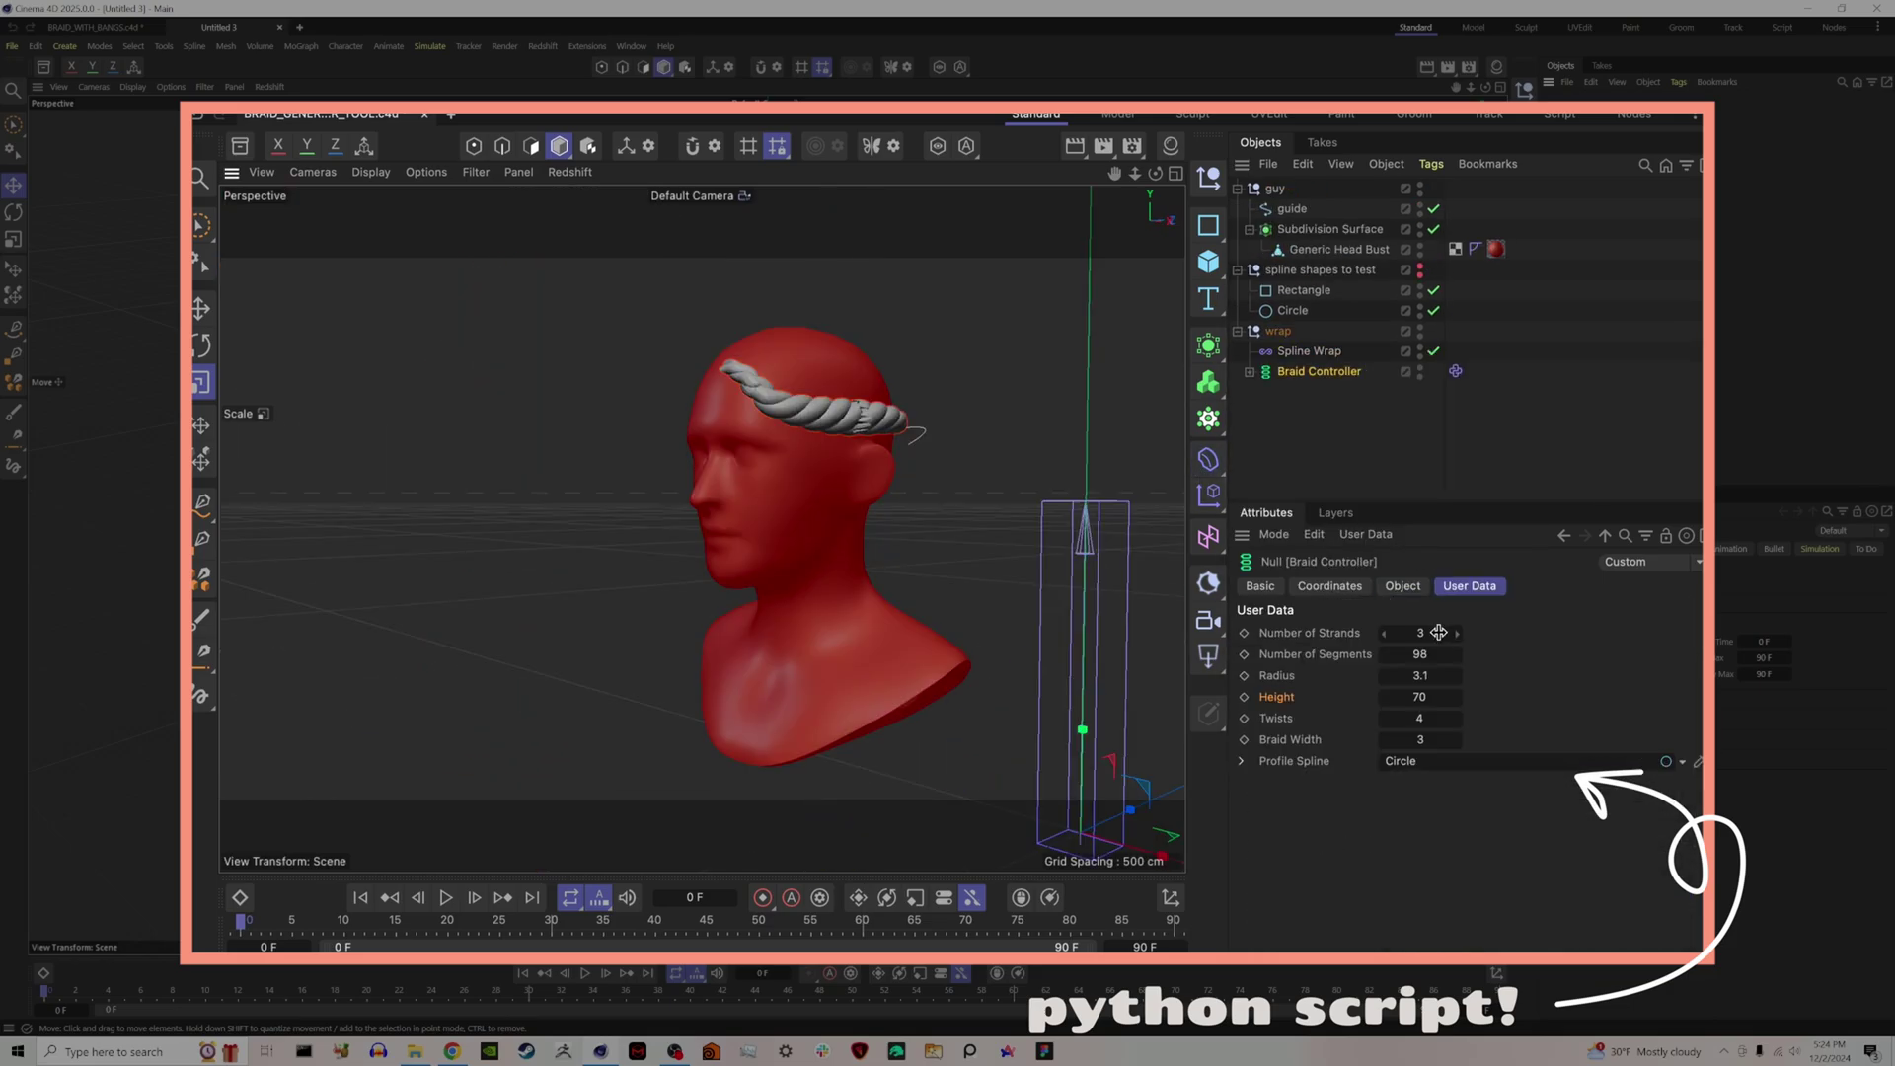
drag(1439, 633, 1451, 632)
mouse_move(1425, 738)
mouse_down()
mouse_move(1405, 676)
mouse_move(1437, 739)
mouse_up()
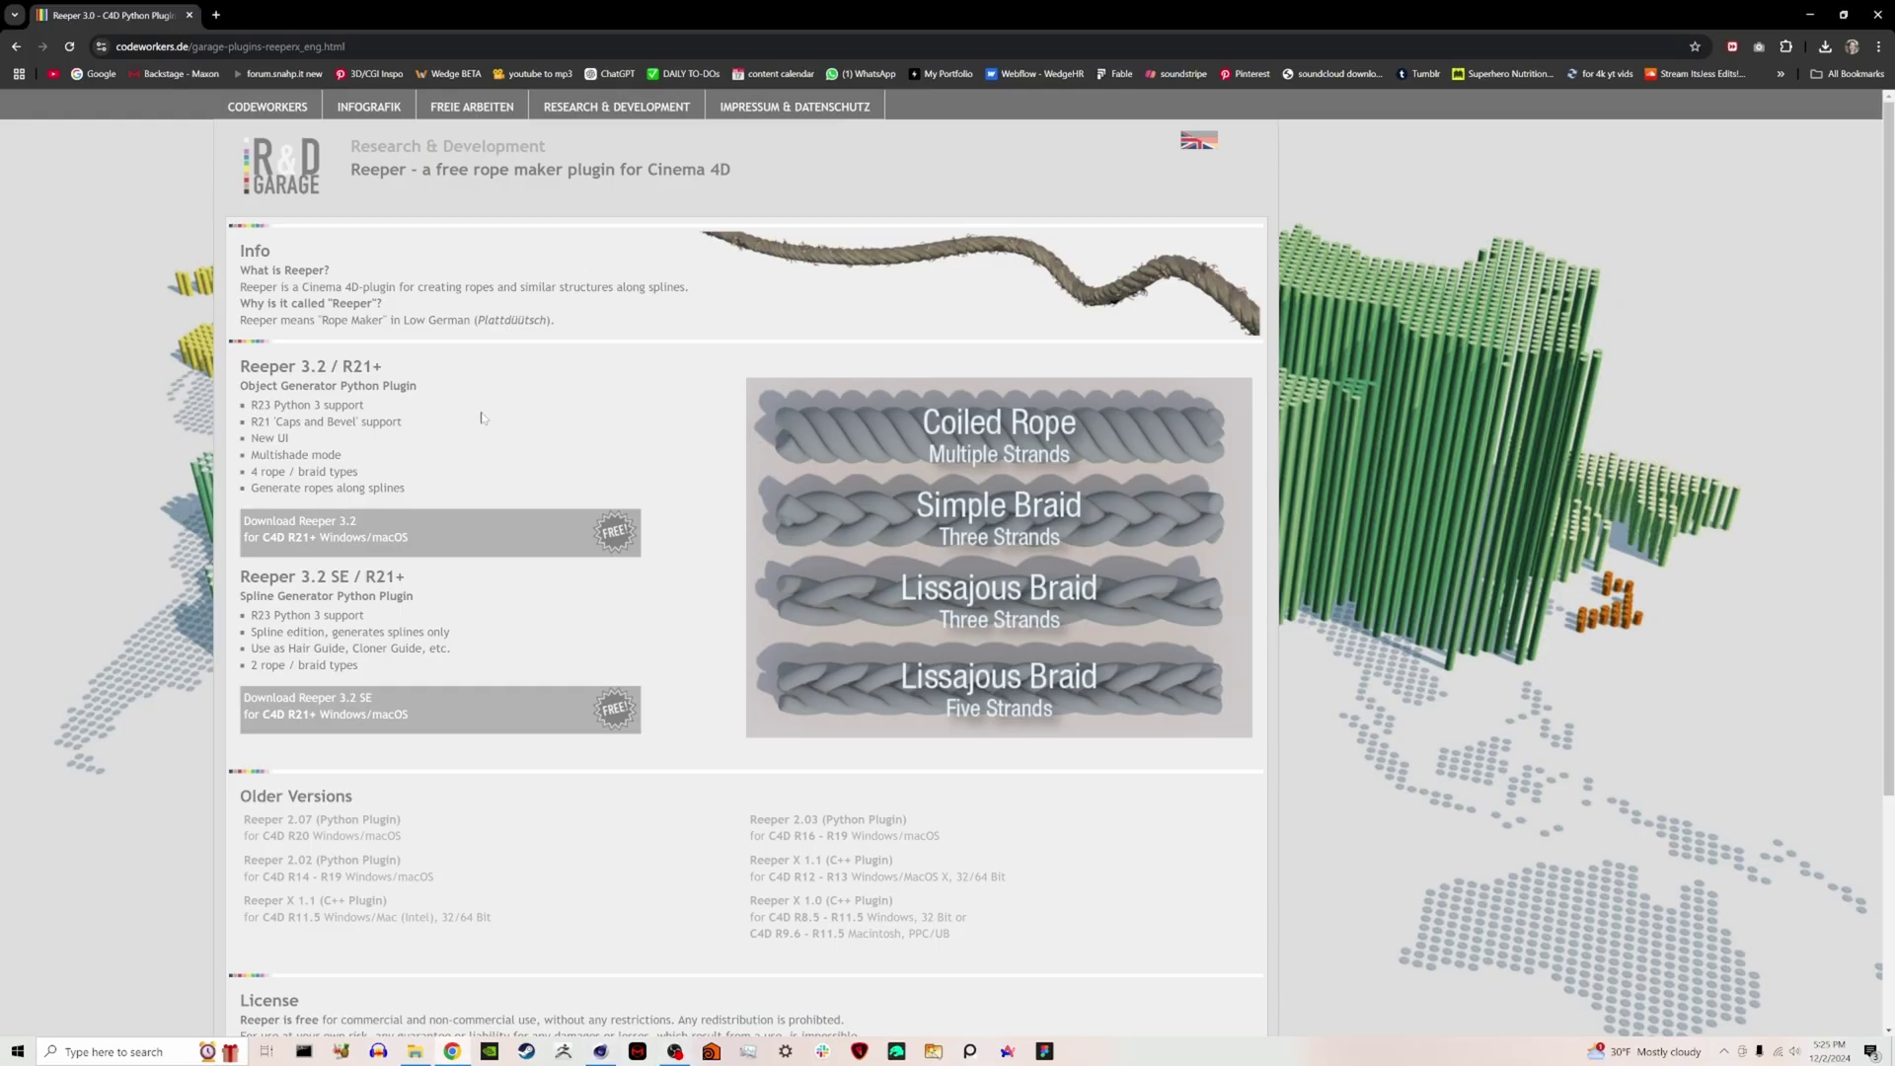
Review the Reeper 3.2 and Reeper 3.2 SE plugin entries on the rope maker plugin page.
drag(240, 367, 332, 366)
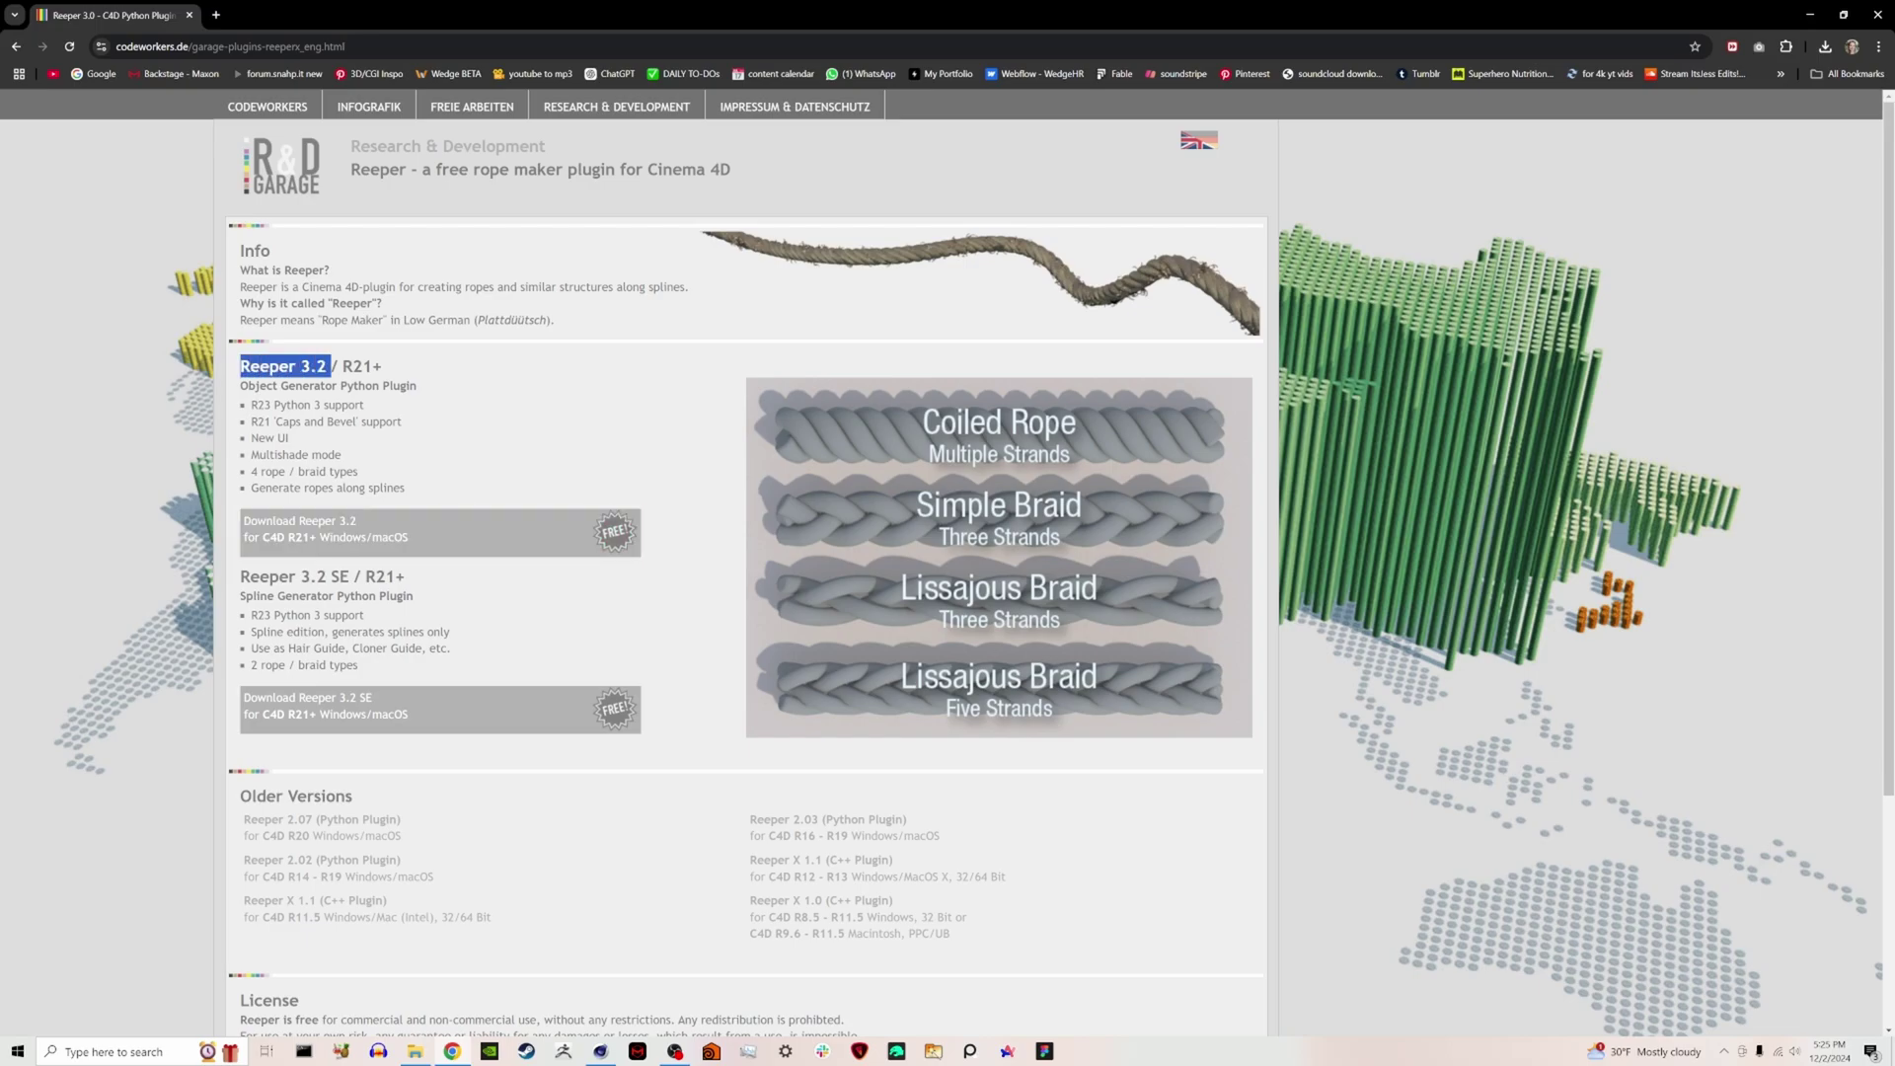
drag(241, 578, 349, 578)
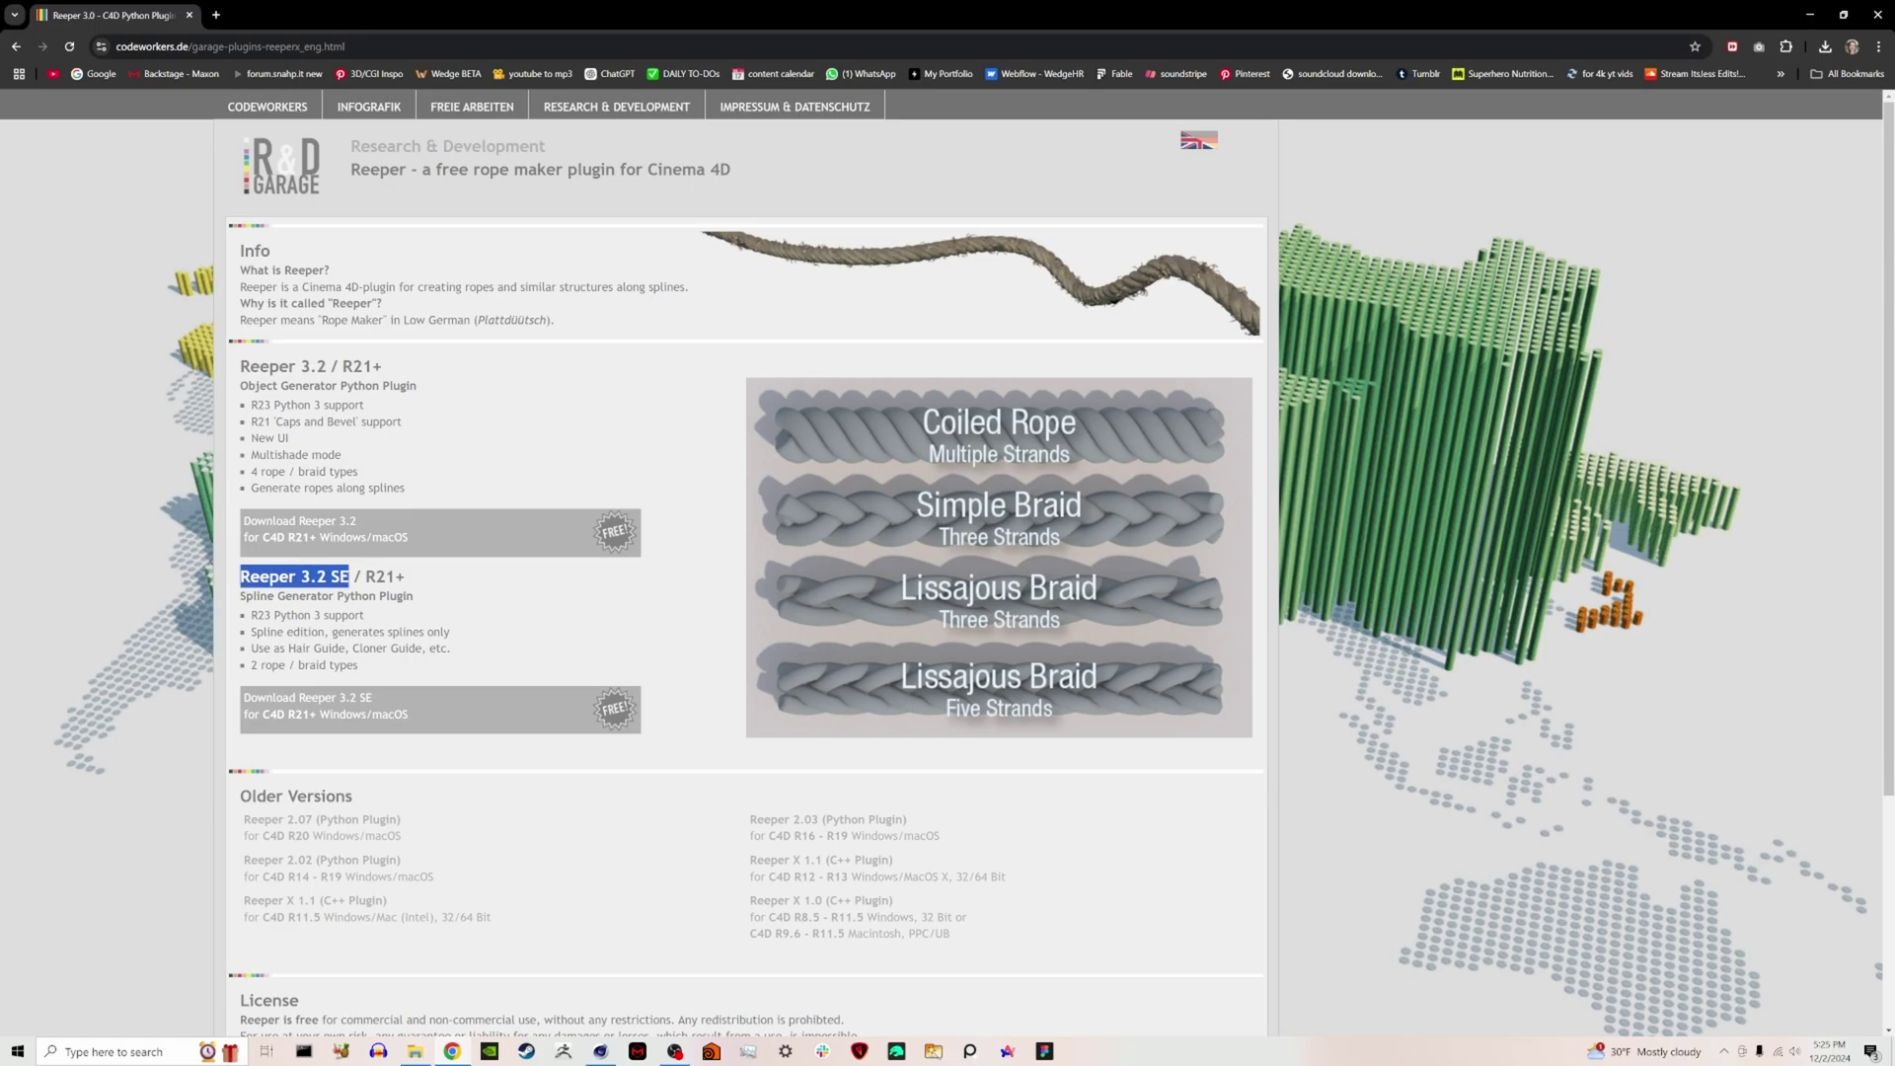
click(354, 579)
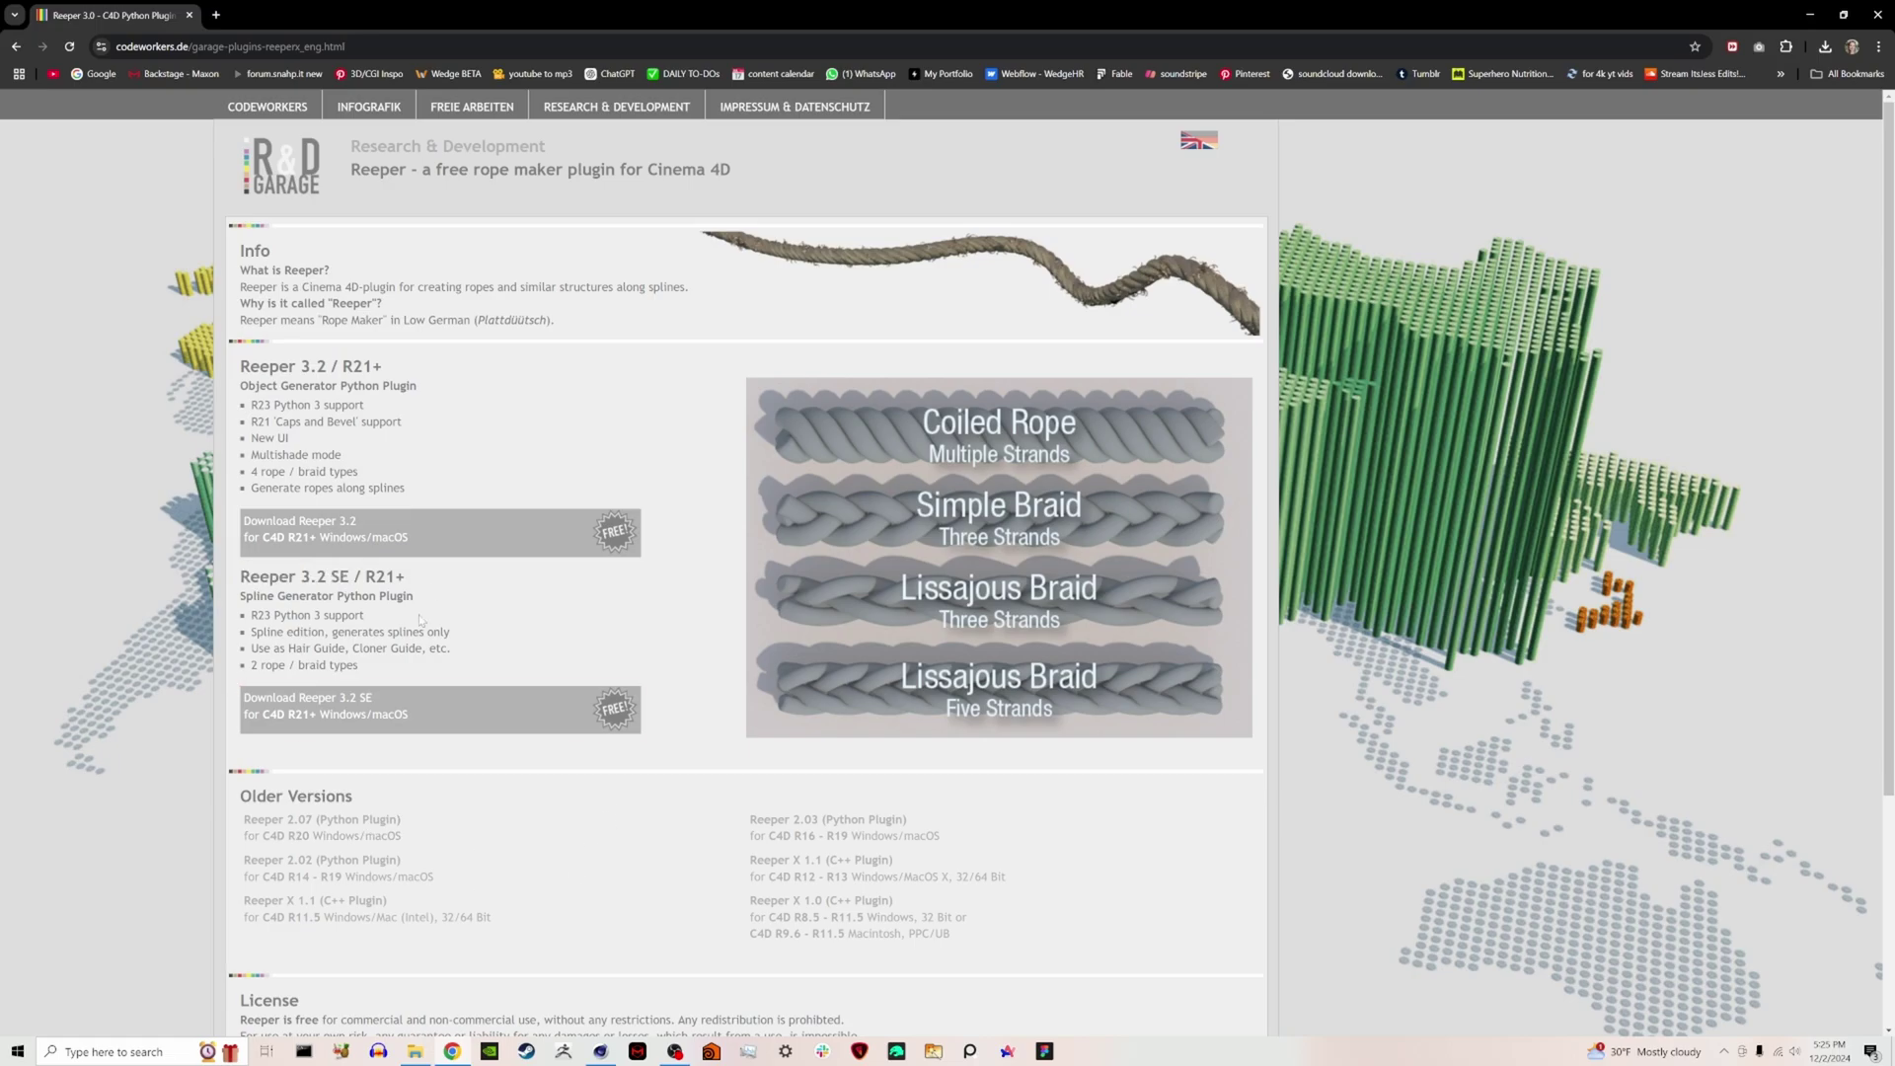
drag(329, 577, 349, 578)
click(351, 578)
Switch to Cinema 4D and bring up the BRAID_WITH_BANGS.c4d project.
mouse_move(601, 1052)
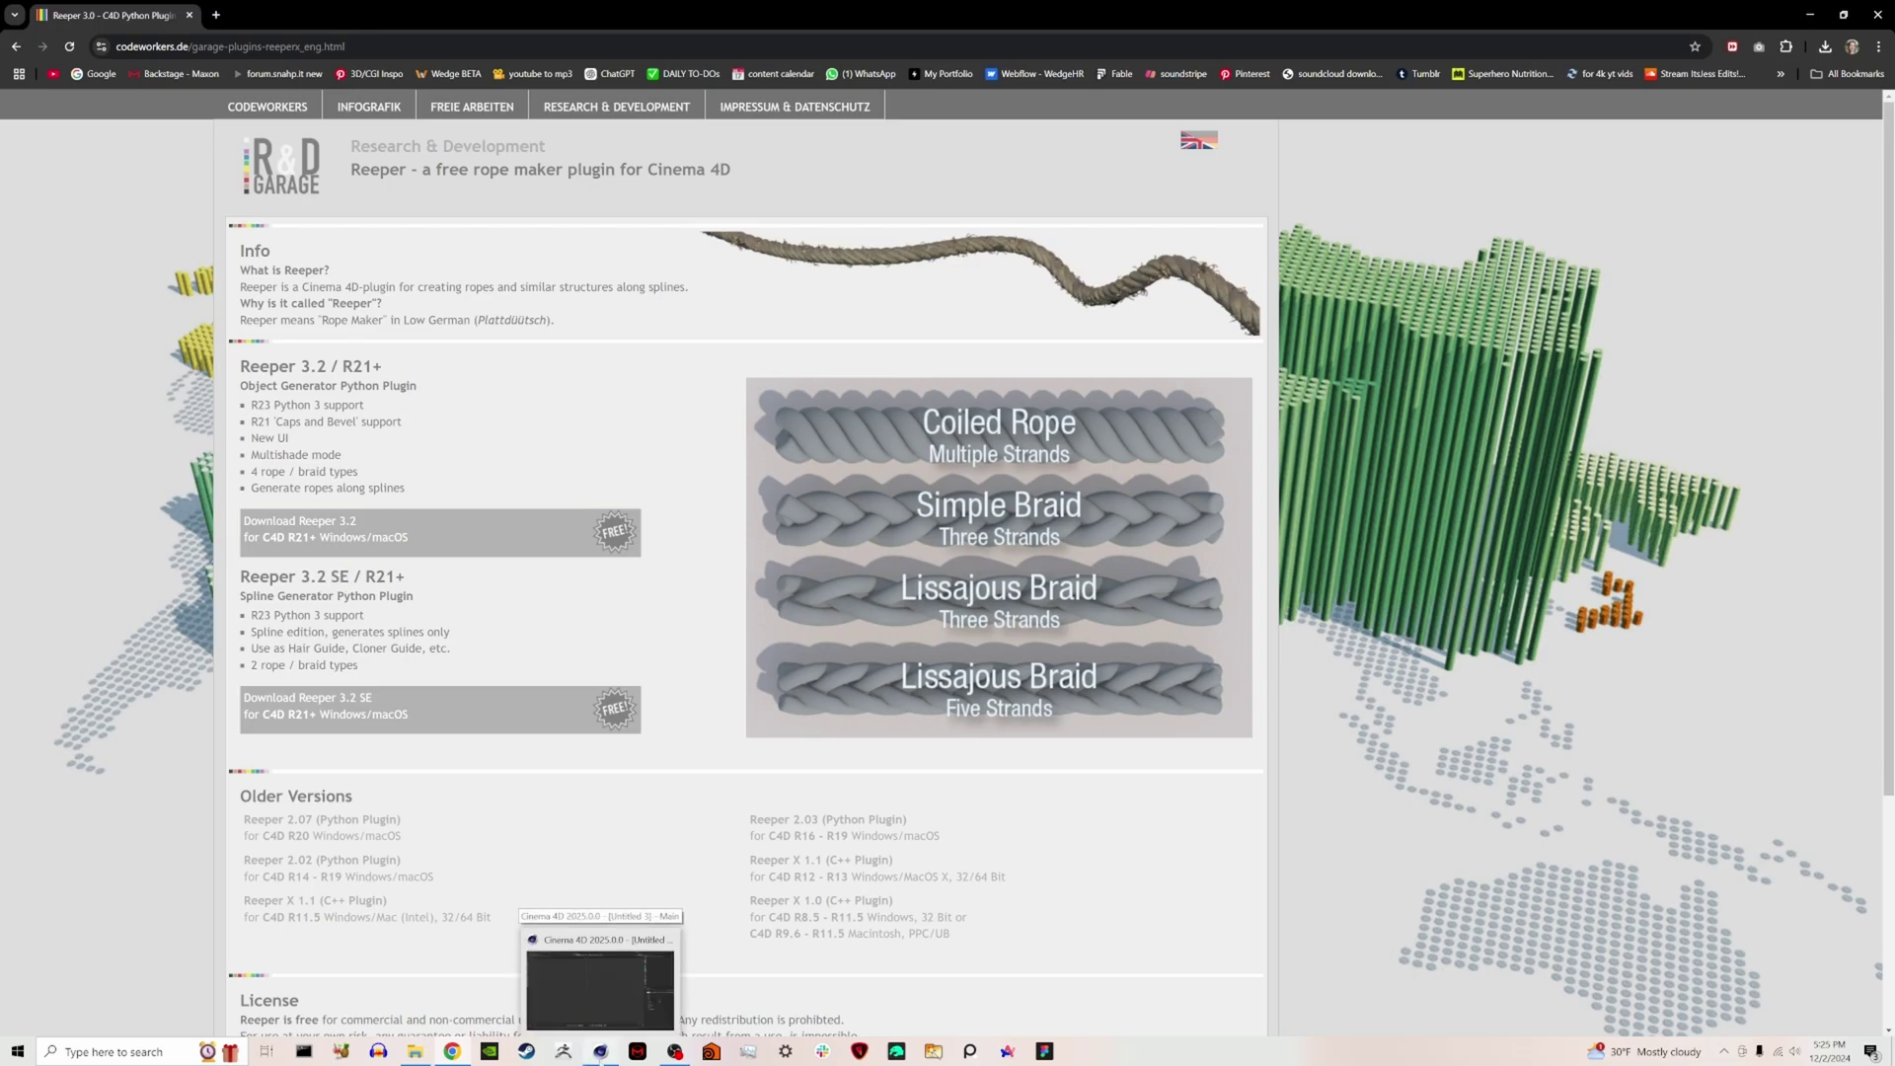
click(606, 1010)
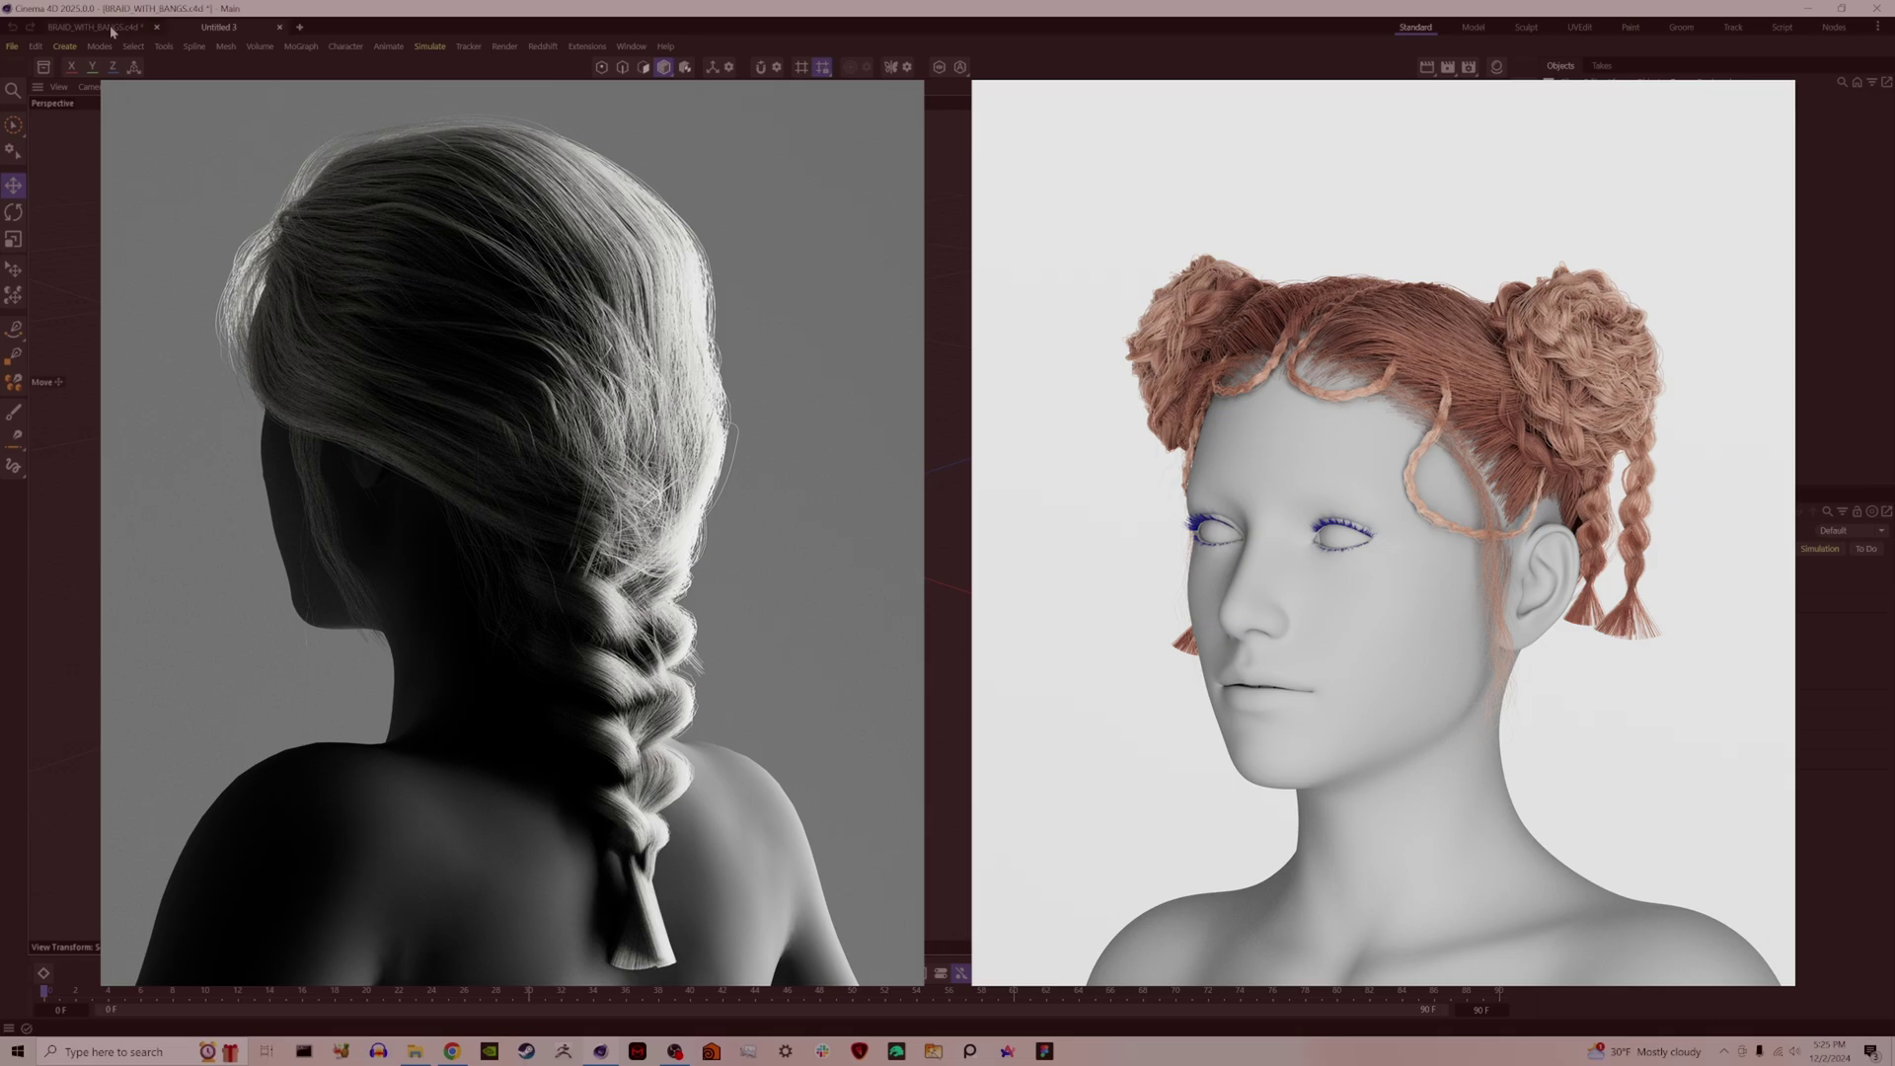
click(112, 30)
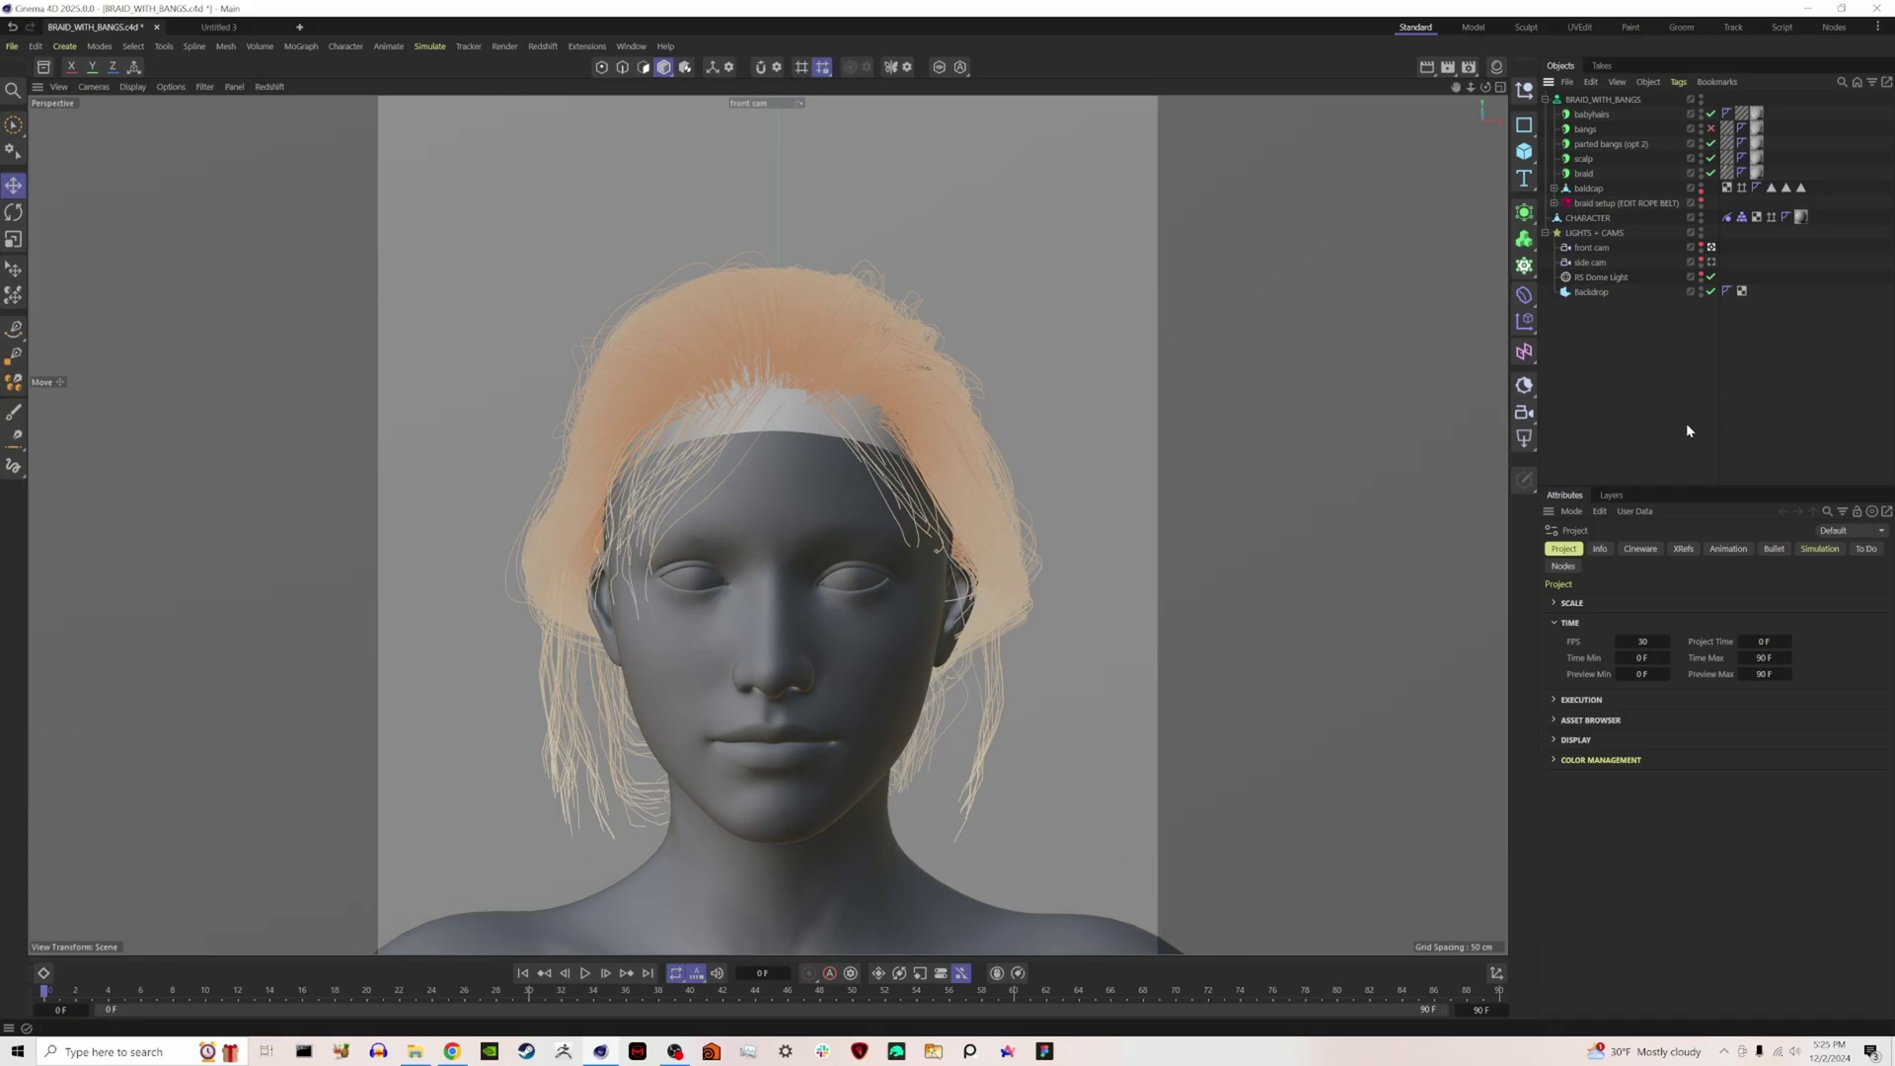
Leave the front cam for the default camera and view the braid closely from behind the character's head.
click(1712, 248)
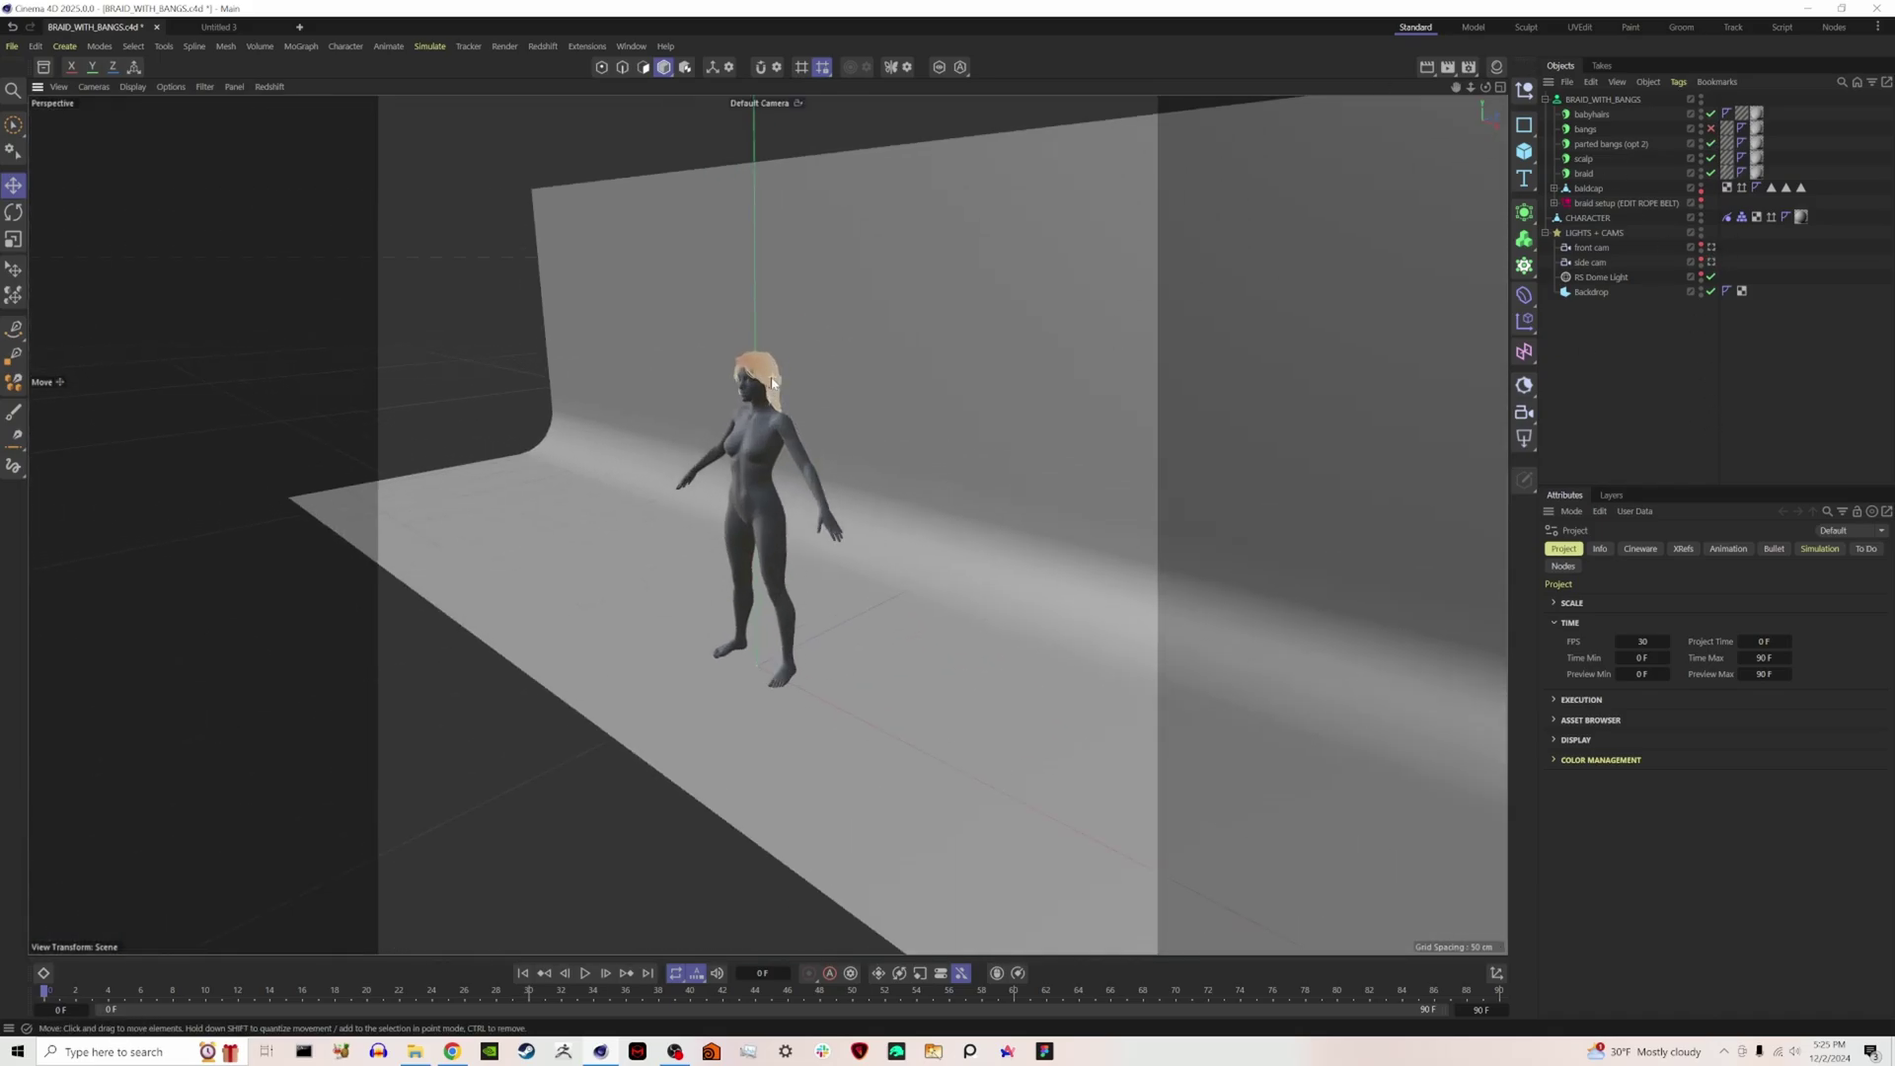
scroll(775, 382, up, 5)
alt+drag(774, 382, 1201, 368)
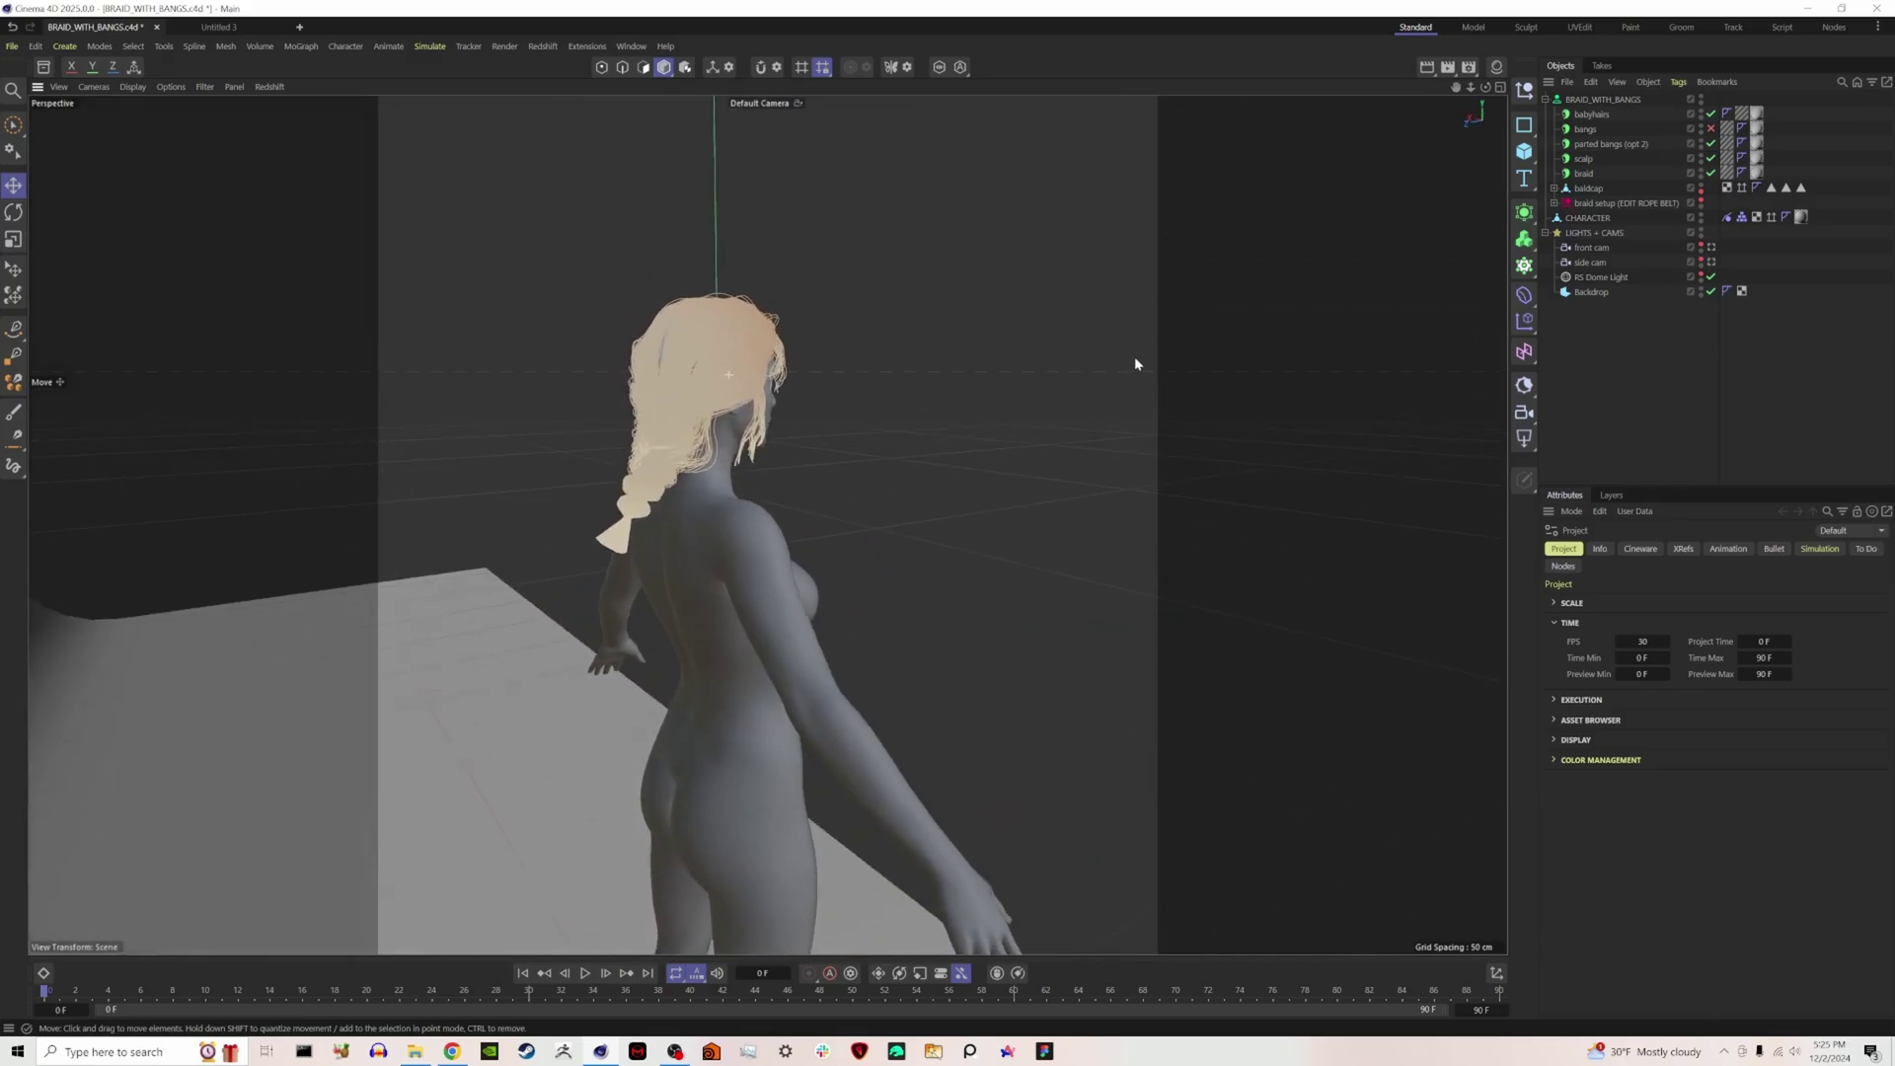
scroll(754, 463, up, 3)
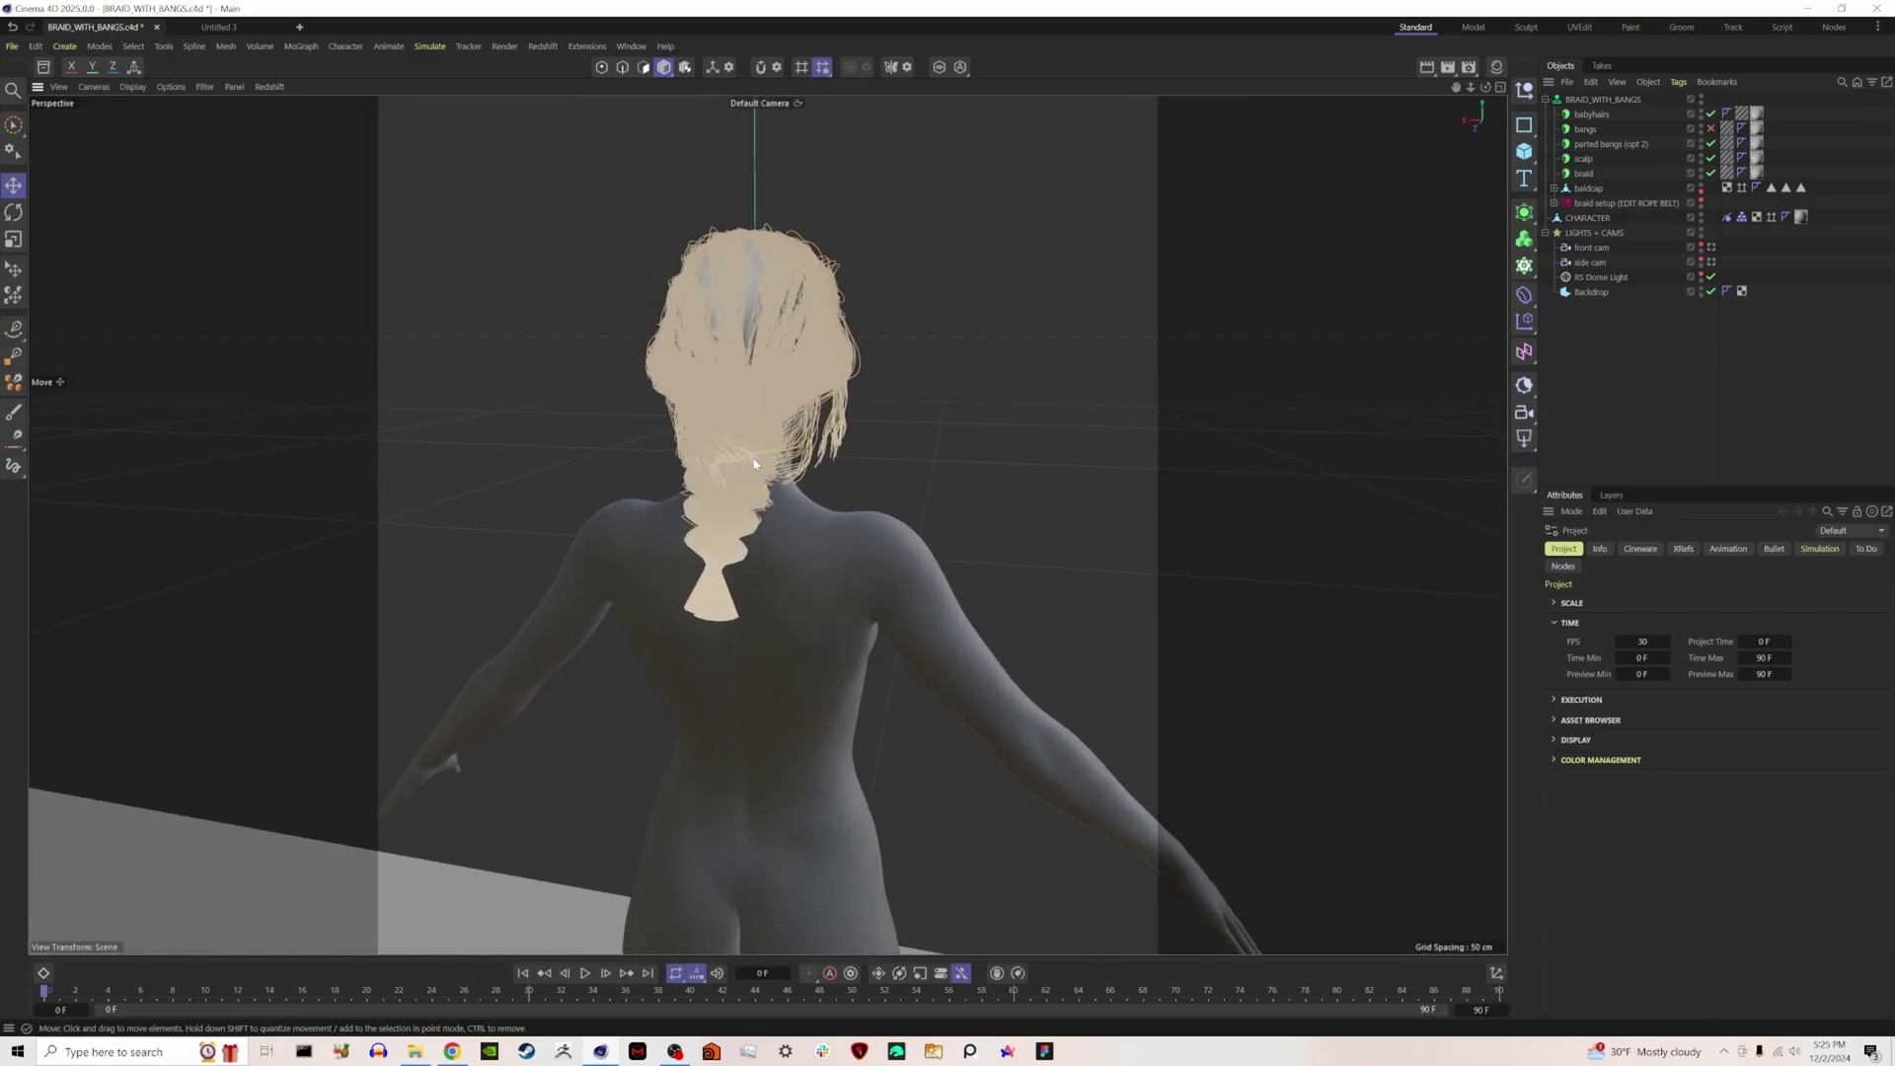
scroll(754, 464, up, 1)
Disable the babyhairs, parted bangs (opt 2) and scalp hair objects so that only the braid hair stays enabled.
click(1712, 113)
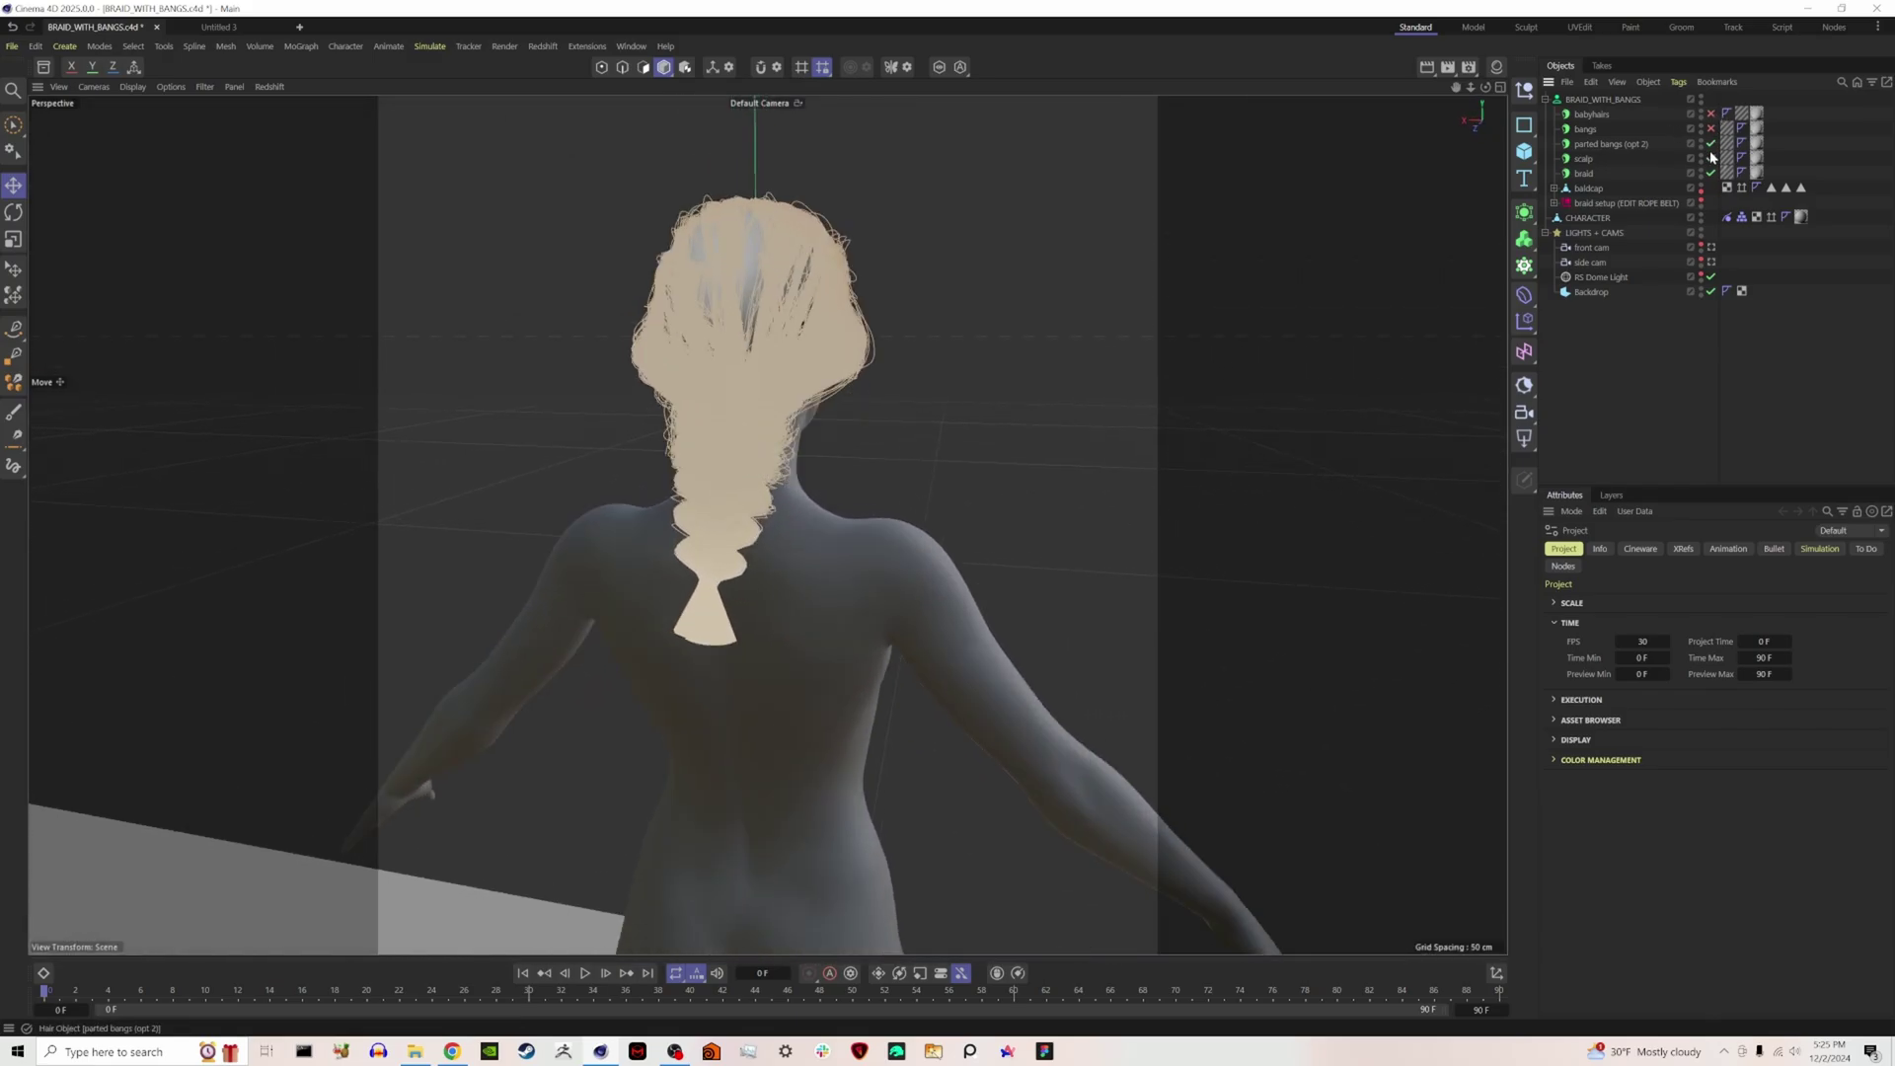
click(1712, 143)
alt+drag(798, 337, 667, 330)
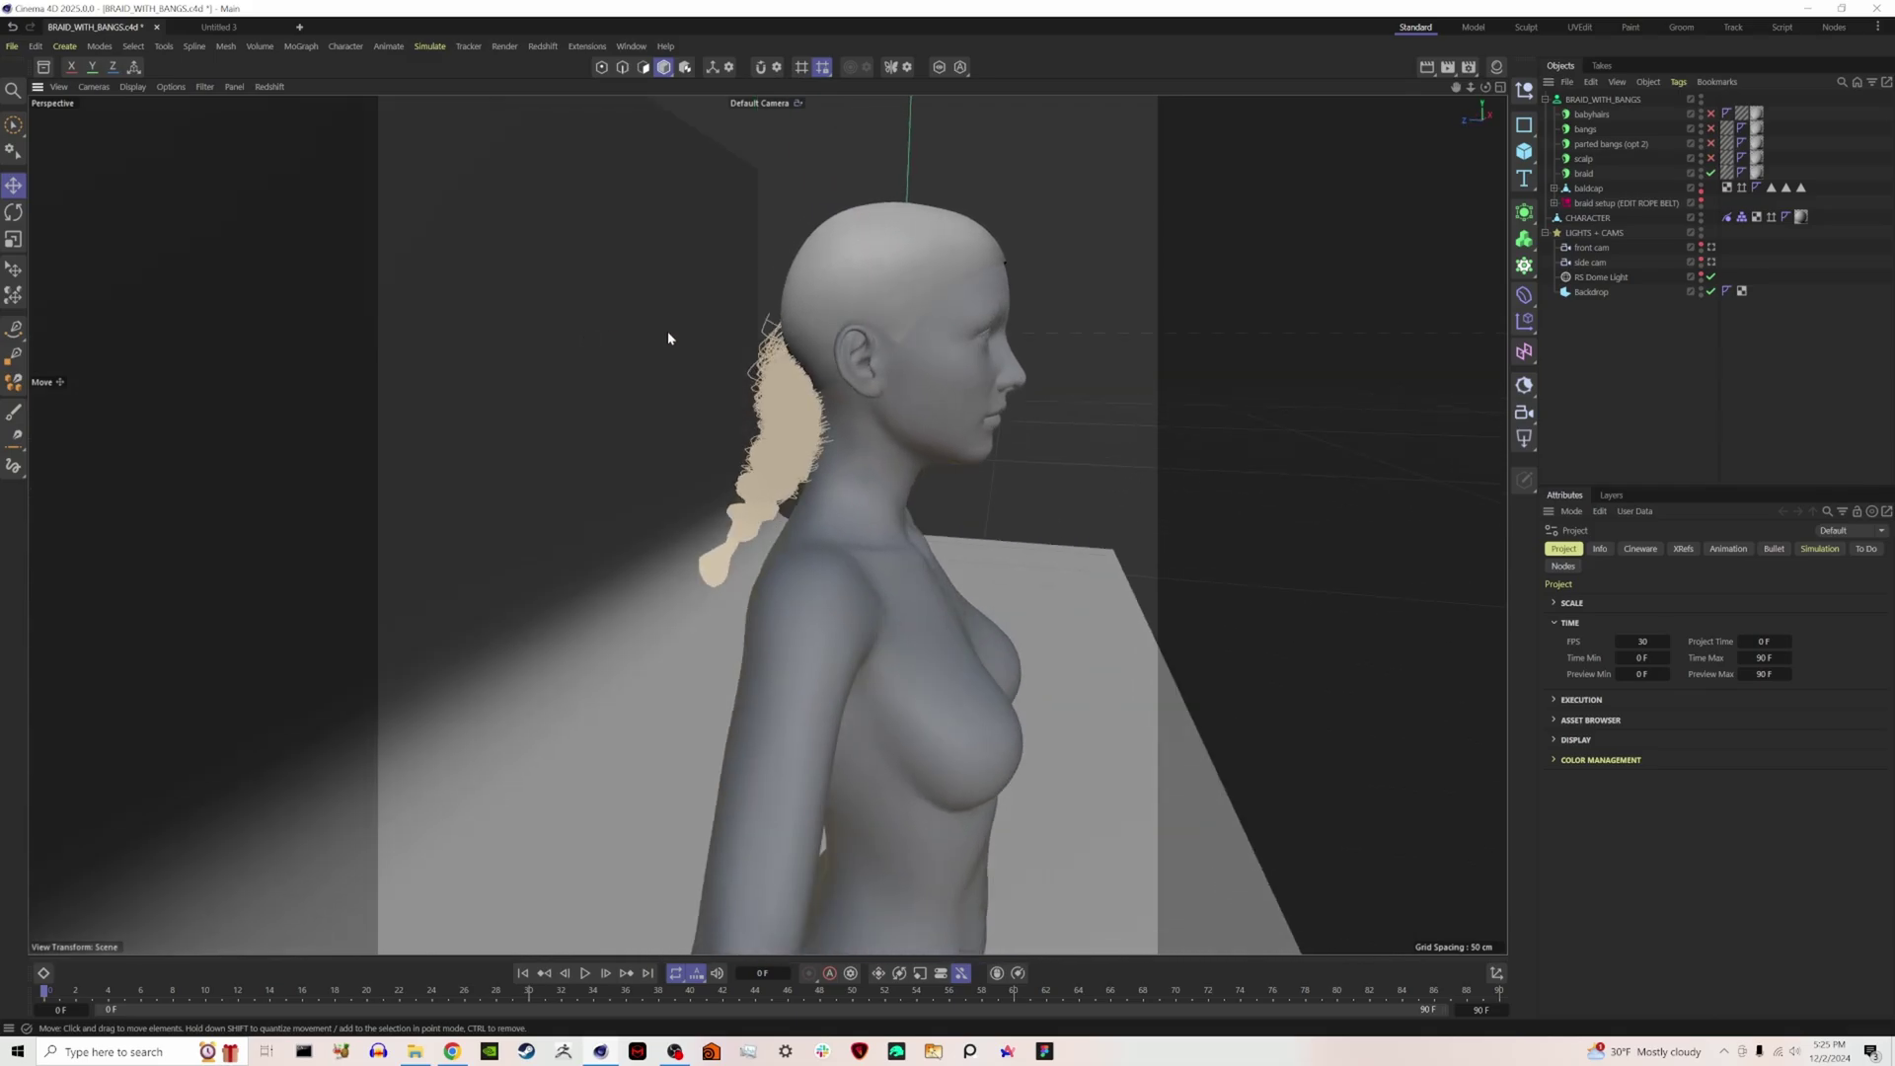
Expand the braid setup group and disable the braid hair and braid_spline, leaving only the placement spline on show.
click(1586, 128)
click(1586, 175)
alt+drag(935, 373, 964, 367)
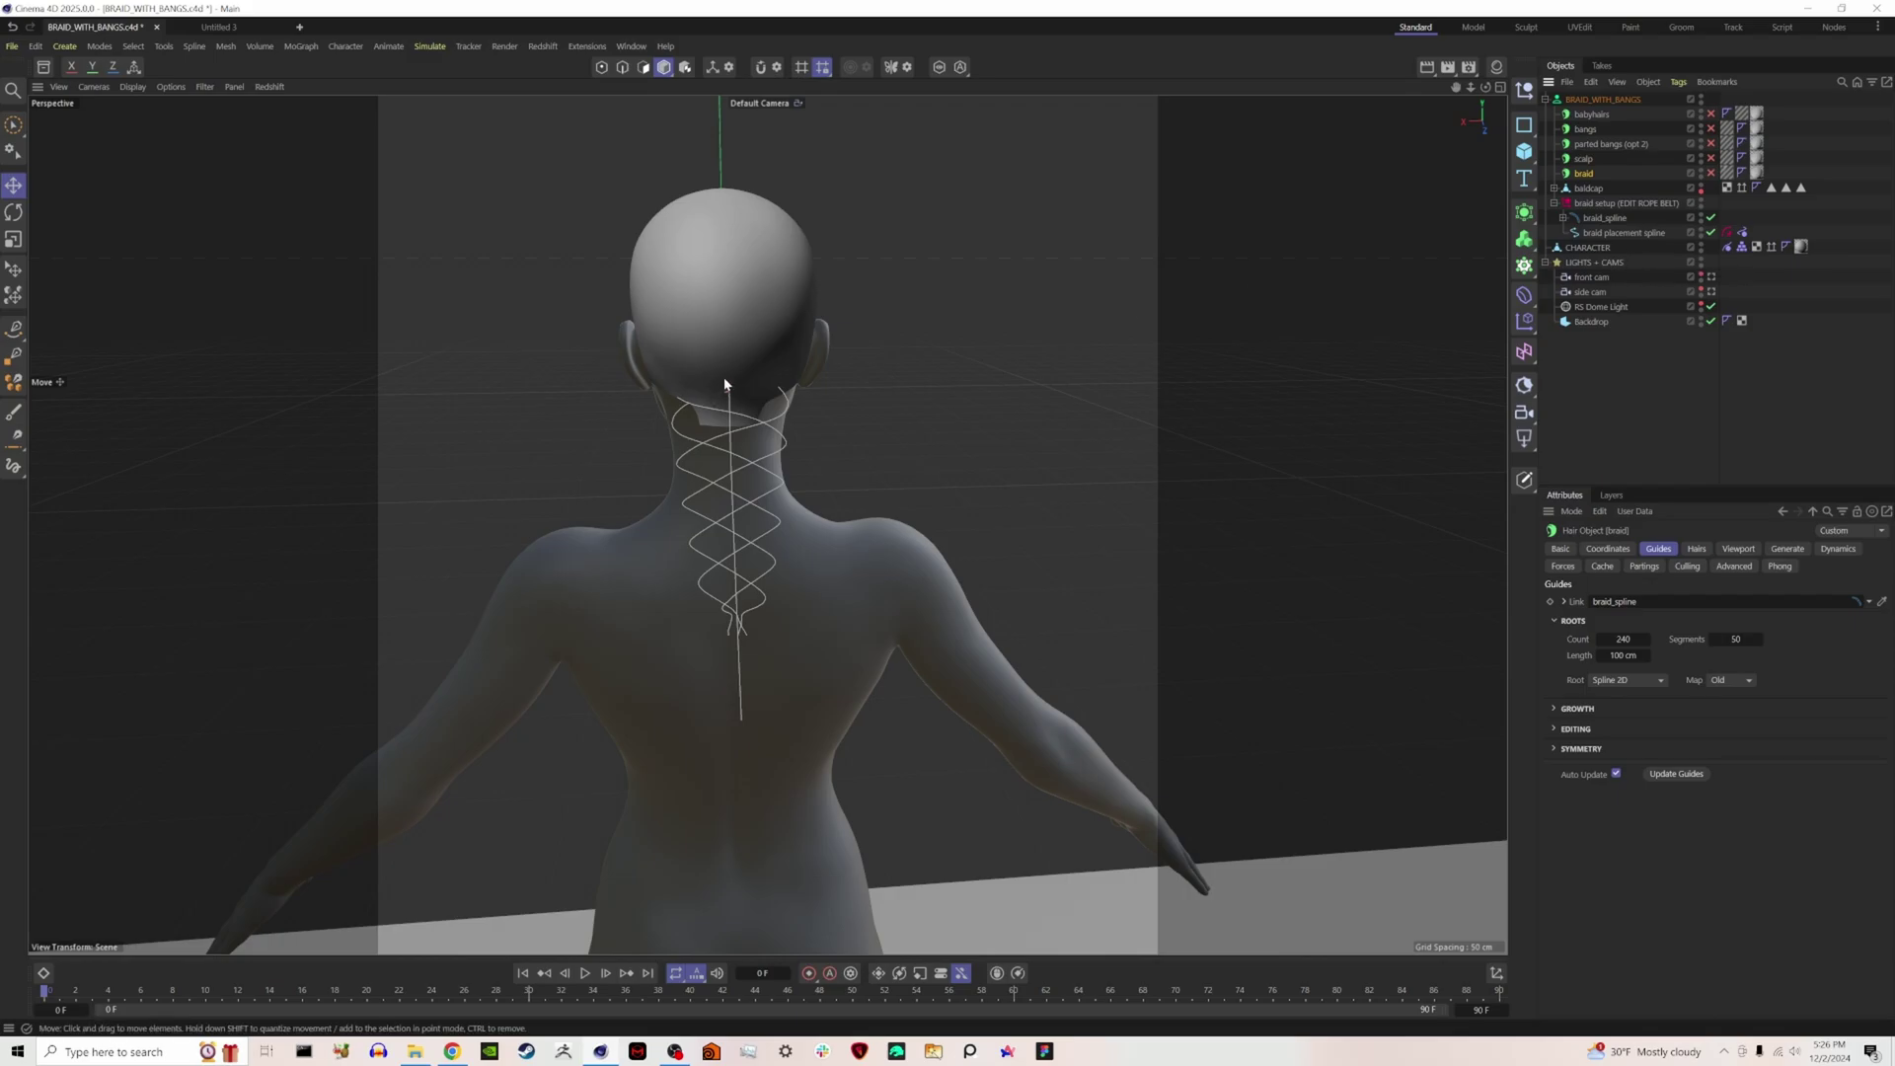
alt+drag(720, 387, 876, 376)
click(1711, 219)
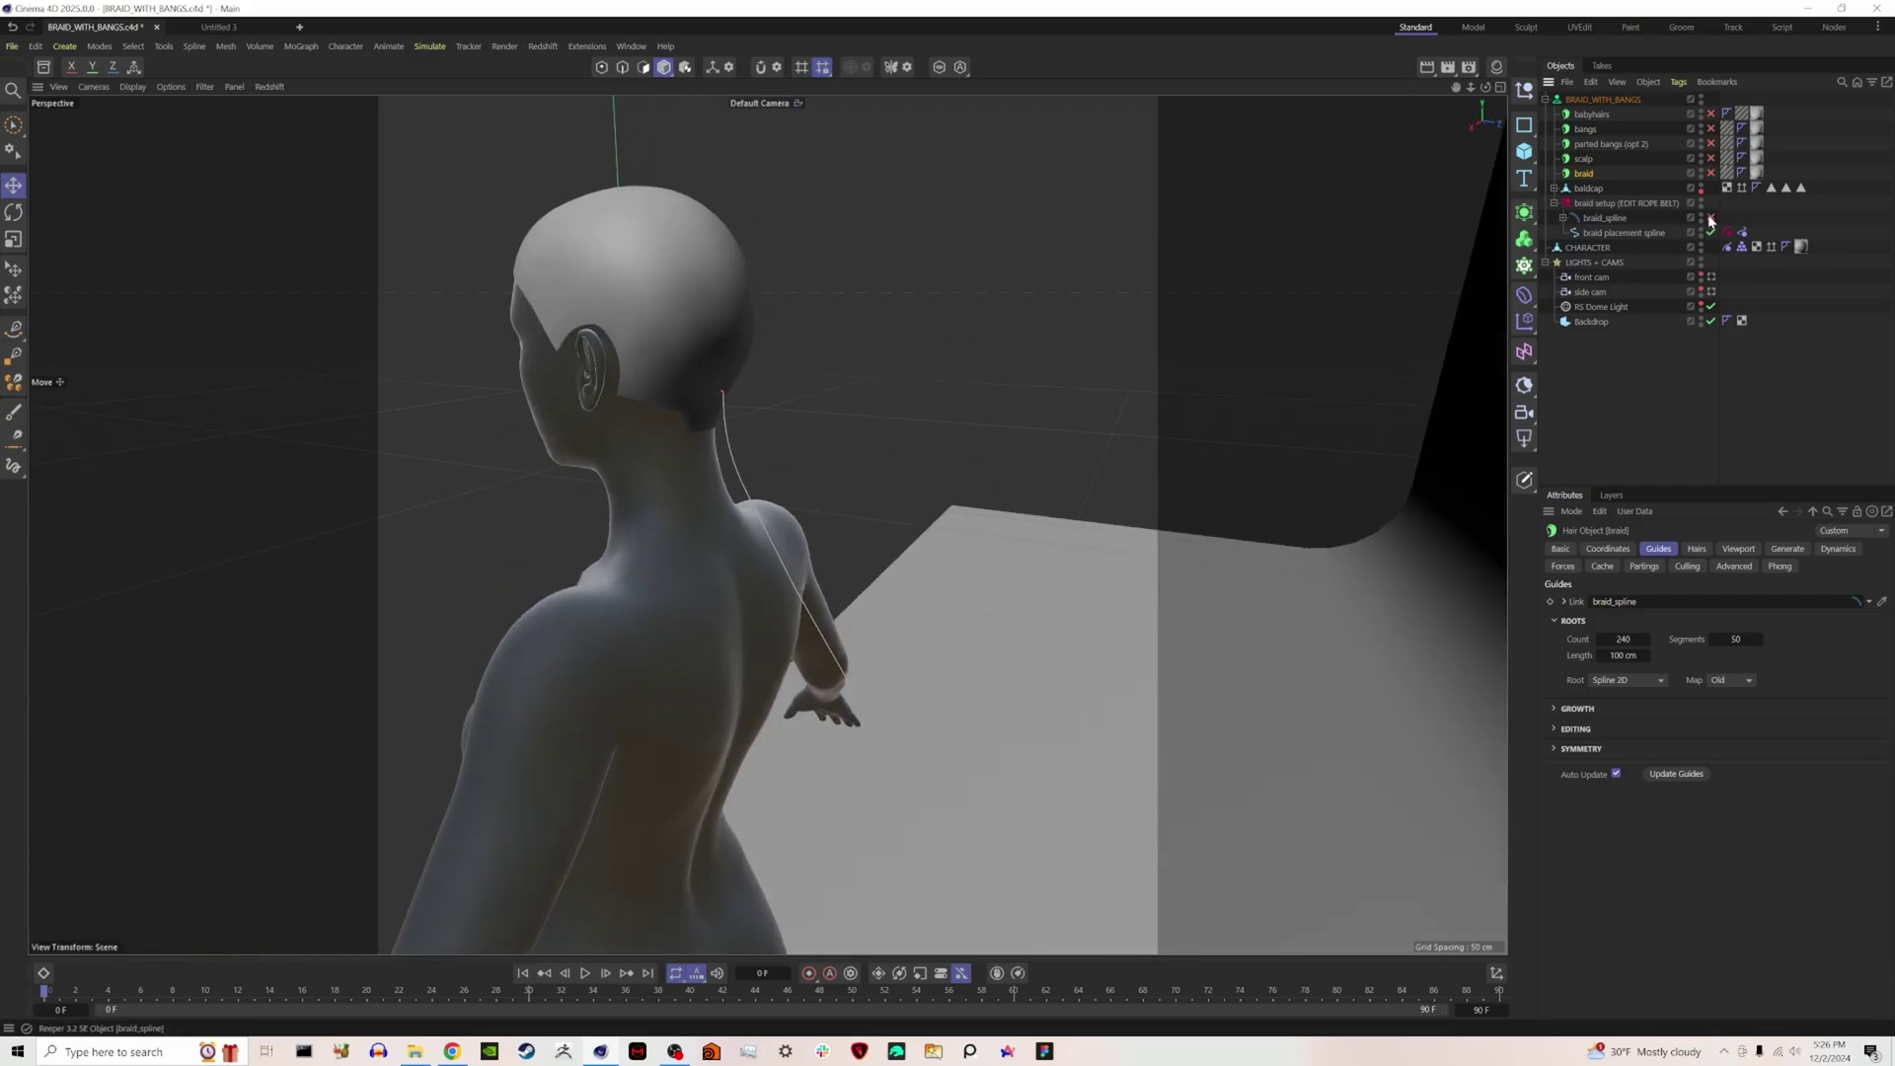
alt+drag(737, 432, 813, 432)
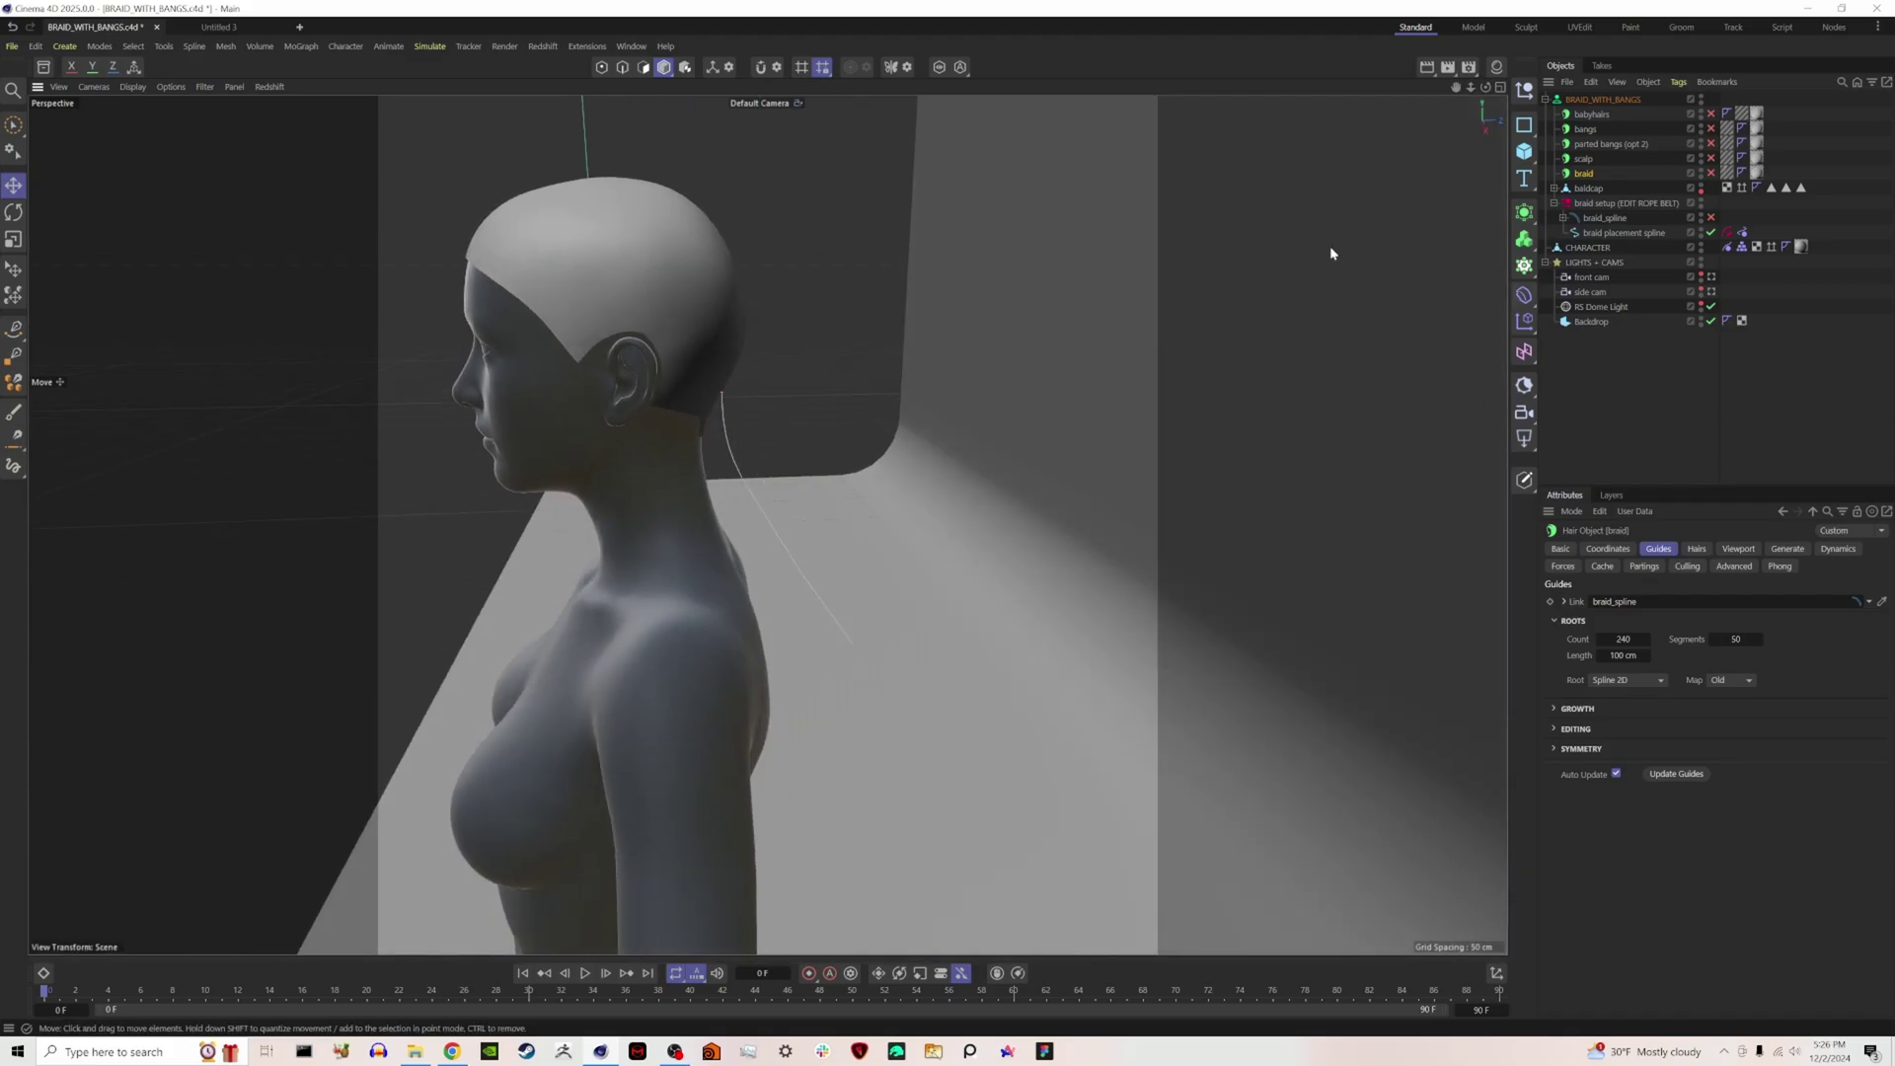
Select the braid placement spline and display its points in Points mode.
click(603, 69)
alt+drag(719, 415, 537, 381)
click(1612, 234)
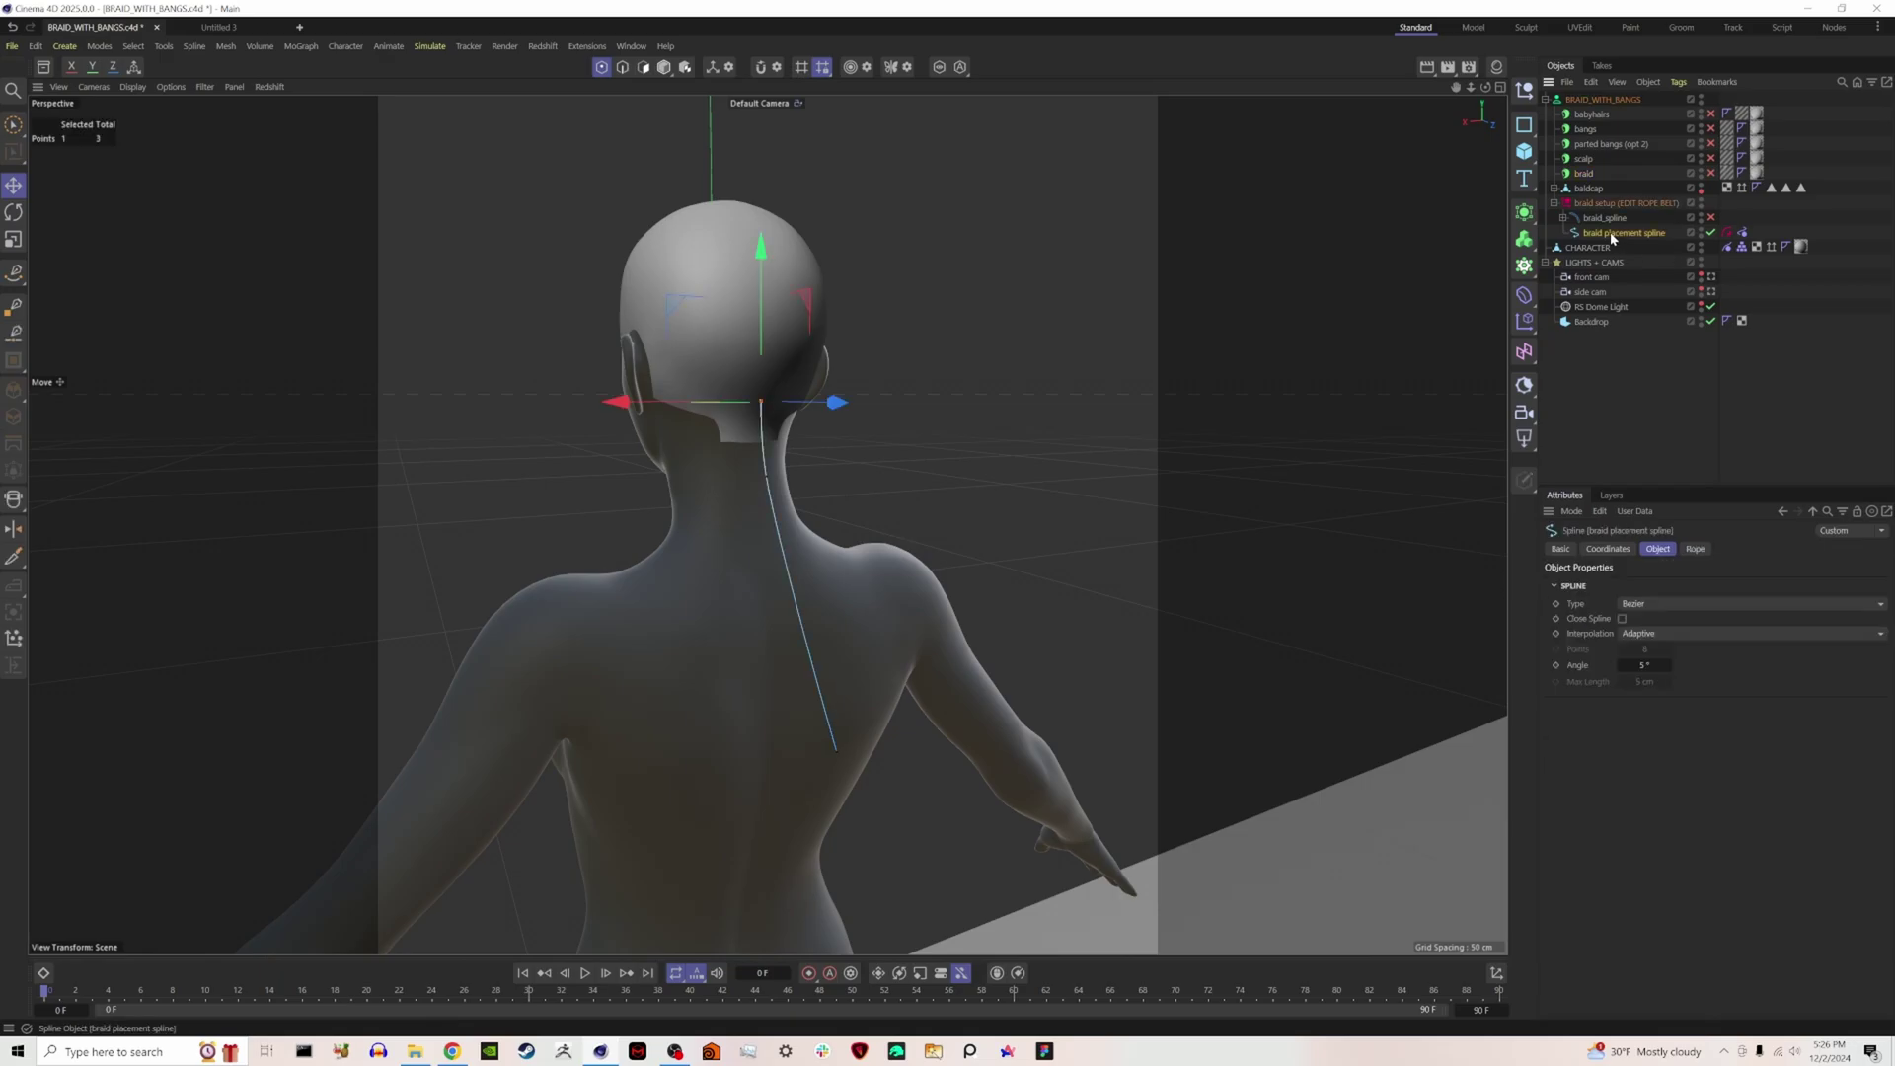
alt+drag(697, 464, 756, 468)
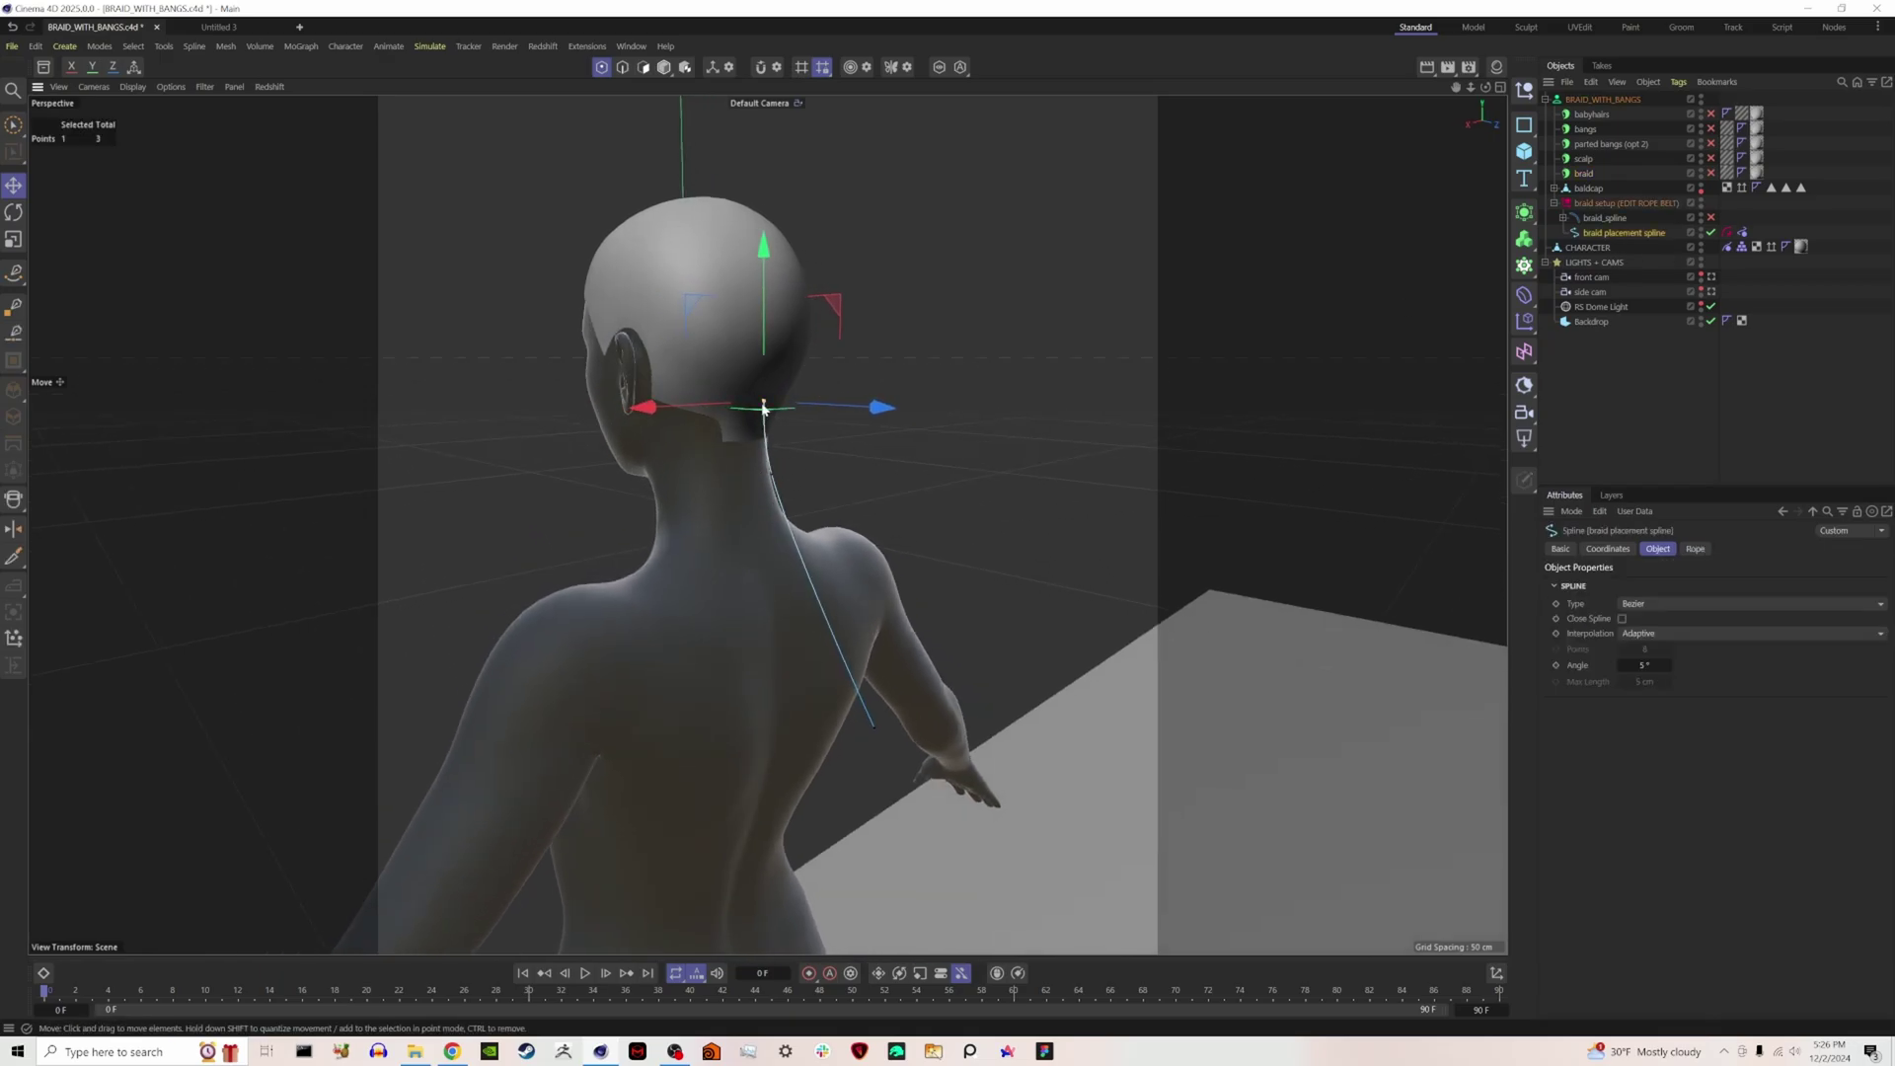
alt+drag(773, 481, 771, 476)
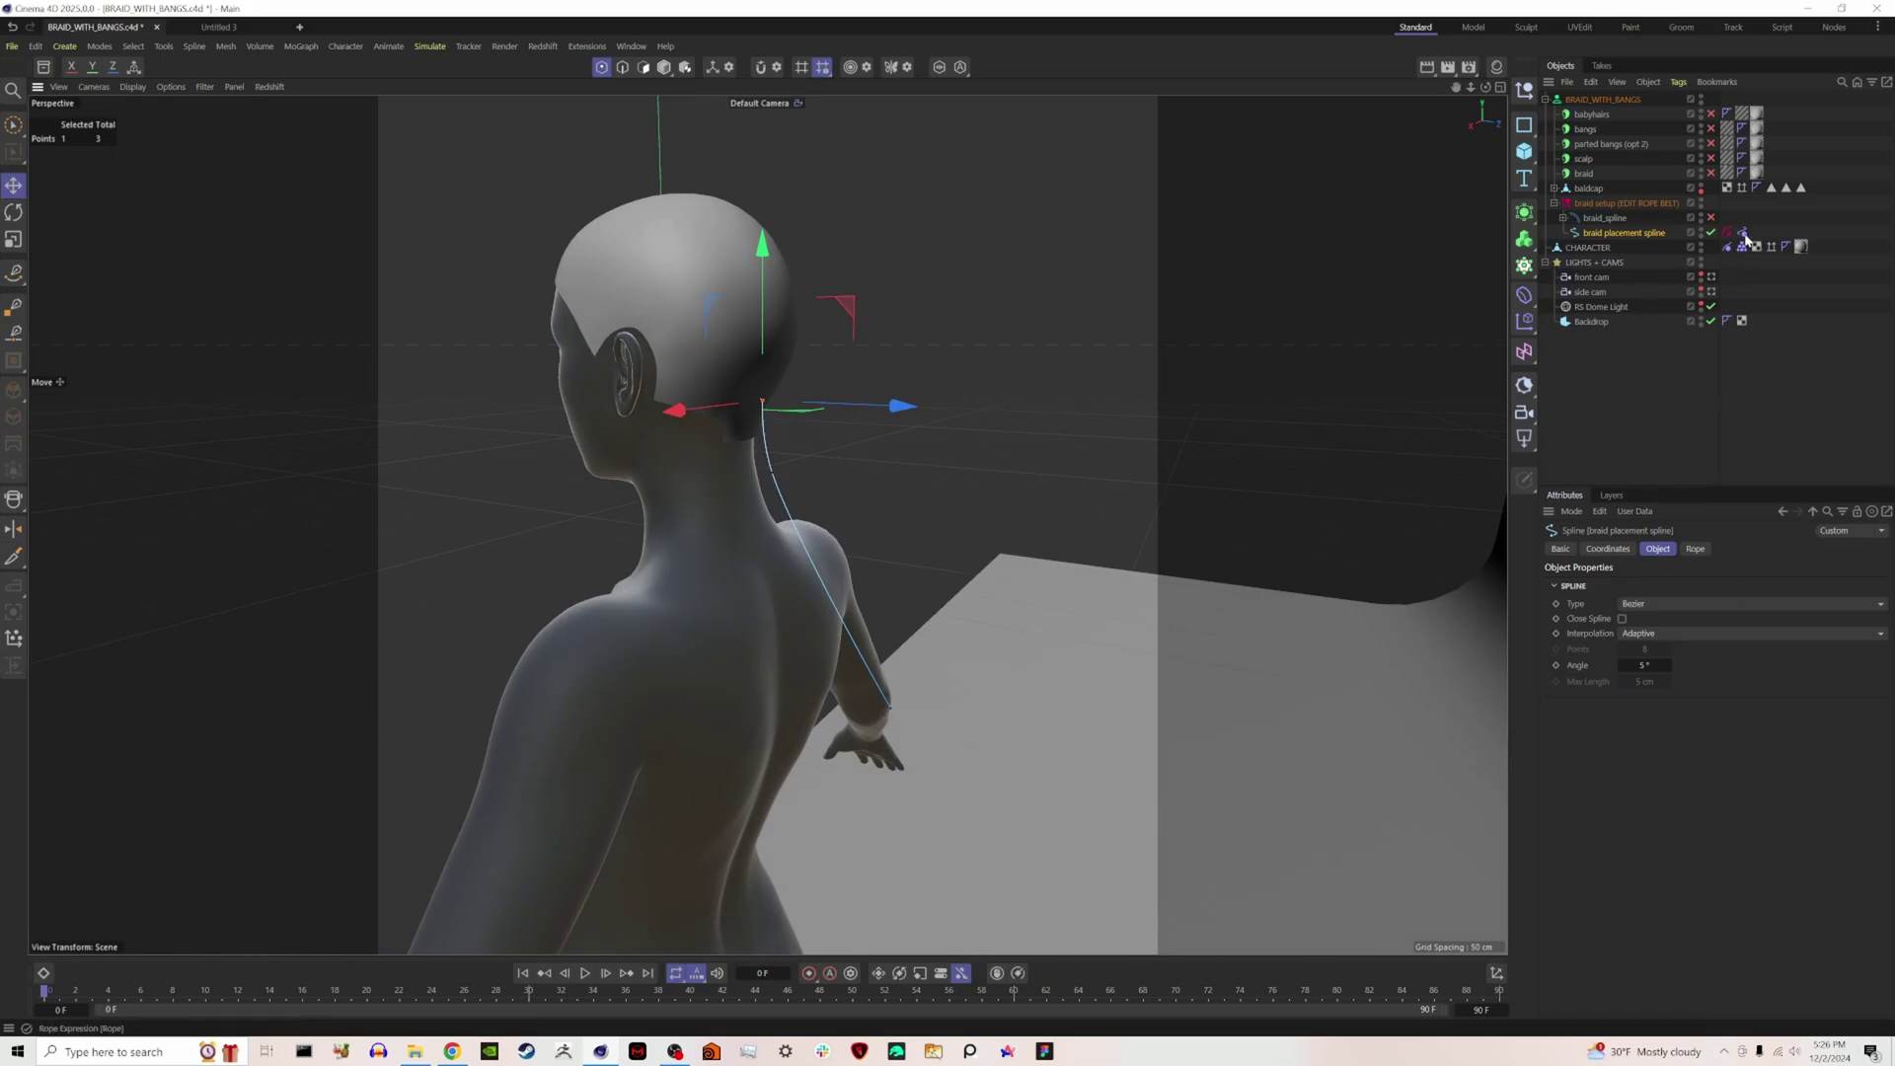
Inspect the general Reeper SE settings of braid_spline, then expand it and inspect its child Spline Wrap.
click(1644, 218)
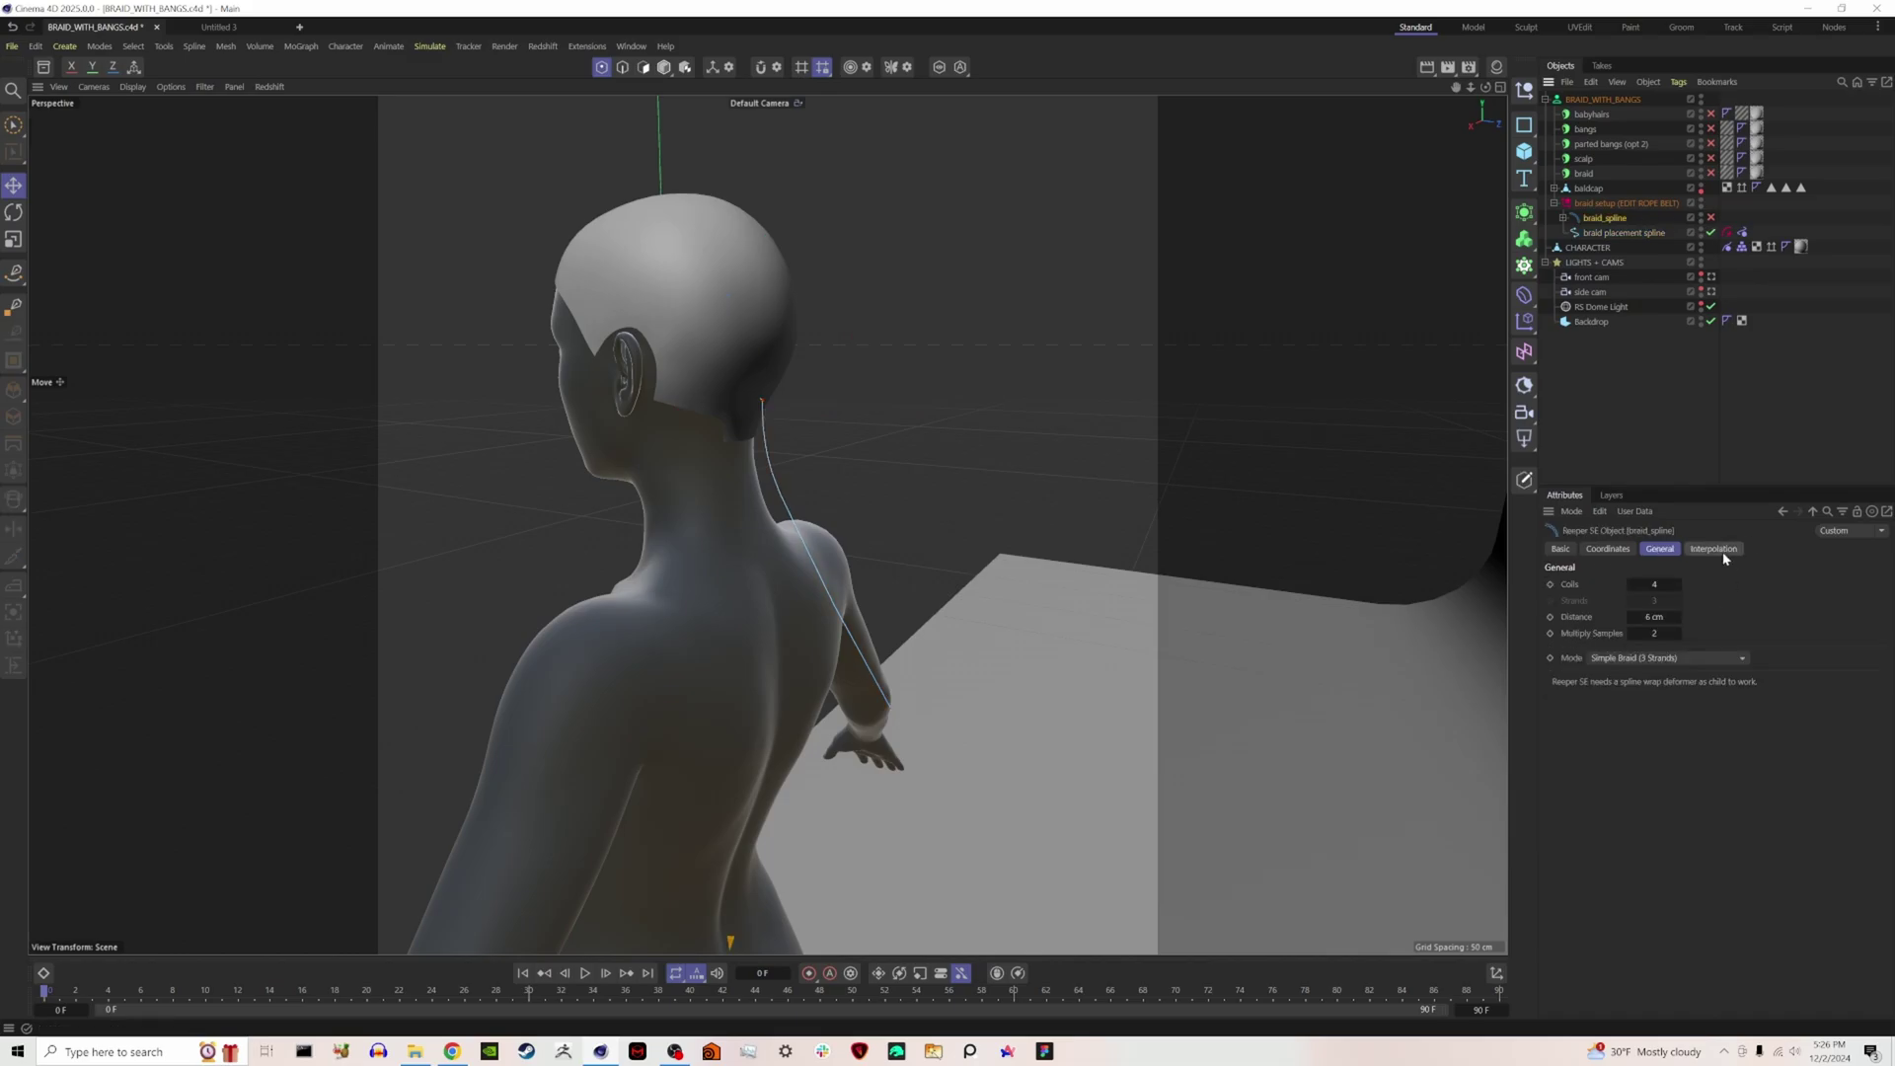
click(1623, 553)
click(1649, 551)
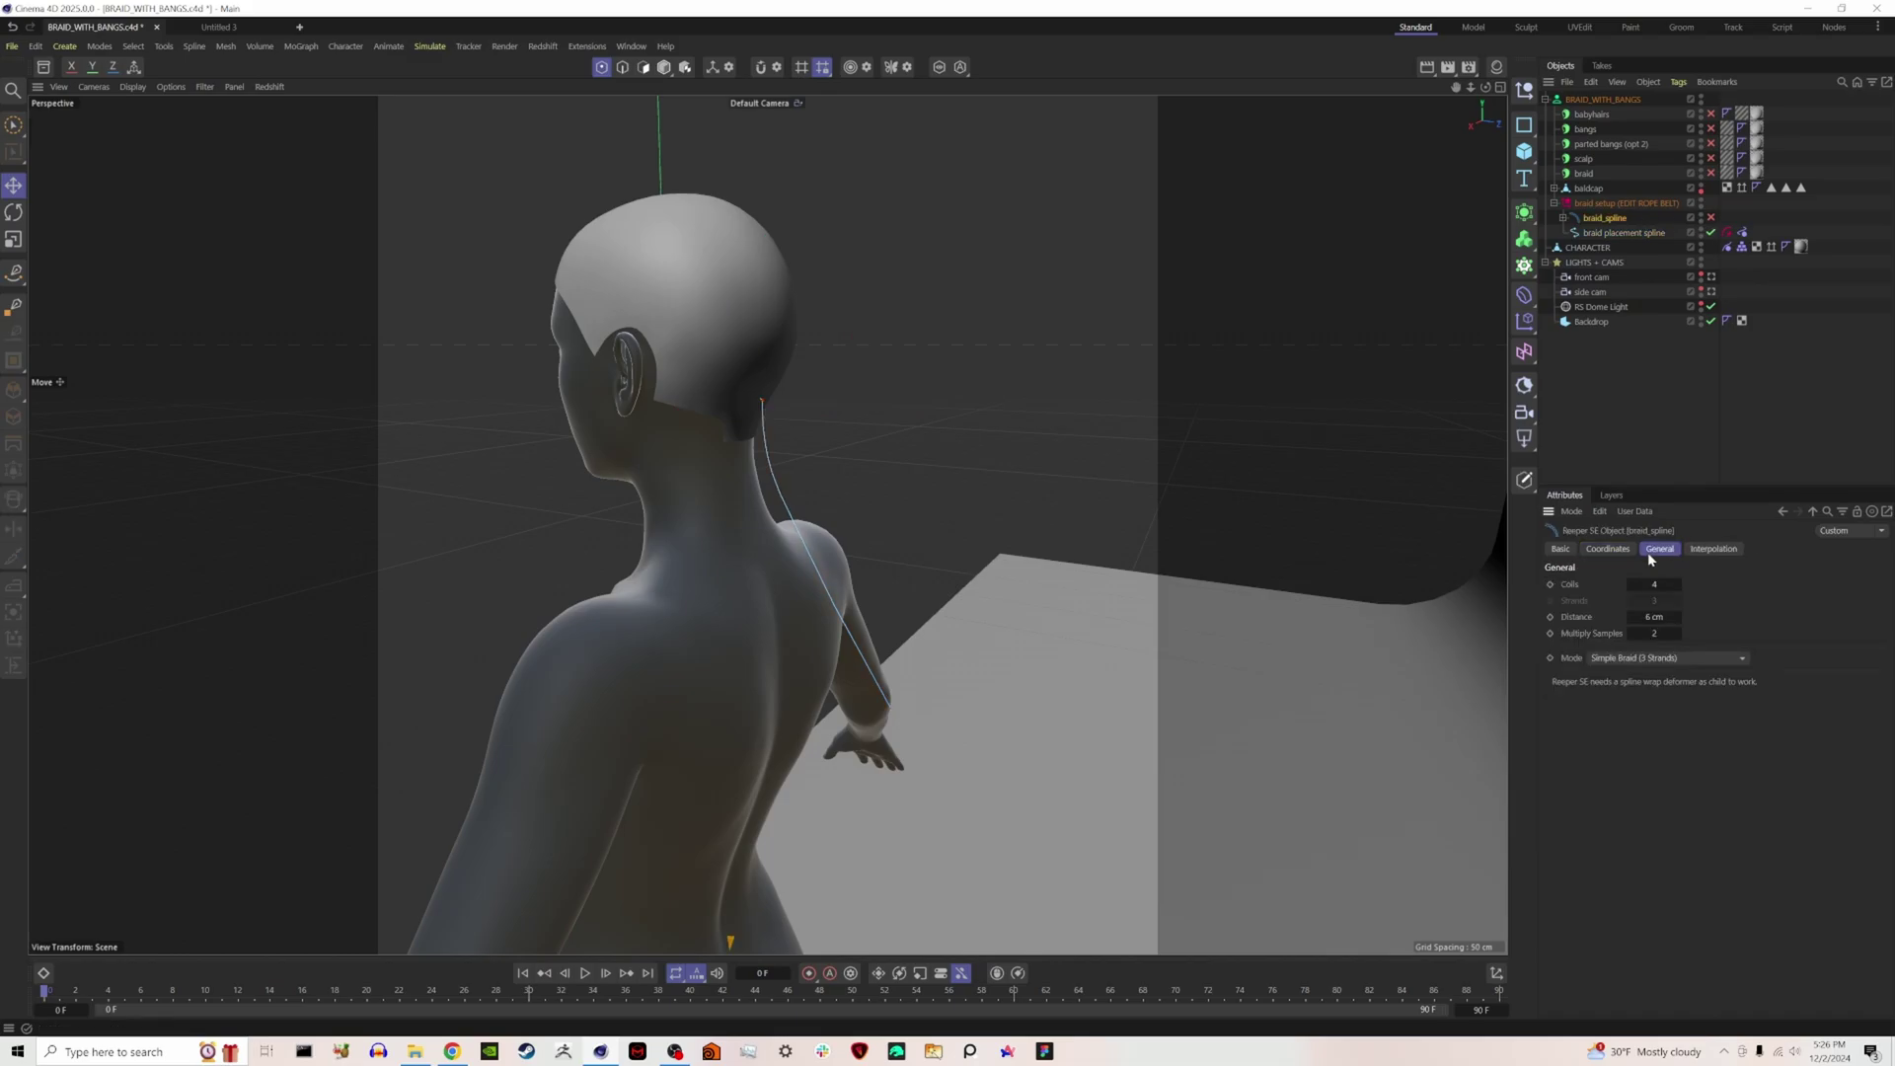
click(1564, 218)
click(1614, 234)
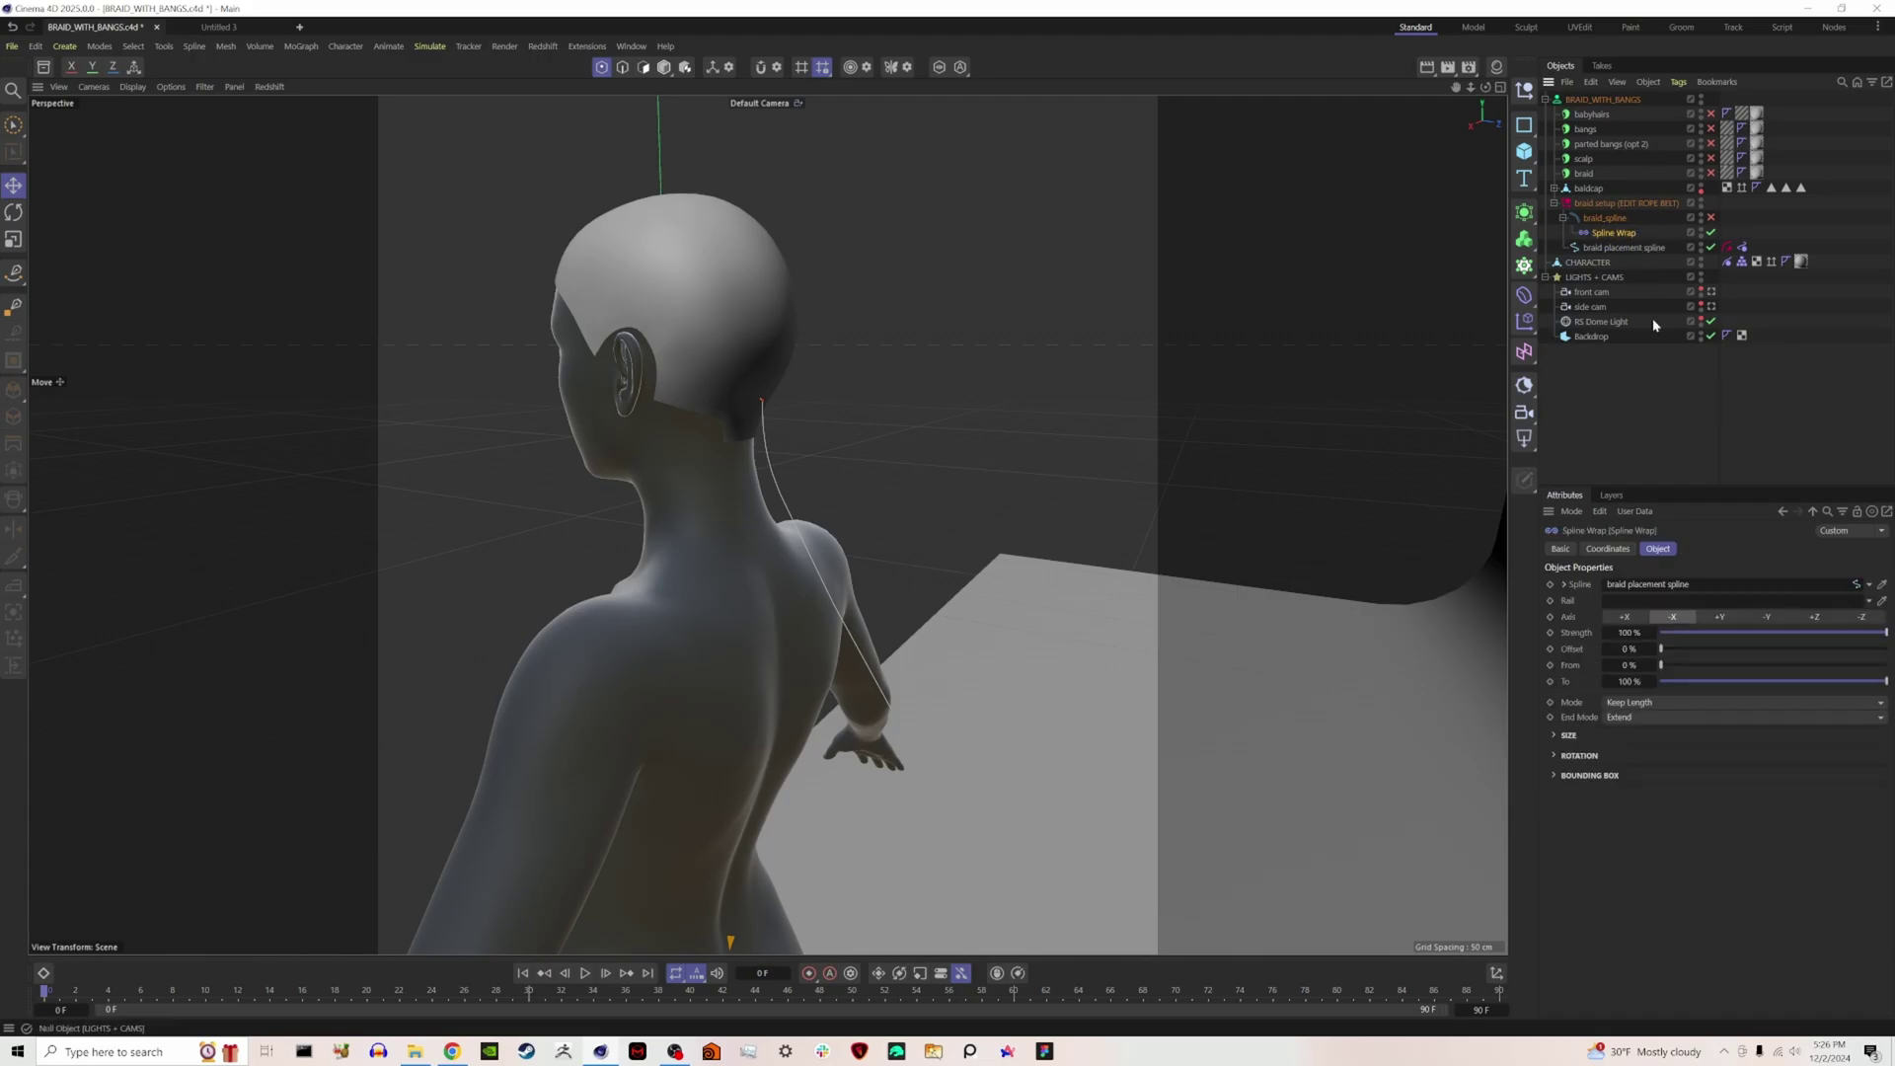
Review the braid placement spline, Spline Wrap and braid_spline settings, and locate Reeper 3.2 SE among the installed plugins.
click(1631, 249)
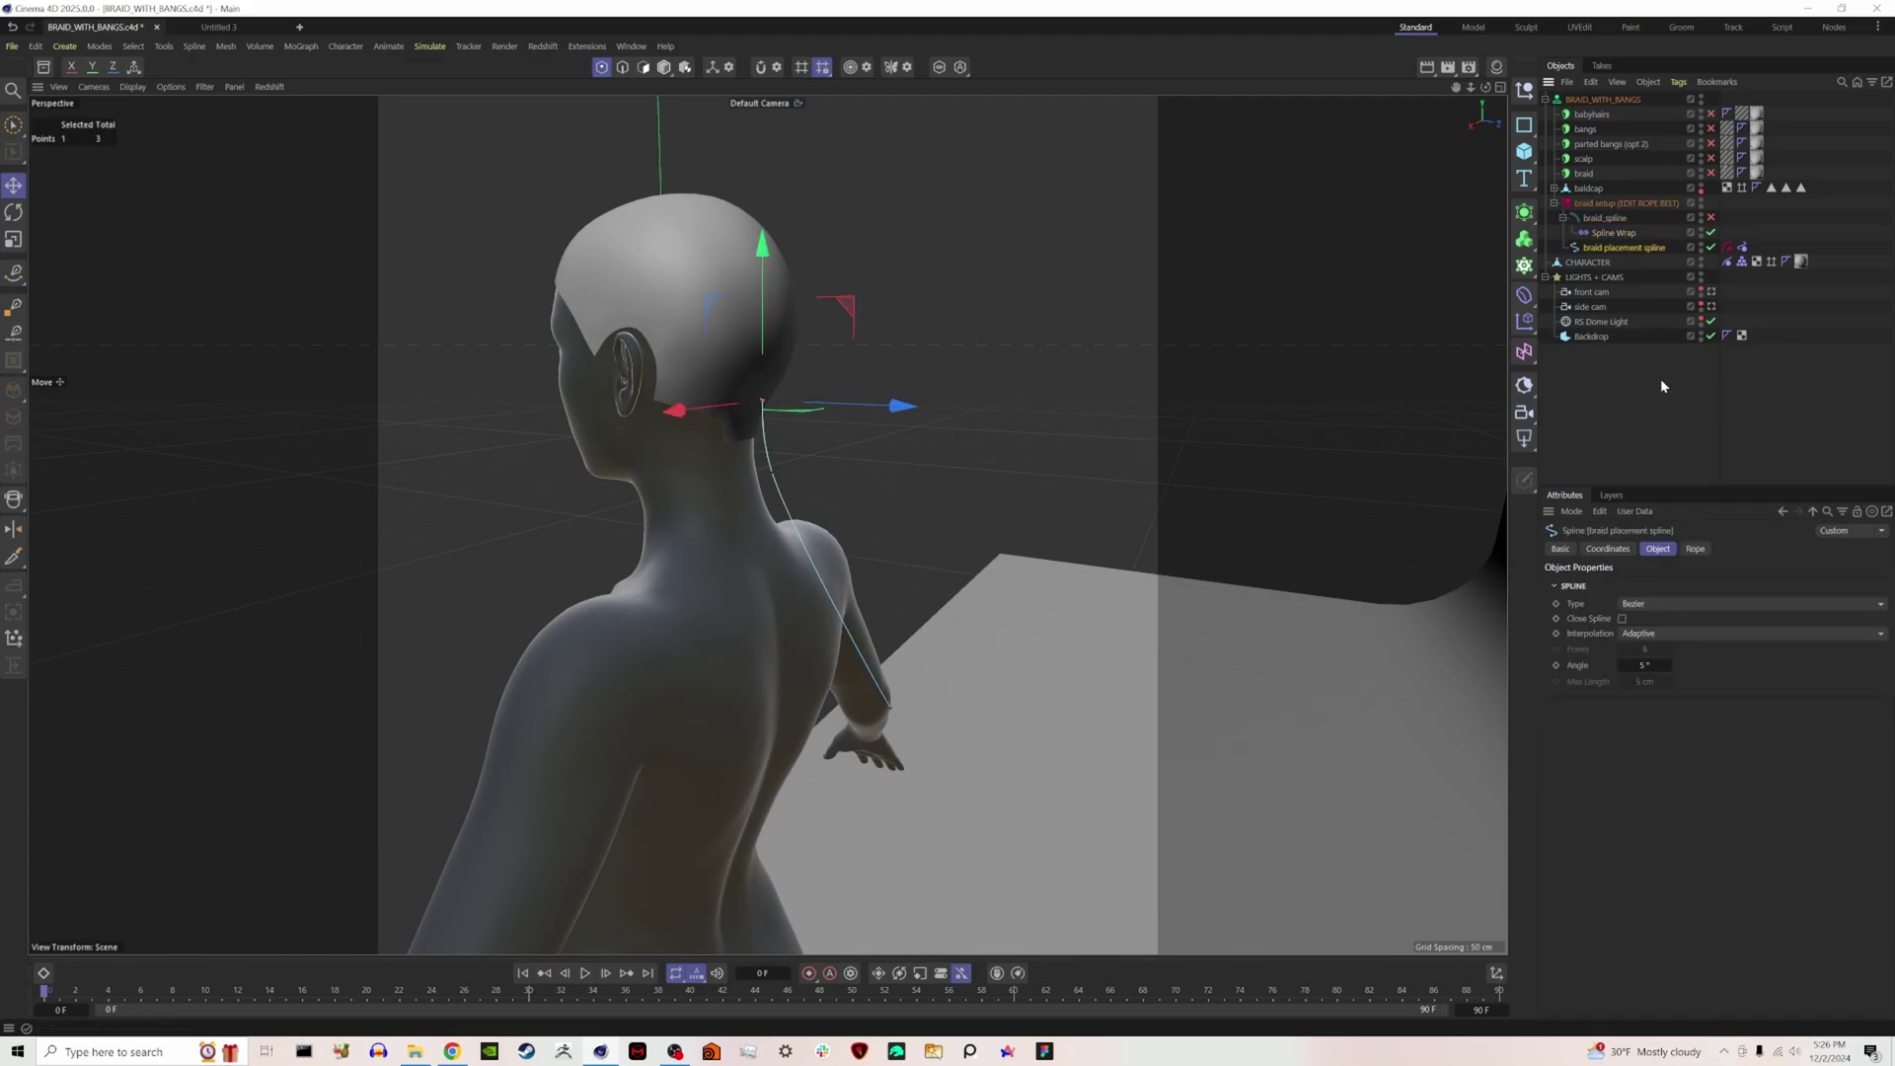
click(1614, 232)
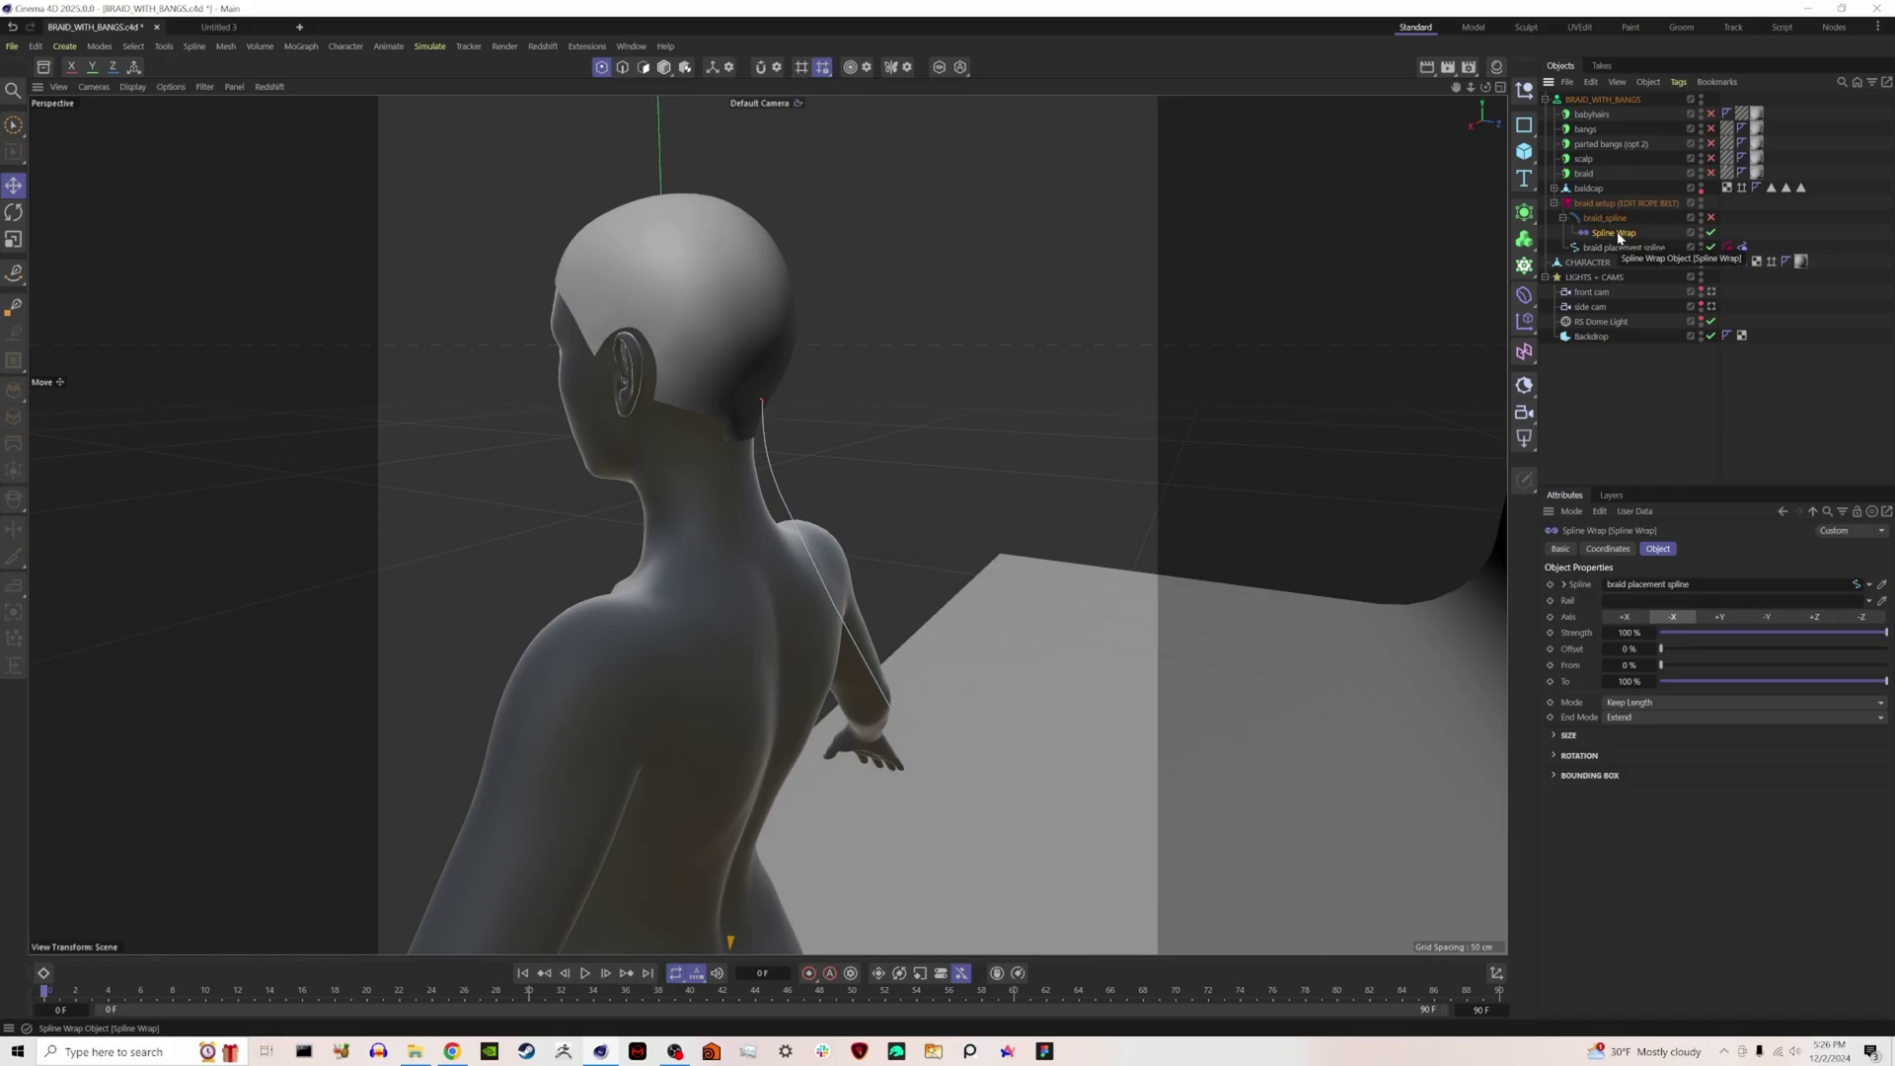
click(1635, 222)
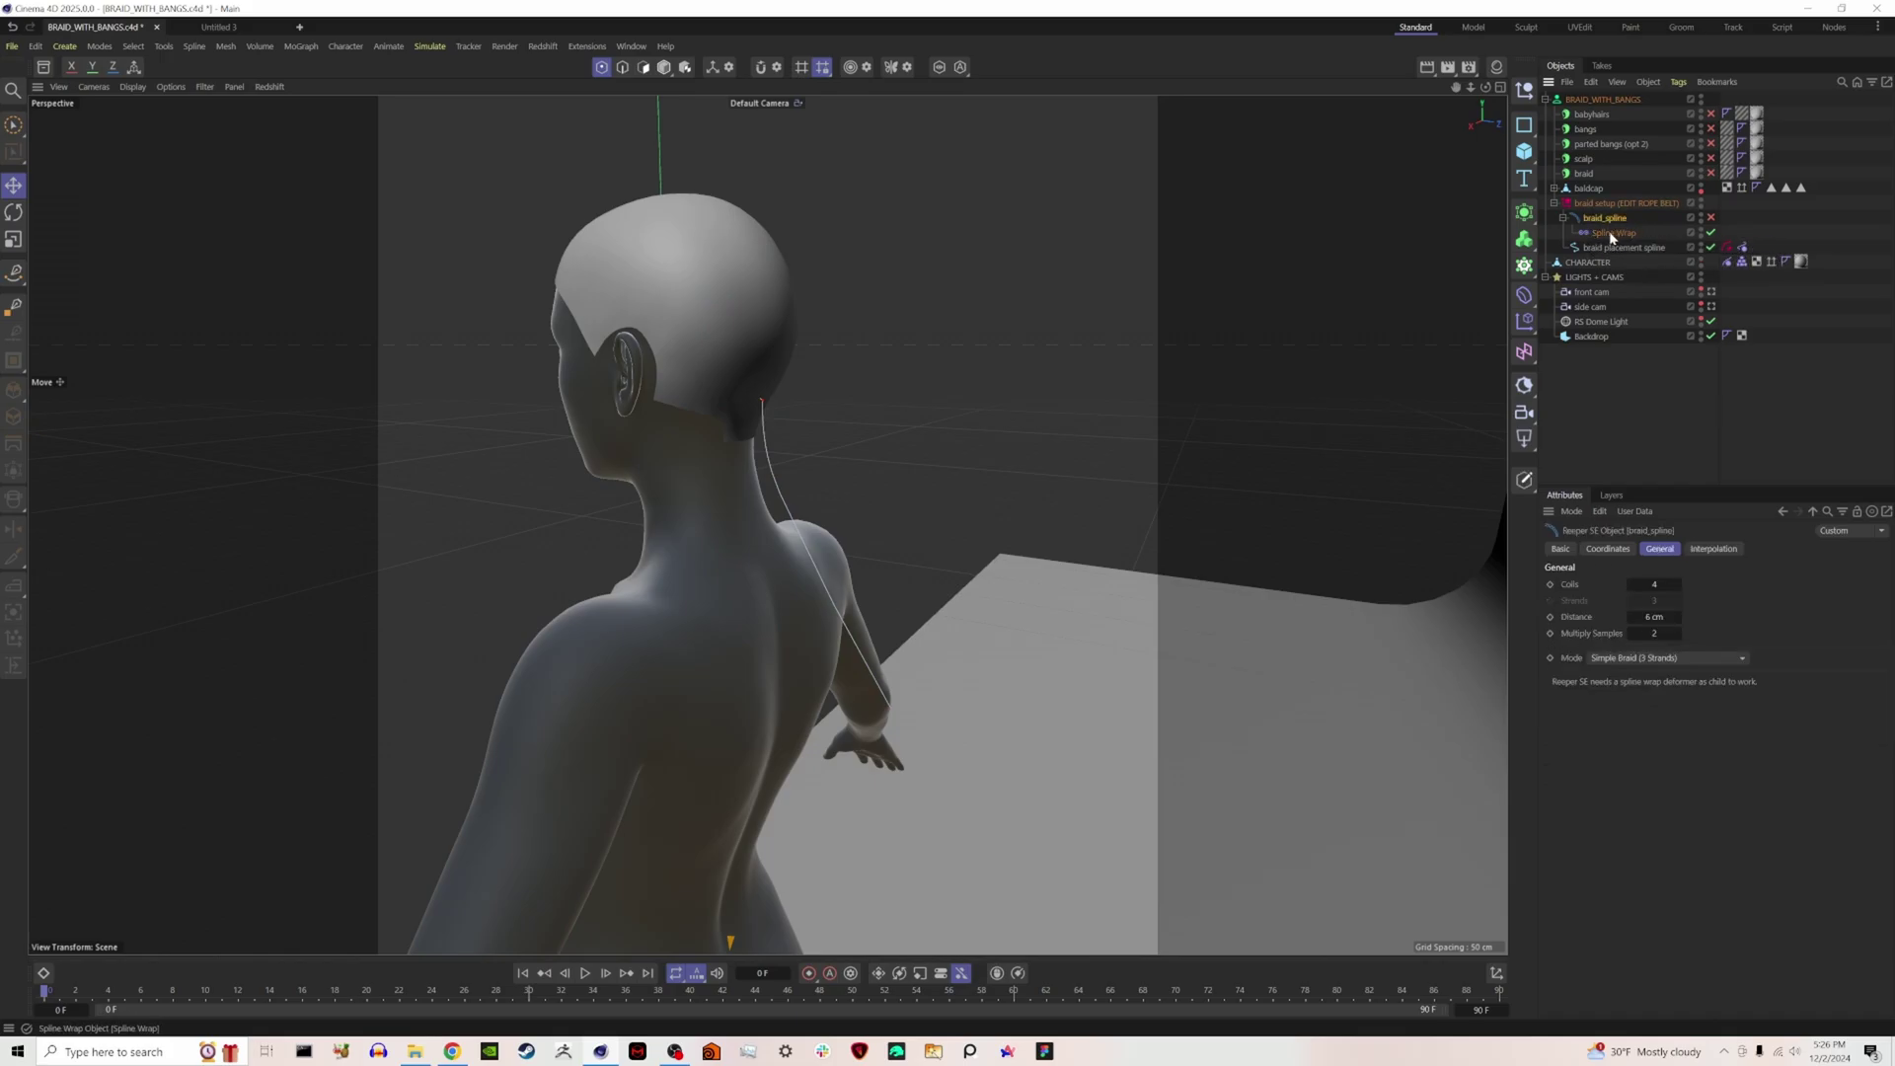
click(584, 46)
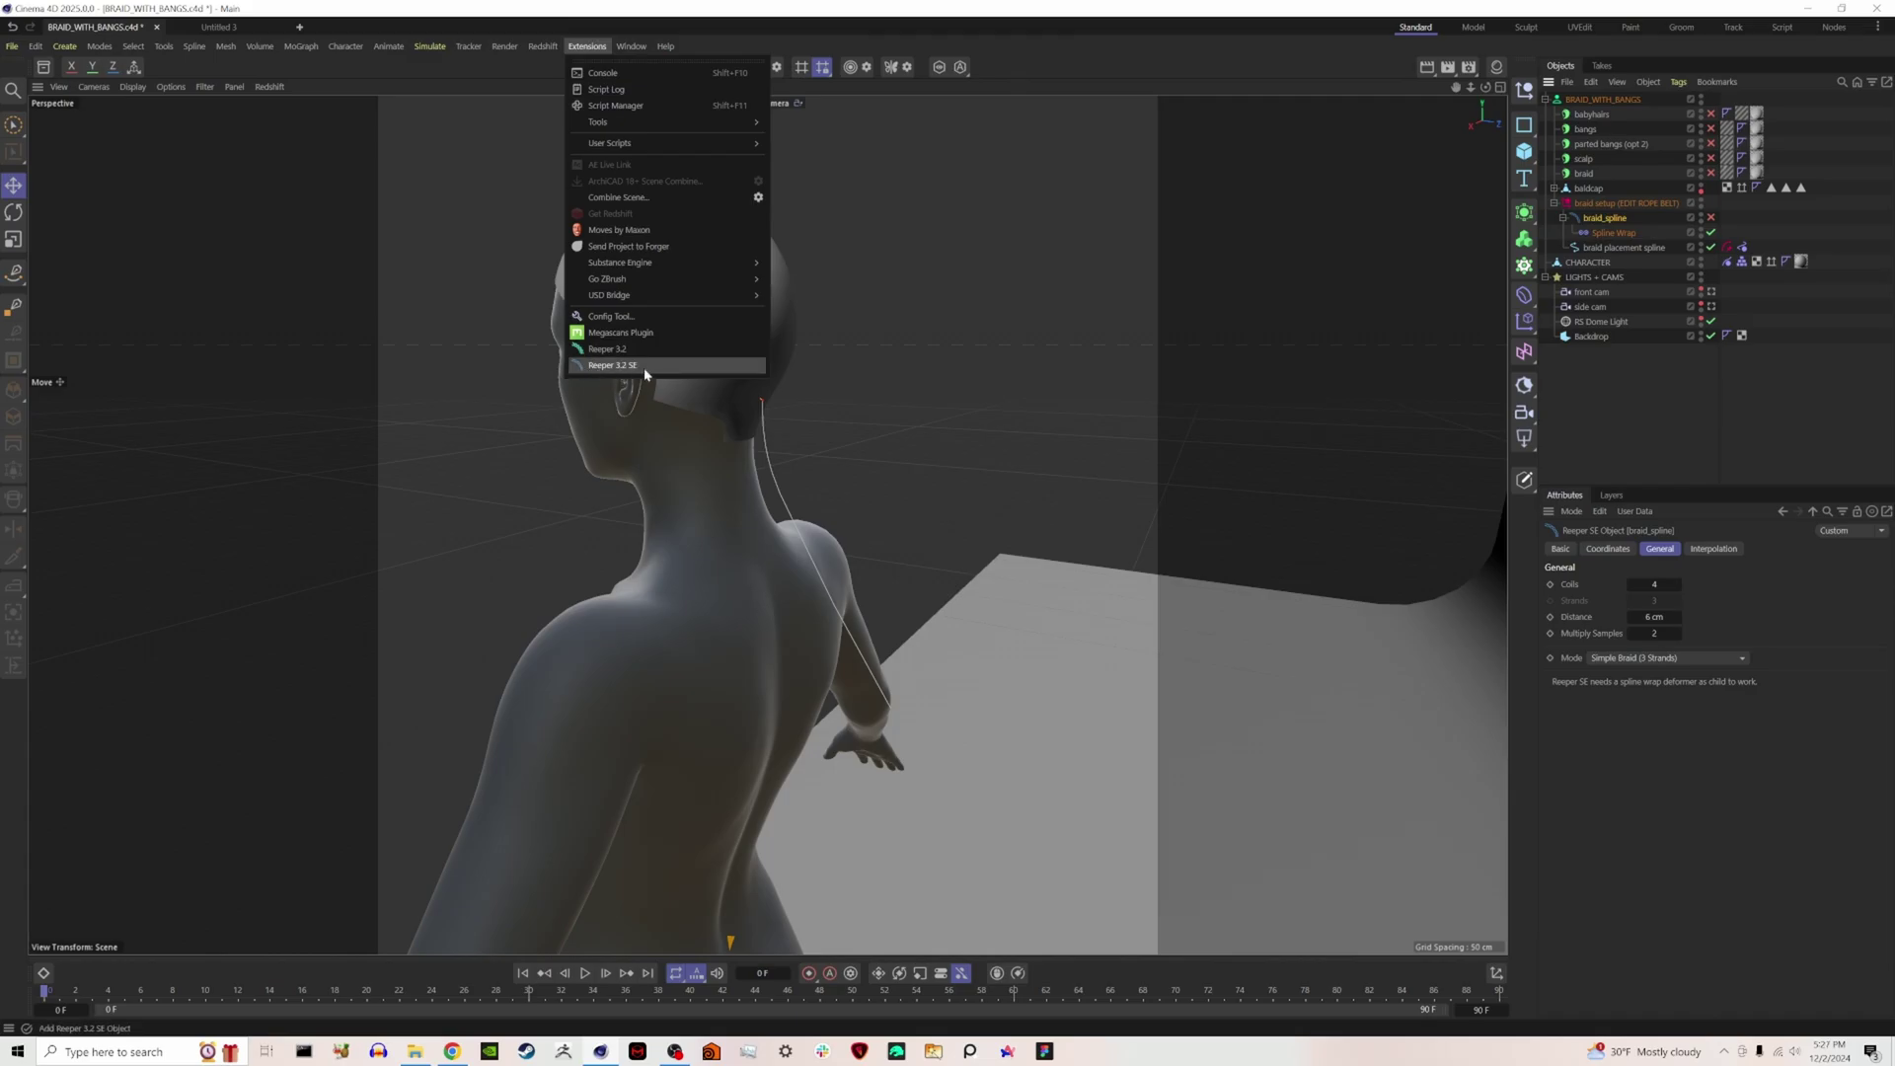
click(1631, 235)
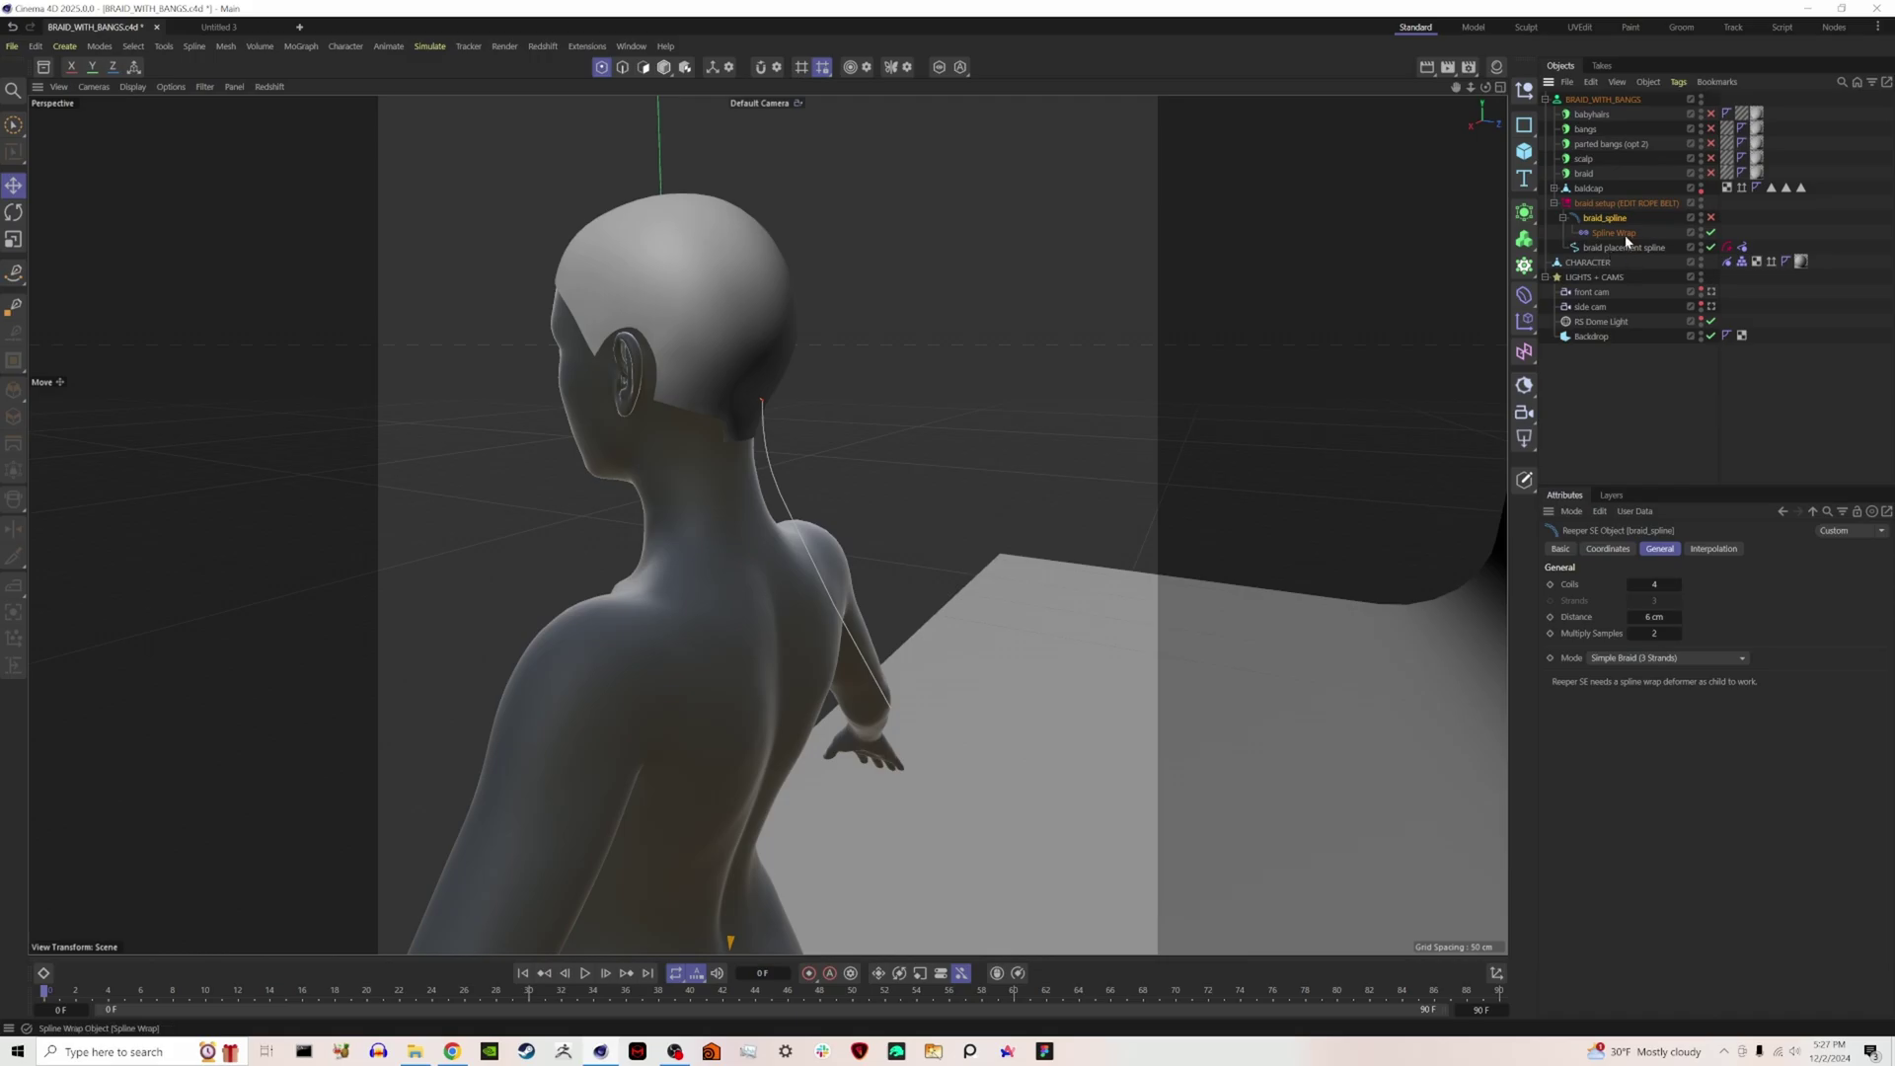
Enable braid_spline and hide the braid placement spline in the viewport.
click(1711, 217)
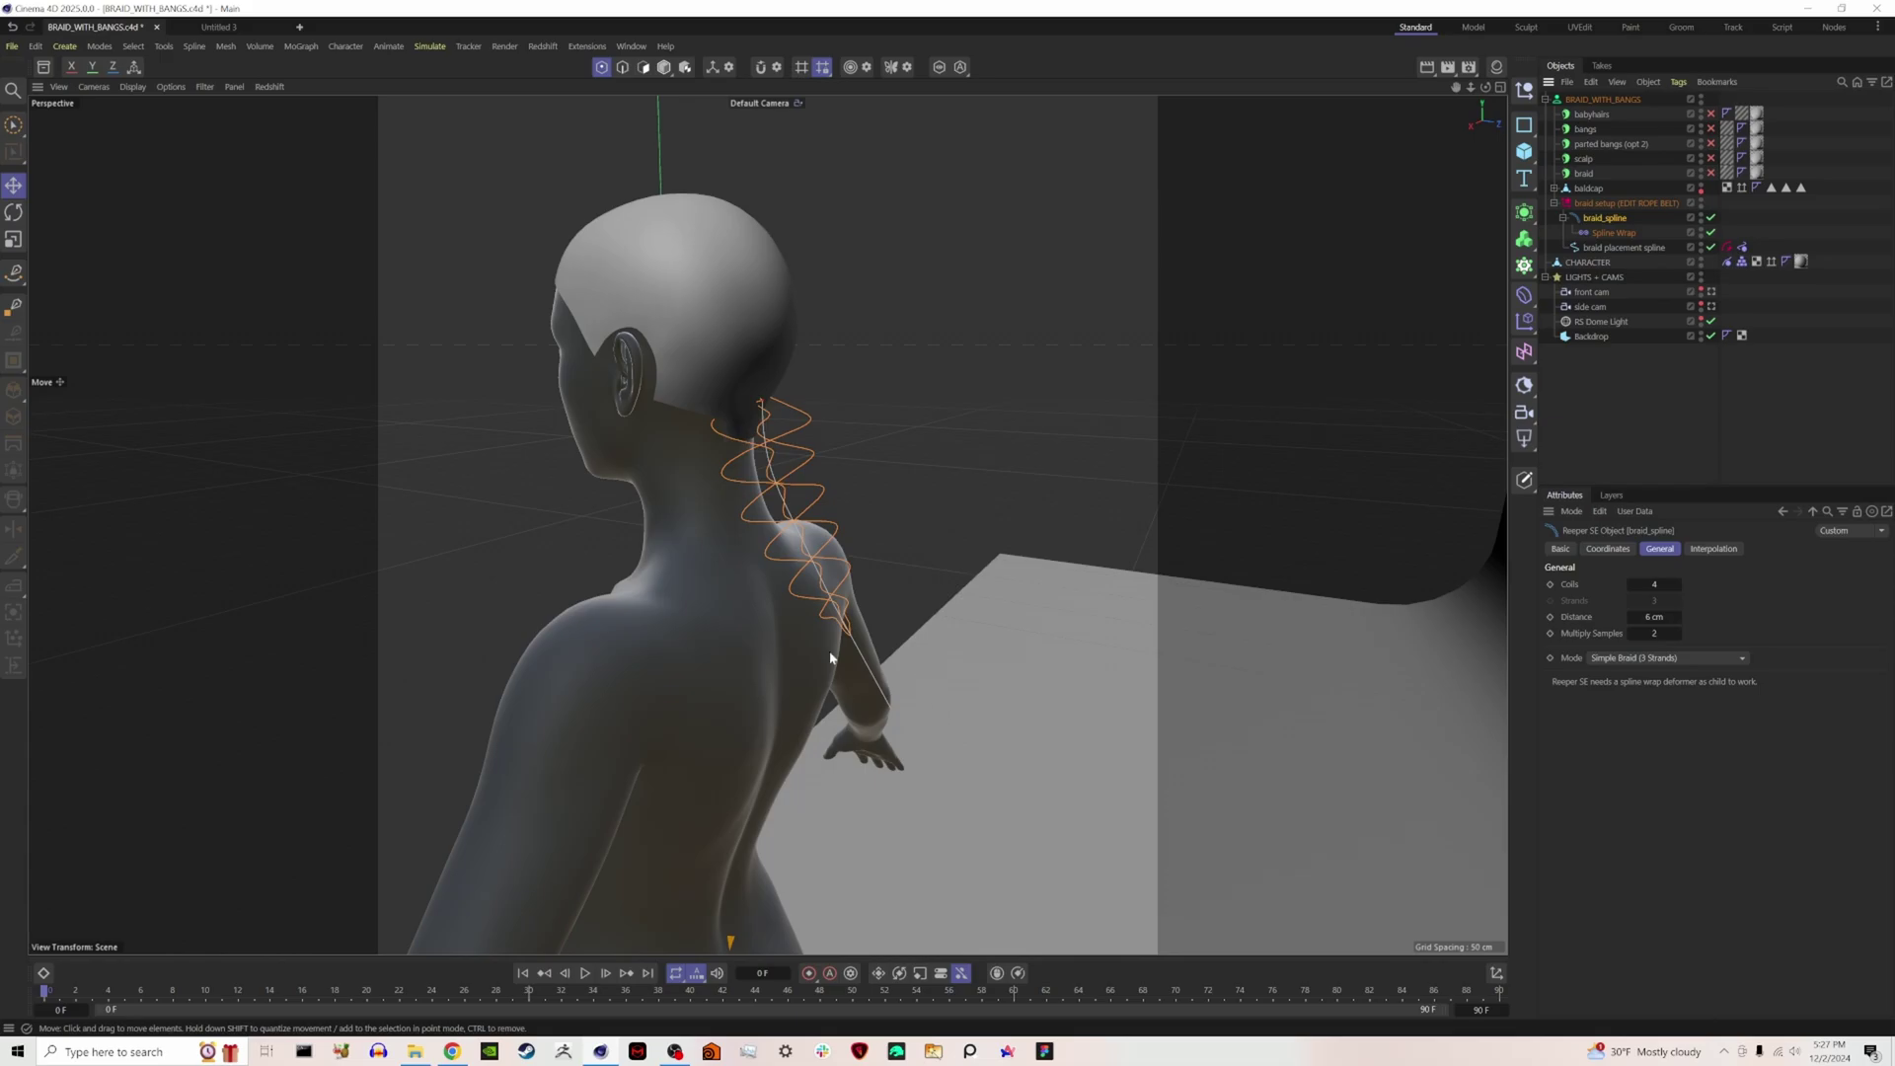
click(1619, 247)
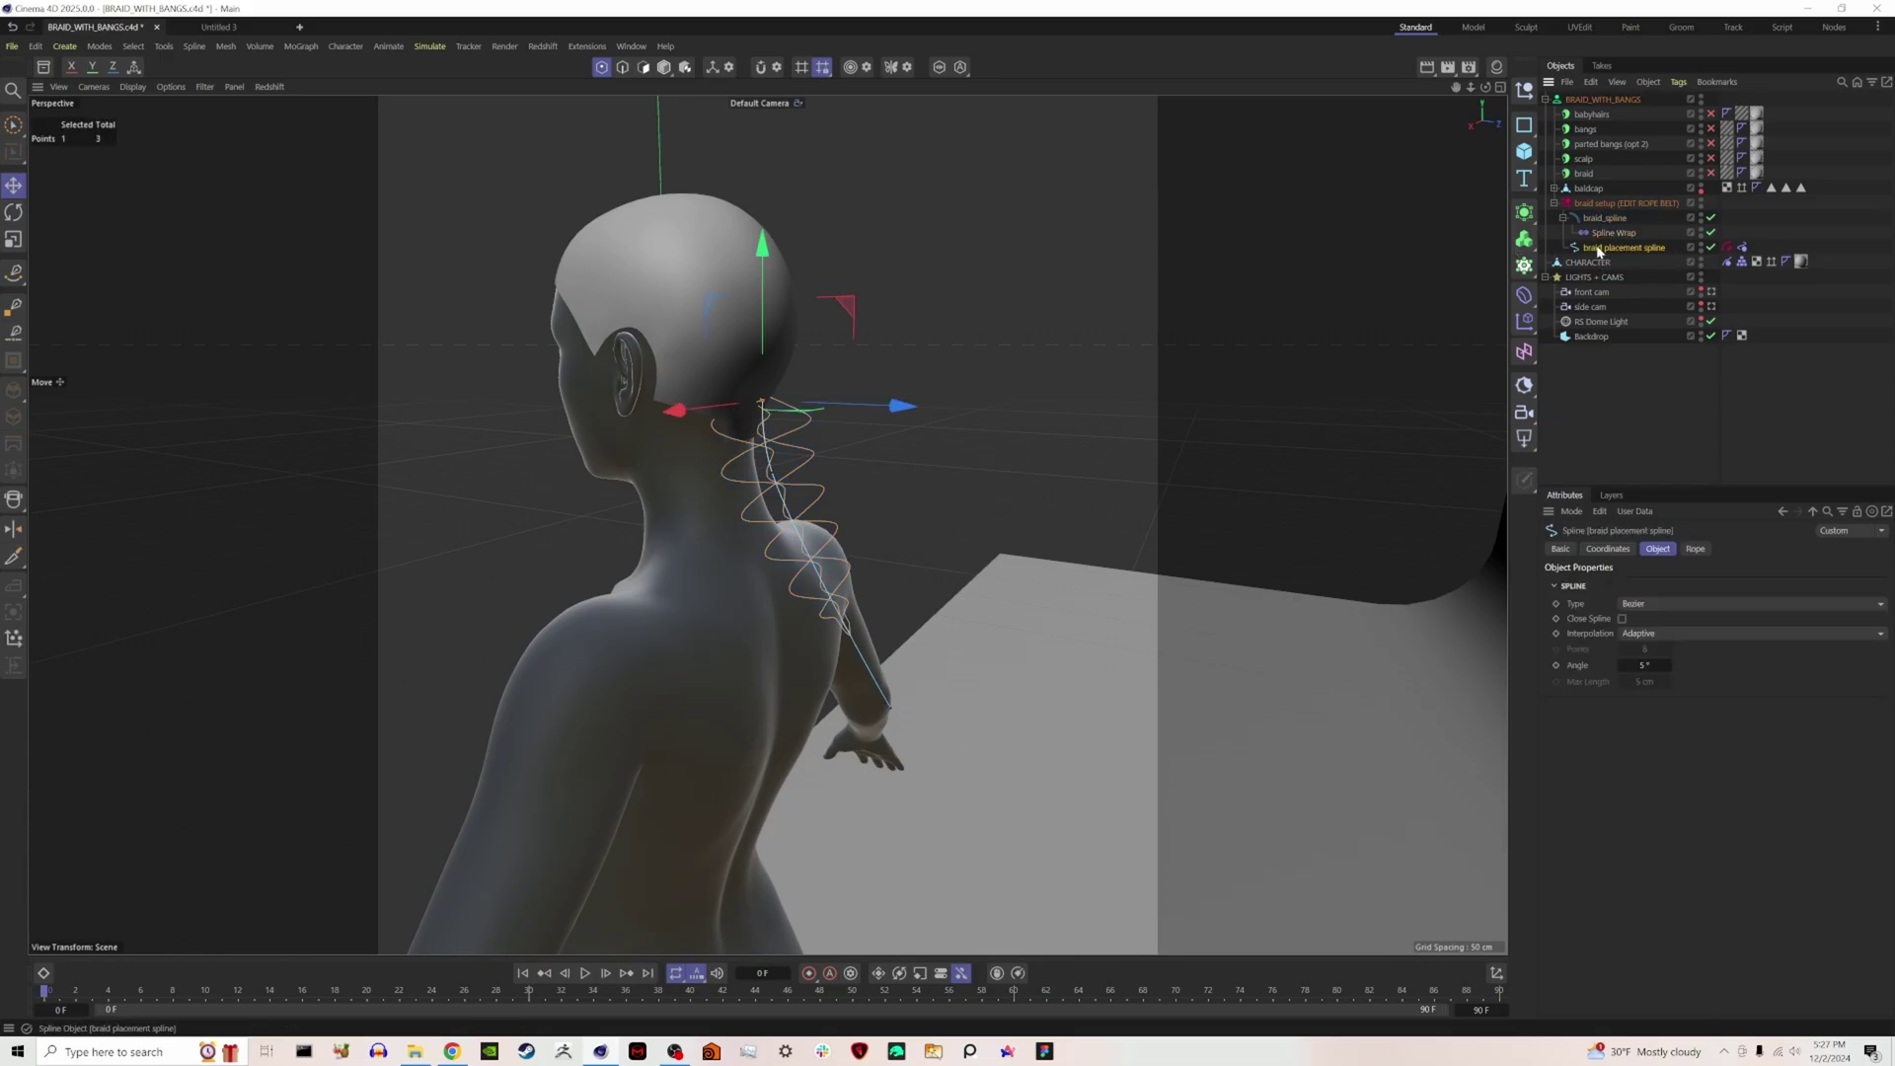
double_click(1701, 244)
drag(1486, 87, 1590, 89)
alt+drag(767, 524, 612, 528)
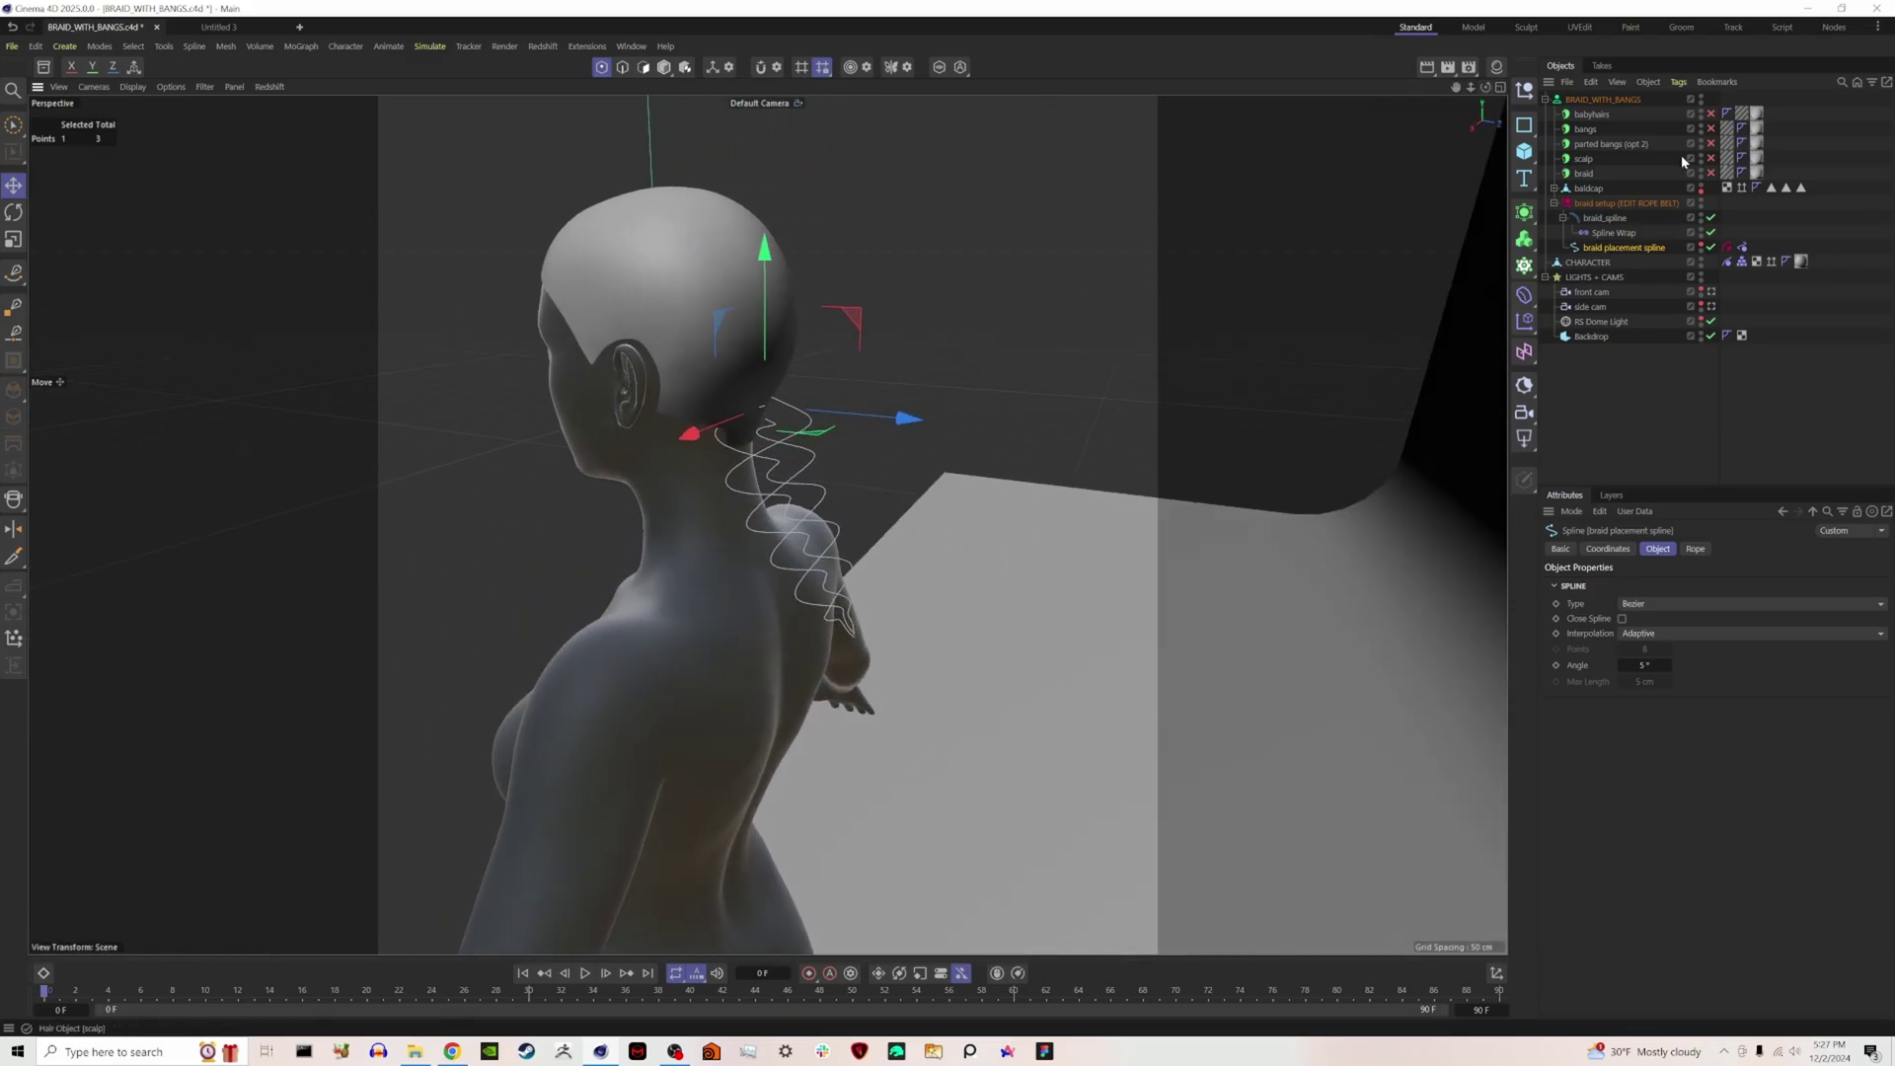
Enable the braid hair object, set its viewport display to Guide Lines, and review its Guides settings.
click(1584, 174)
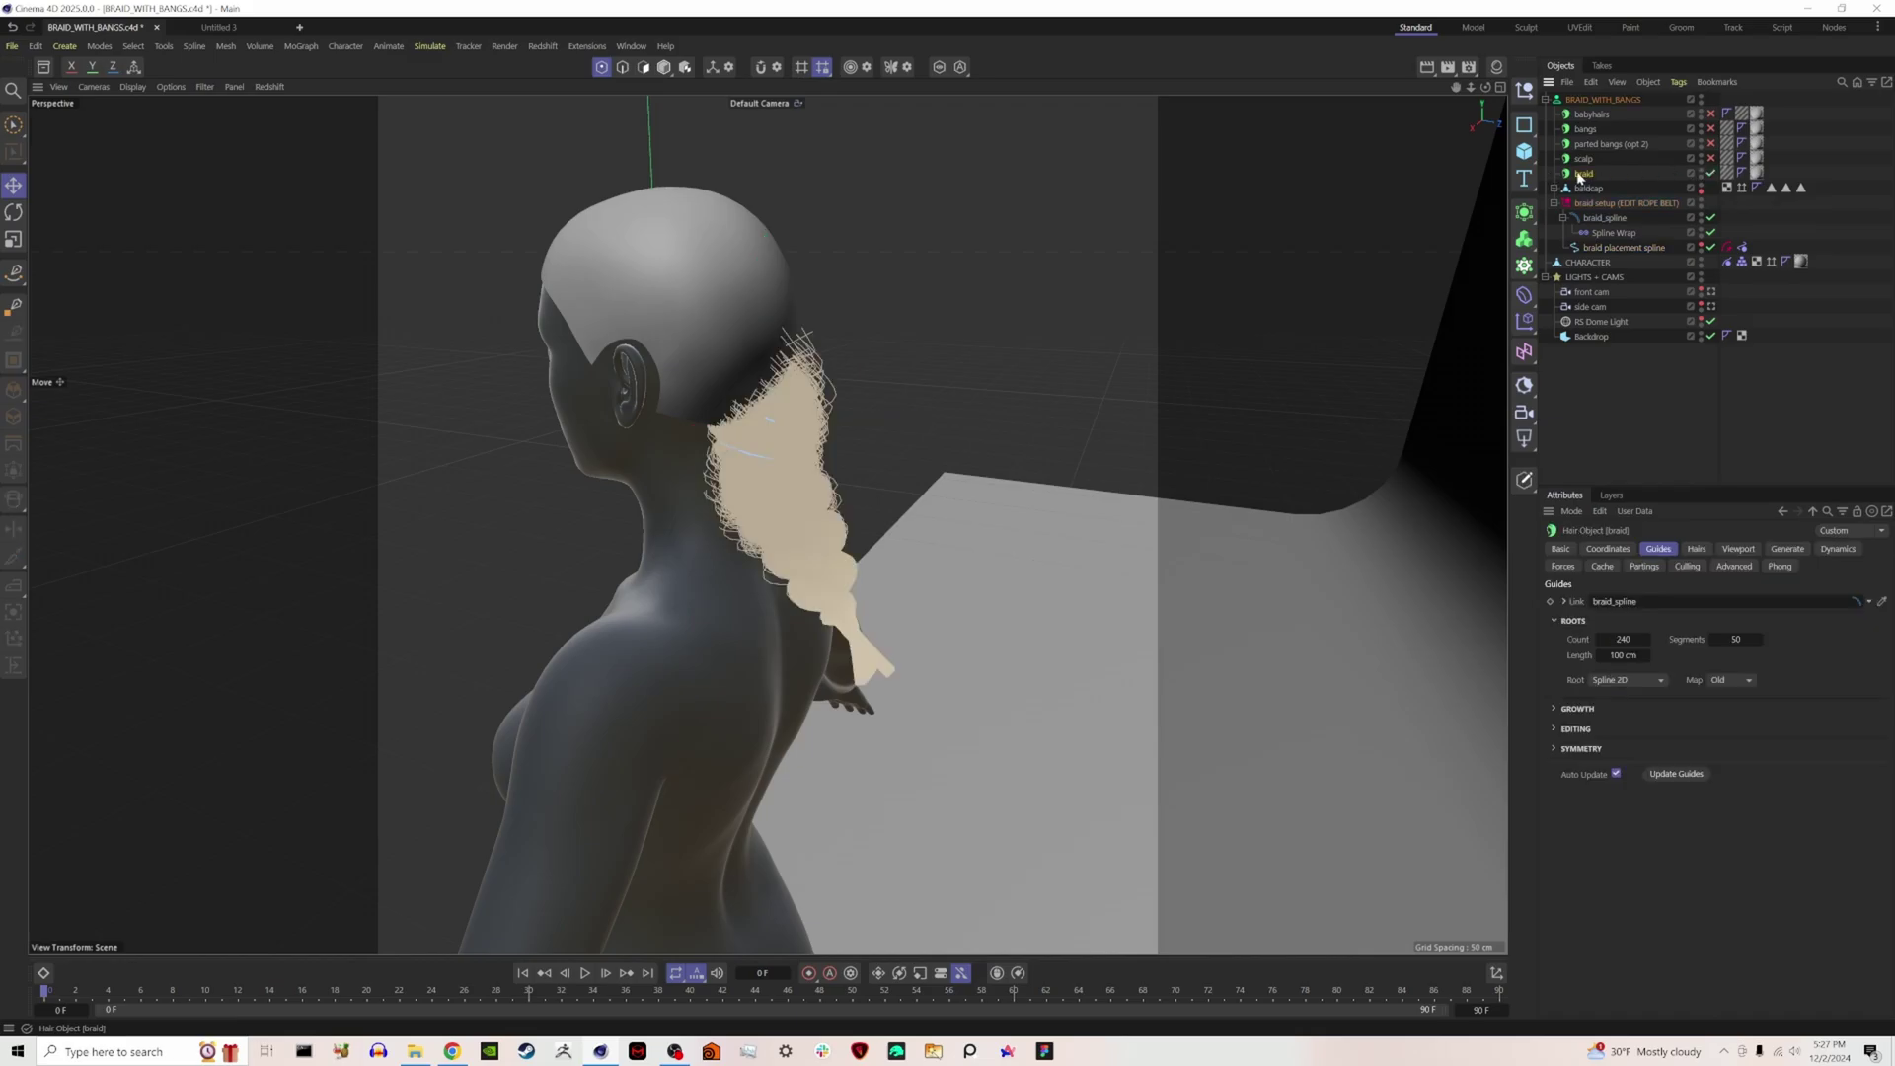
click(1737, 549)
click(1660, 622)
click(1650, 663)
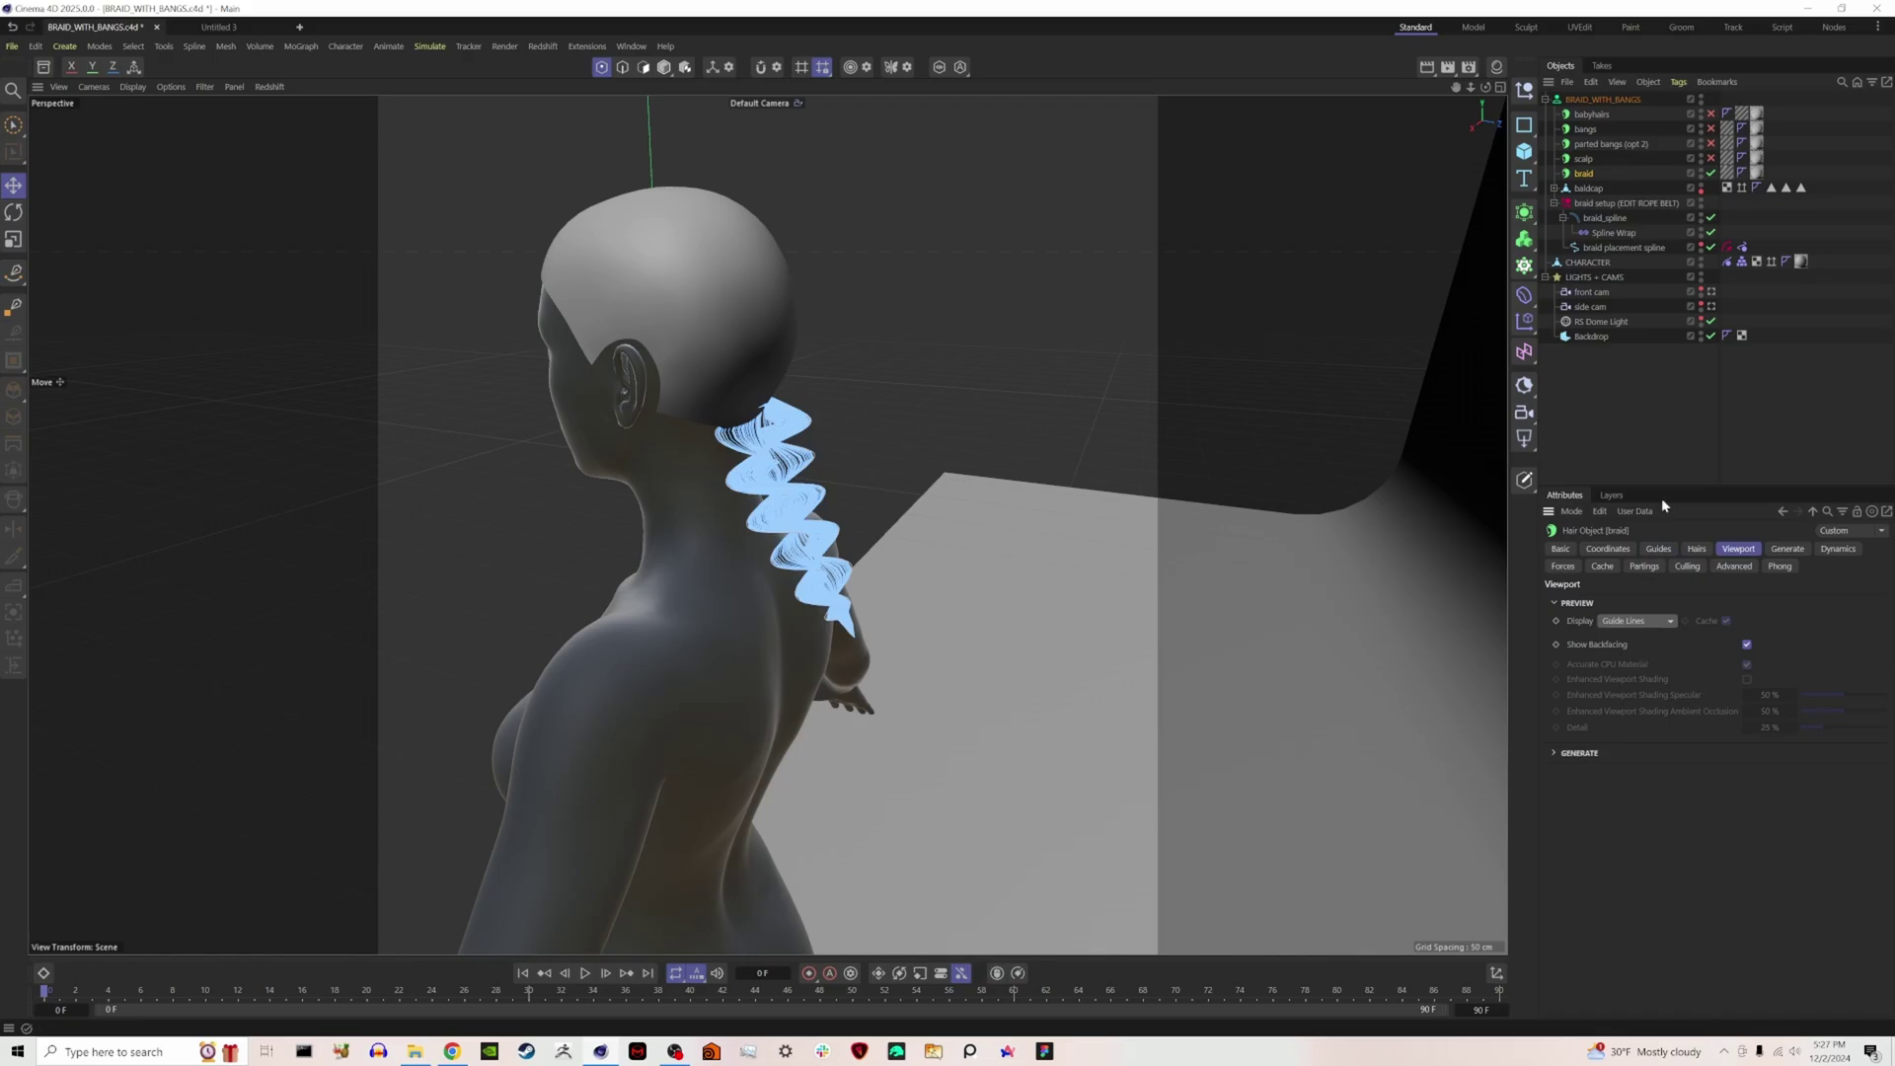
click(1660, 550)
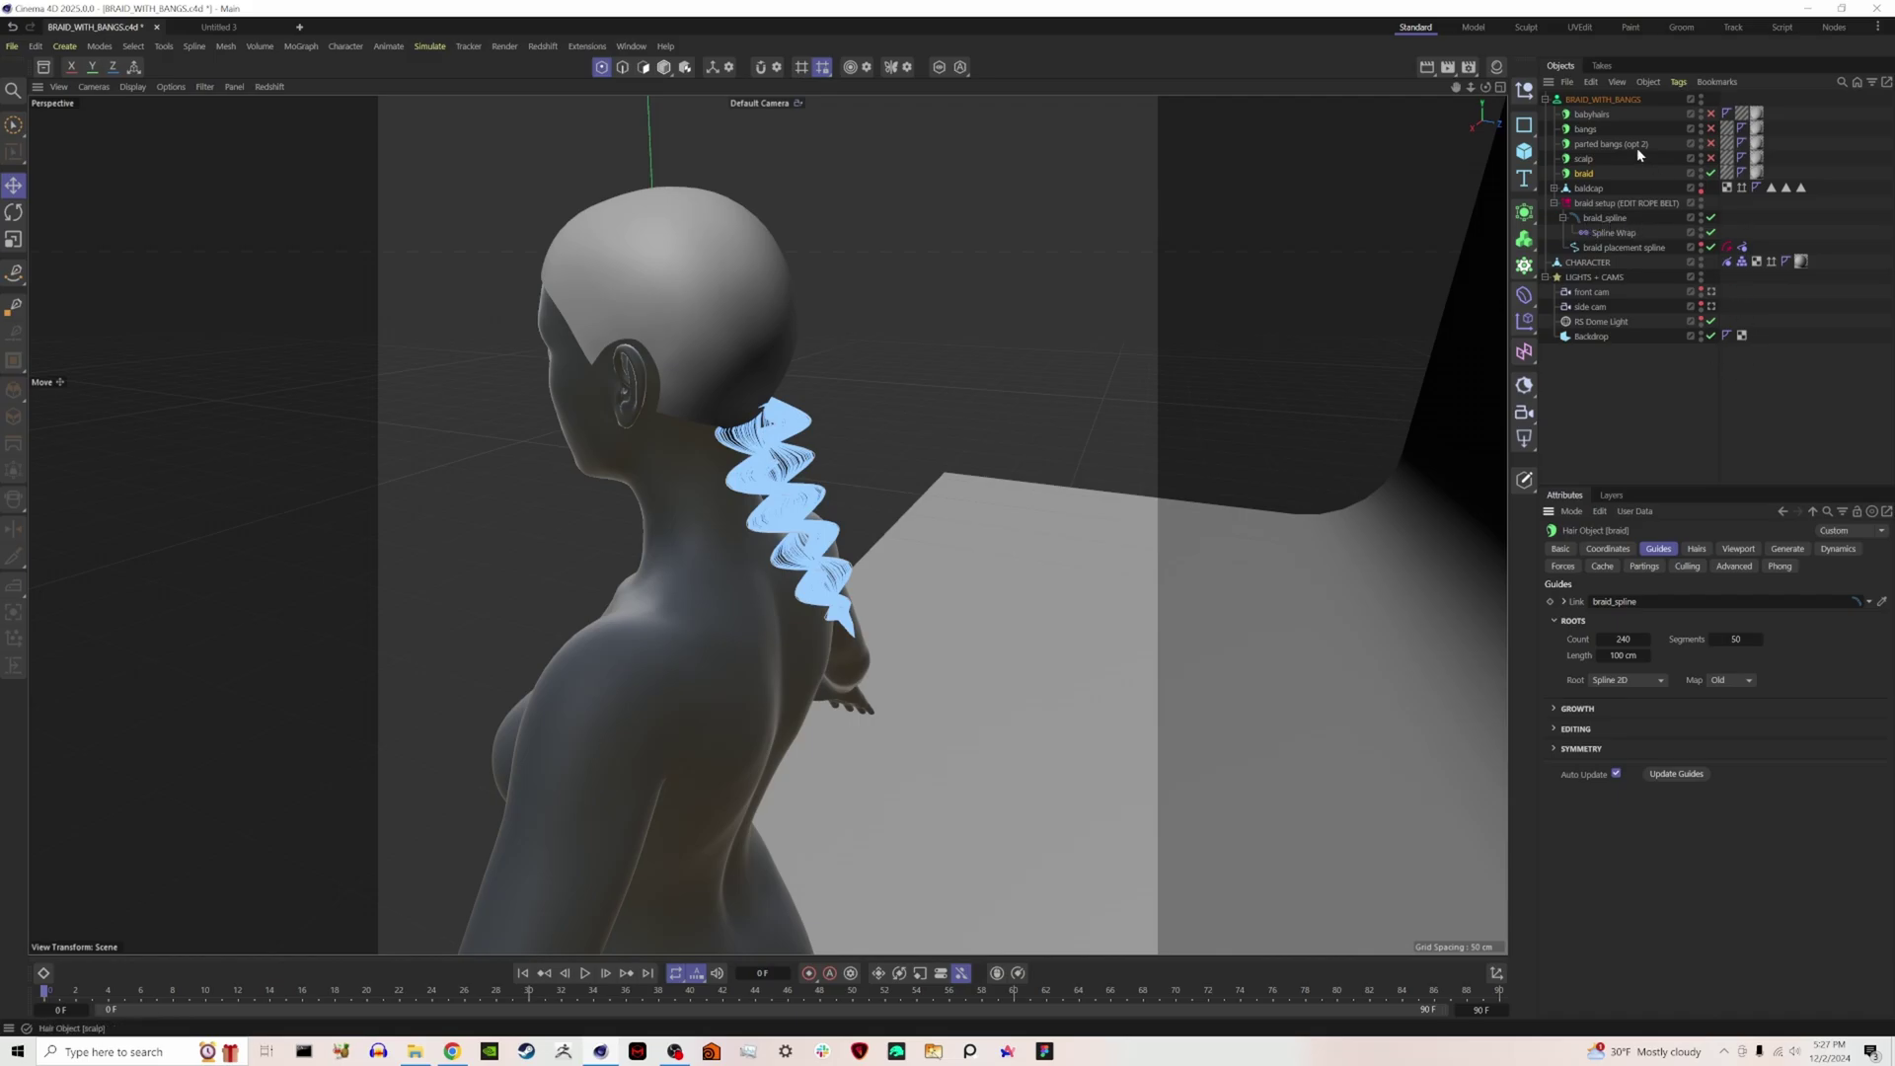
drag(1486, 87, 1506, 89)
alt+drag(889, 525, 854, 504)
drag(1559, 92, 1540, 92)
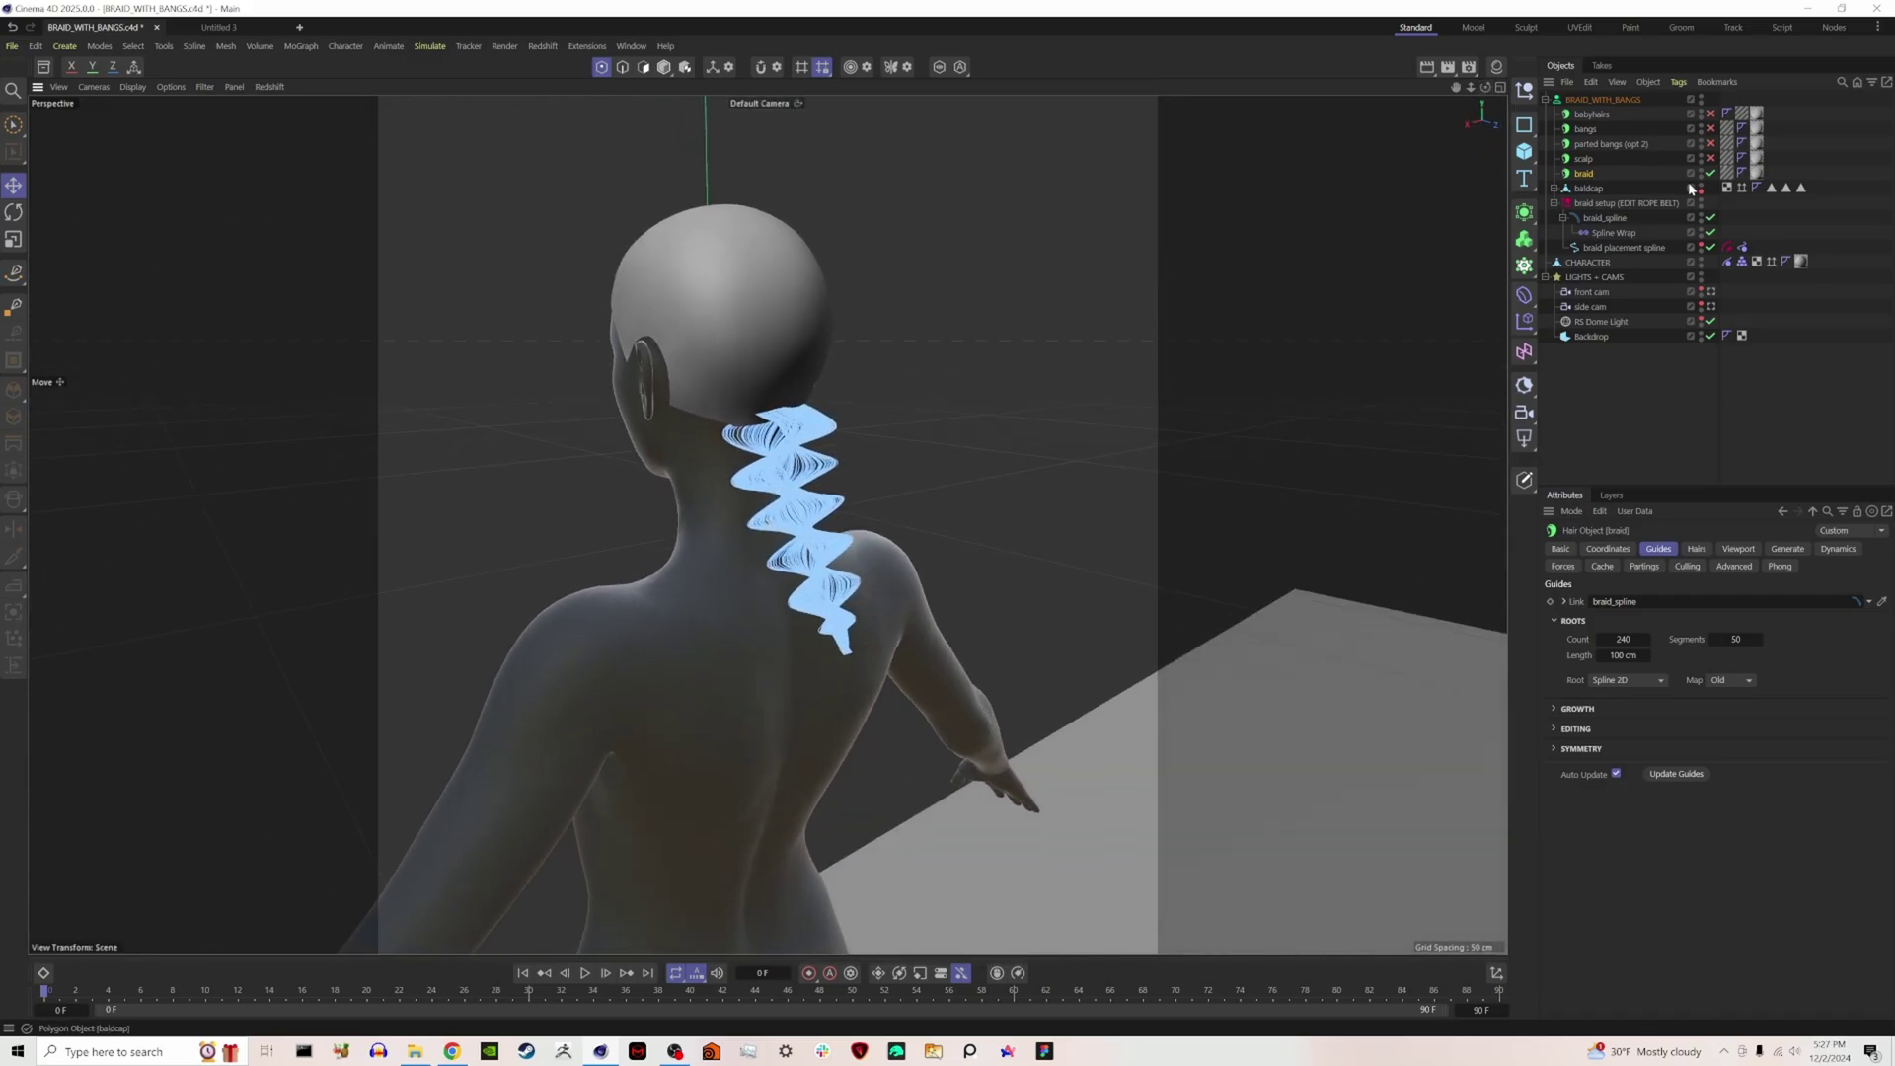
Disable the braid hair, play the braid spline's simulation briefly, and return to the first frame.
click(1710, 172)
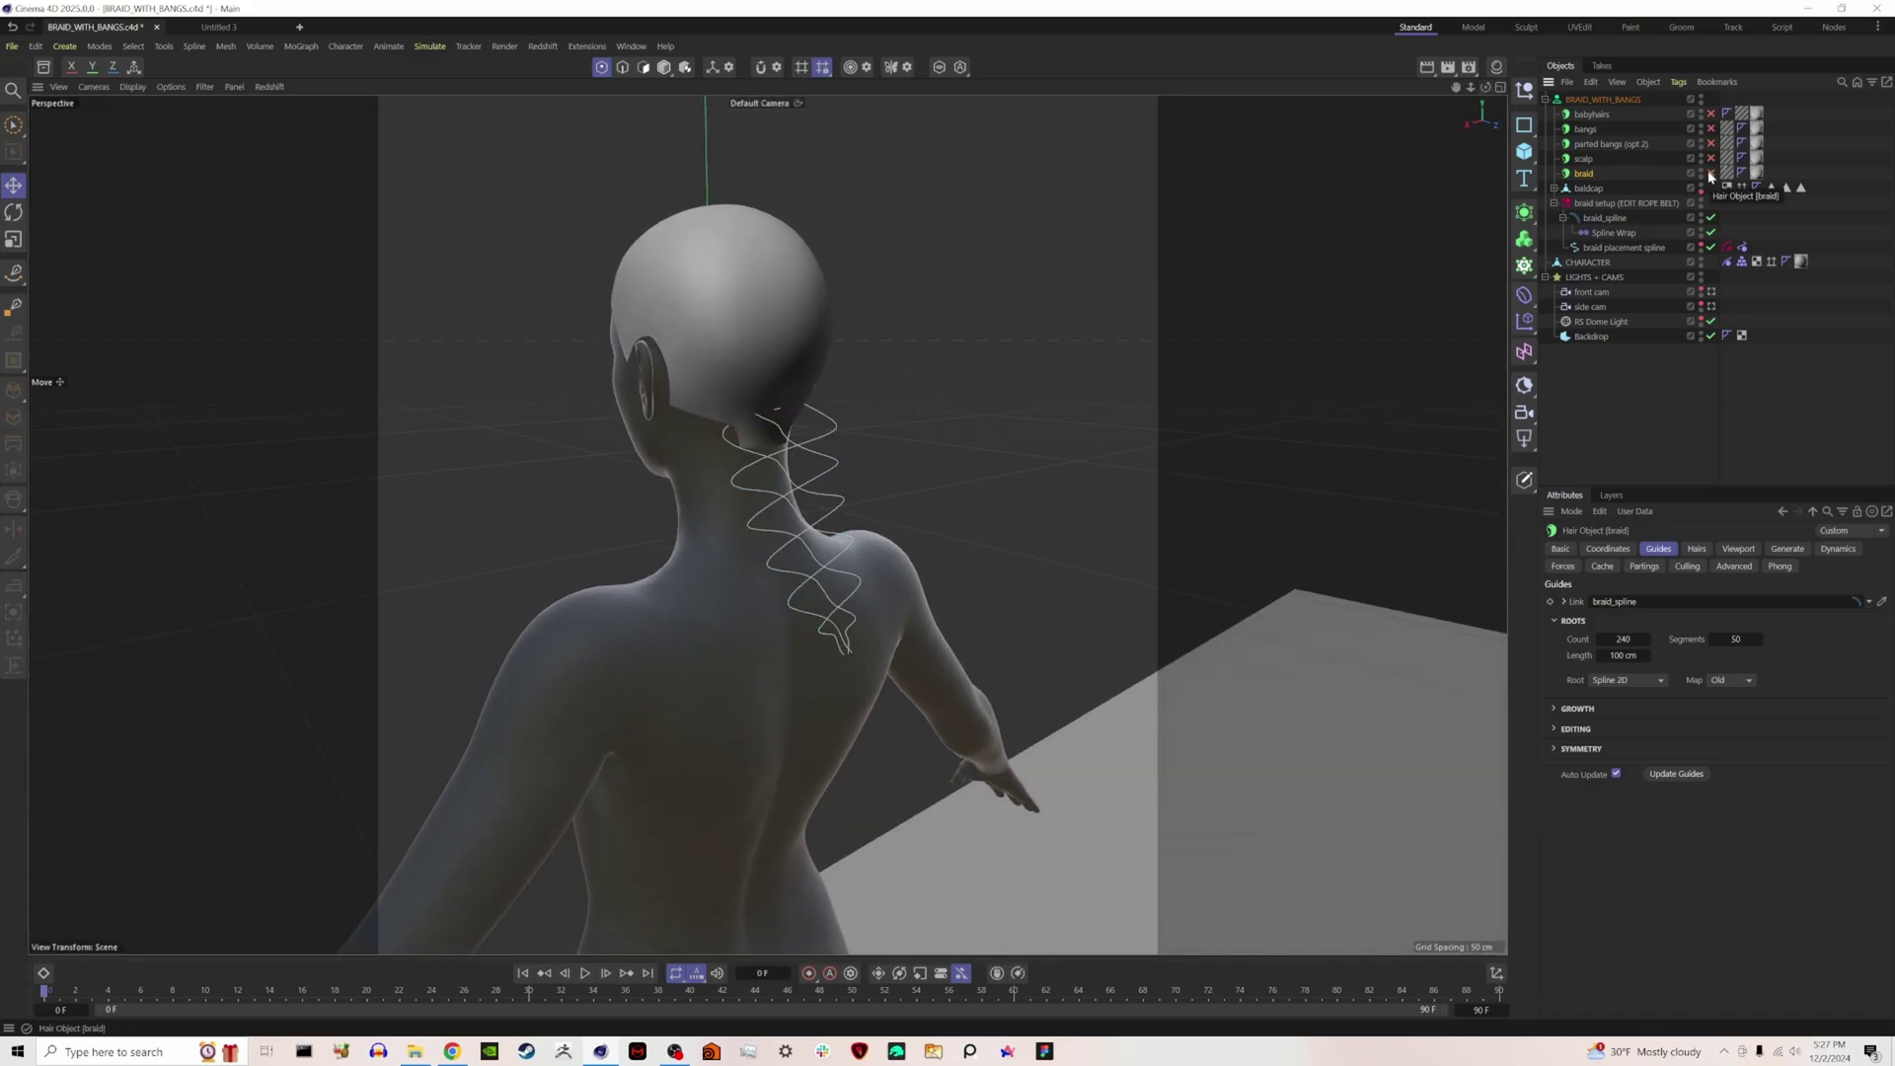
click(585, 973)
click(585, 973)
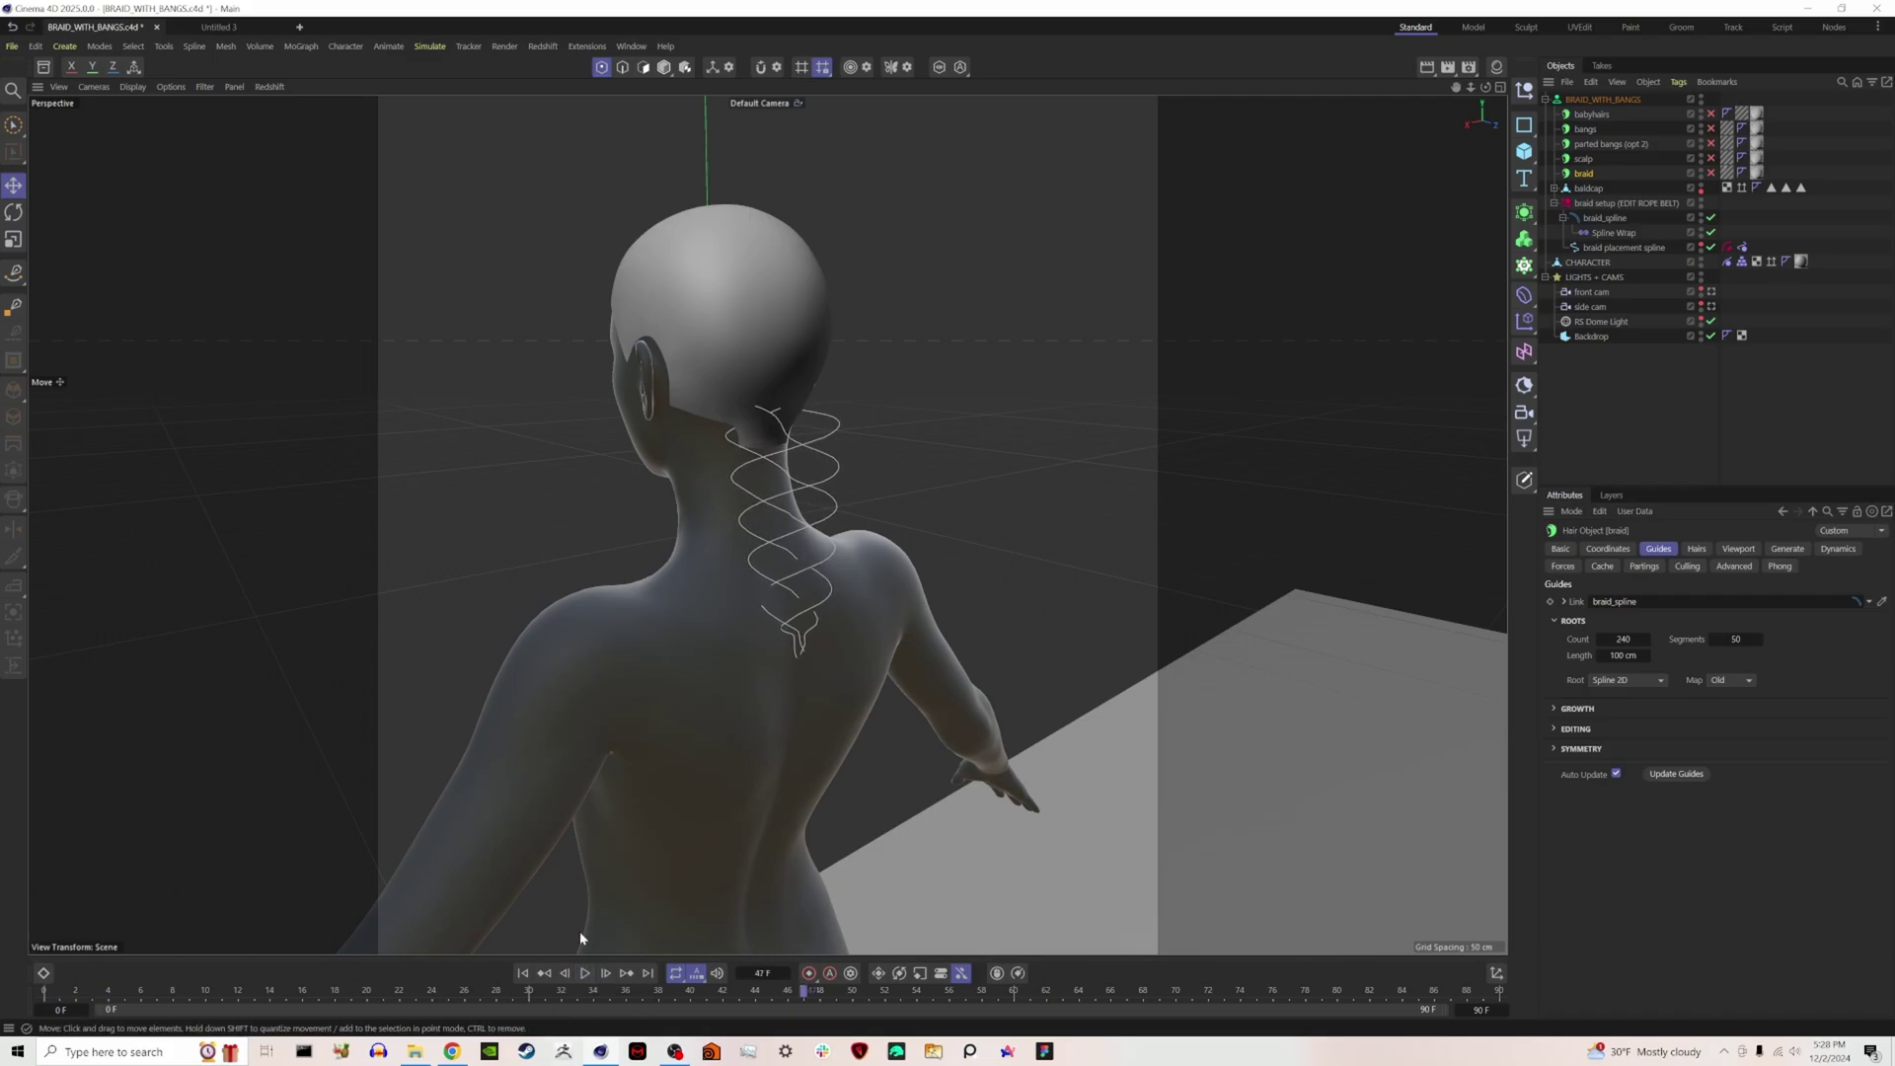
click(523, 974)
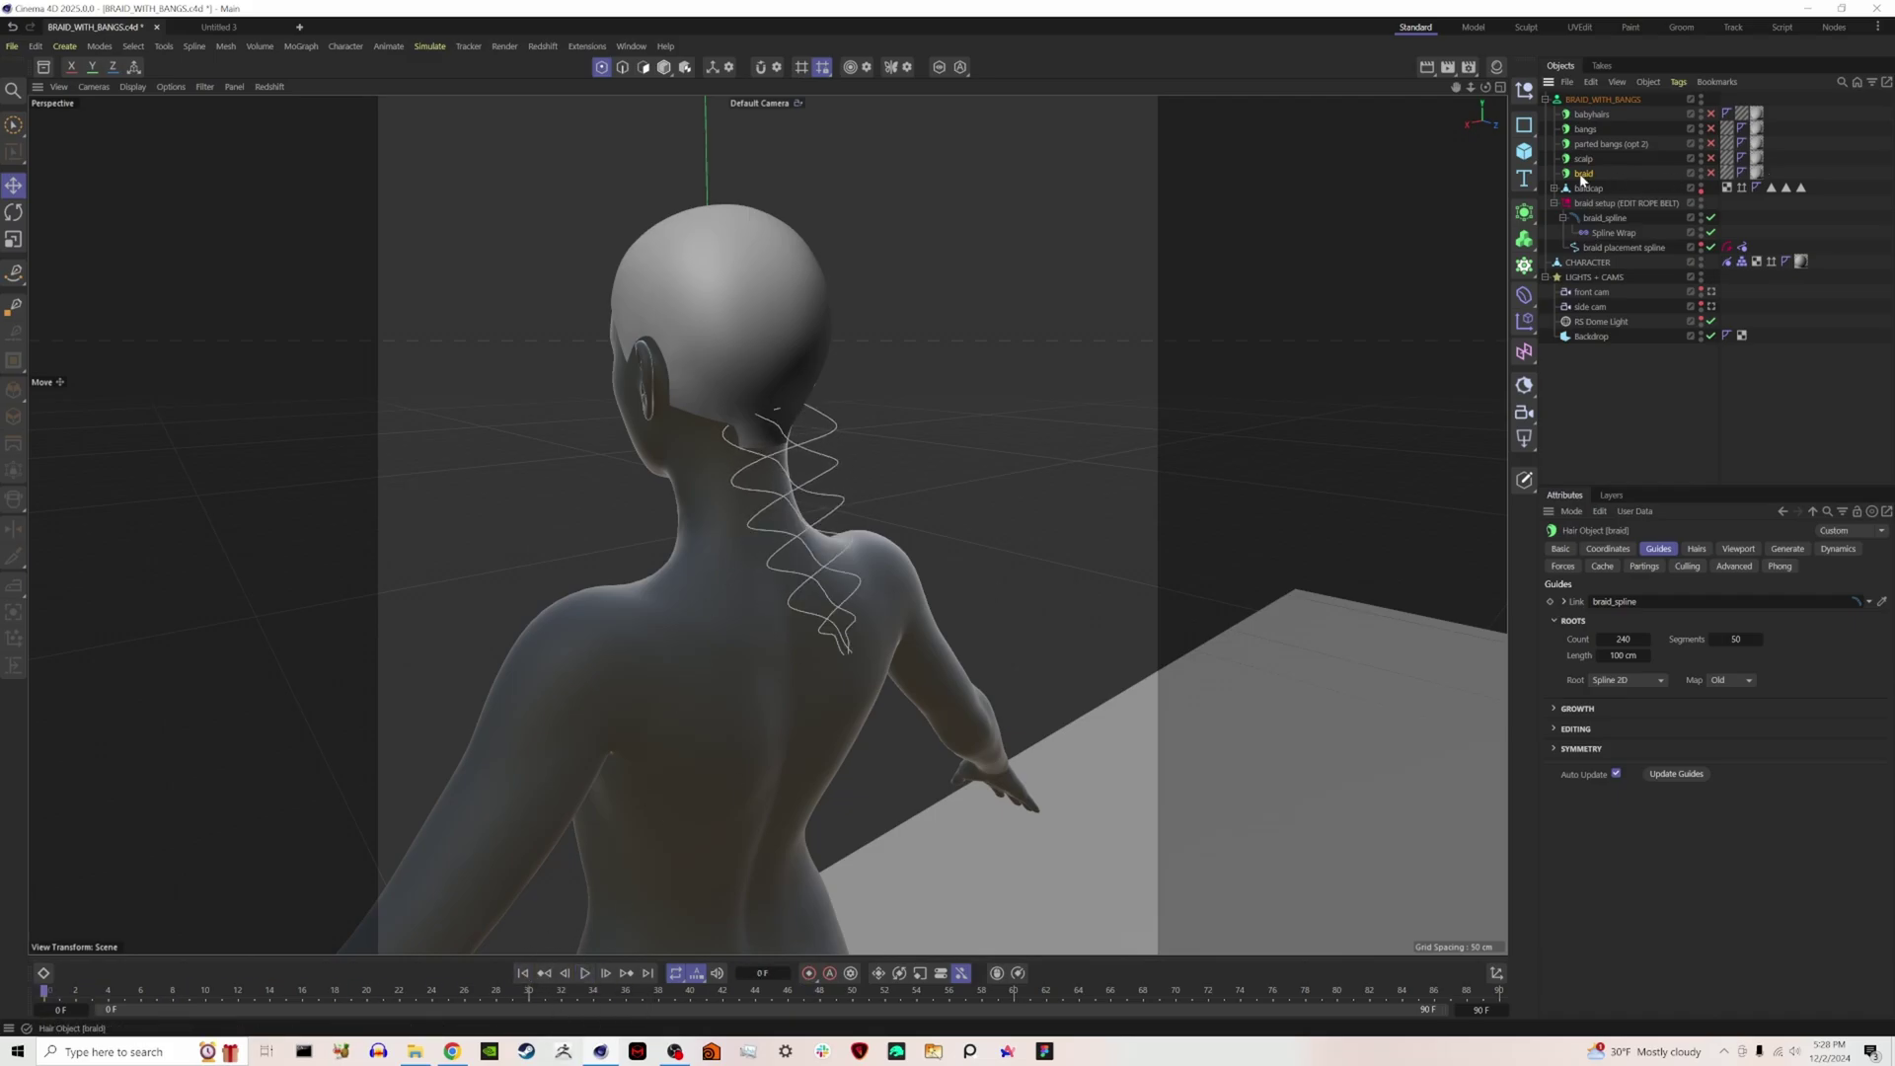
Open the Dynamics settings of the braid hair object.
click(1838, 549)
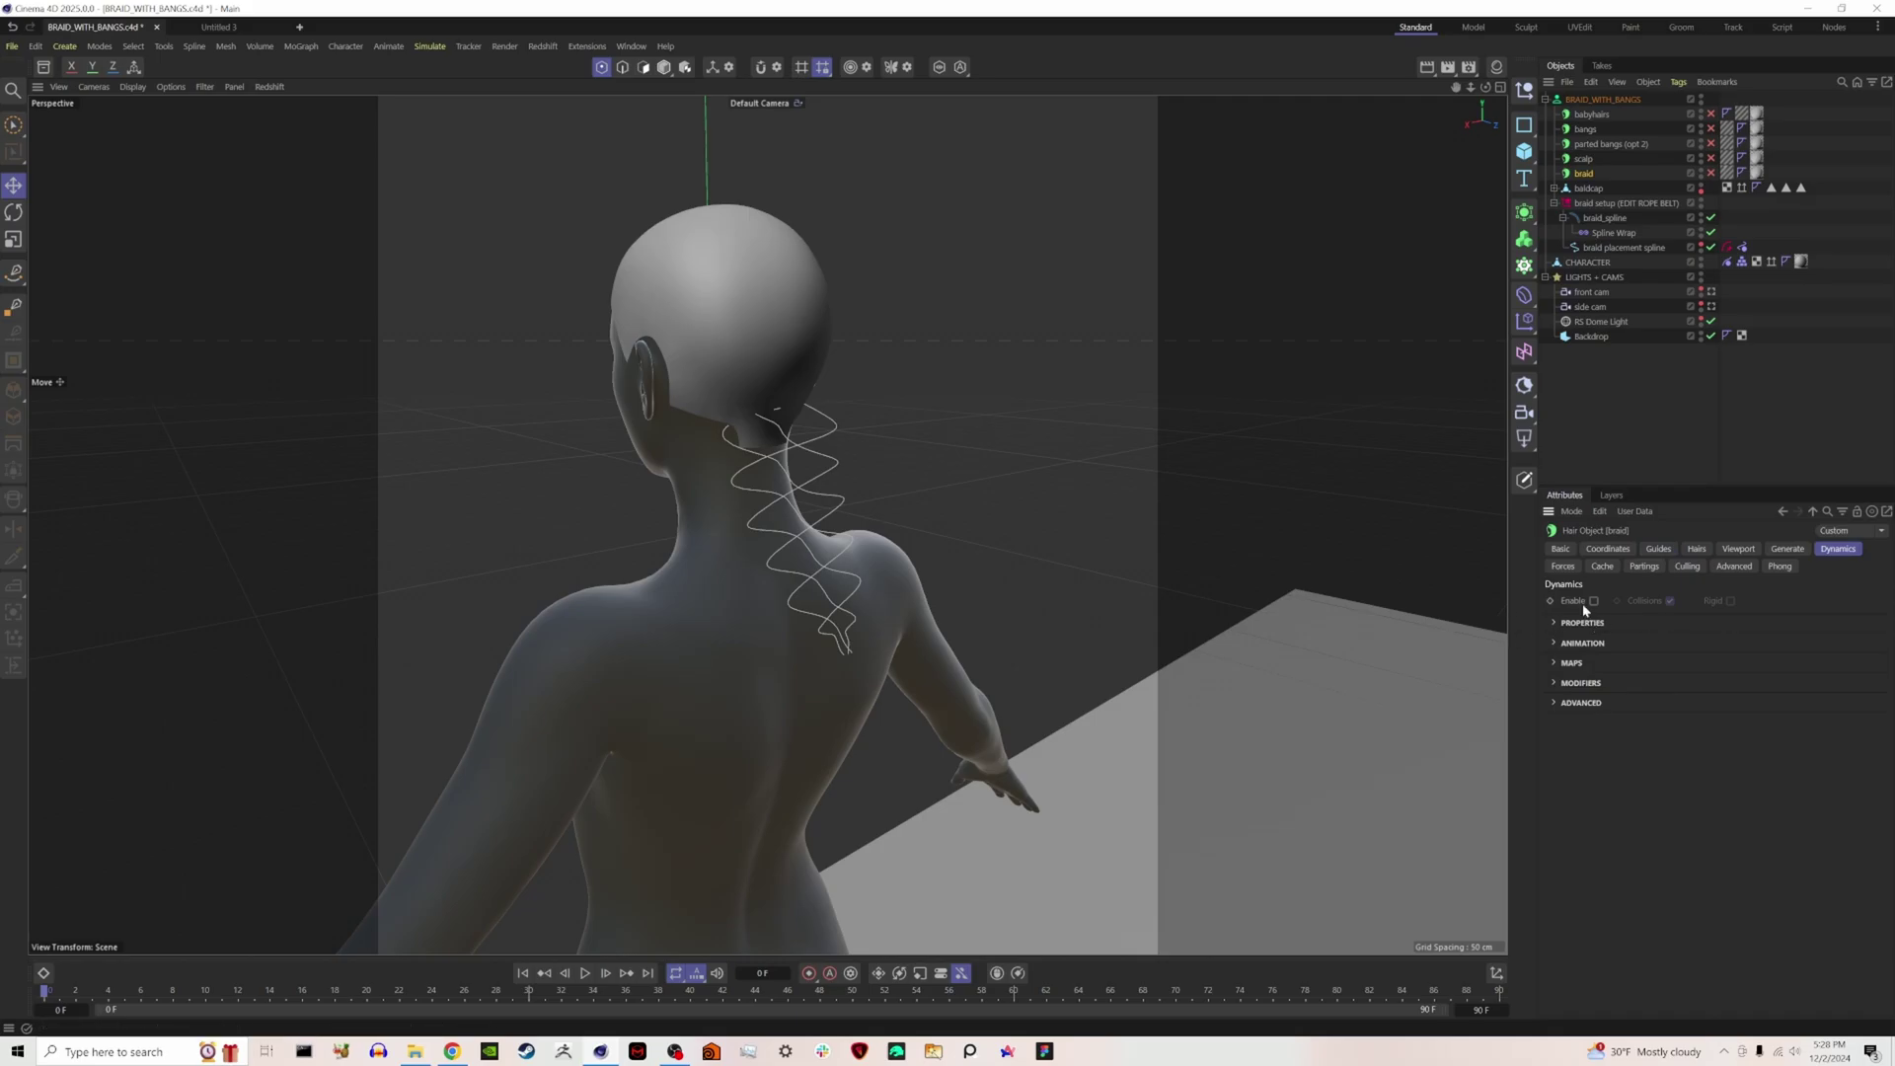
Disable braid_spline and show the braid placement spline in the viewport, viewed from the side of the head.
click(1711, 217)
click(1641, 247)
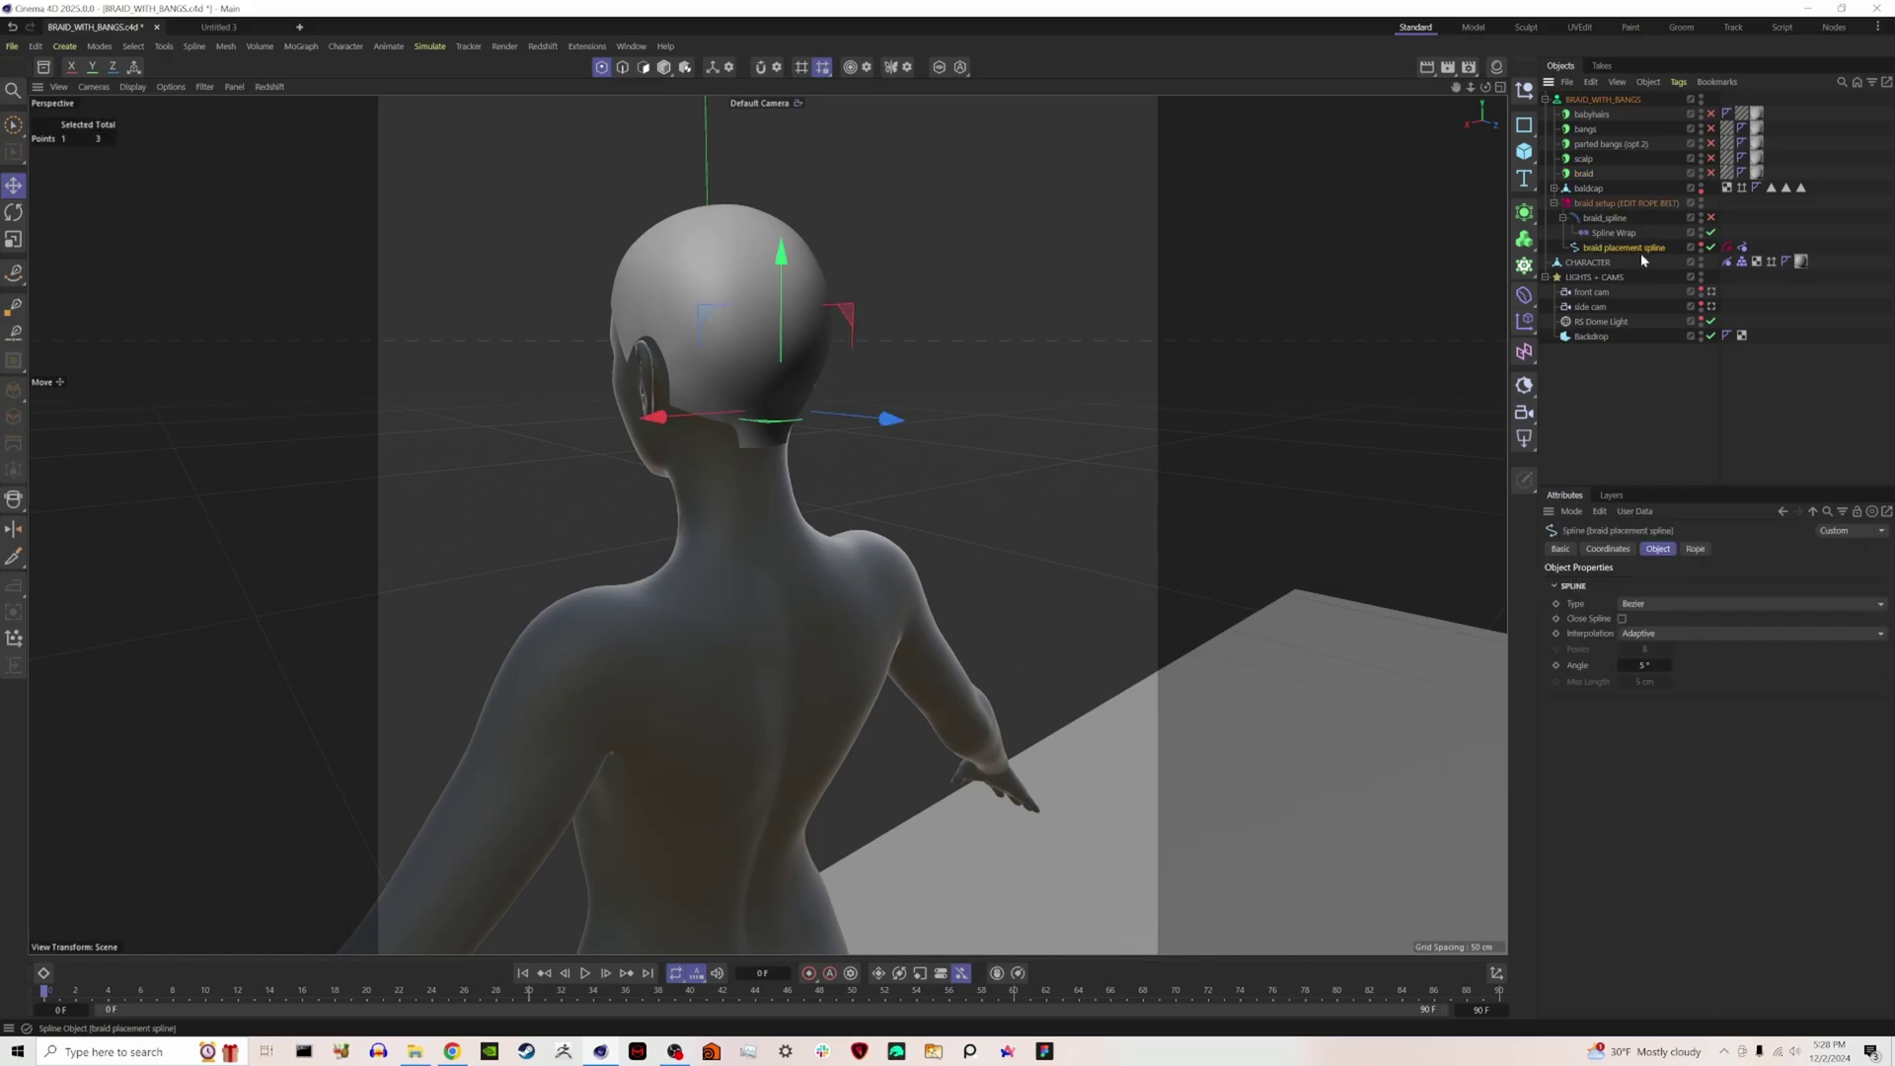
click(1701, 245)
scroll(819, 444, up, 4)
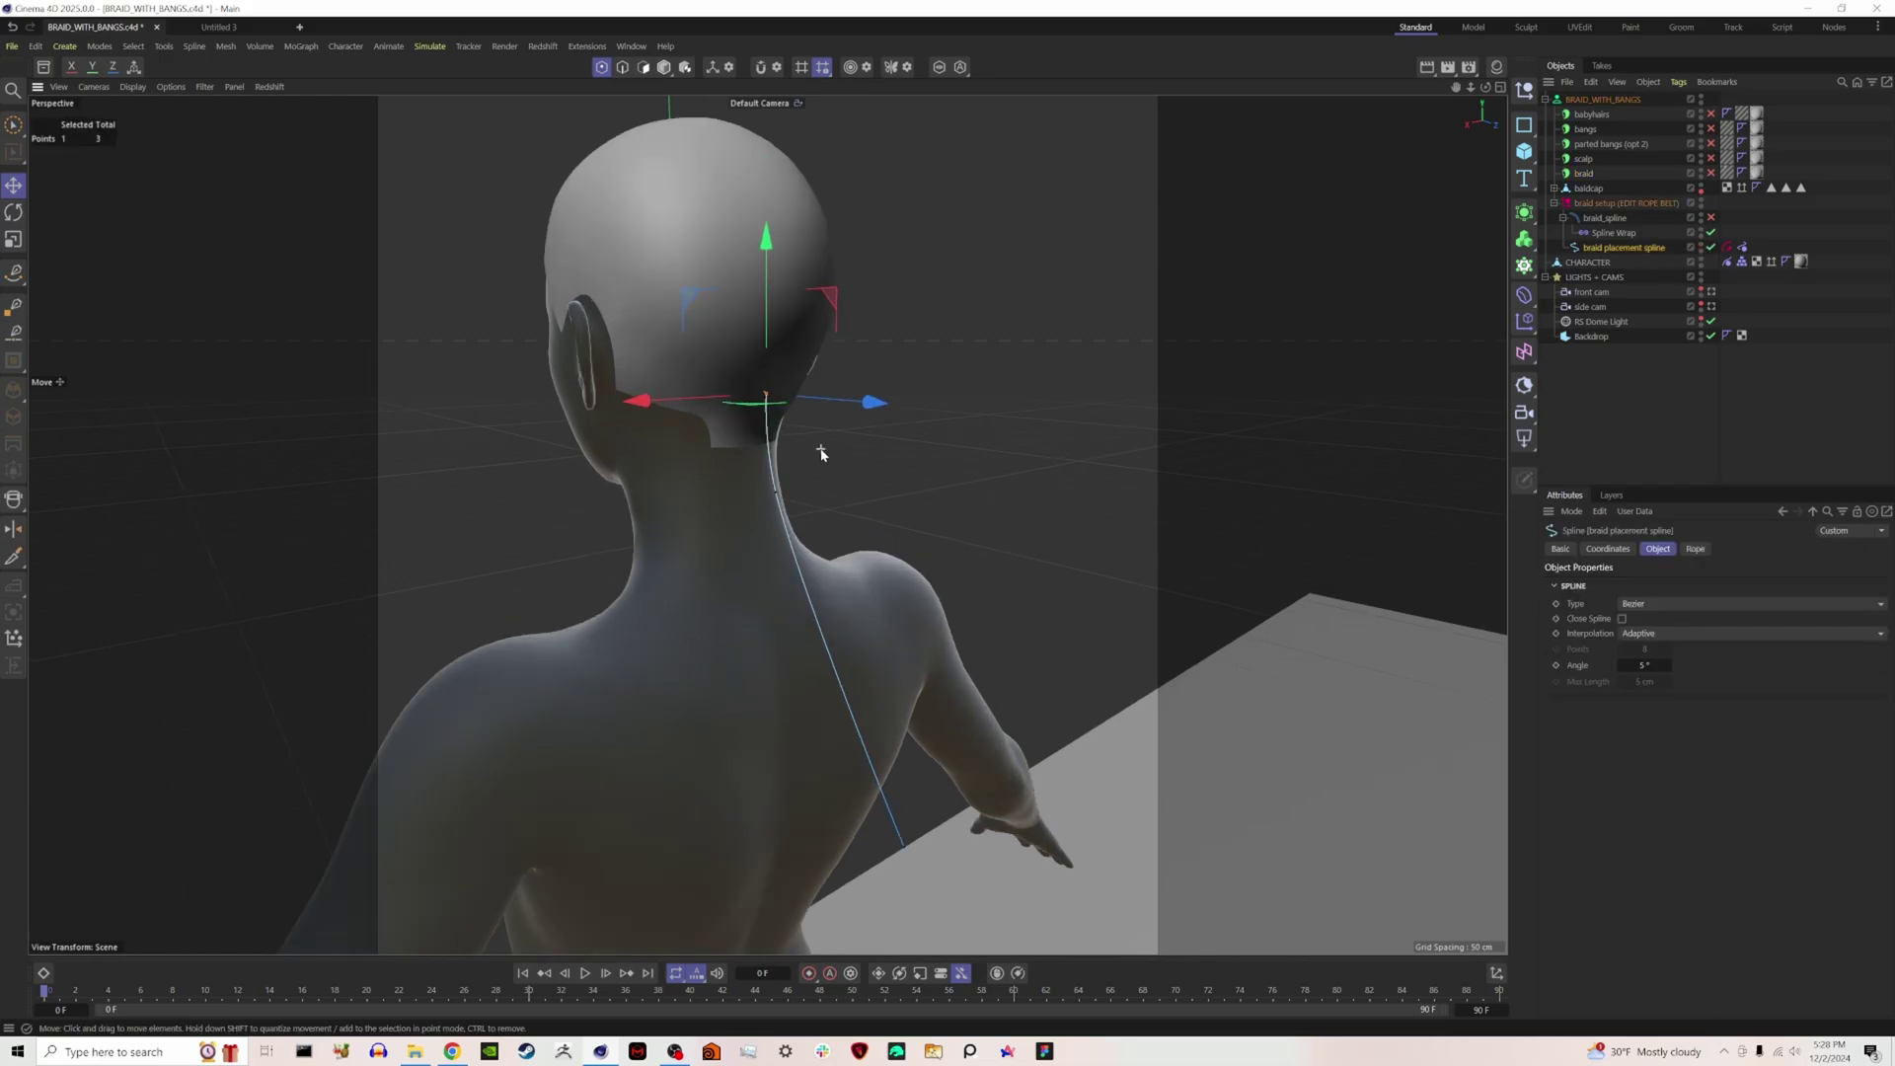
drag(1486, 87, 1347, 98)
Set the selected root point of the braid placement spline as belted to CHARACTER in its Rope Belt tag.
click(1729, 251)
click(1727, 248)
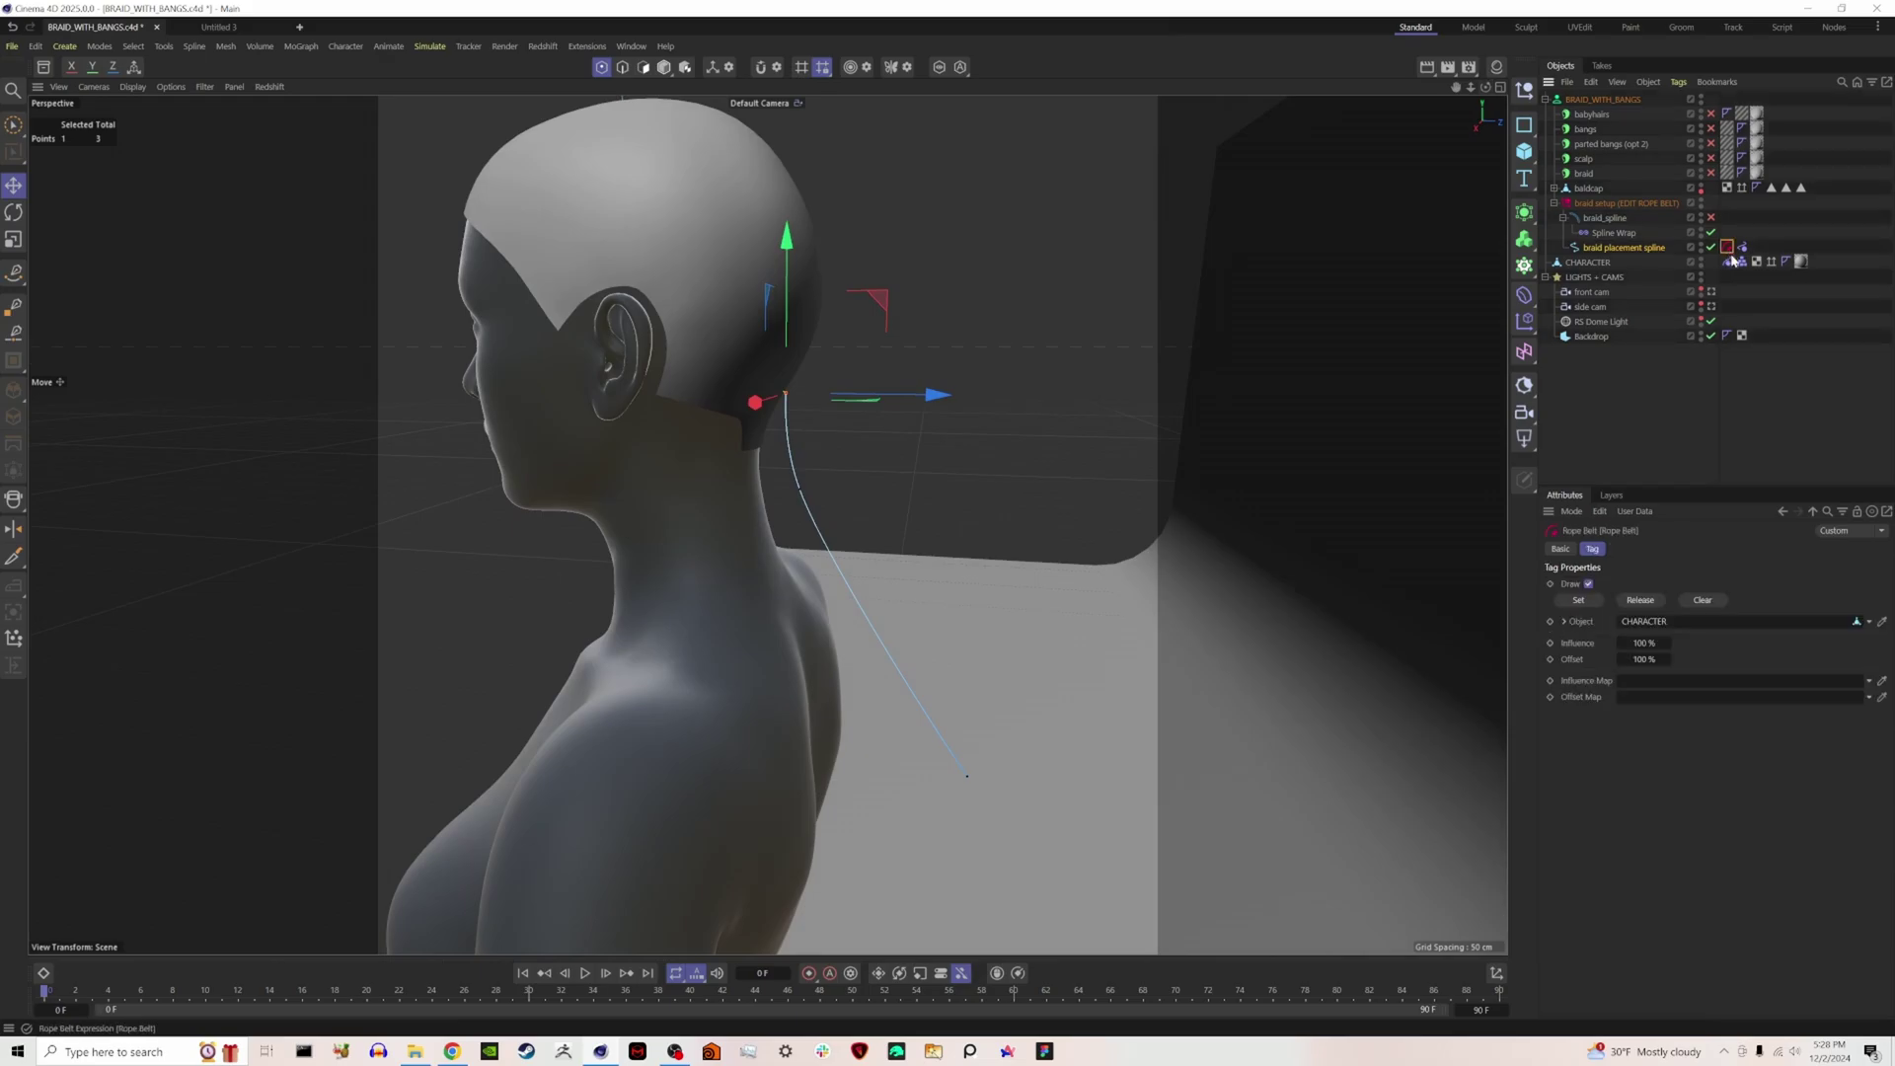
click(1578, 602)
Deselect everything, play the placement spline's rope simulation briefly, and return to the first frame.
click(586, 973)
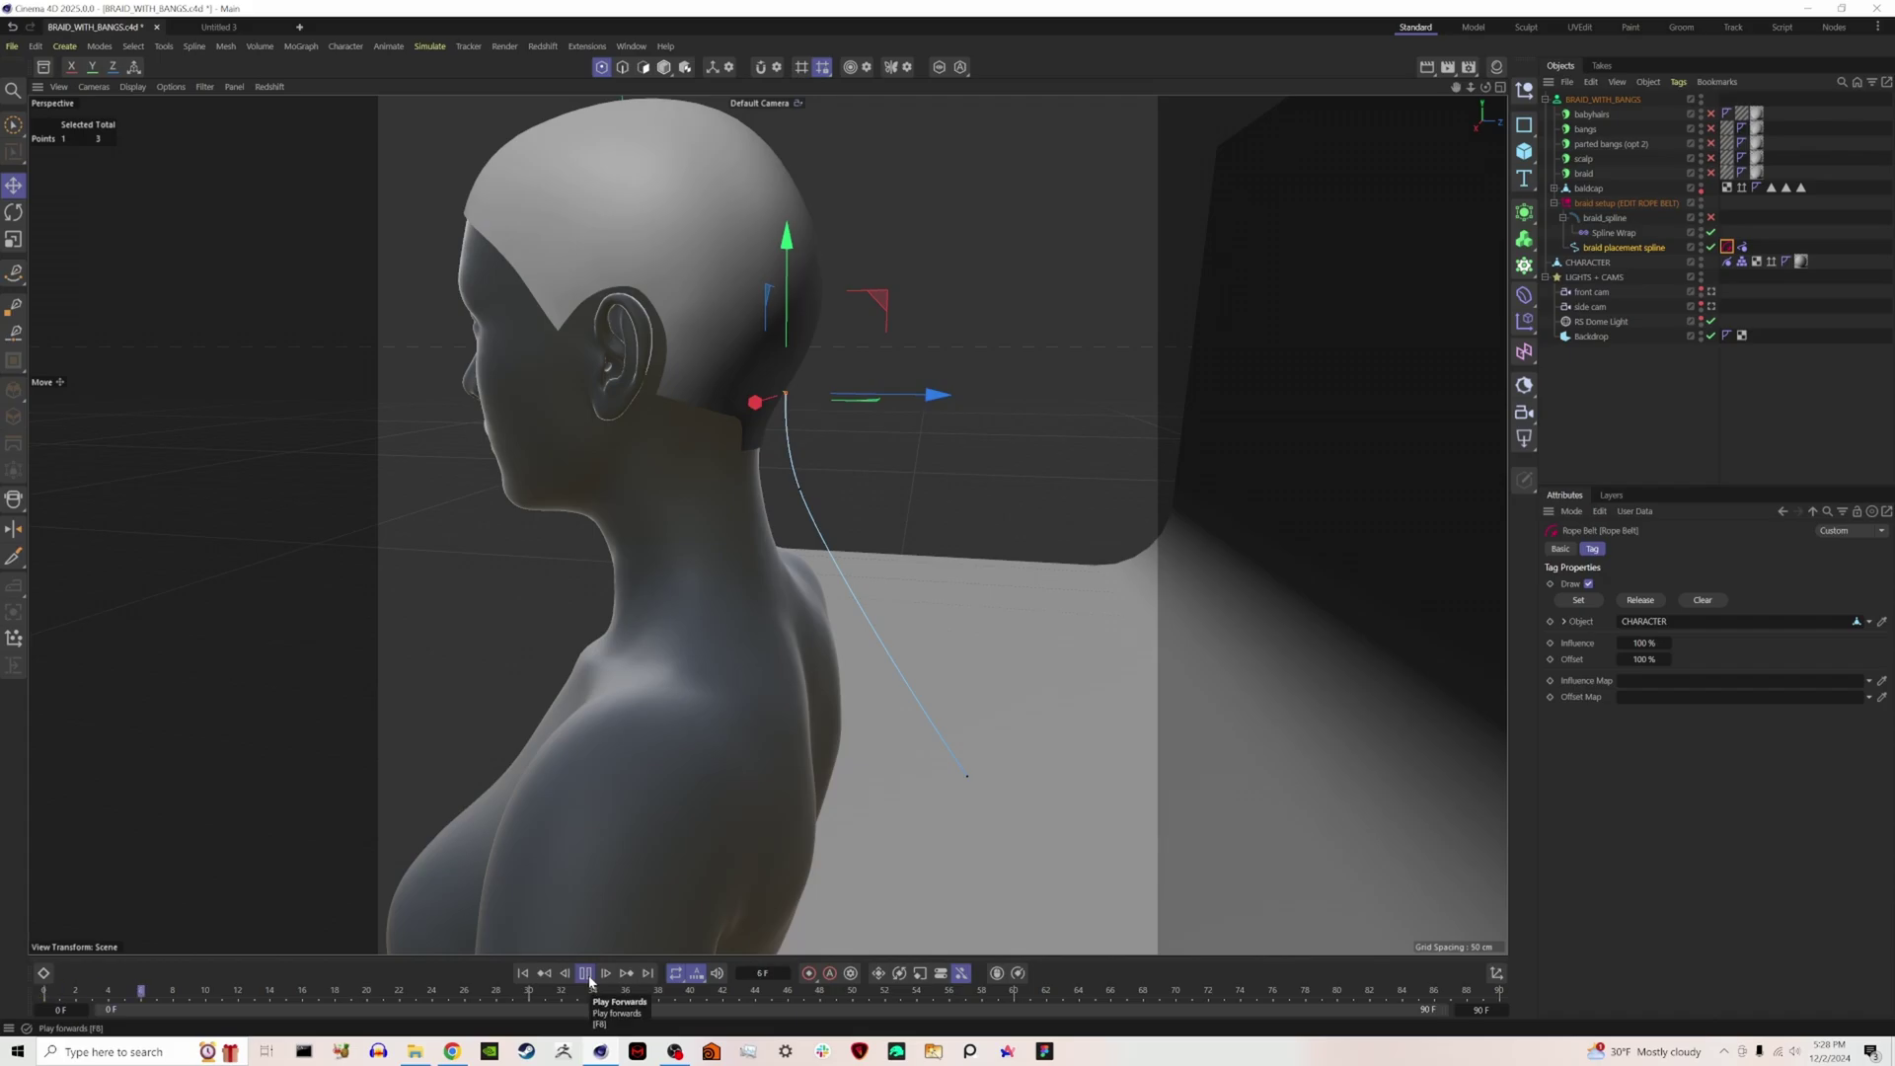
click(588, 975)
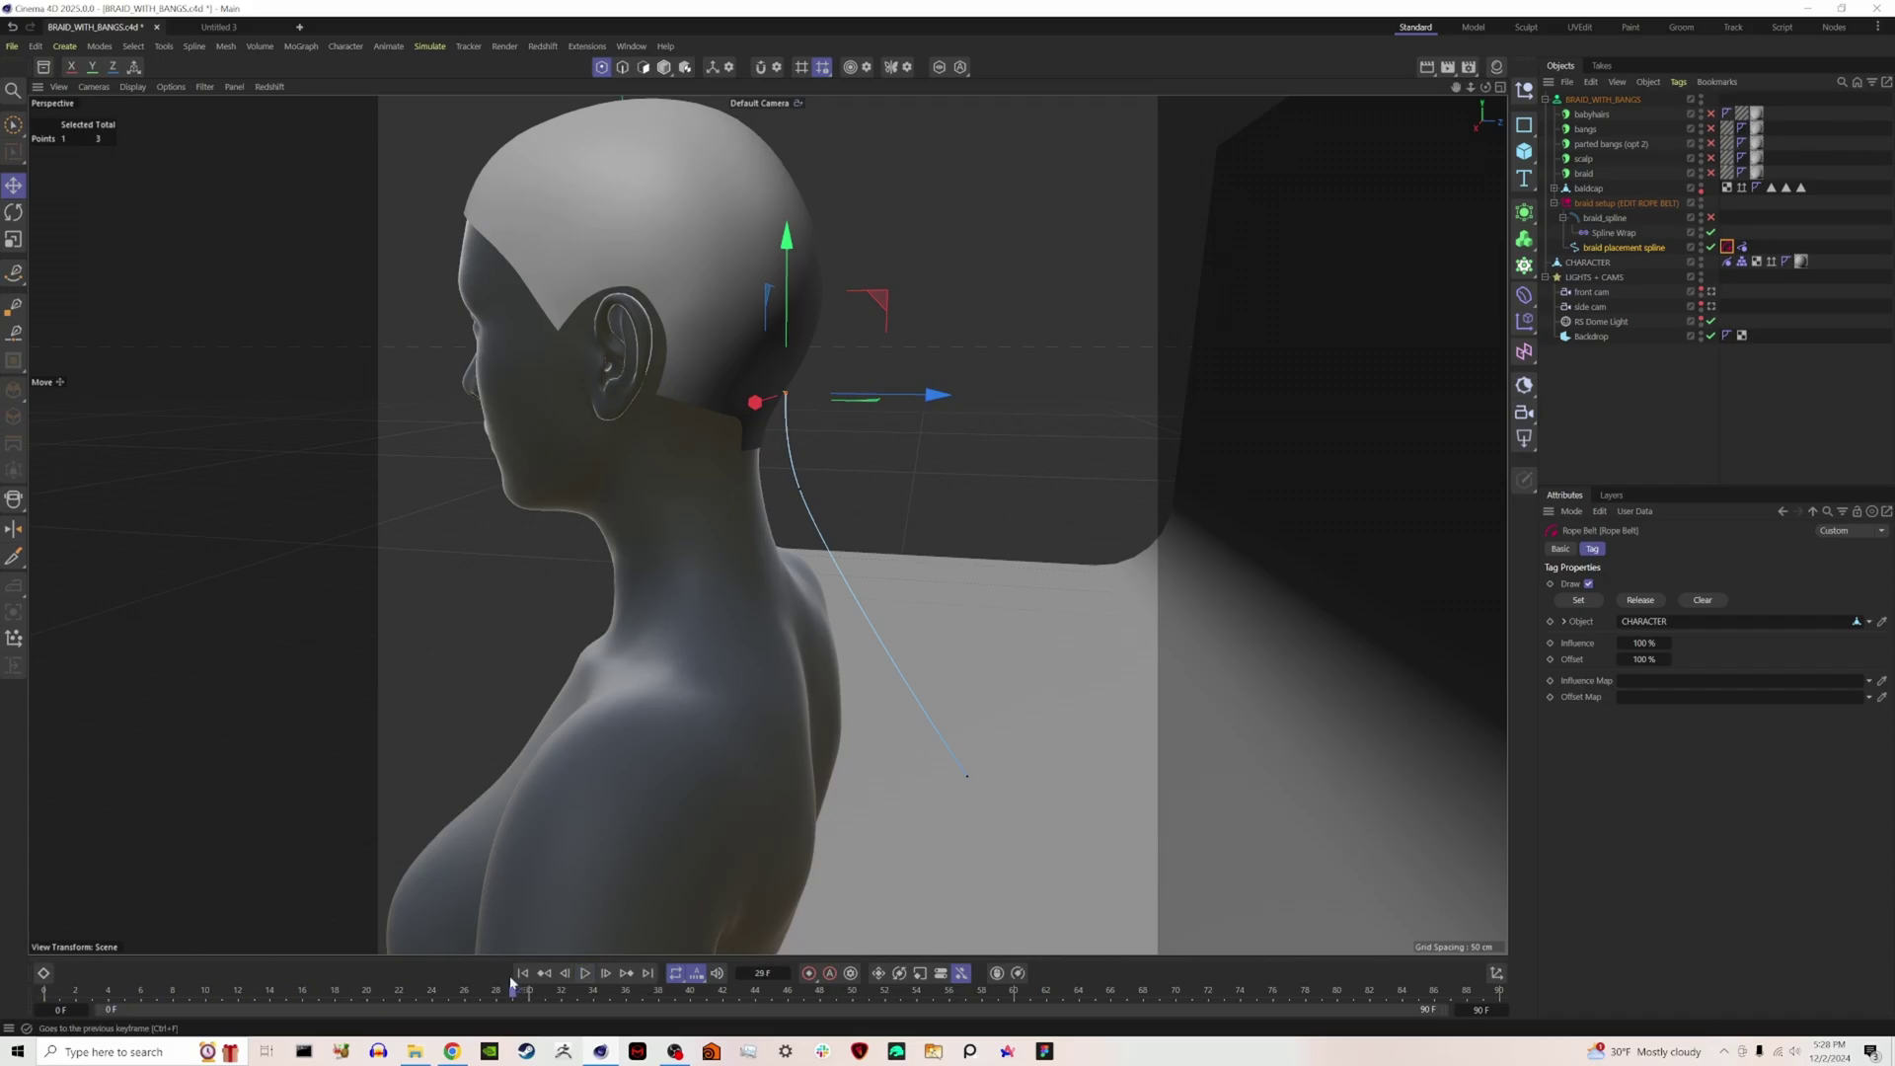
click(1839, 363)
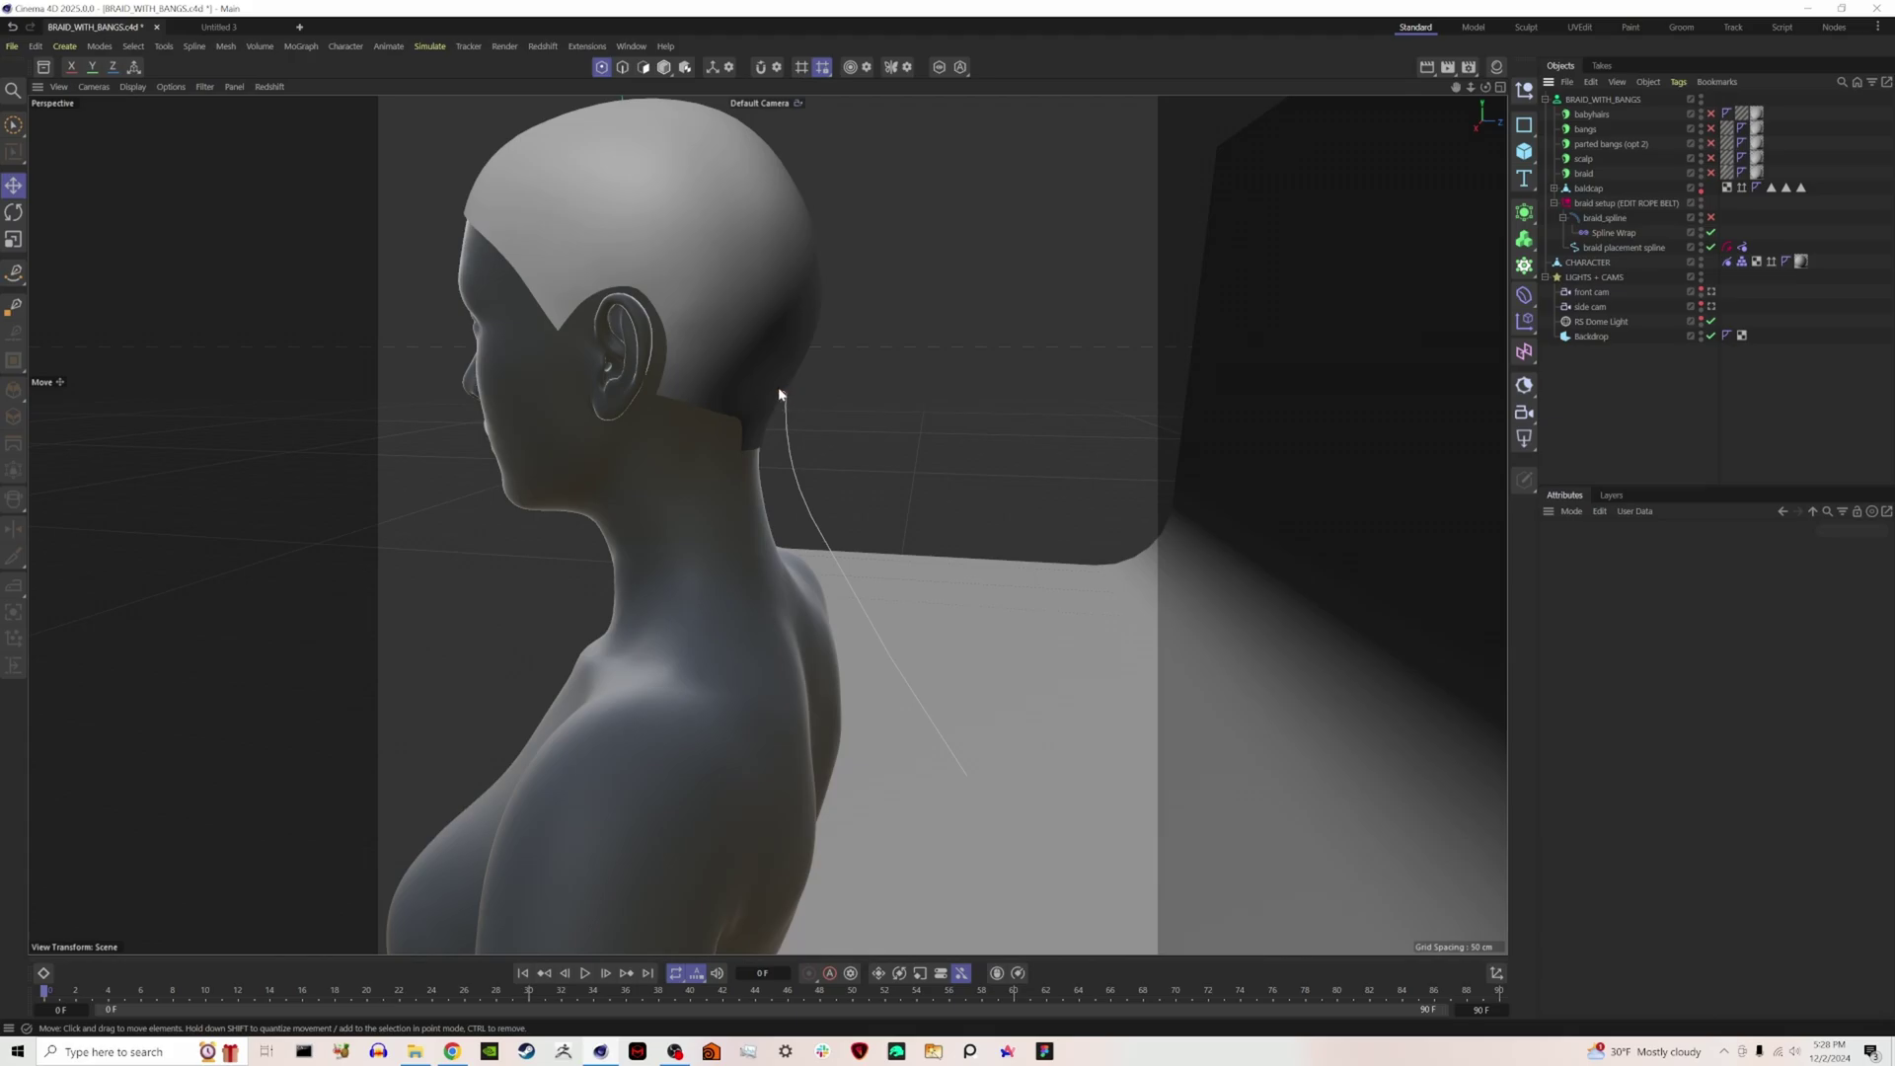
click(586, 973)
click(587, 971)
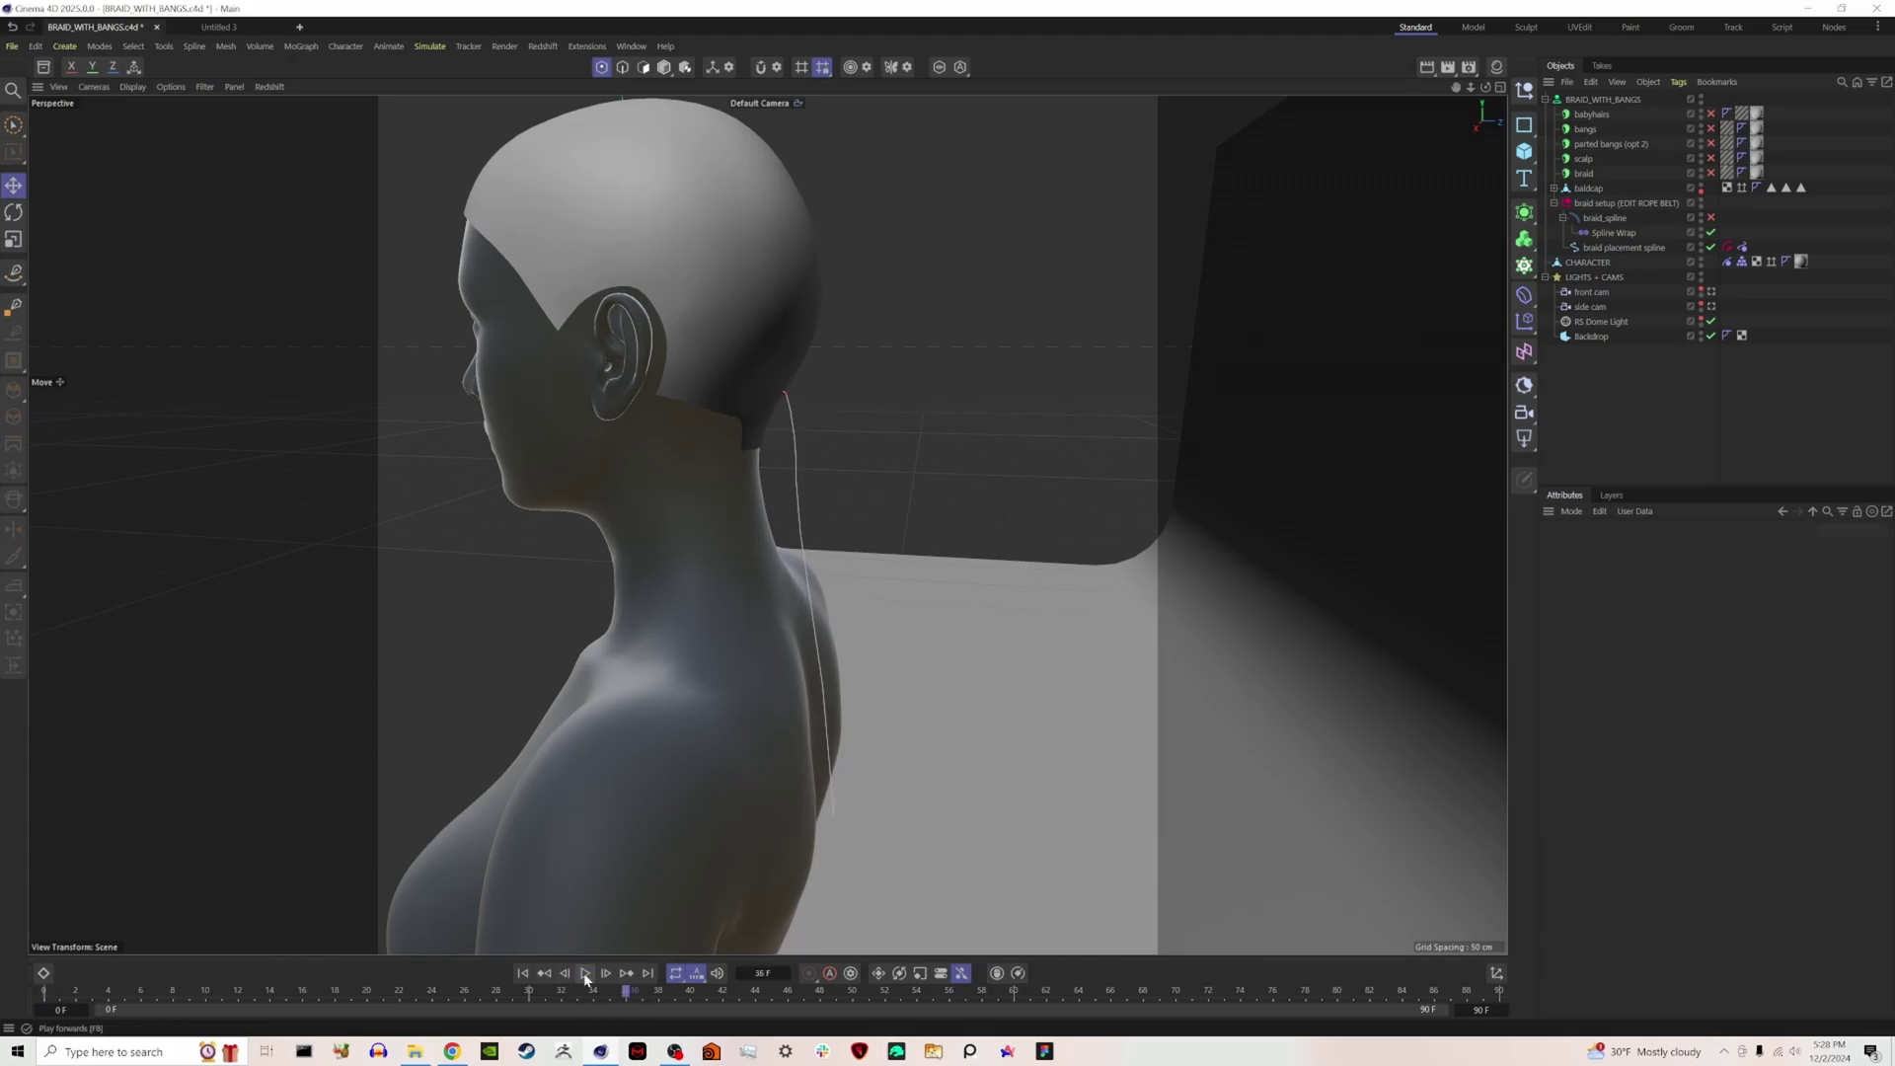
click(523, 973)
Review the placement spline's Rope tag and the Reeper settings of braid_spline, and re-enable braid_spline.
click(1743, 247)
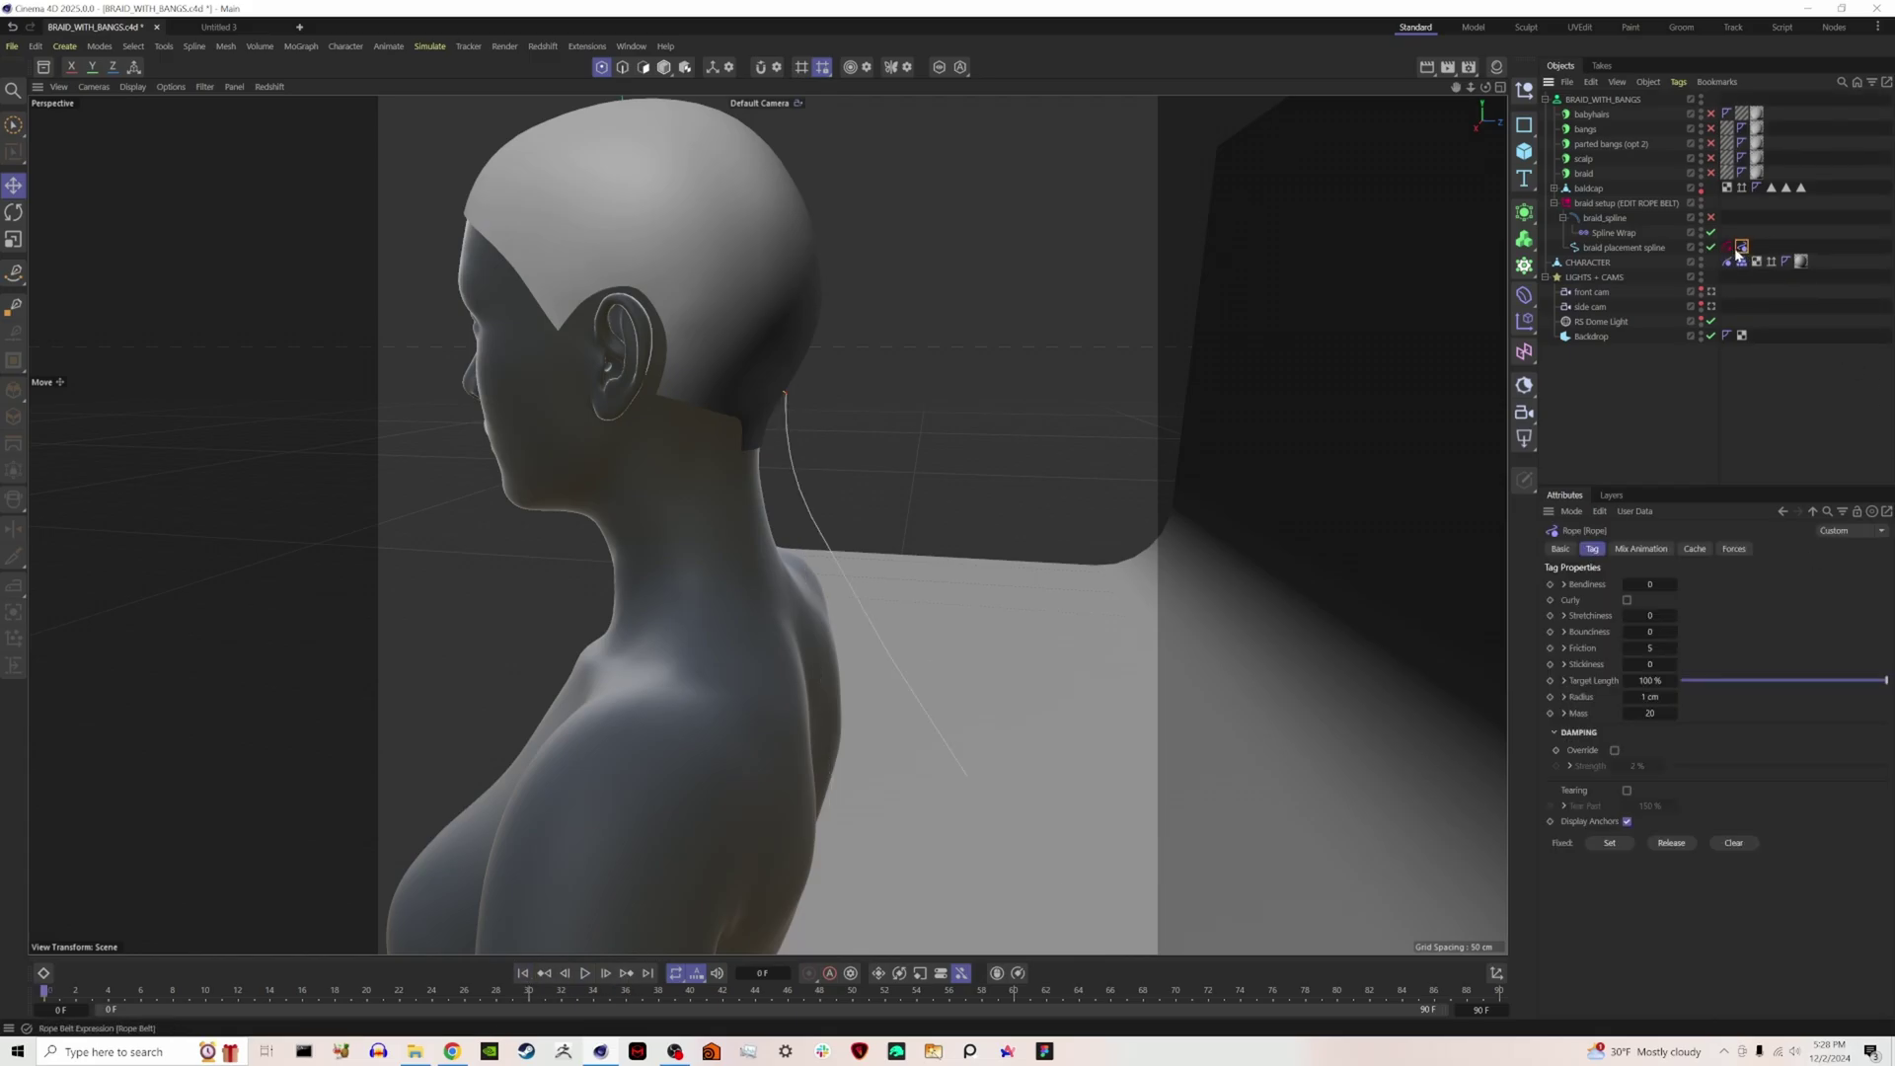
click(1624, 248)
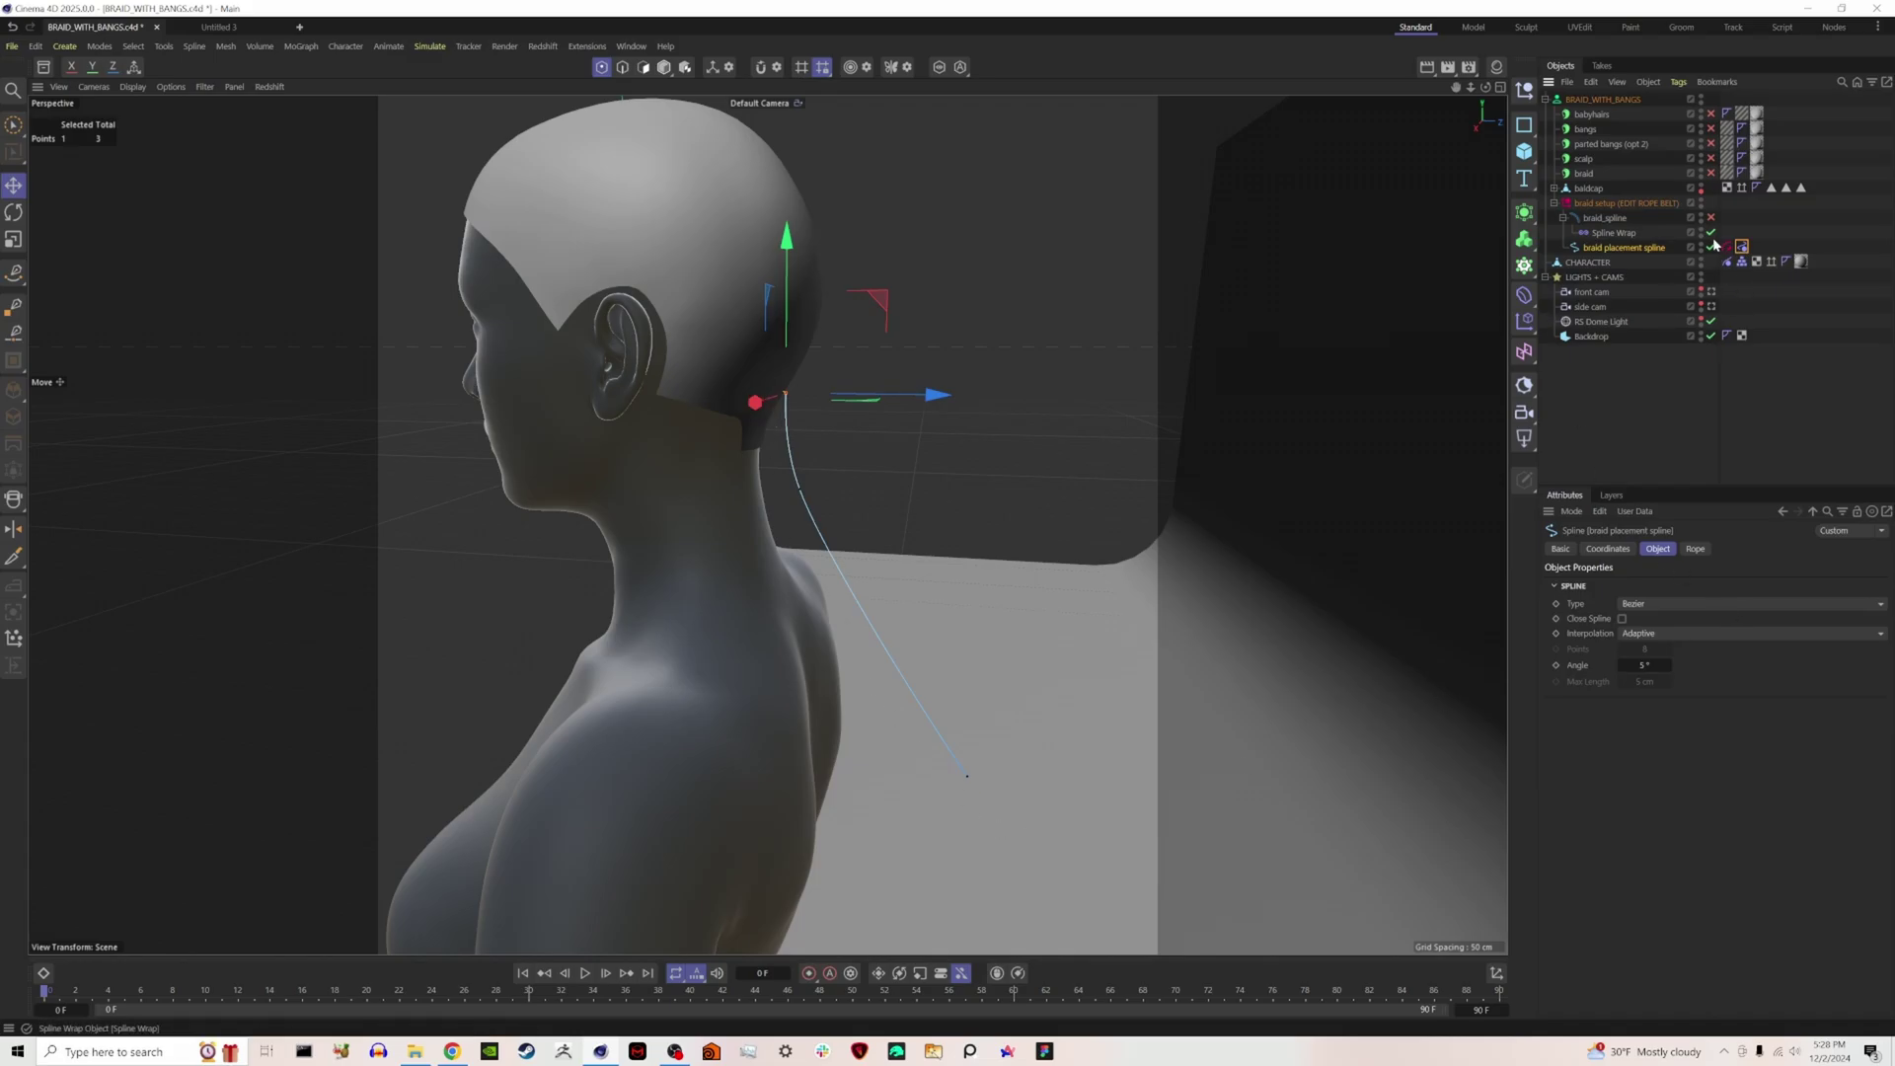
click(1607, 218)
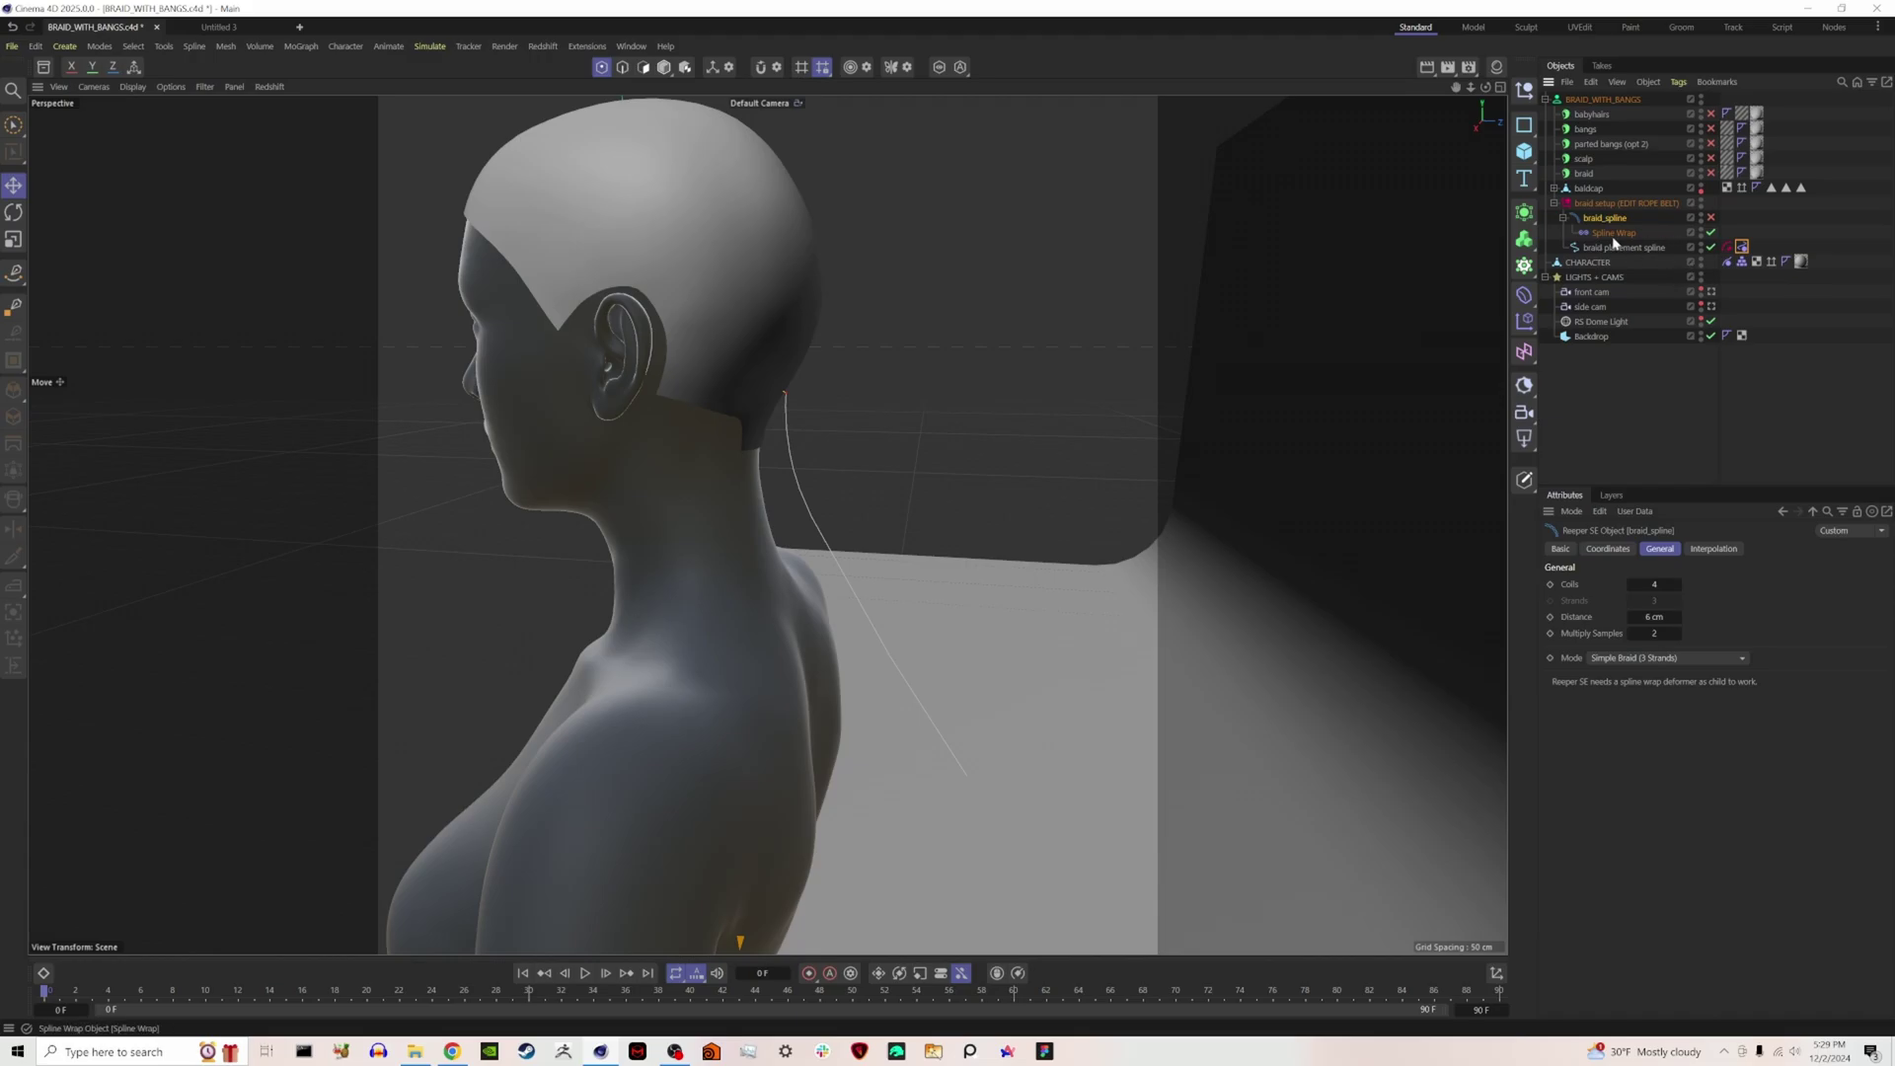
click(1712, 218)
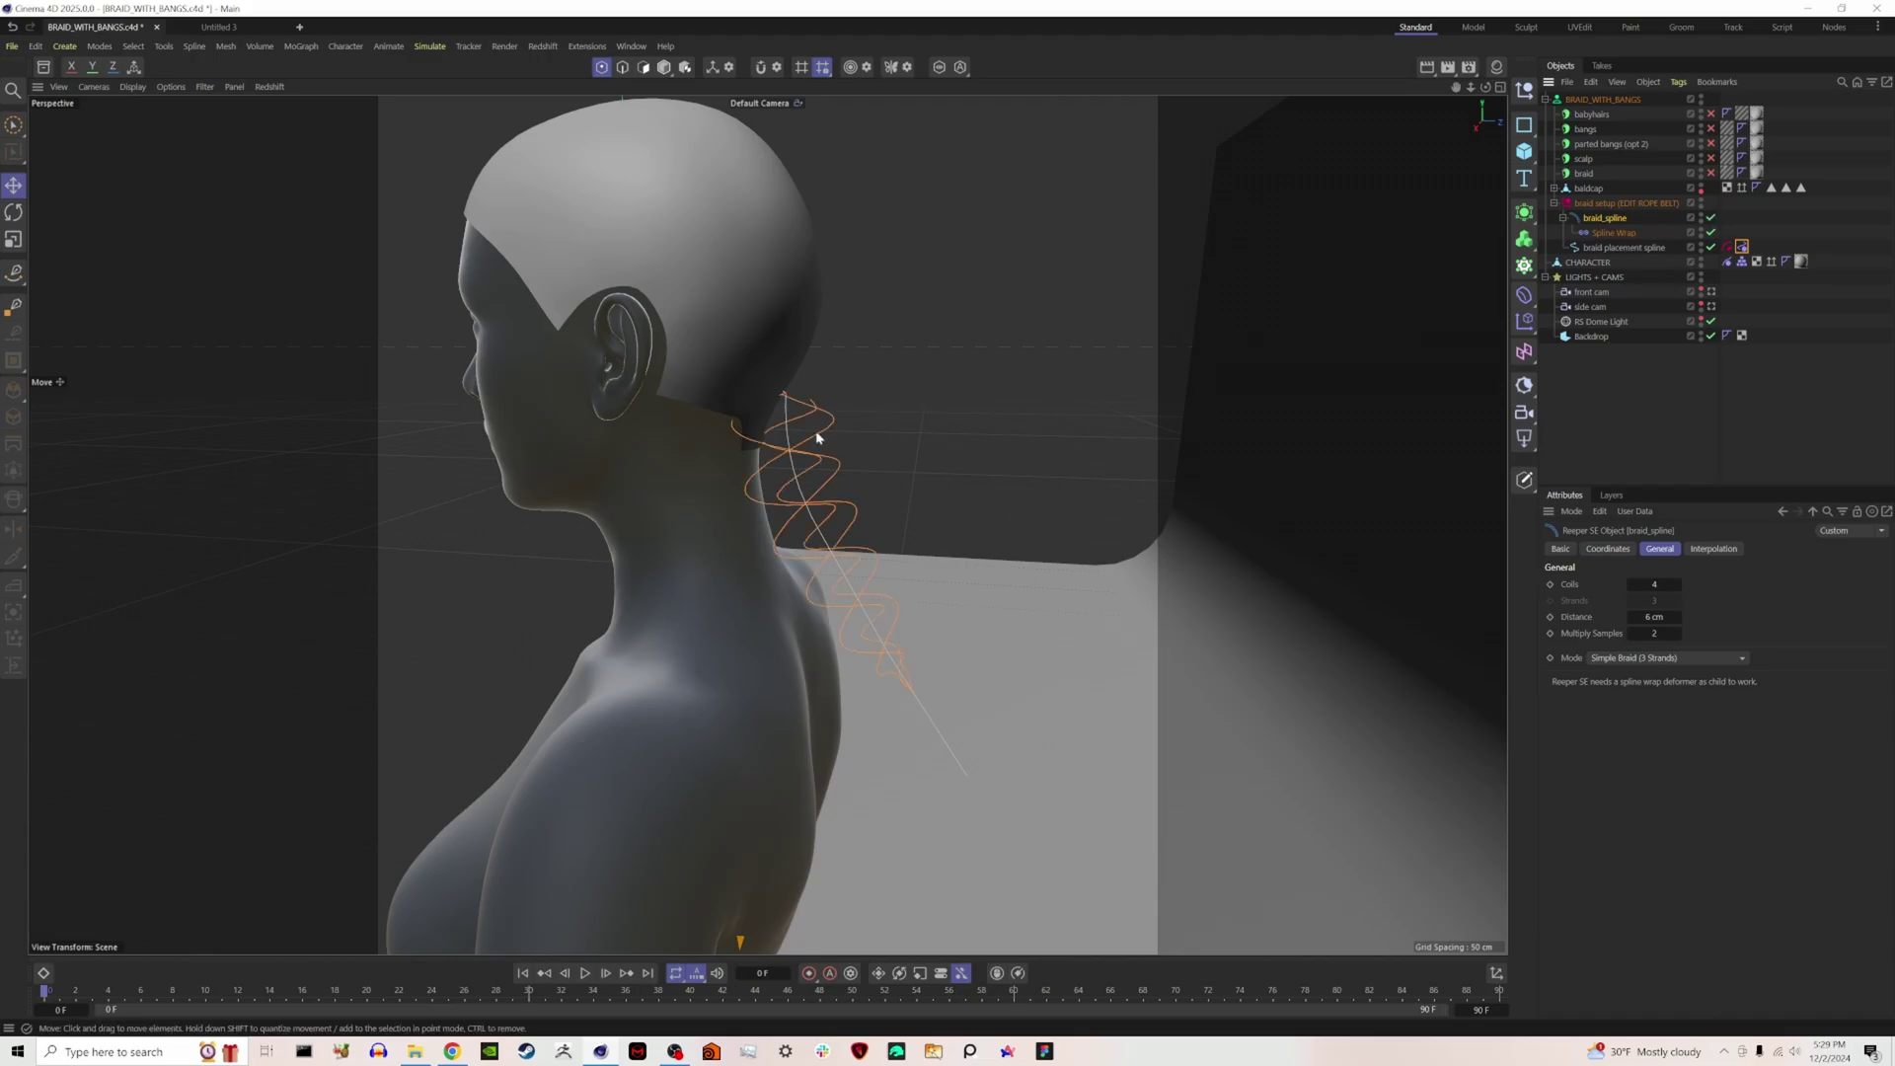
Expand the Spline Wrap's Rotation settings, try its Fit Spline mode, and set the mode back to Keep Length.
click(1613, 234)
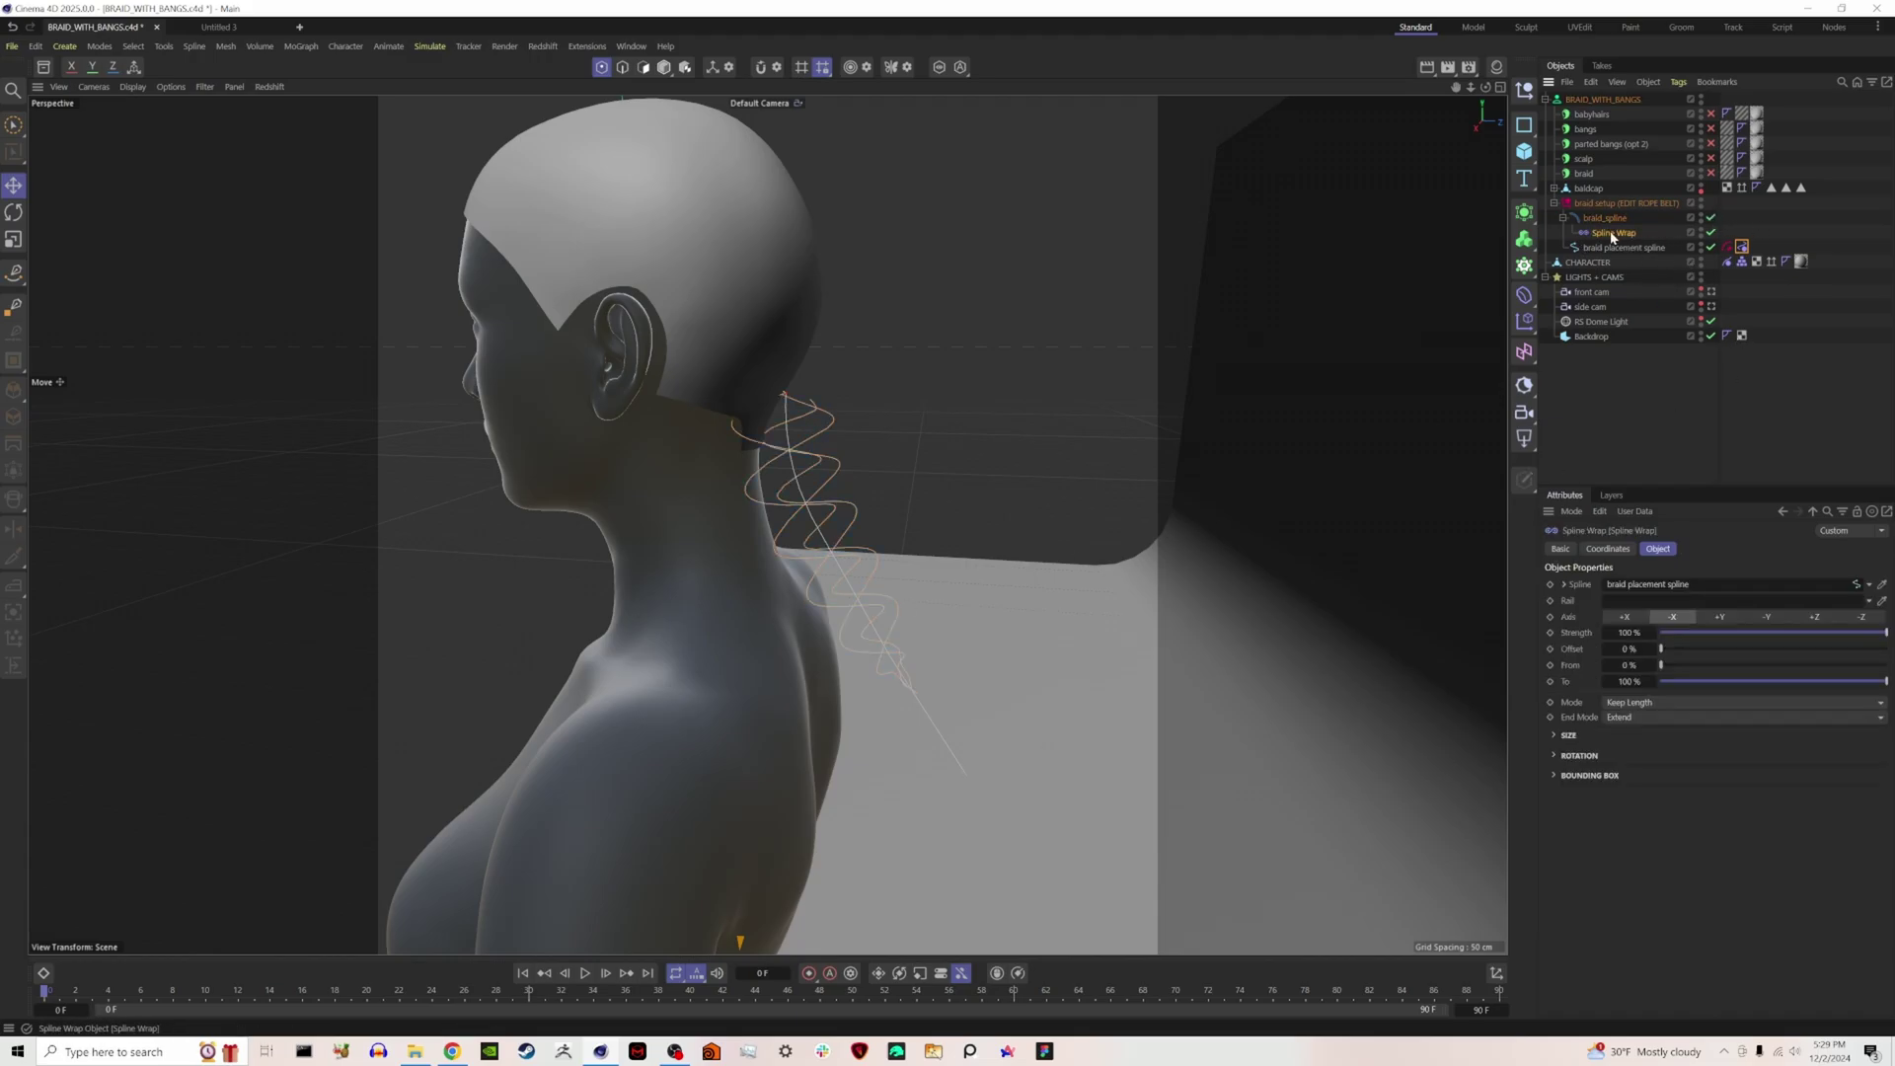
click(1578, 757)
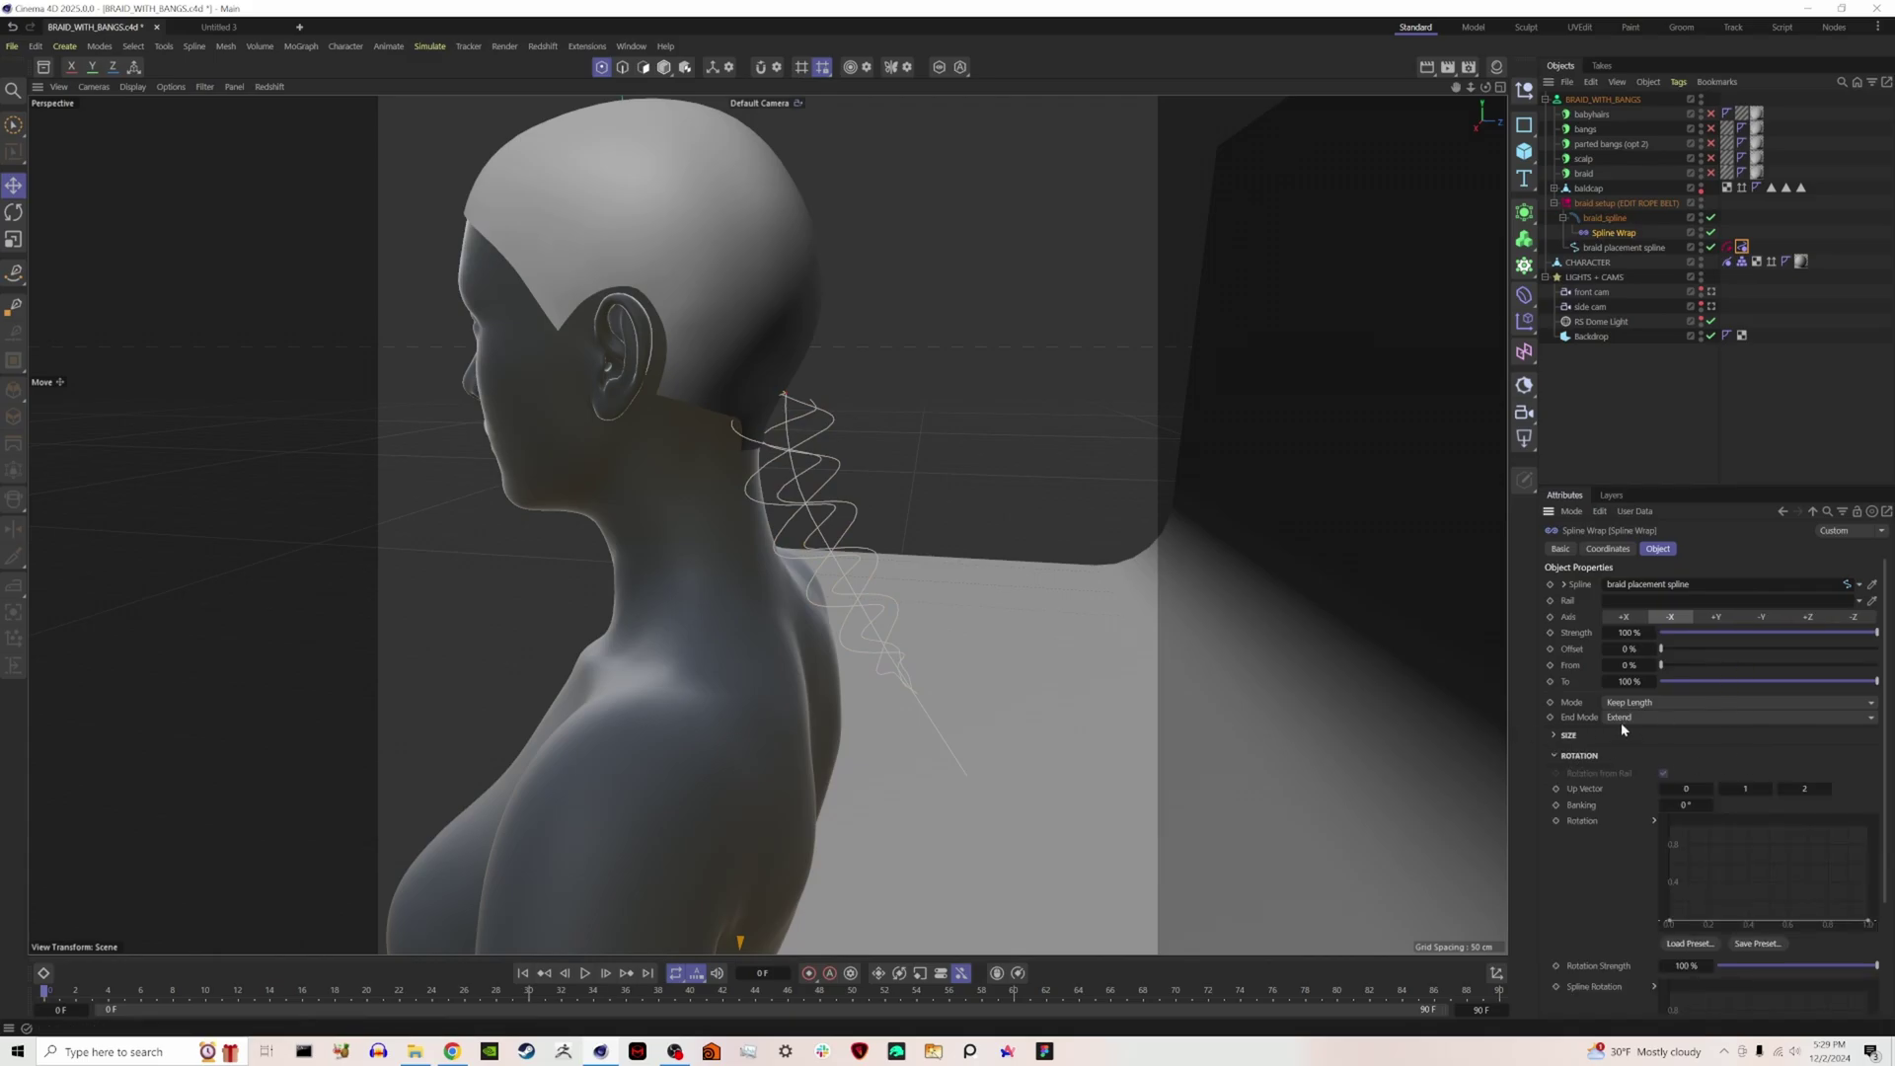
click(1638, 703)
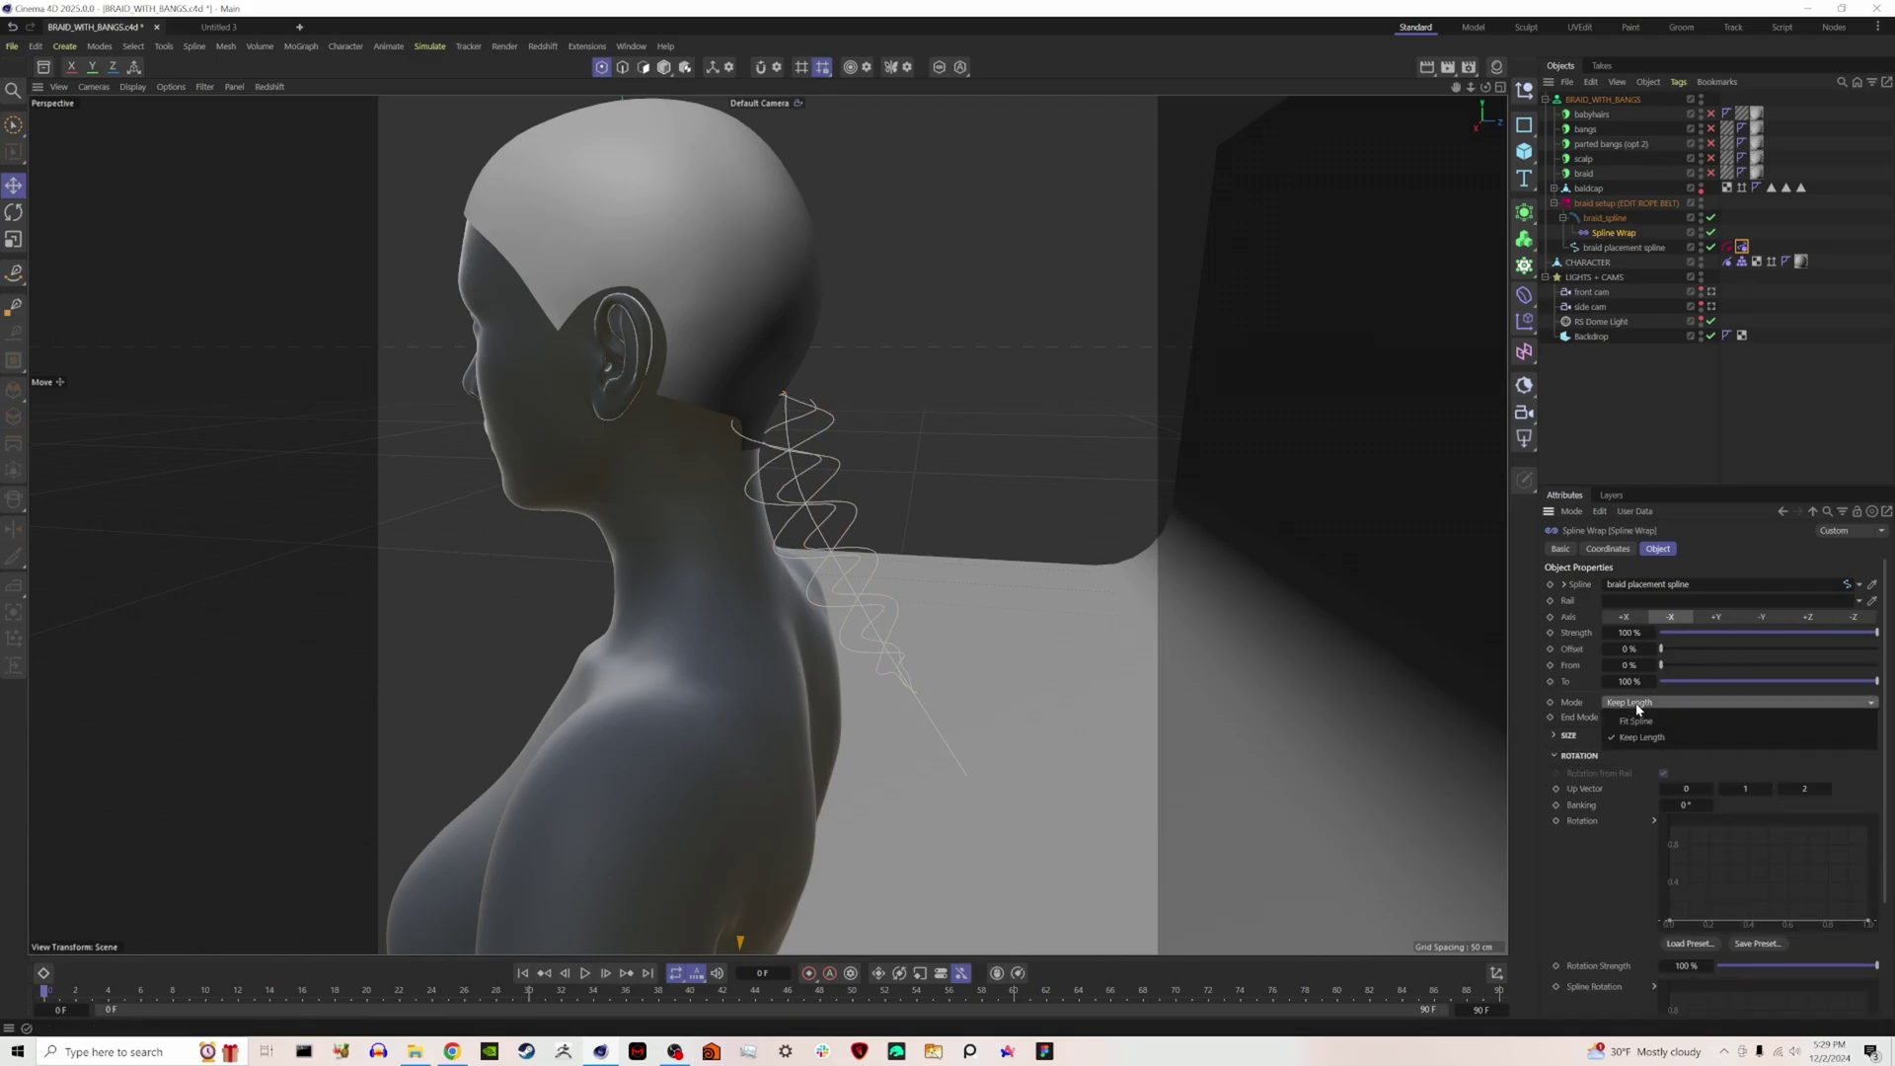
click(1647, 721)
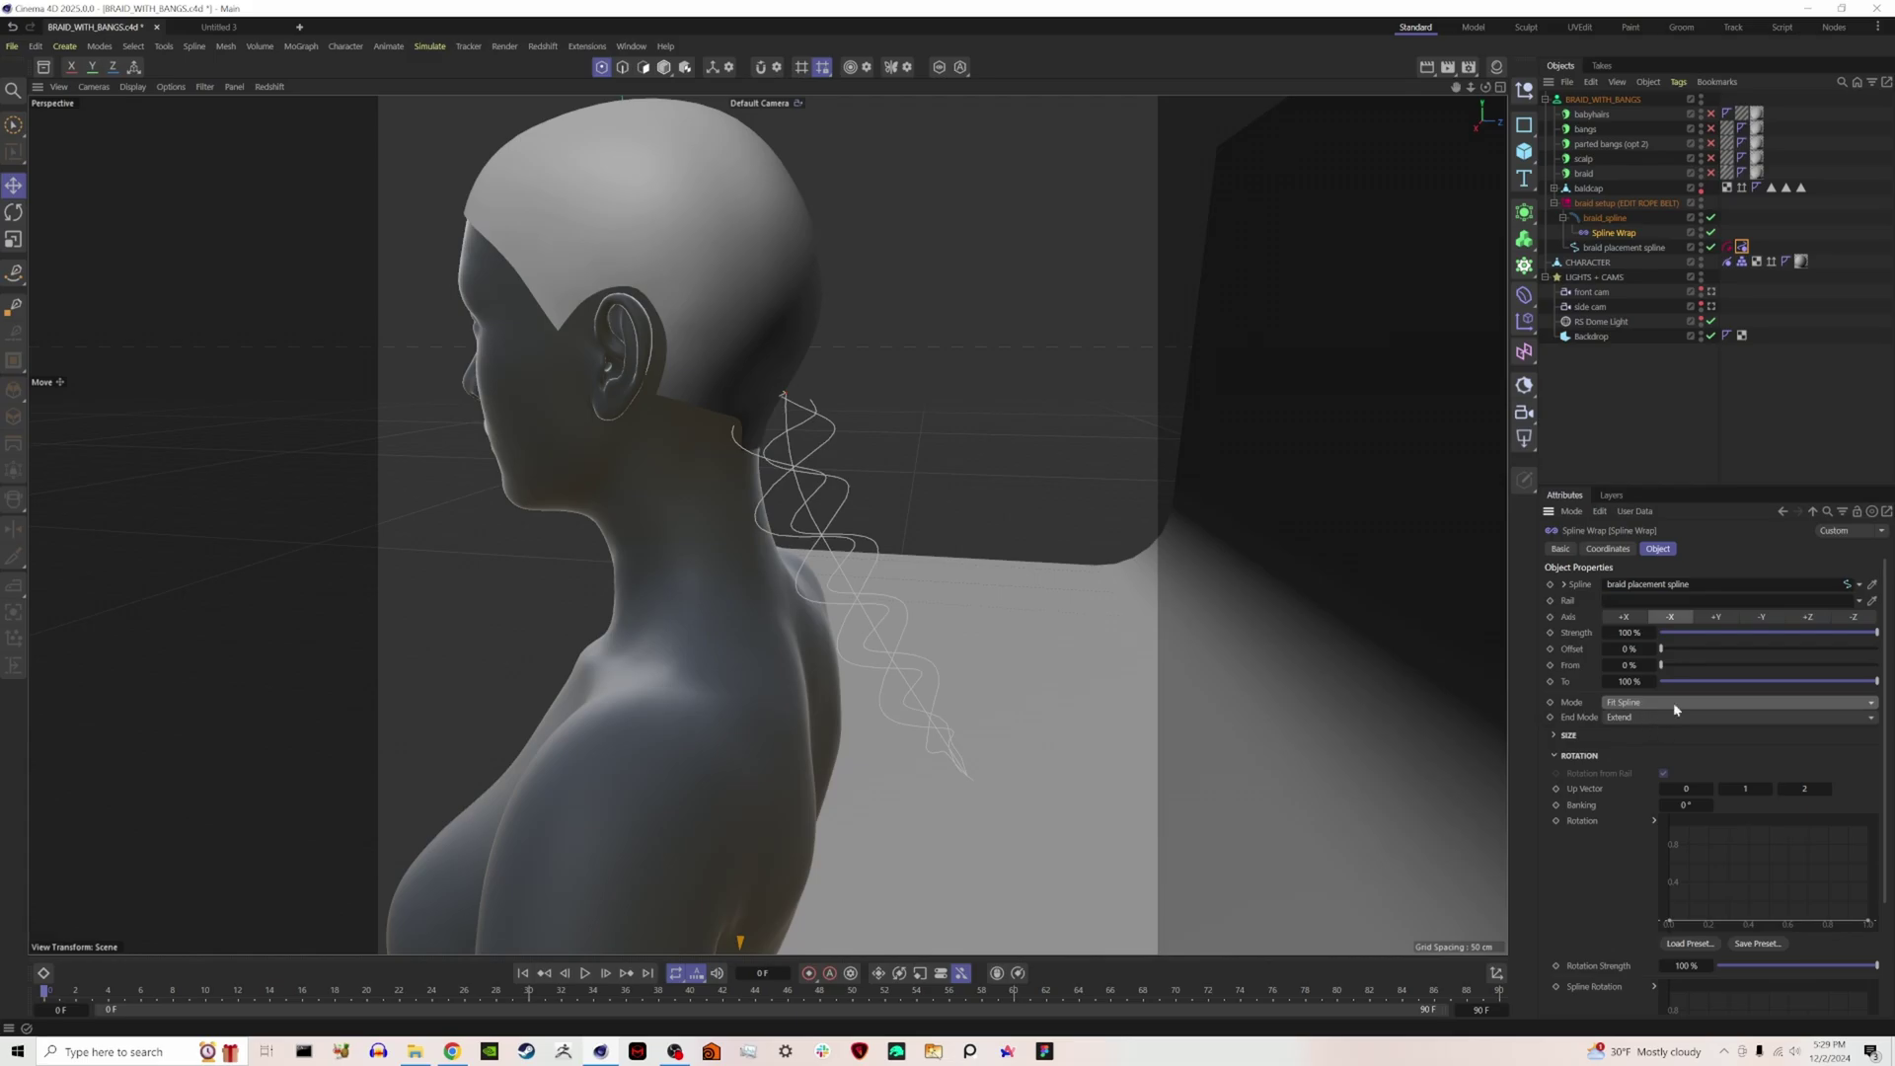
click(1682, 706)
click(1654, 736)
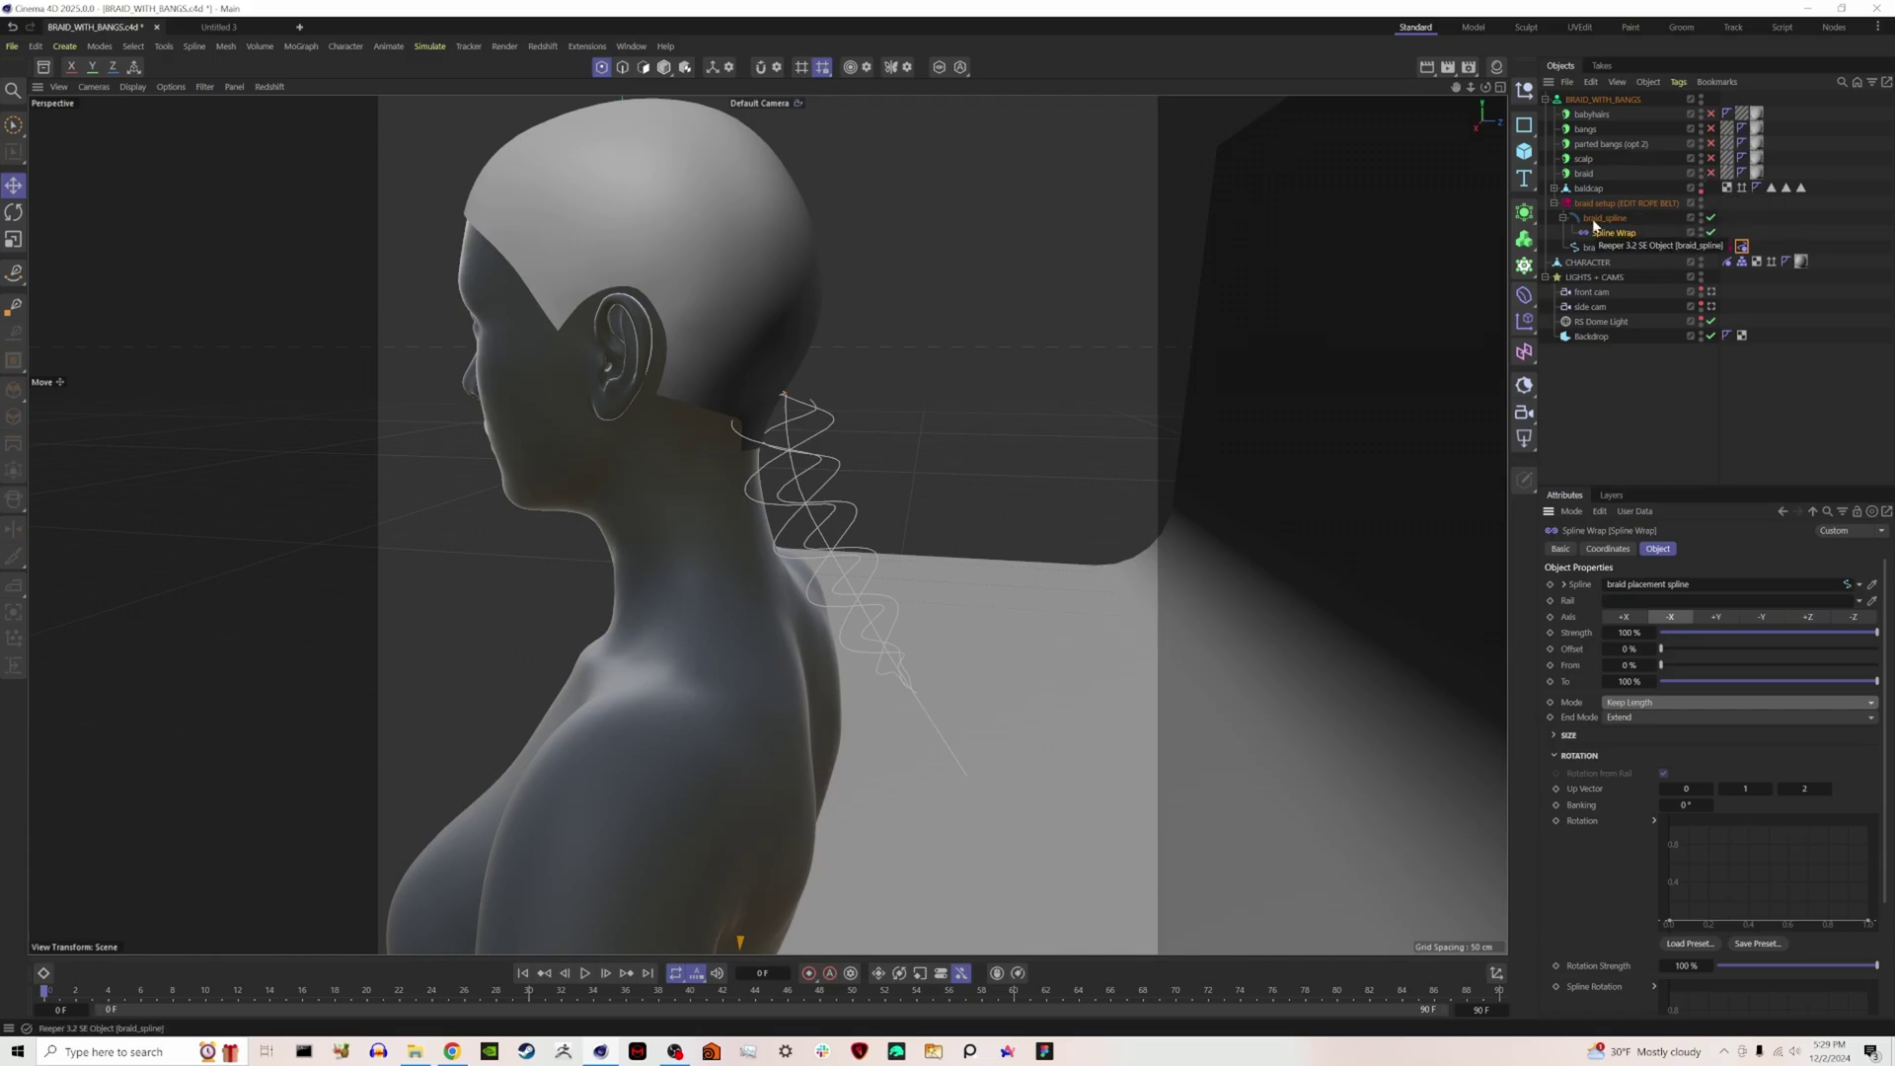
Enable the braid hair object again.
click(1586, 176)
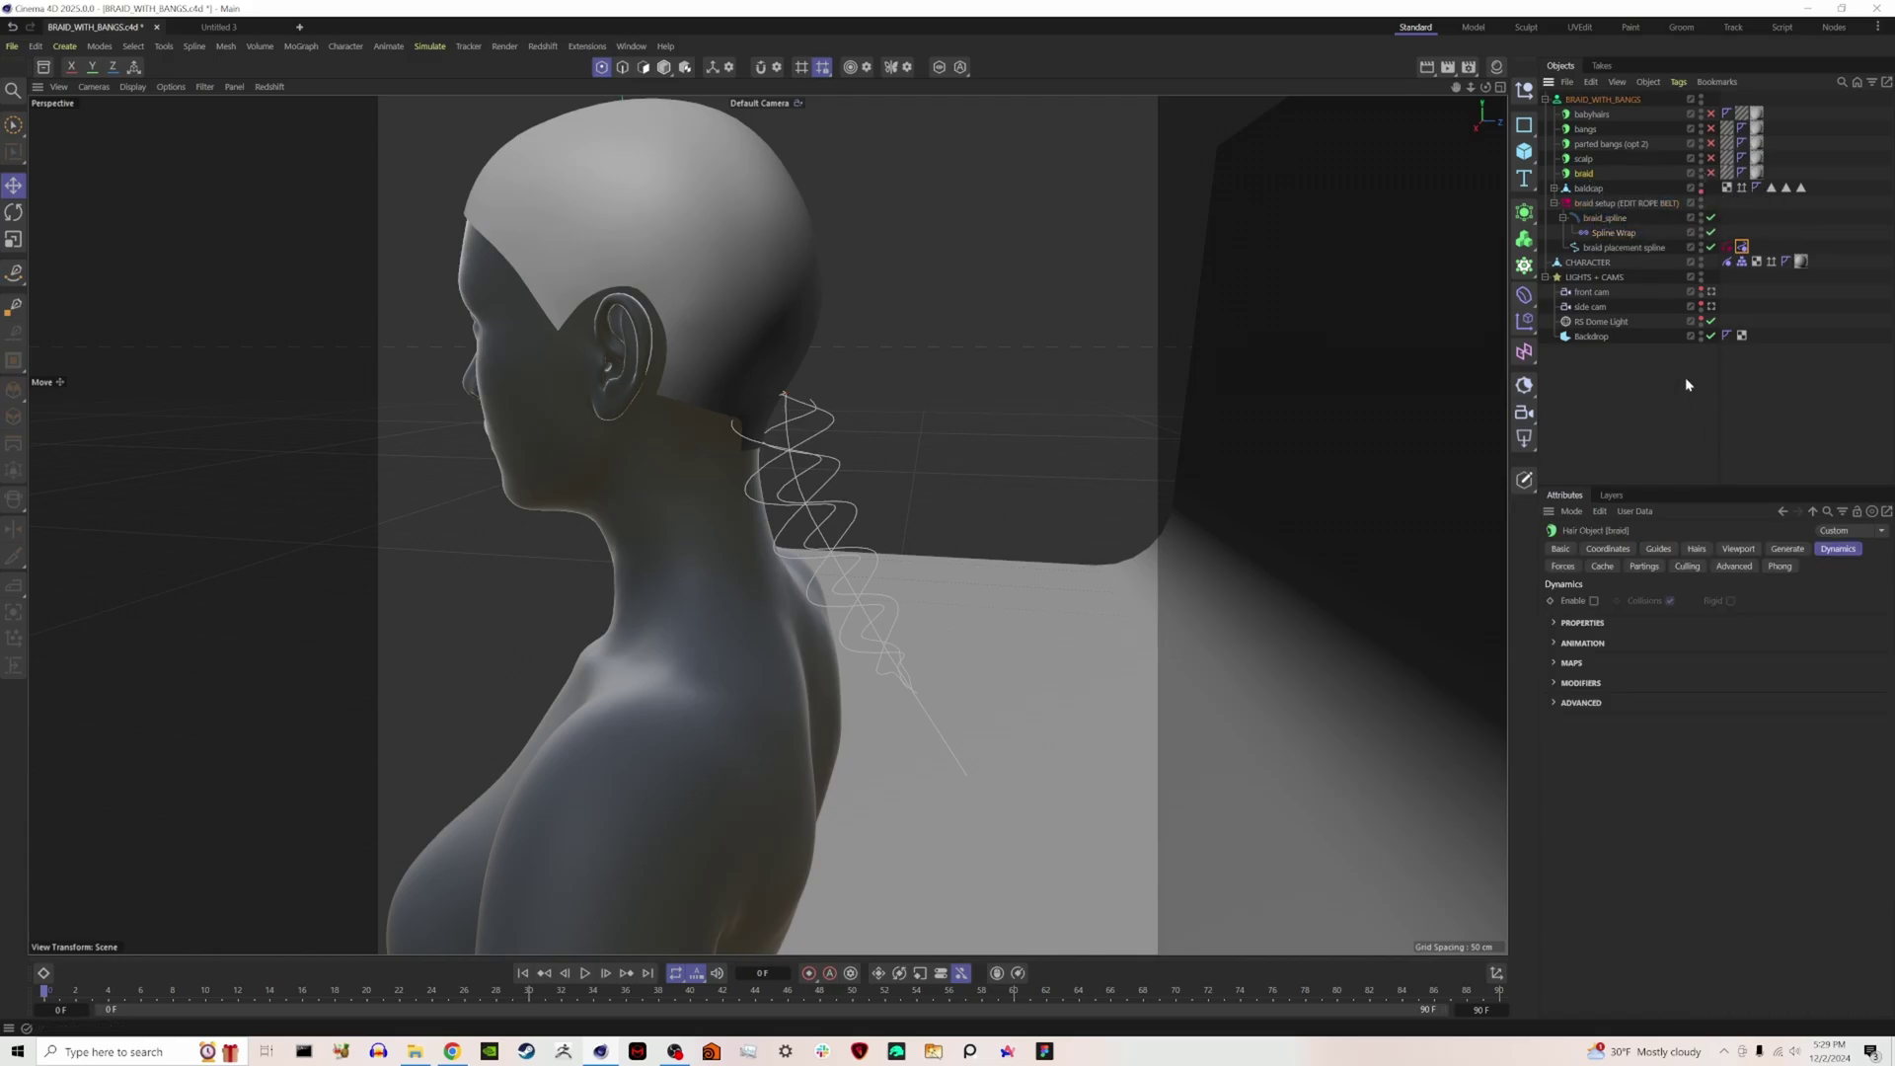
click(1712, 173)
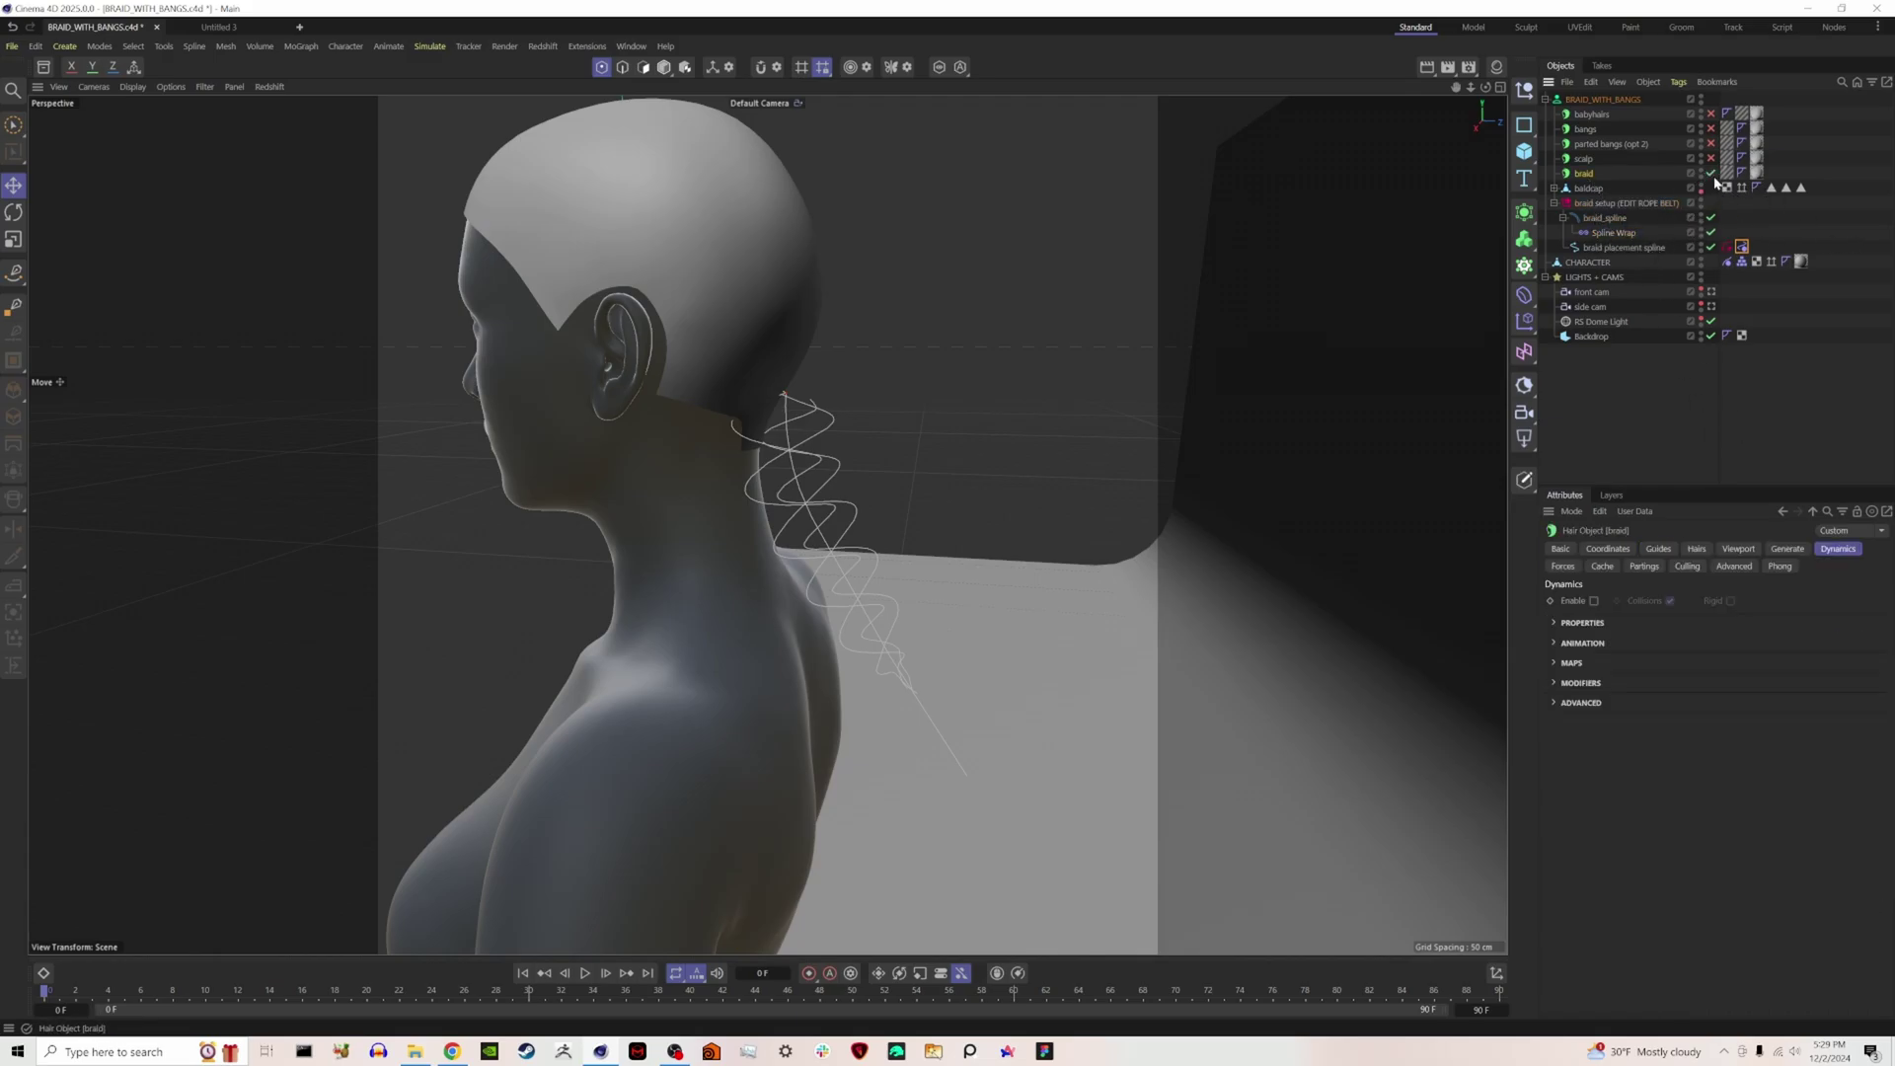
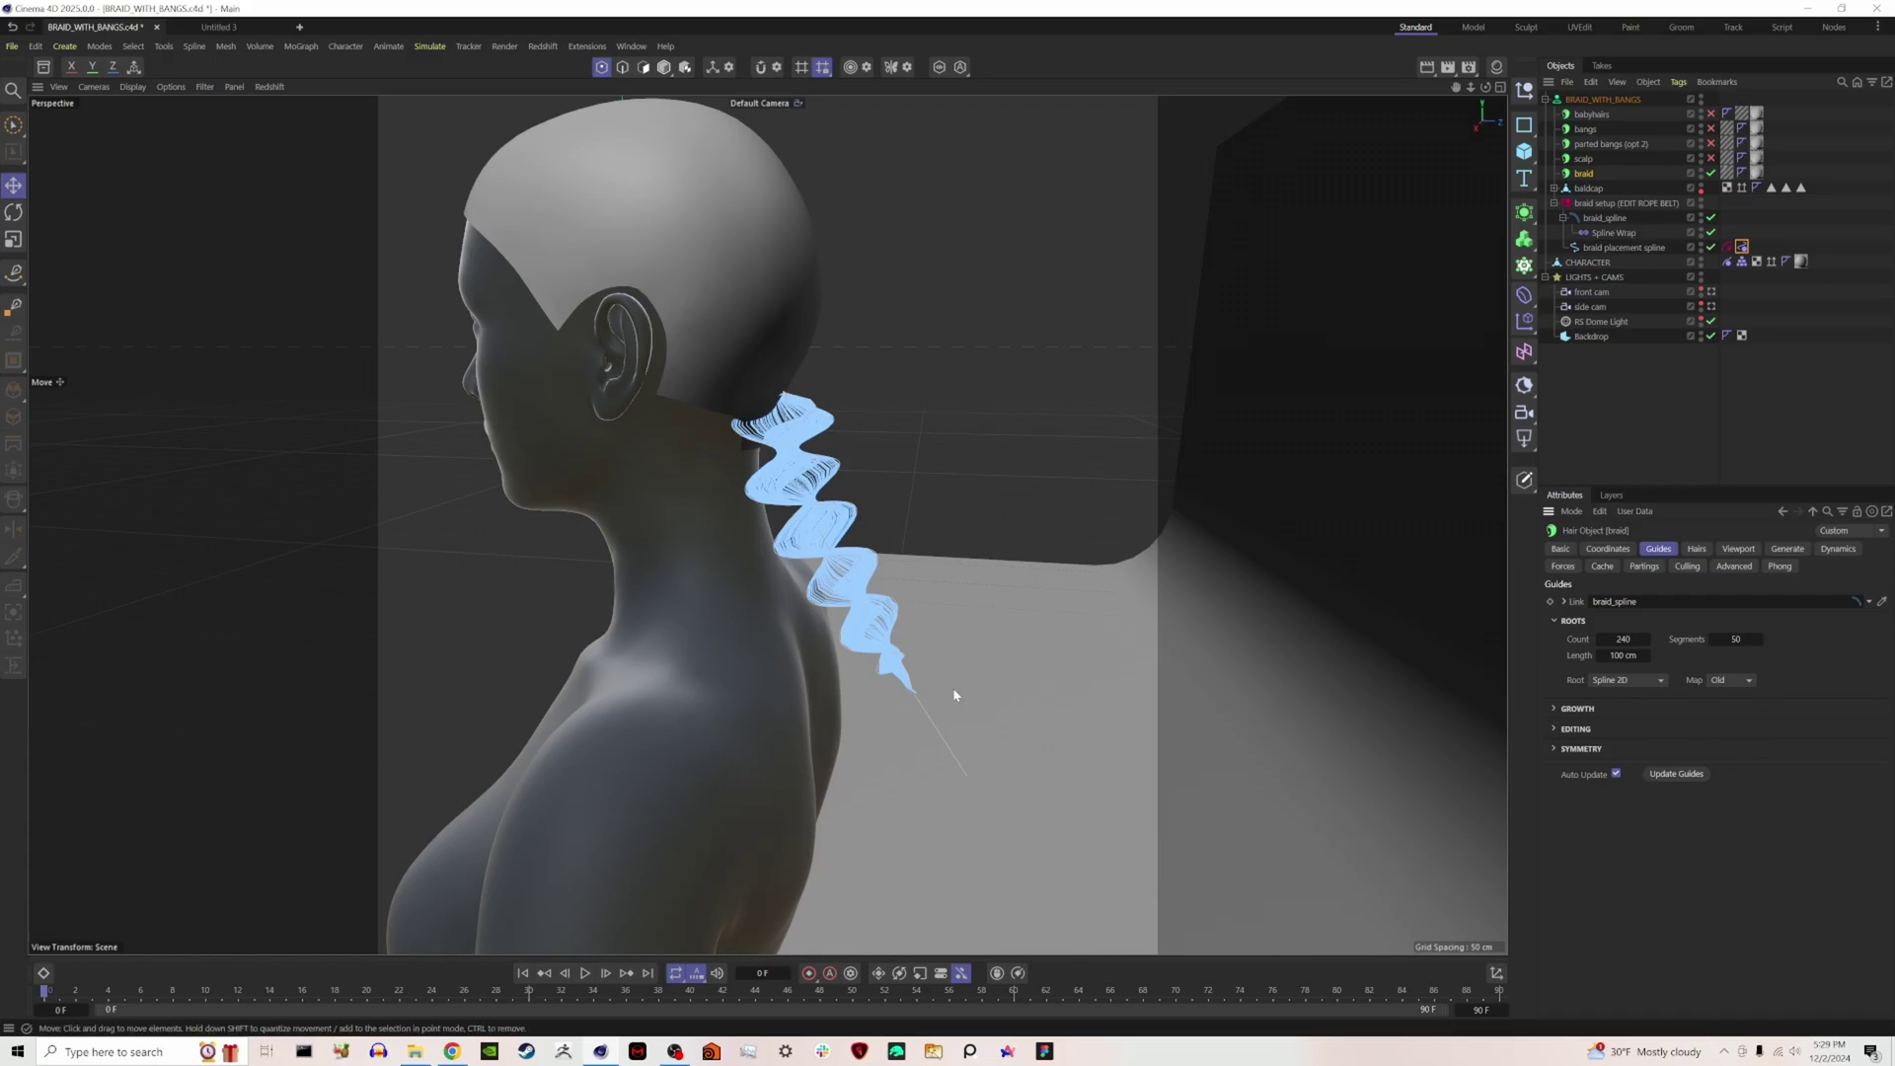
Review the braid hair object's Hairs count and Cloning settings, and return to its Guides settings.
click(1694, 549)
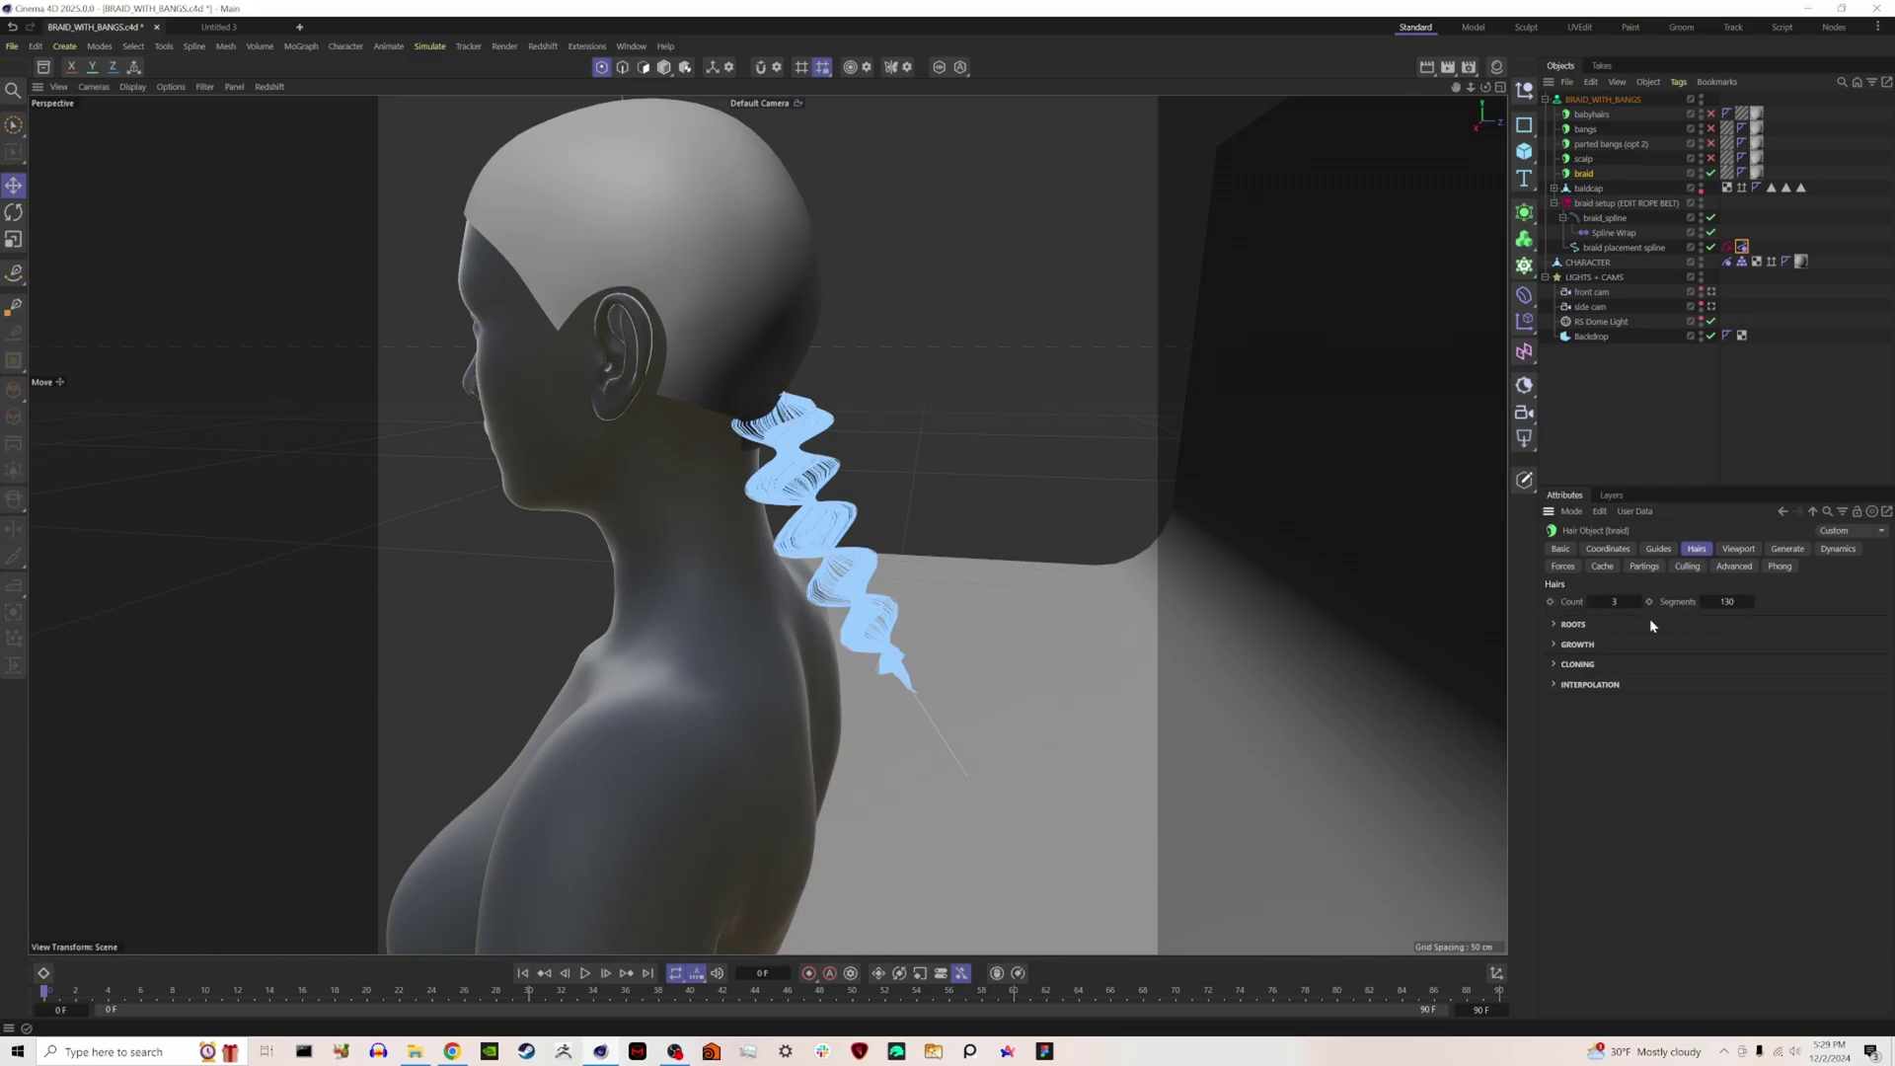
click(1578, 665)
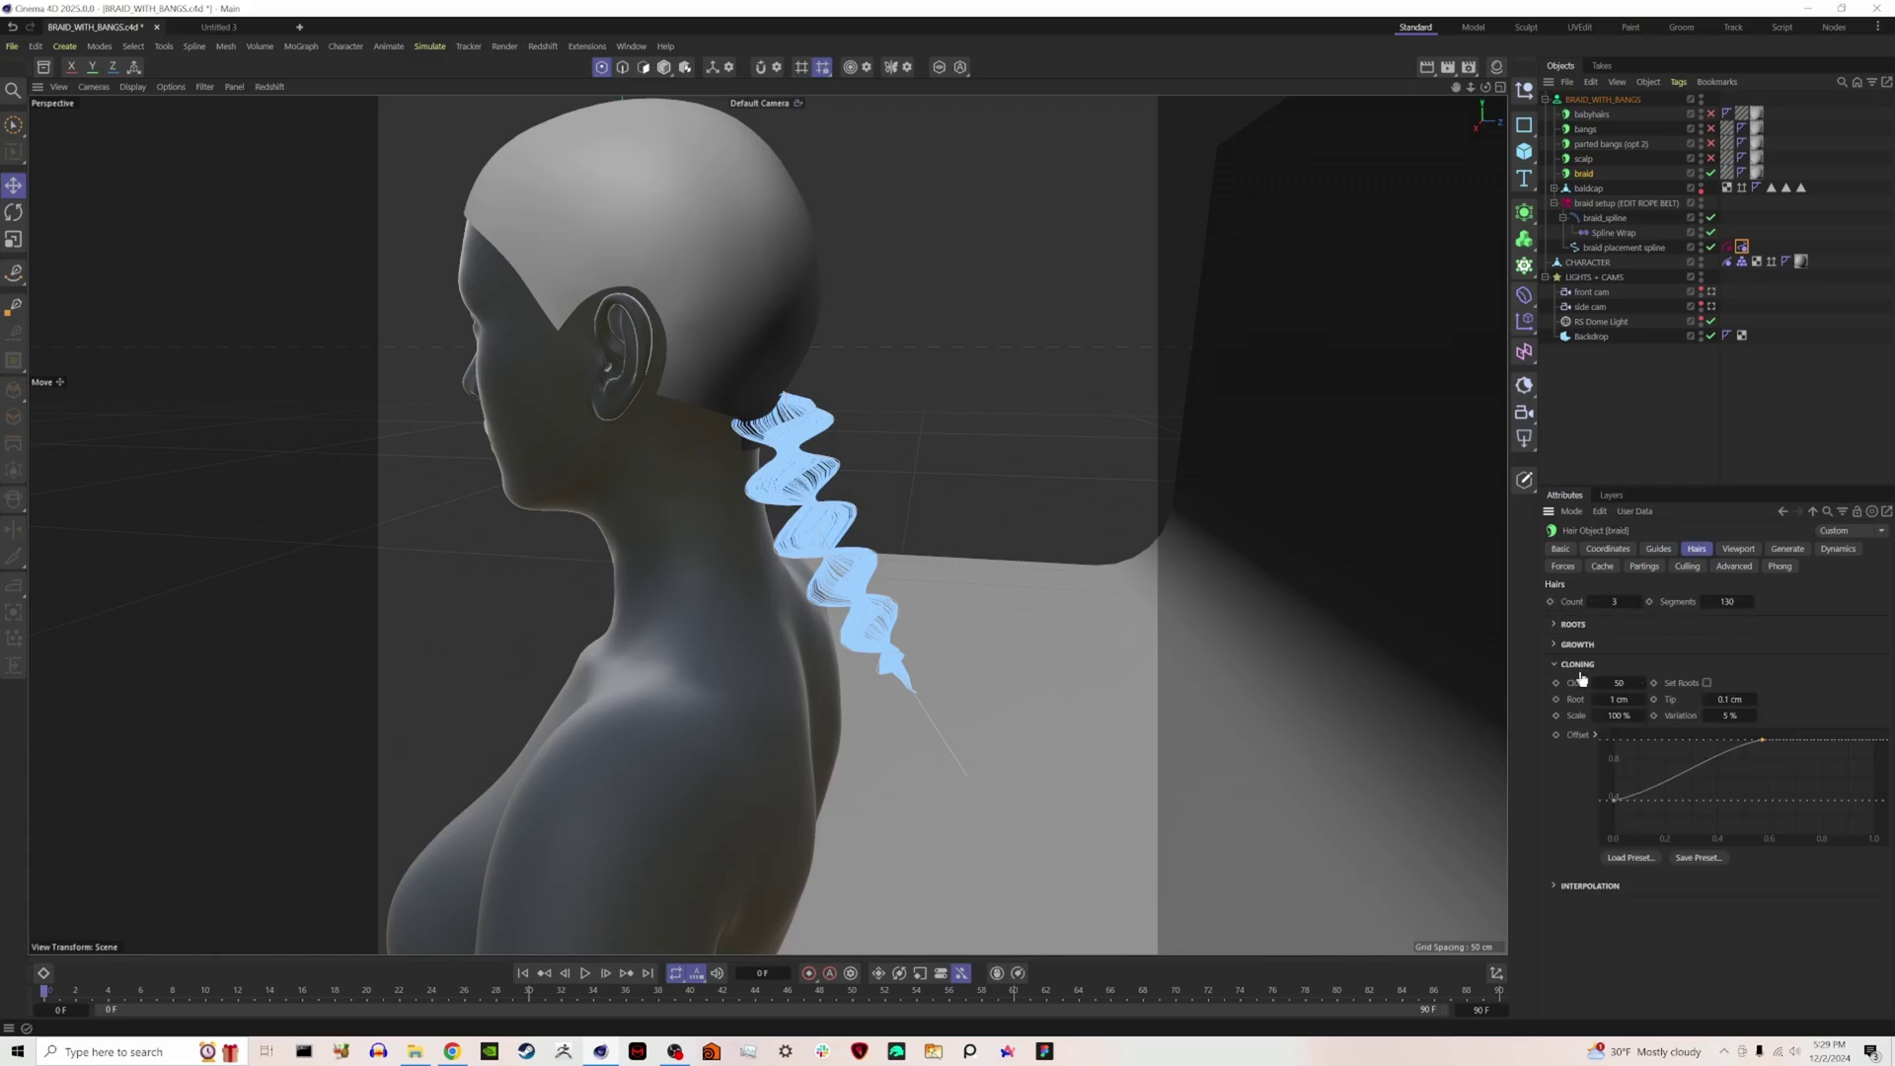
click(1658, 549)
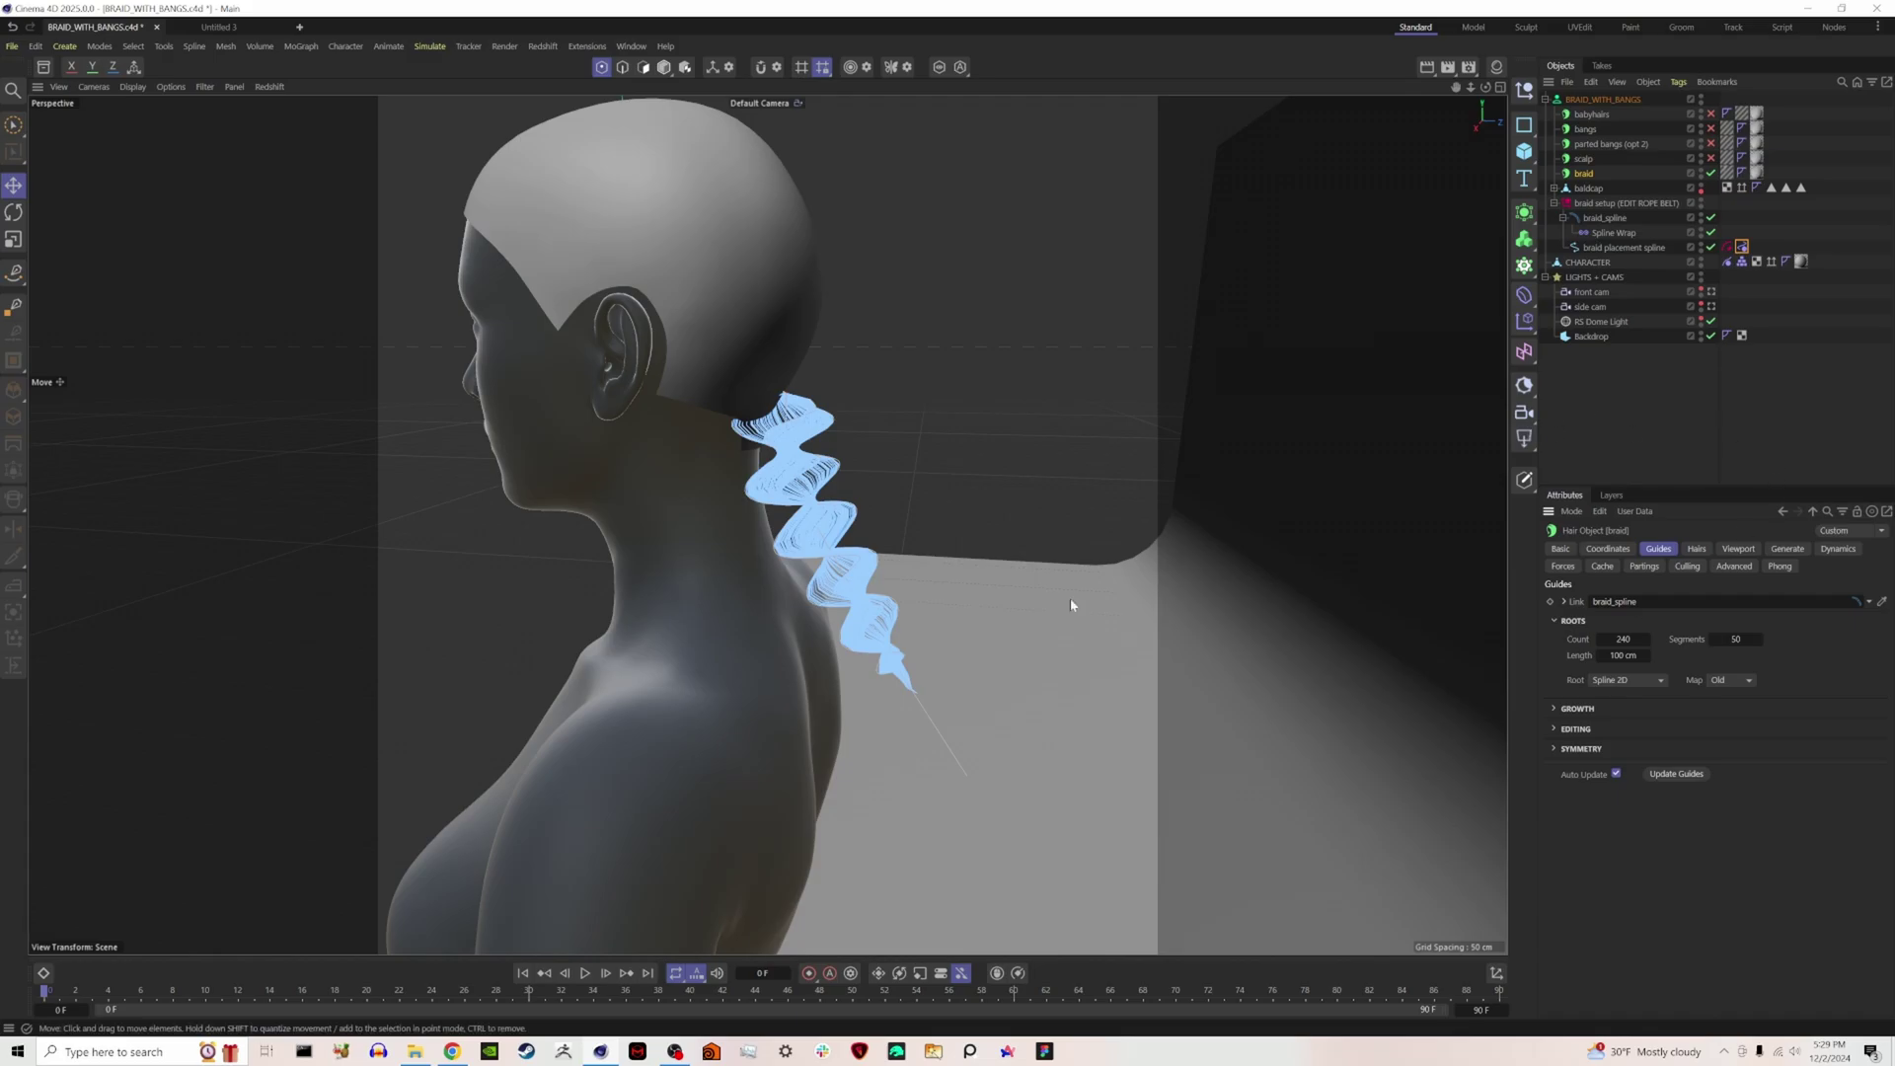
Set the braid hair's viewport display to Hair Lines and inspect the braid from the back and side.
drag(1486, 88, 1081, 129)
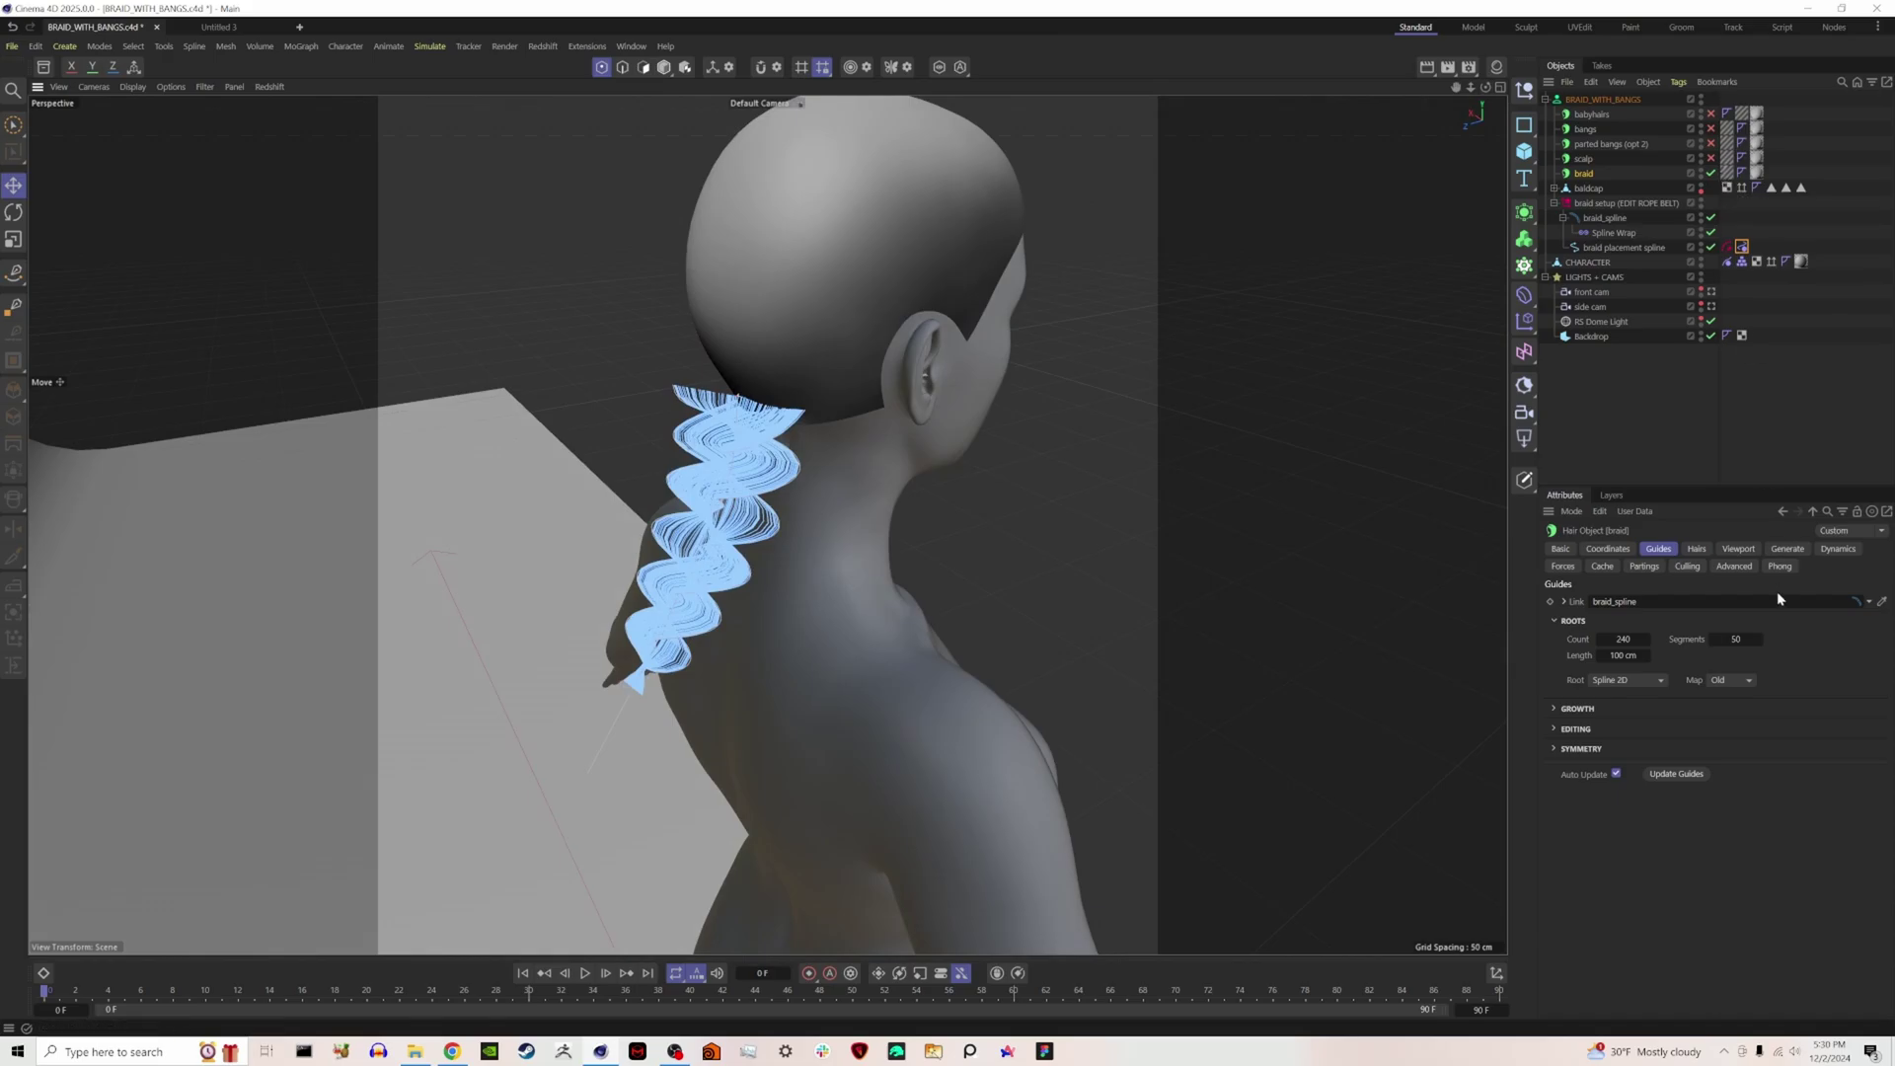
click(1749, 552)
click(1664, 622)
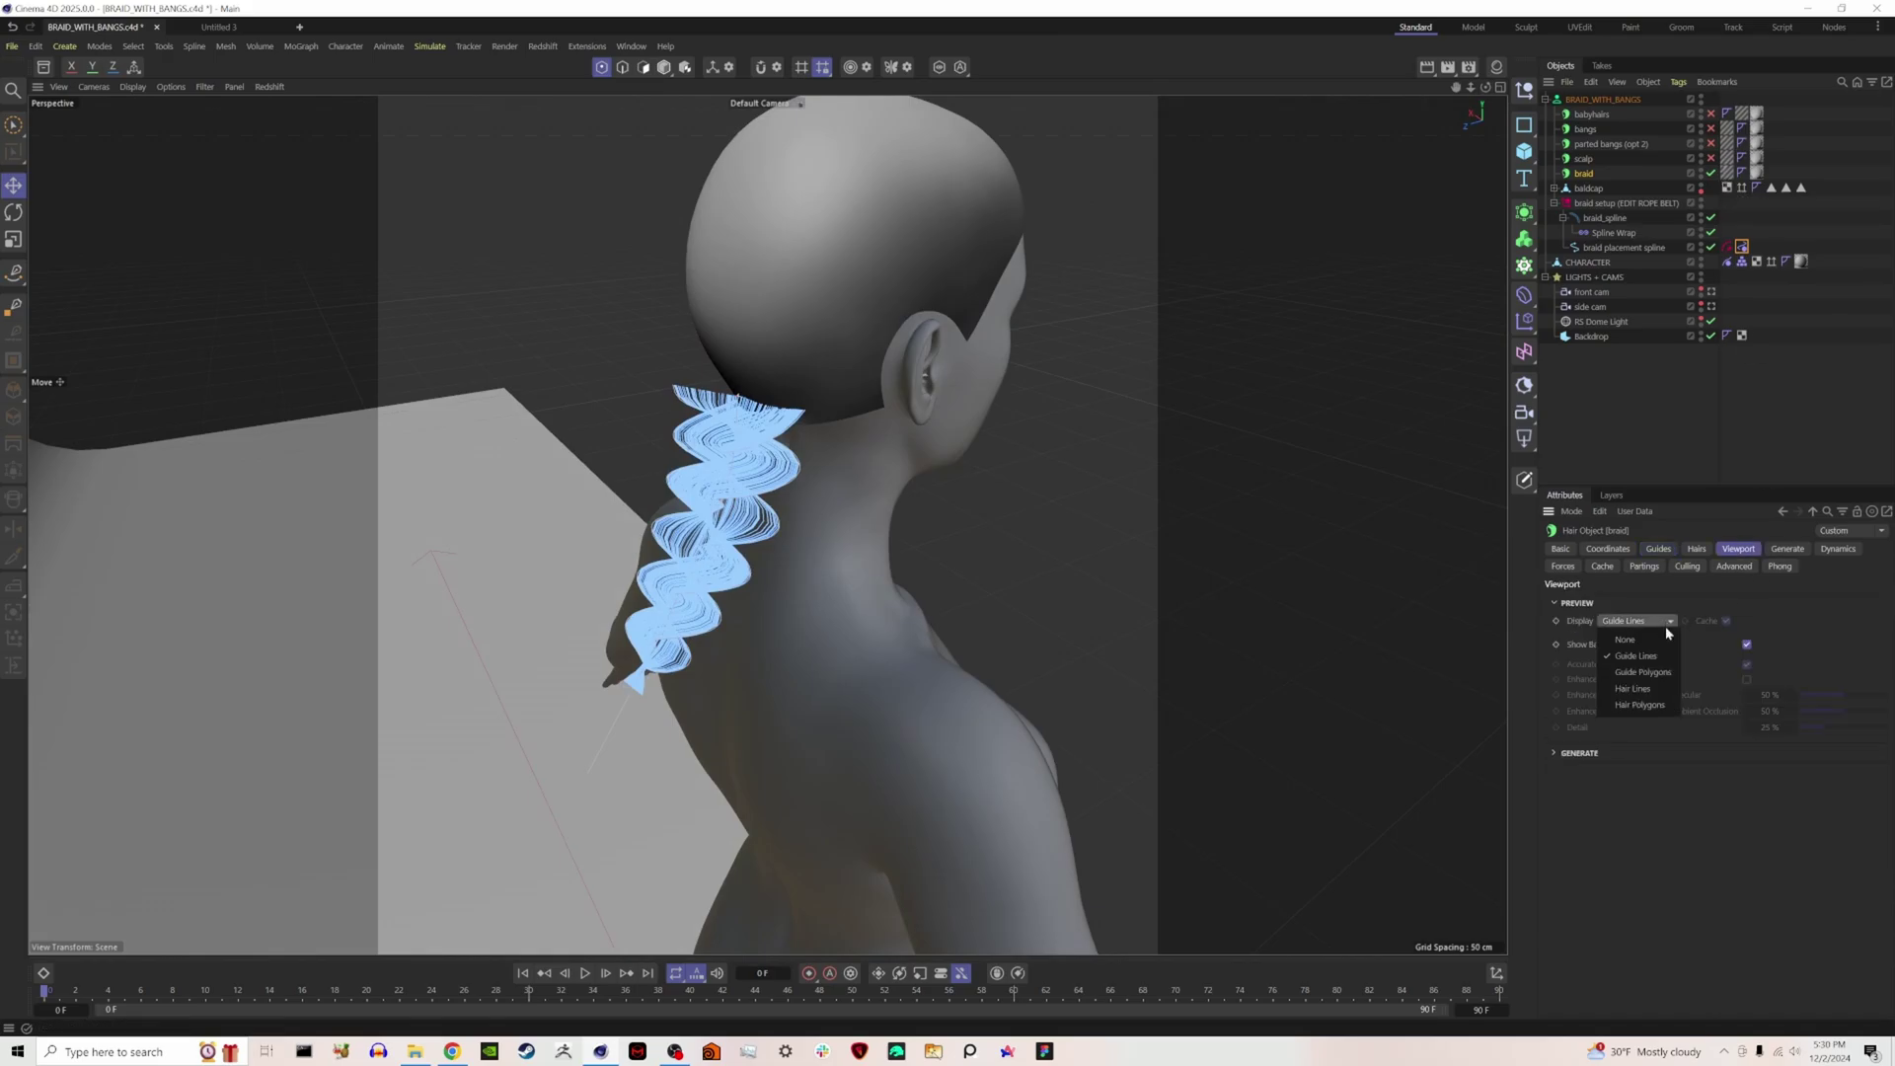
click(1656, 695)
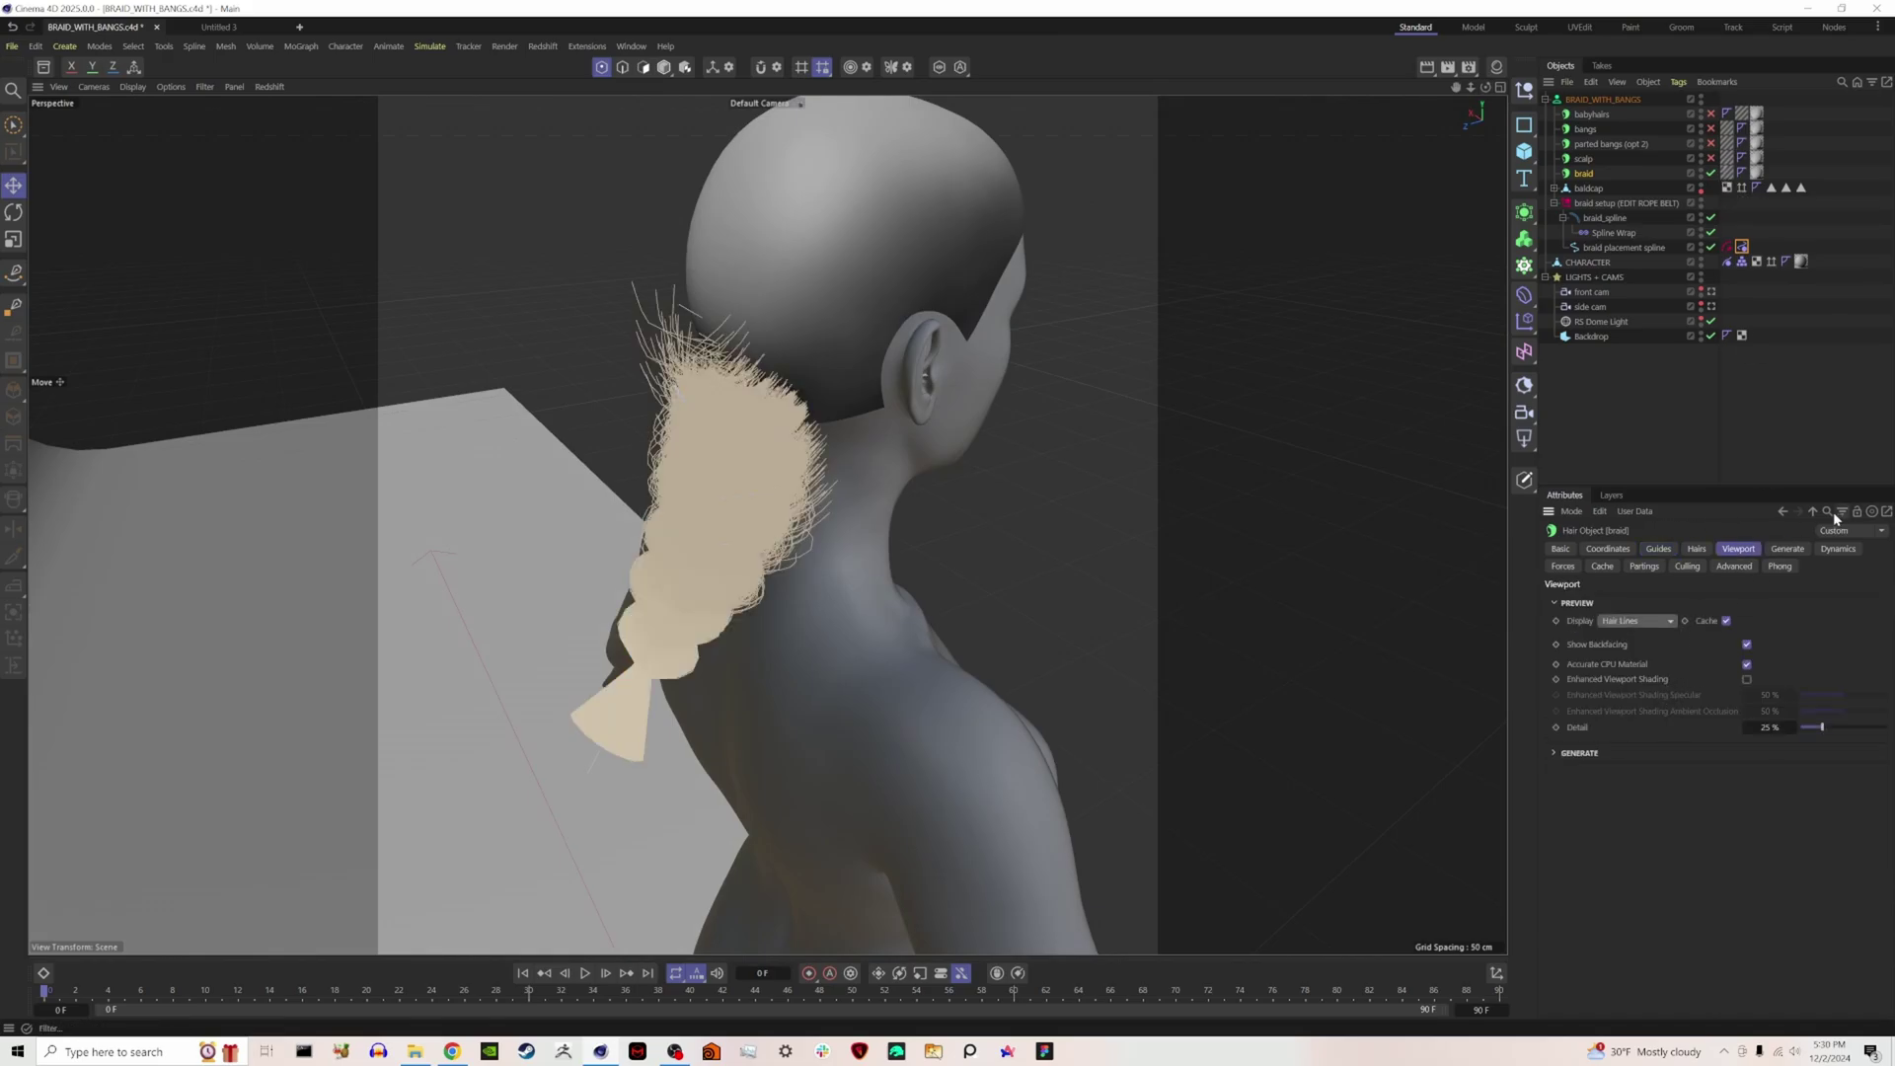
drag(1486, 87, 1416, 83)
alt+drag(326, 138, 590, 134)
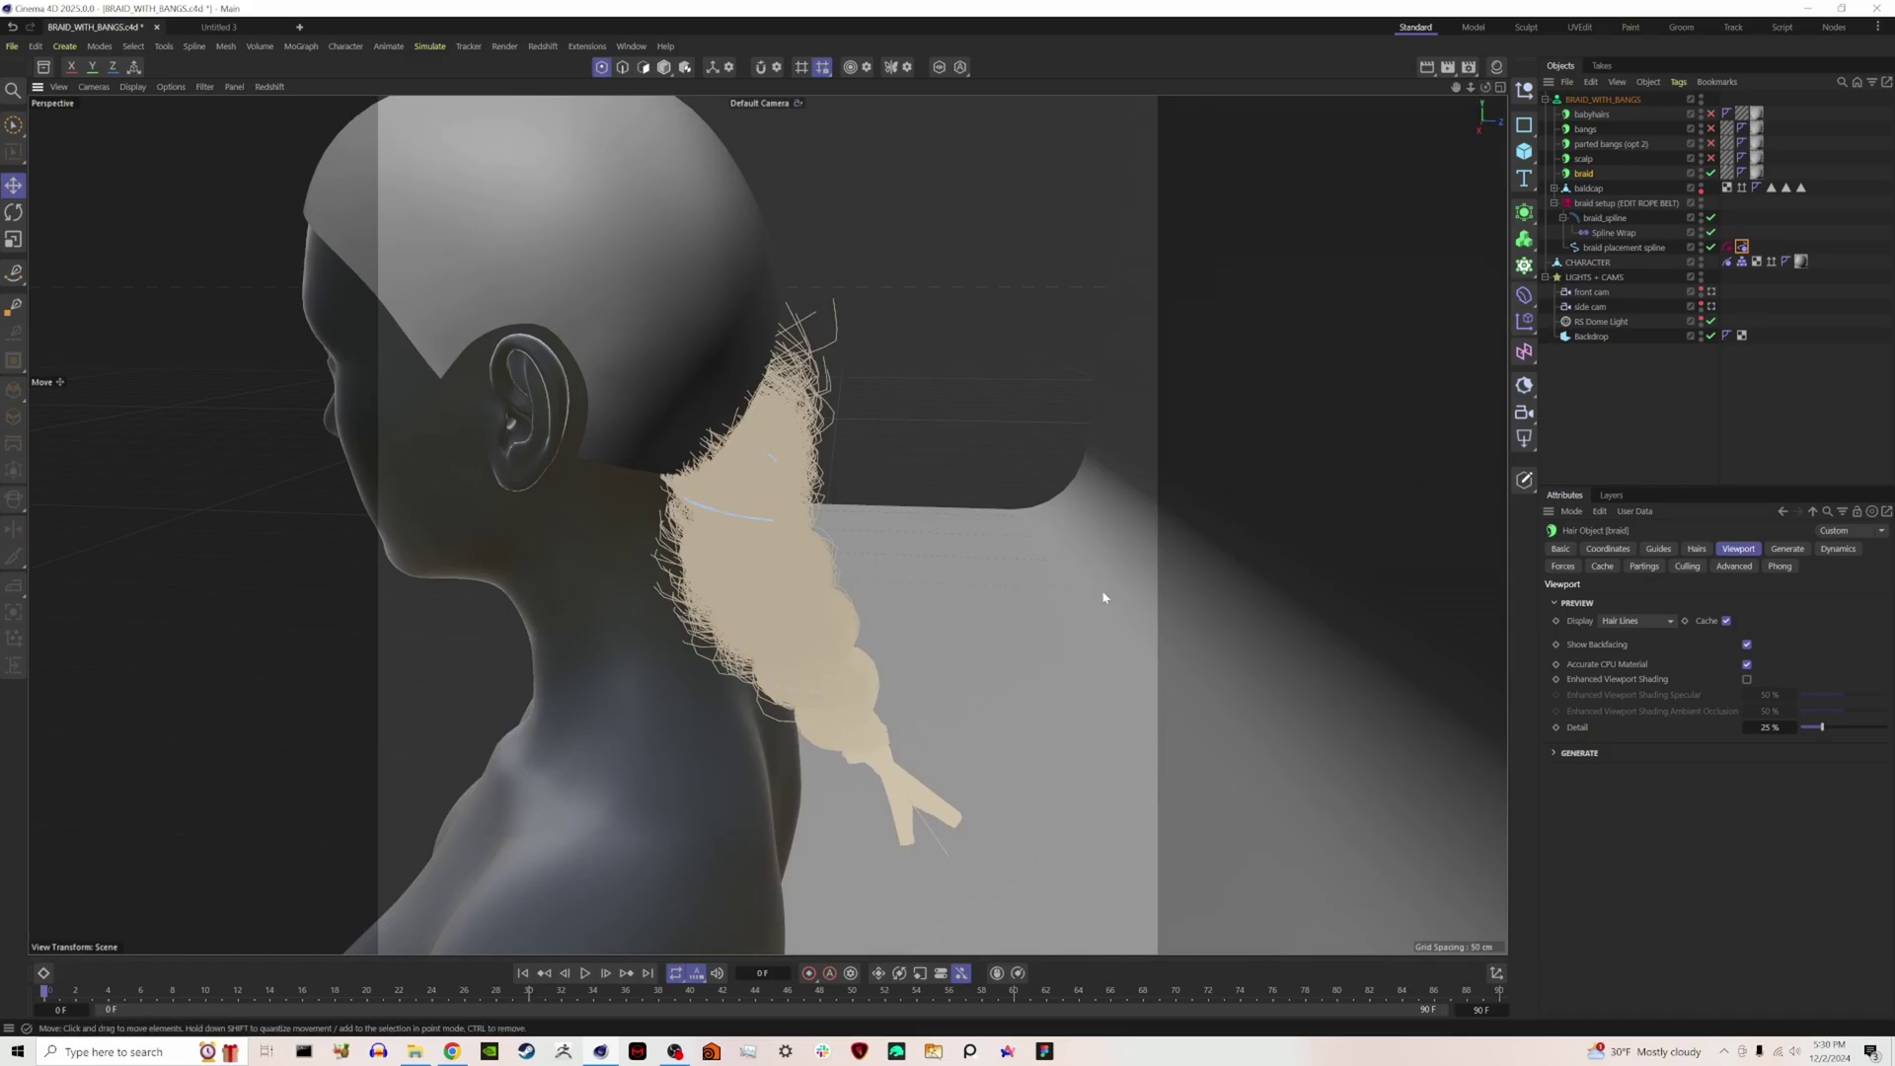
Enable the babyhairs, bangs, parted bangs (opt 2) and scalp hair objects.
scroll(753, 608, down, 1)
mouse_move(1486, 88)
mouse_down()
mouse_move(1215, 94)
mouse_move(1629, 87)
mouse_move(1471, 59)
mouse_up()
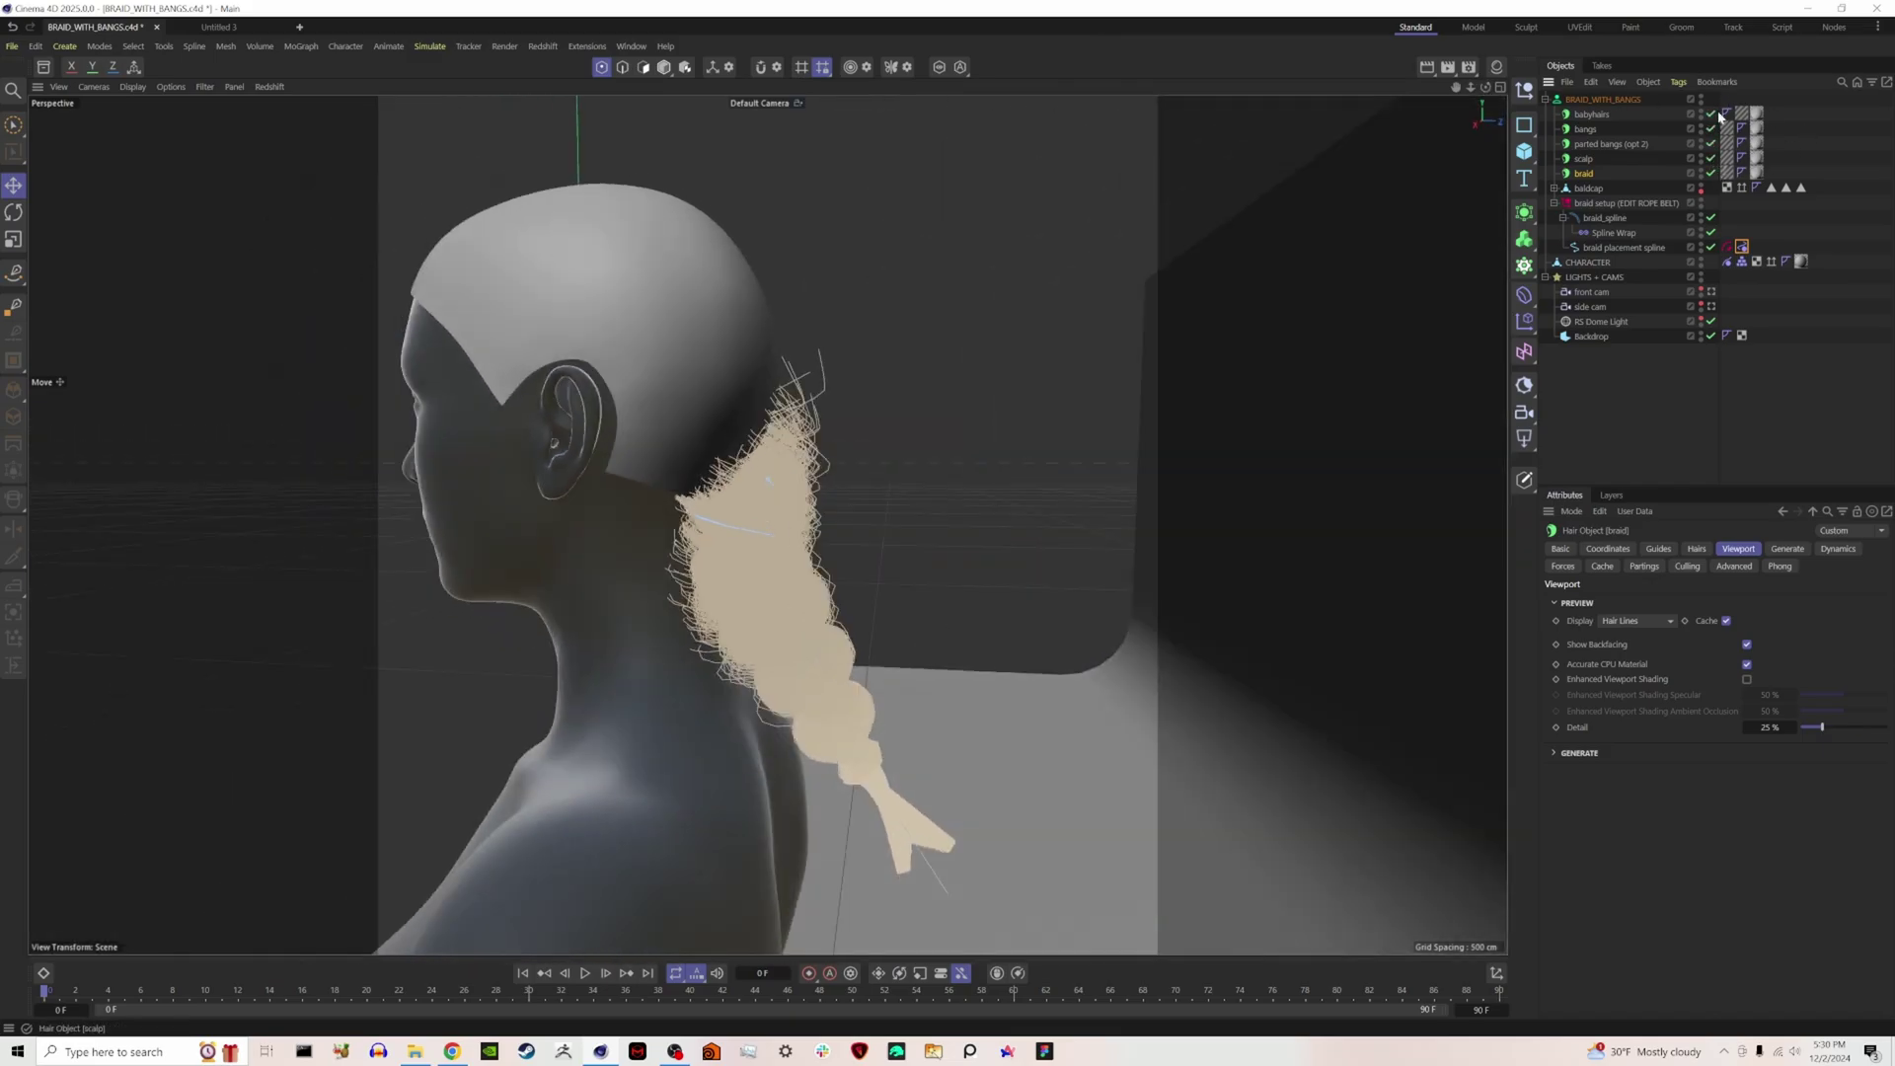
drag(1486, 88, 1693, 97)
scroll(651, 377, down, 3)
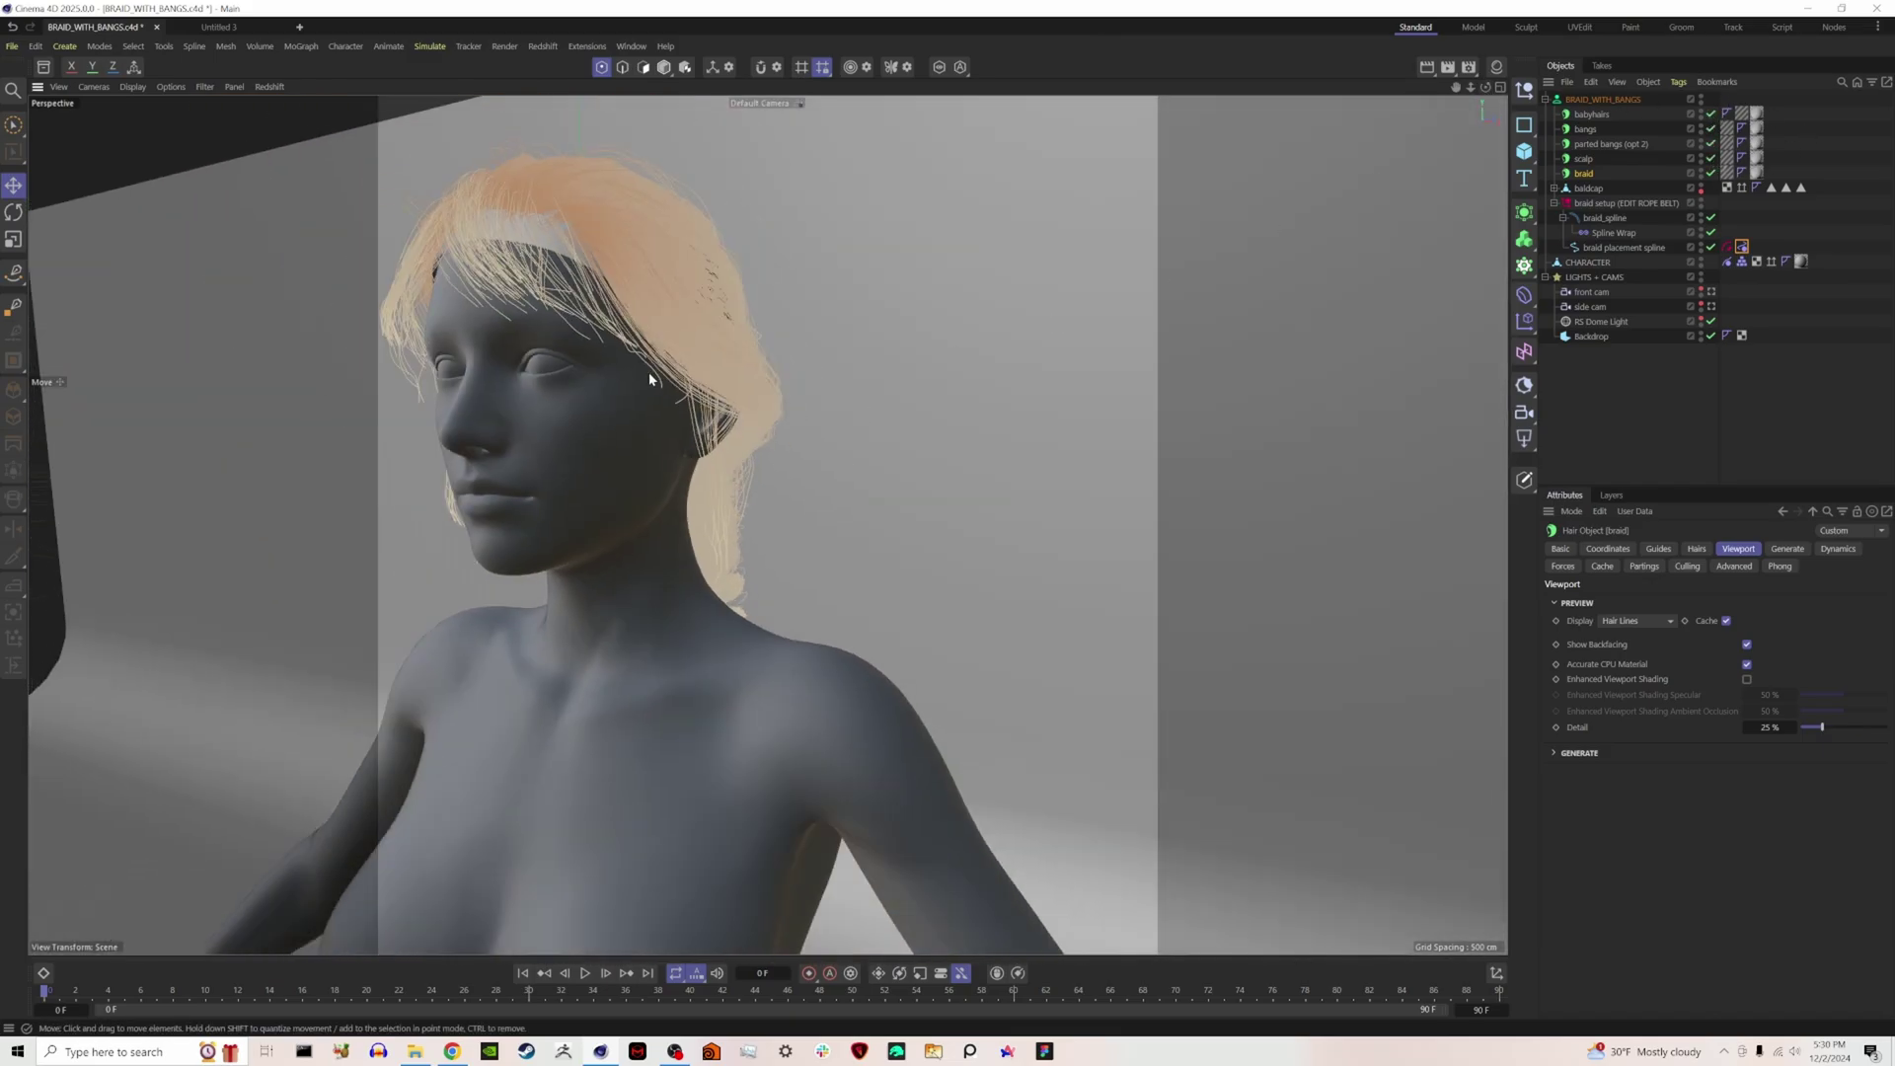
Examine the complete hairstyle from the front, through the front cam, and through the side cam.
scroll(651, 379, down, 4)
drag(1485, 87, 1579, 89)
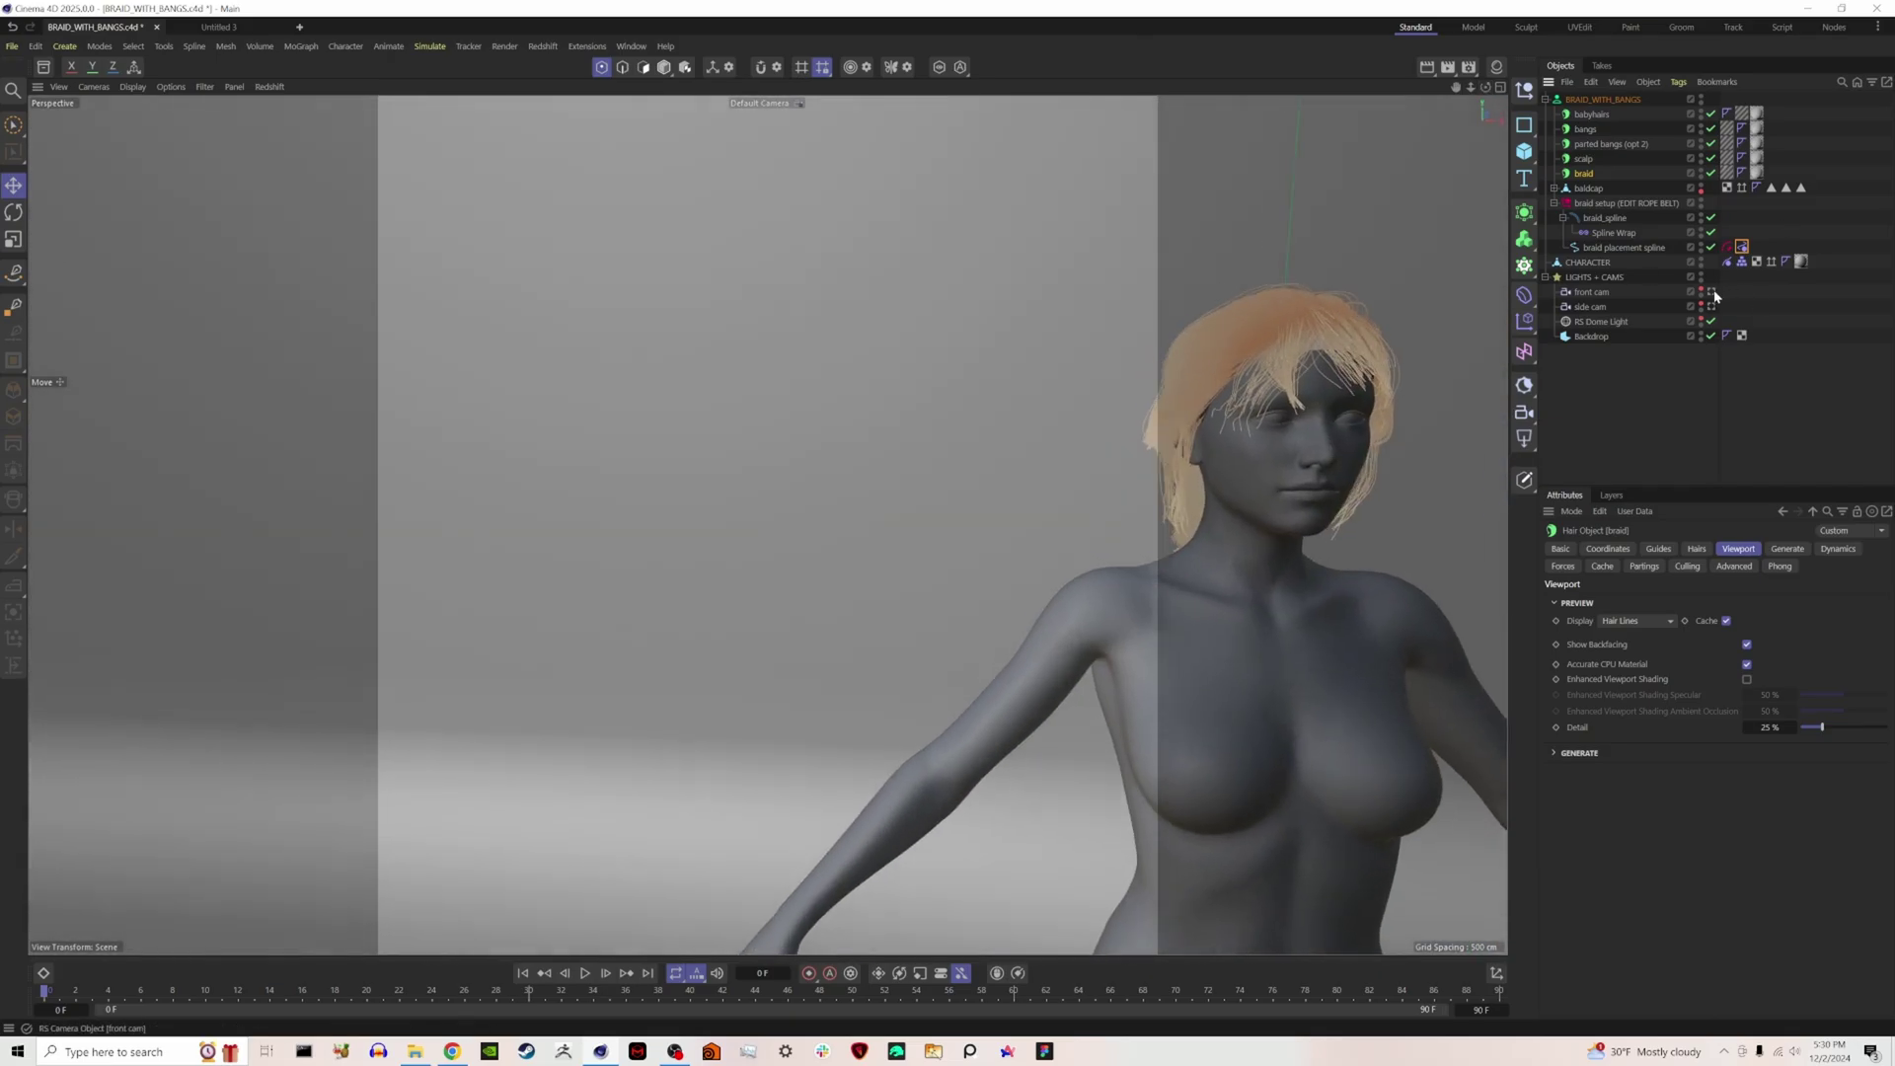
click(1713, 293)
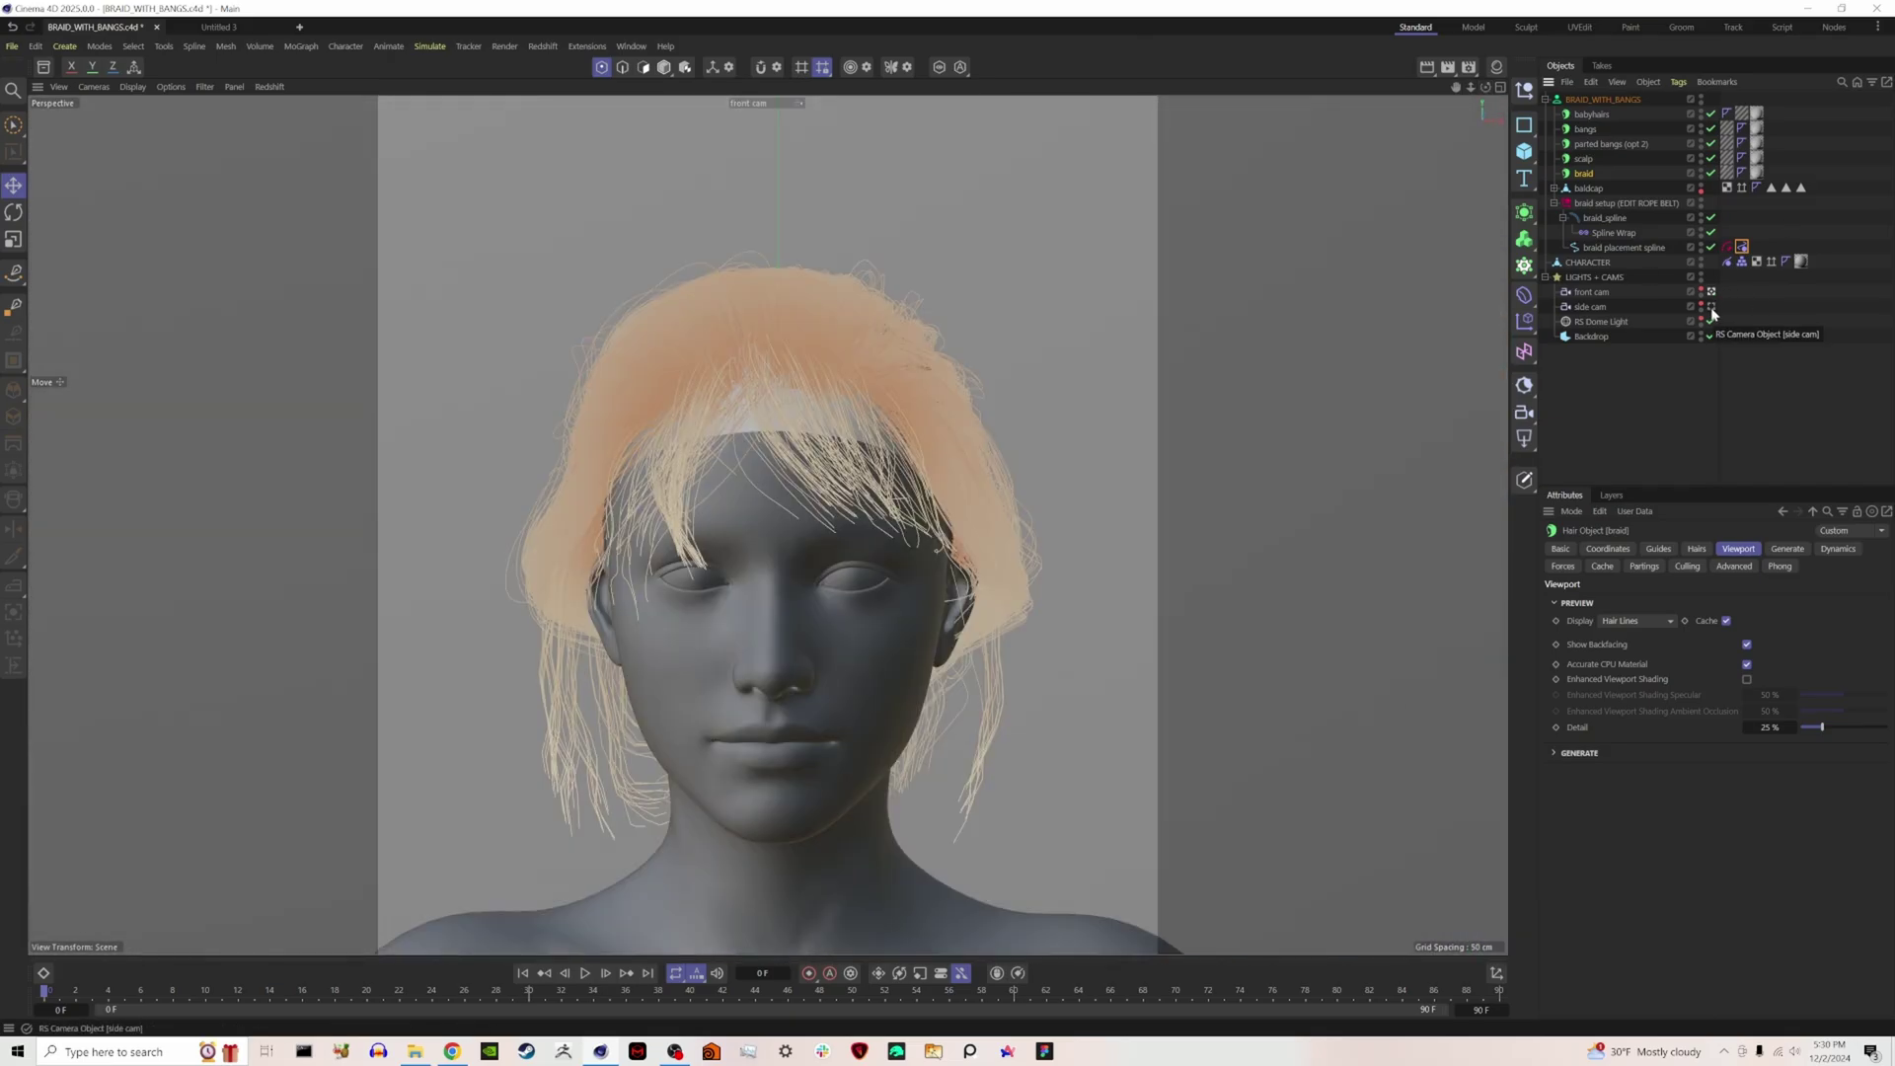
click(1712, 308)
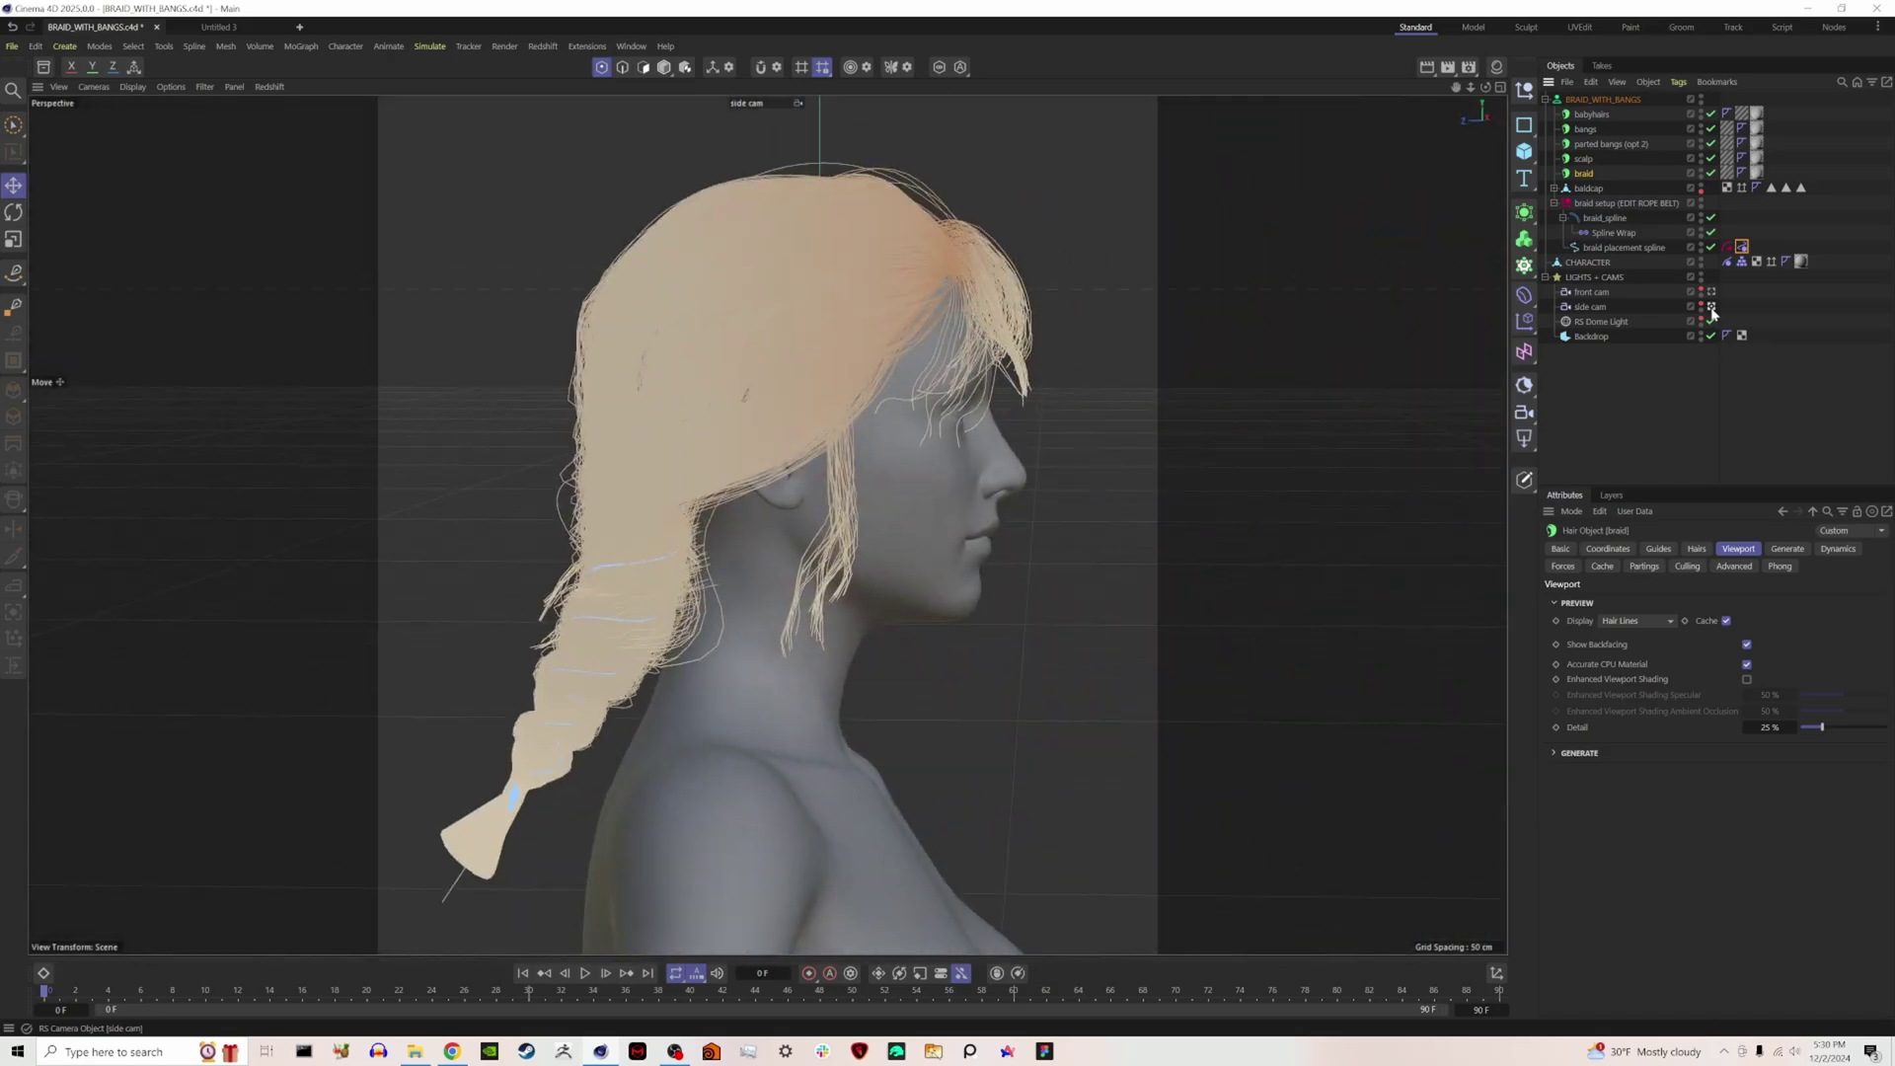
Compare the fringe options through the front cam by switching parted bangs (opt 2) and bangs off and on in turn.
click(1712, 144)
click(1713, 293)
click(1713, 292)
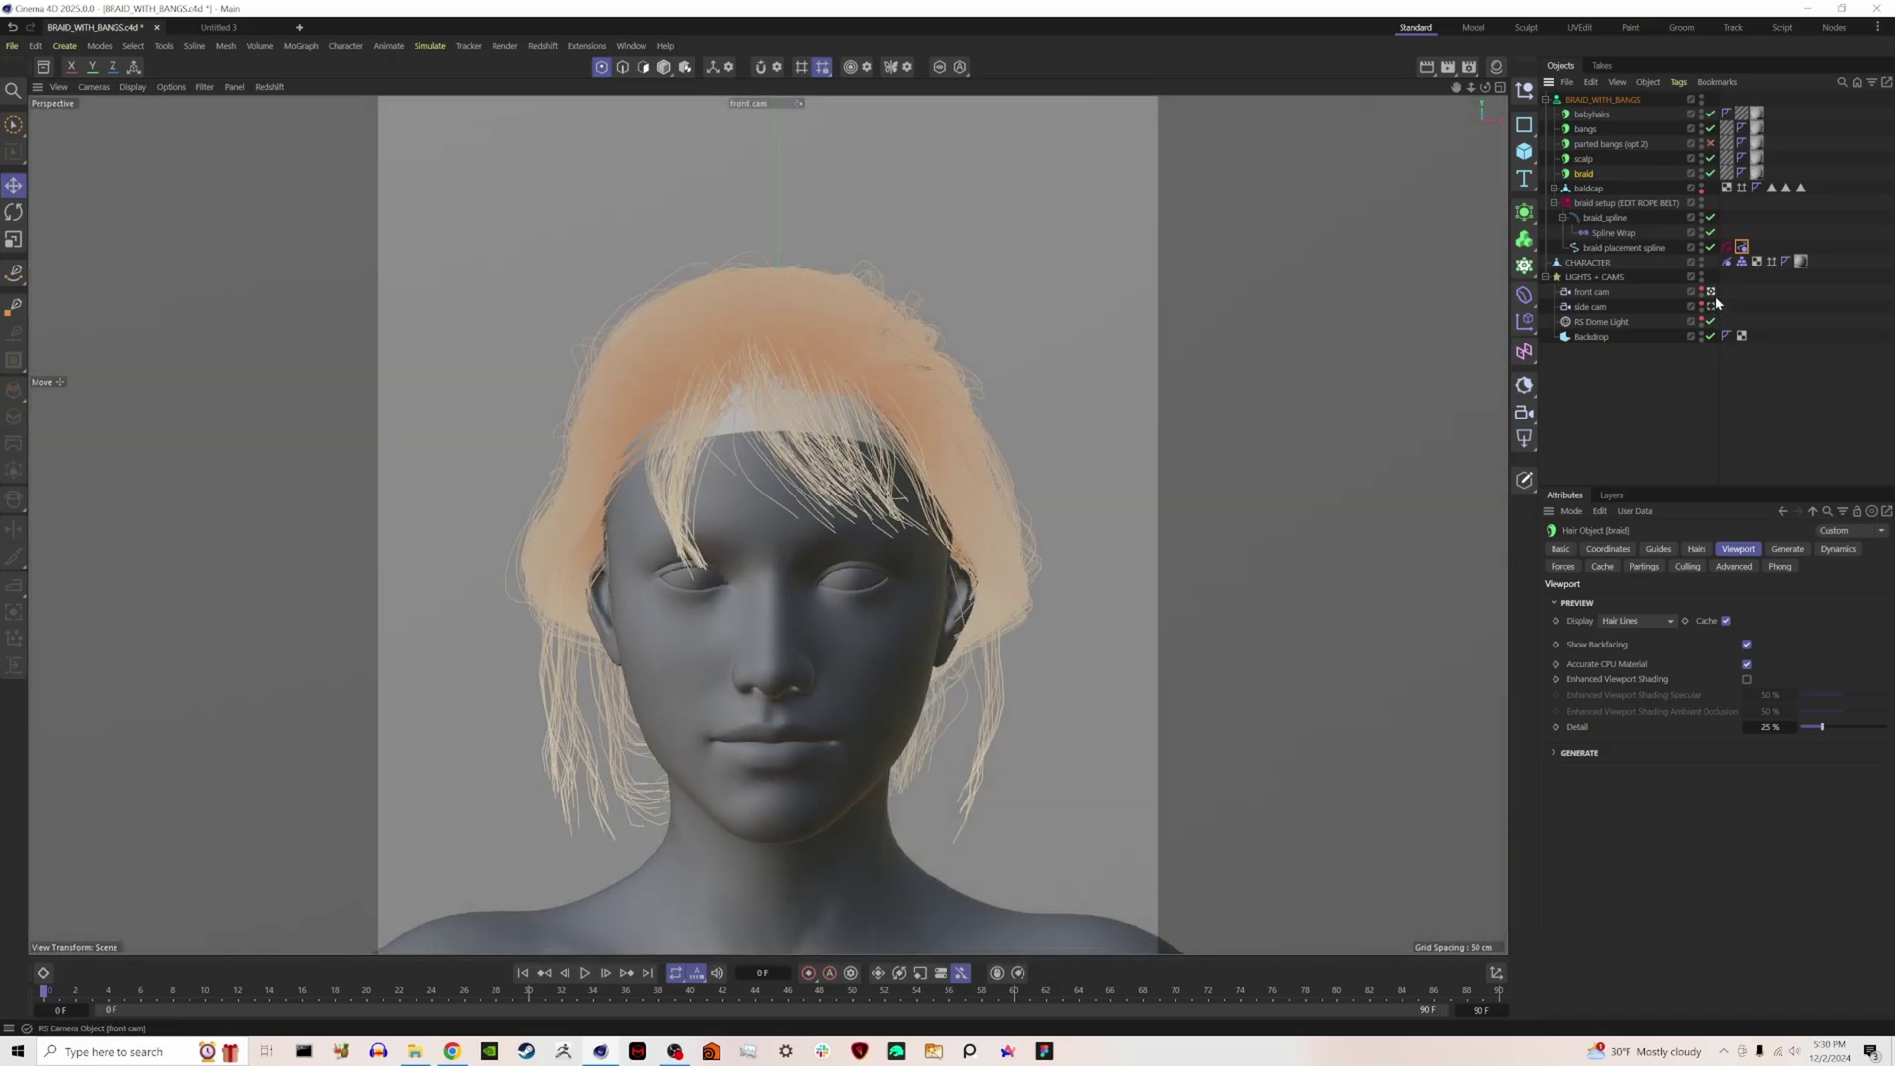
click(1712, 130)
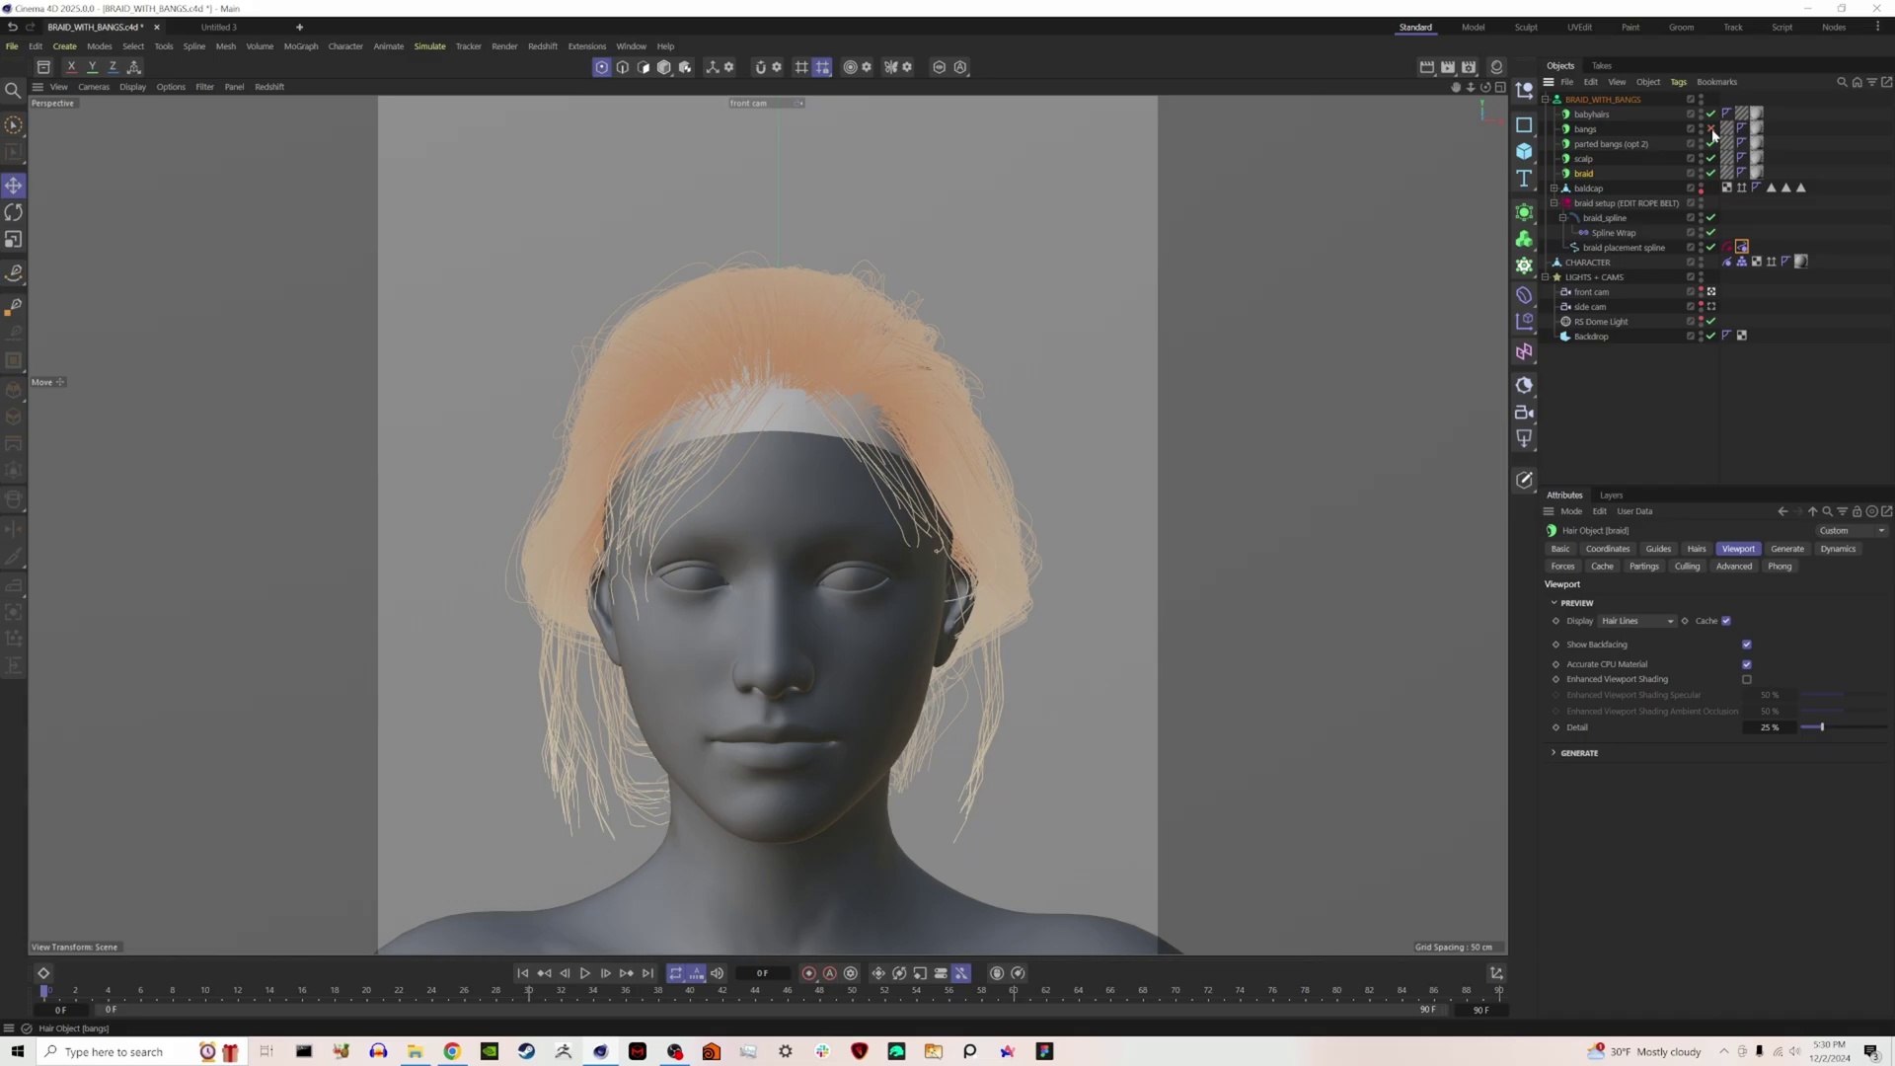
click(1712, 129)
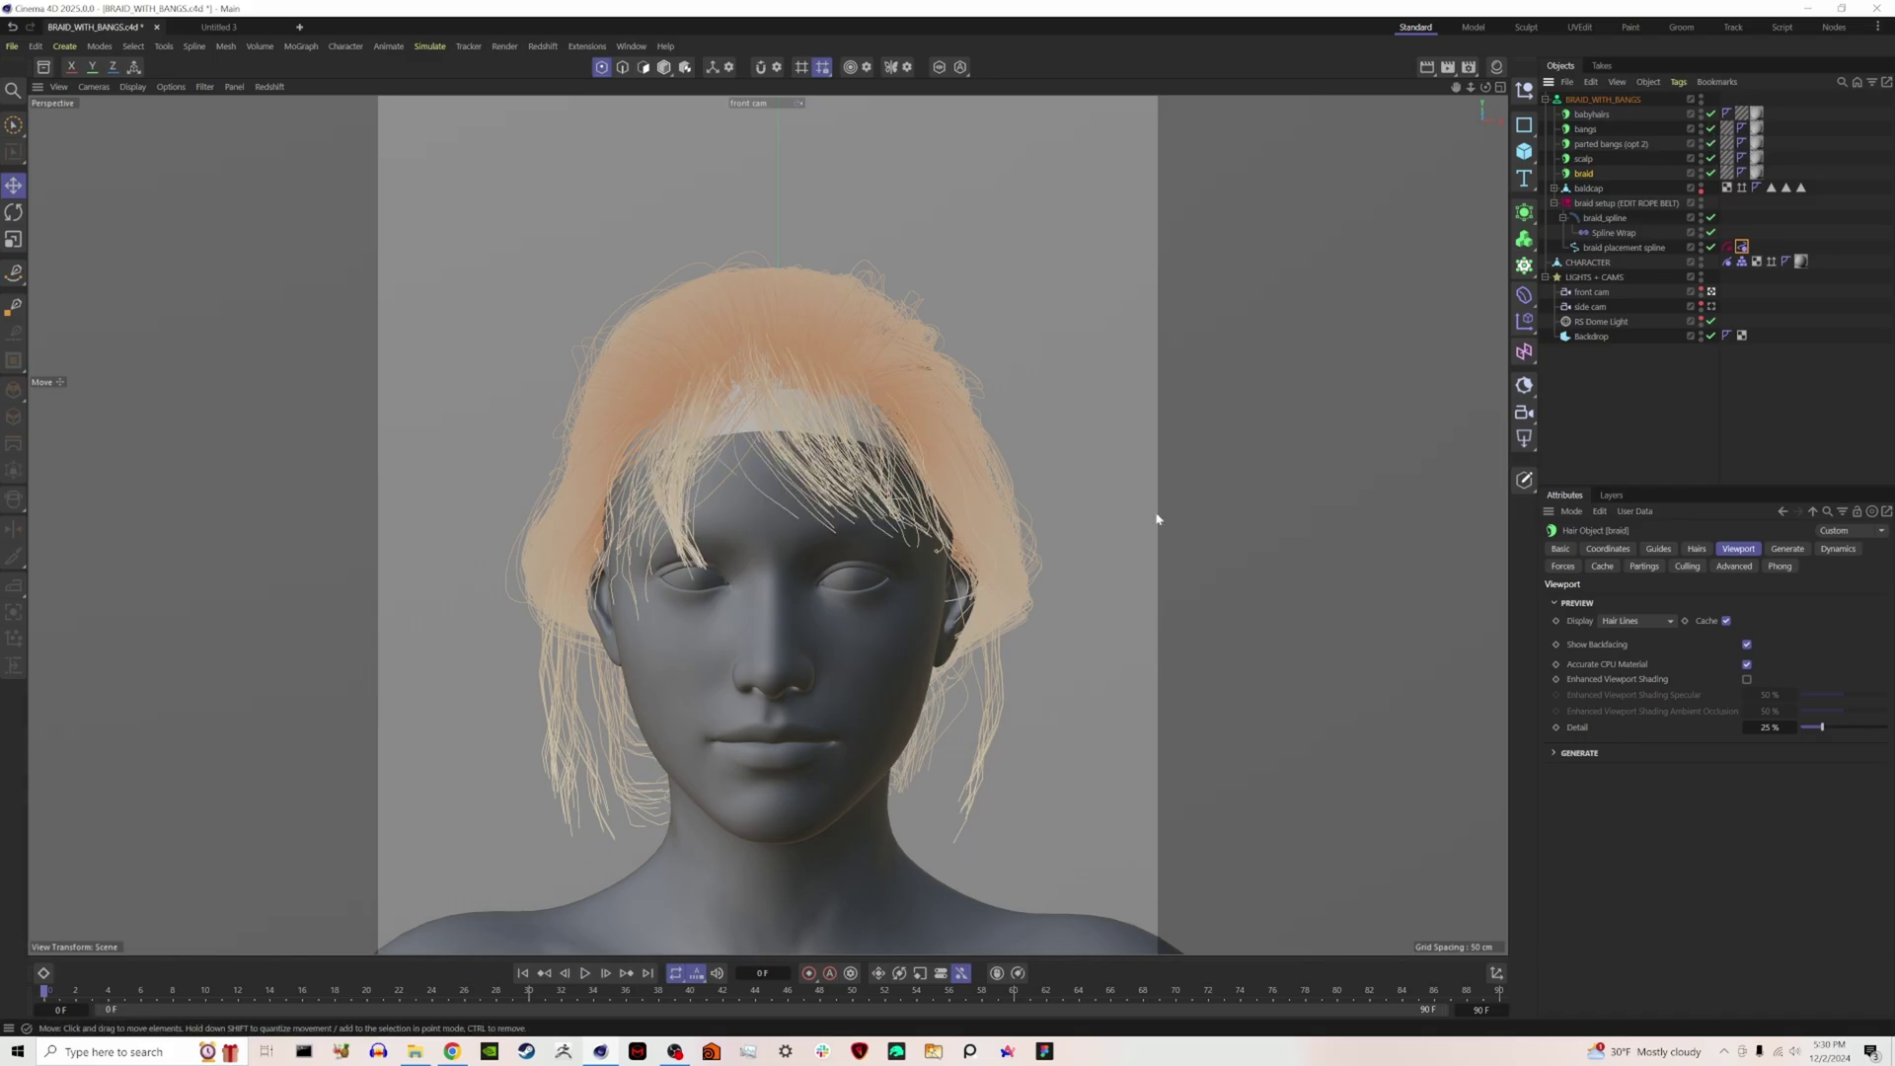
Show the hairstyle through the side cam and deselect all objects.
click(1714, 309)
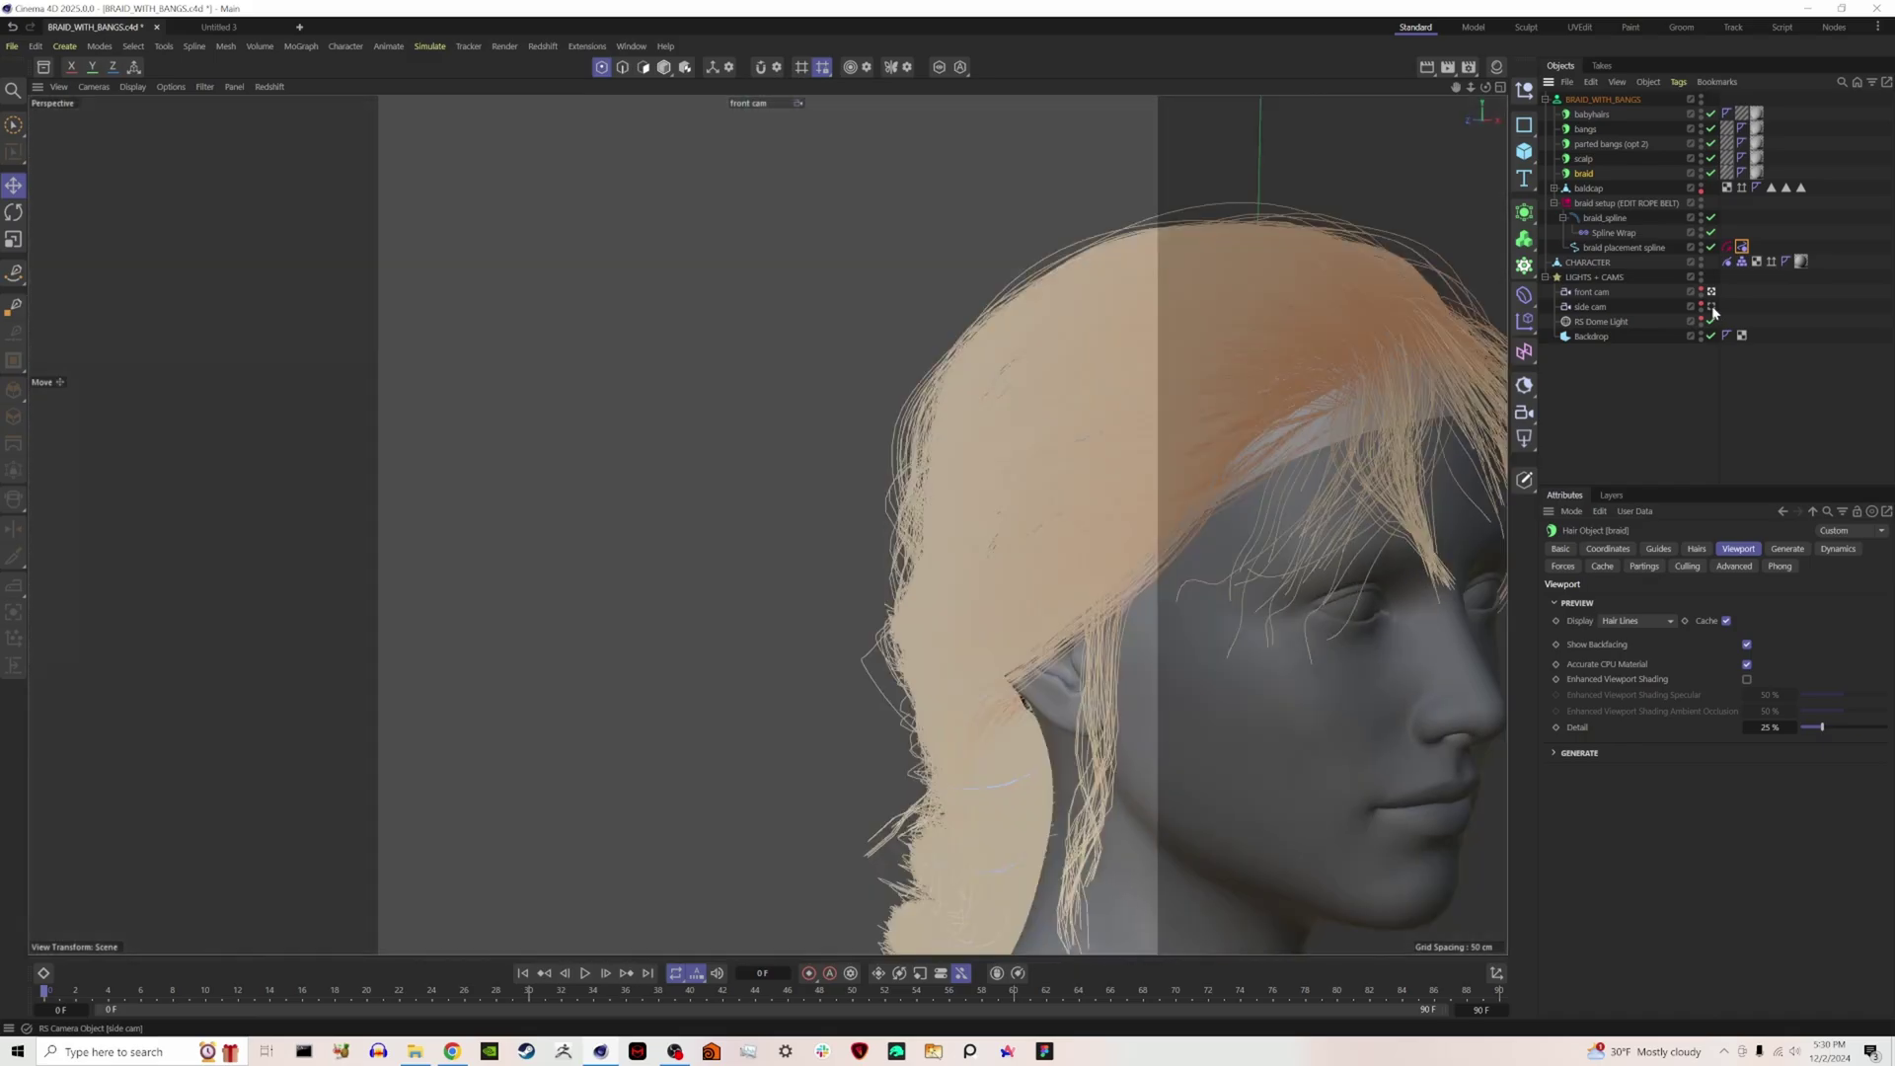
click(1600, 416)
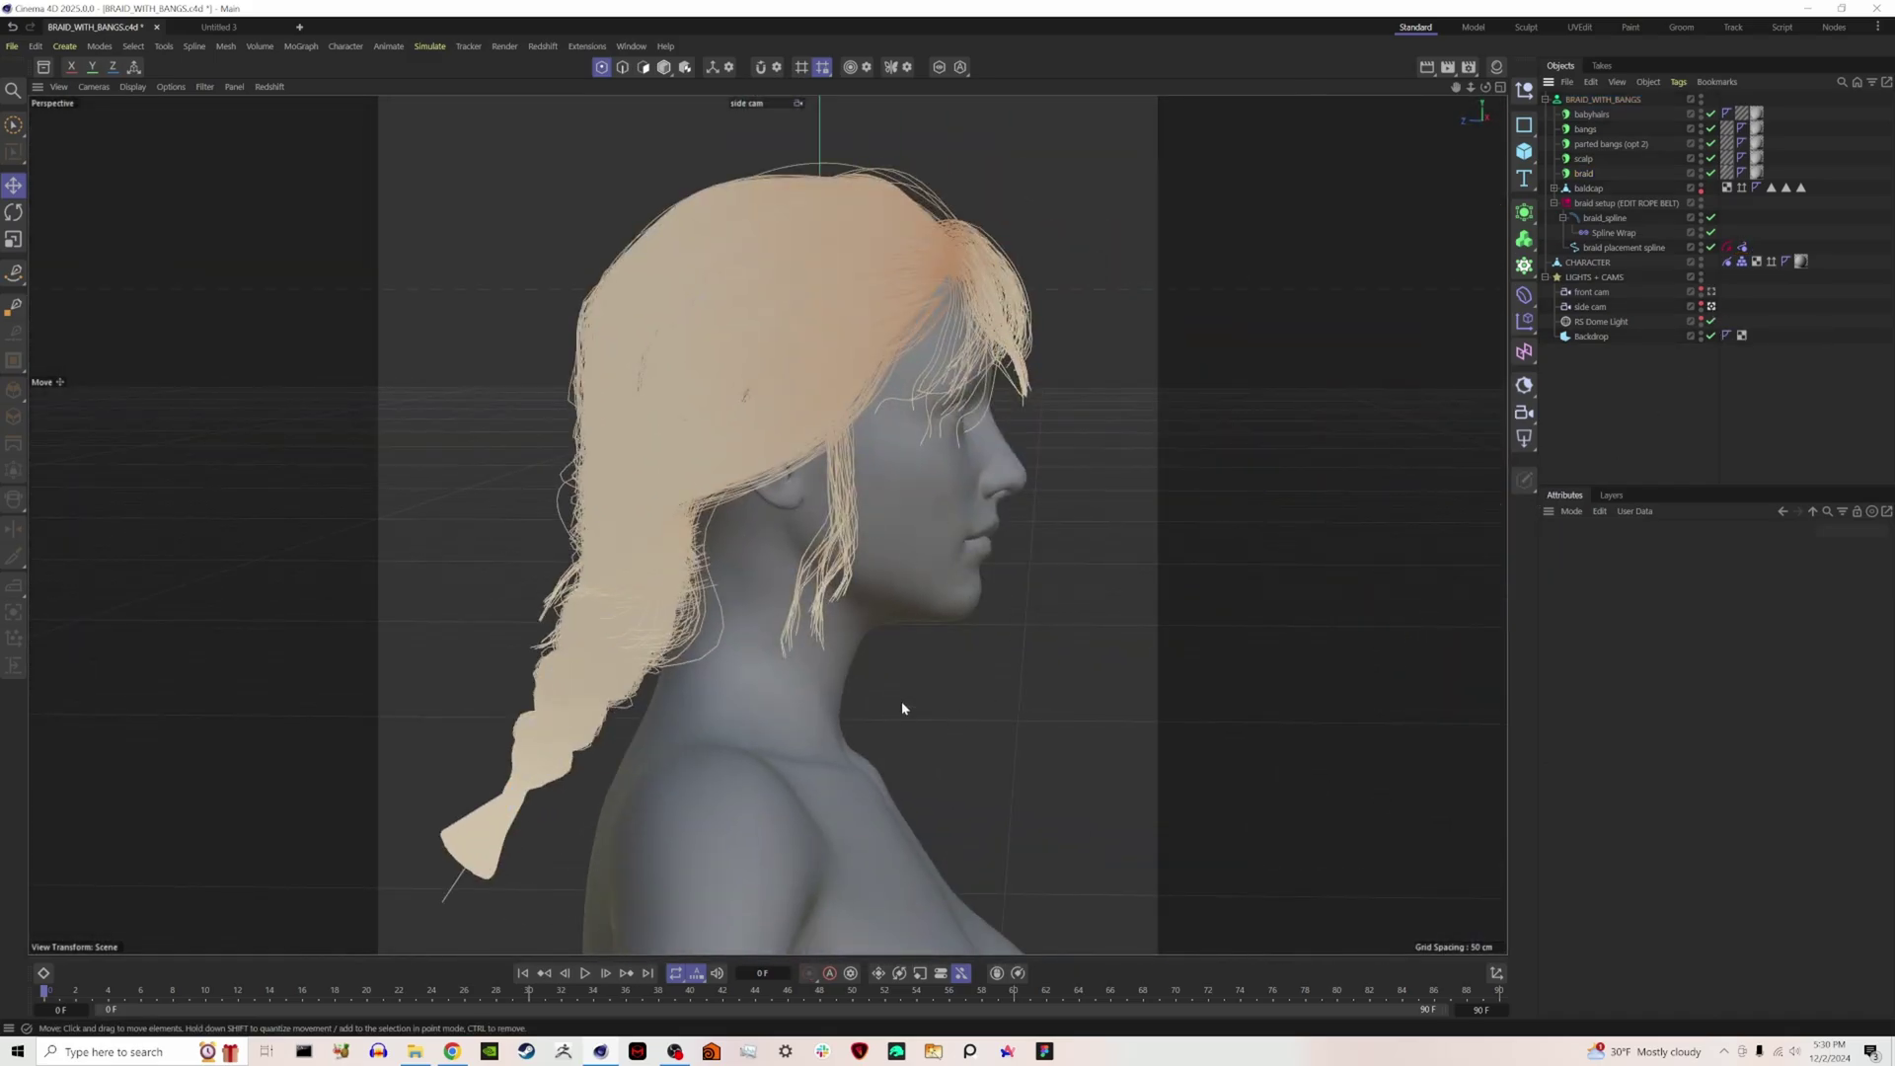
In the Untitled 3 project, add a default cube and hide the viewport grid.
click(210, 27)
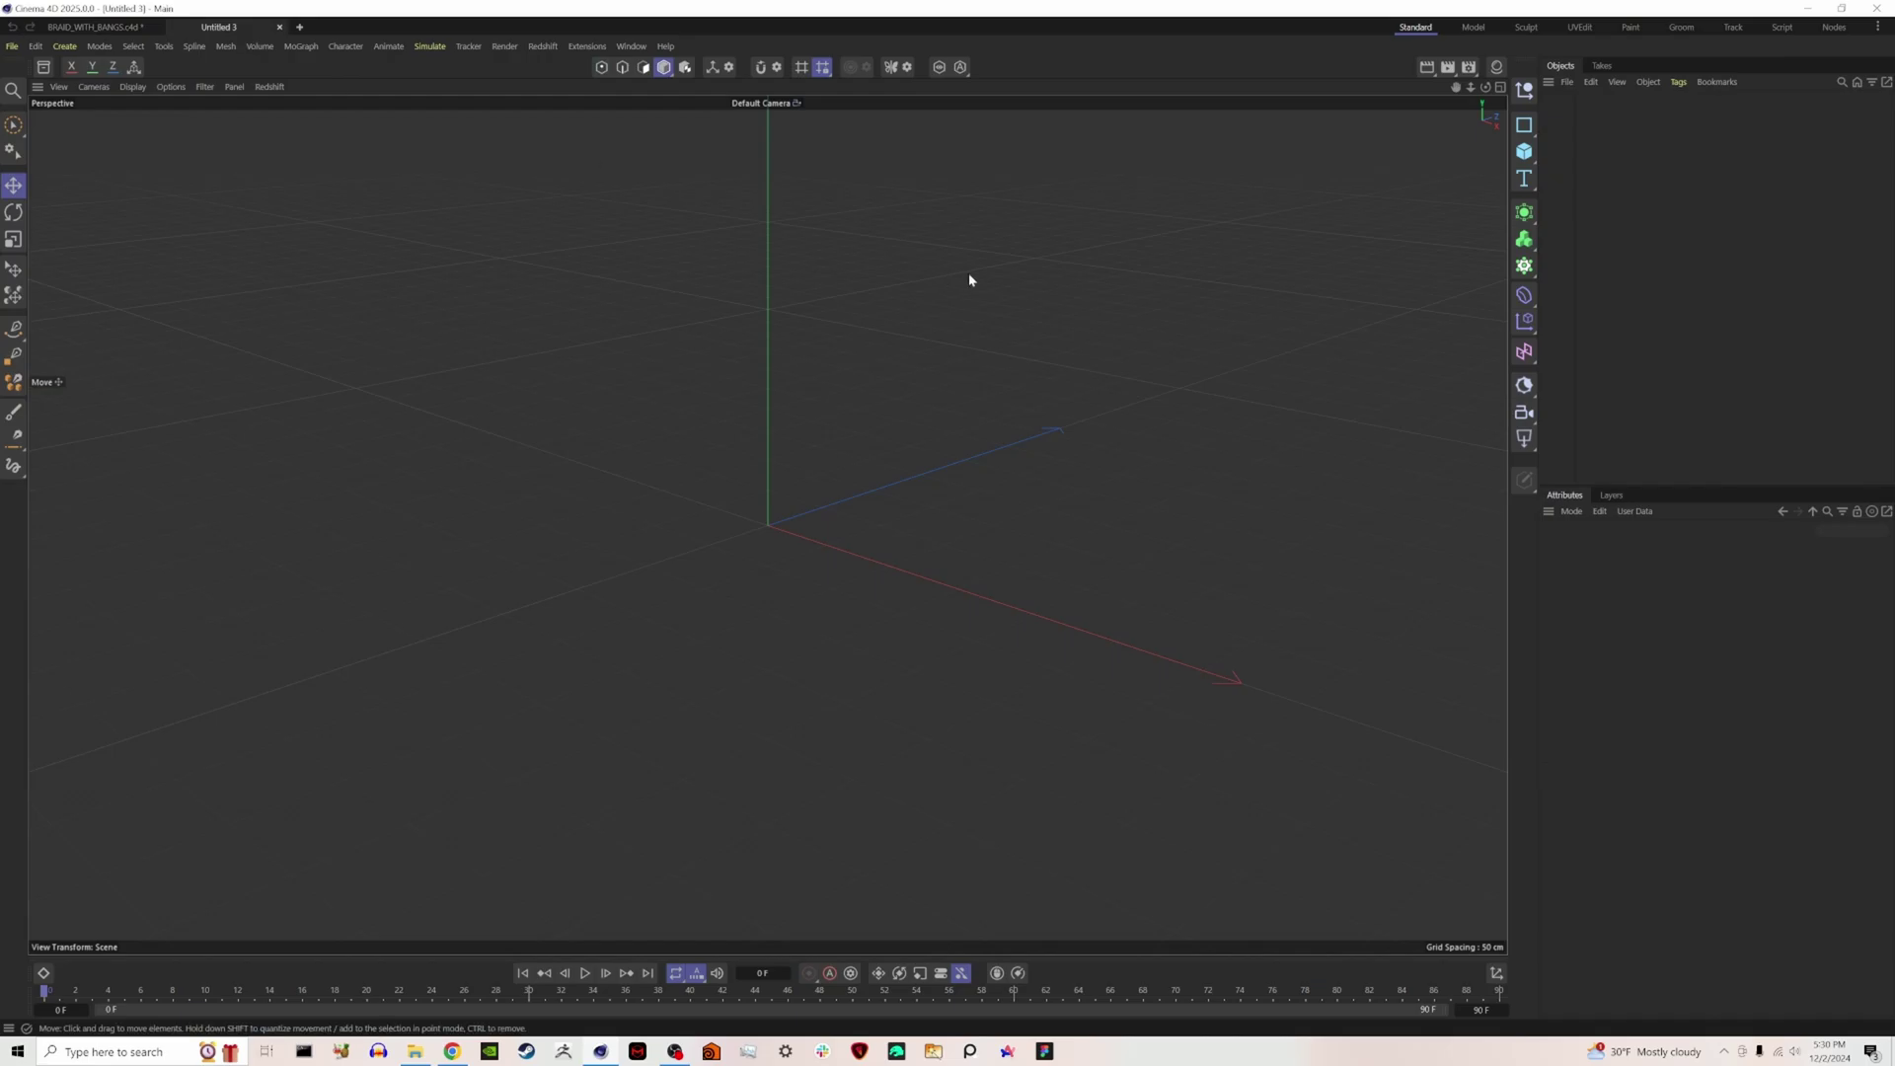
click(1524, 153)
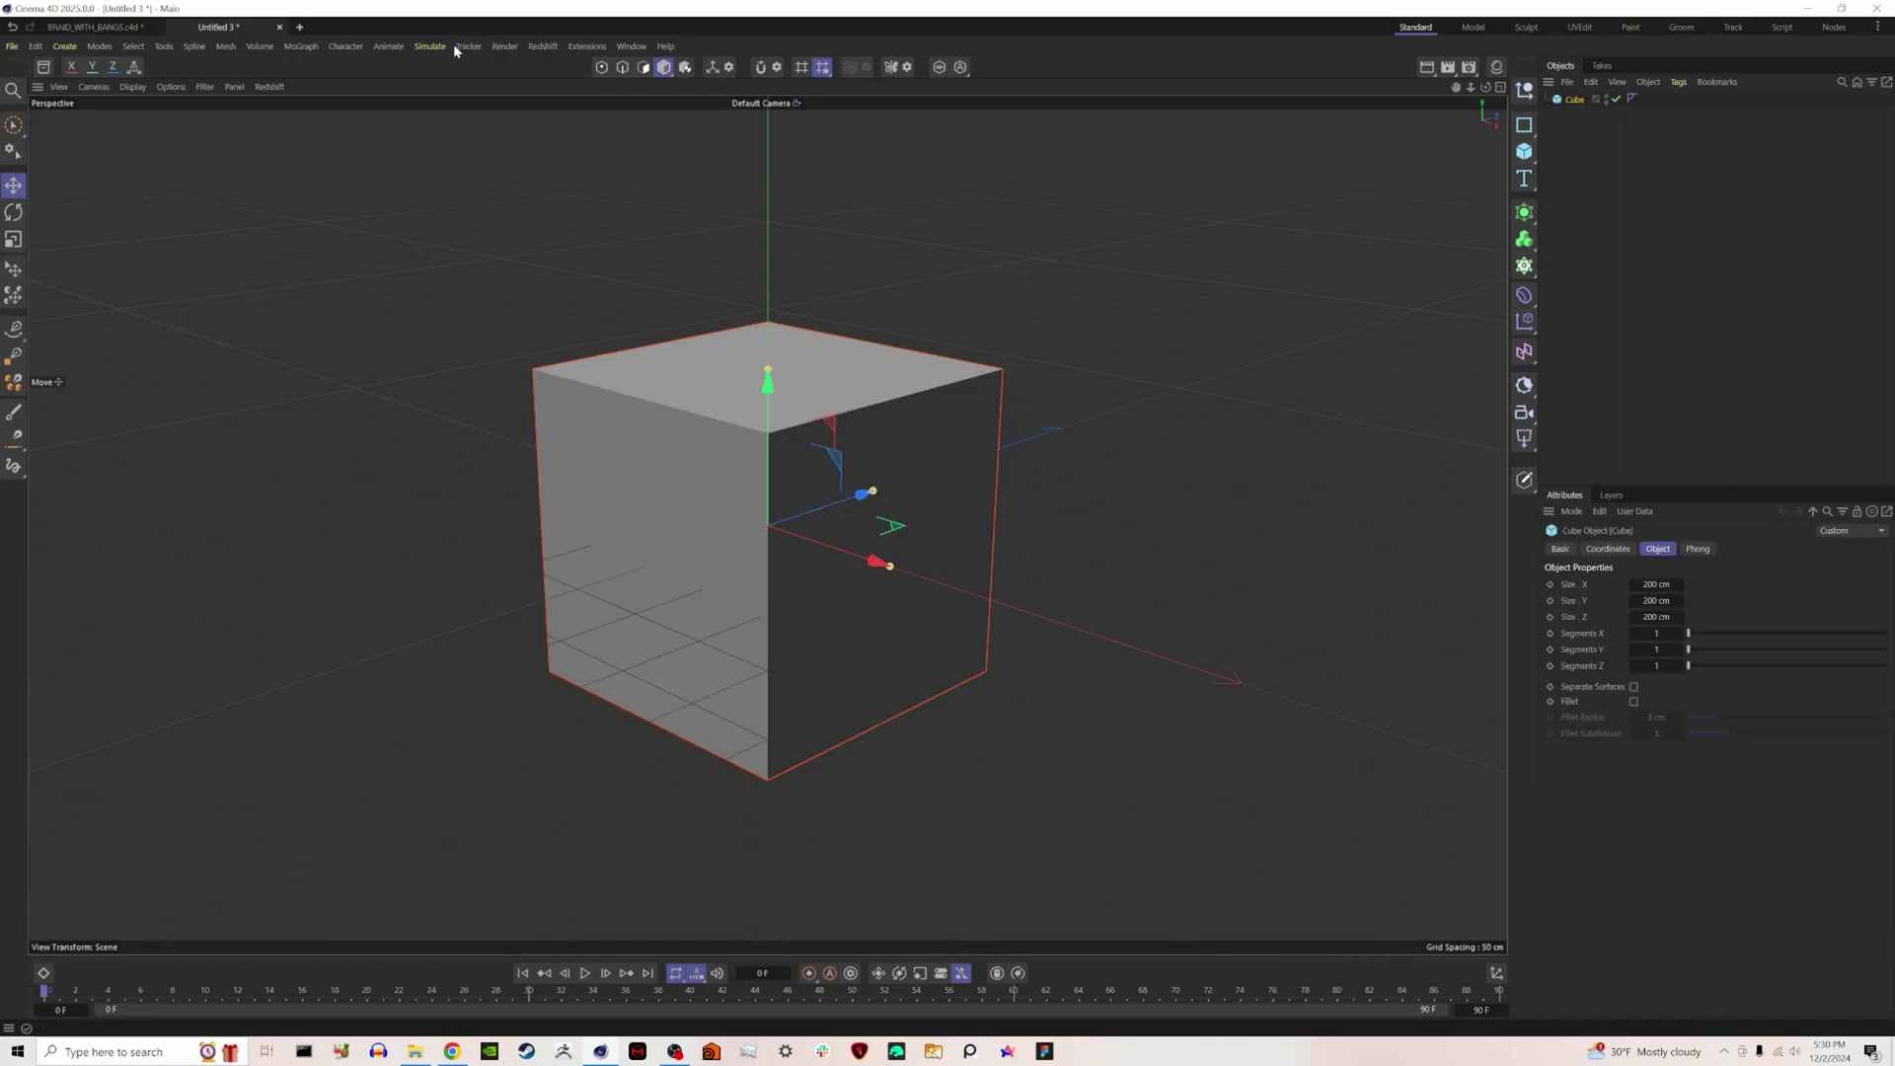
click(208, 85)
click(251, 186)
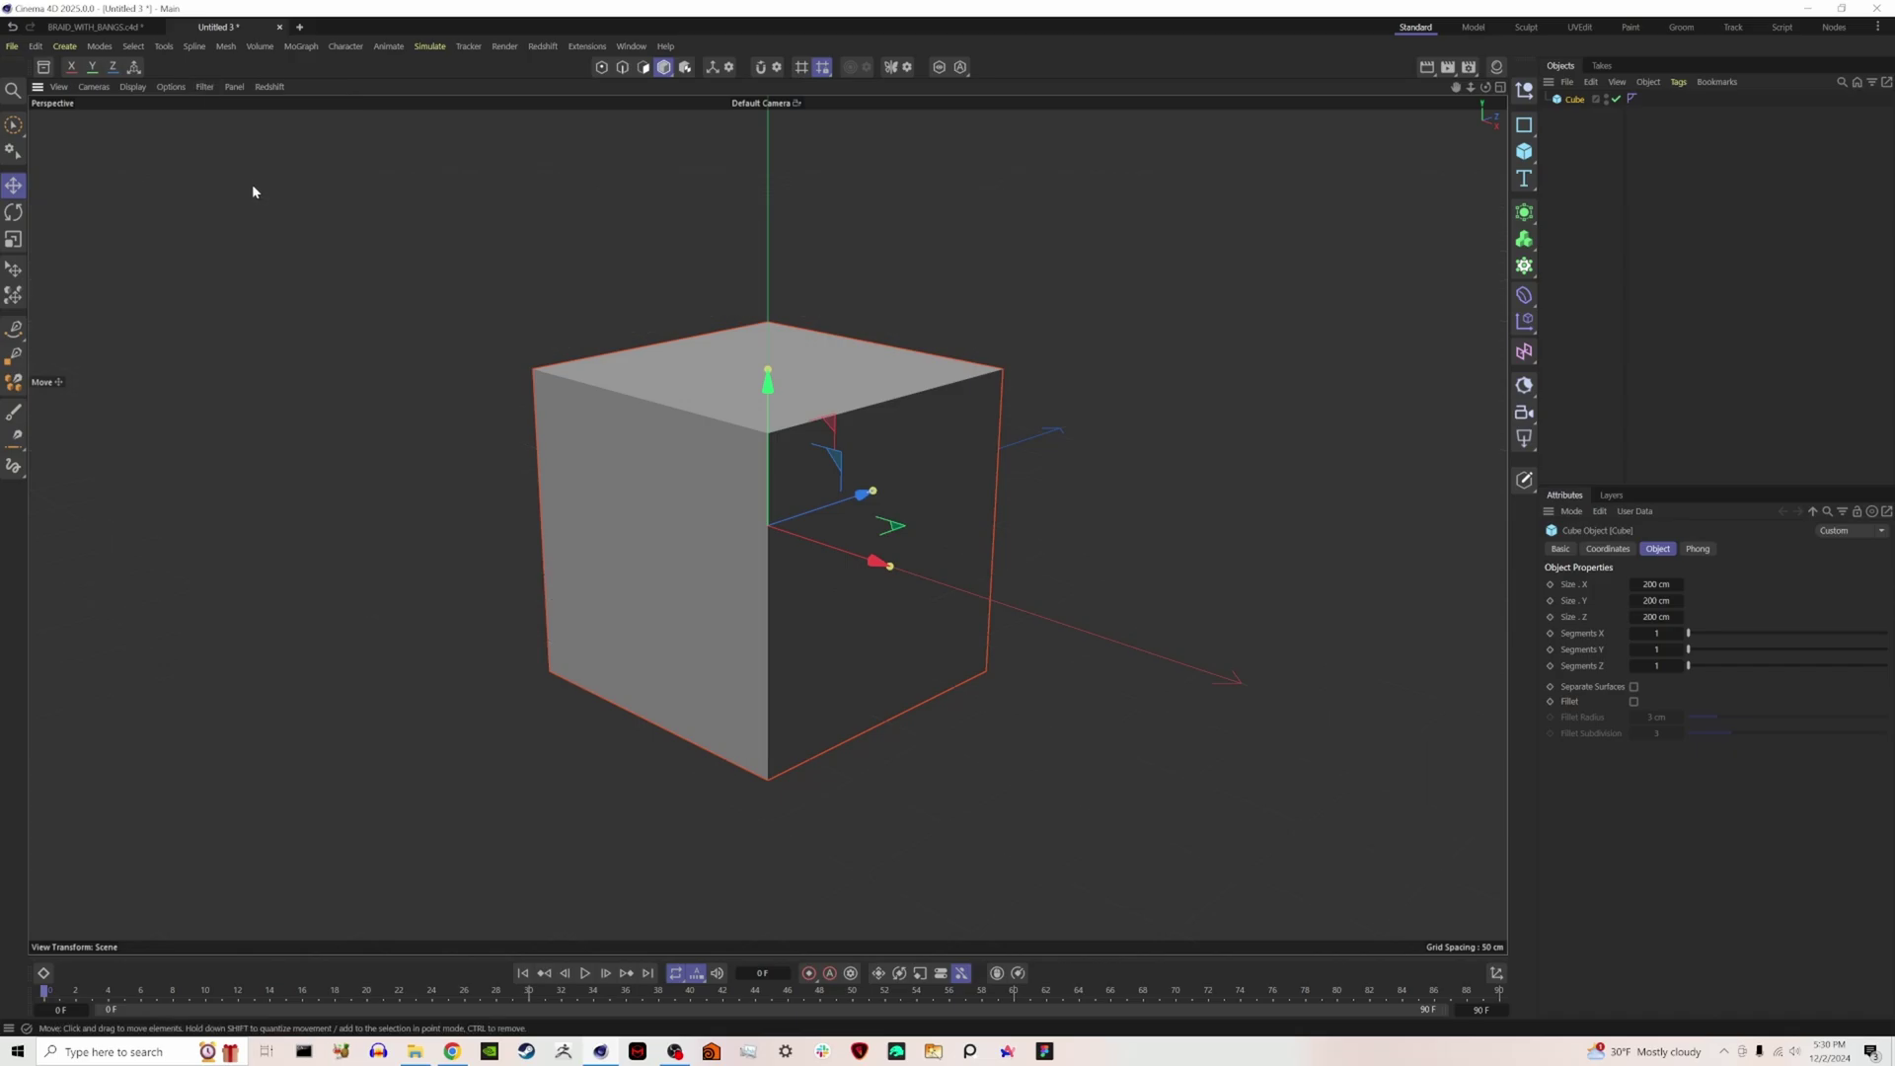
Add a Reeper 3.2 object and a Reeper 3.2 SE object, and disable both.
click(544, 48)
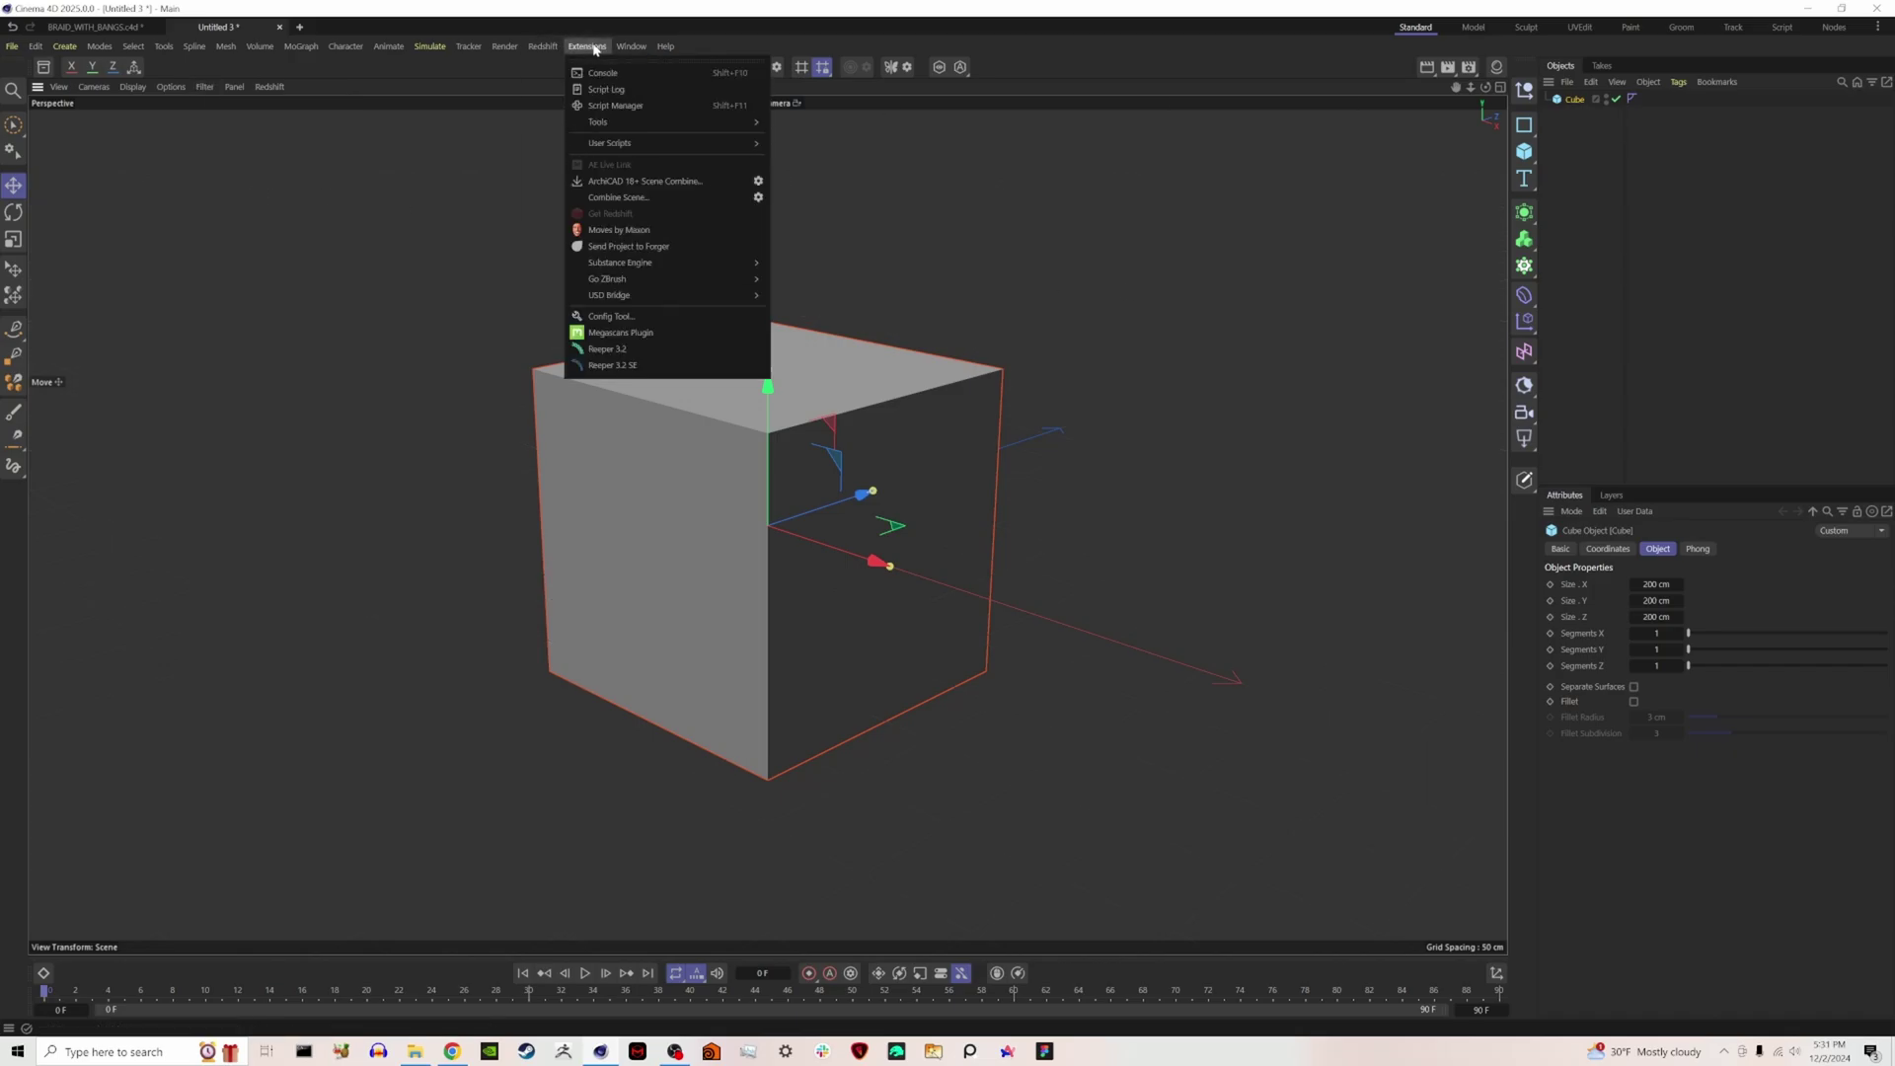
click(635, 349)
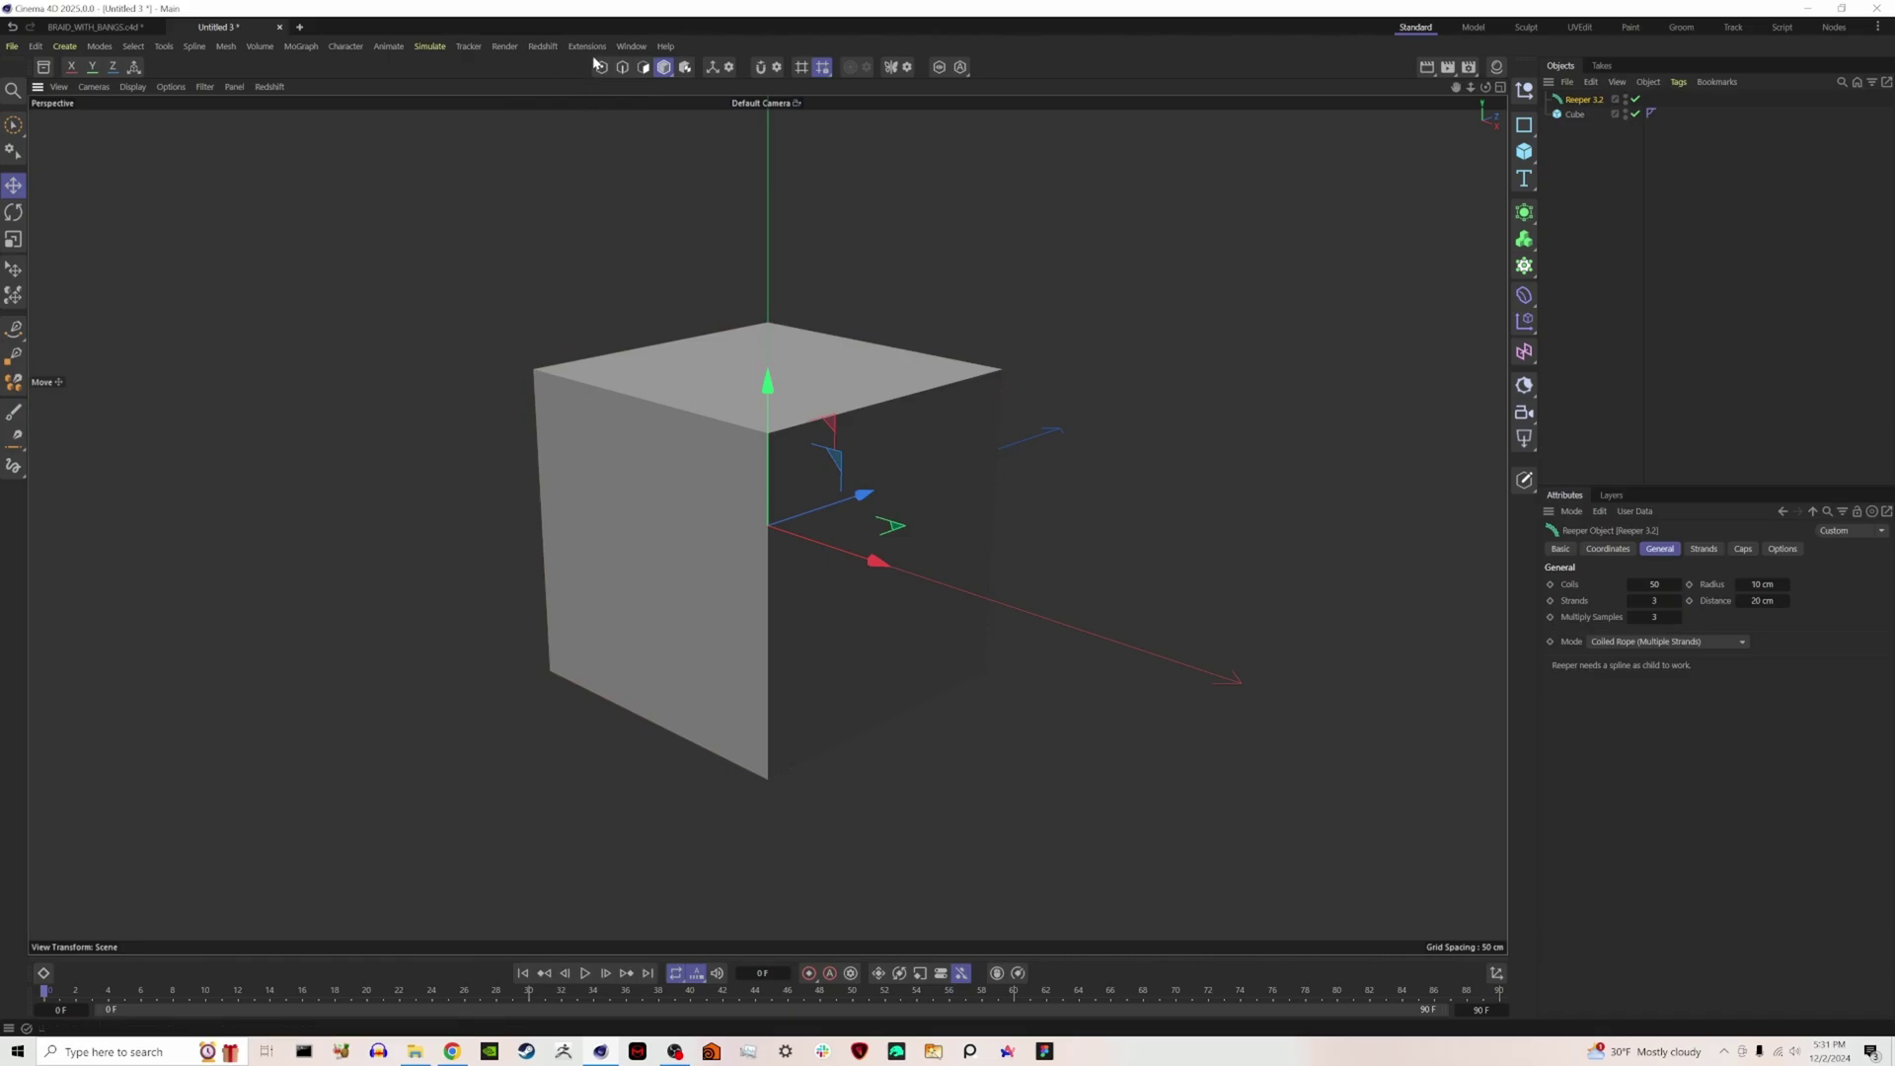
click(586, 47)
click(632, 366)
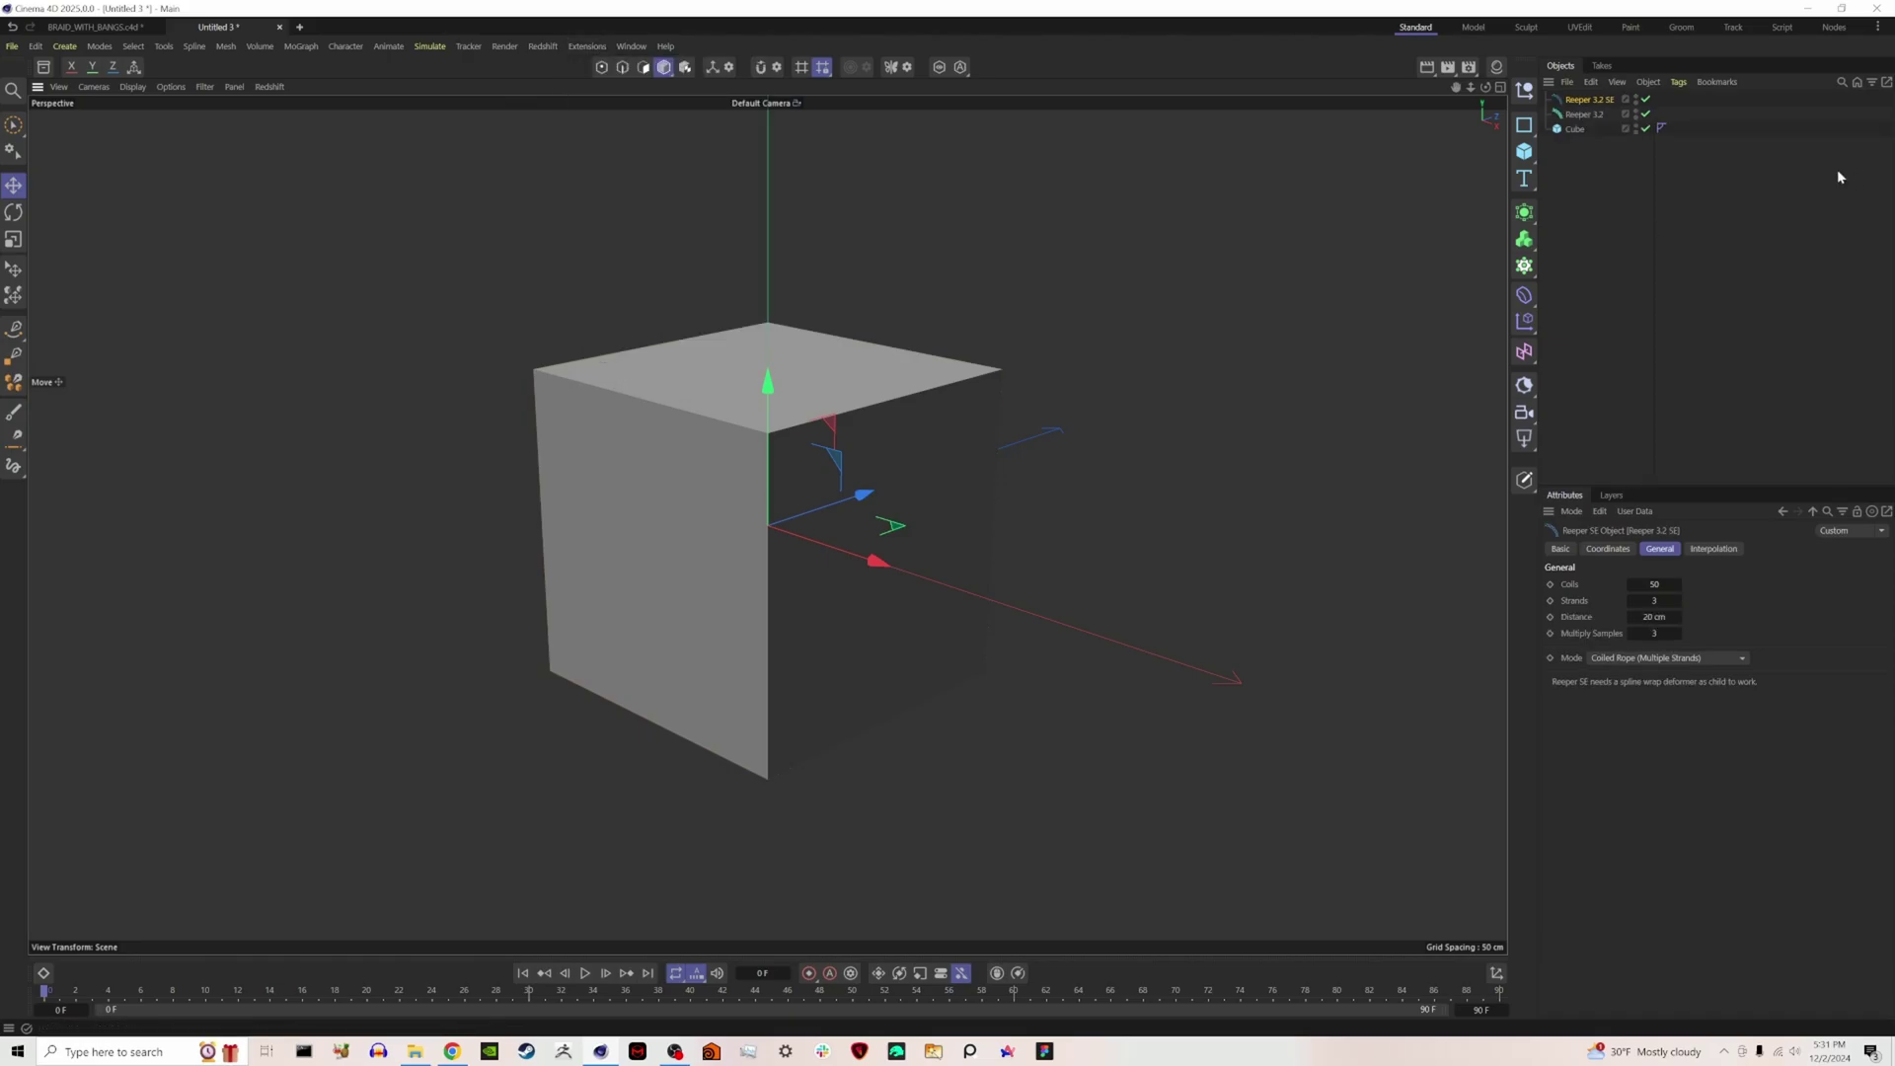
click(1602, 253)
Add an empty spline object and activate the Sketch tool for freehand spline drawing.
click(1521, 135)
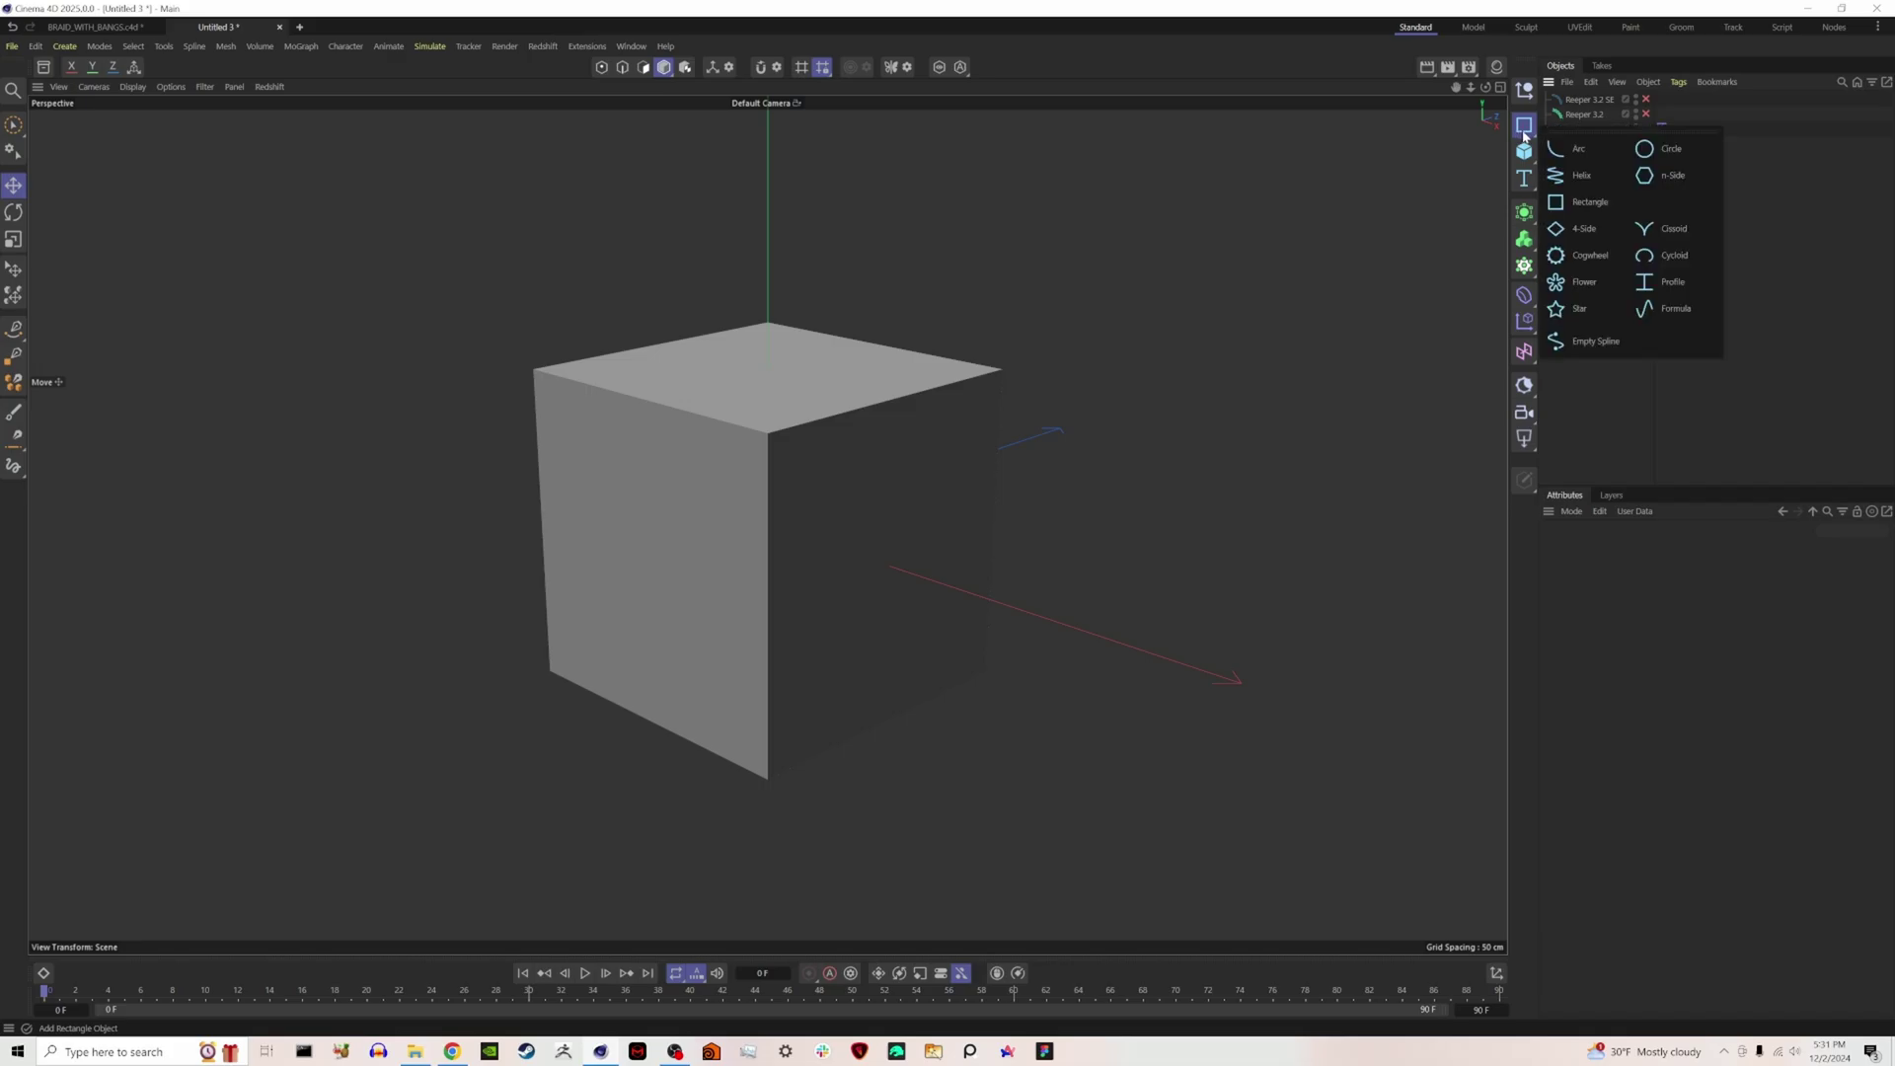
click(1614, 342)
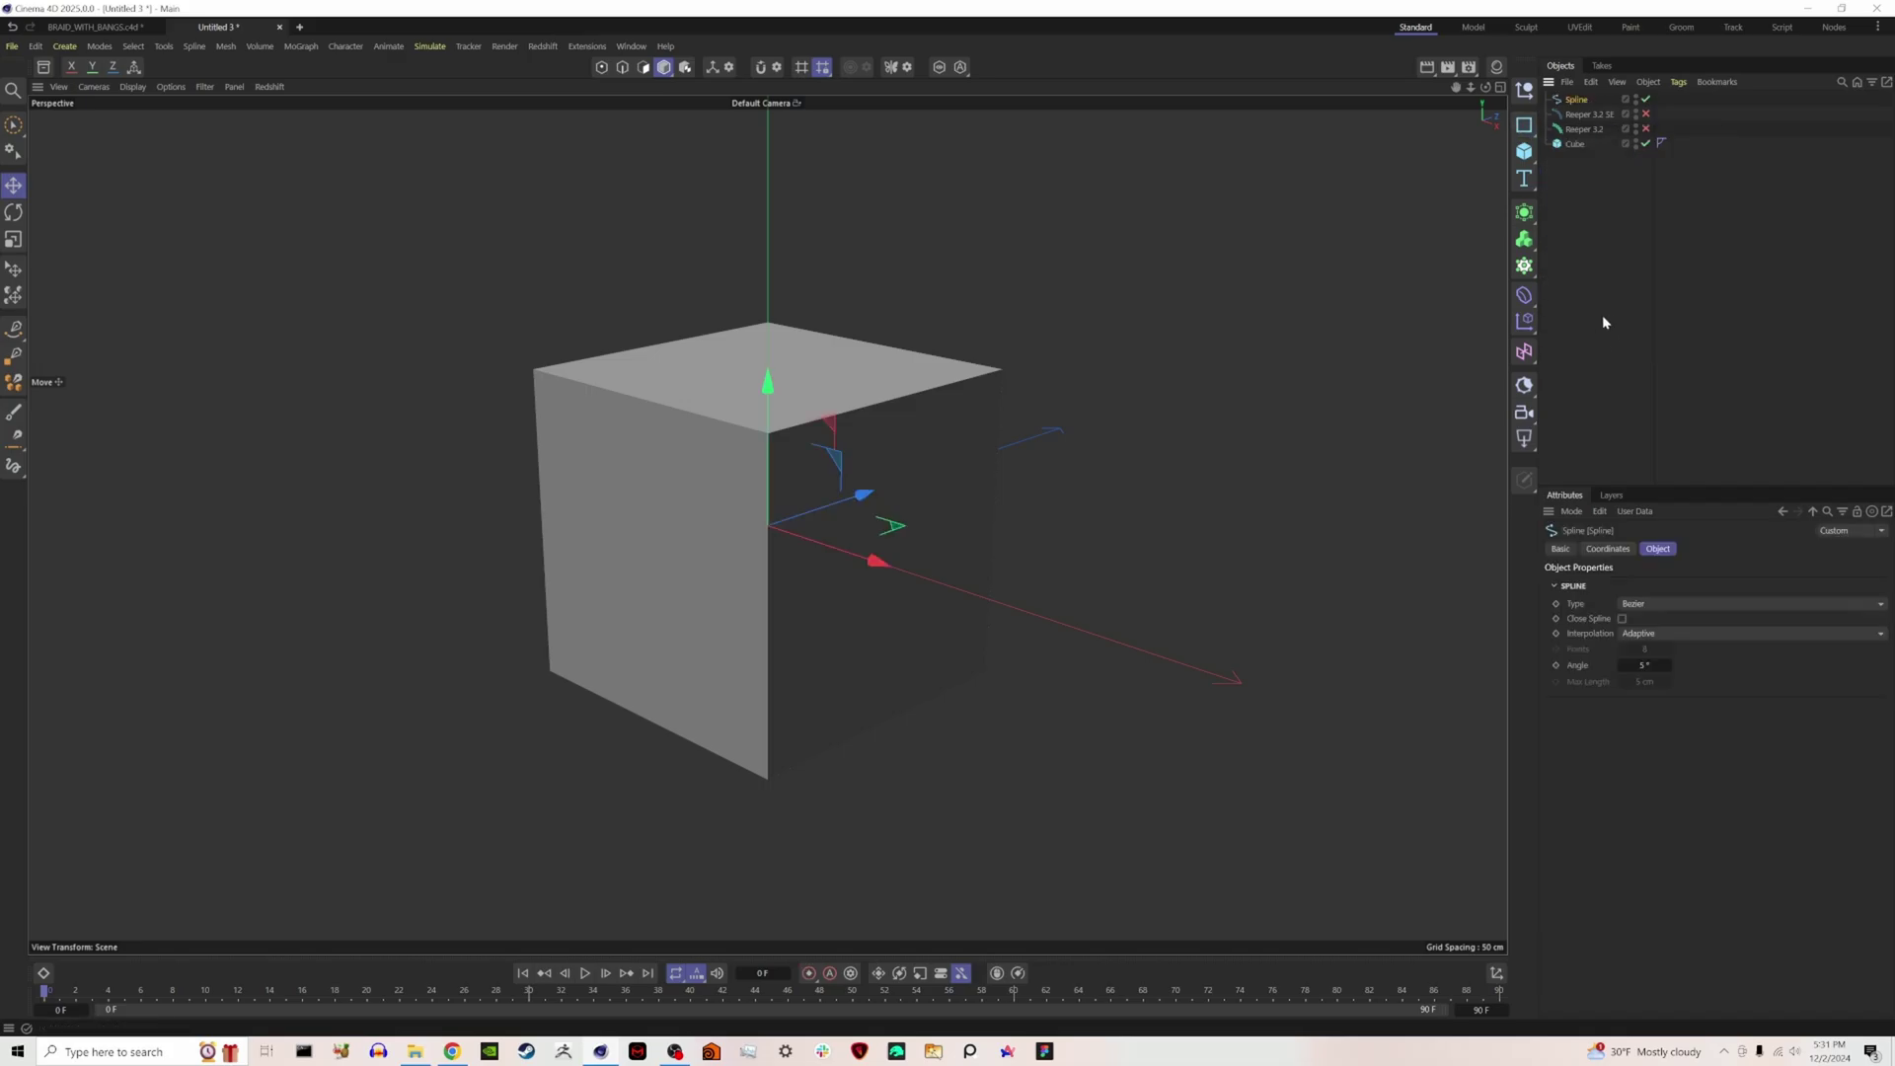
click(8, 336)
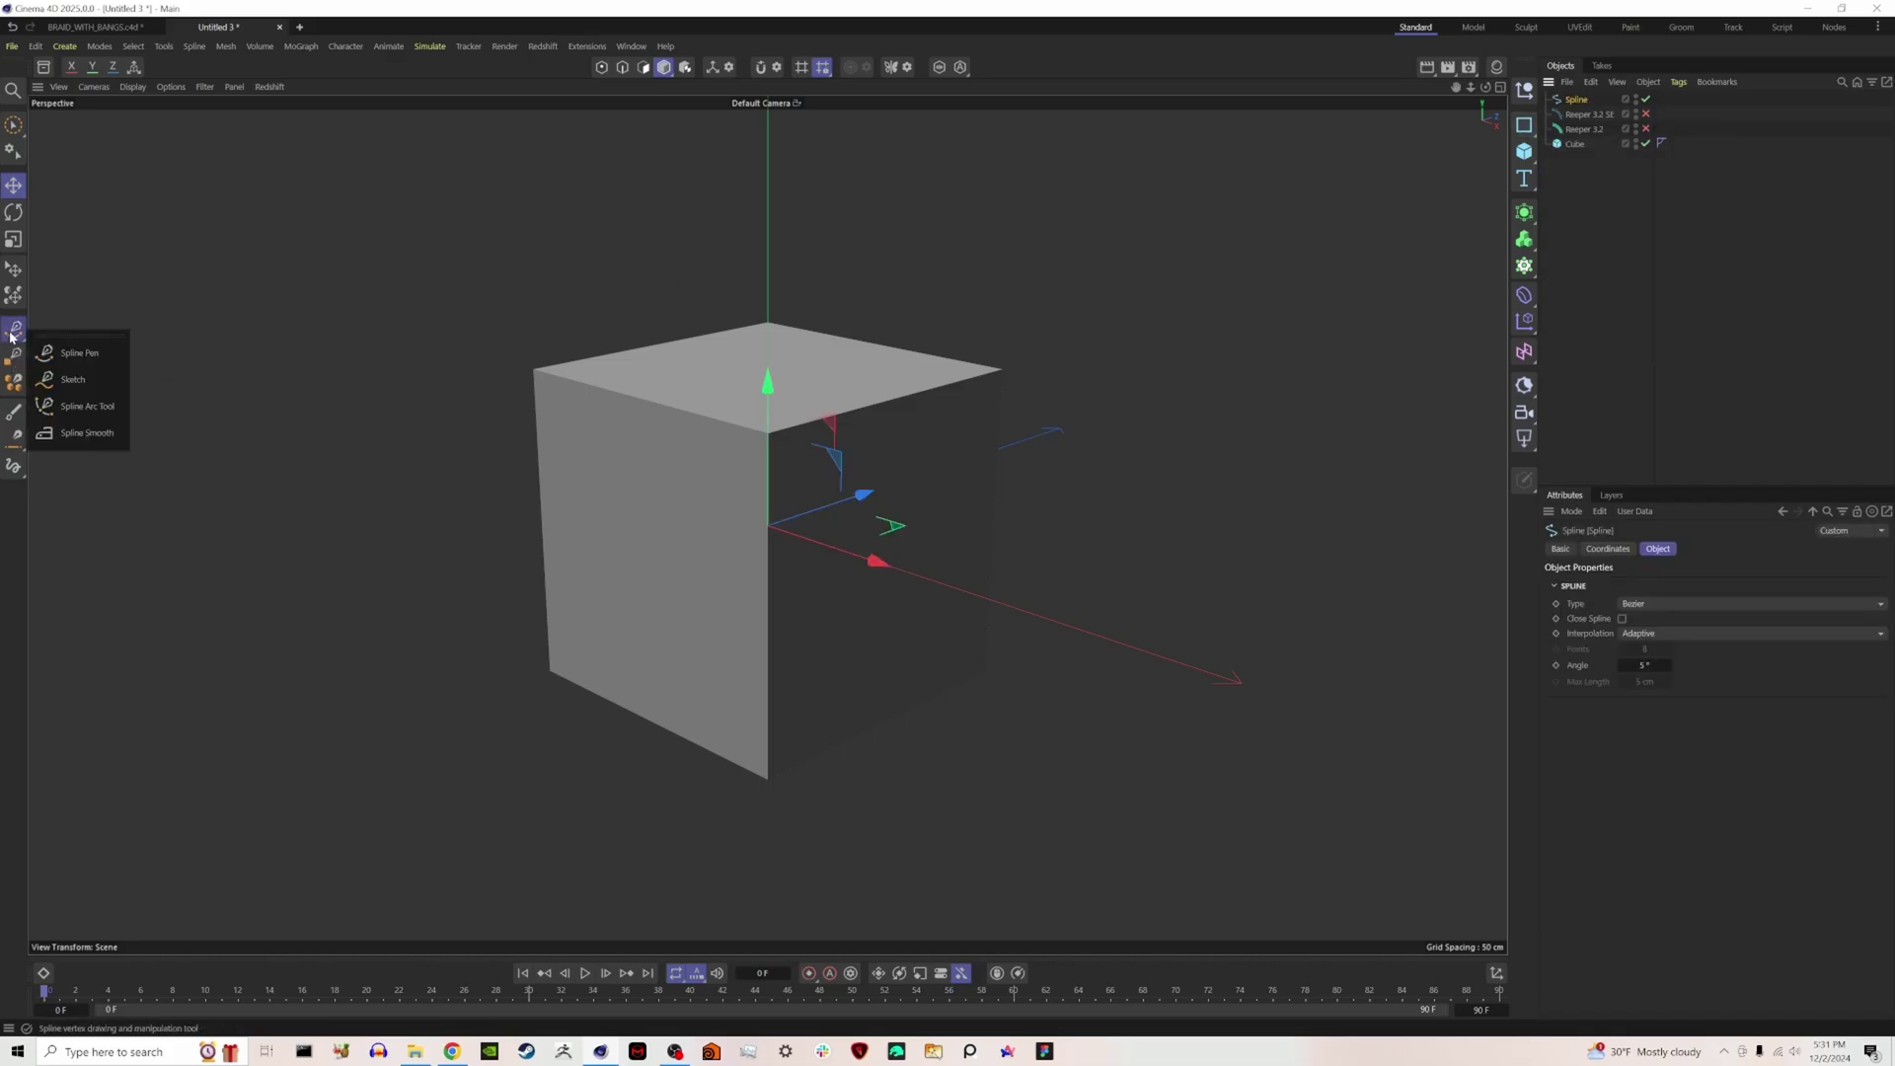
click(60, 383)
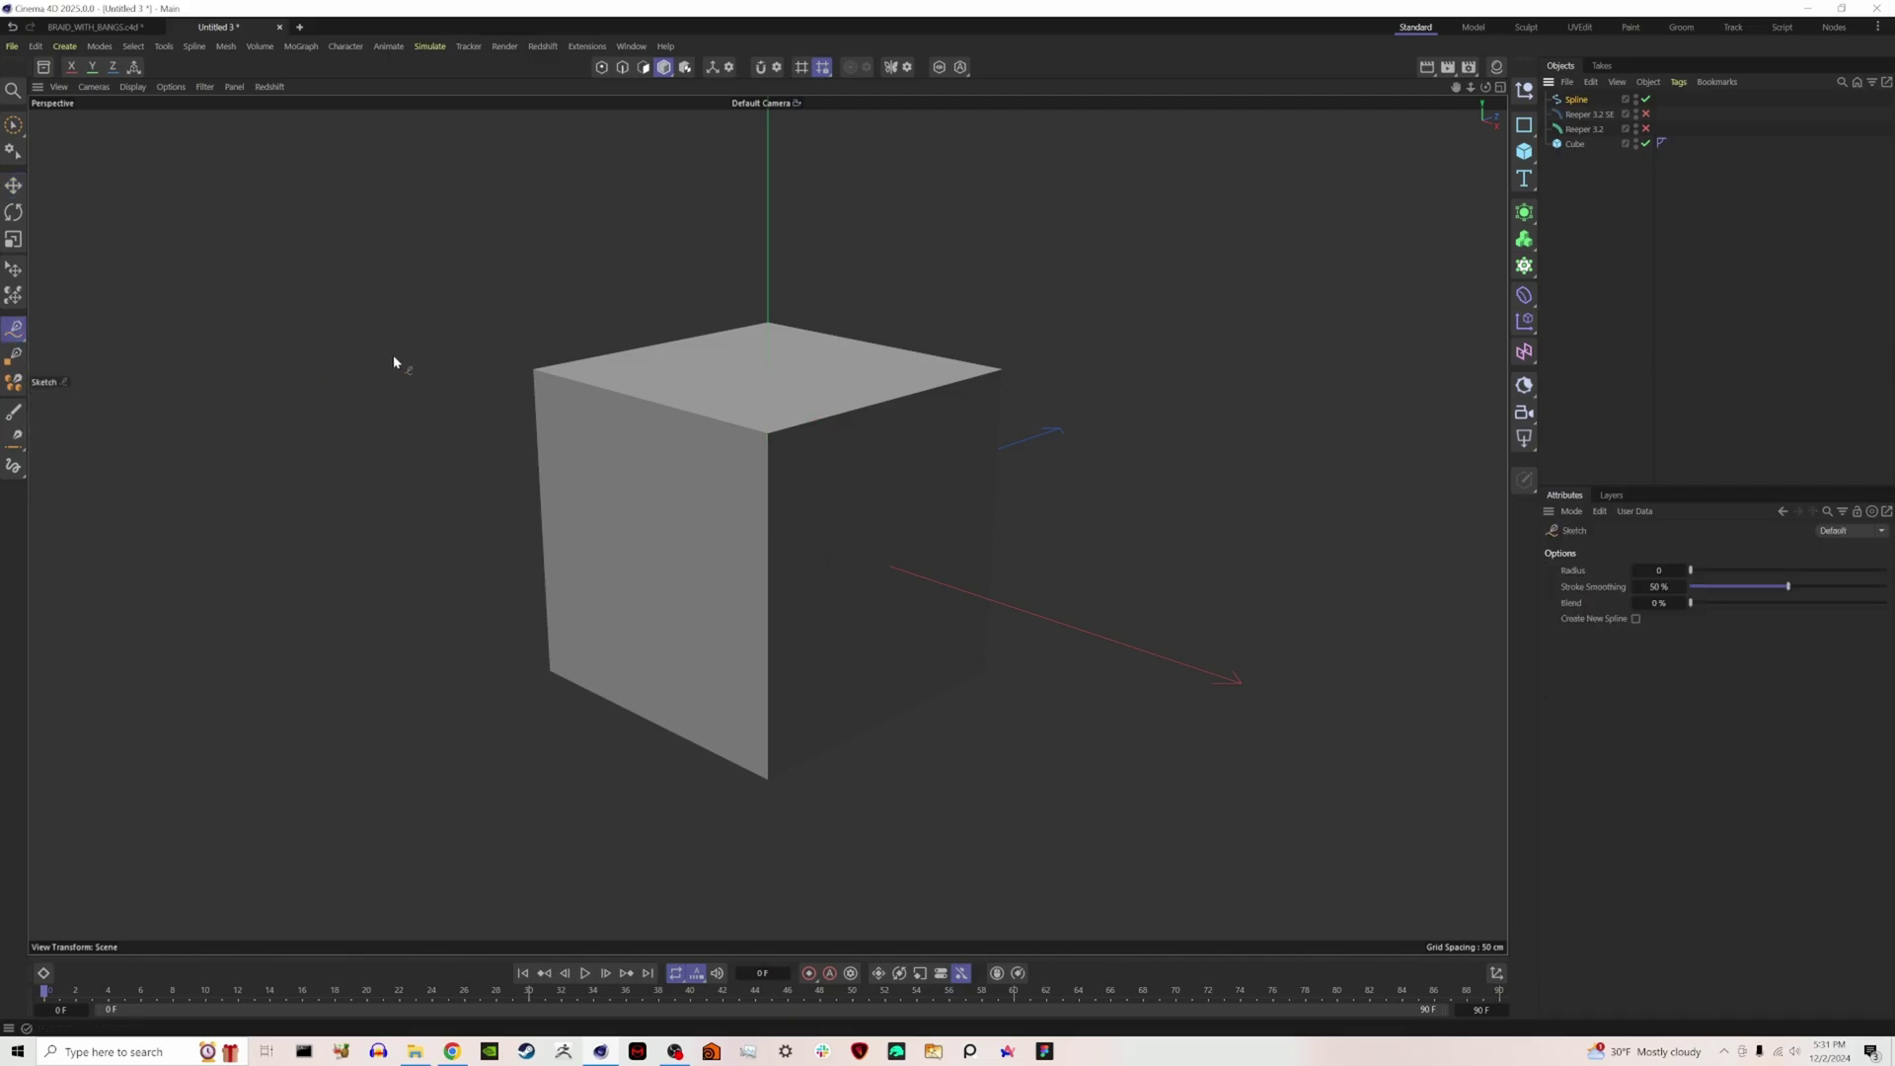
Enable snapping and toggle the Point option in the snap settings.
click(777, 68)
drag(779, 72, 1015, 85)
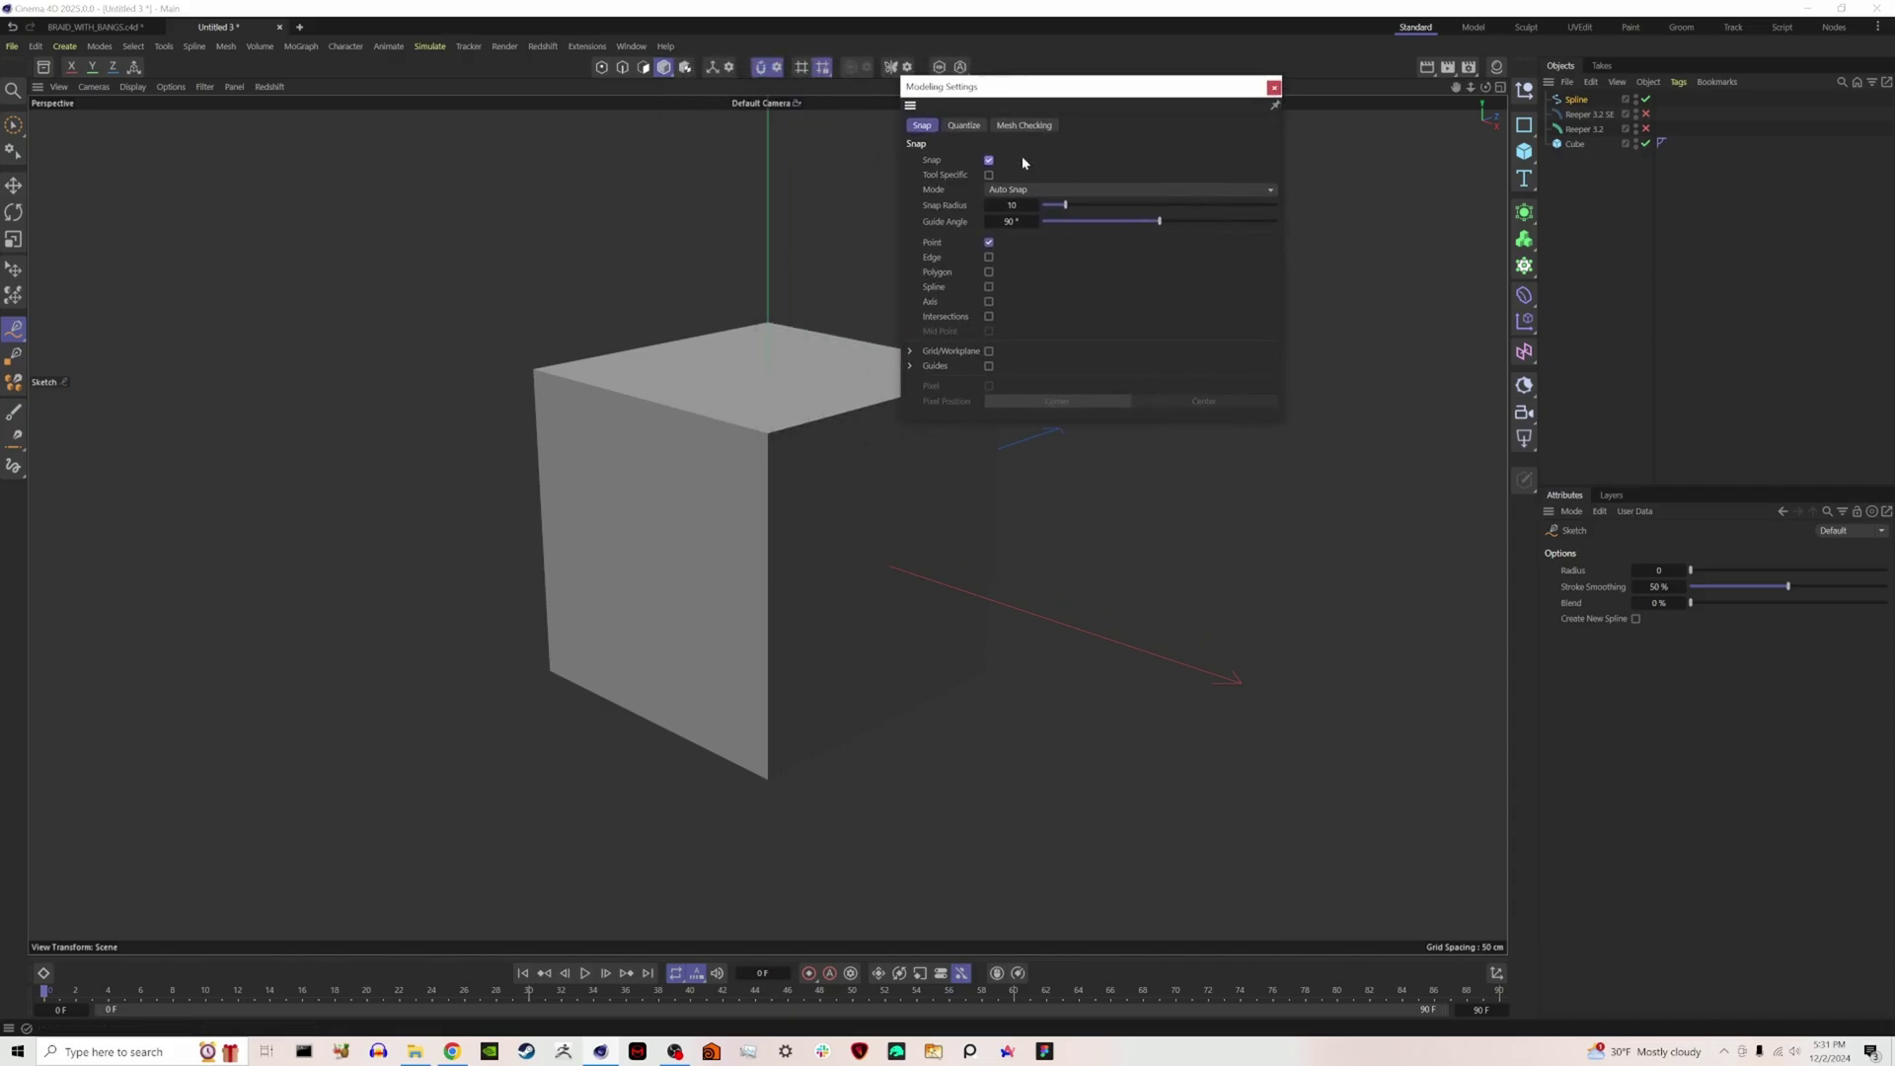
click(988, 243)
click(1272, 88)
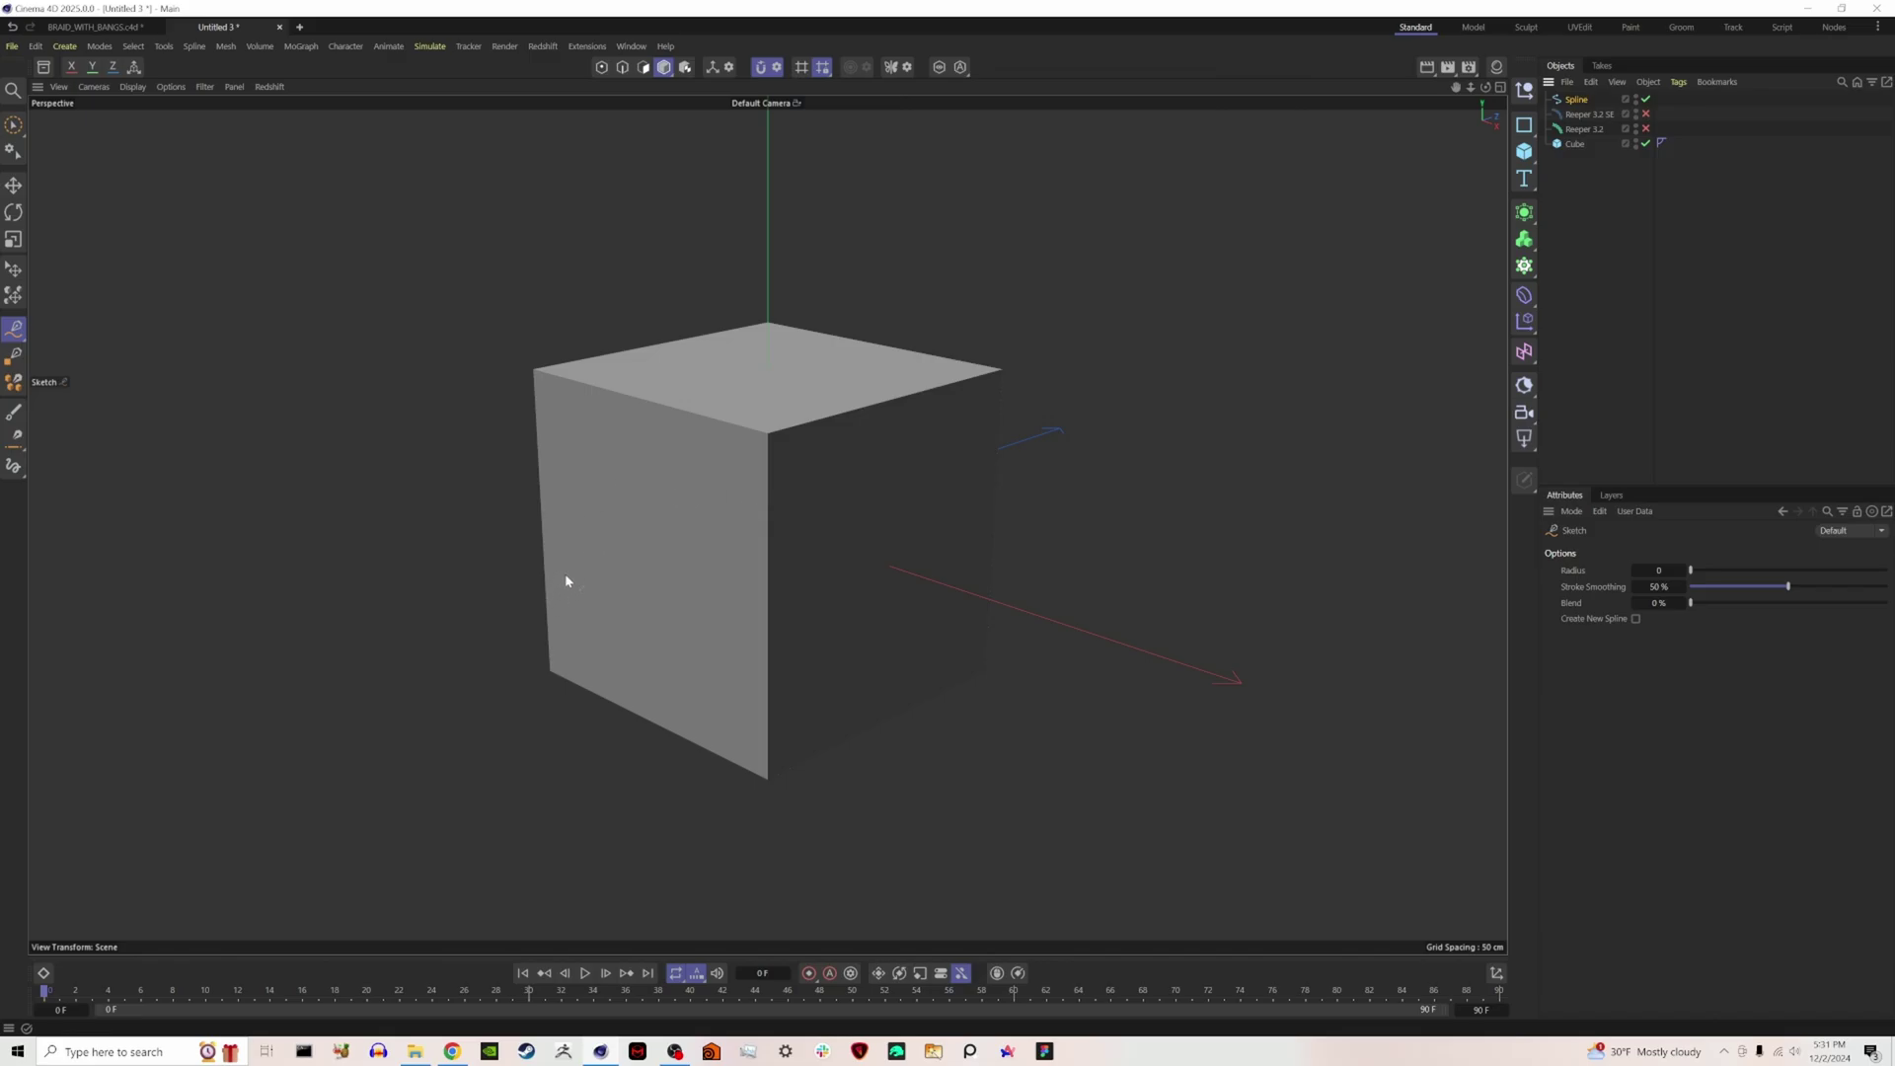
Sketch a winding freehand spline over the cube's side and top faces, ending in a spiral on the darker face.
mouse_move(554, 583)
mouse_down()
mouse_move(593, 613)
mouse_move(625, 504)
mouse_move(832, 367)
mouse_move(832, 524)
mouse_move(954, 584)
mouse_move(896, 573)
mouse_move(932, 580)
mouse_up()
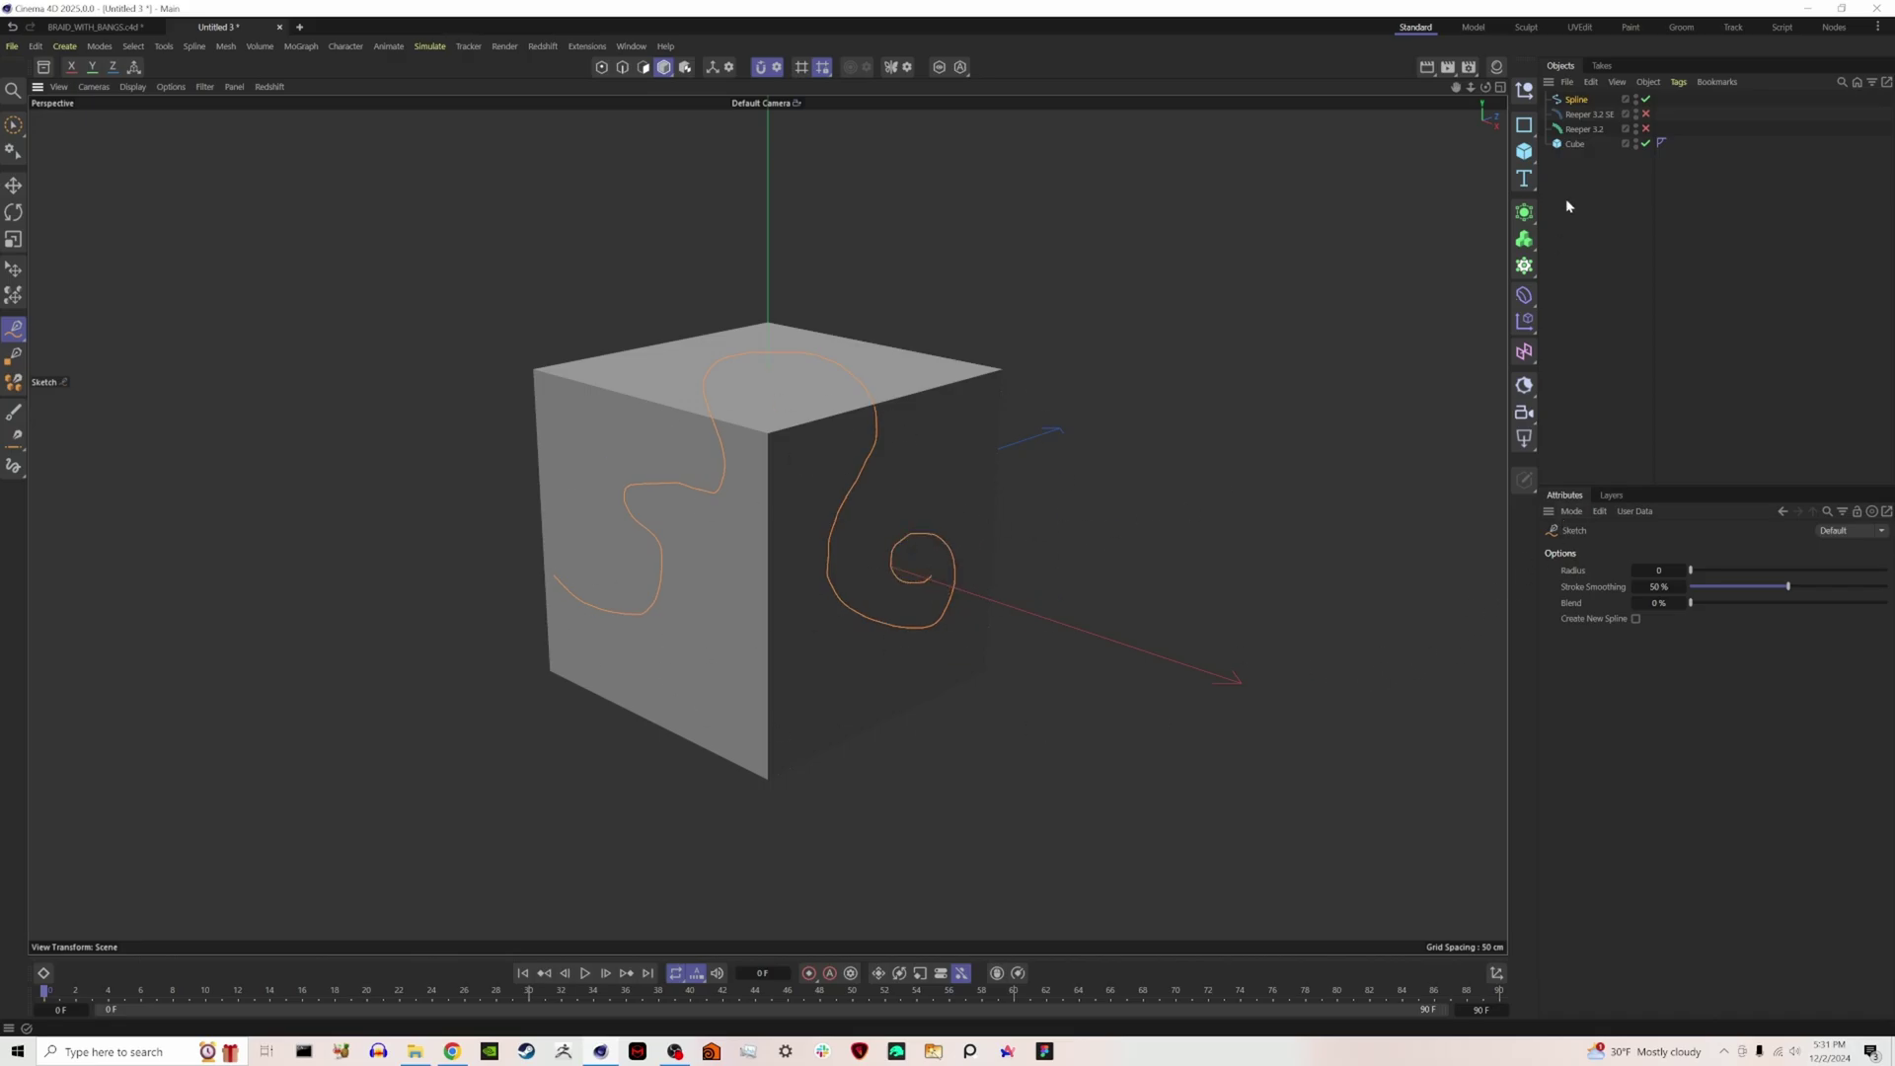
drag(1486, 87, 1190, 61)
alt+drag(767, 524, 767, 524)
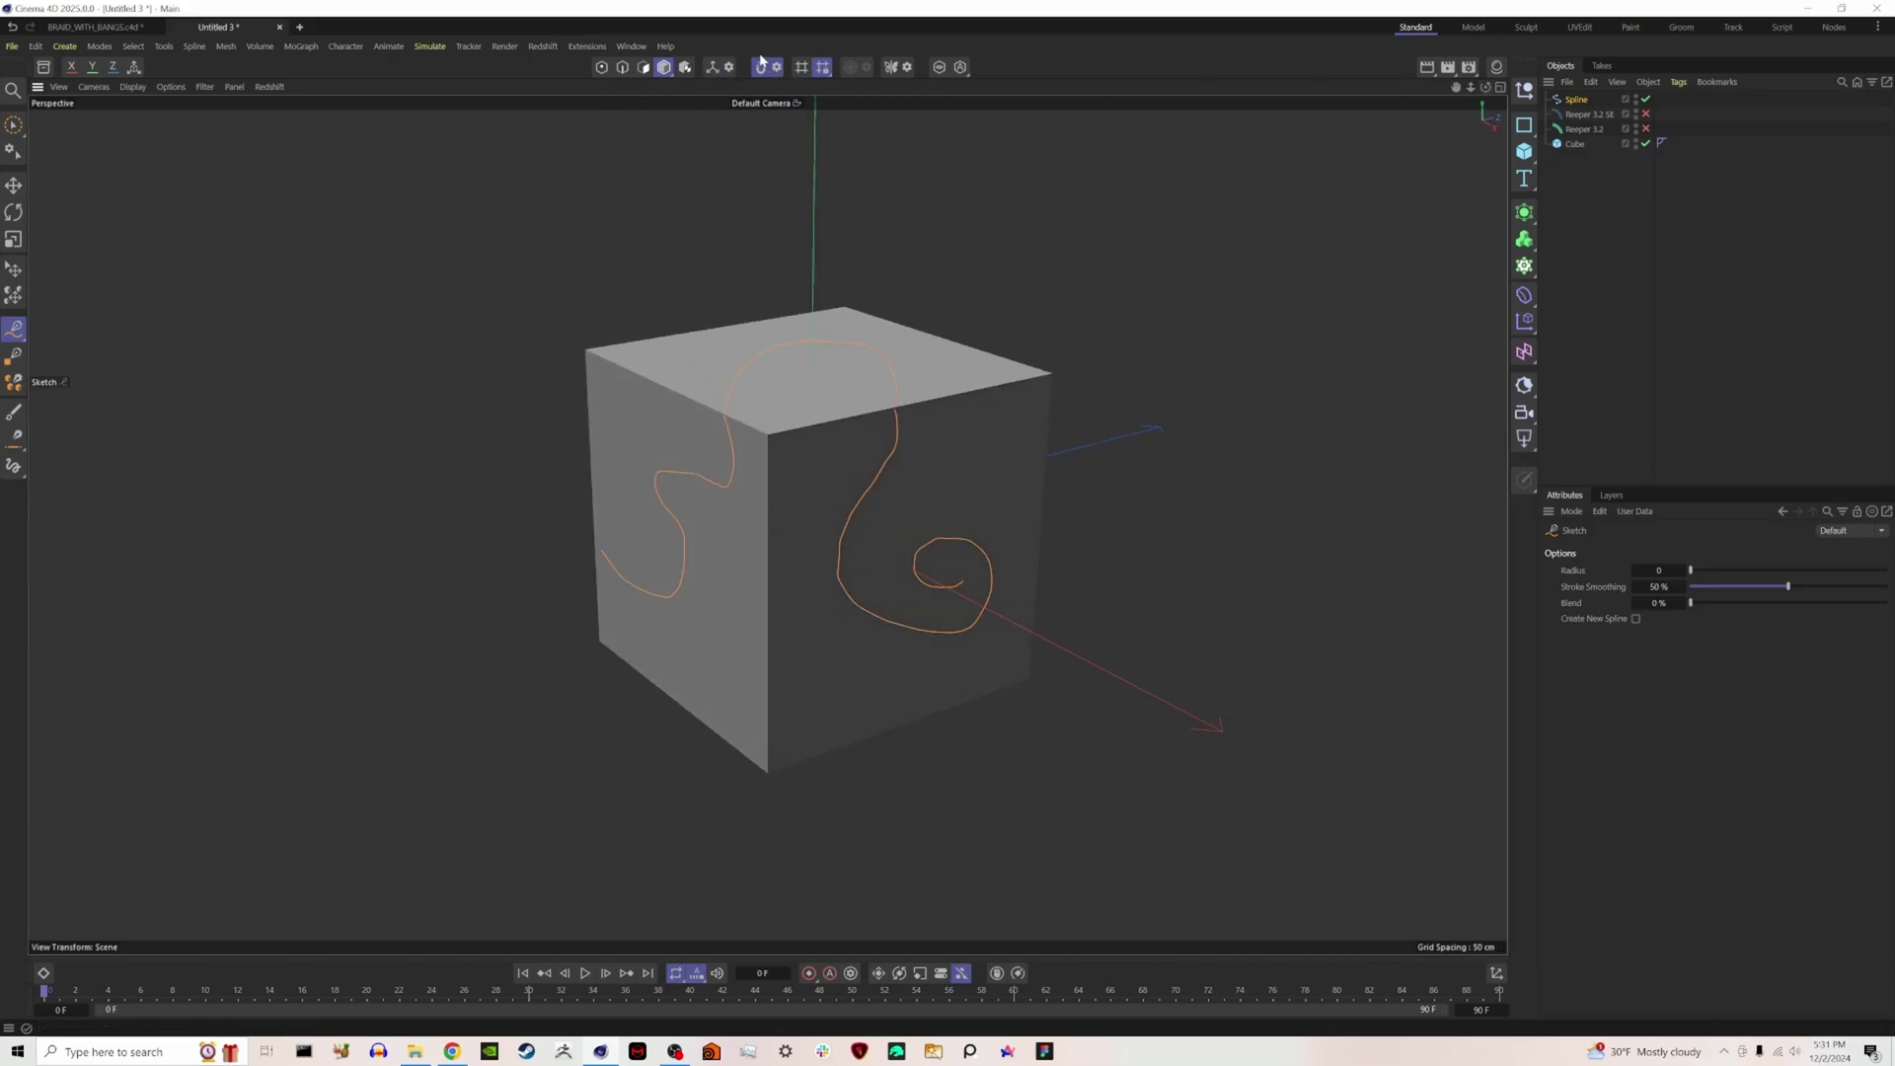
Rename the sketched spline to base_spline and move it below the two Reeper objects, directly above the cube.
double_click(1577, 99)
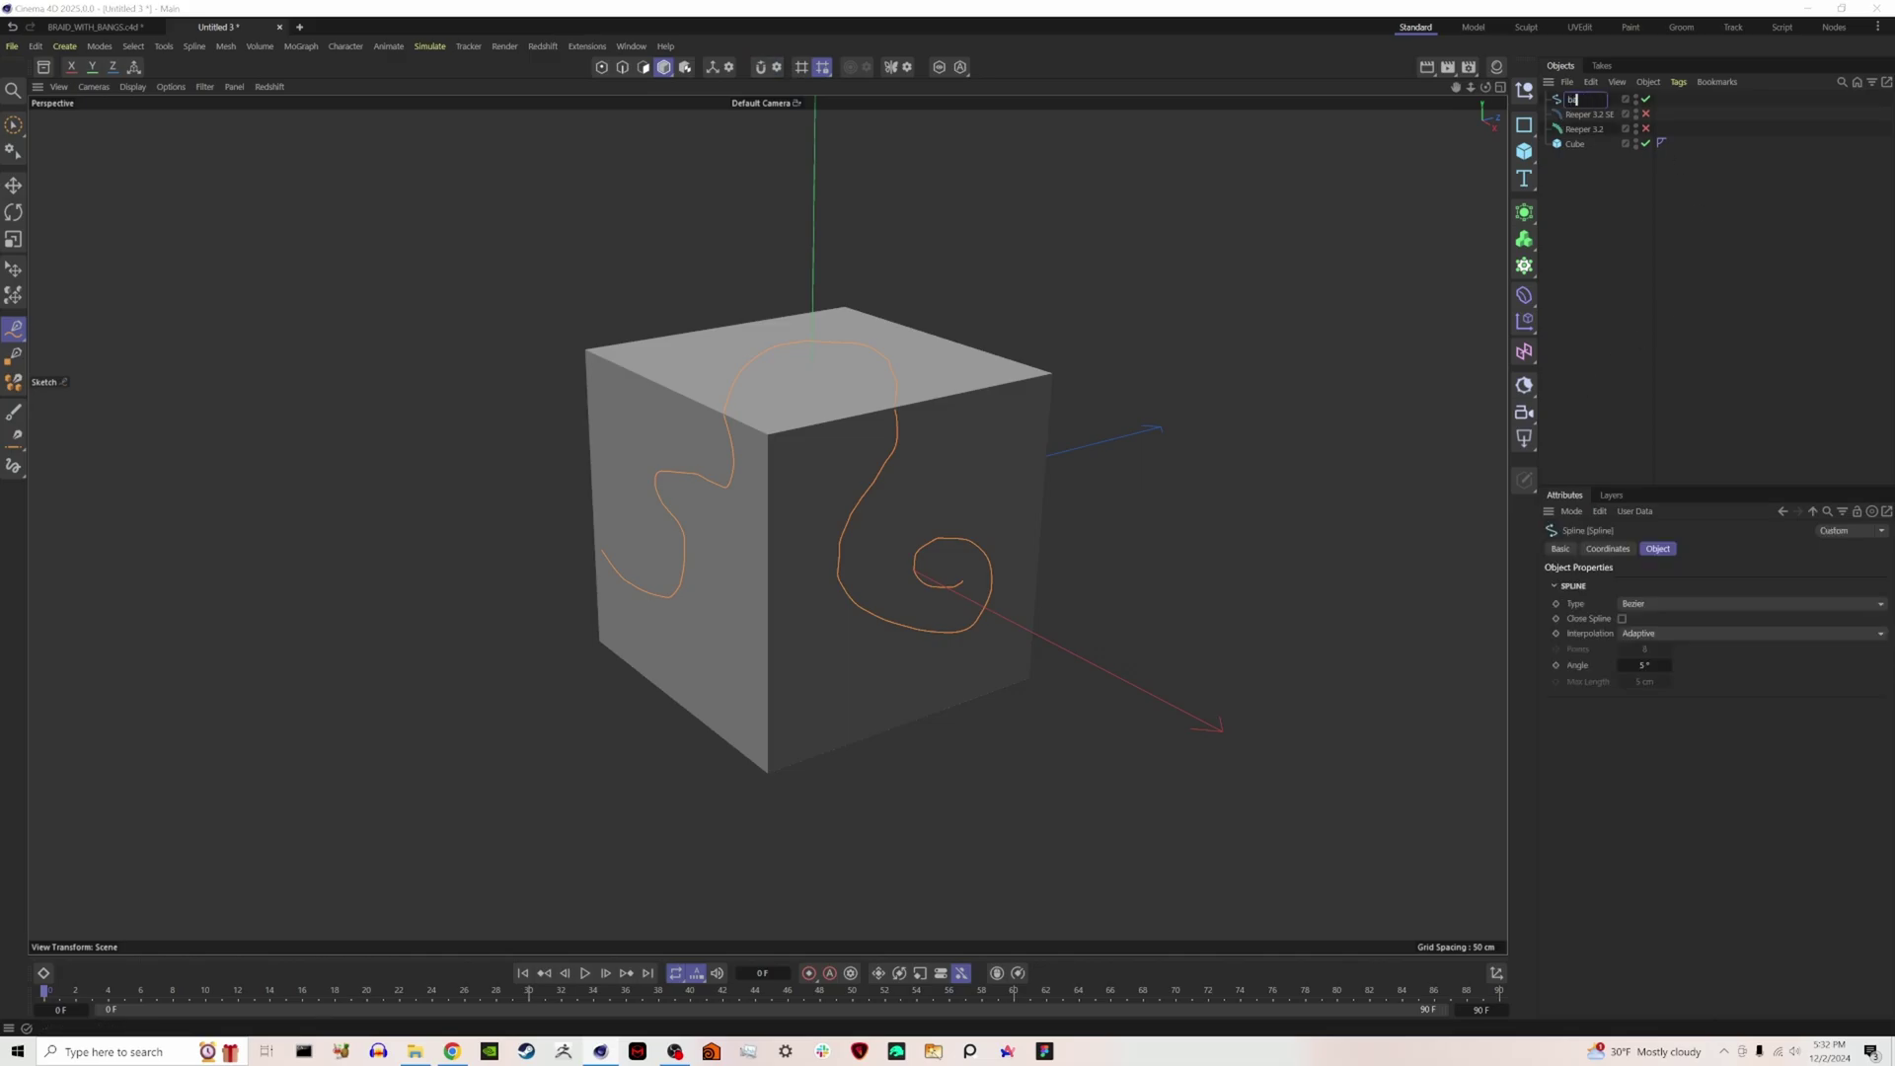
key(Return)
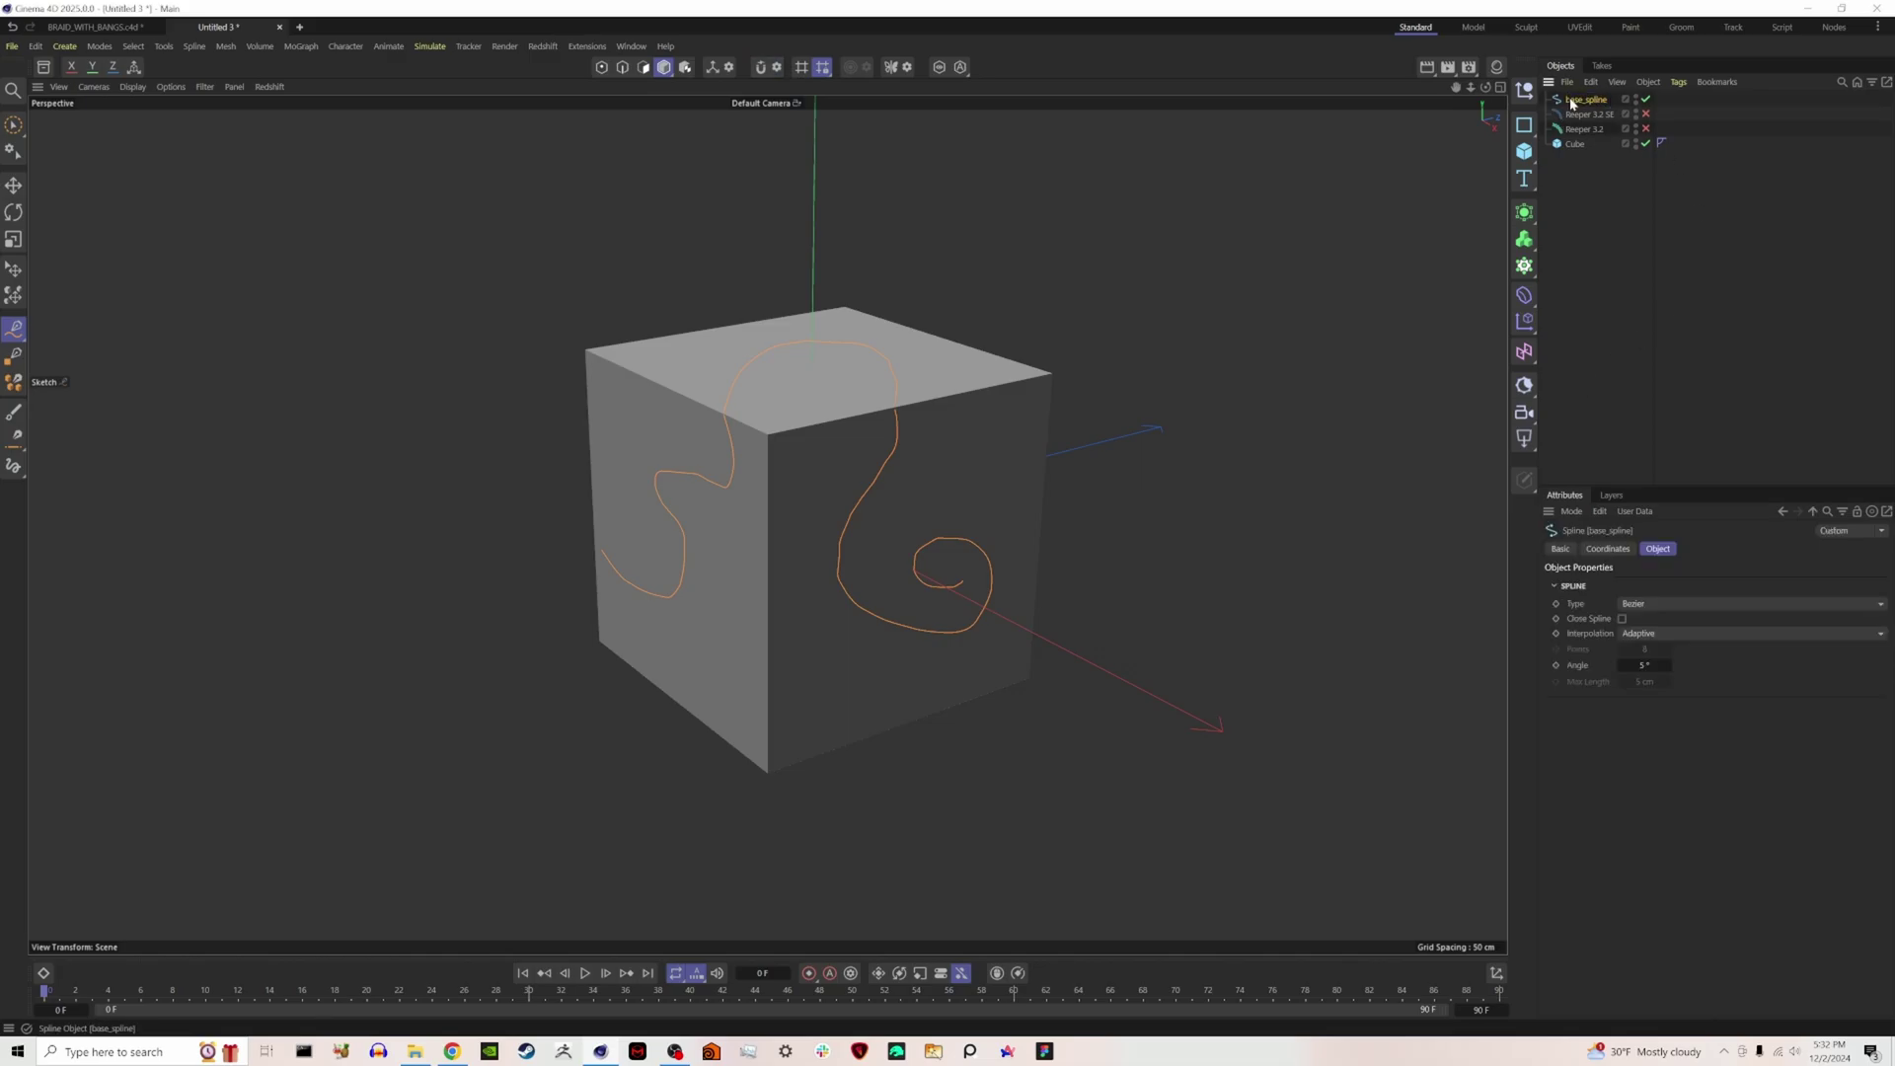
alt+drag(790, 446, 701, 494)
click(14, 127)
alt+middle_drag(790, 529, 778, 584)
click(1586, 318)
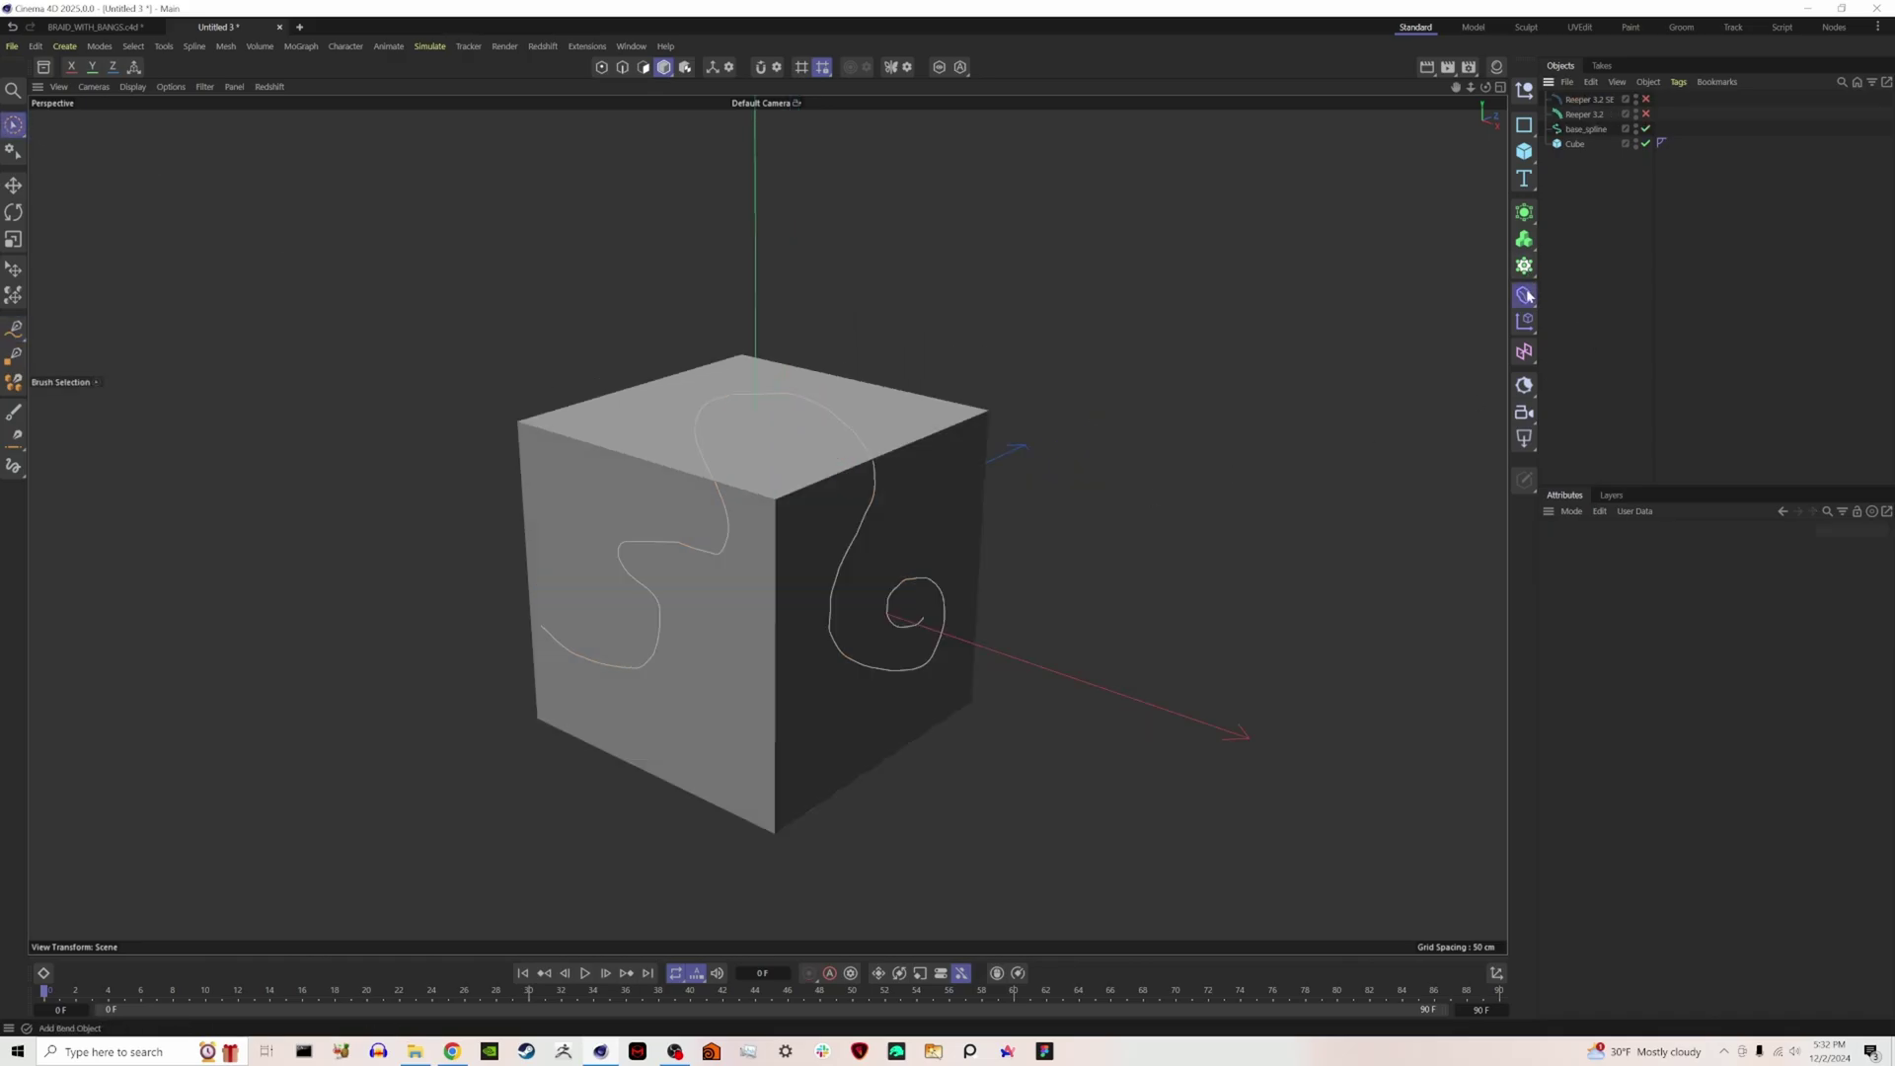
Add a Spline Wrap deformer to the scene.
click(1524, 295)
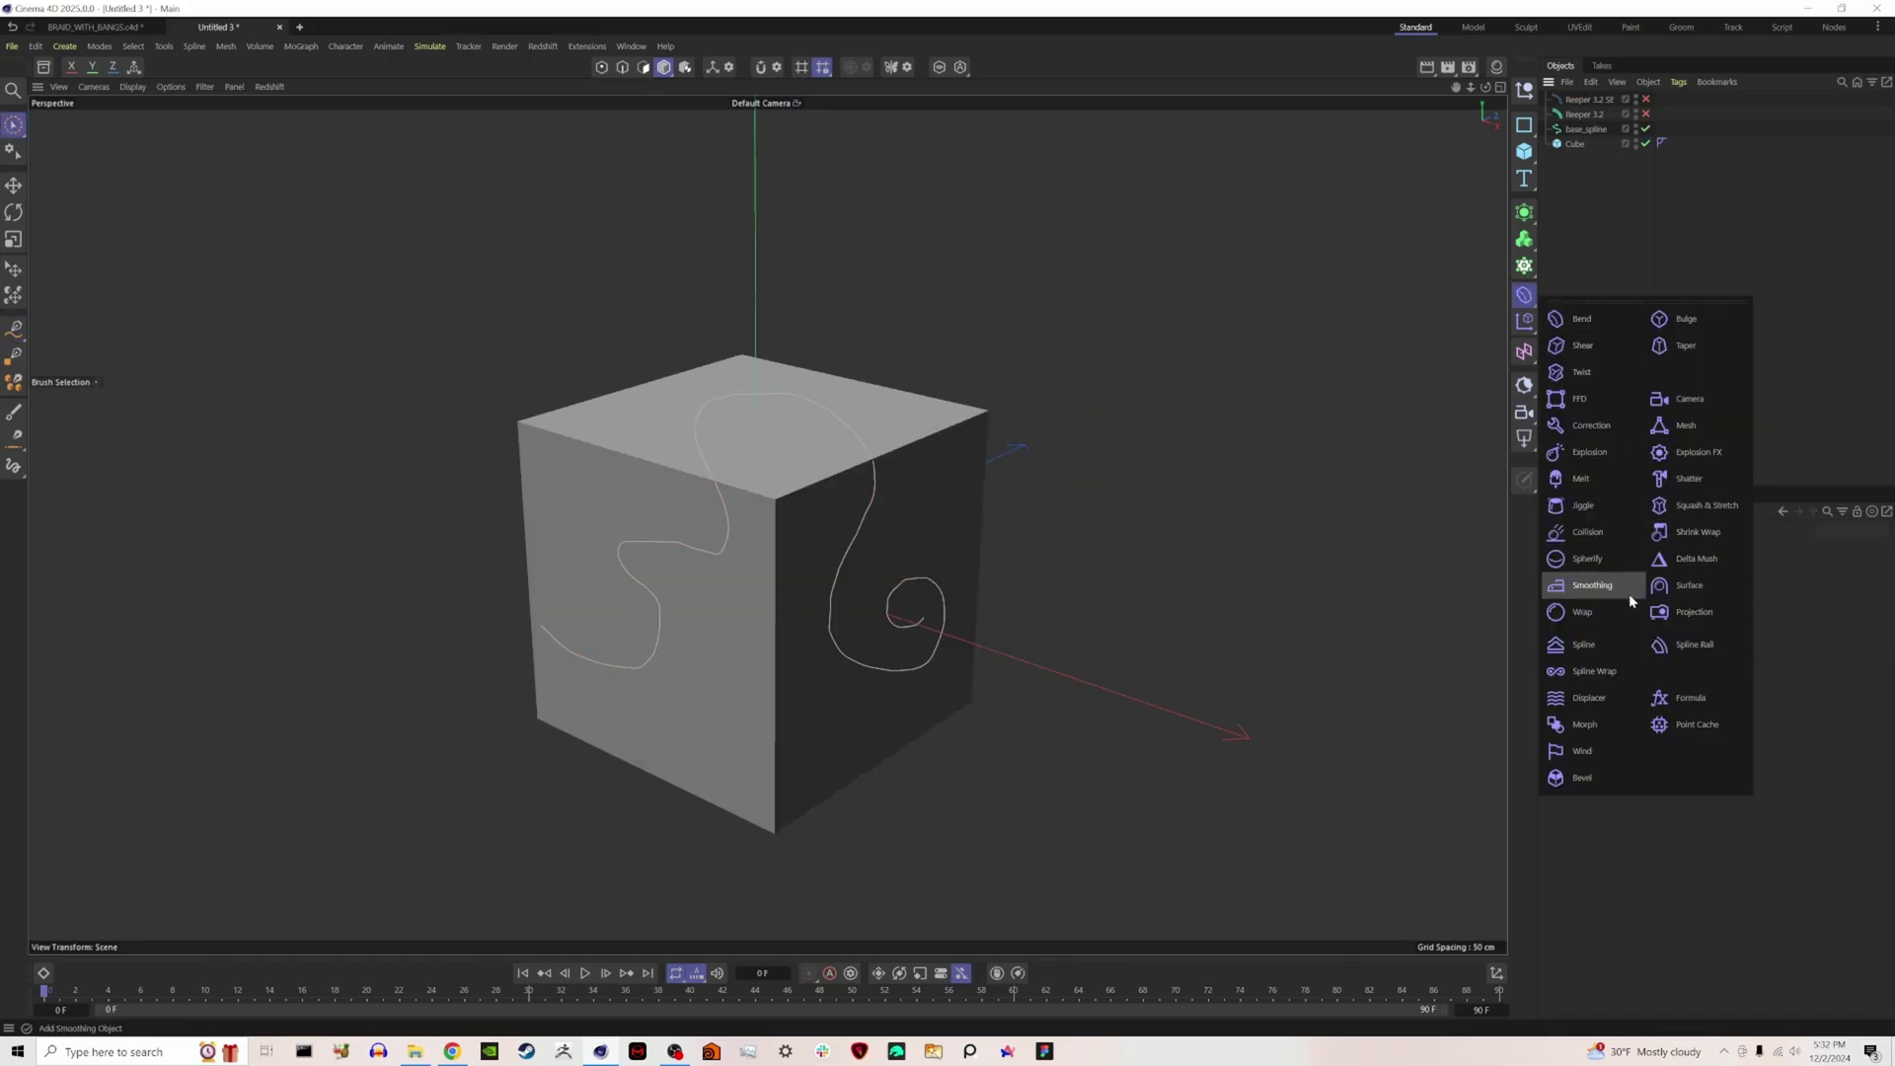
click(1626, 673)
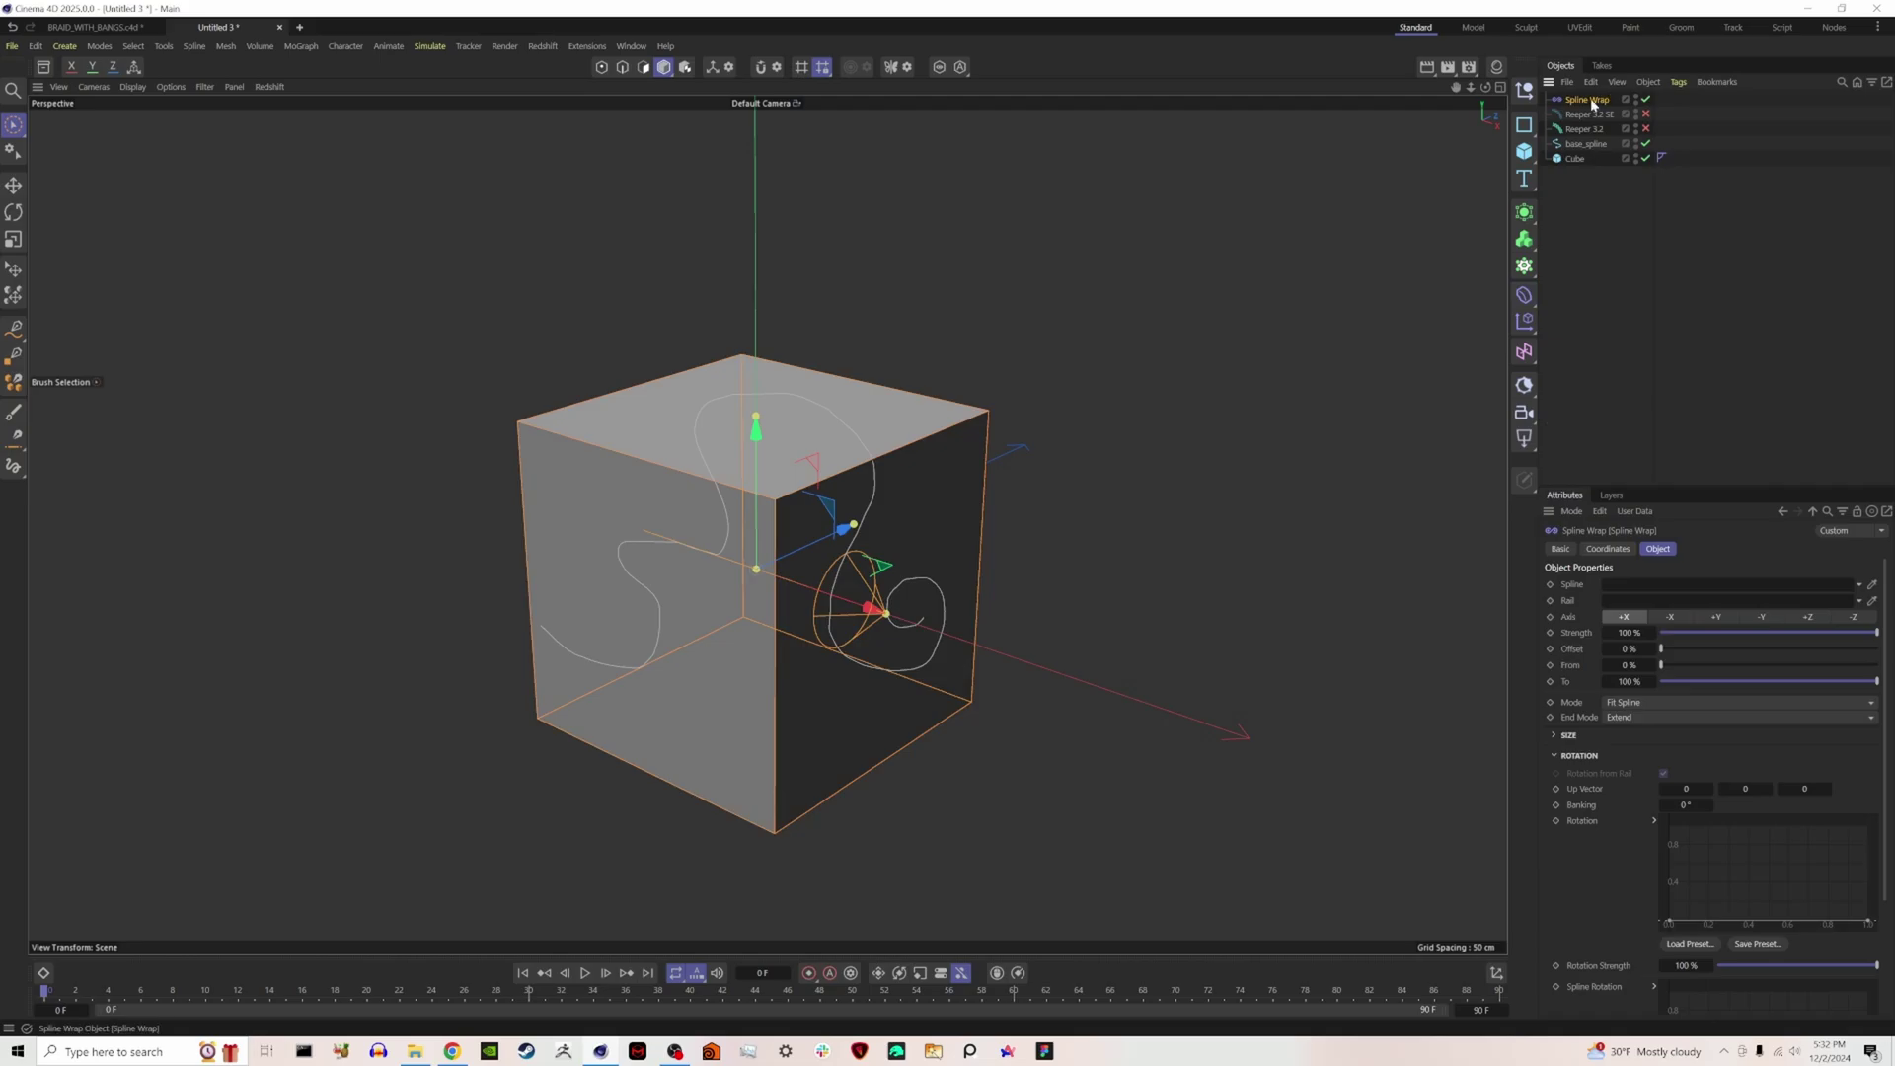
Make the Spline Wrap a child of Reeper 3.2 SE and base_spline a child of Reeper 3.2.
drag(1592, 116, 1591, 116)
click(1572, 269)
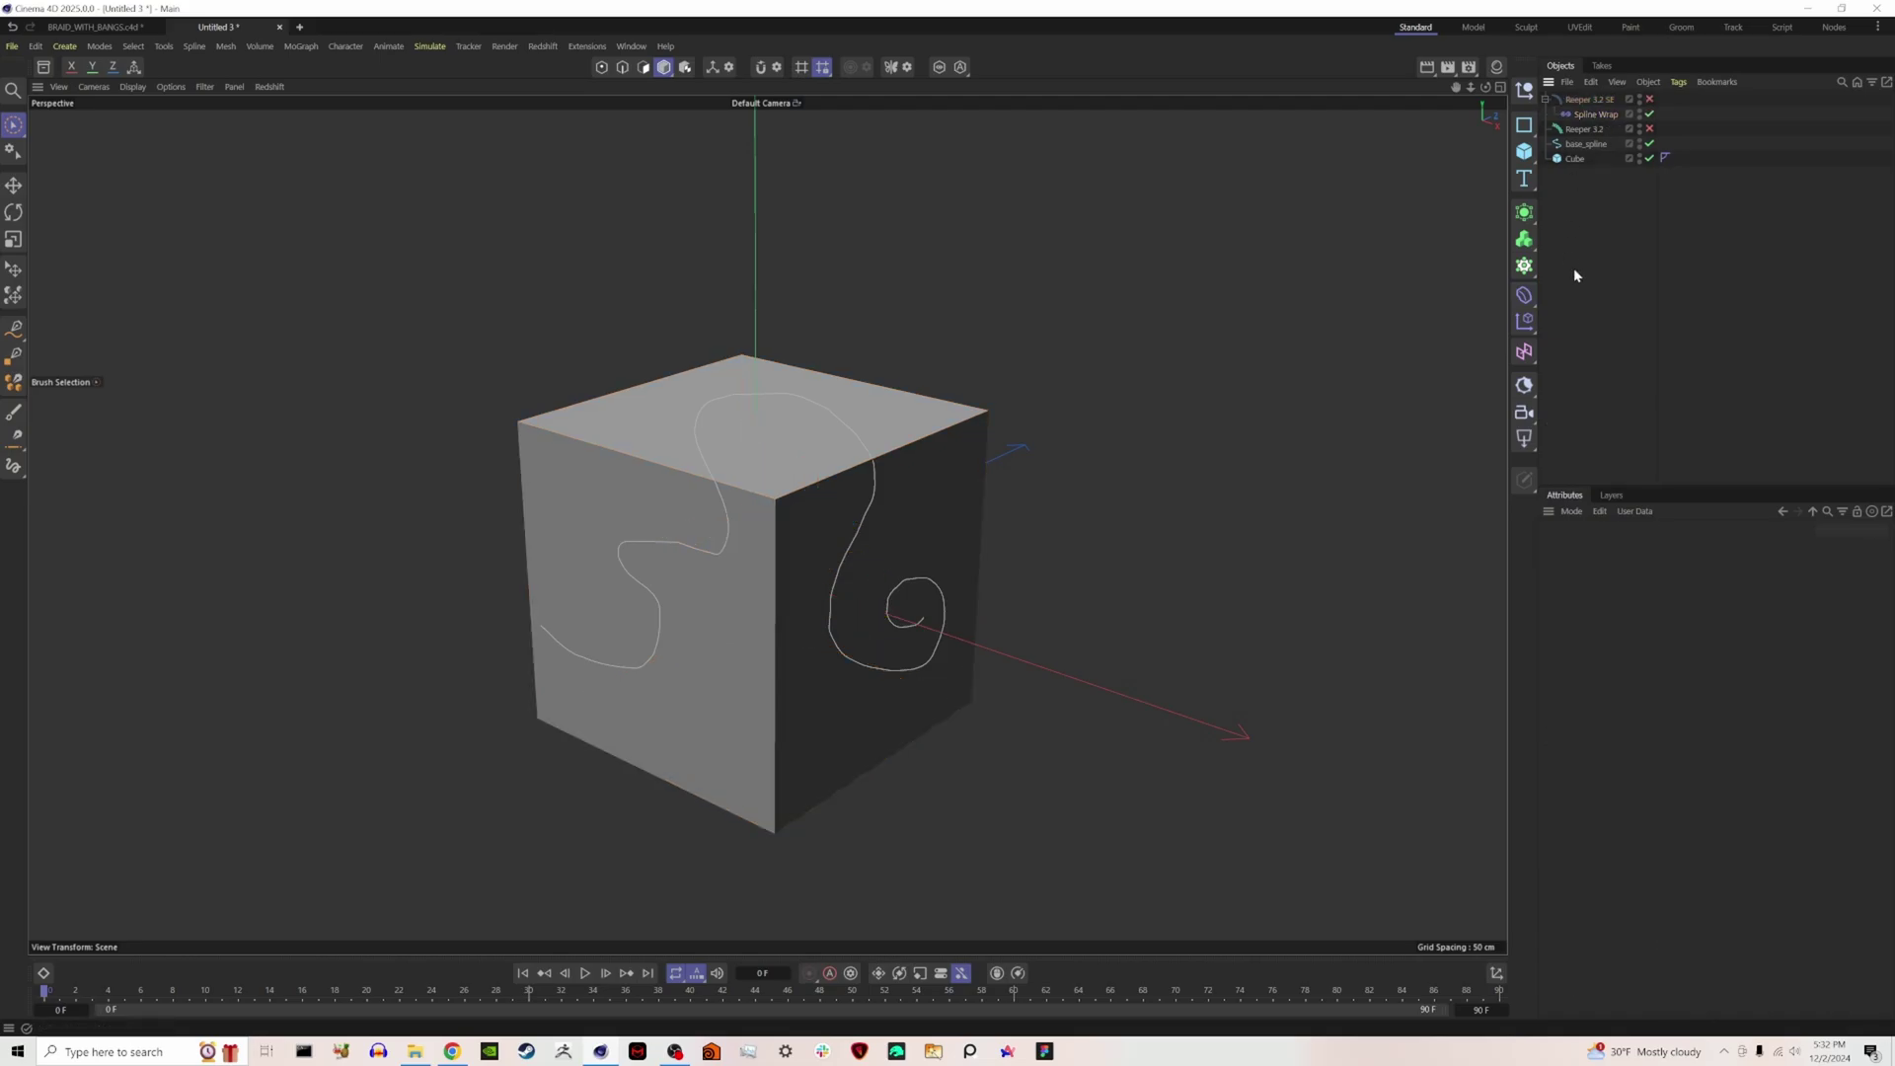
drag(1591, 144, 1600, 131)
click(1600, 131)
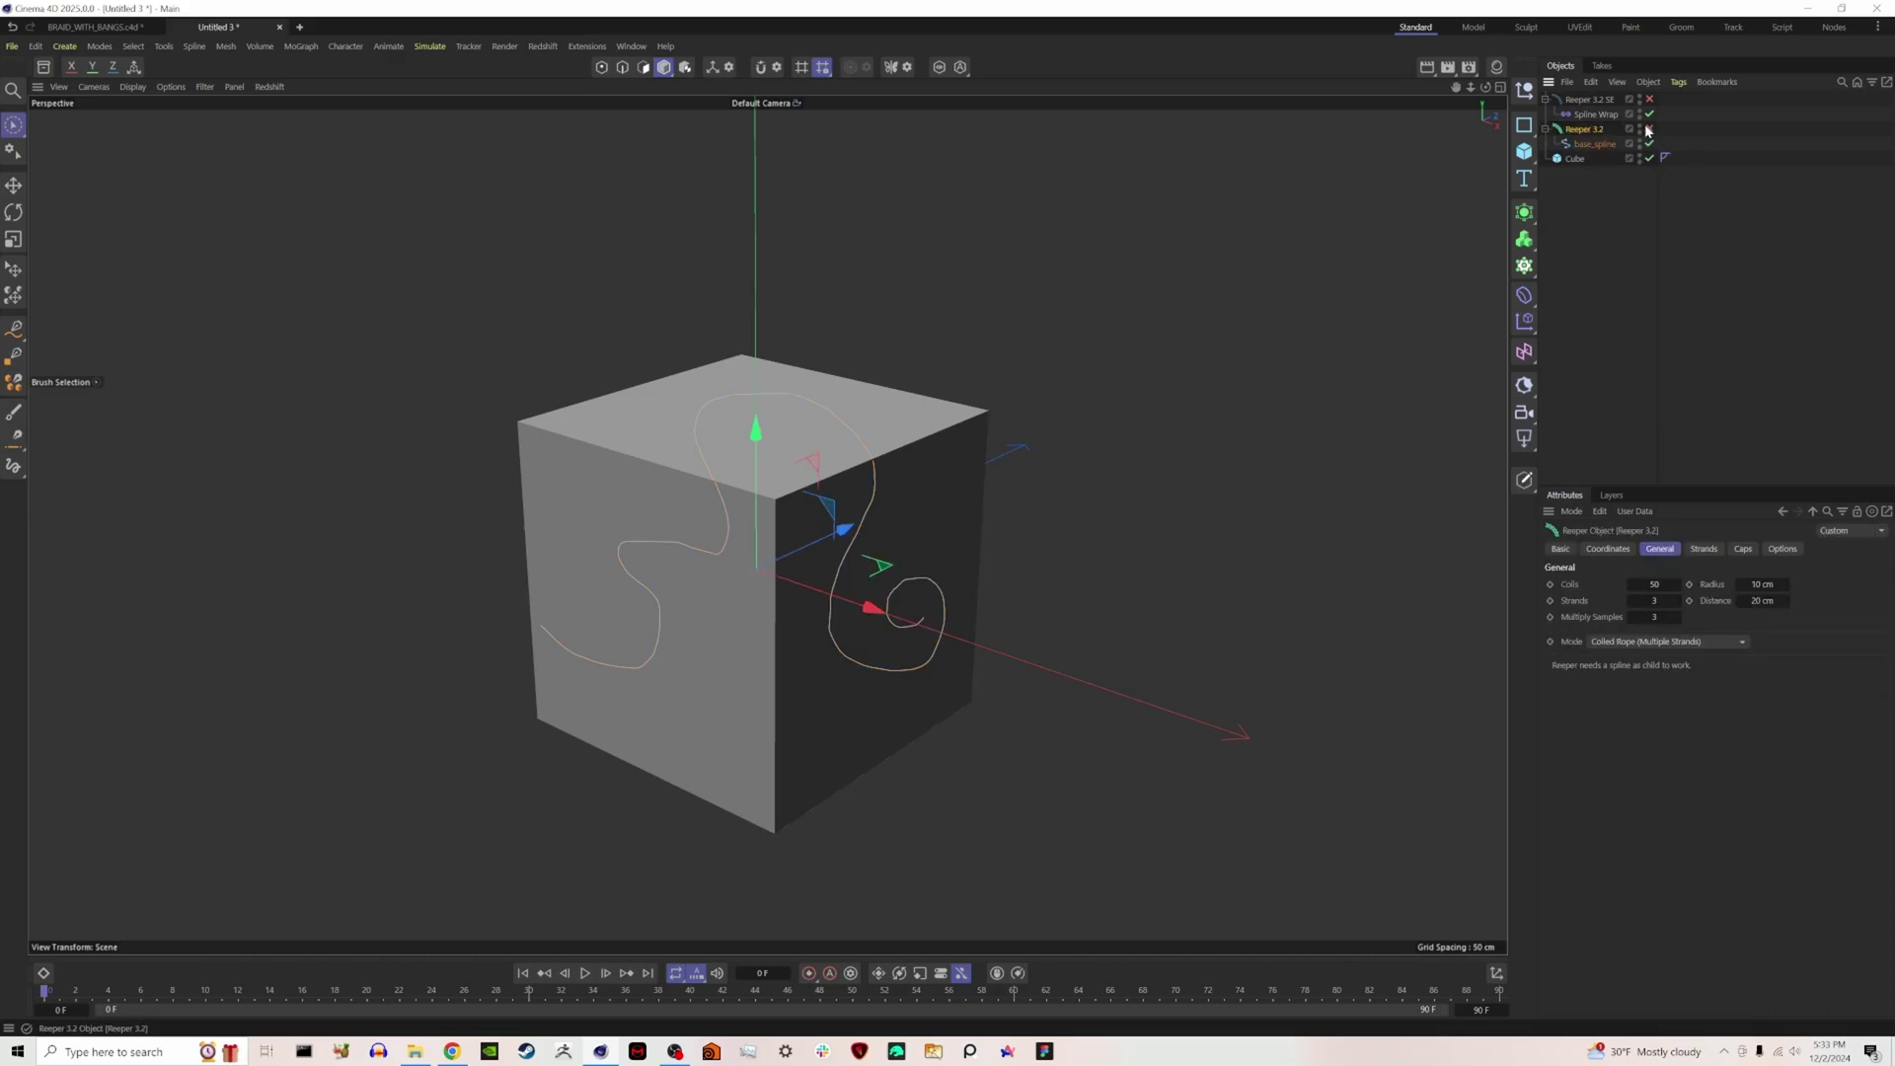
Enable the Reeper 3.2 object to generate the rope along base_spline over the cube.
click(1650, 128)
click(1593, 259)
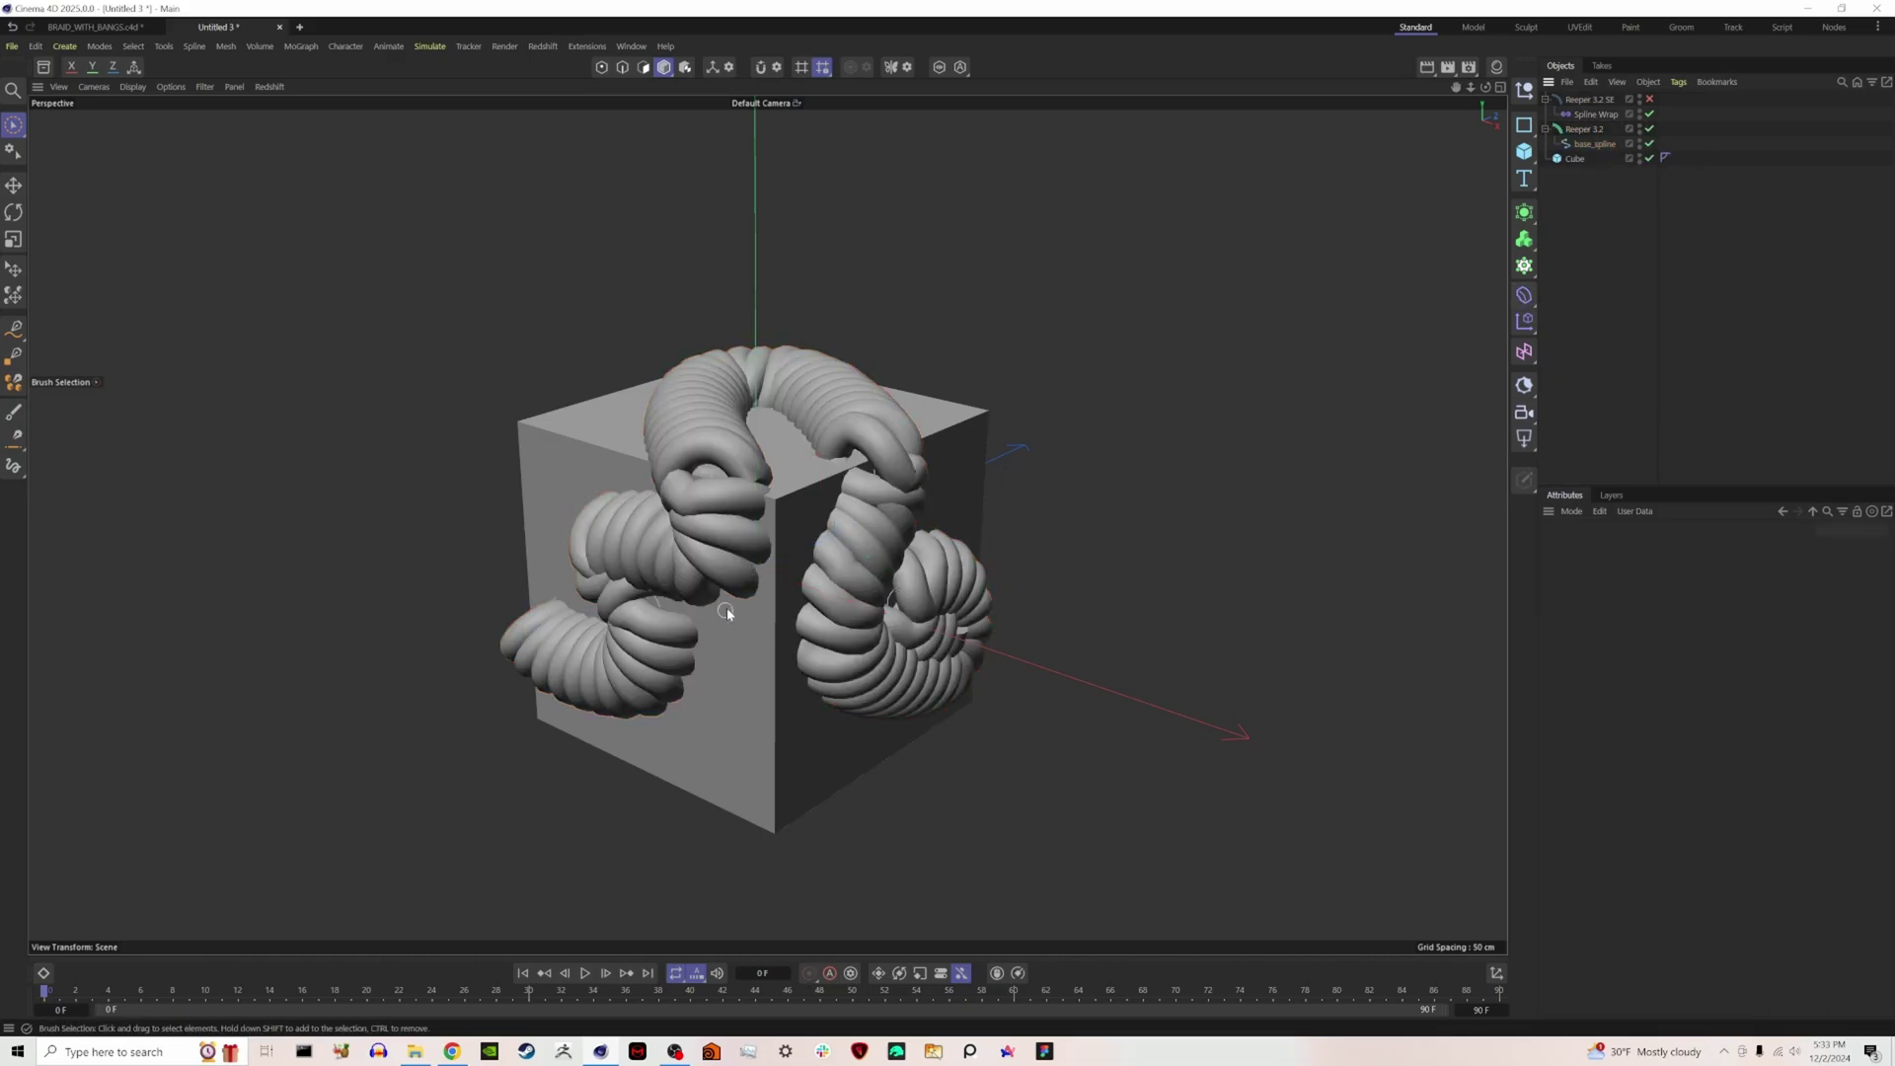
drag(1485, 87, 1382, 94)
alt+drag(767, 523, 691, 527)
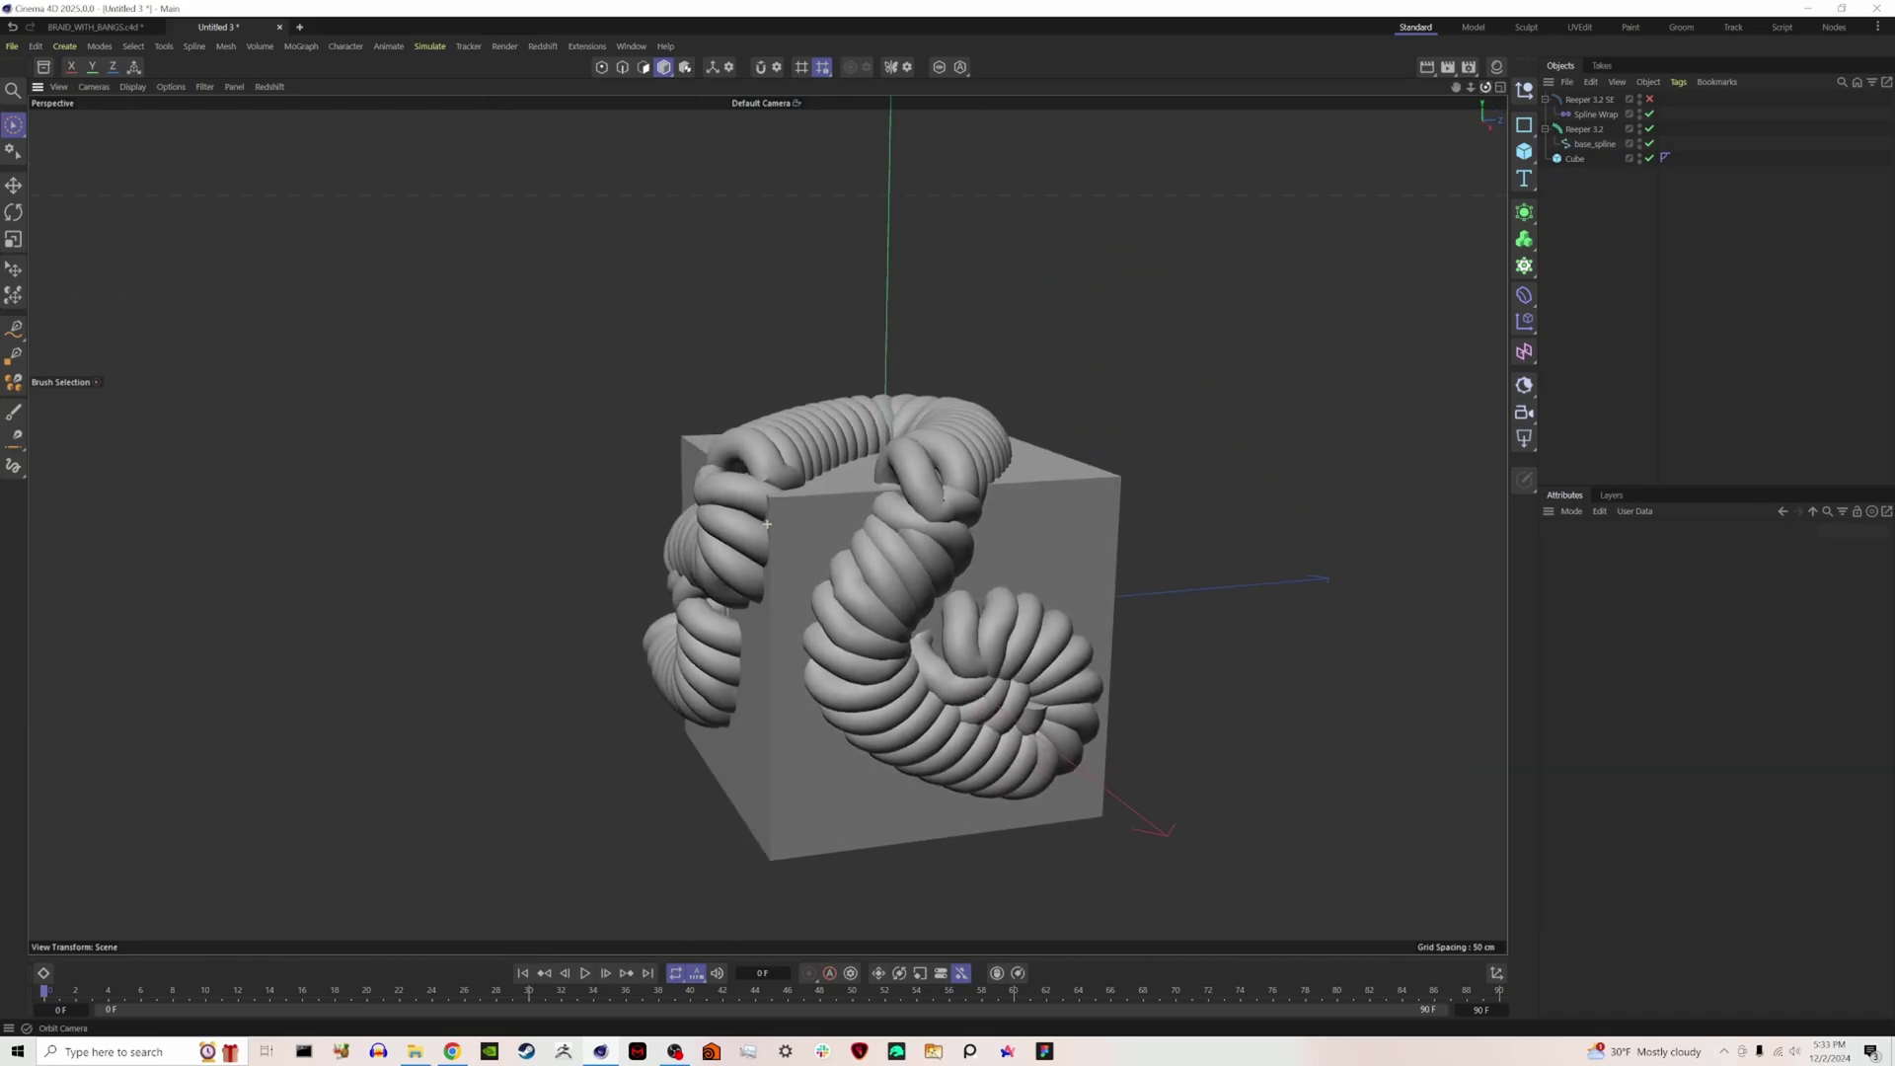
Set Reeper 3.2 to 60 coils and 4 strands, with a radius of 3 cm and a distance of 5 cm.
click(1591, 131)
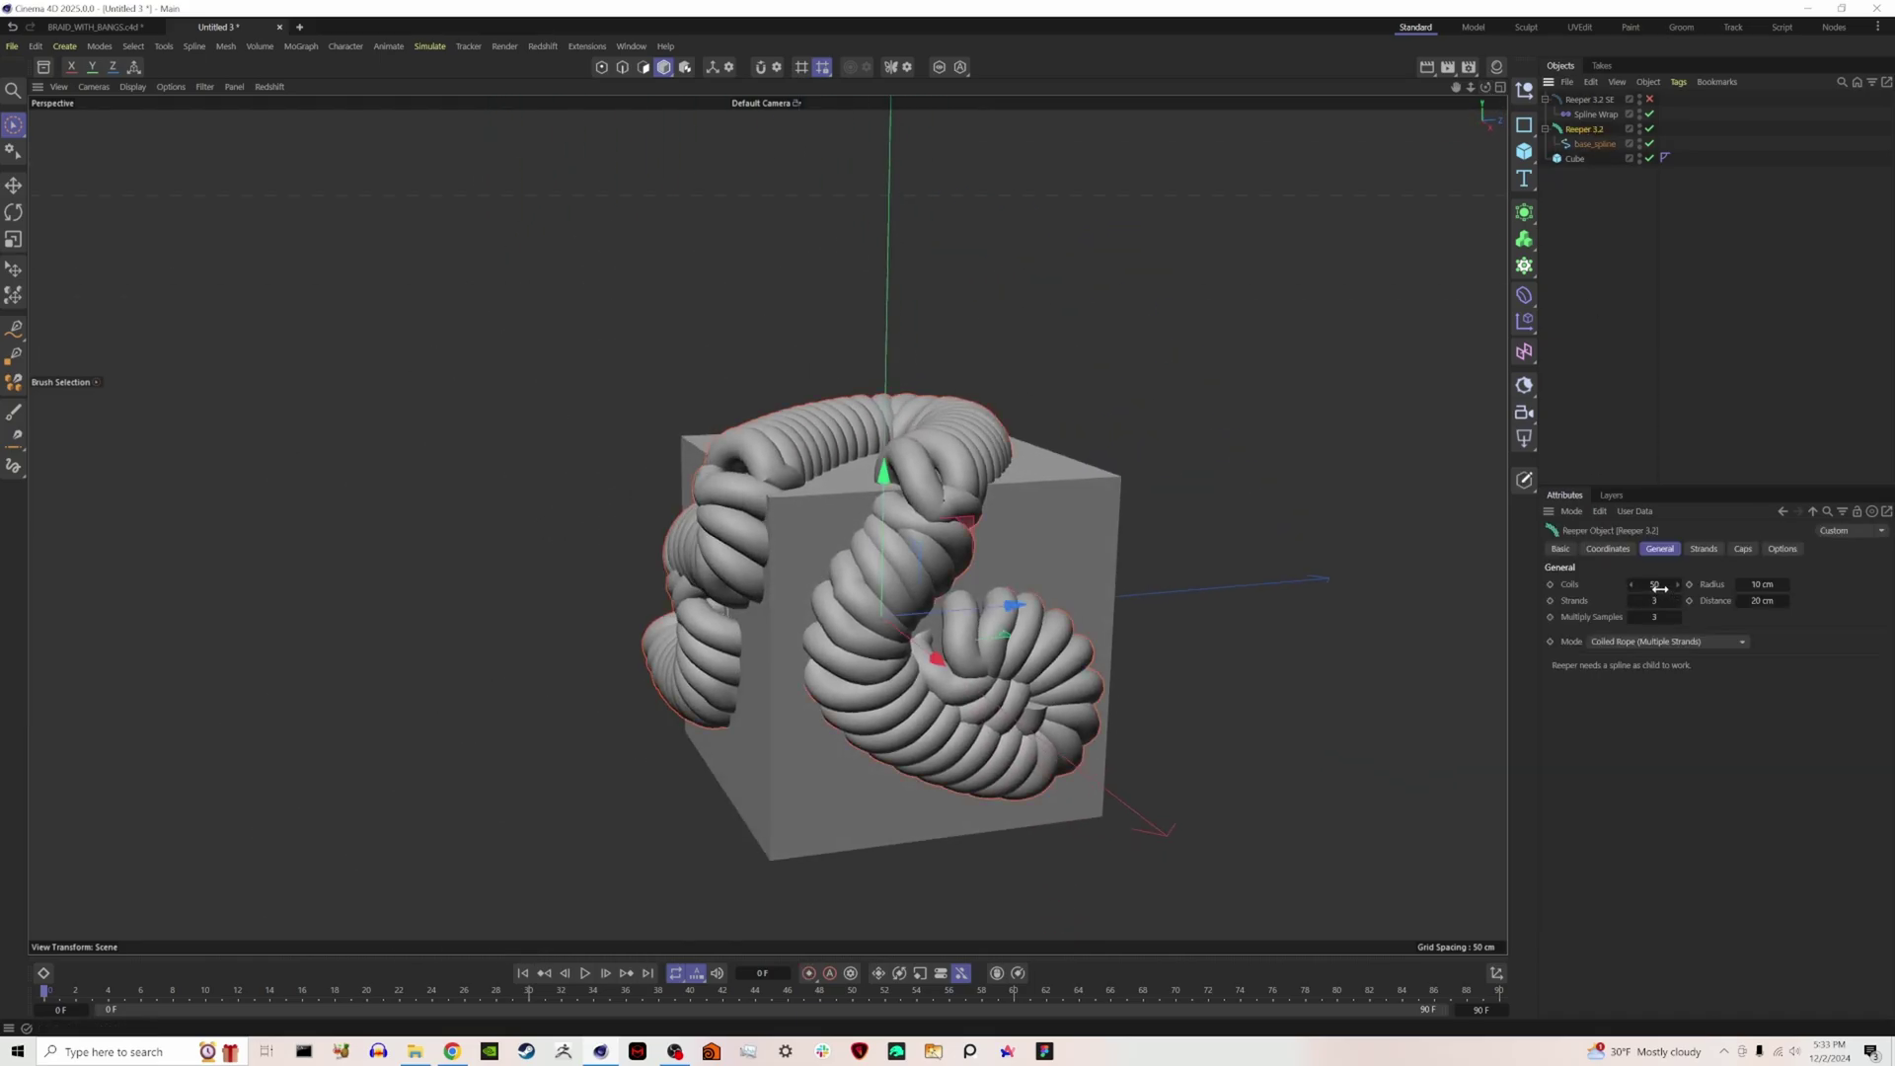
mouse_move(1665, 583)
mouse_down()
mouse_move(1694, 583)
mouse_move(1662, 602)
mouse_up()
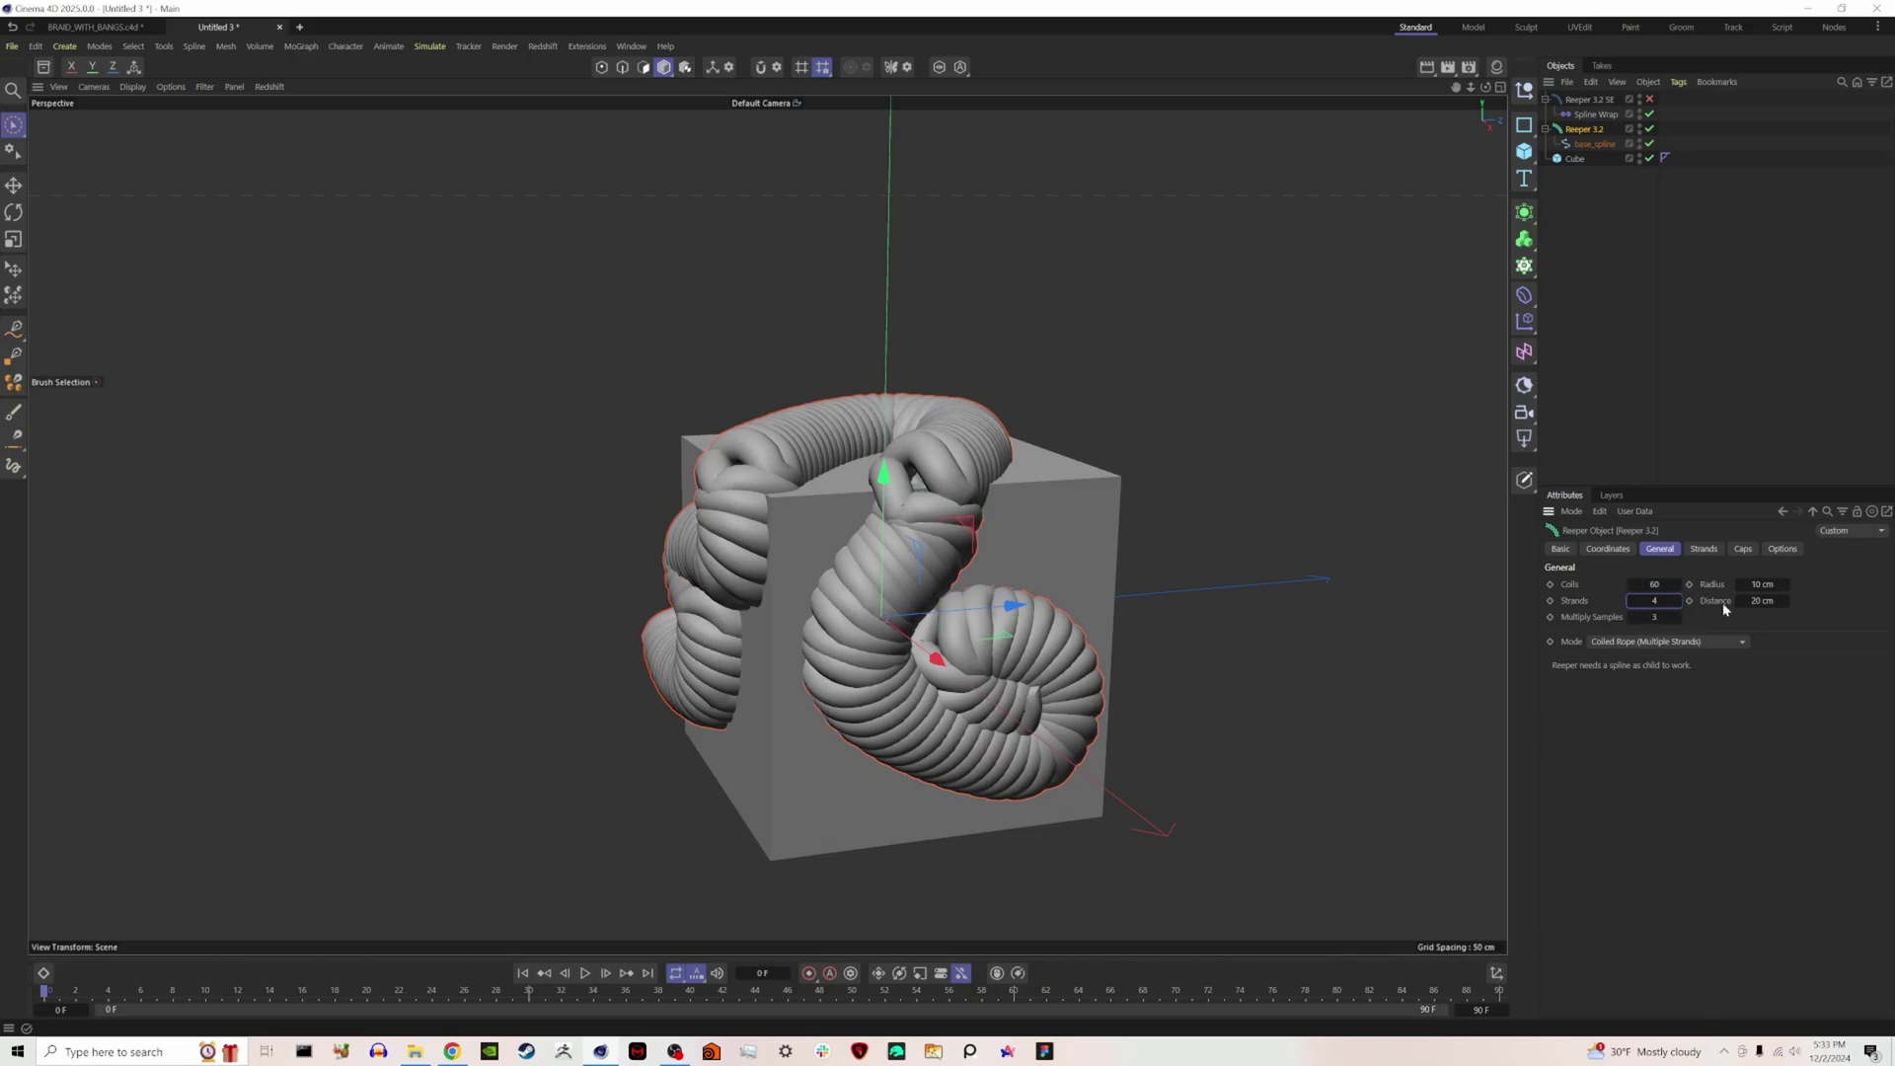
drag(1785, 592, 1742, 606)
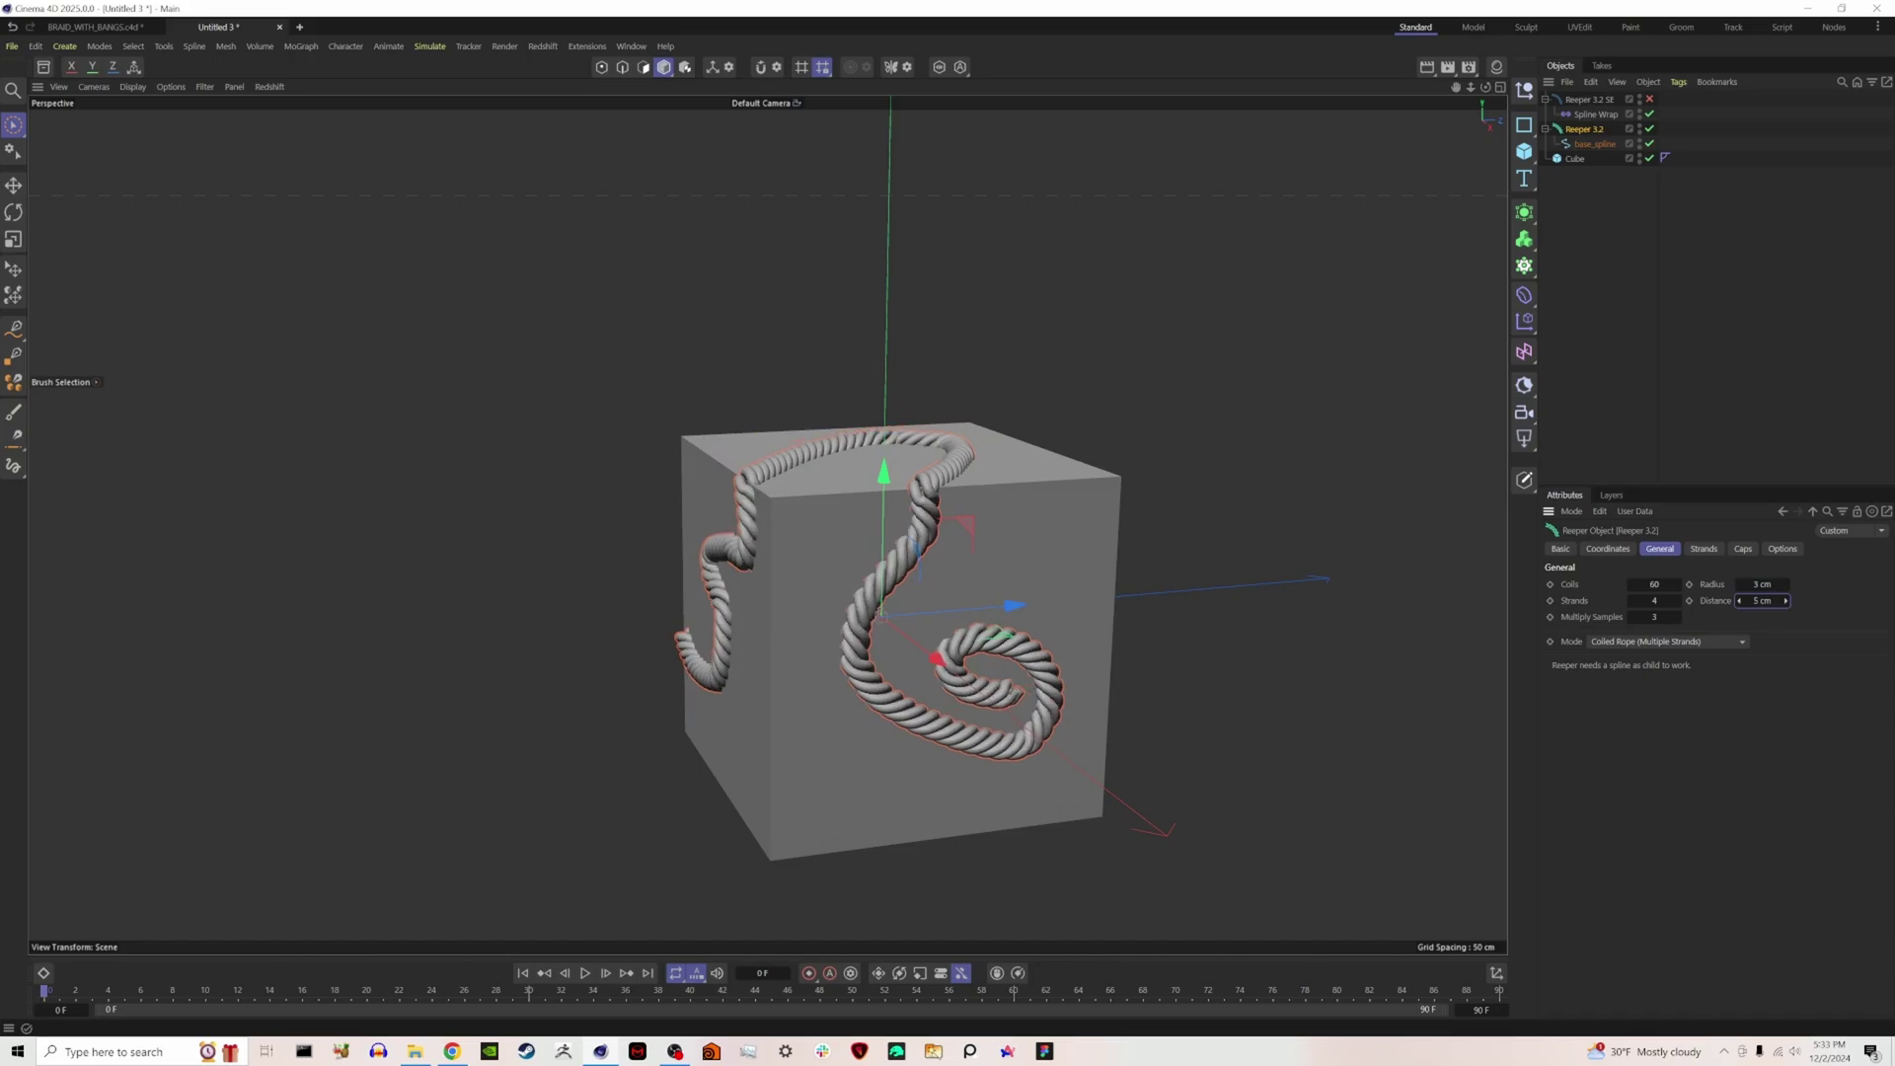
Change Reeper 3.2's mode to Simple Braid (3 Strands) and inspect the braid around the cube.
click(1737, 645)
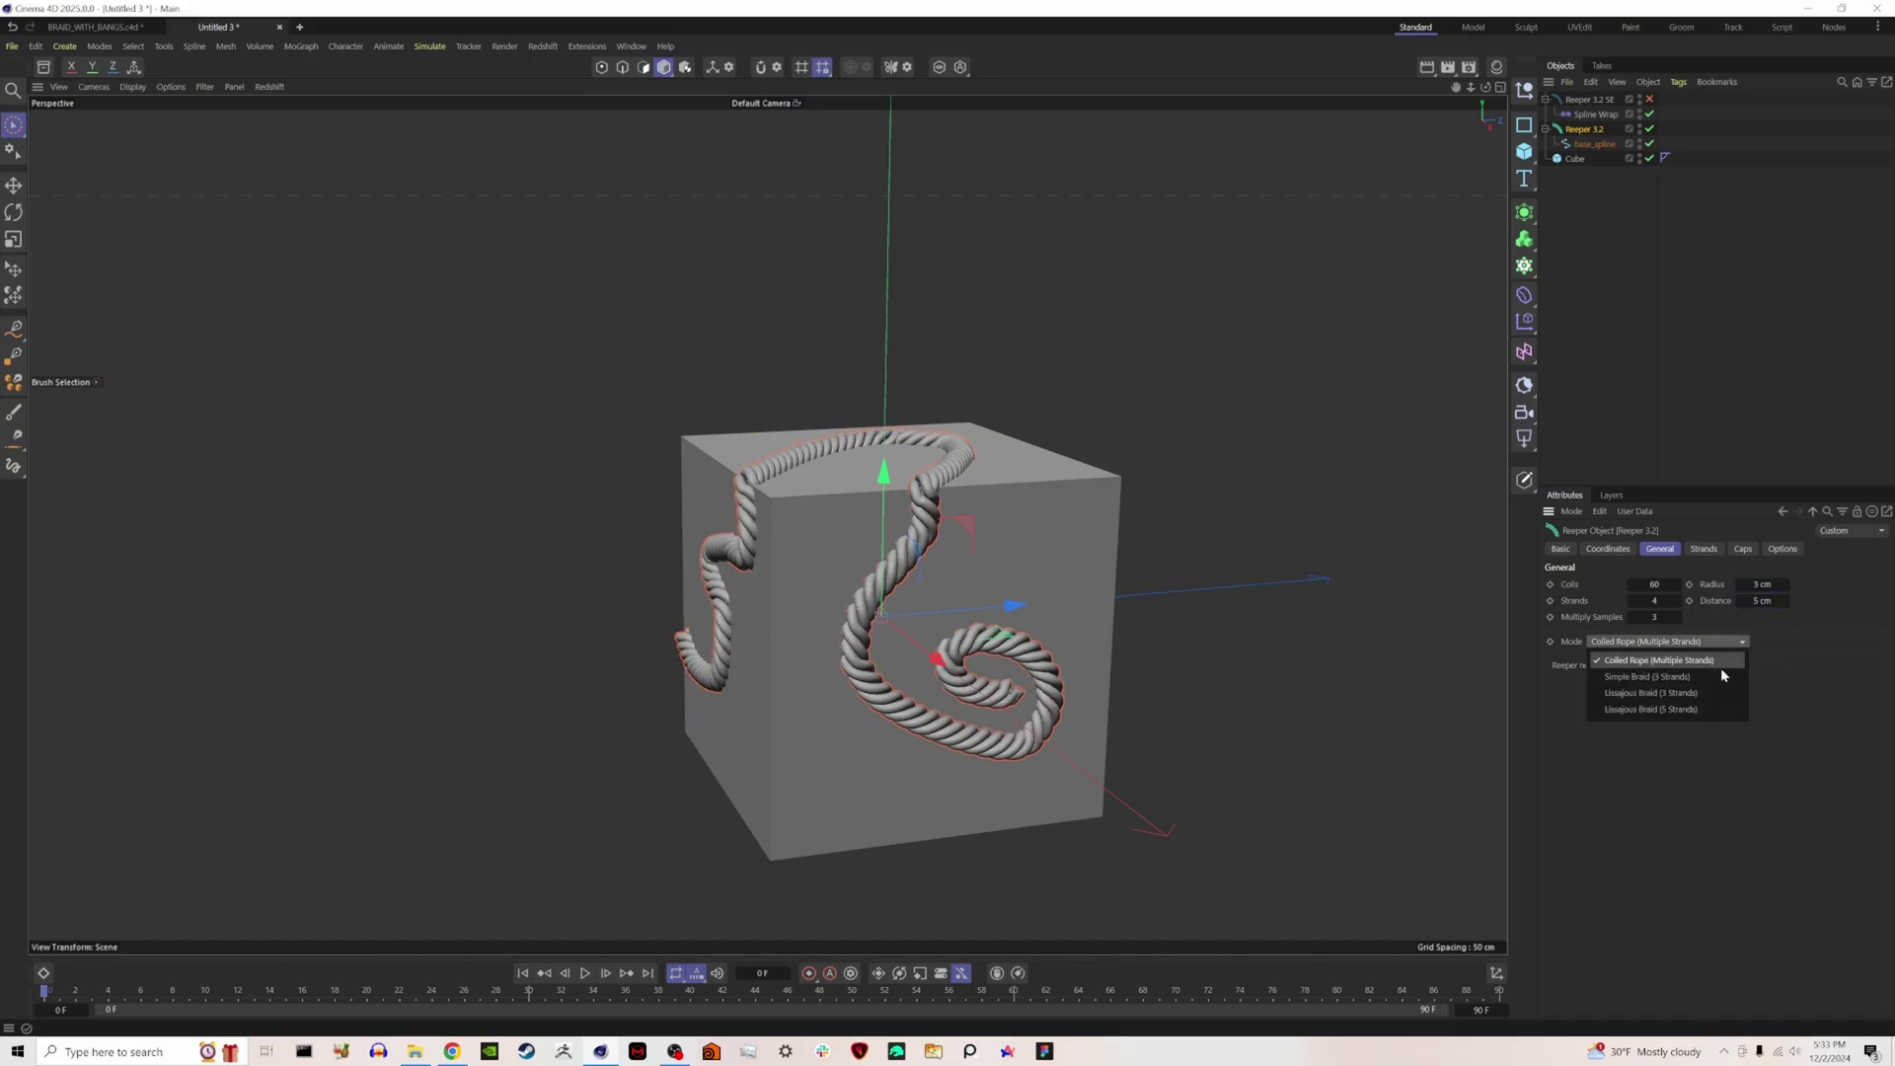
click(1721, 673)
drag(1486, 87, 1688, 44)
alt+drag(767, 524, 767, 524)
drag(1486, 87, 1486, 86)
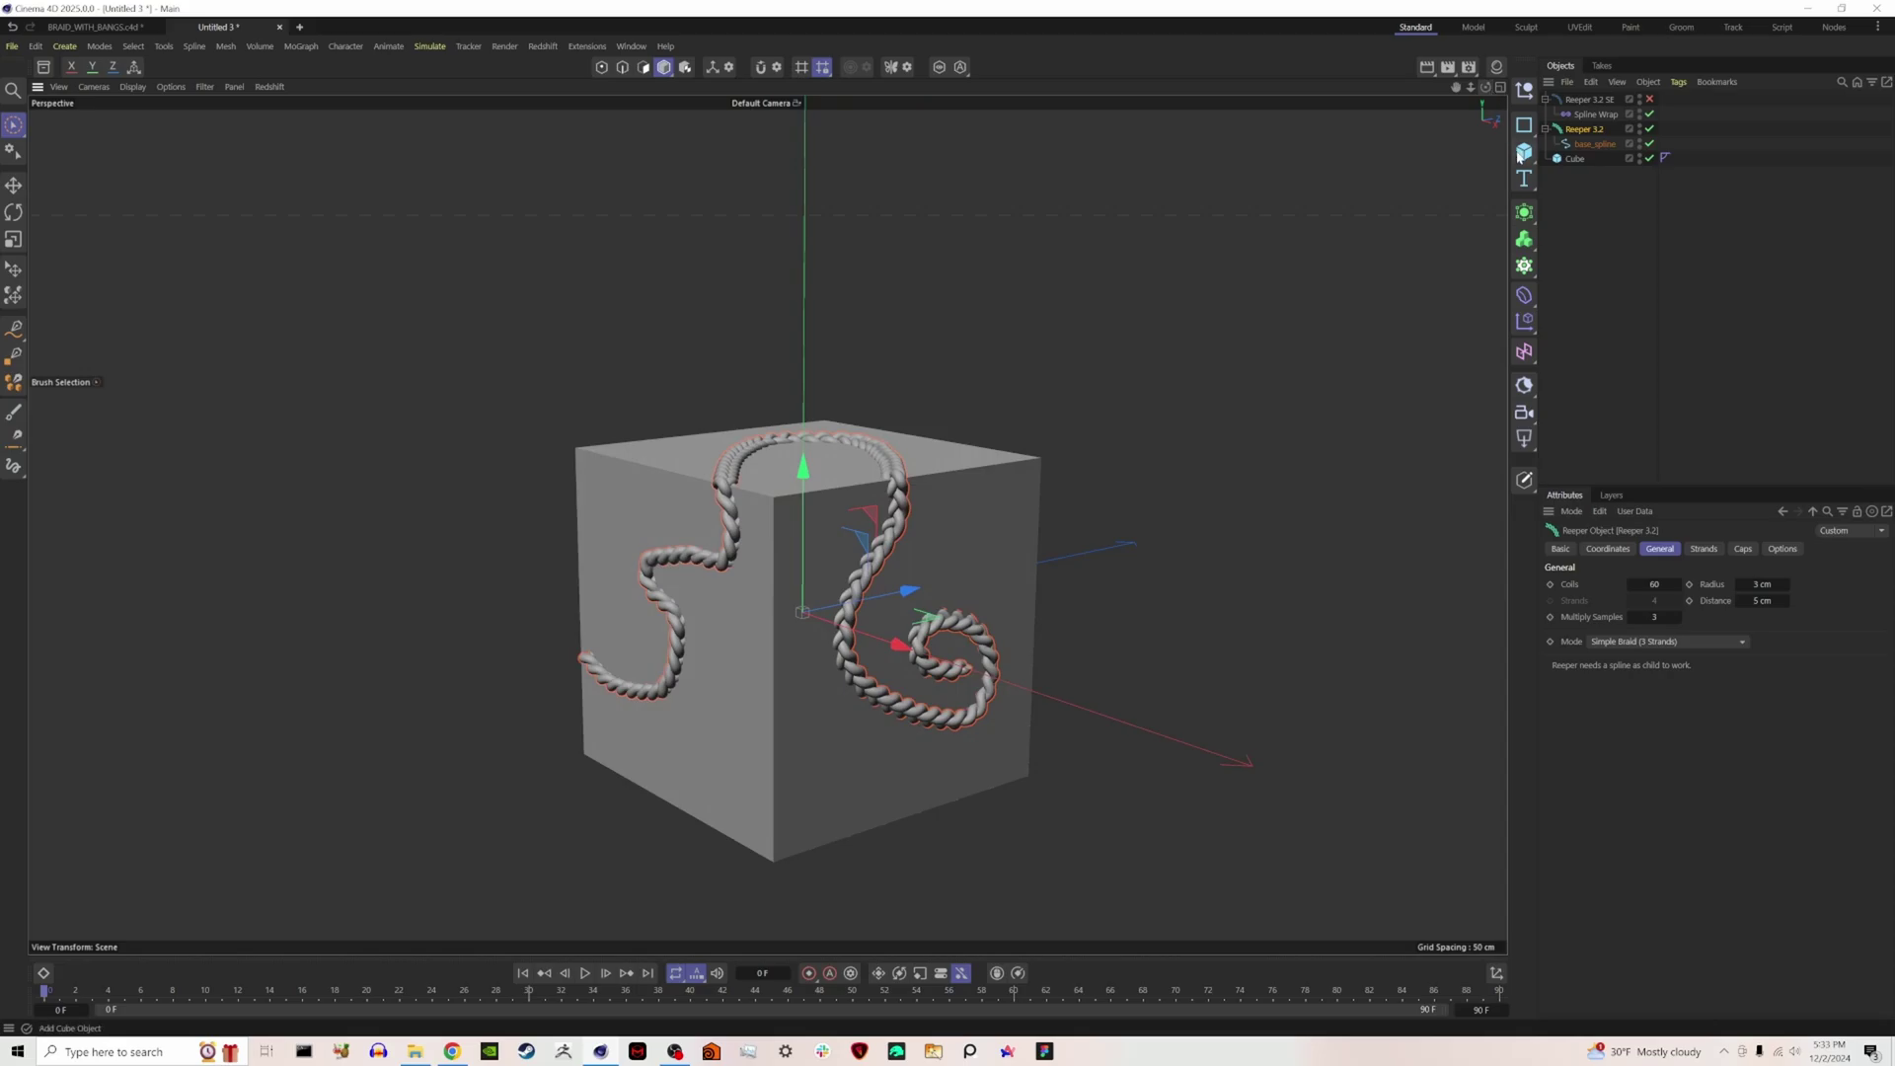
click(1614, 241)
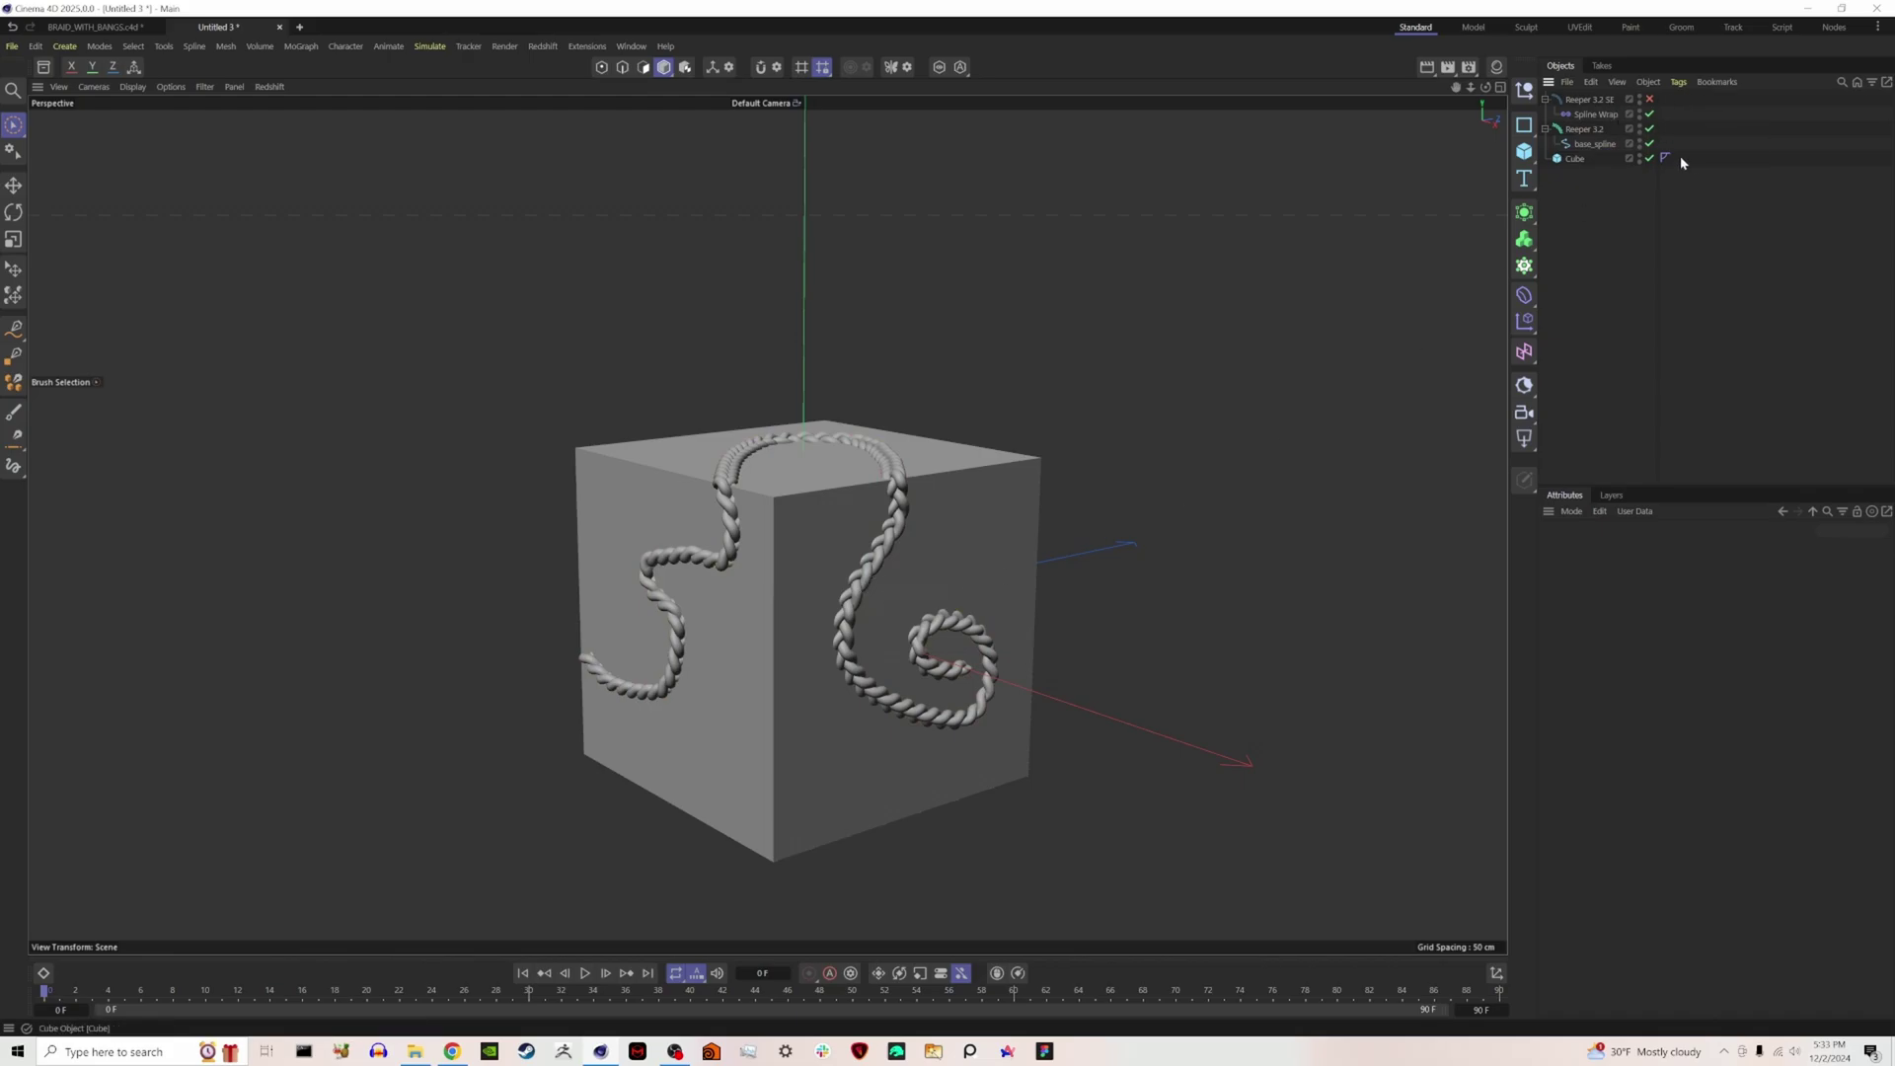
Disable Reeper 3.2, enable Reeper 3.2 SE and show its general settings.
click(1650, 129)
click(1607, 101)
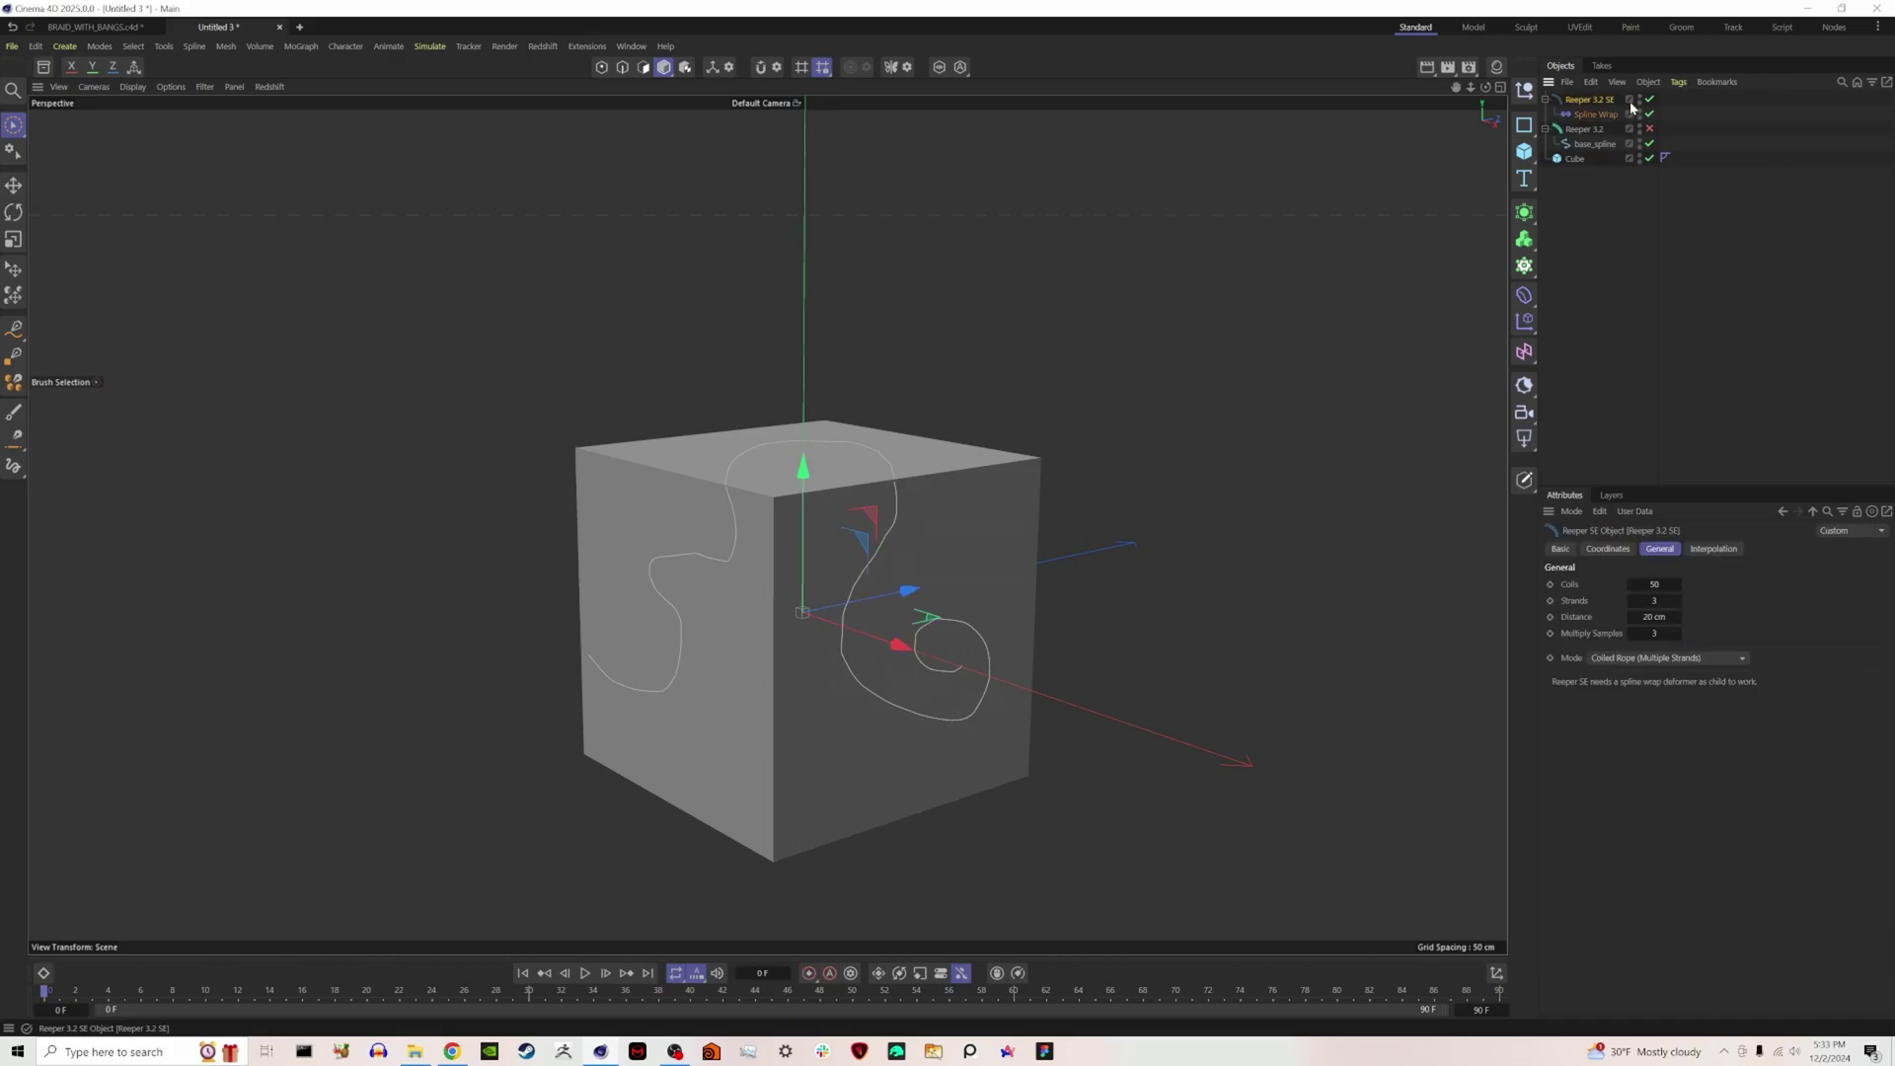
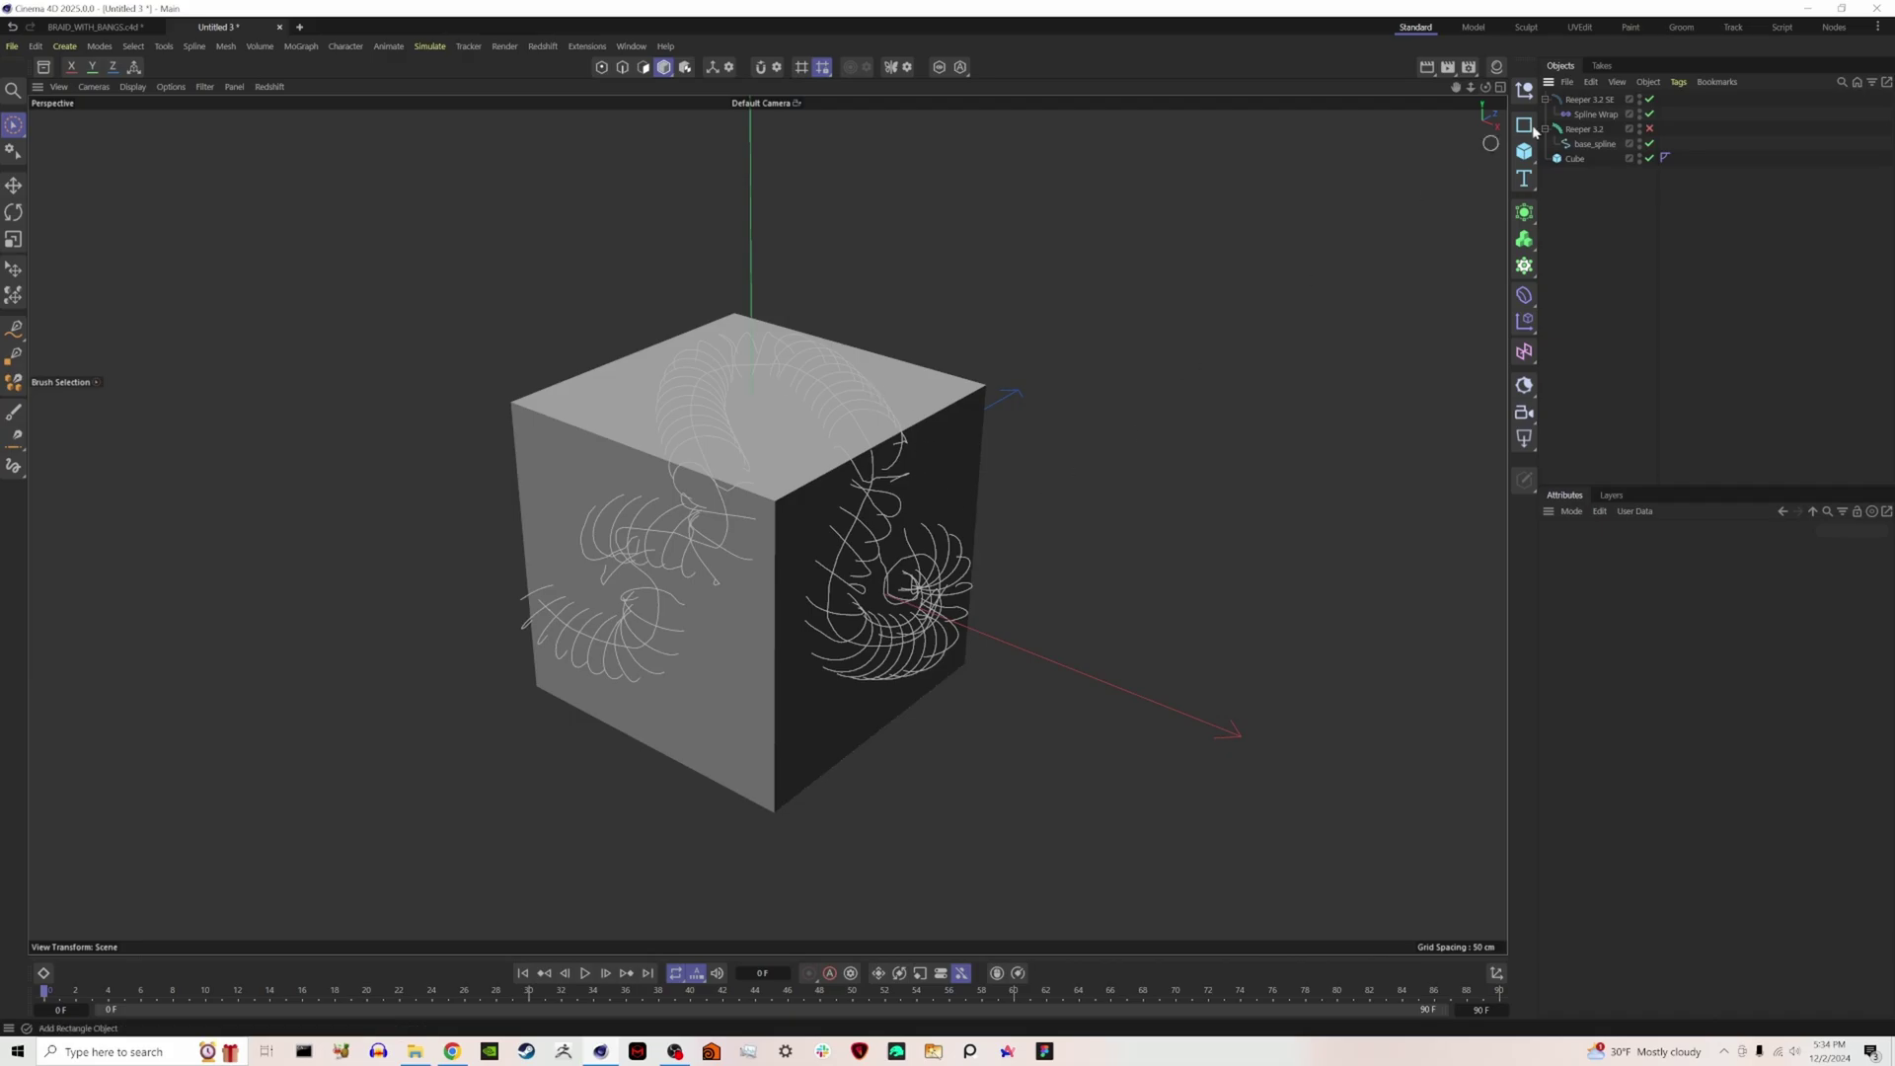
Change Reeper 3.2 SE's mode to Simple Braid (3 Strands) and hide its Spline Wrap deformer in the viewport.
click(1599, 99)
click(1713, 660)
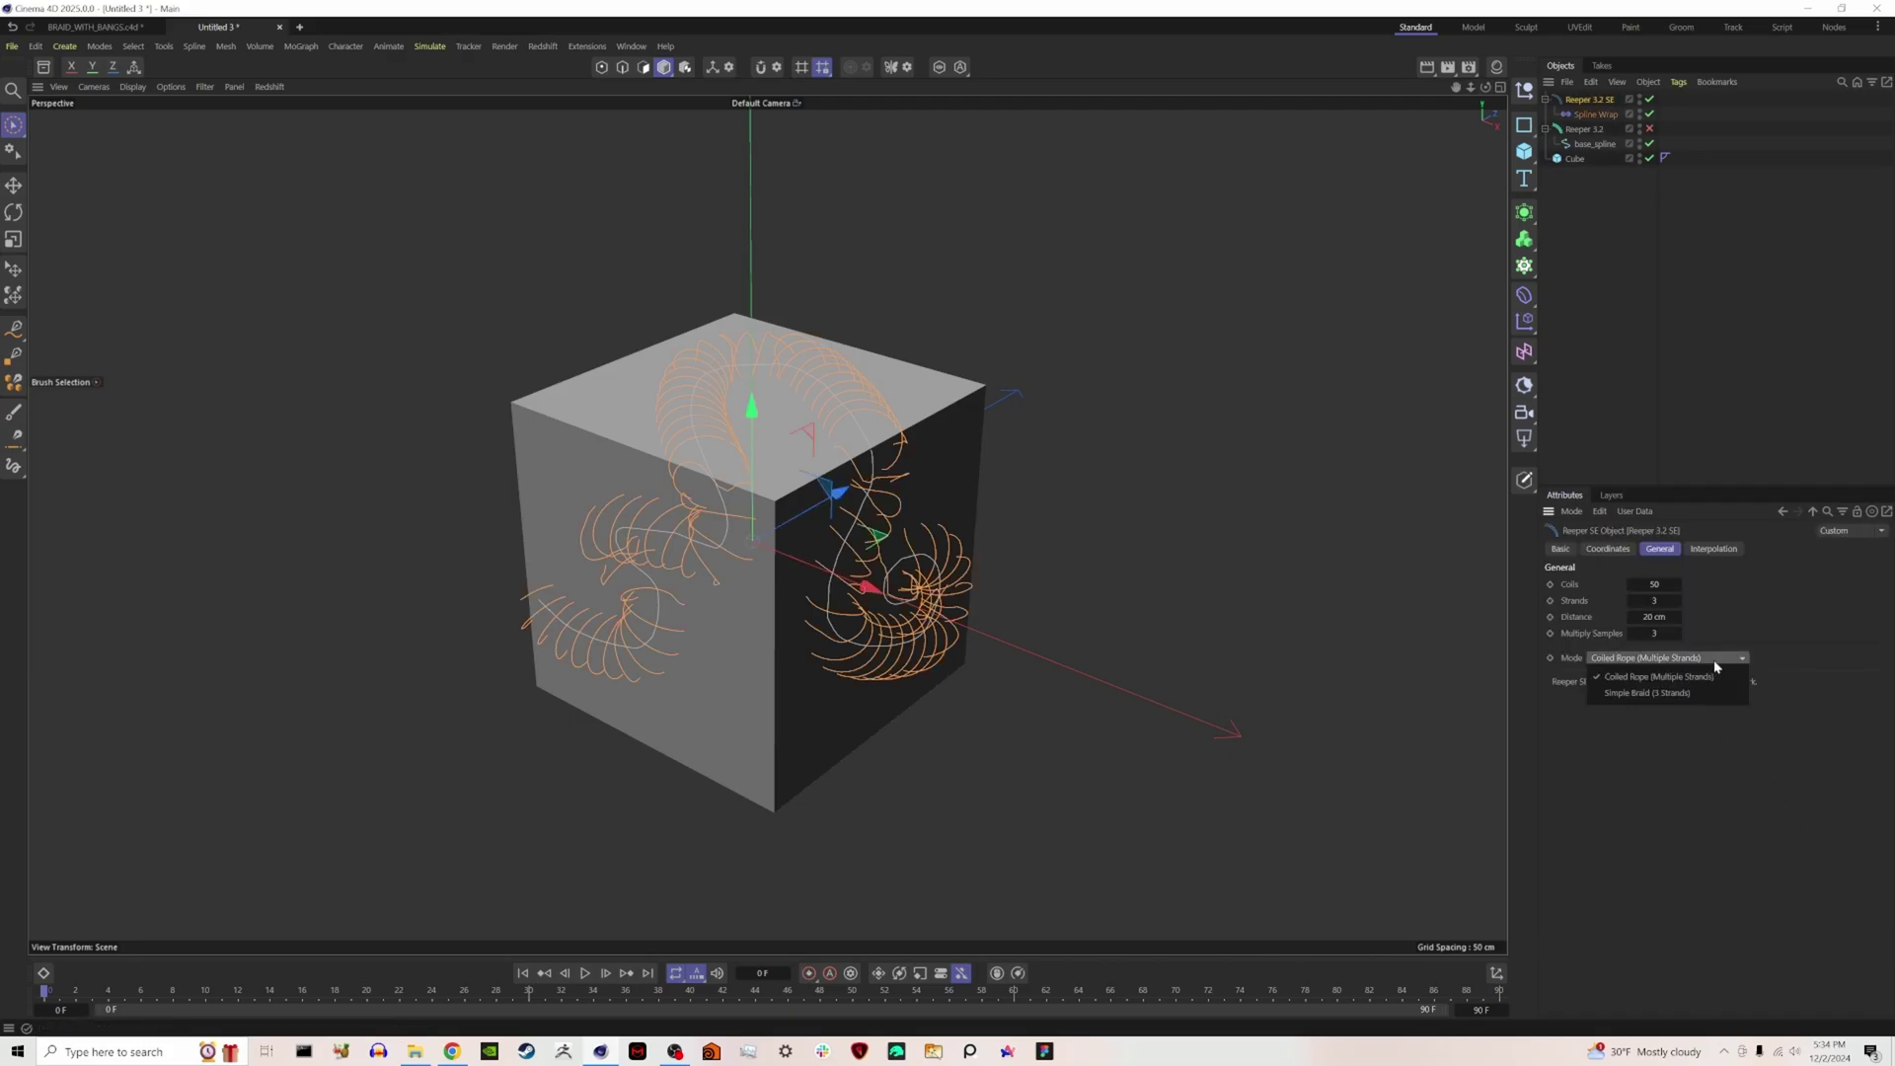
click(1692, 694)
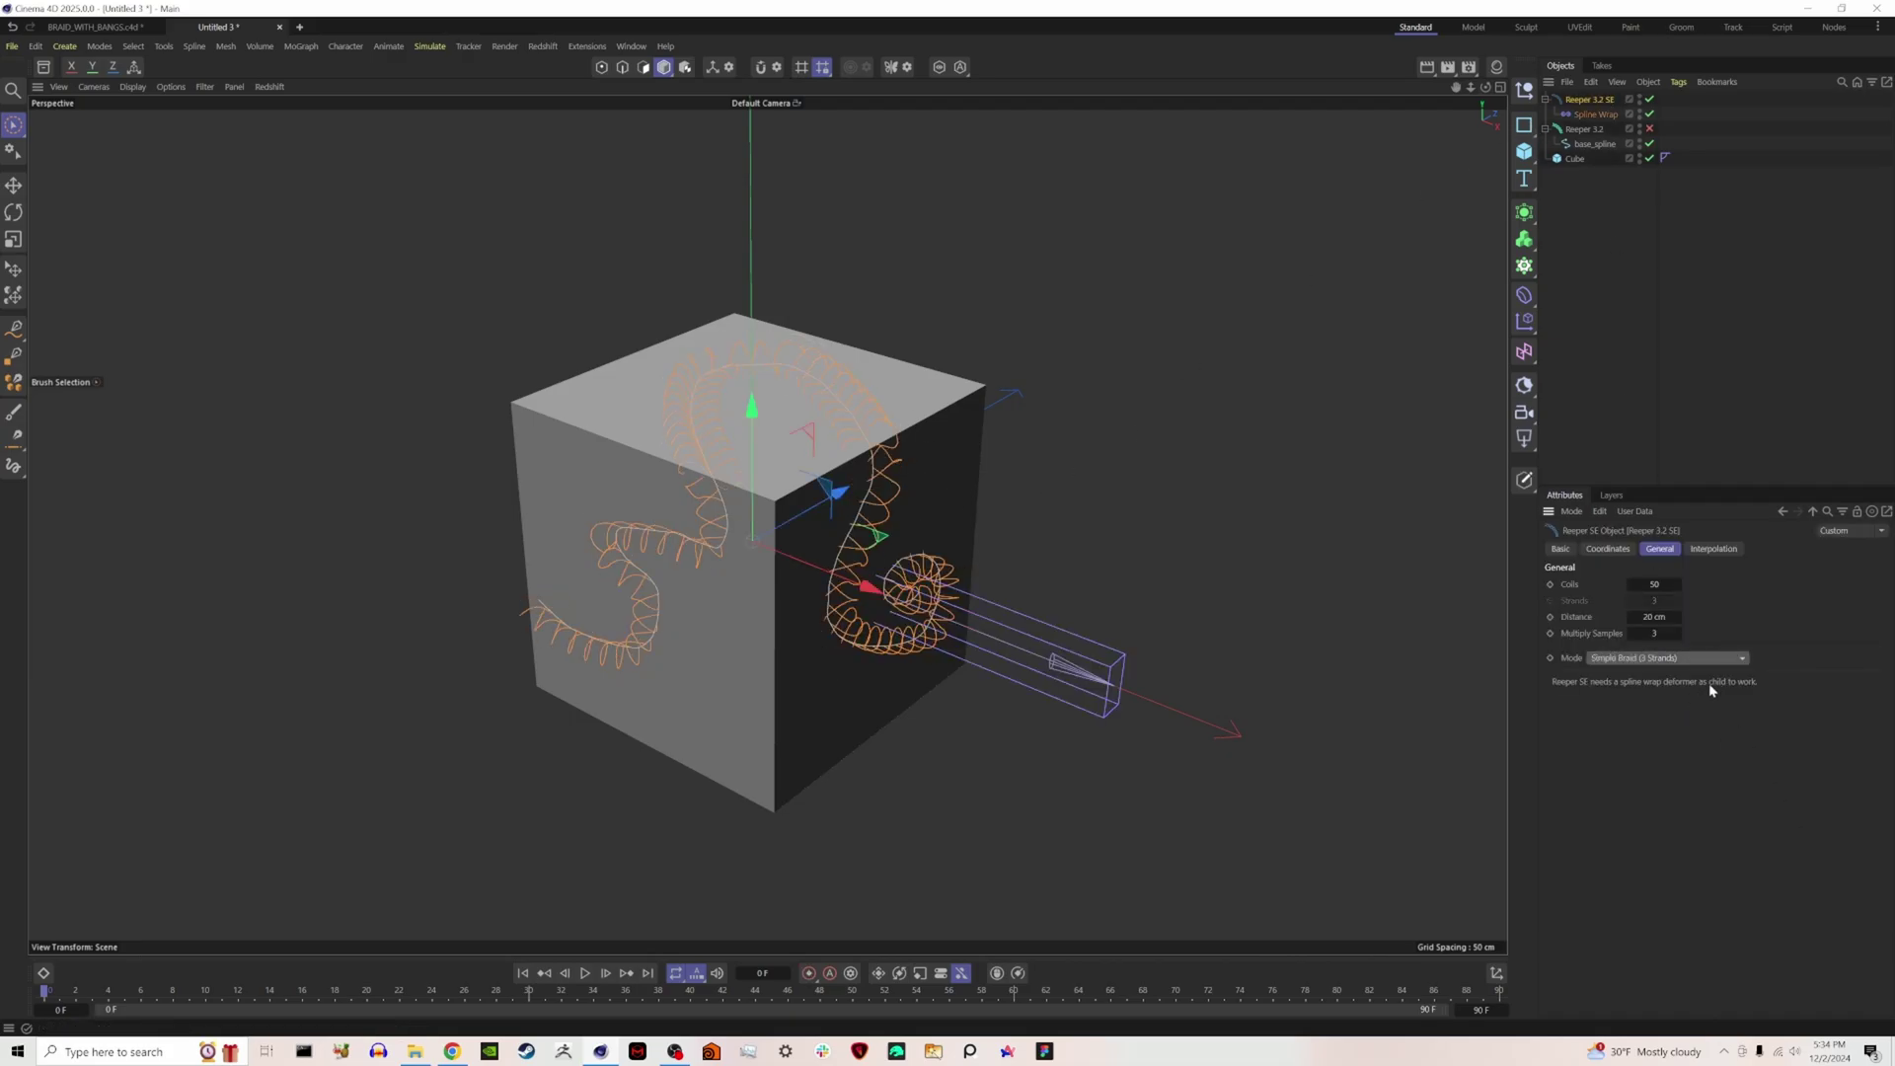
click(1694, 223)
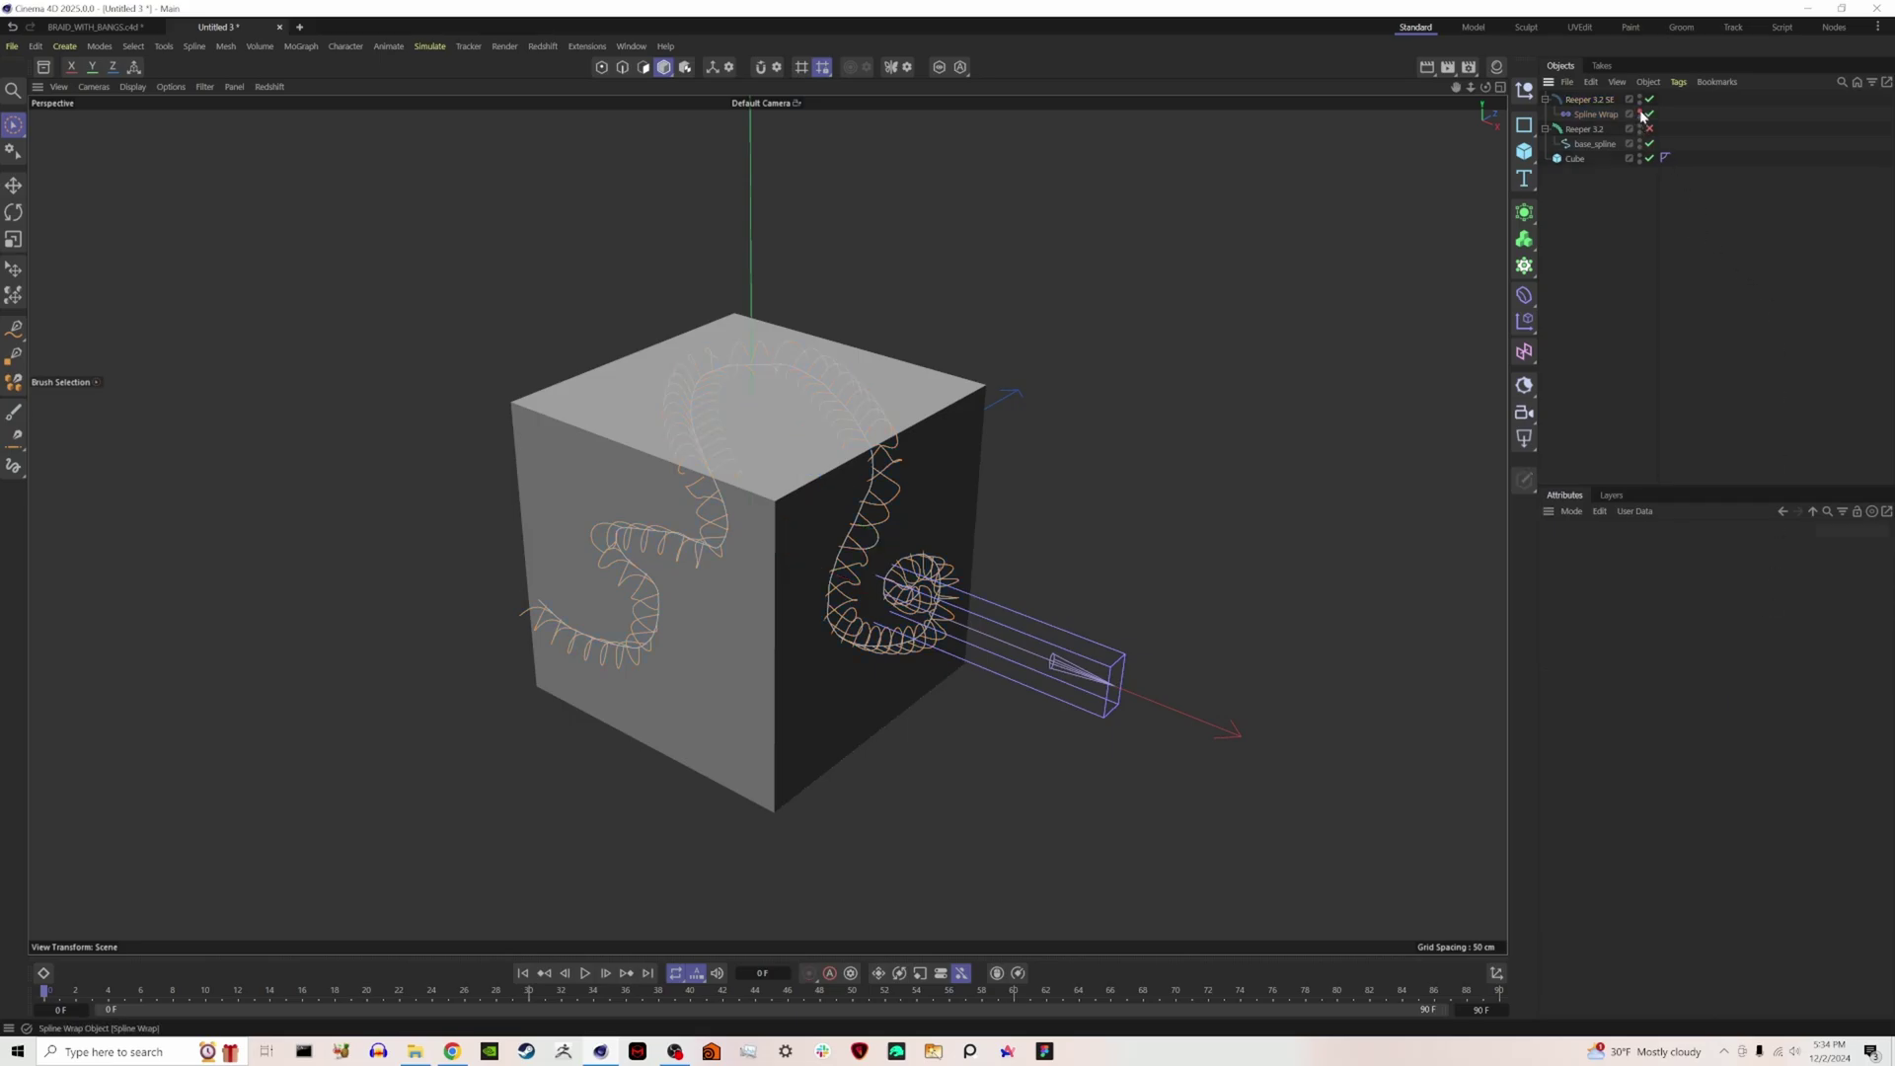
Set Reeper 3.2 SE to 63 coils with a distance of 5 cm and inspect the tighter braid on the cube.
click(1589, 99)
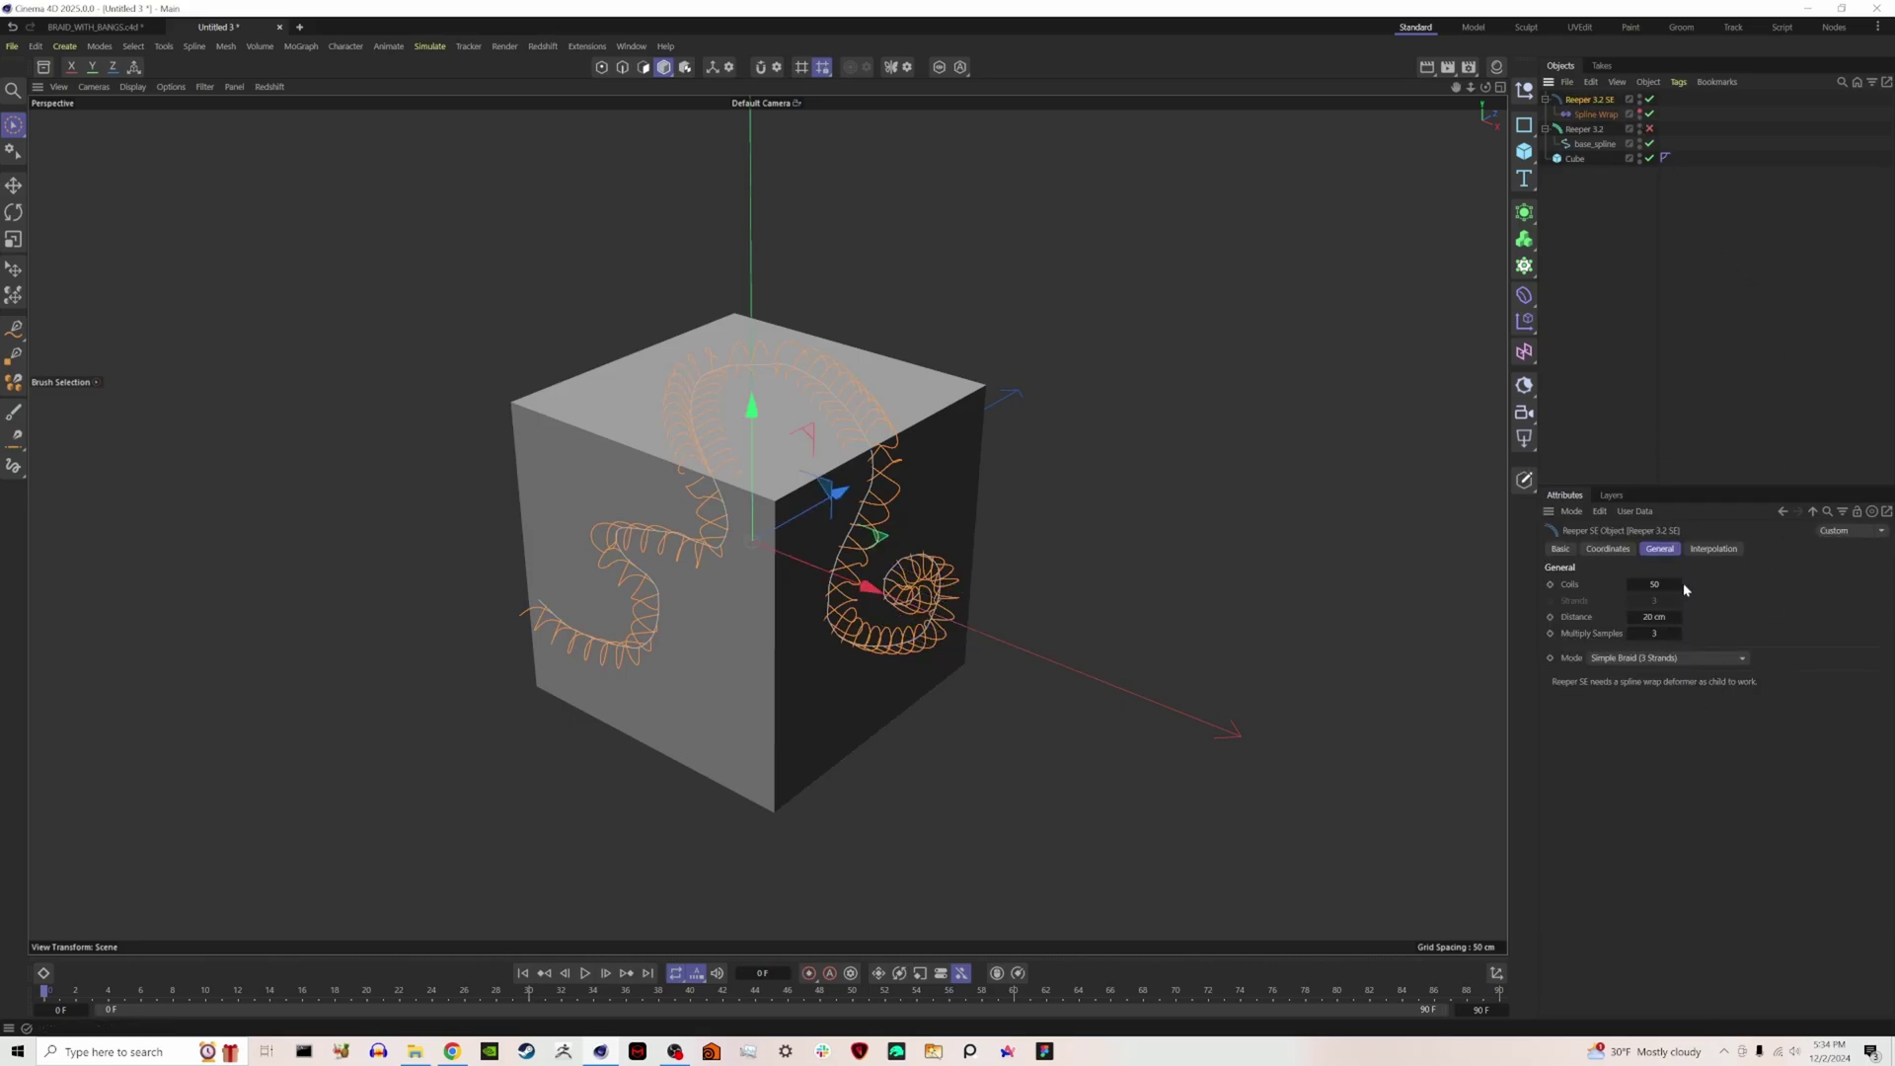
drag(1667, 584, 1641, 618)
click(1401, 296)
drag(1486, 87, 1431, 44)
alt+drag(767, 524, 829, 506)
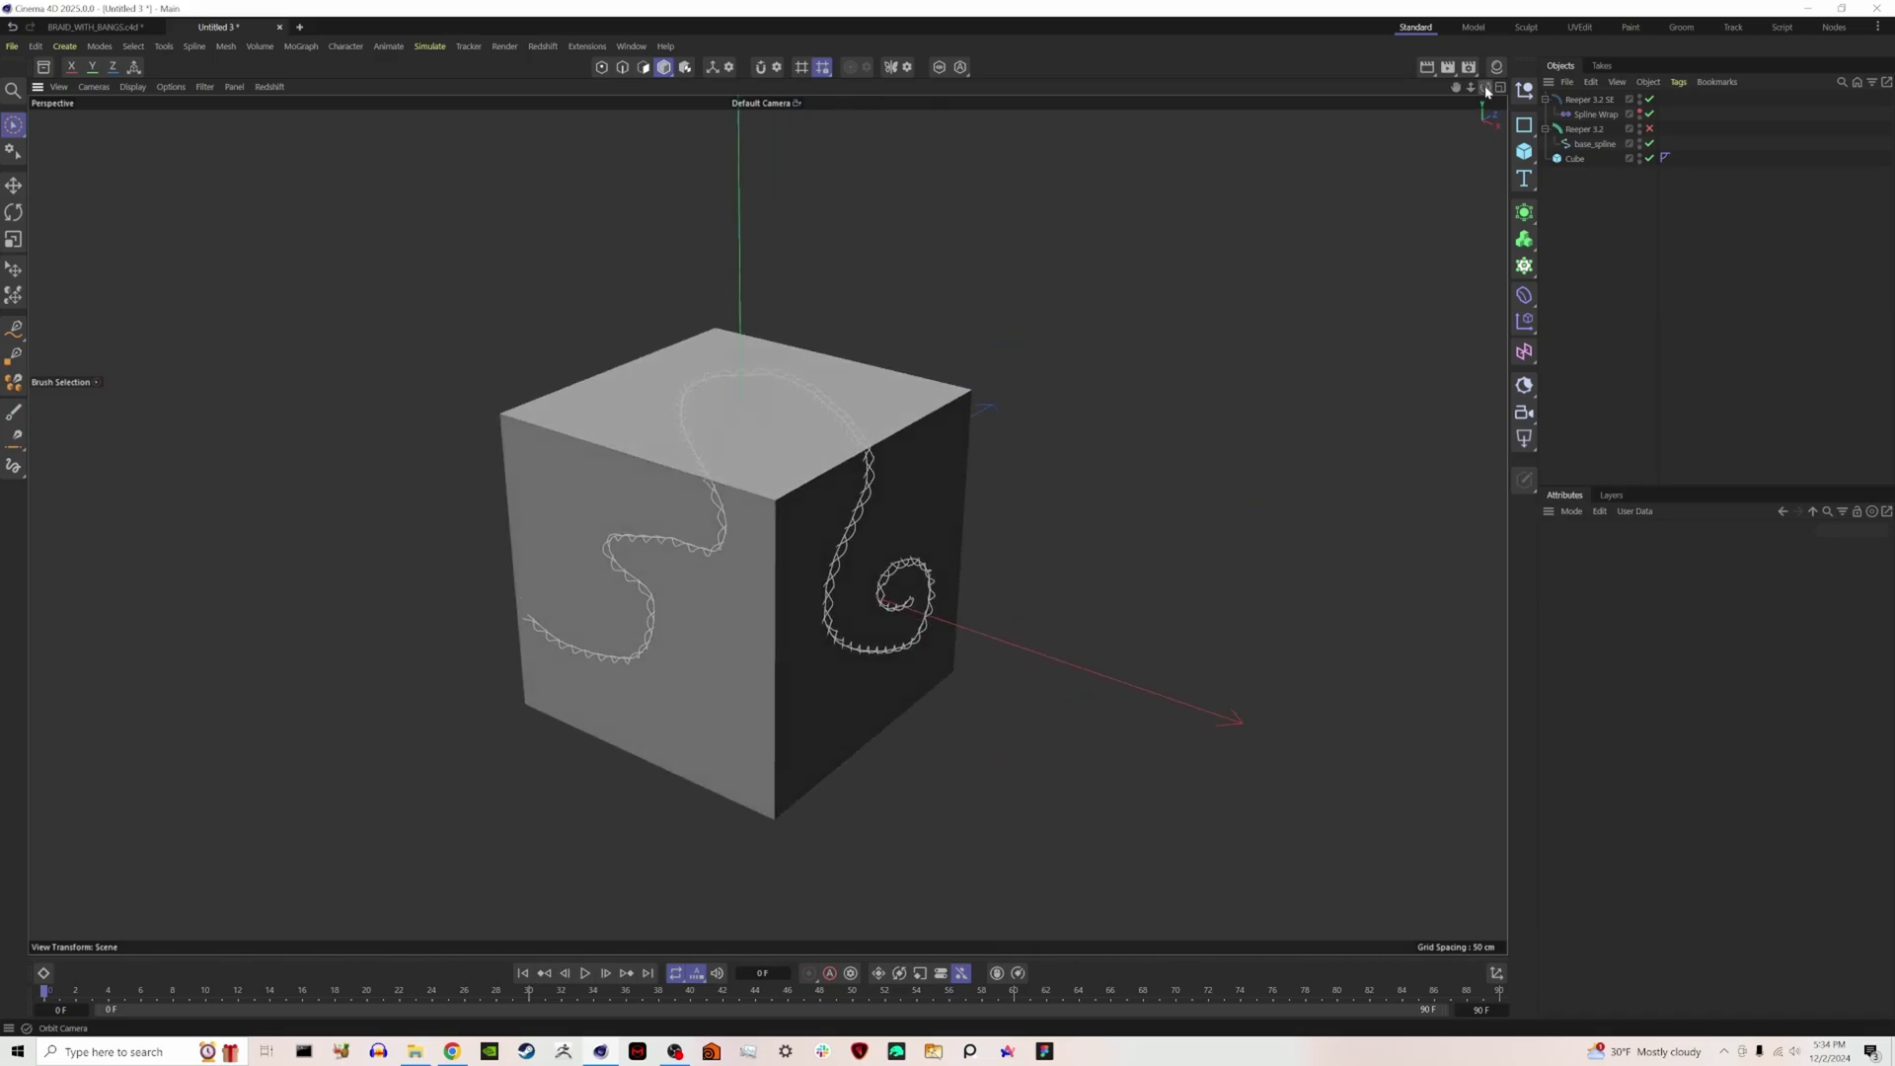
Move base_spline out of the Reeper 3.2 object to the top level, directly above it, and view another side of the cube.
click(1589, 100)
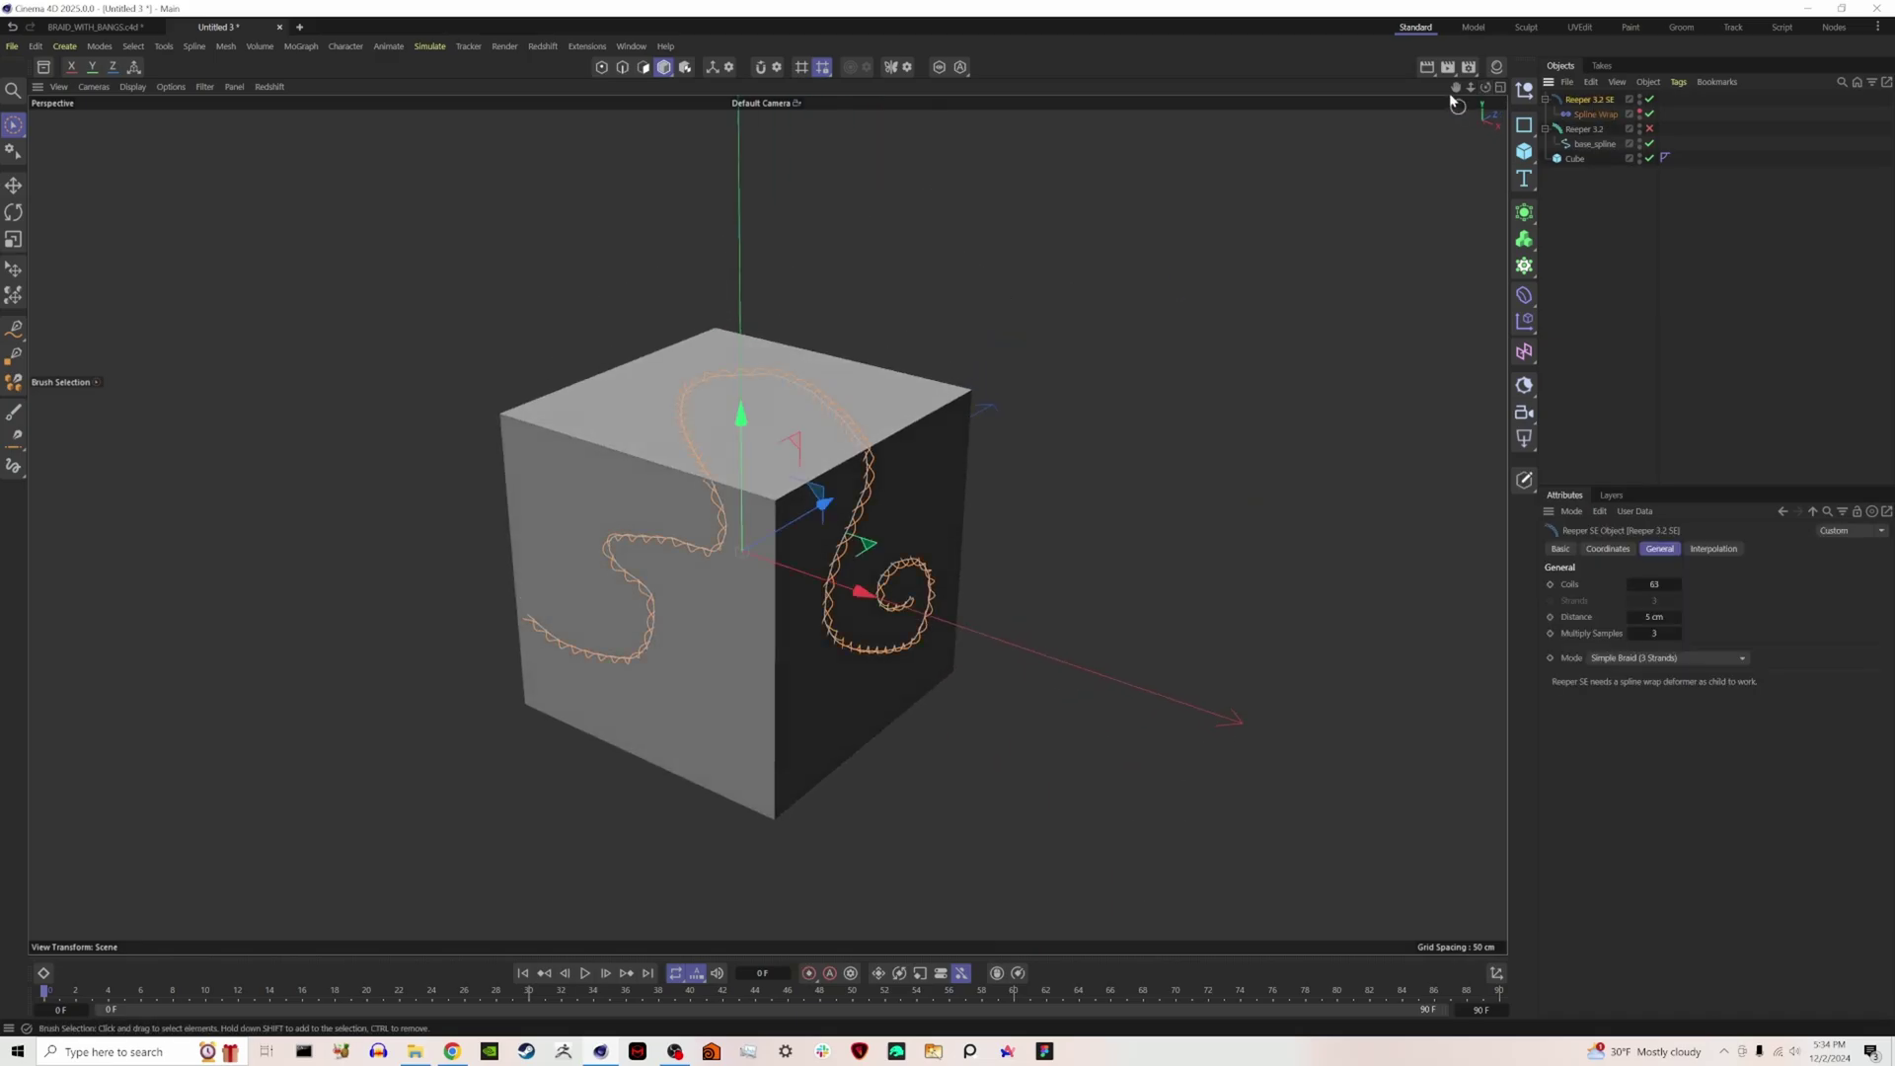
drag(1599, 148, 1613, 121)
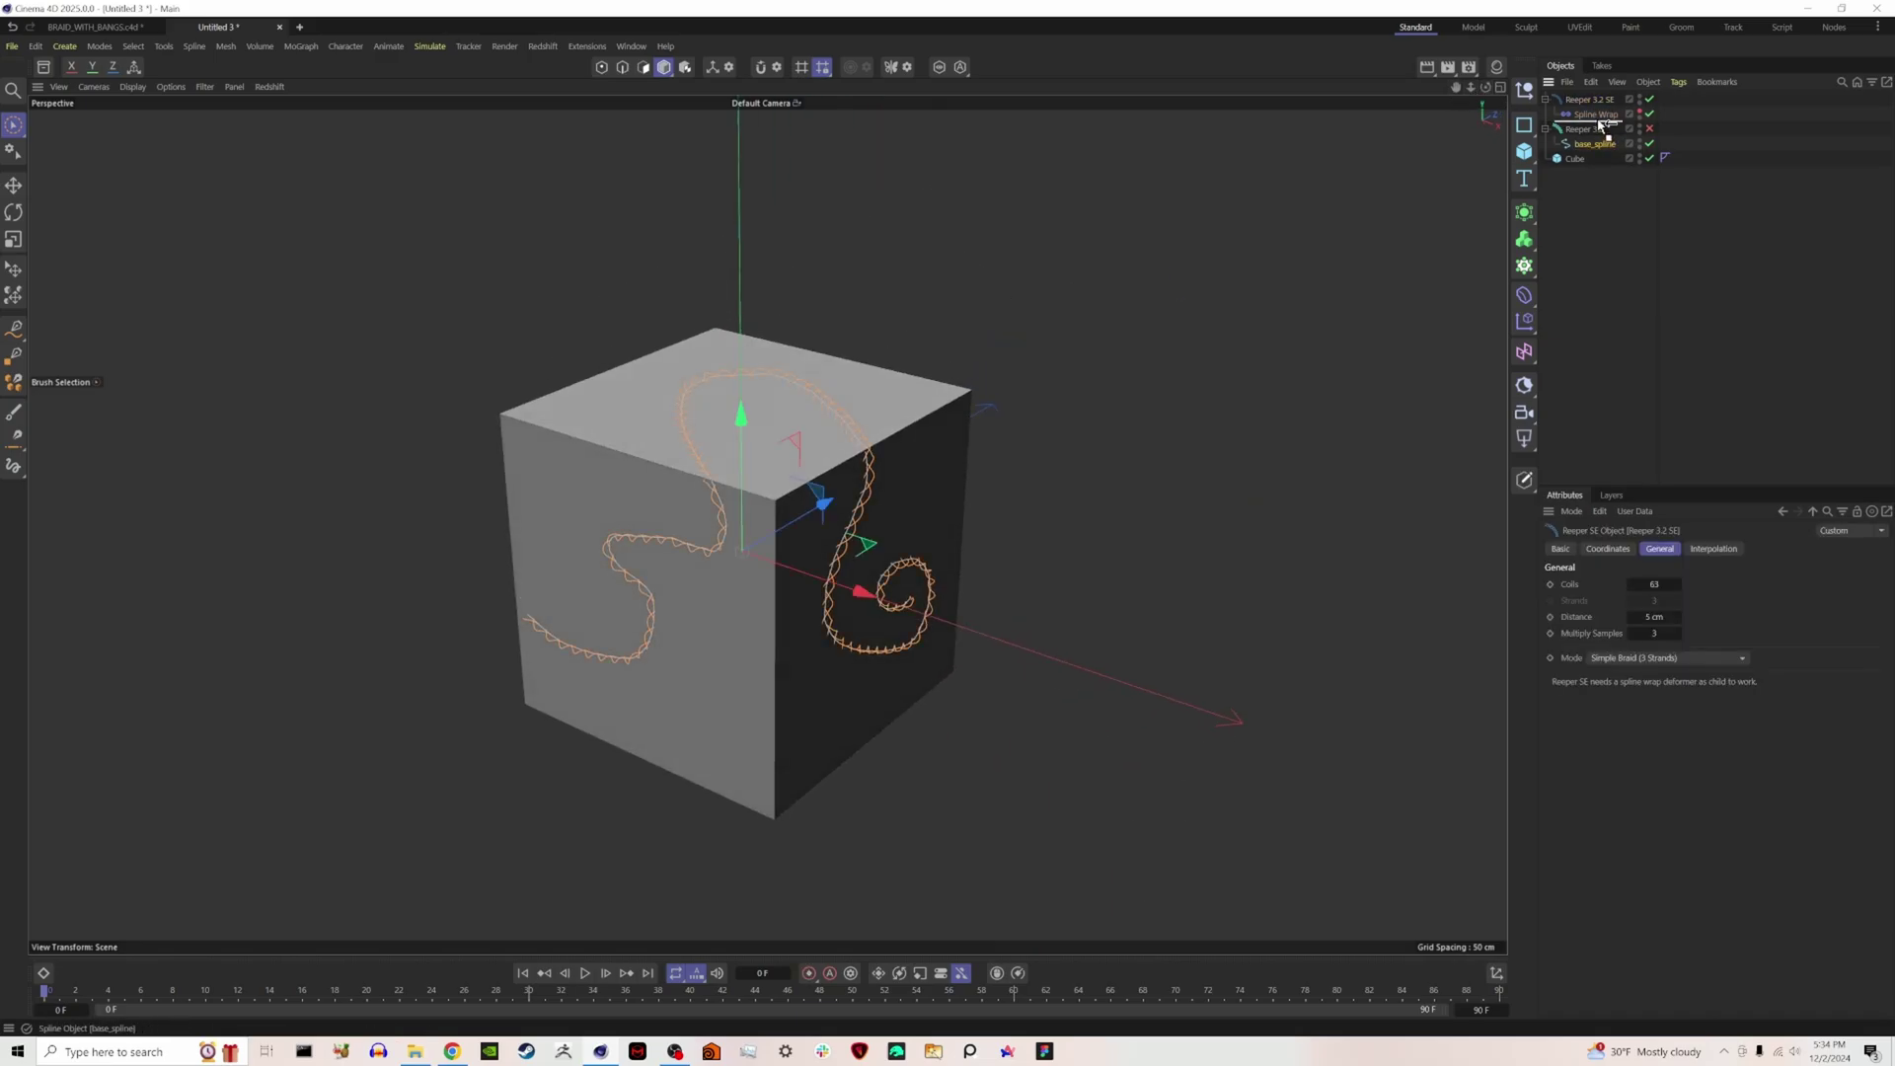
click(1632, 415)
mouse_move(1483, 94)
mouse_down()
mouse_move(767, 524)
mouse_move(1301, 711)
mouse_move(837, 447)
mouse_up()
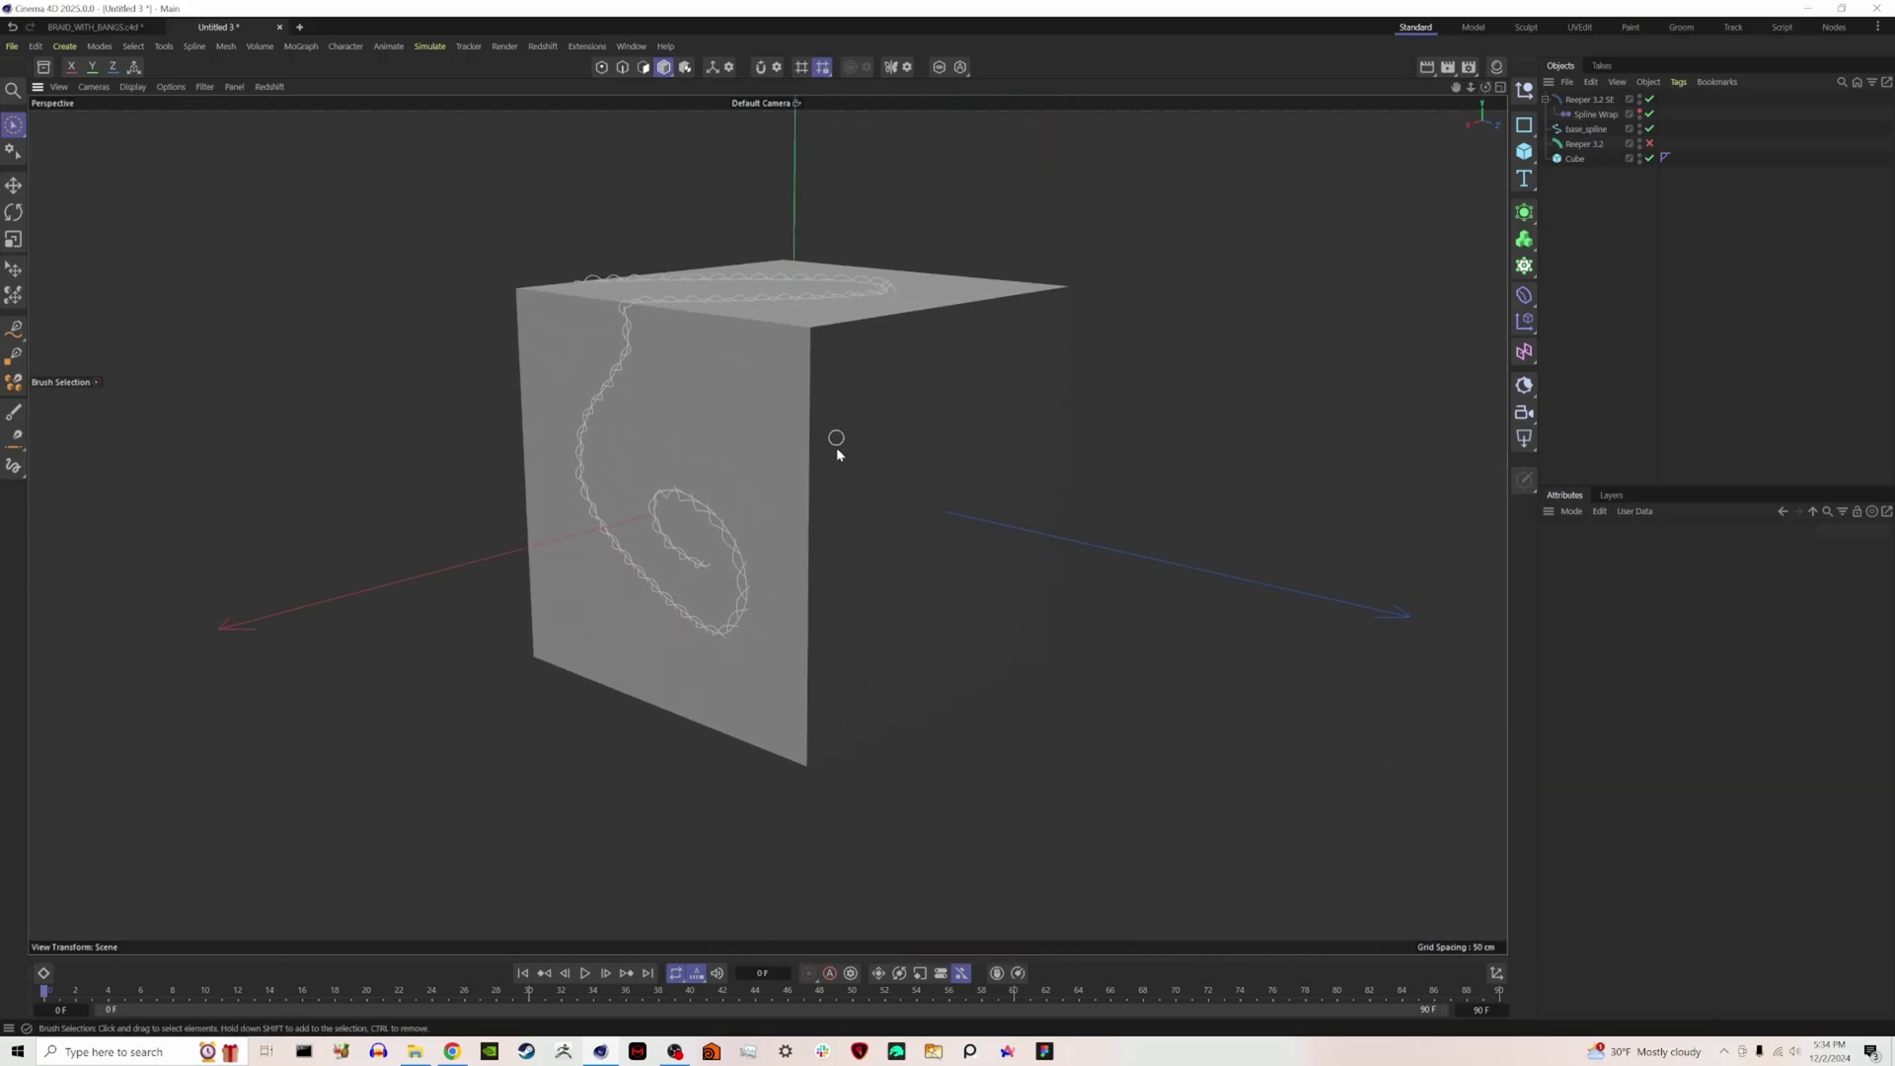
Add an empty spline to the scene and show the Front view at full size.
click(1526, 126)
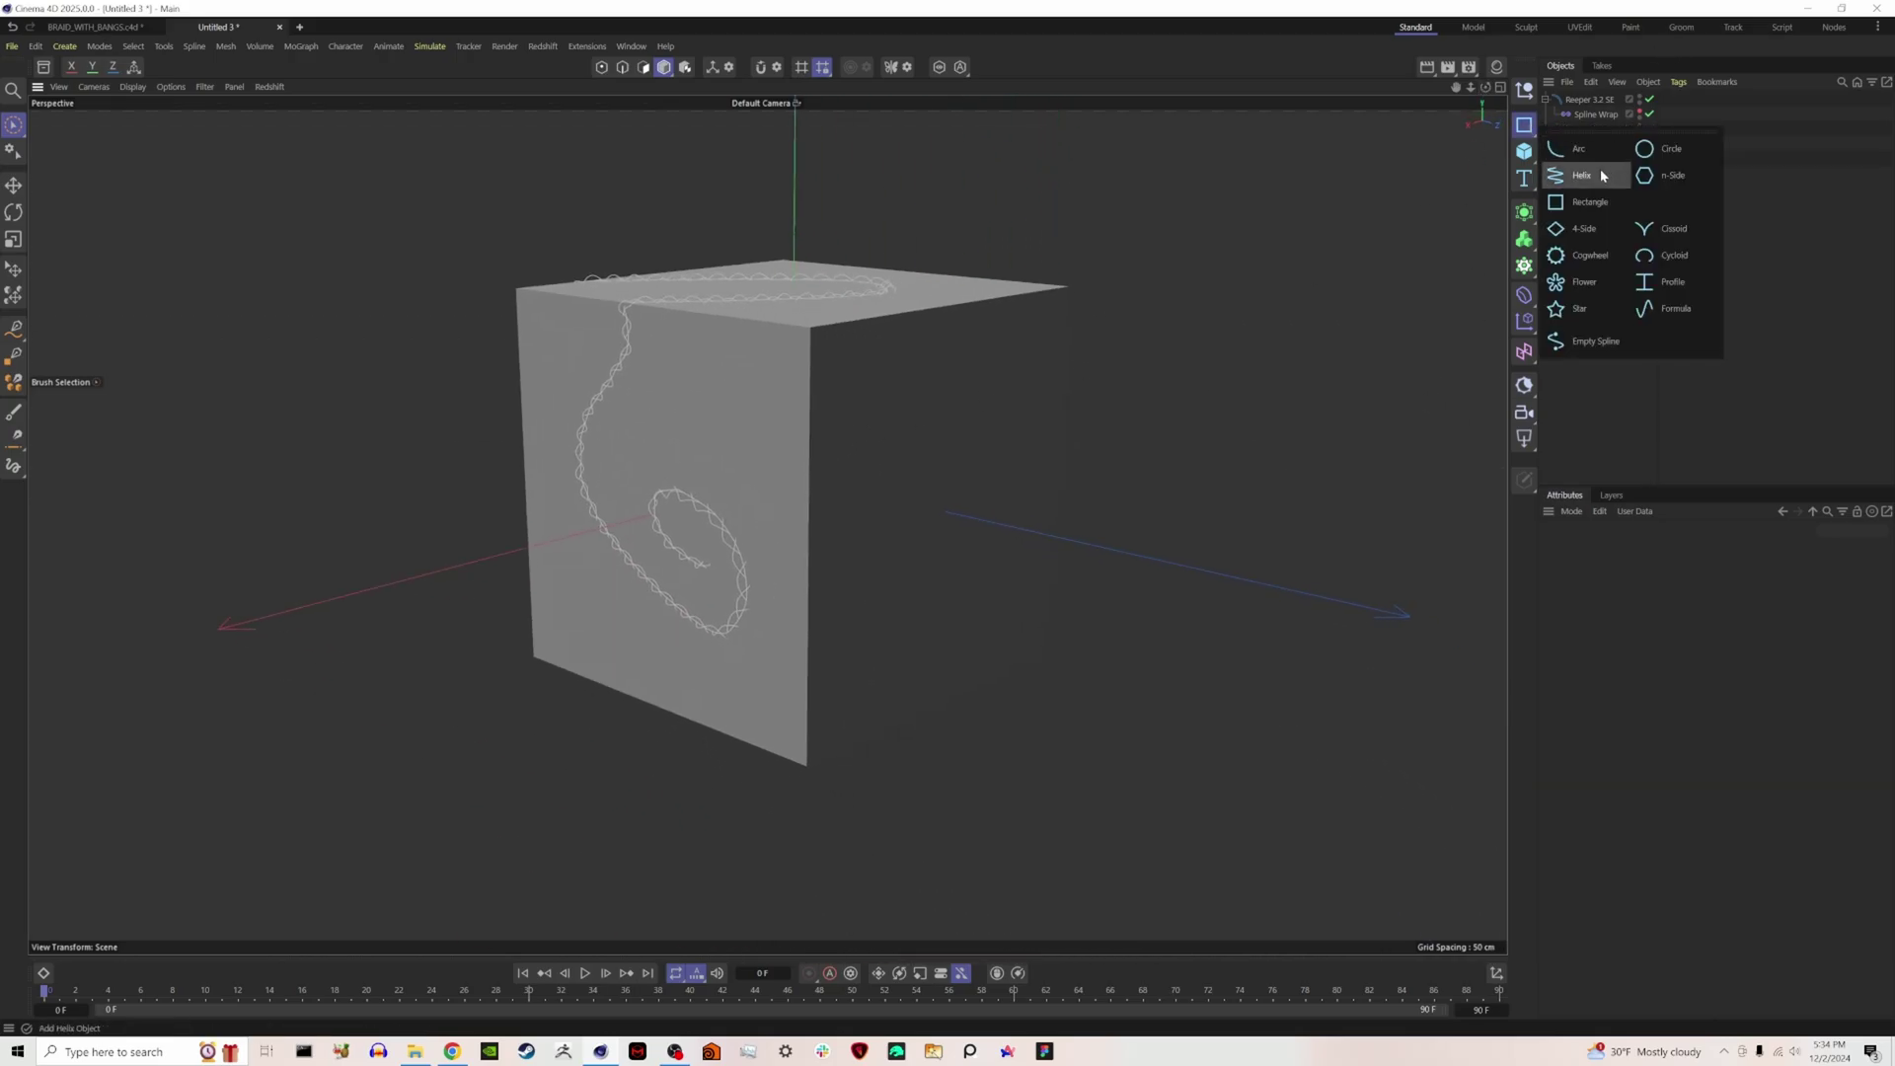
click(1554, 341)
click(1500, 87)
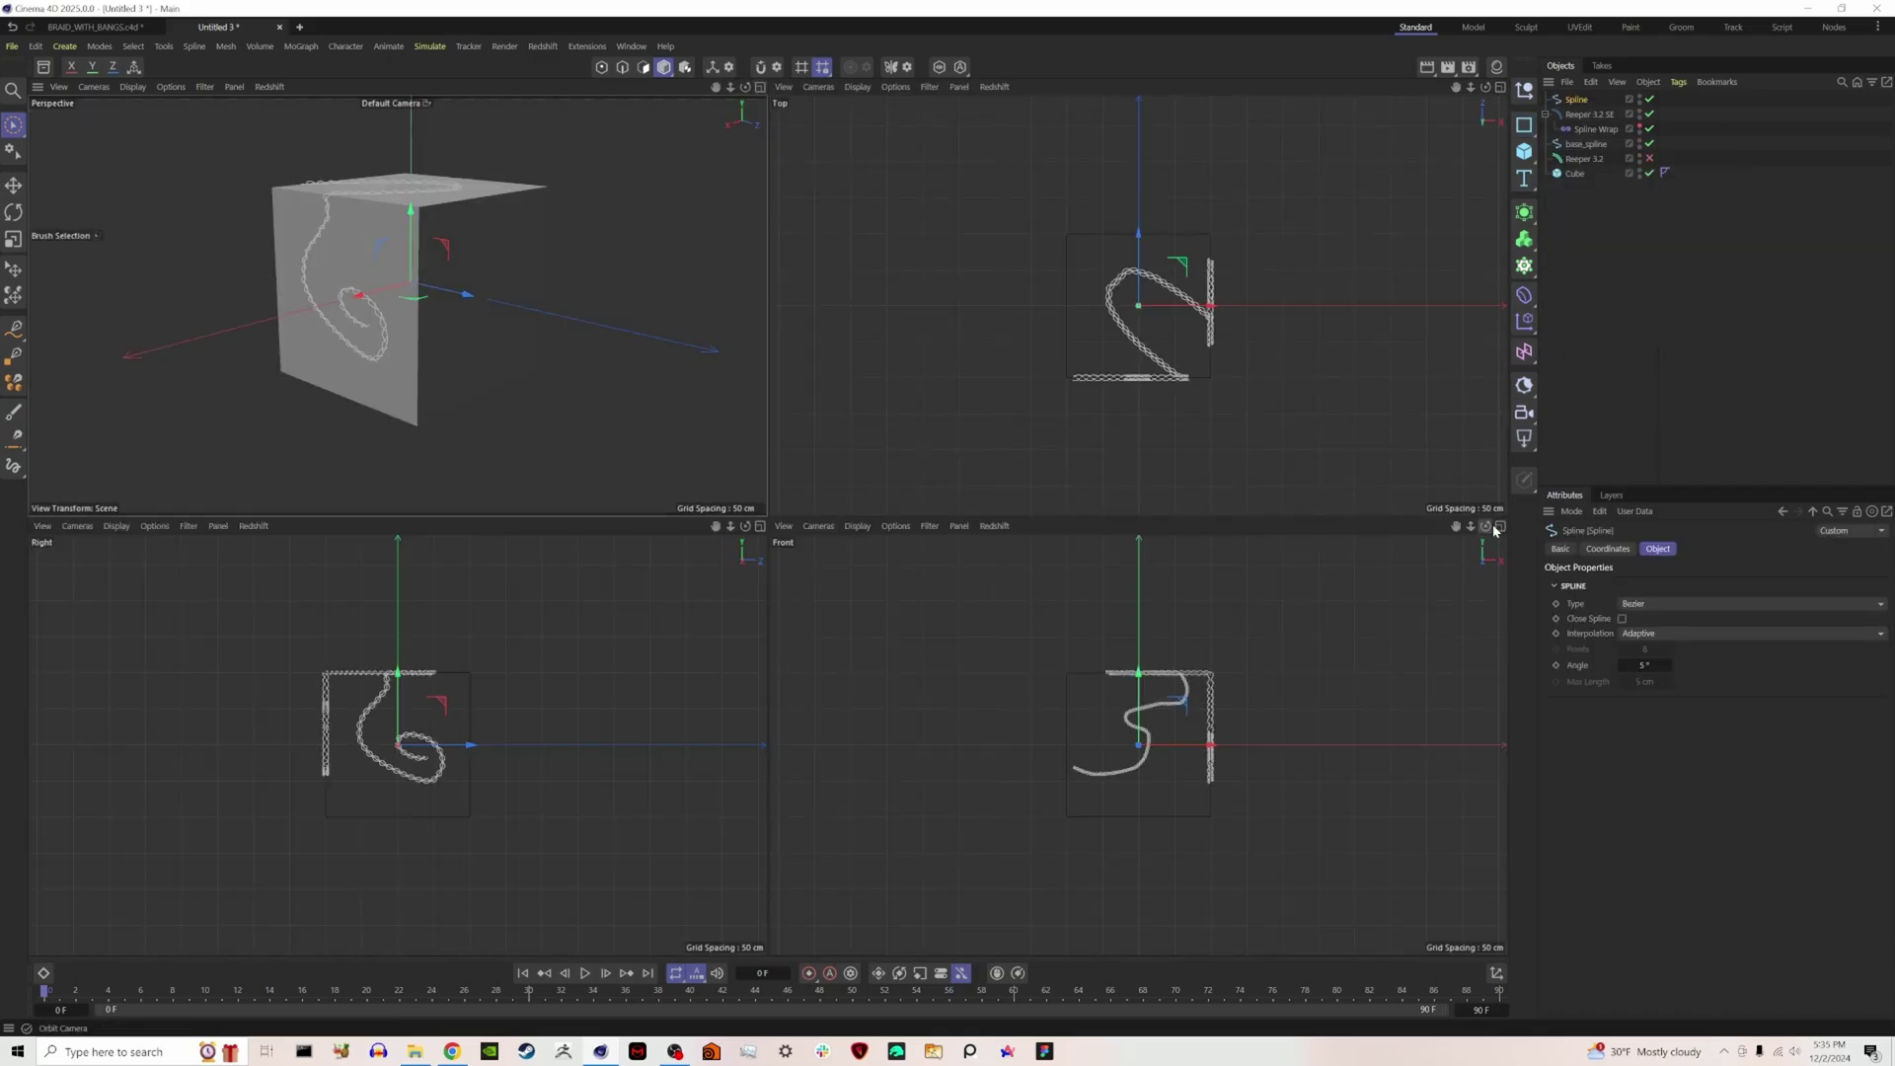
click(1500, 527)
scroll(619, 573, up, 3)
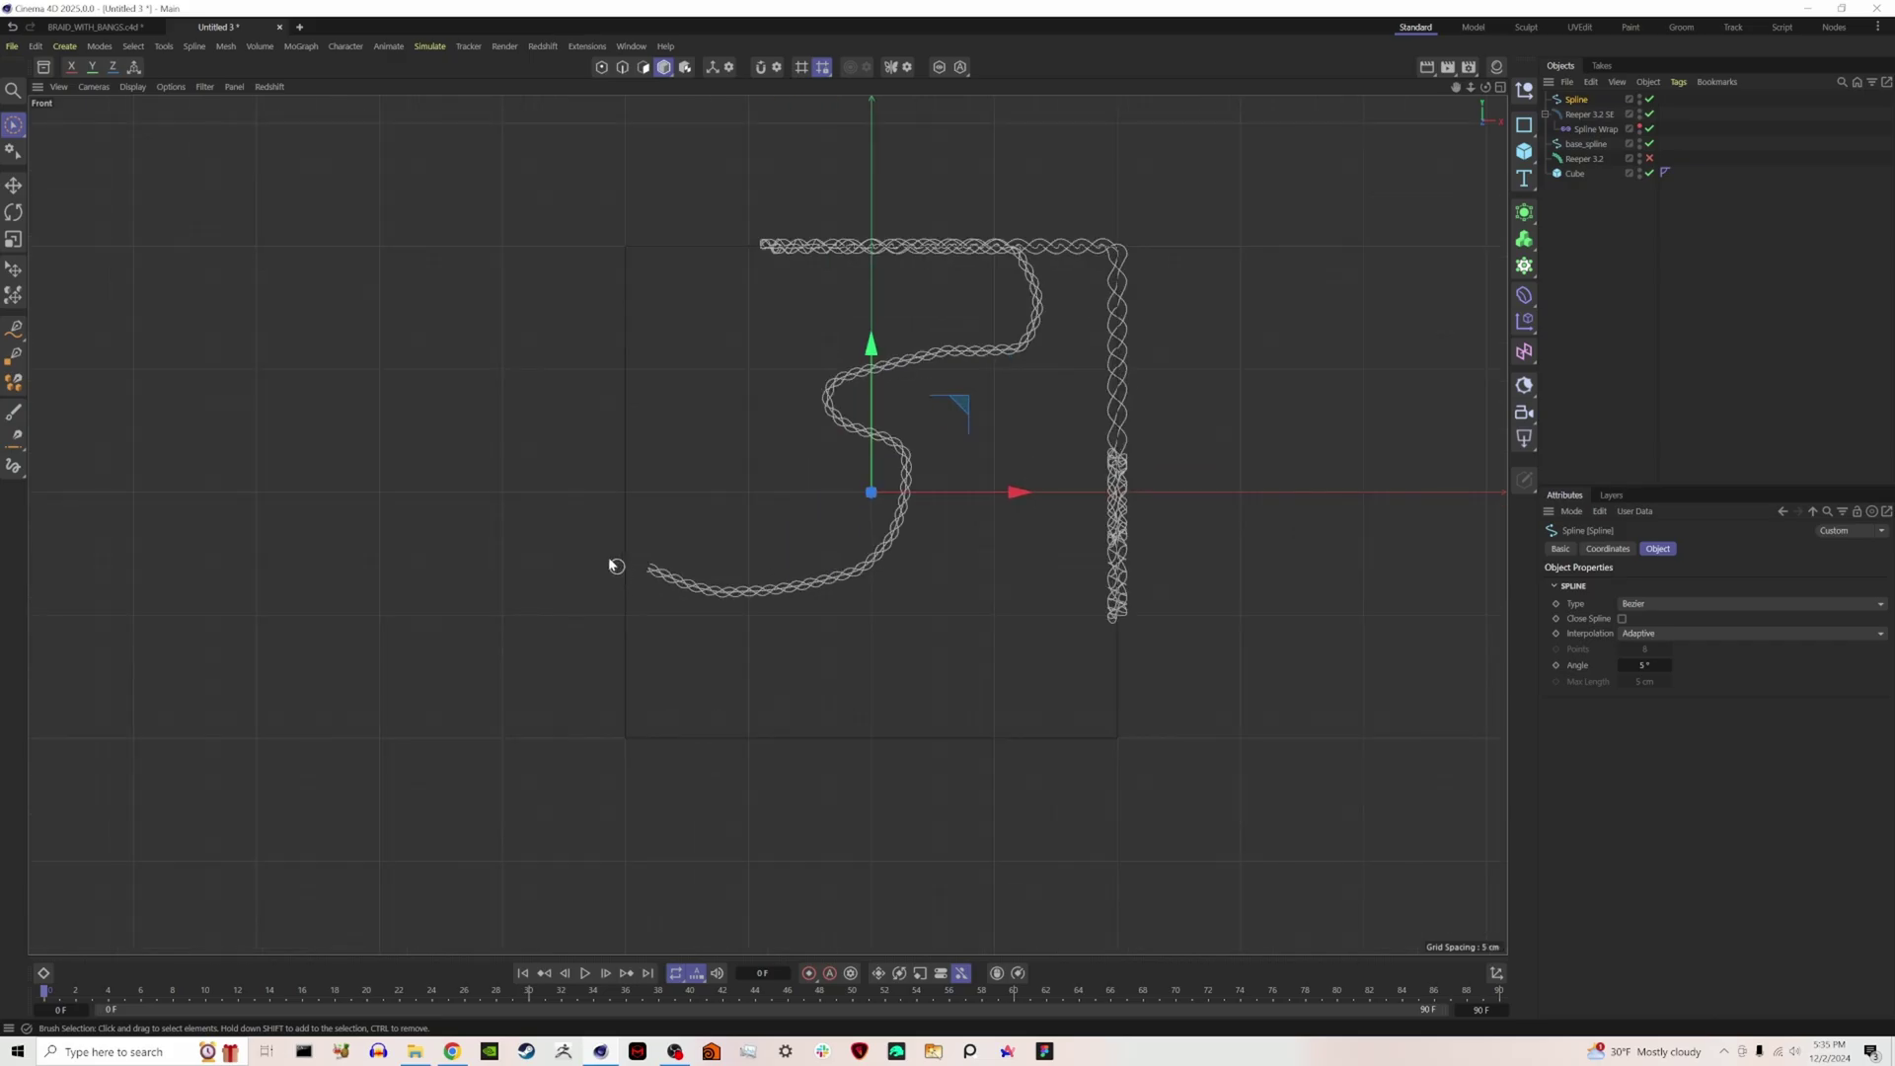
Draw a three-point Bezier curve with the Spline Pen, starting beside the cube and sweeping down and away from it.
click(14, 329)
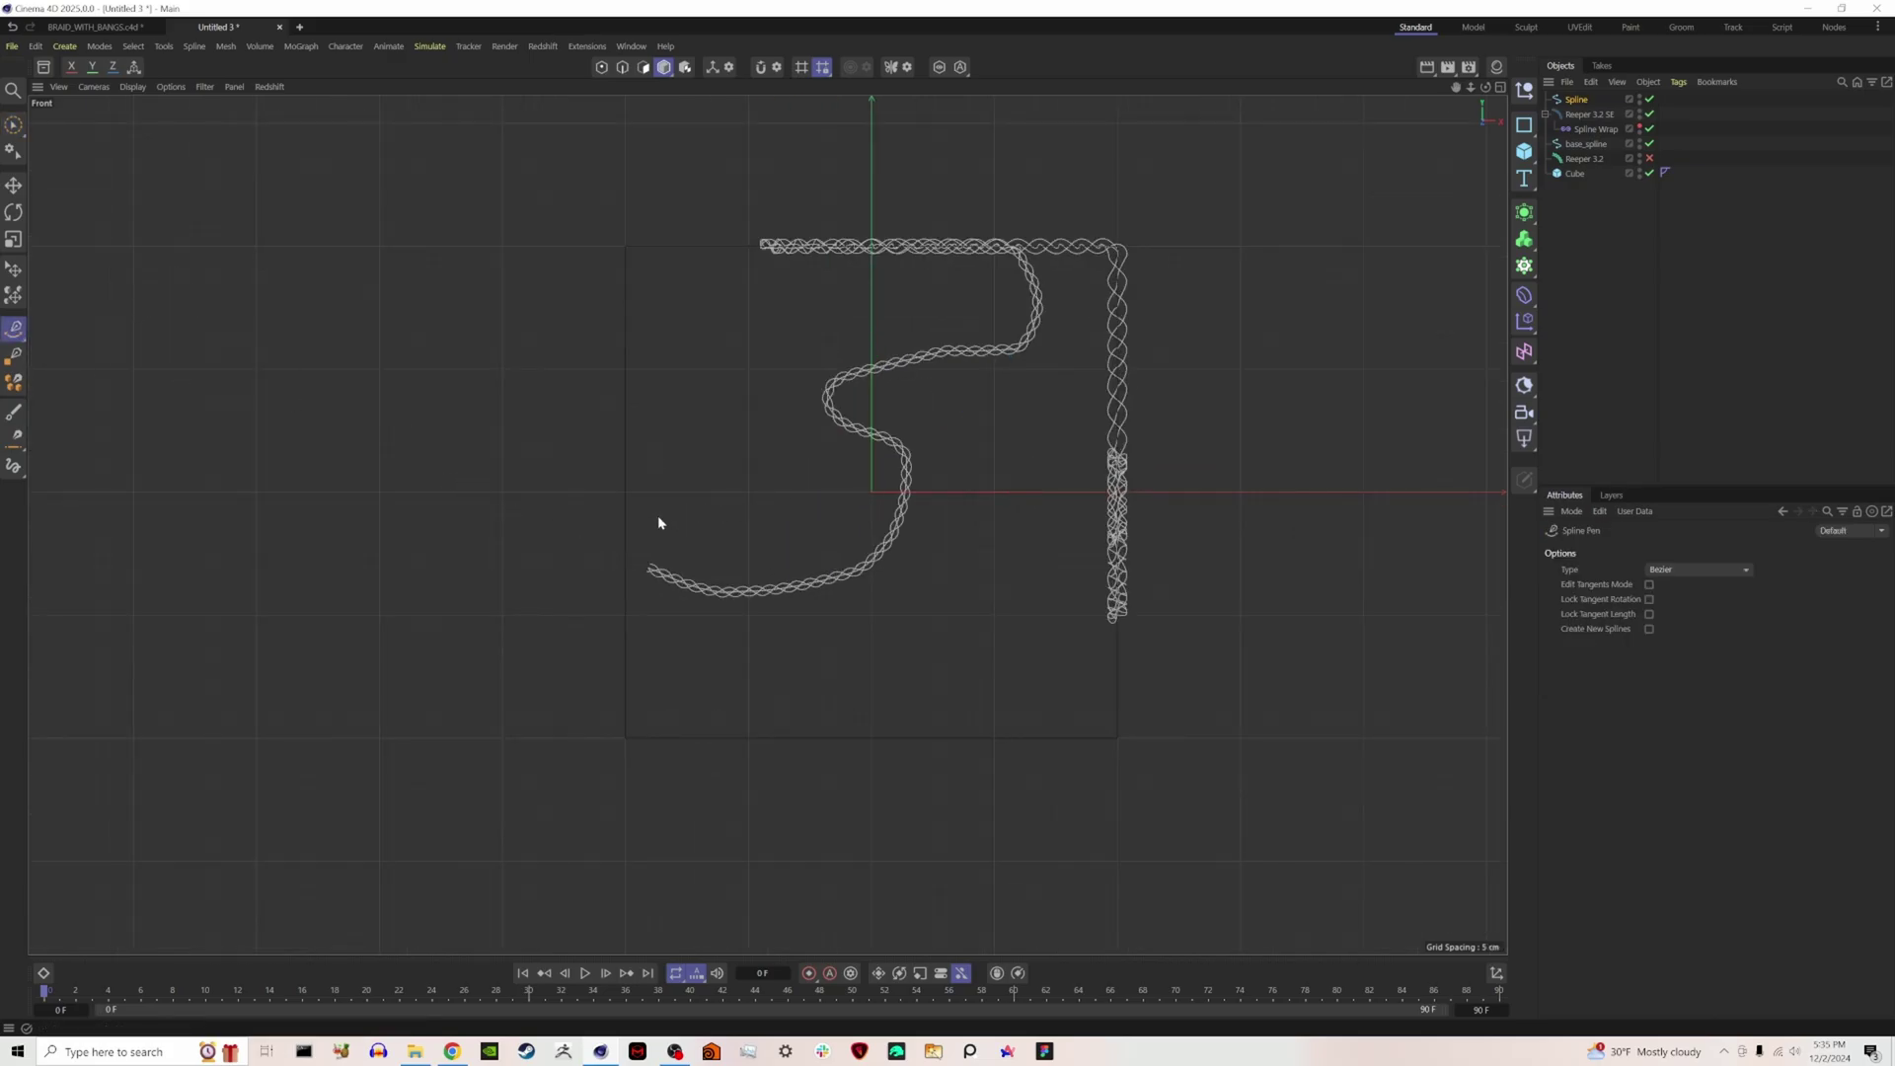
click(617, 544)
drag(551, 755, 529, 783)
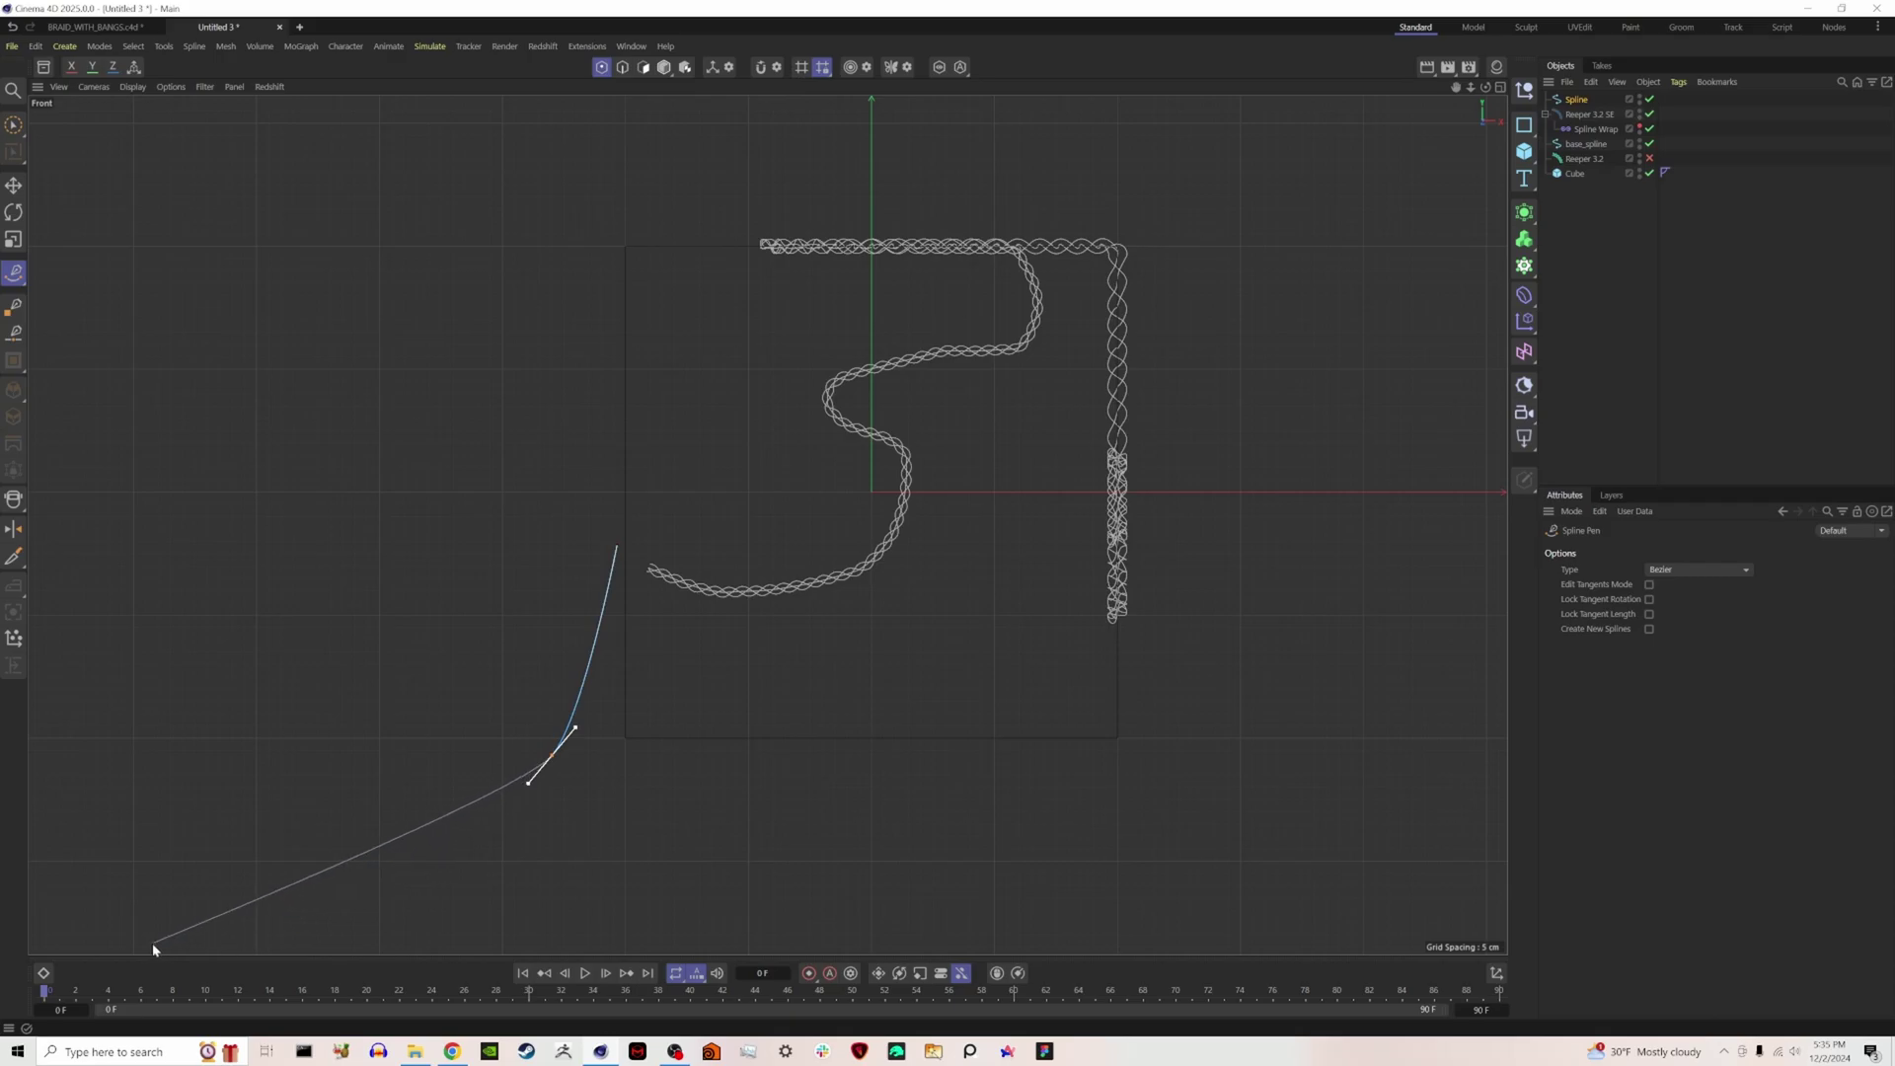
scroll(201, 918, down, 2)
scroll(339, 938, down, 3)
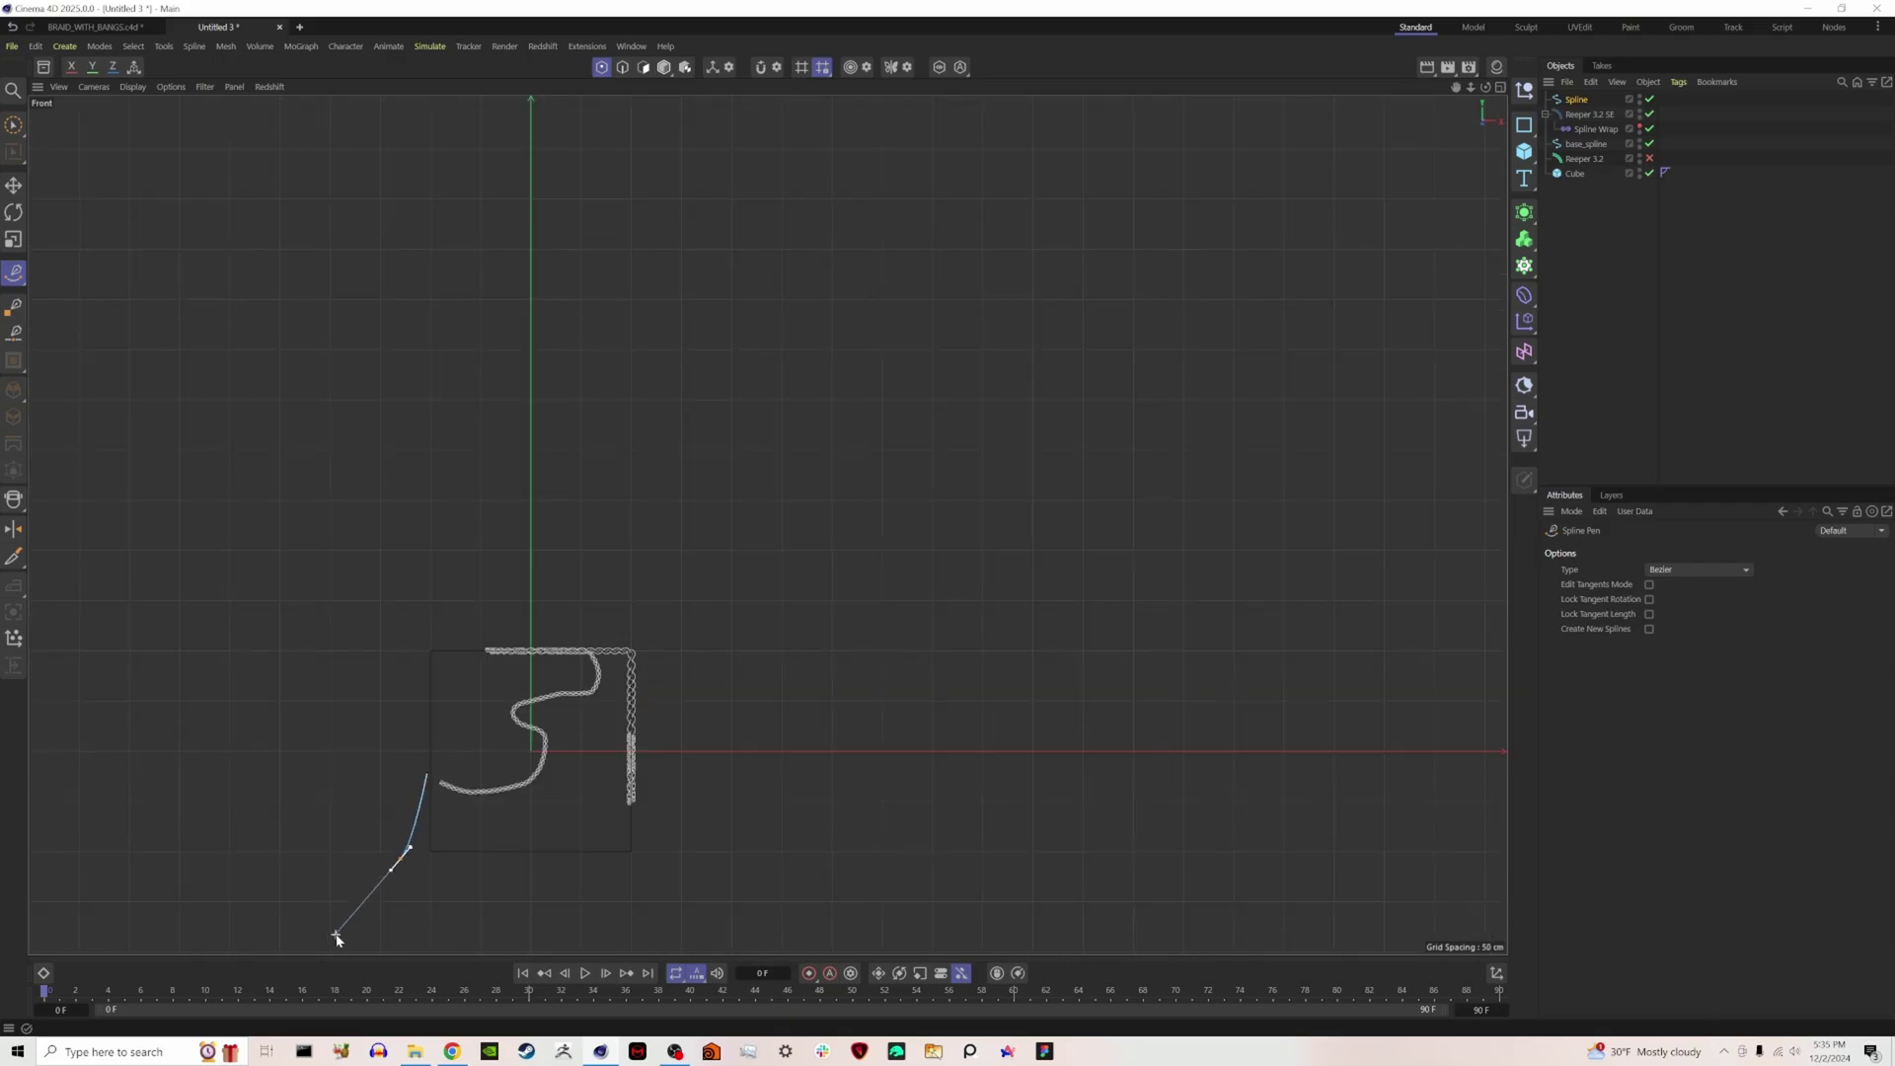
alt+middle_drag(355, 931, 521, 638)
drag(400, 733, 345, 757)
click(12, 124)
click(993, 500)
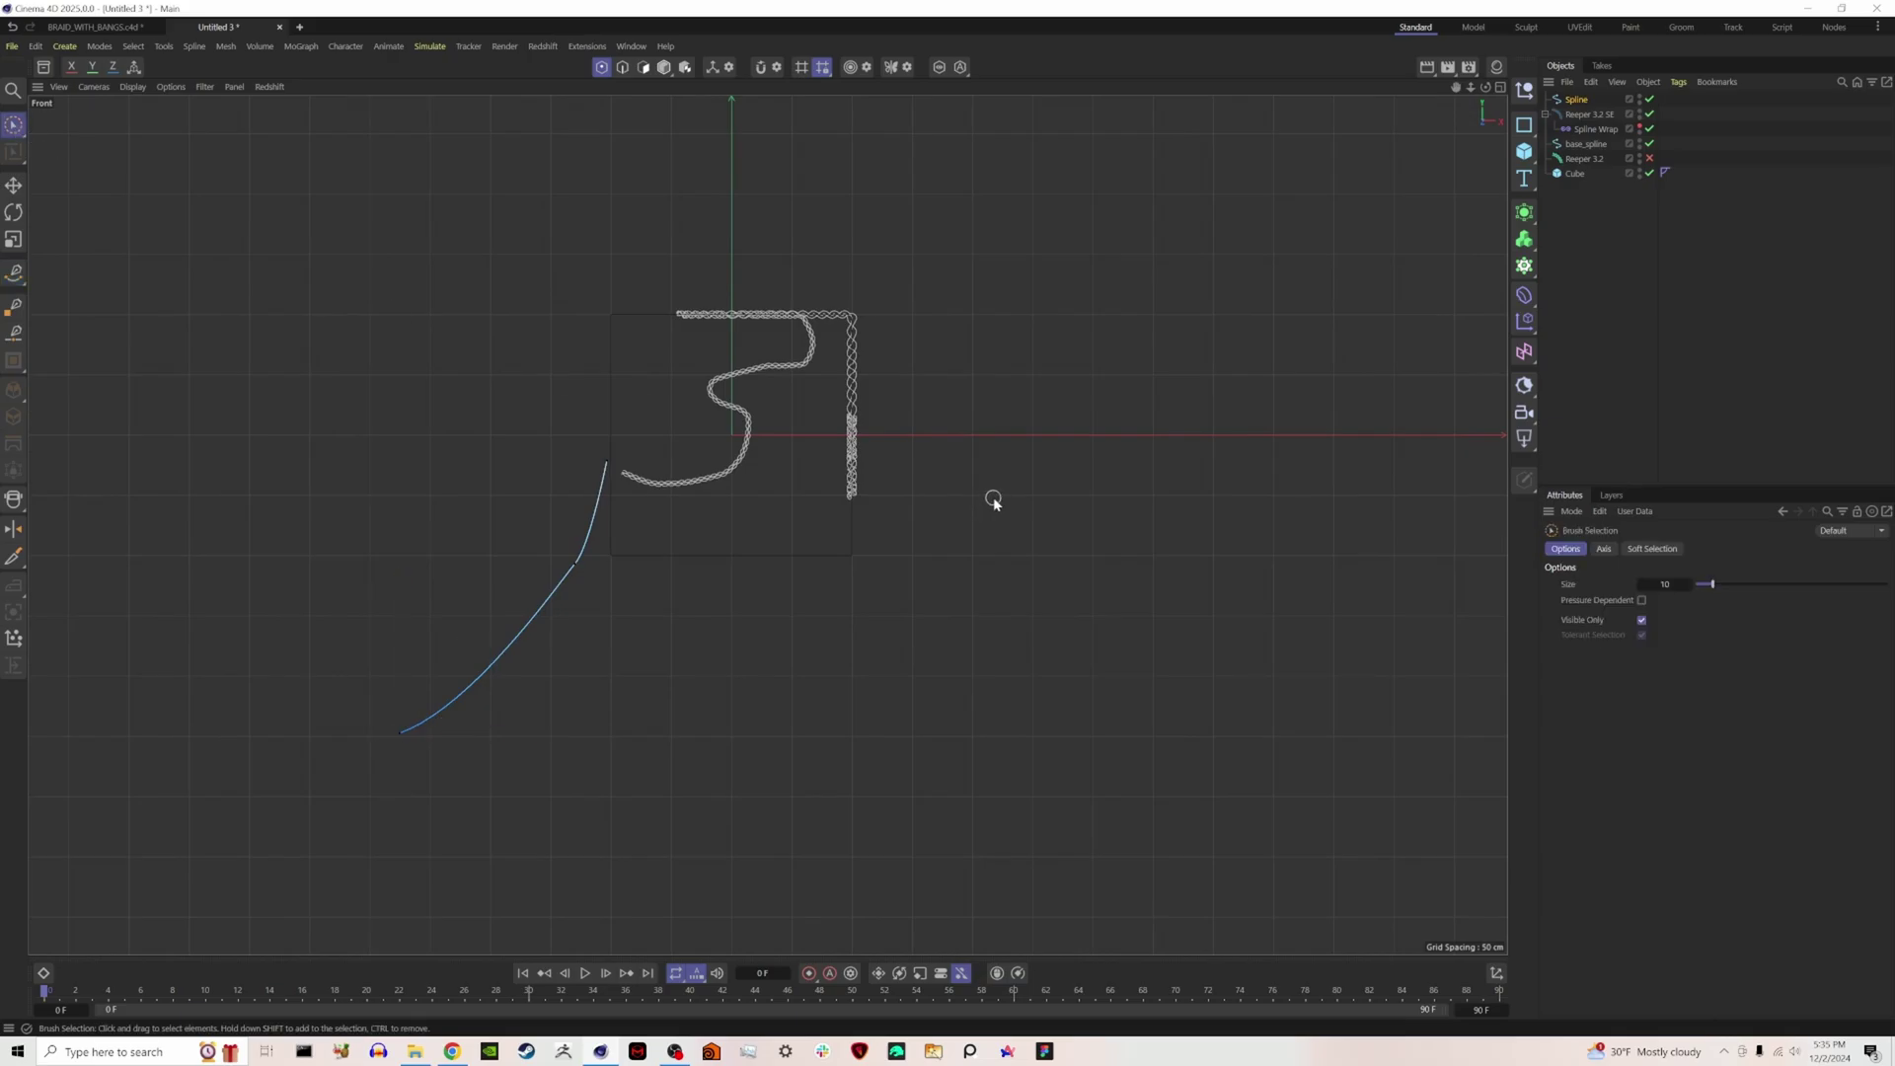
Return to the full-size Perspective view, look at the new curve beside the cube and rename its spline tail.
click(1500, 87)
click(764, 87)
alt+drag(939, 530, 750, 523)
alt+middle_drag(1056, 514, 553, 435)
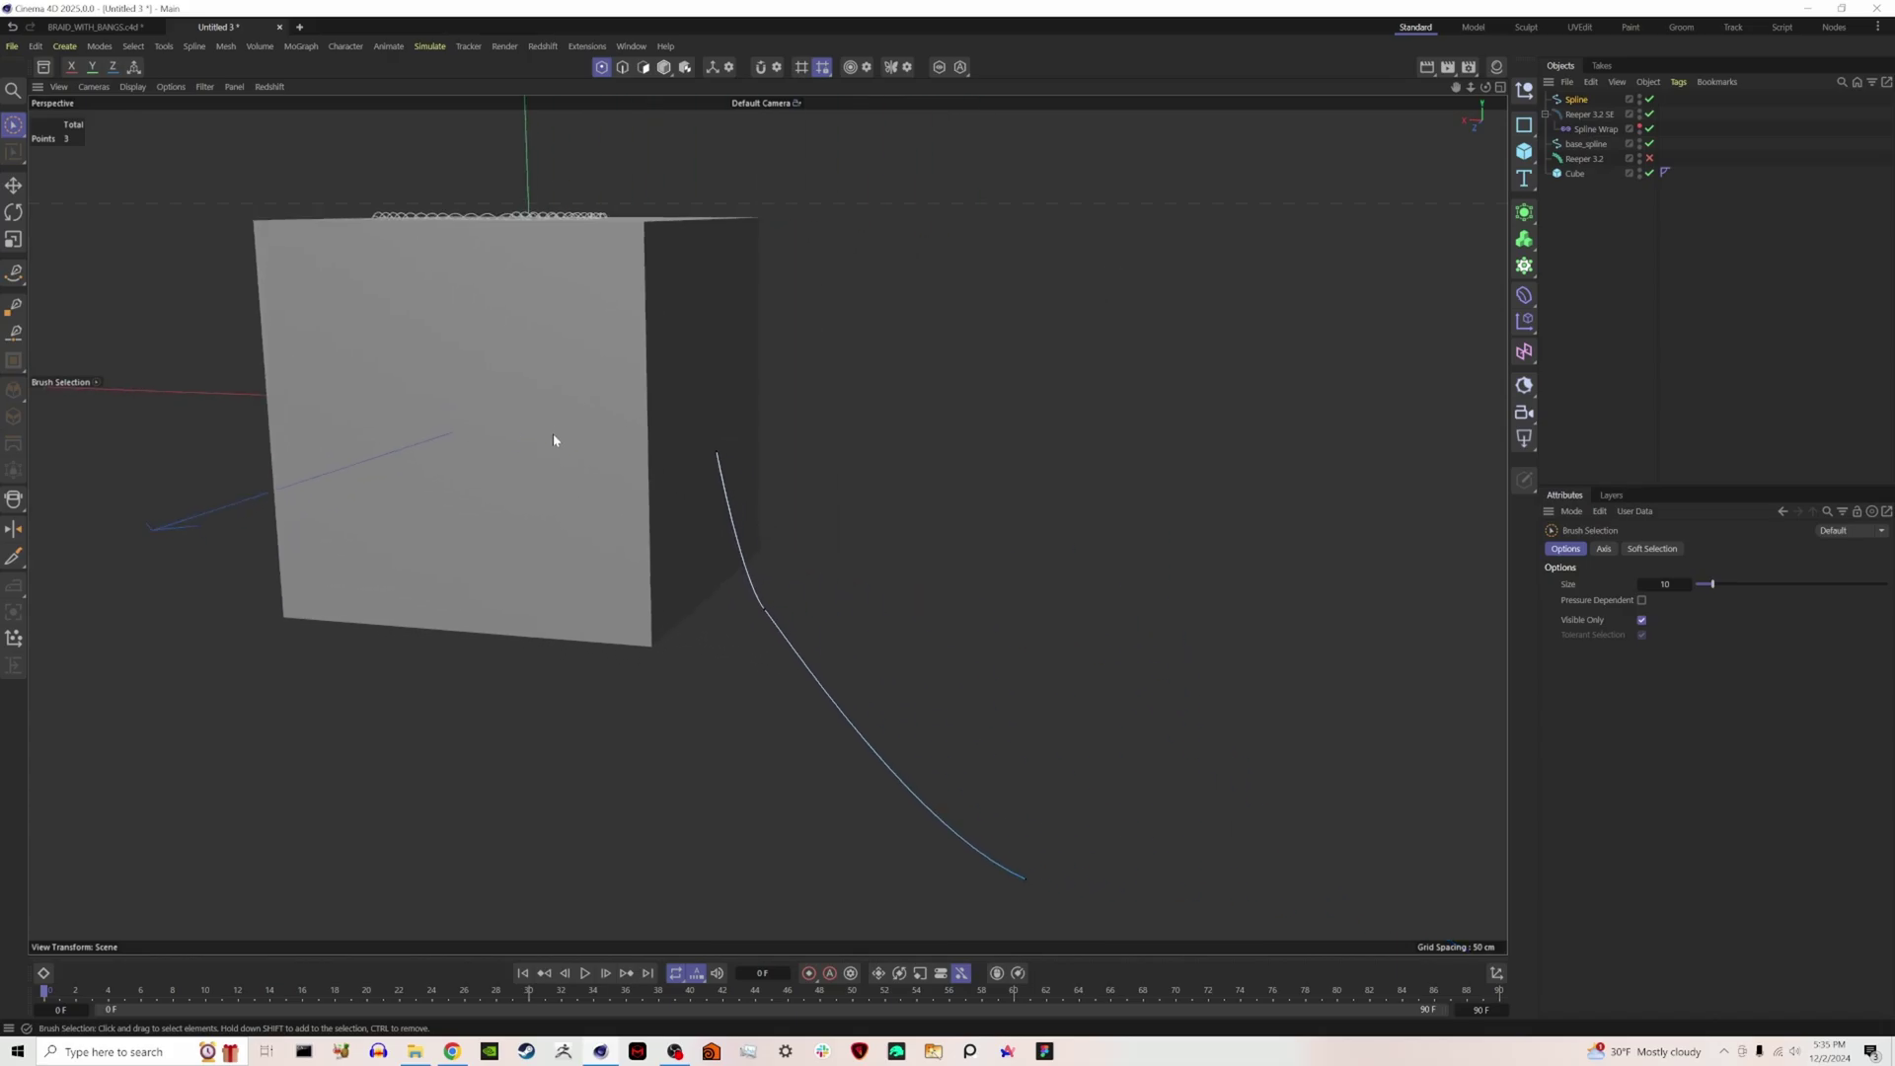
double_click(1579, 100)
text(tail)
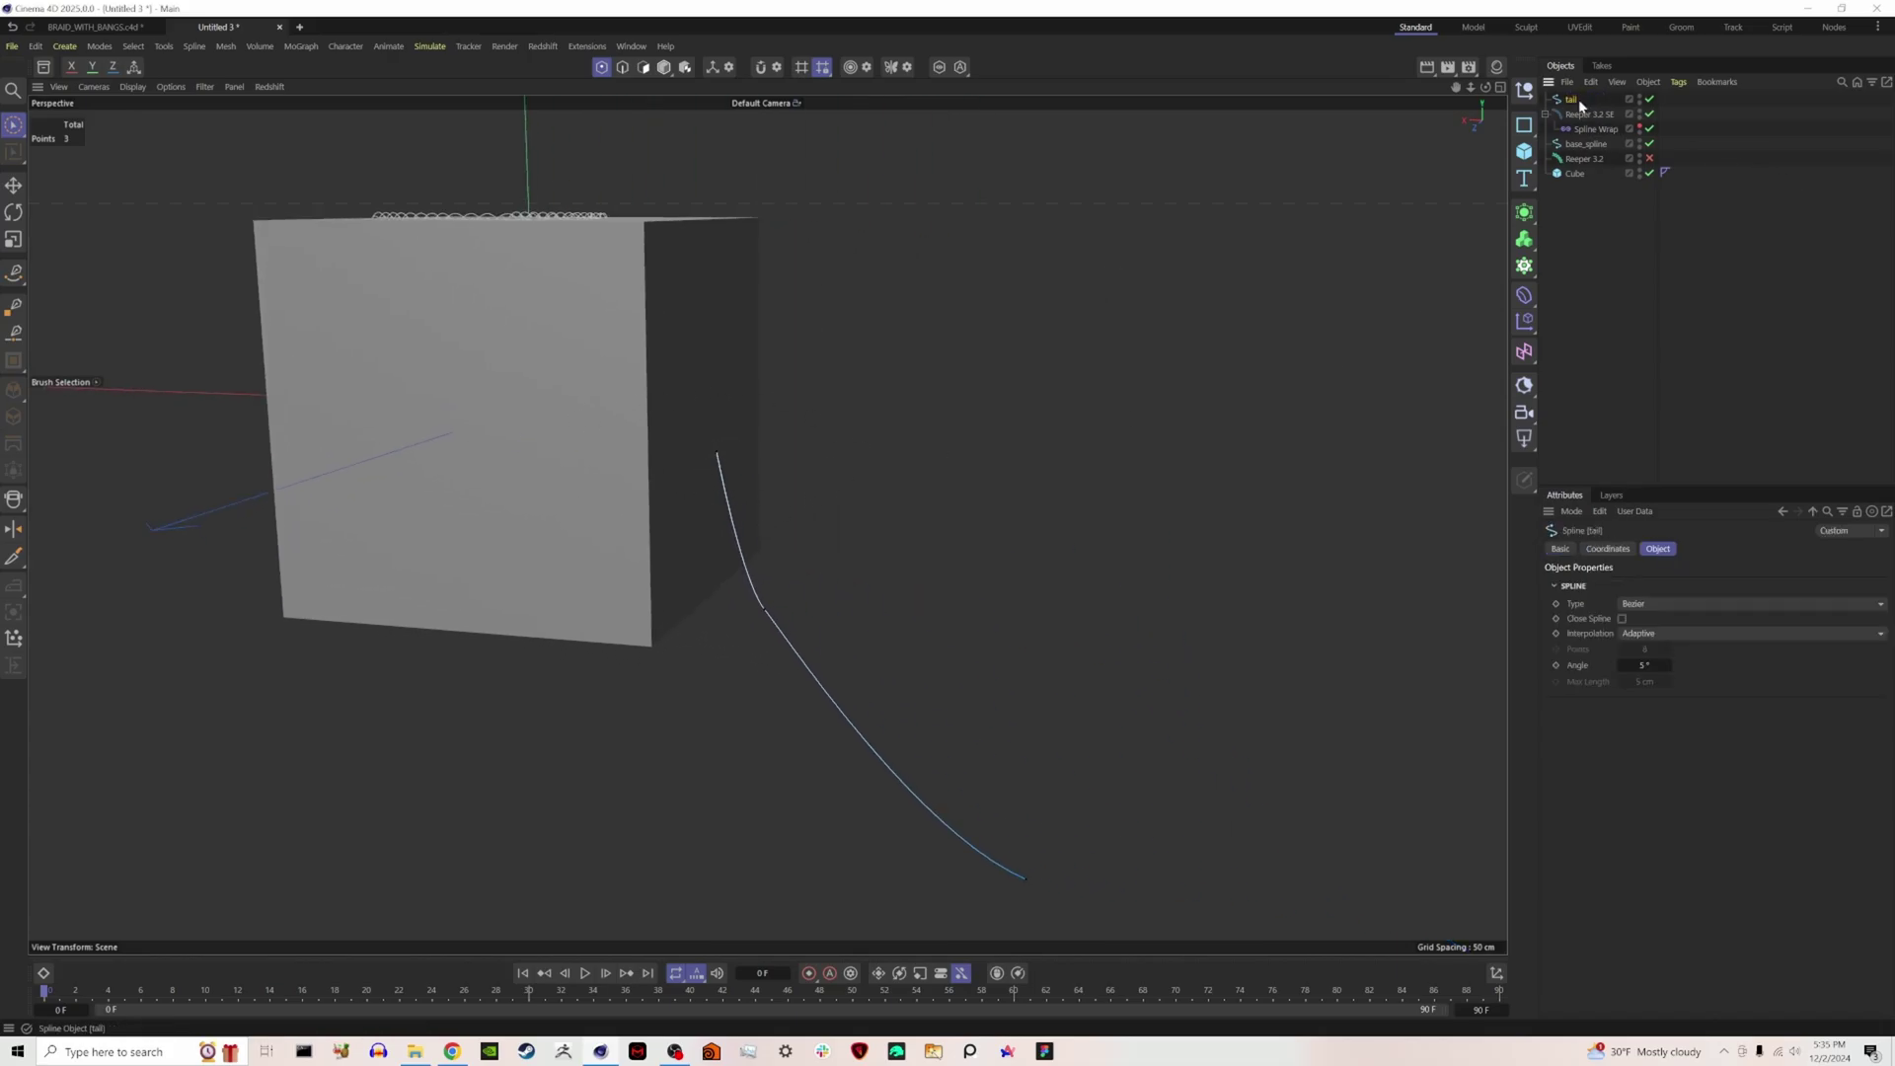
key(Return)
Select tail's uppermost point and add a Rope Belt simulation tag that uses the Cube as its object.
click(719, 453)
right_click(1573, 102)
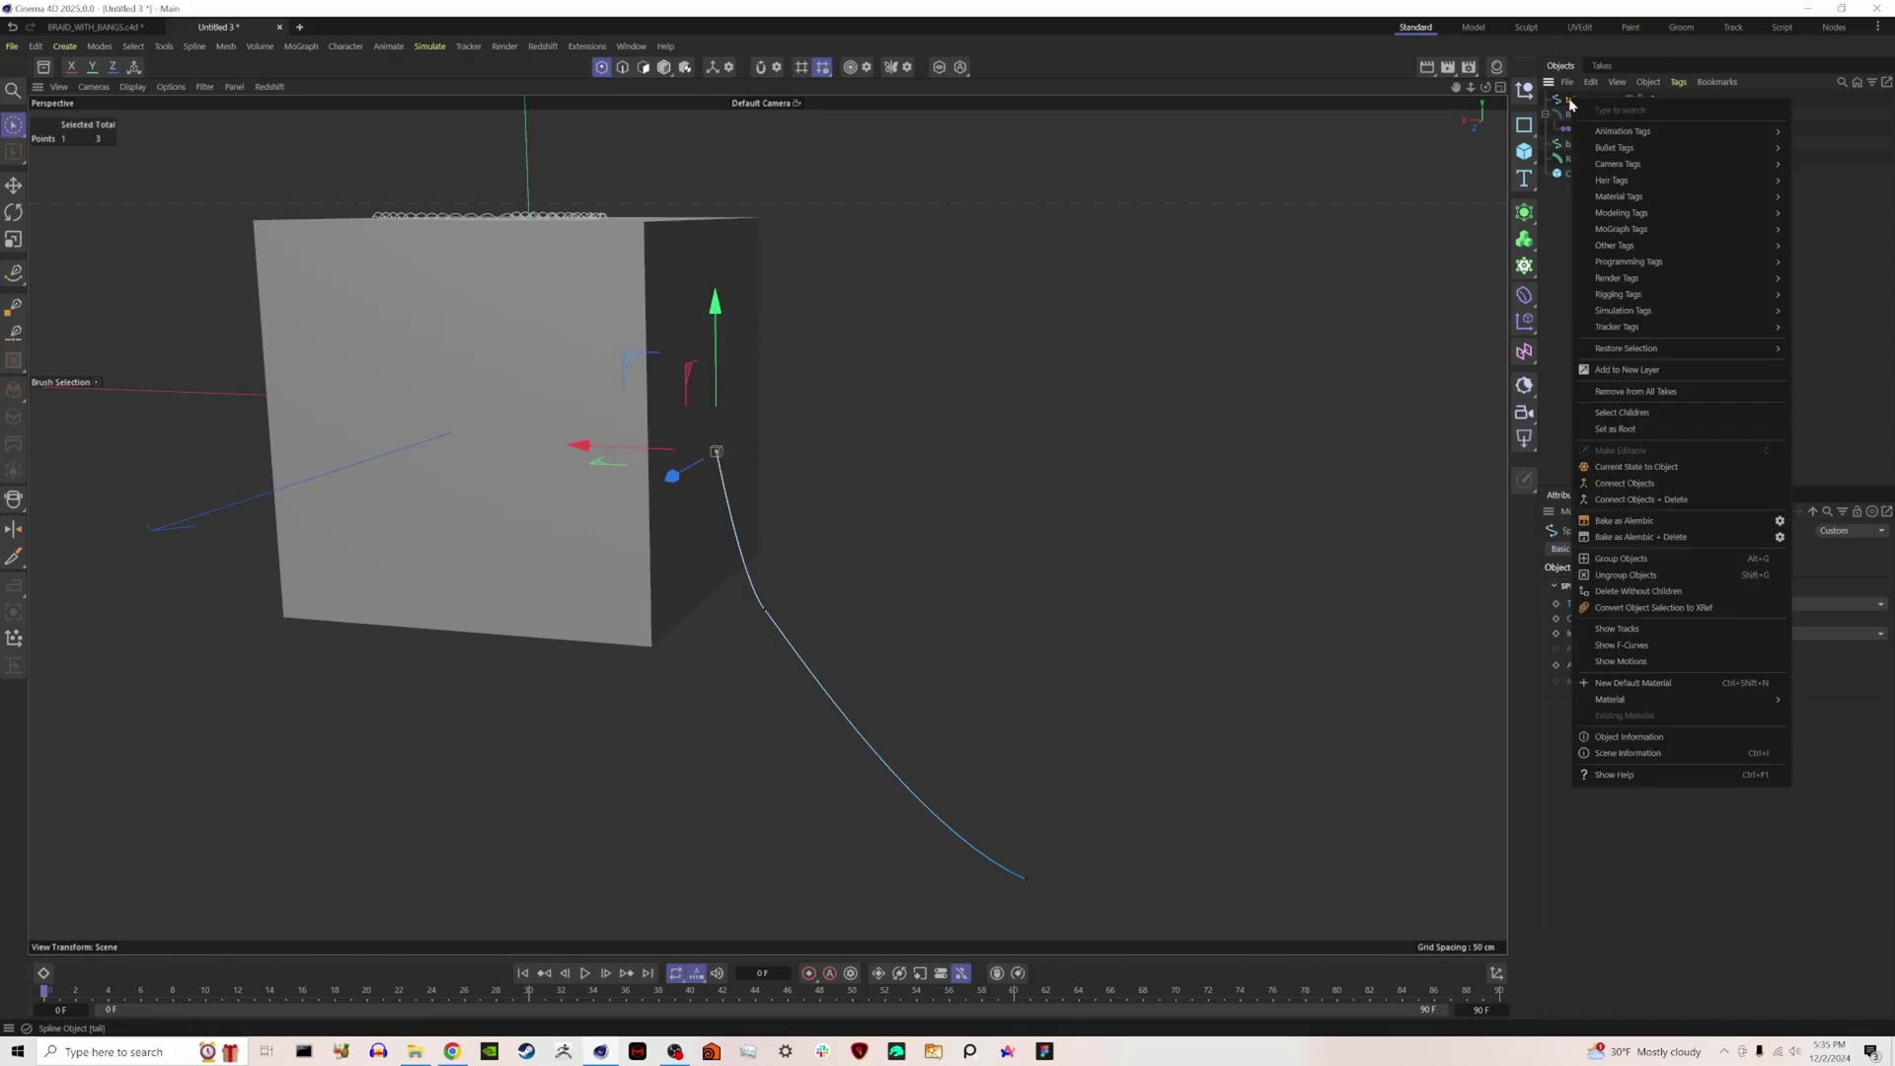
mouse_move(1675, 316)
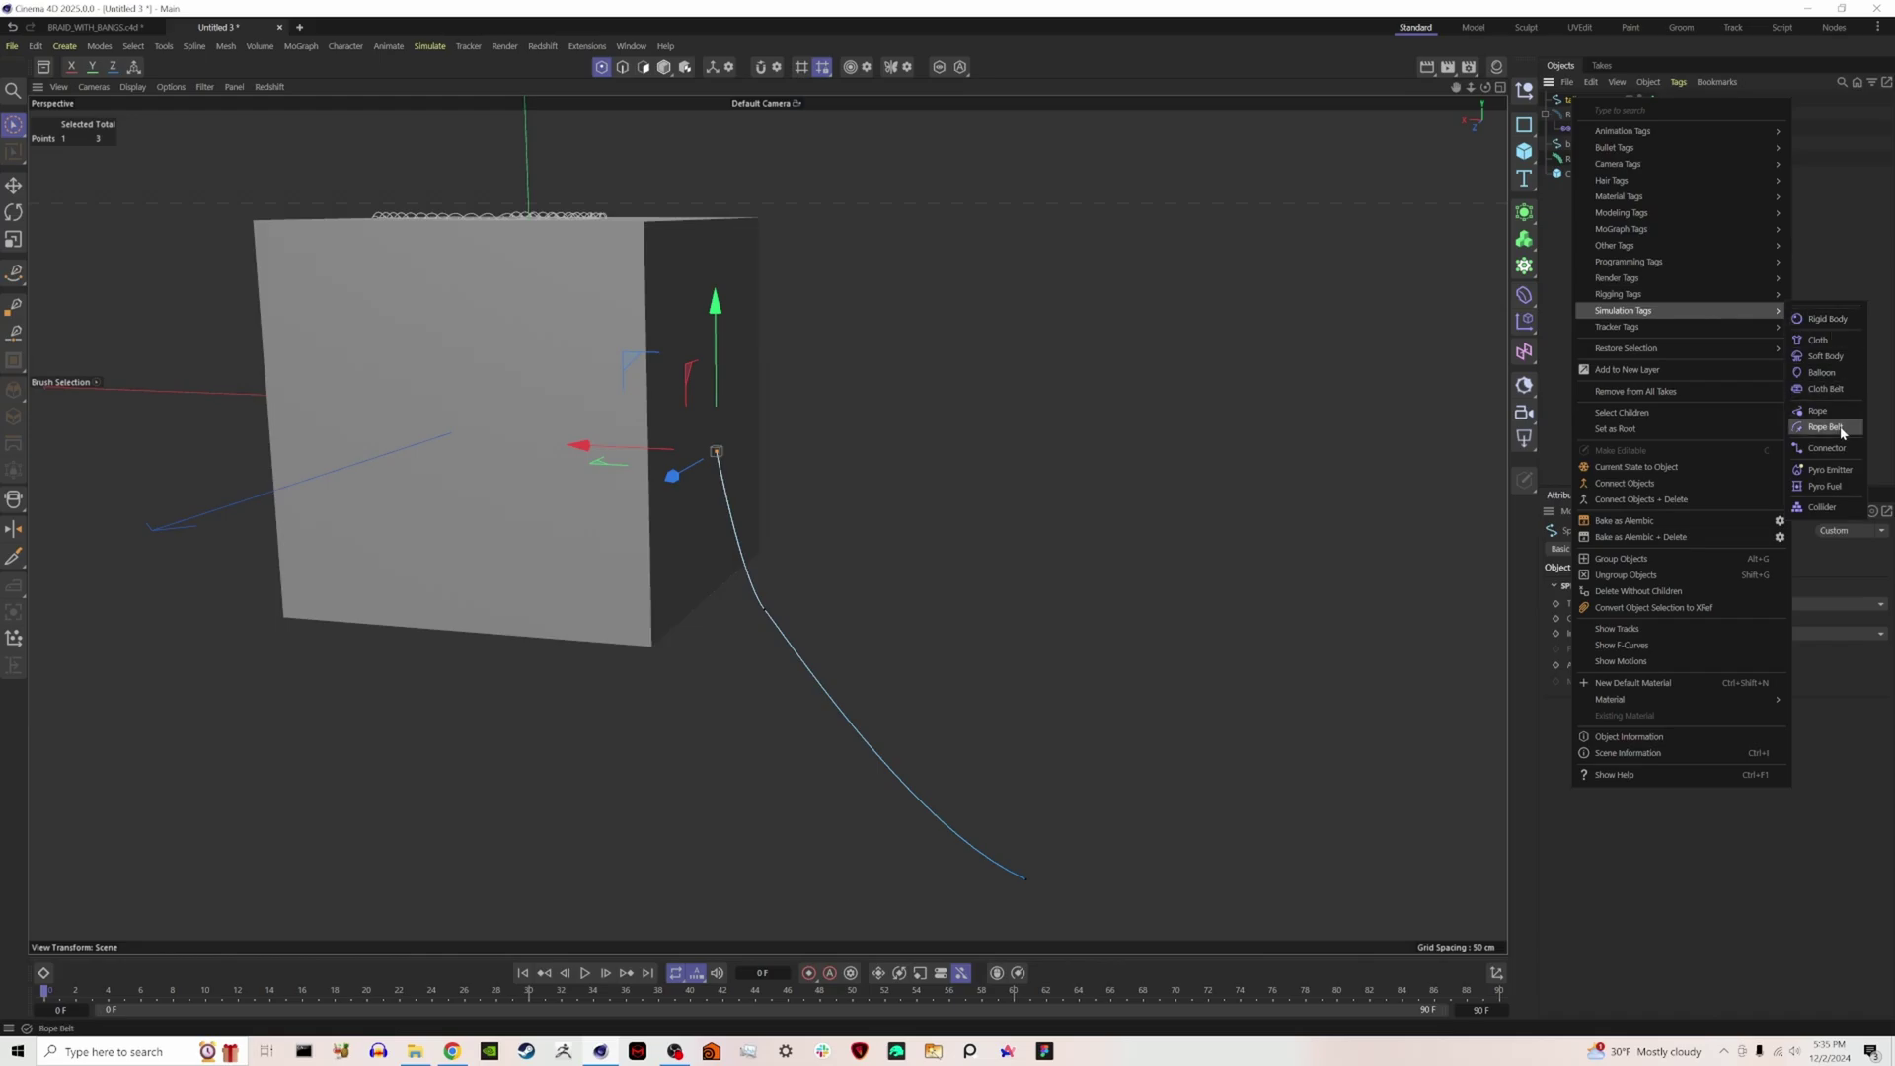
click(1825, 428)
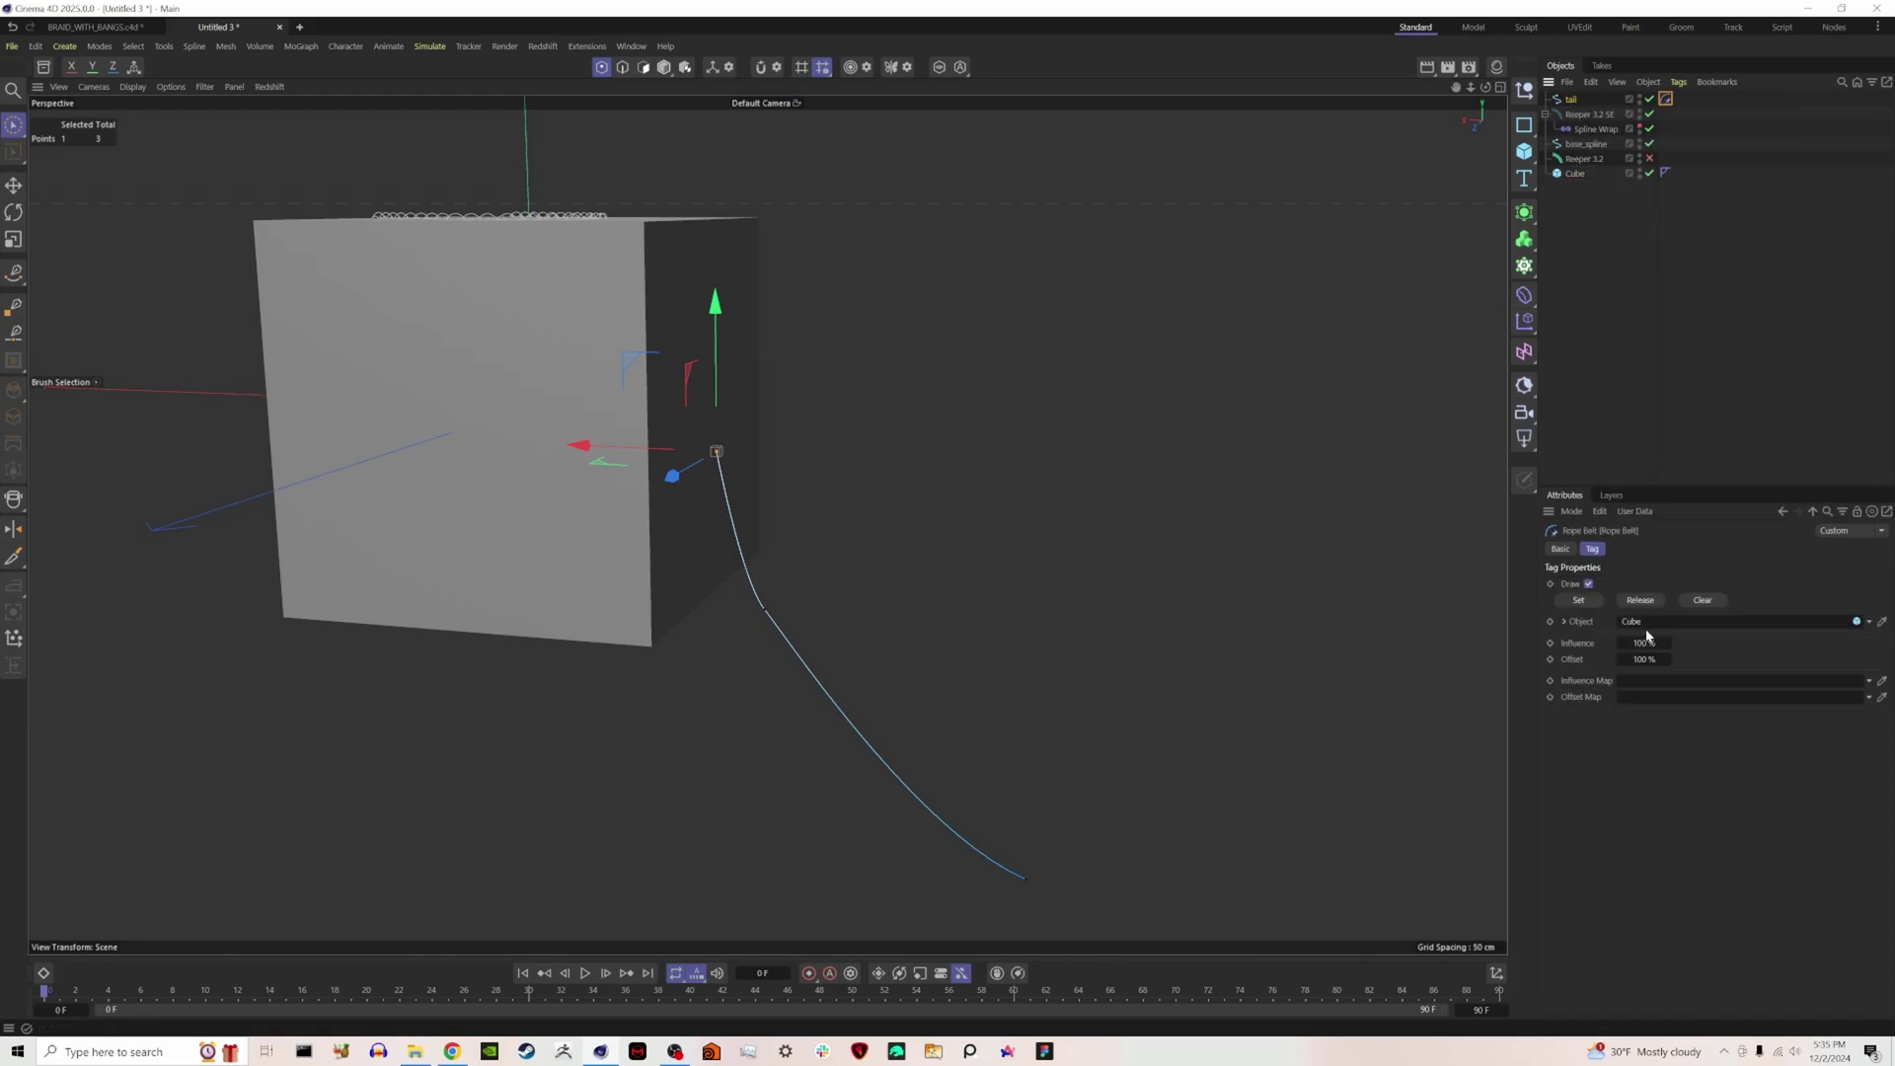
click(1619, 209)
scroll(718, 456, up, 5)
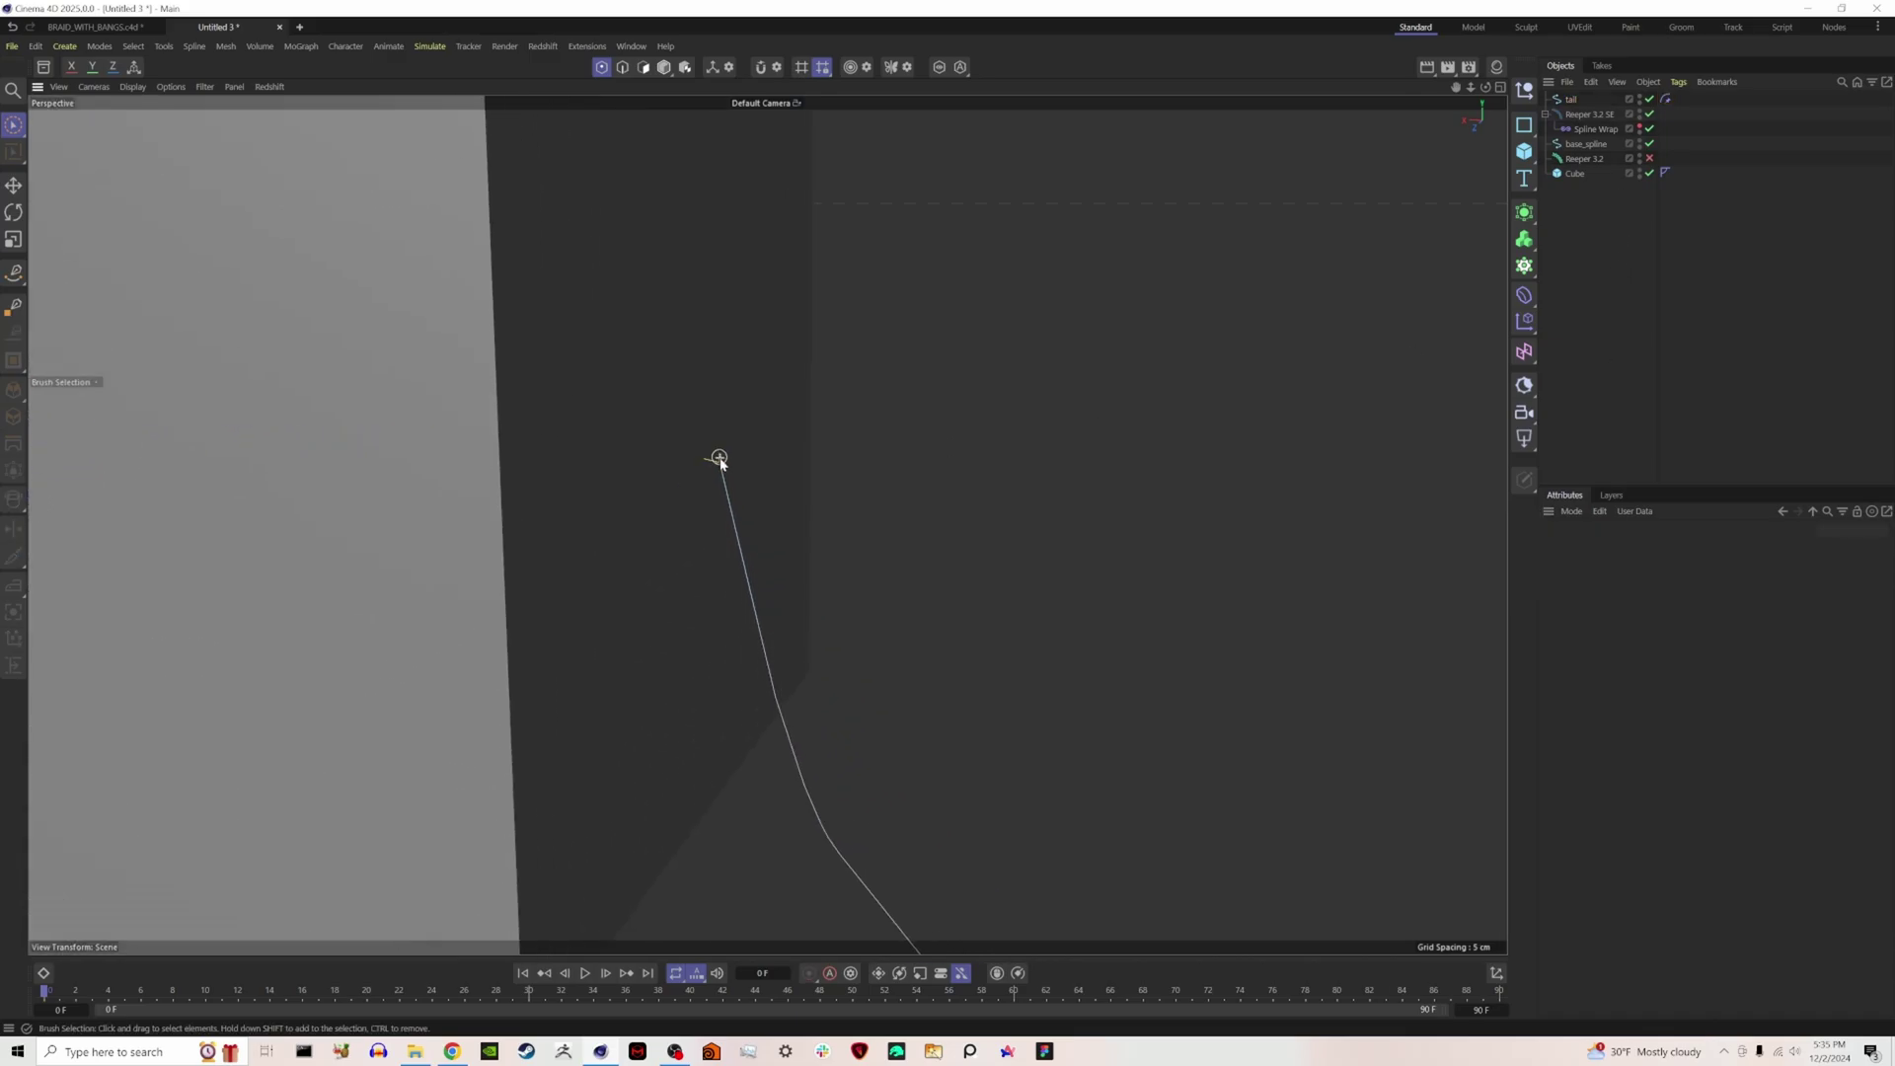
scroll(712, 459, down, 5)
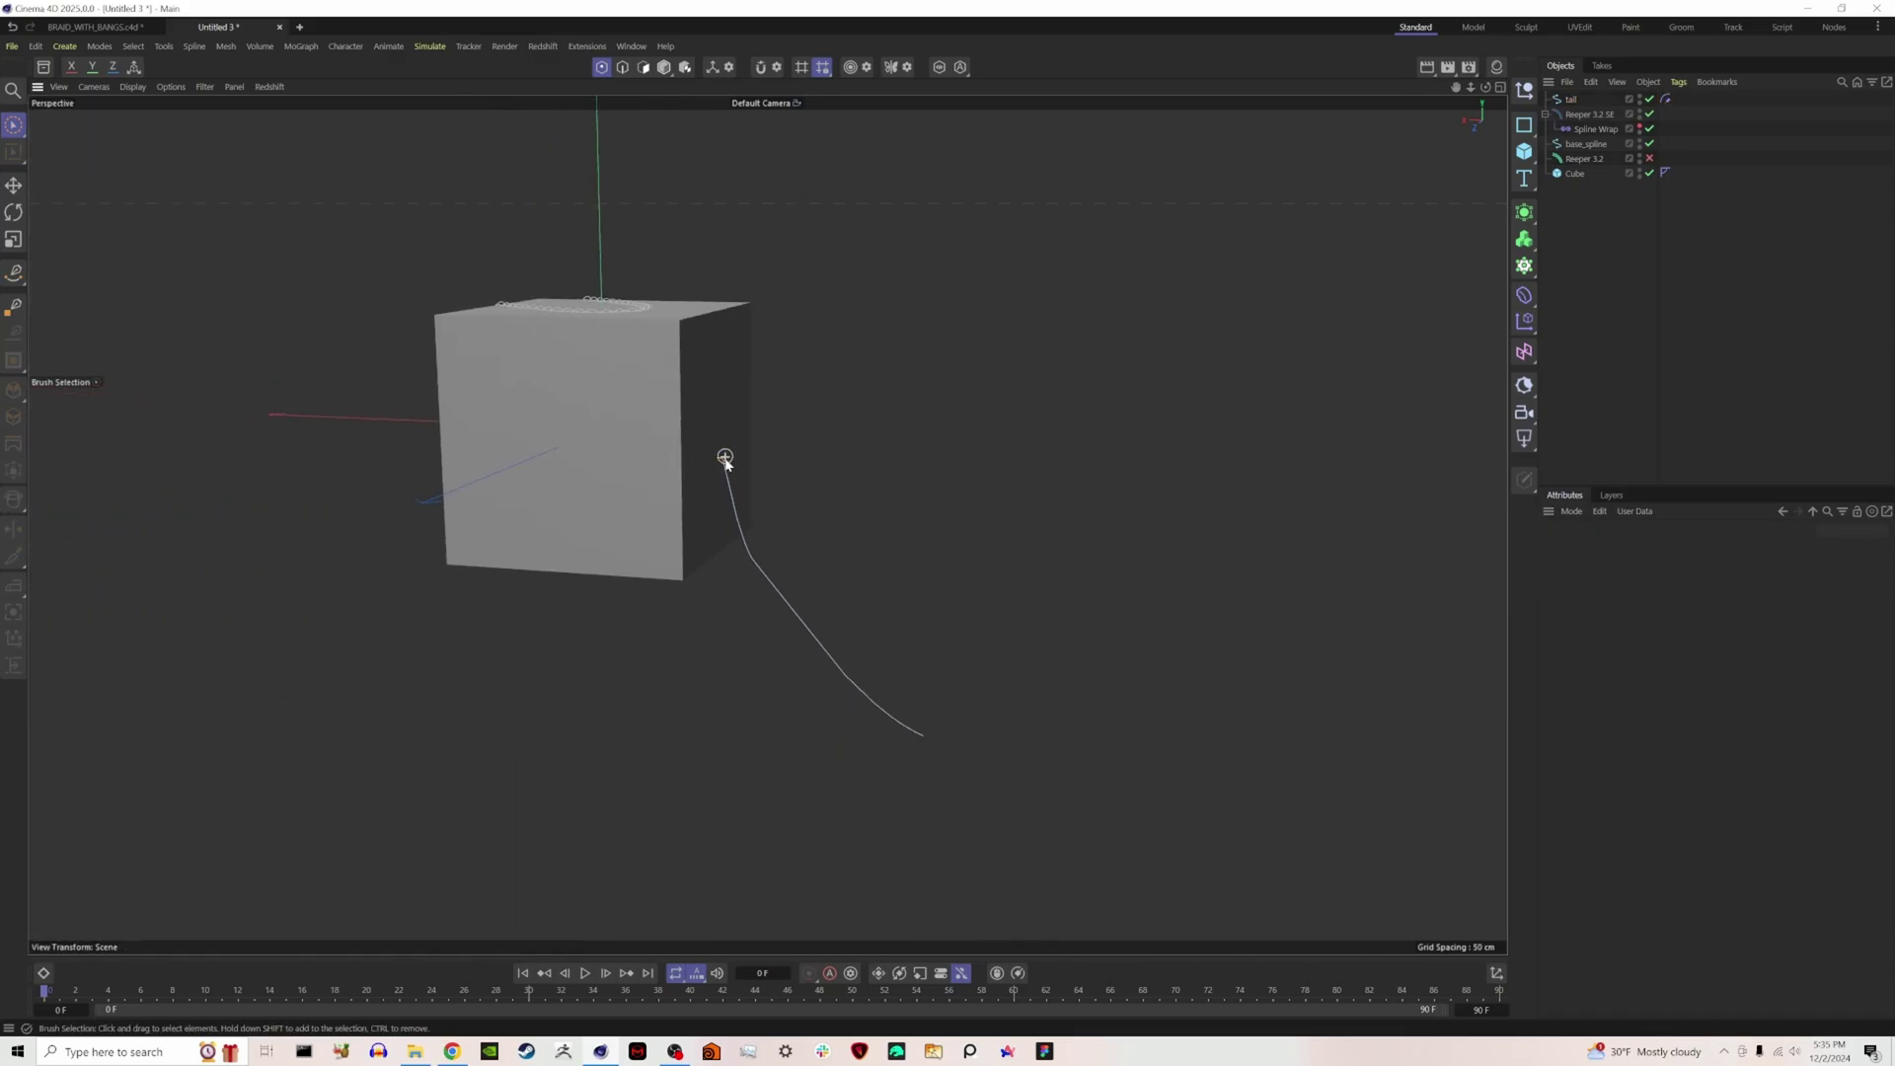
Add a Rope simulation tag to the tail spline and play the animation to test its swing, ending at frame 0.
right_click(1571, 100)
mouse_move(1642, 309)
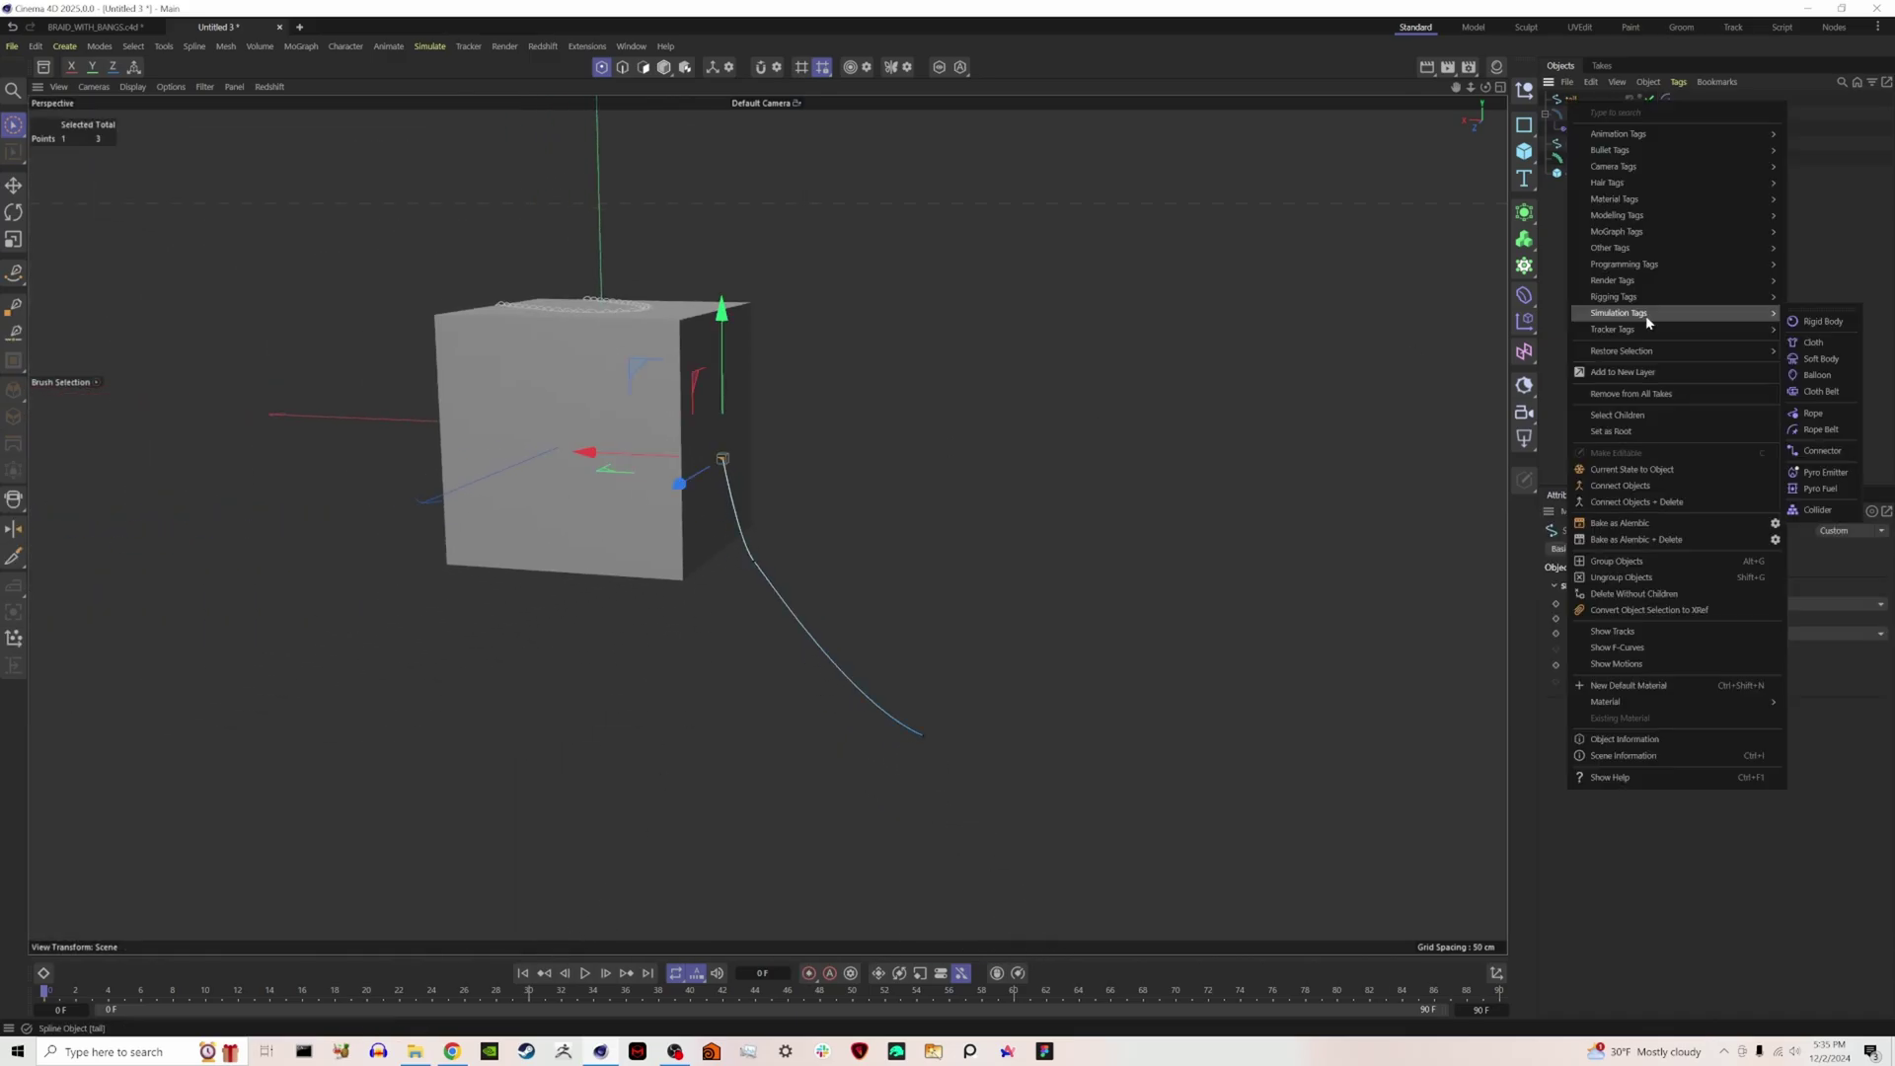
click(1834, 422)
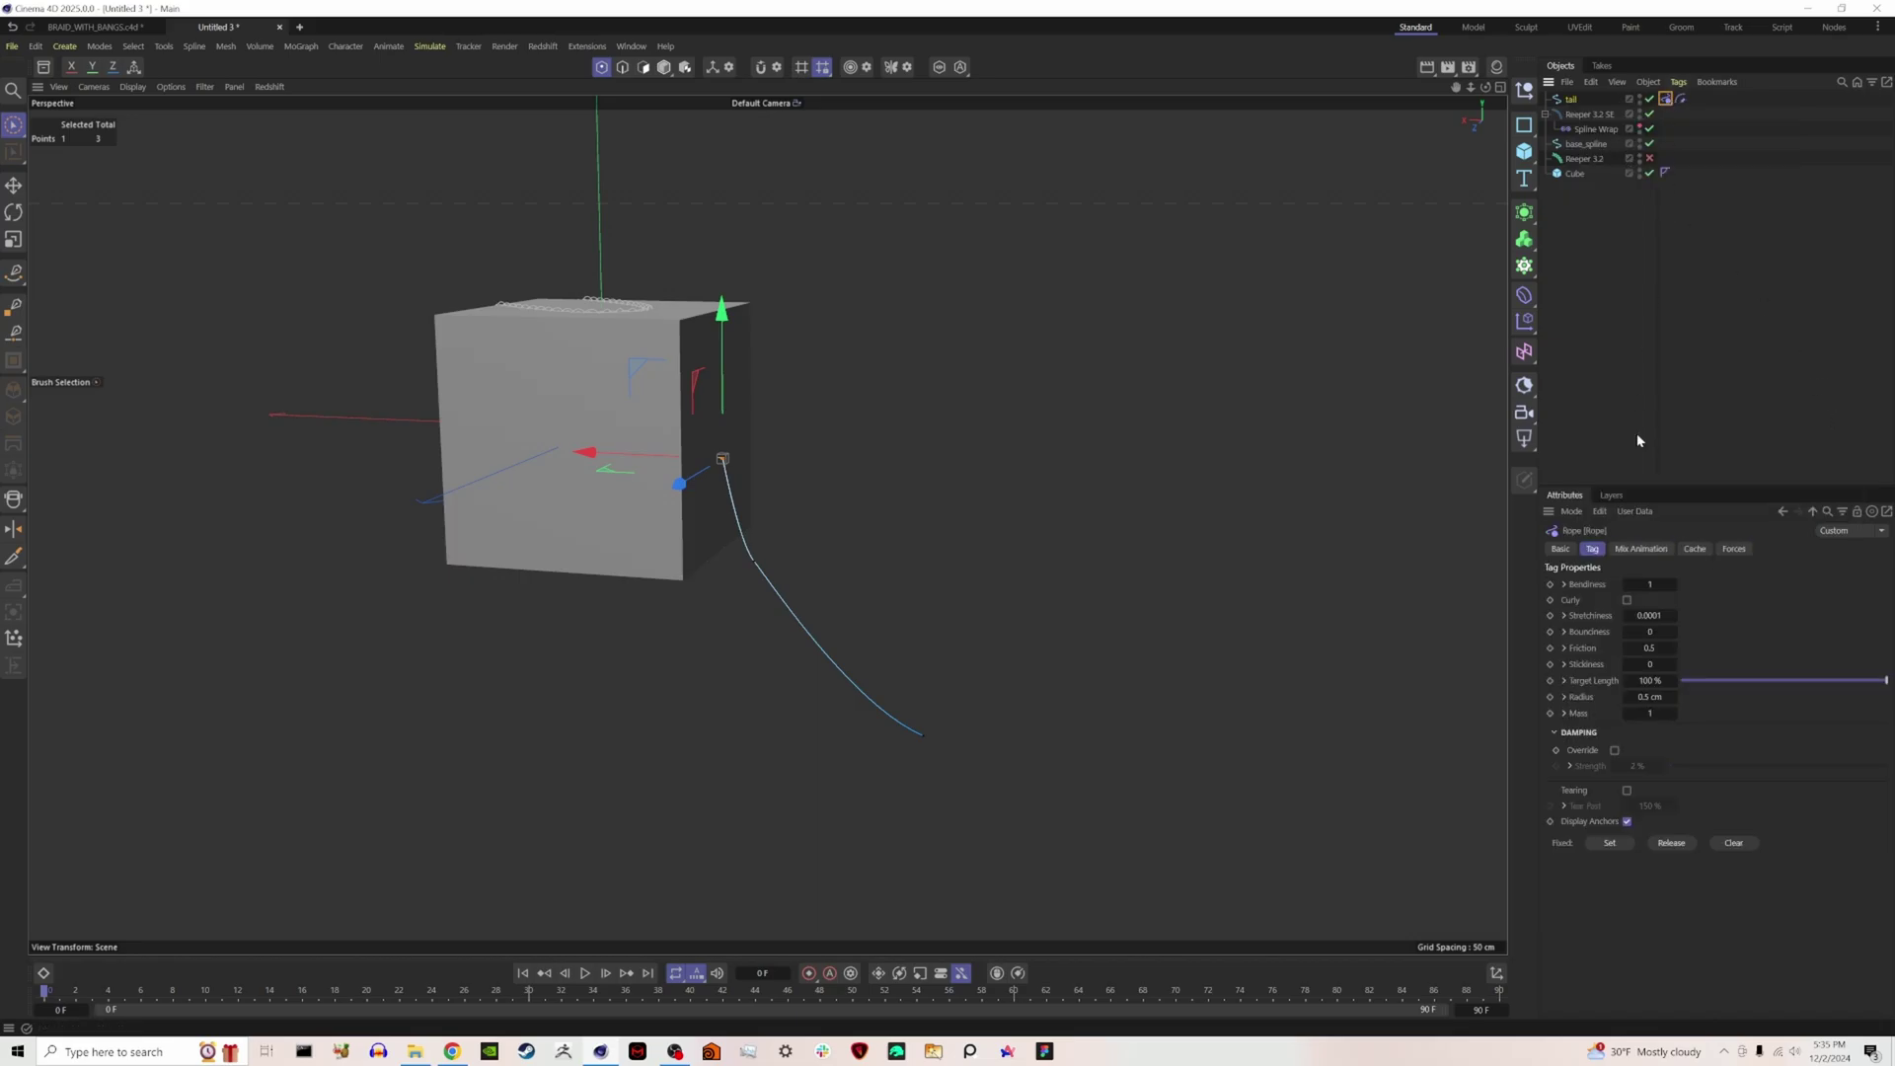
click(1604, 410)
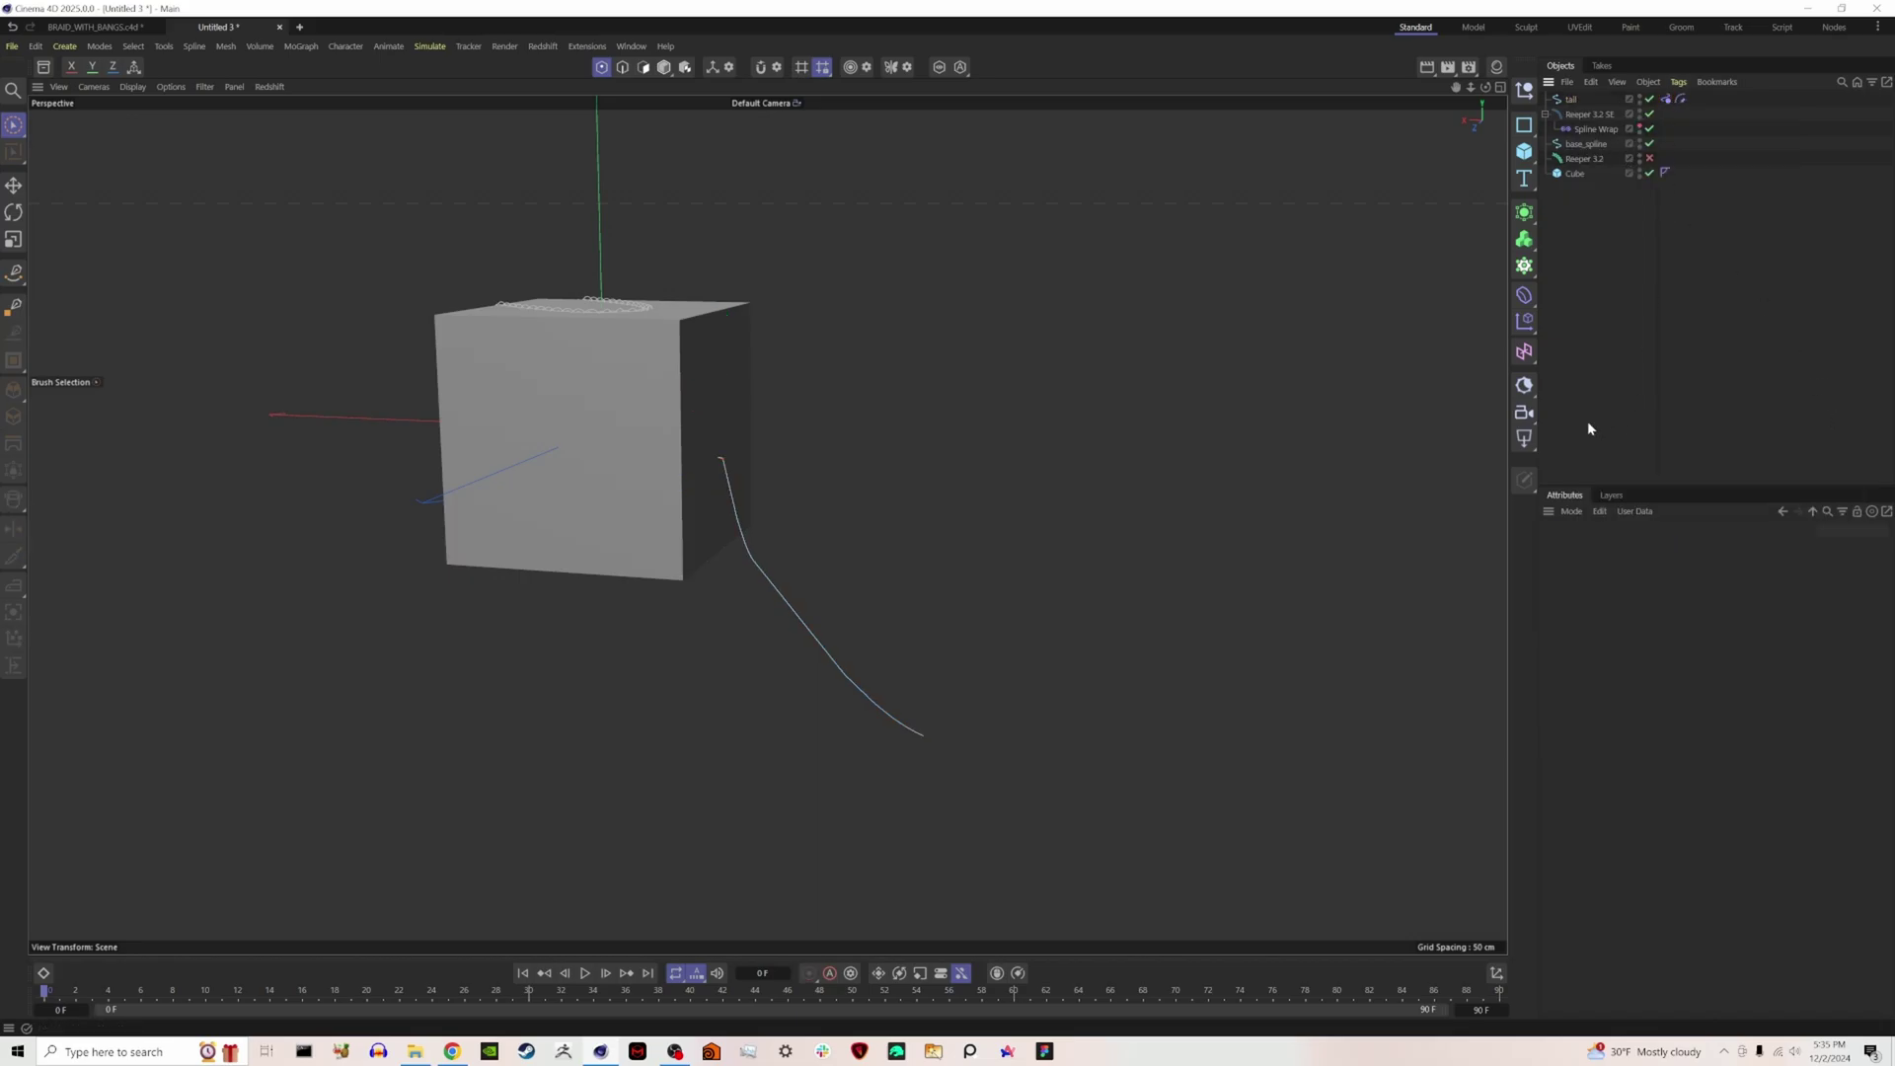
click(584, 975)
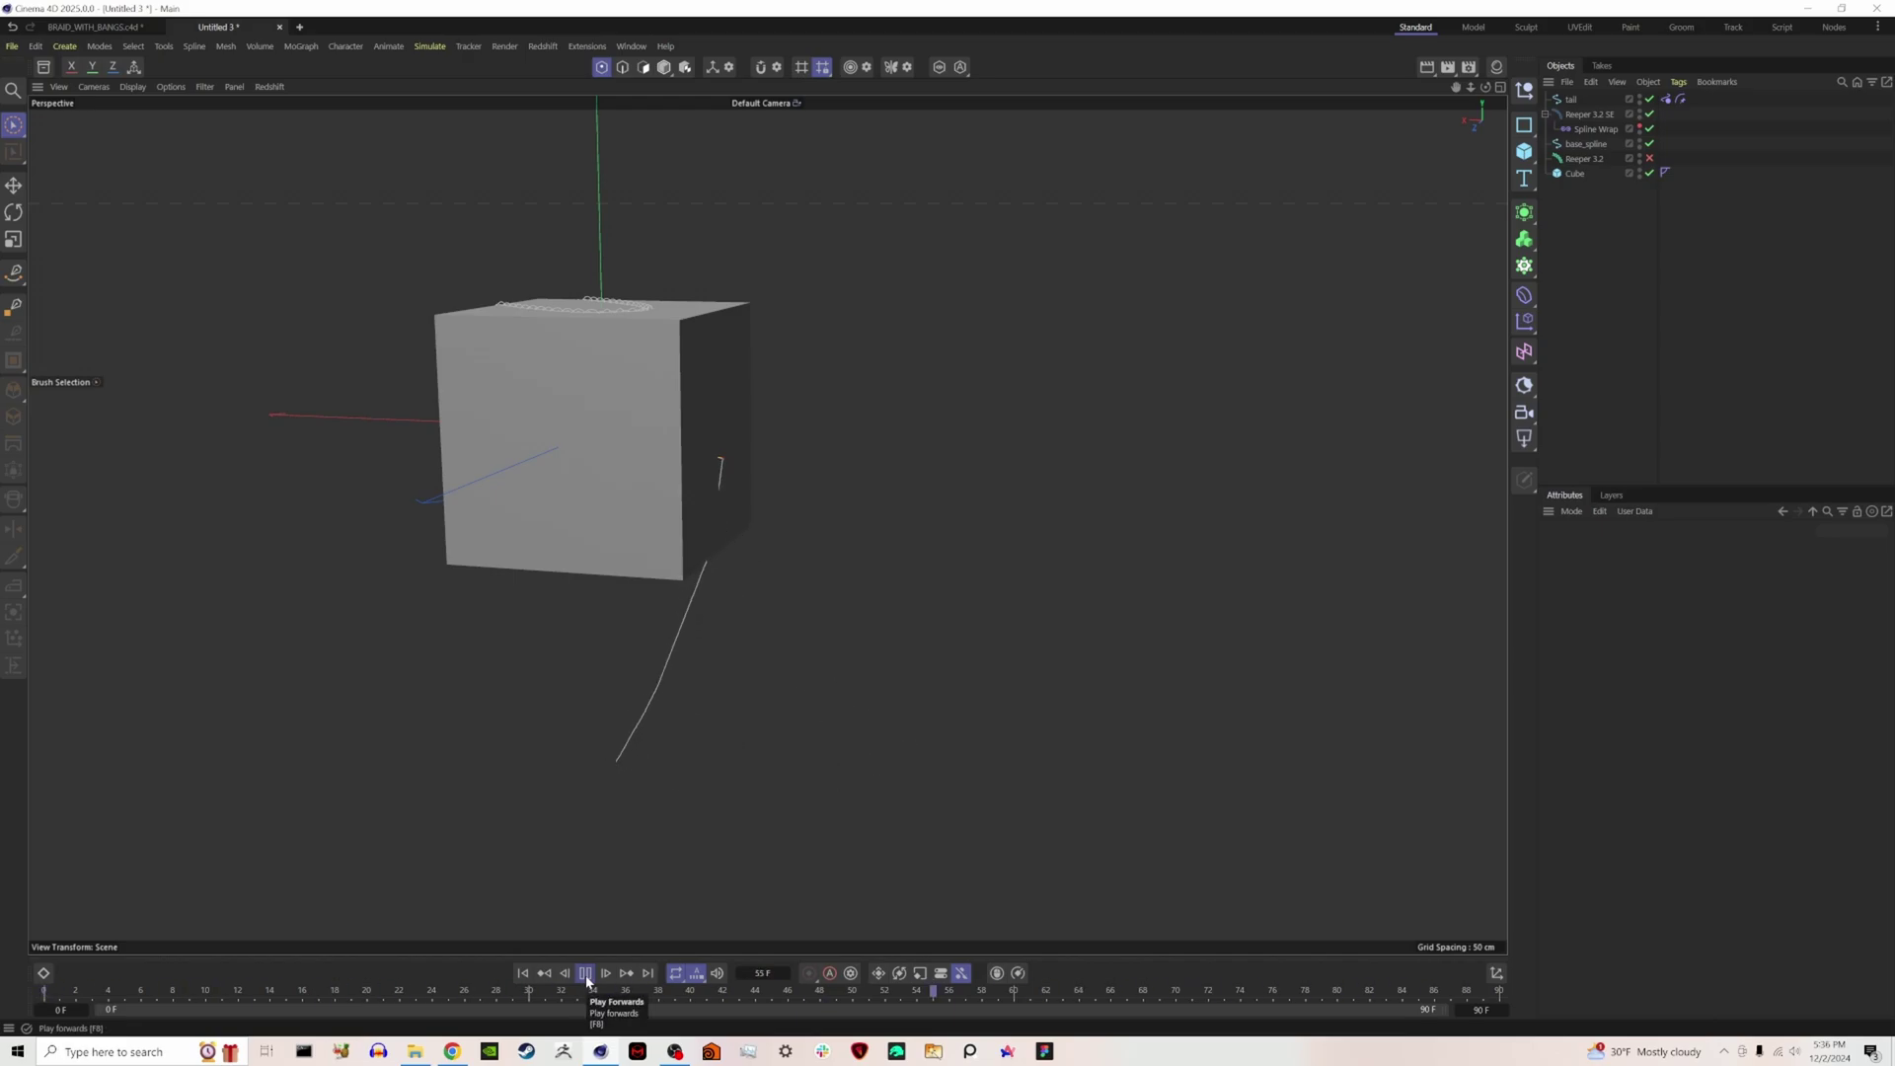
click(586, 974)
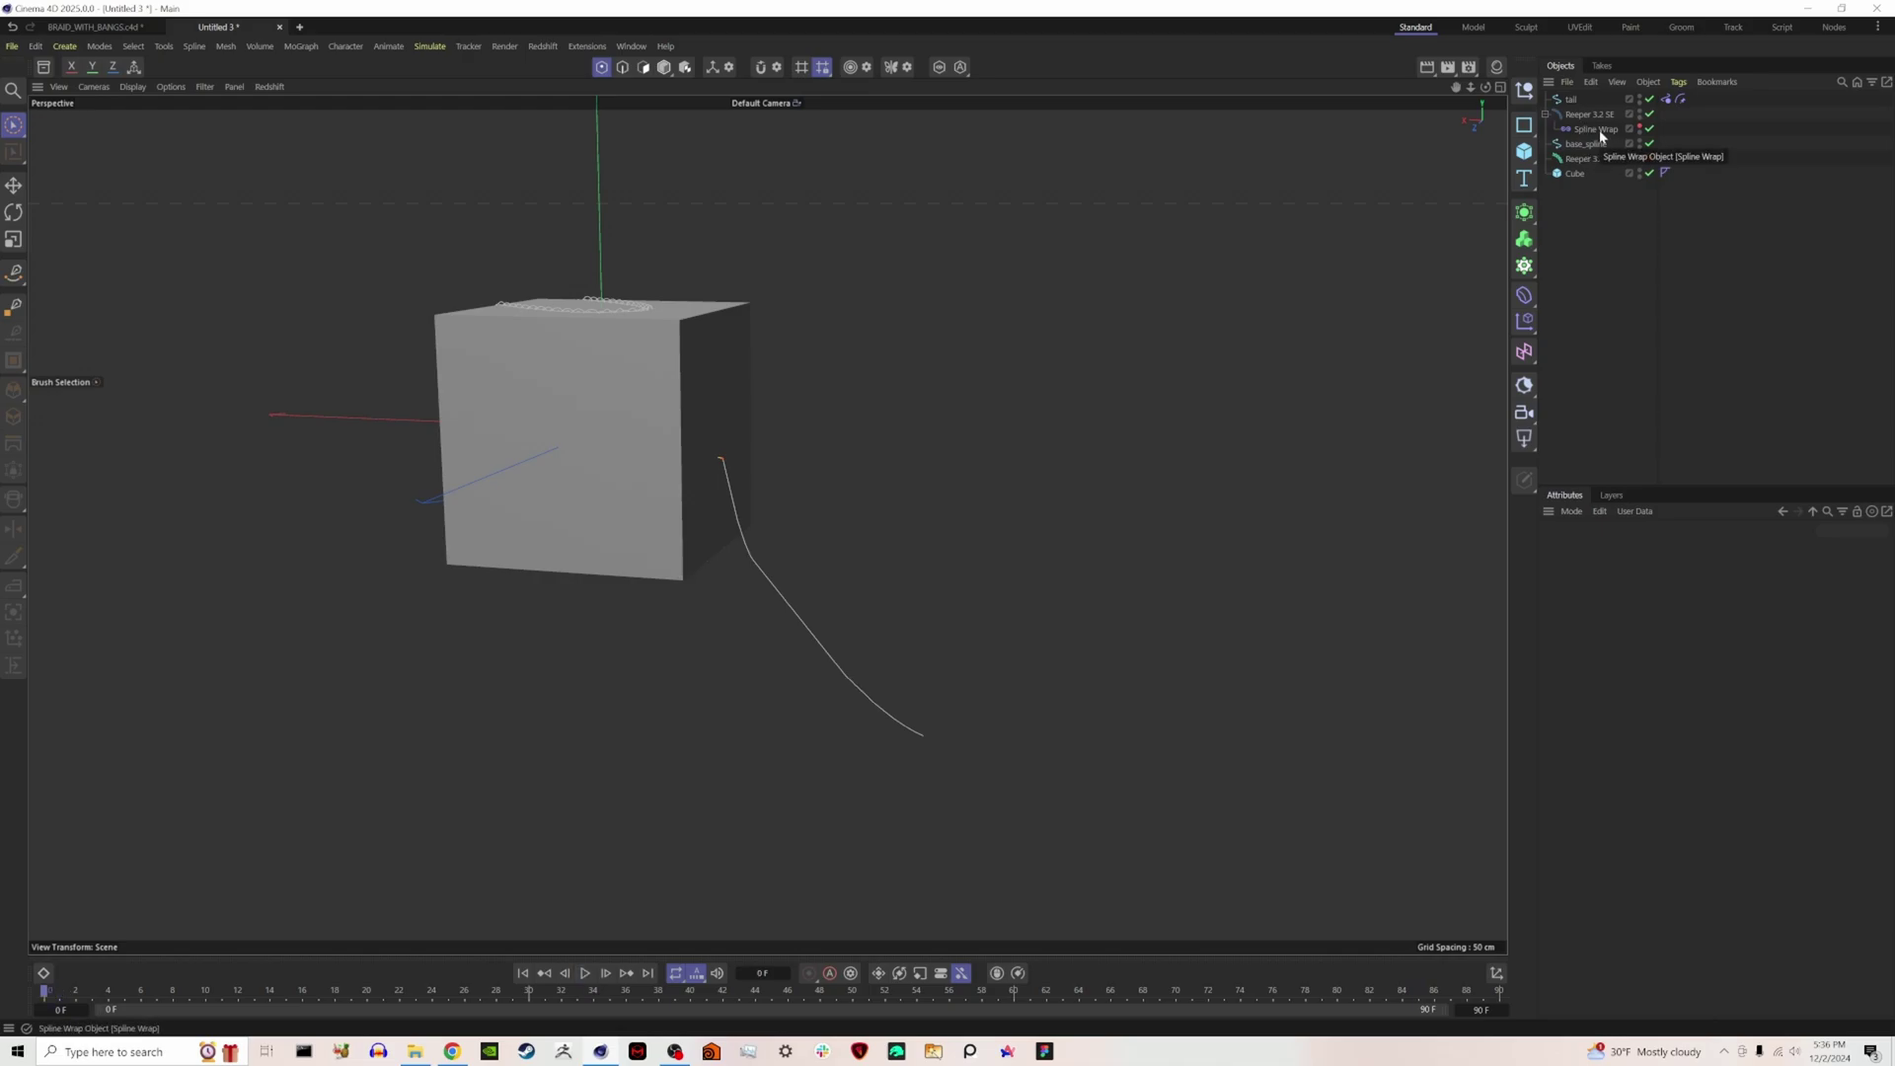
Replace the Spline Wrap's spline with tail, play the braid simulation and return to the first frame.
click(1593, 128)
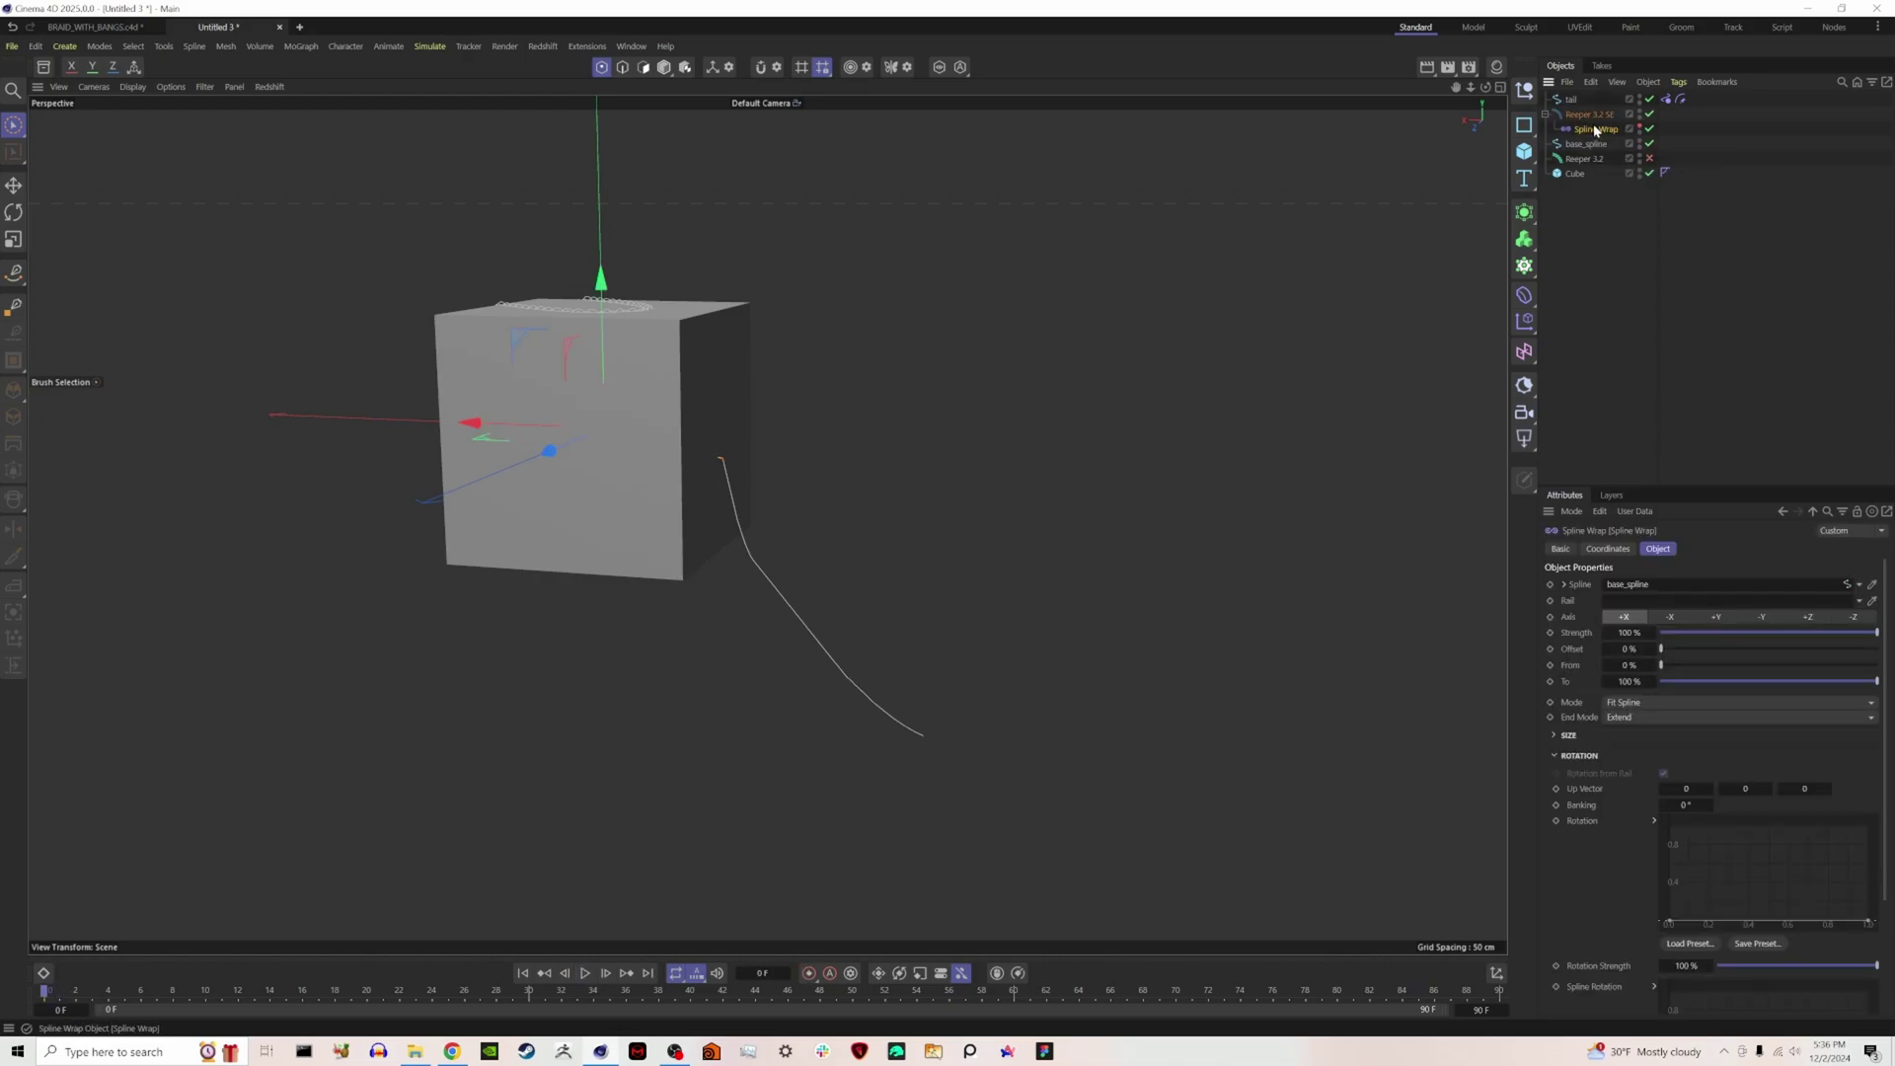
drag(1570, 101, 1650, 582)
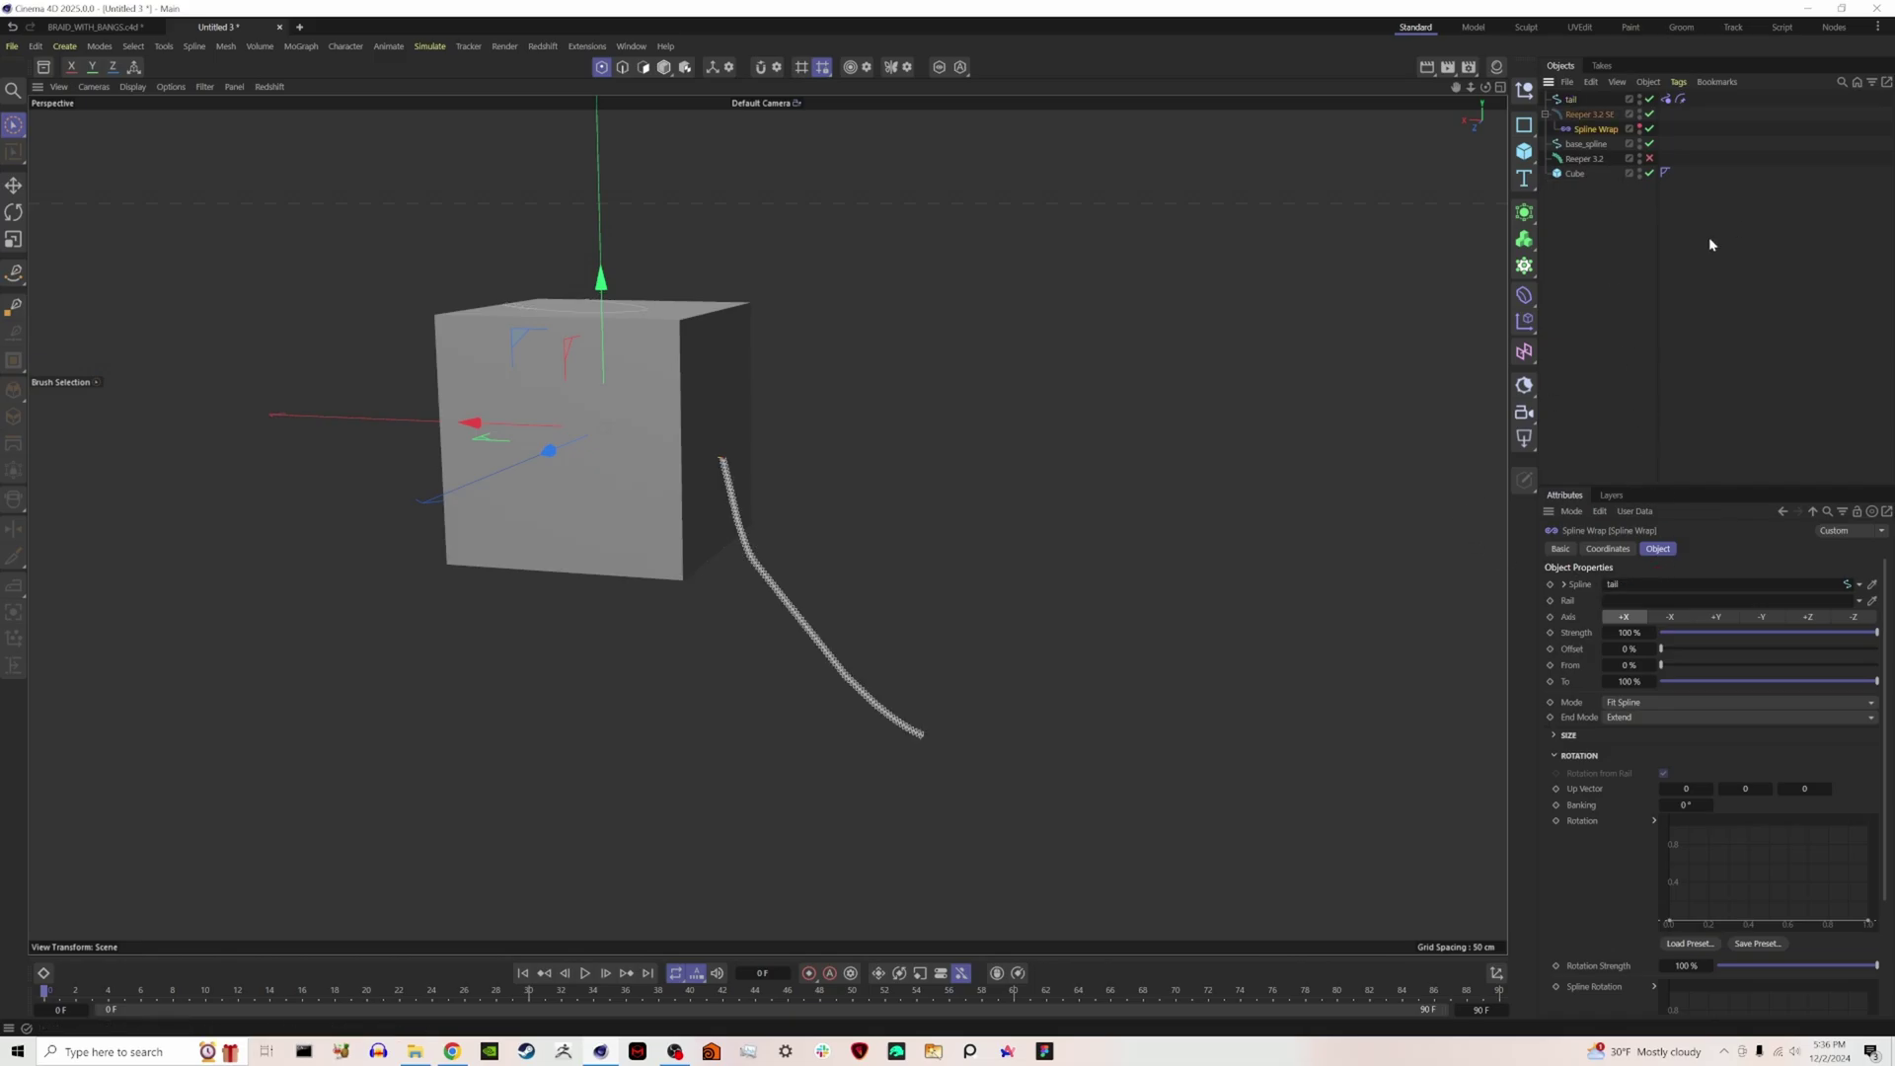
click(588, 980)
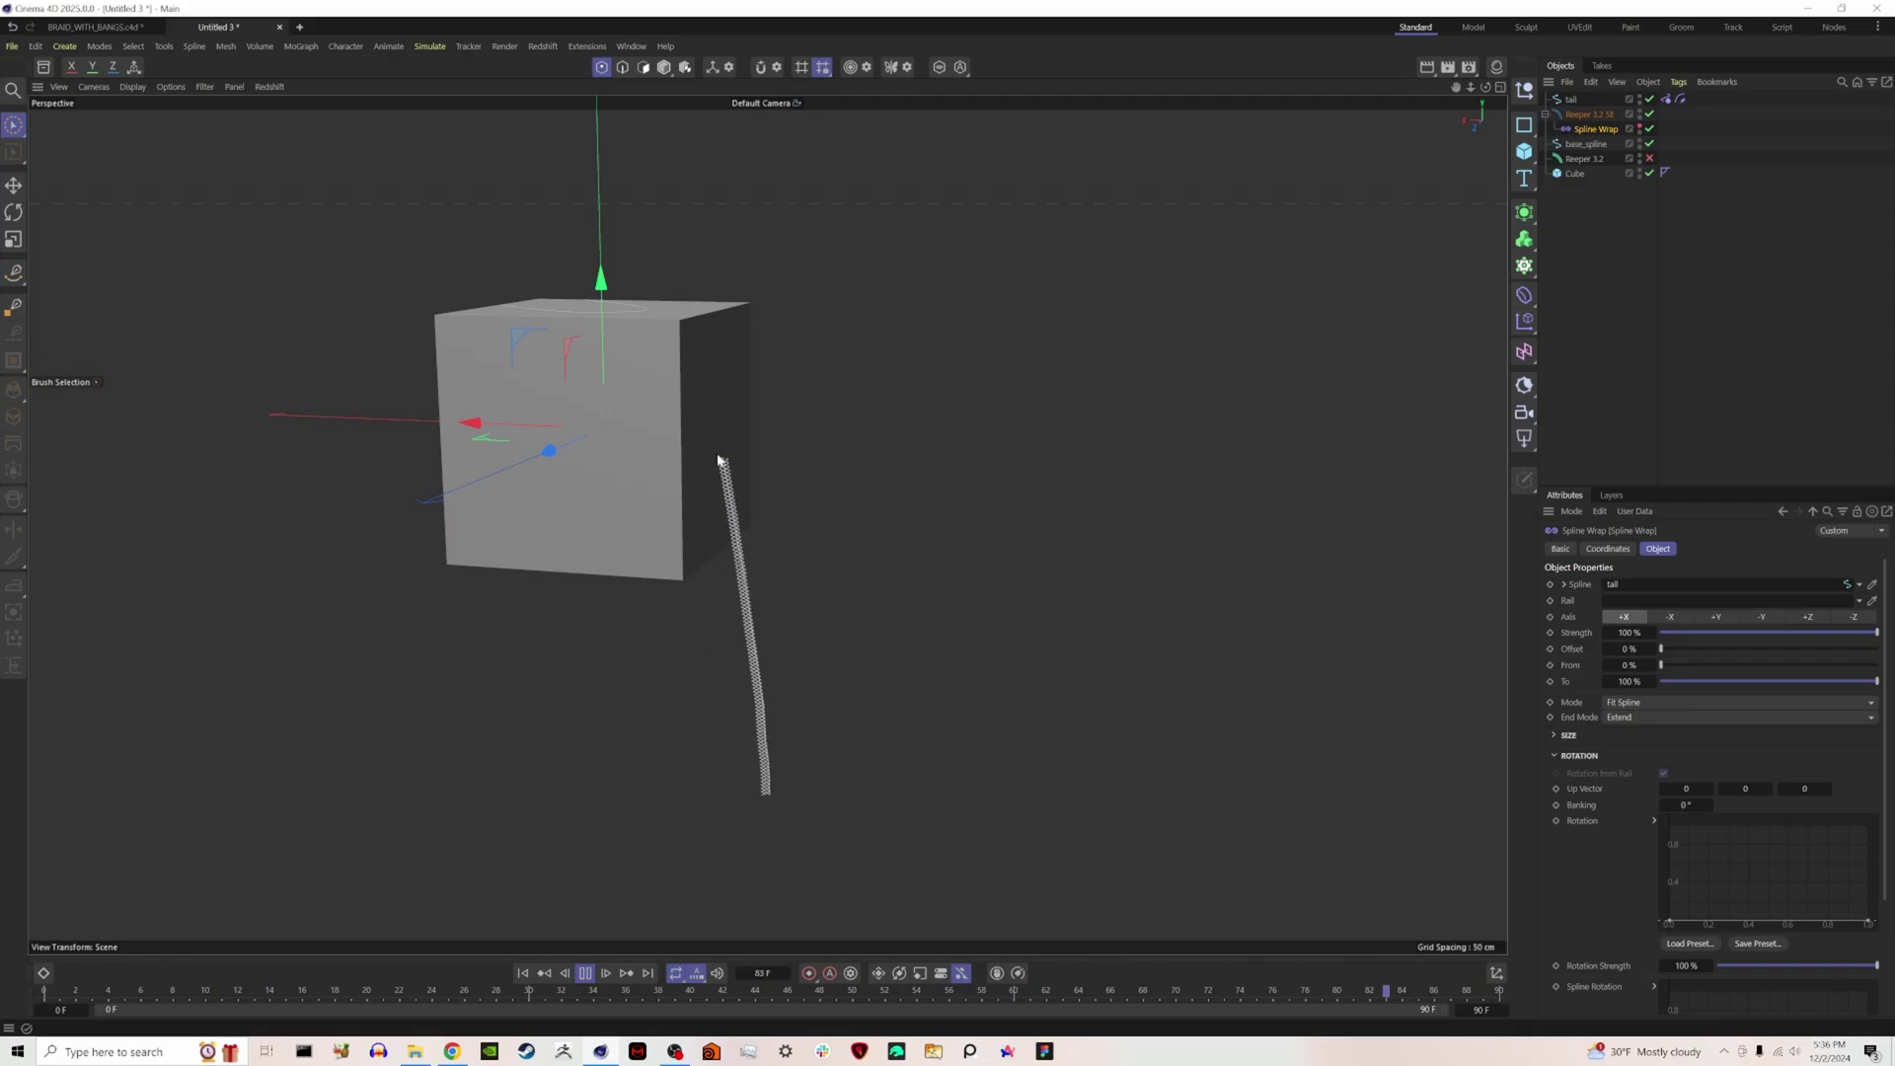
click(586, 973)
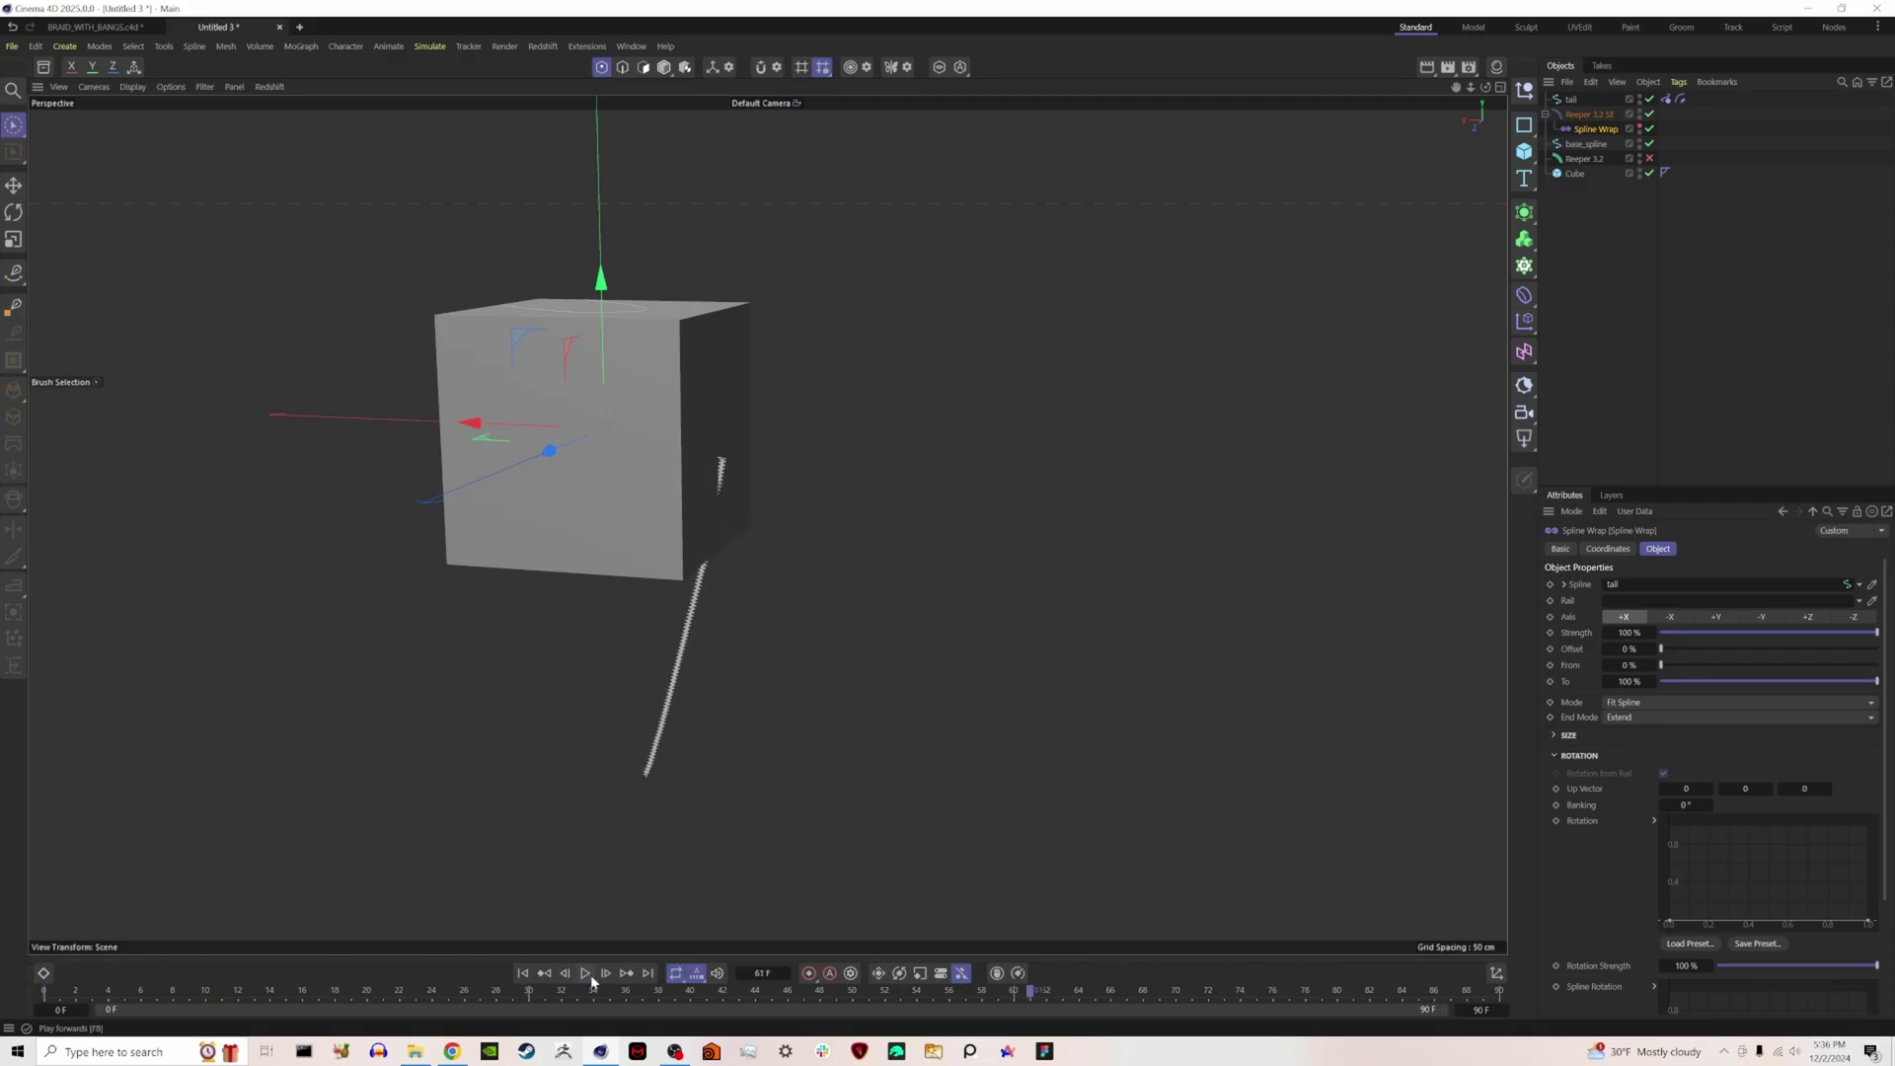
click(523, 973)
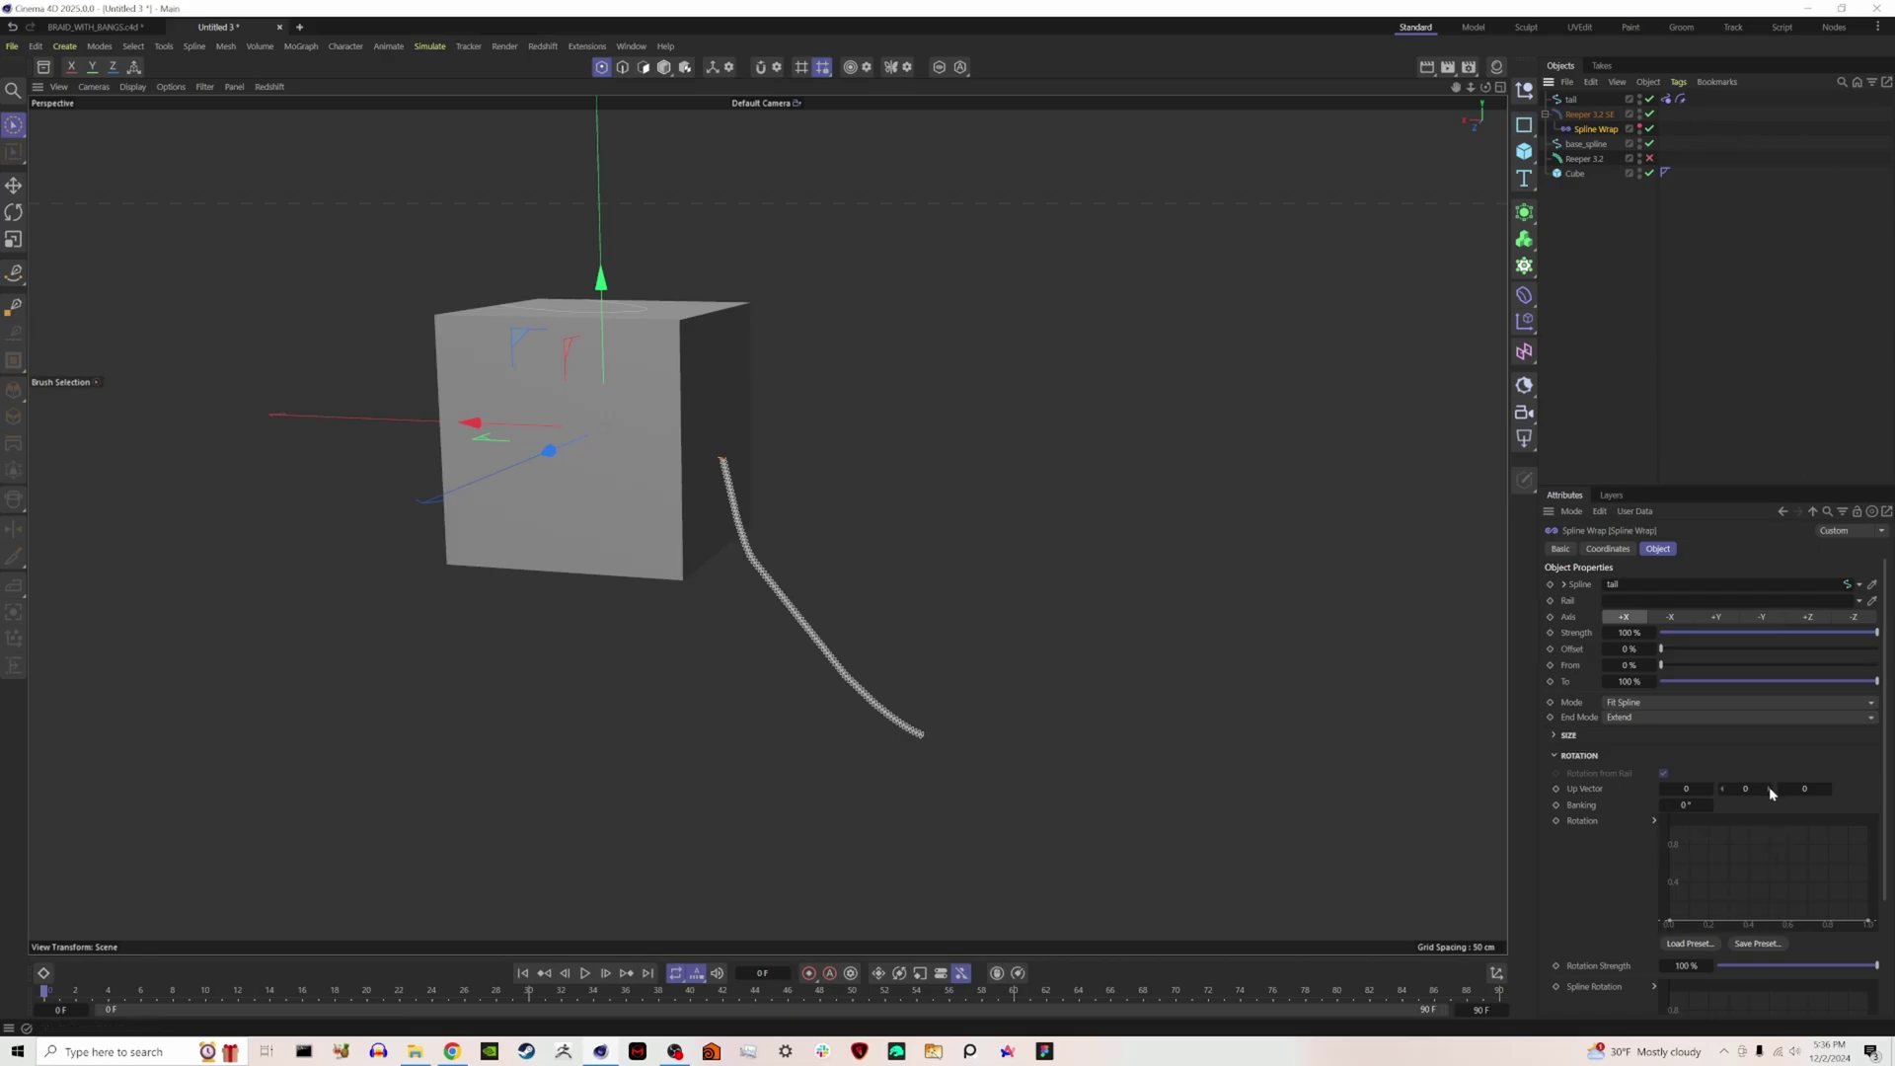
Set the Spline Wrap's Up Vector to 0, 1, 1 and play the simulation to check the braid's orientation.
click(1828, 789)
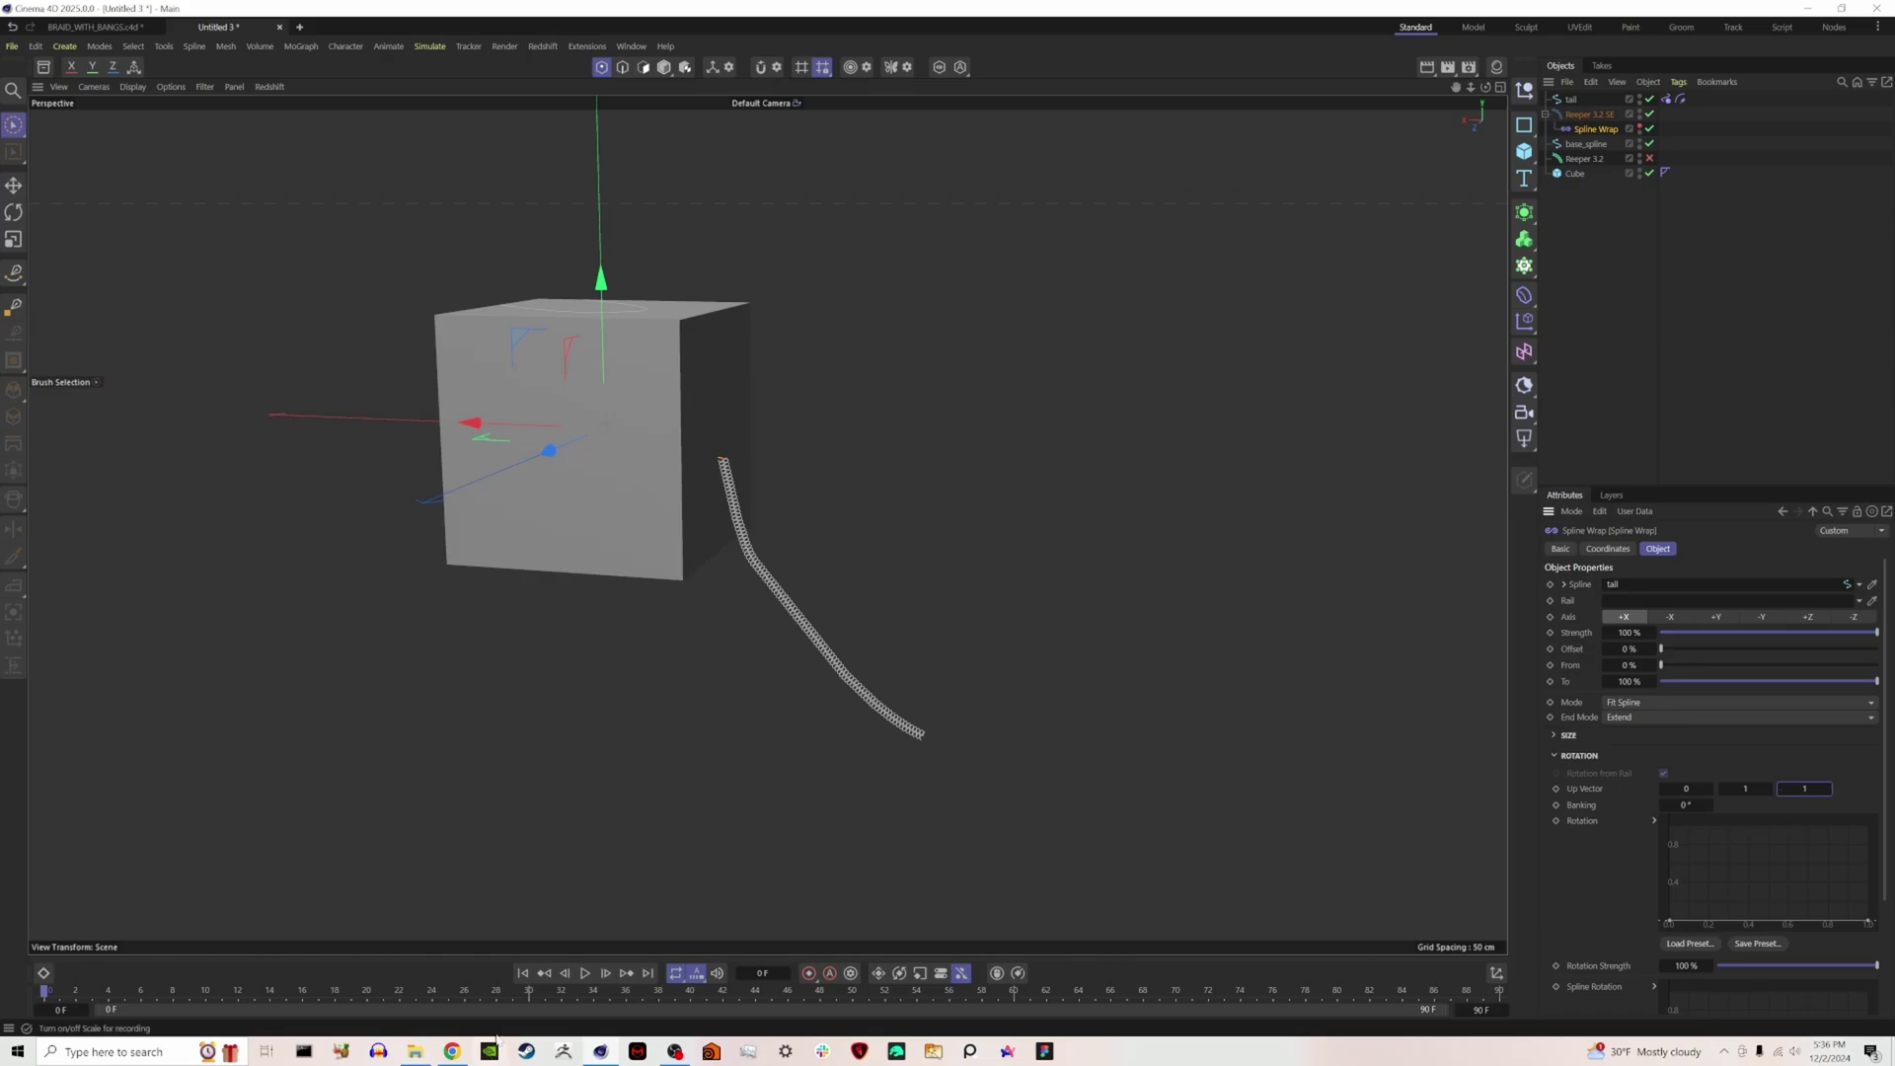
click(586, 974)
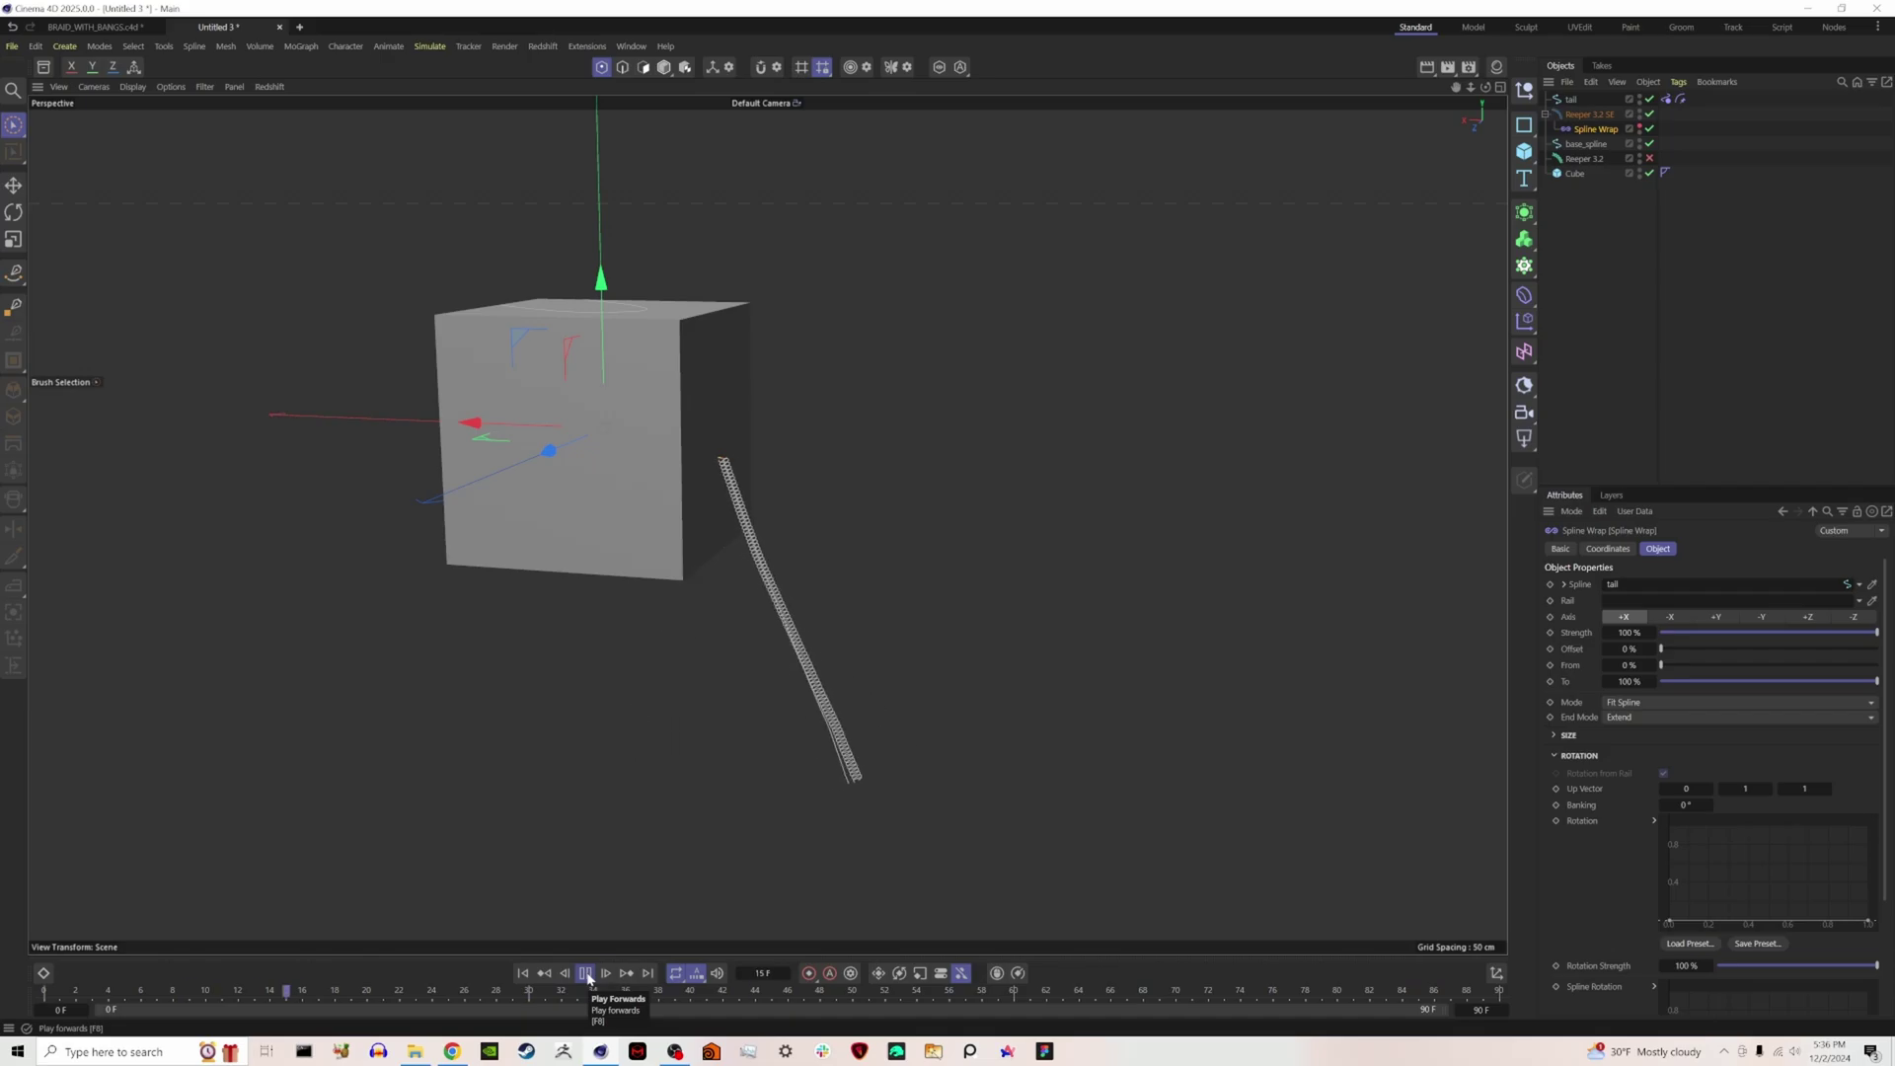
click(586, 975)
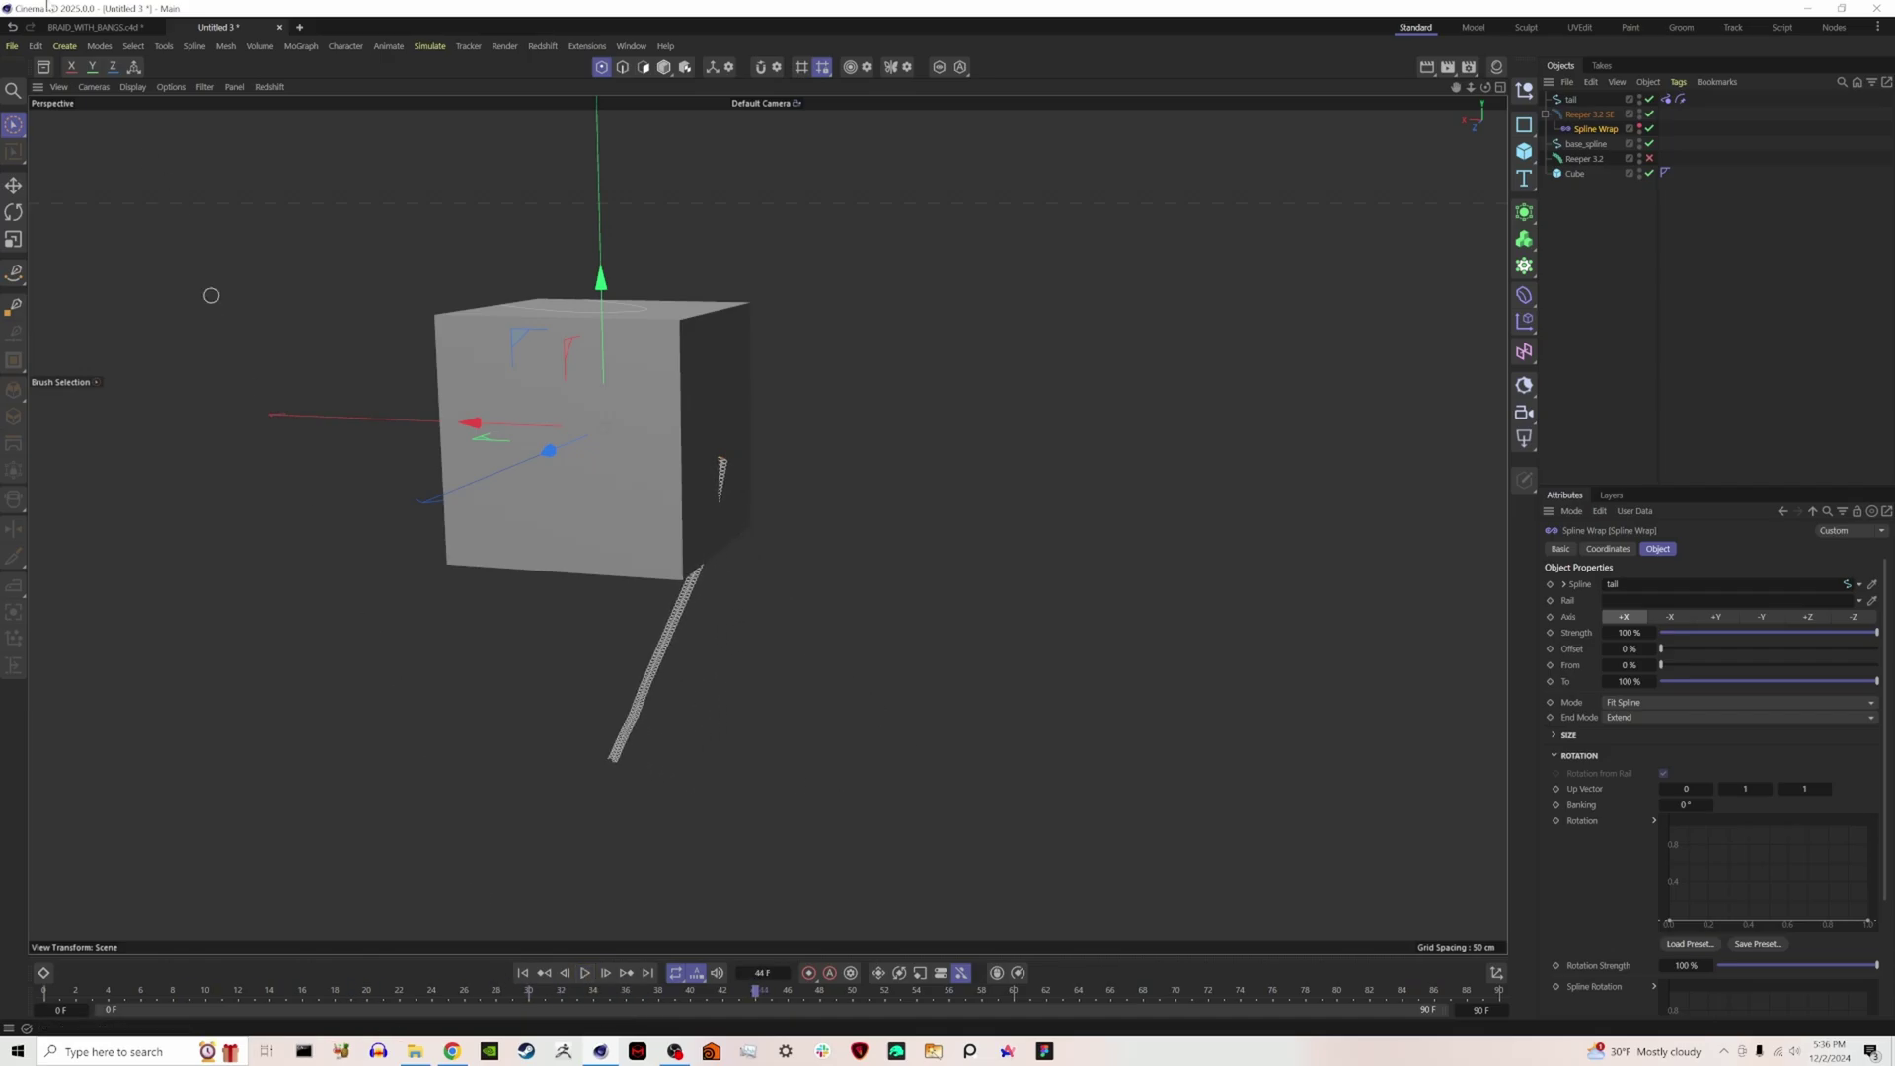
Look over the BRAID_WITH_BANGS.c4d project, return to Untitled 3 and close BRAID_WITH_BANGS.c4d.
click(73, 29)
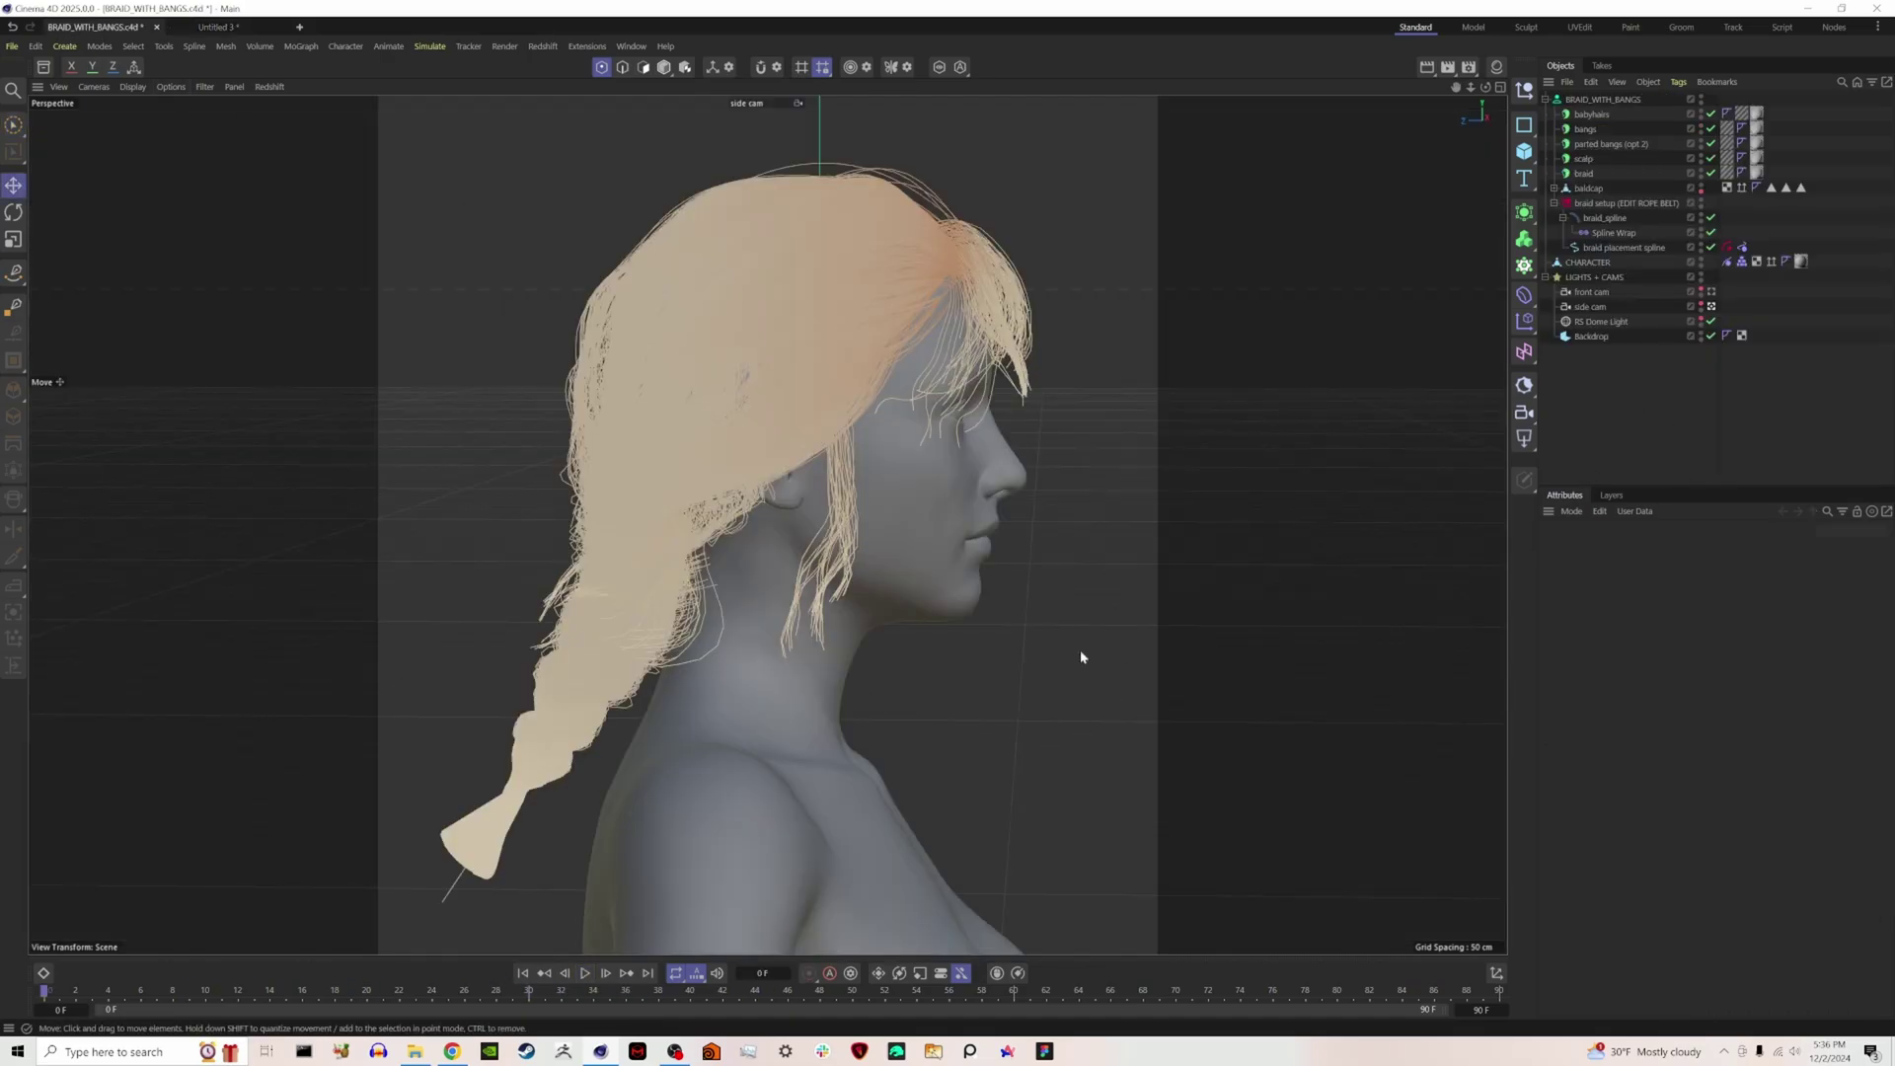
click(218, 27)
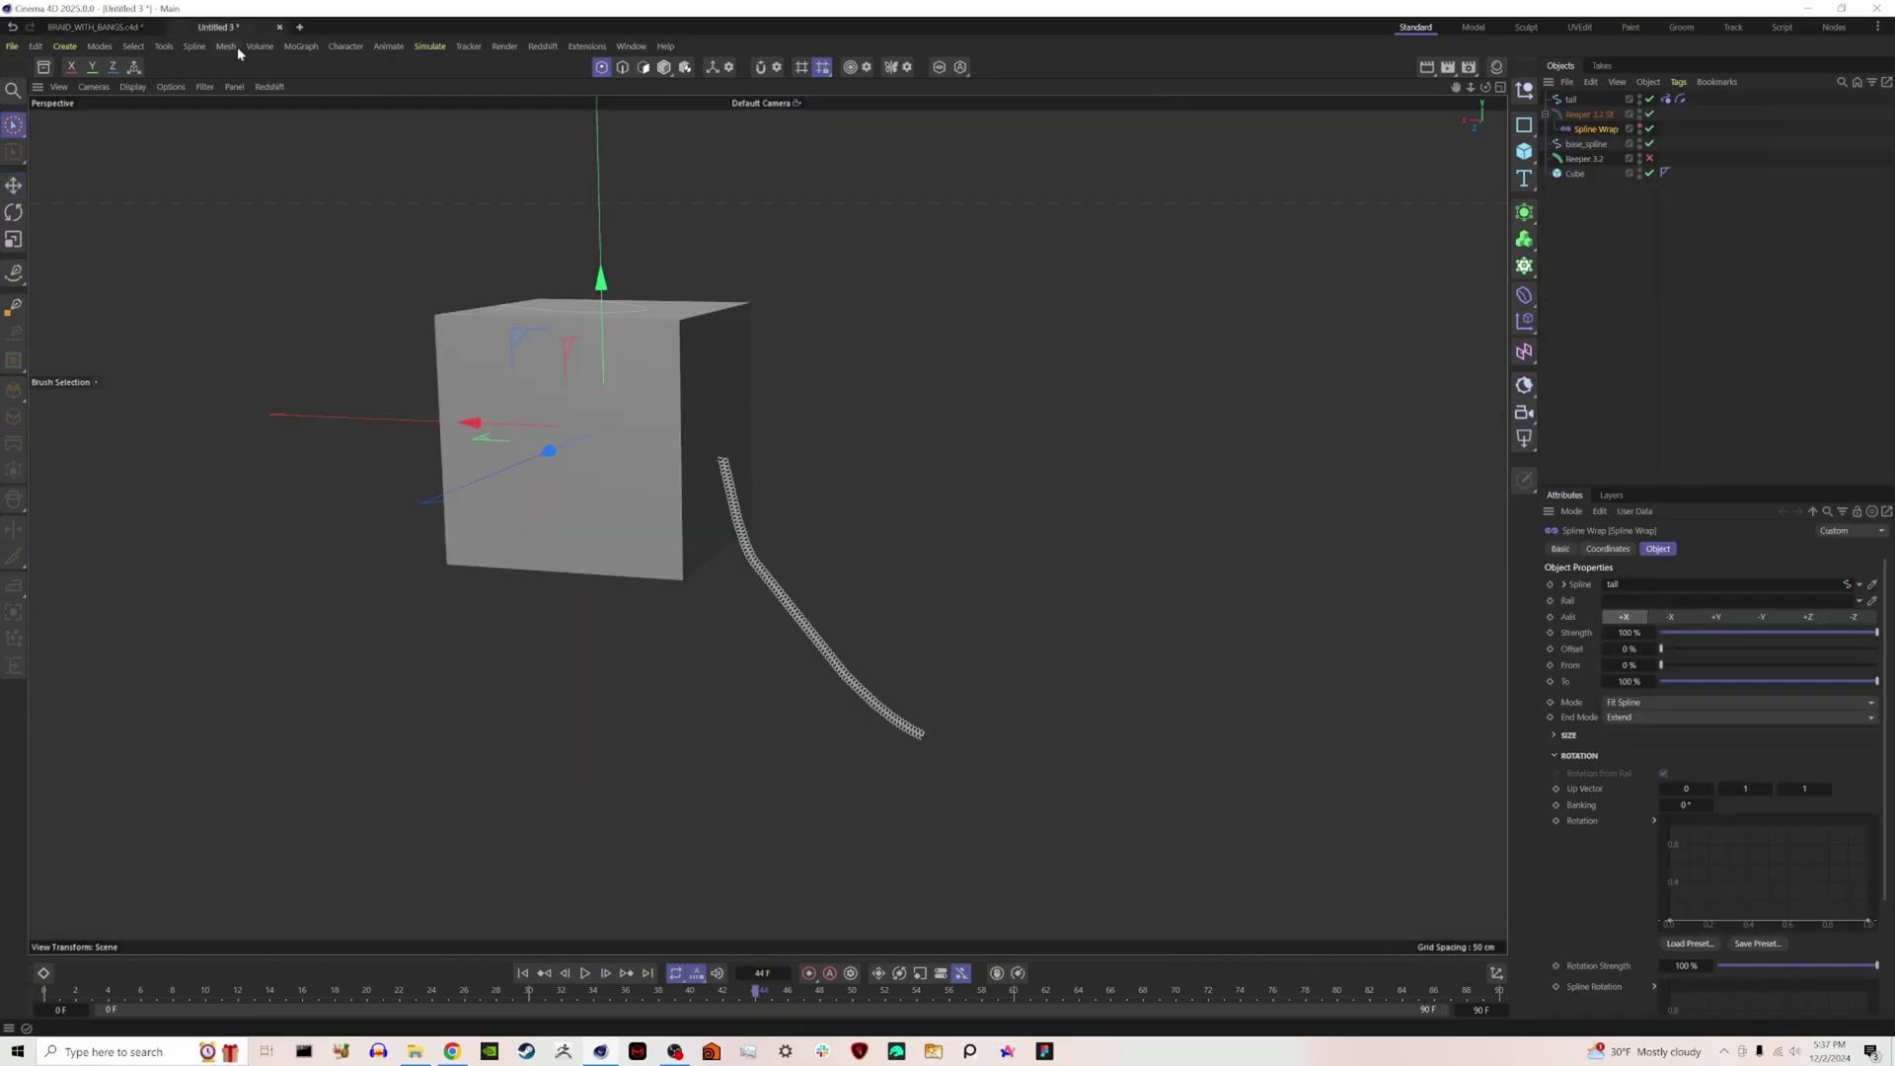
click(159, 27)
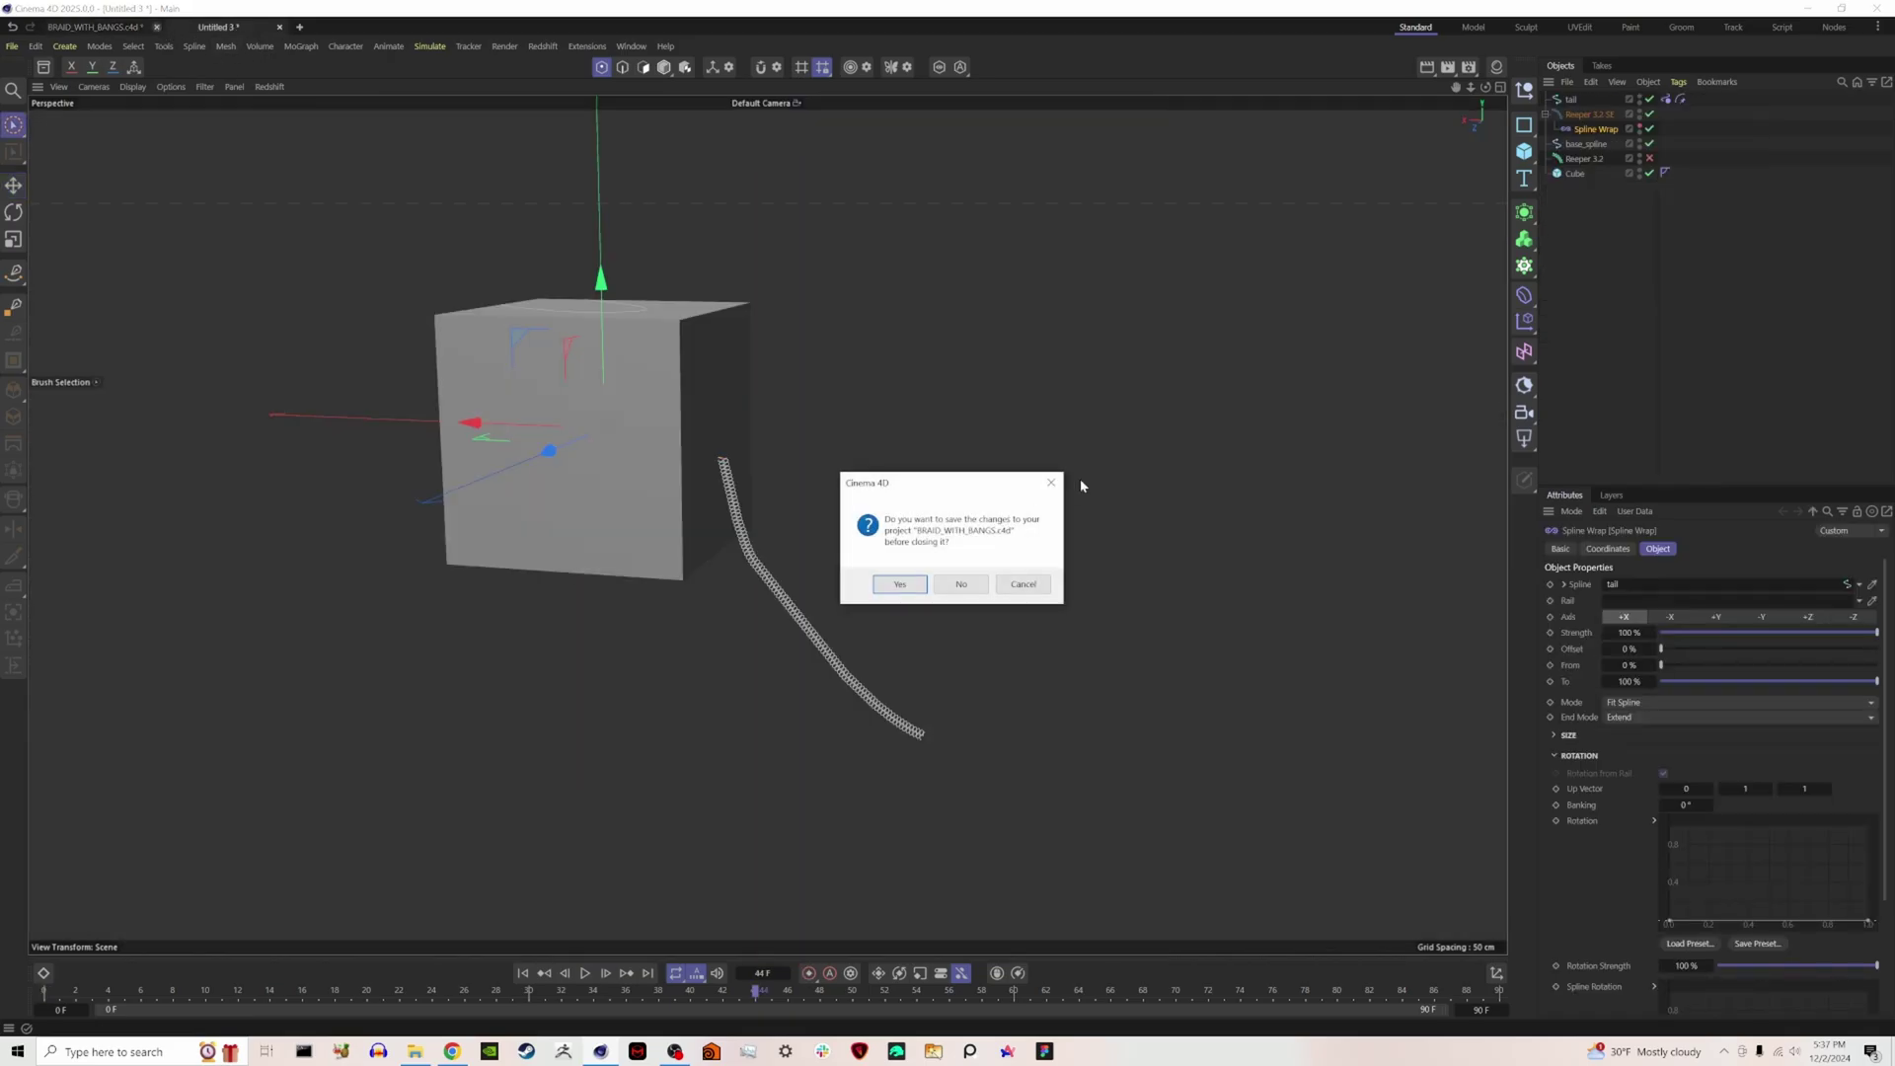
click(1051, 482)
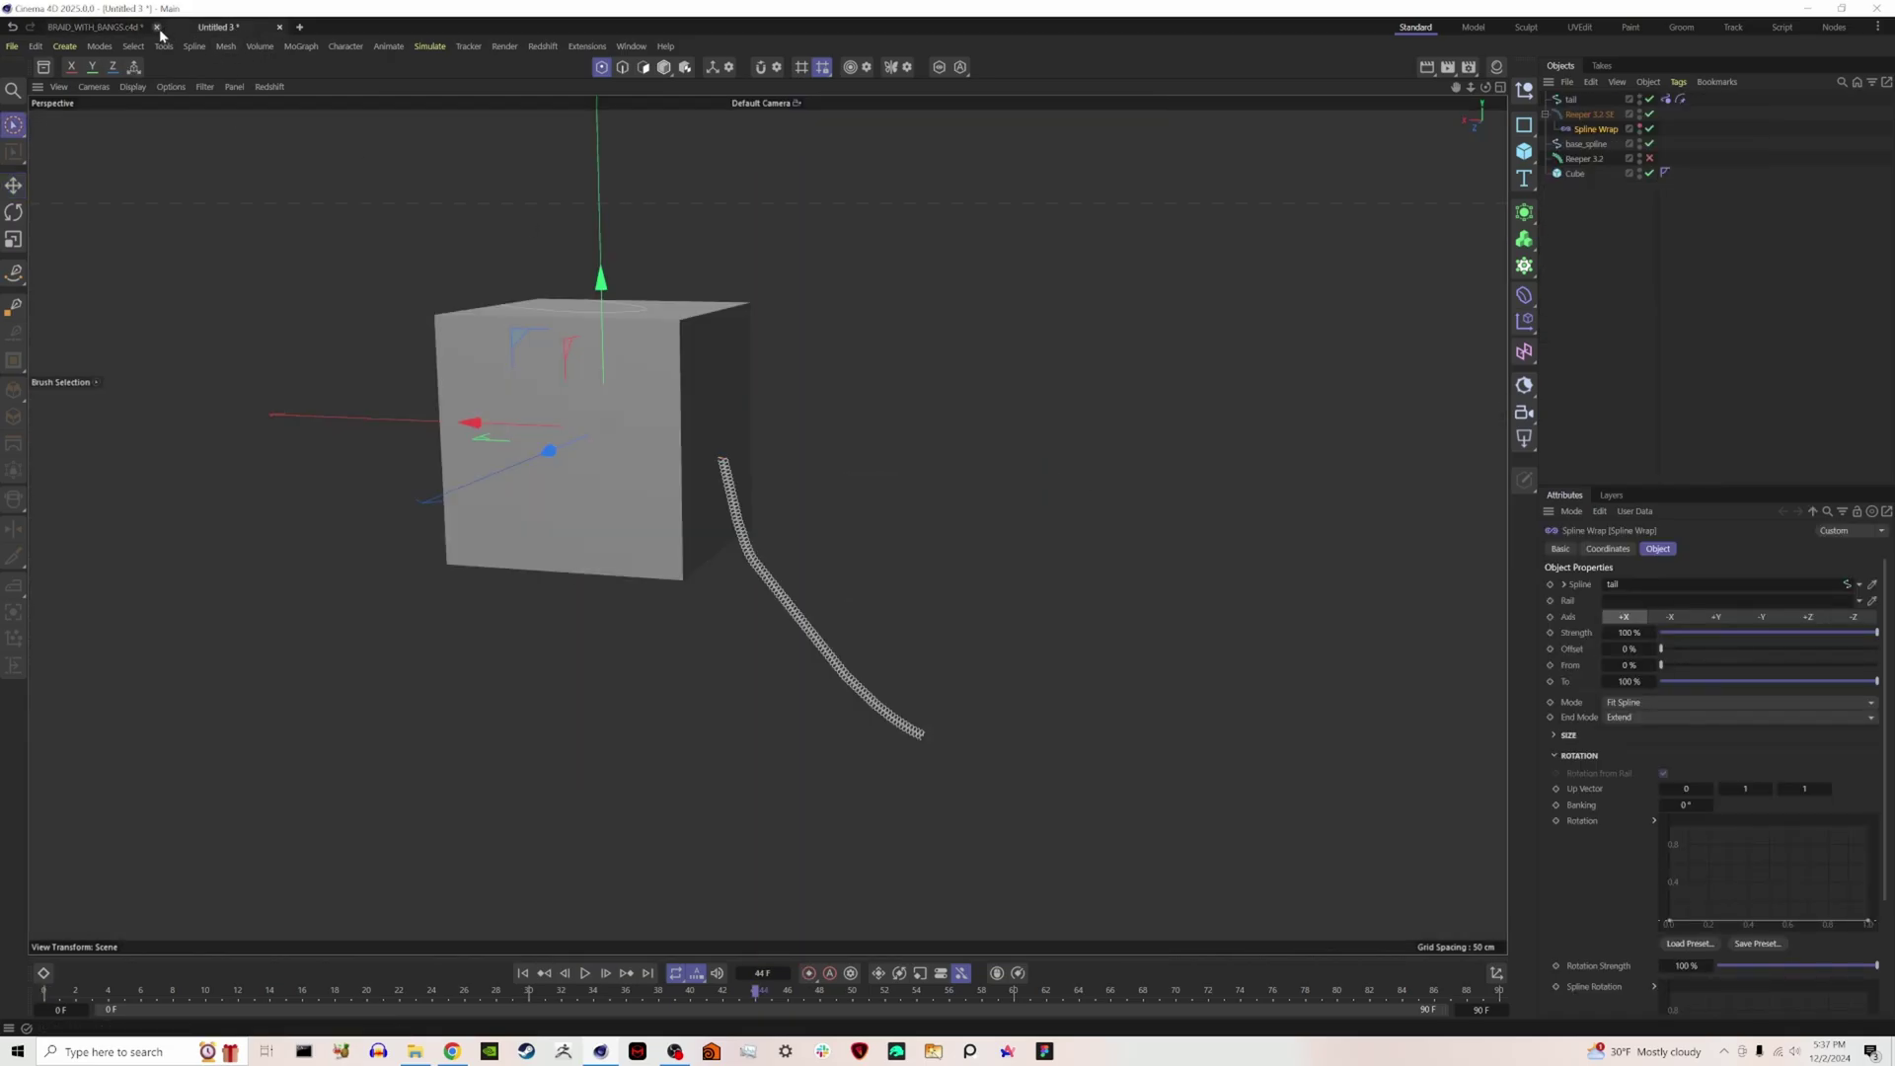
Return the animation to frame 0 and delete the Reeper 3.2 and base_spline objects.
click(1590, 282)
click(523, 974)
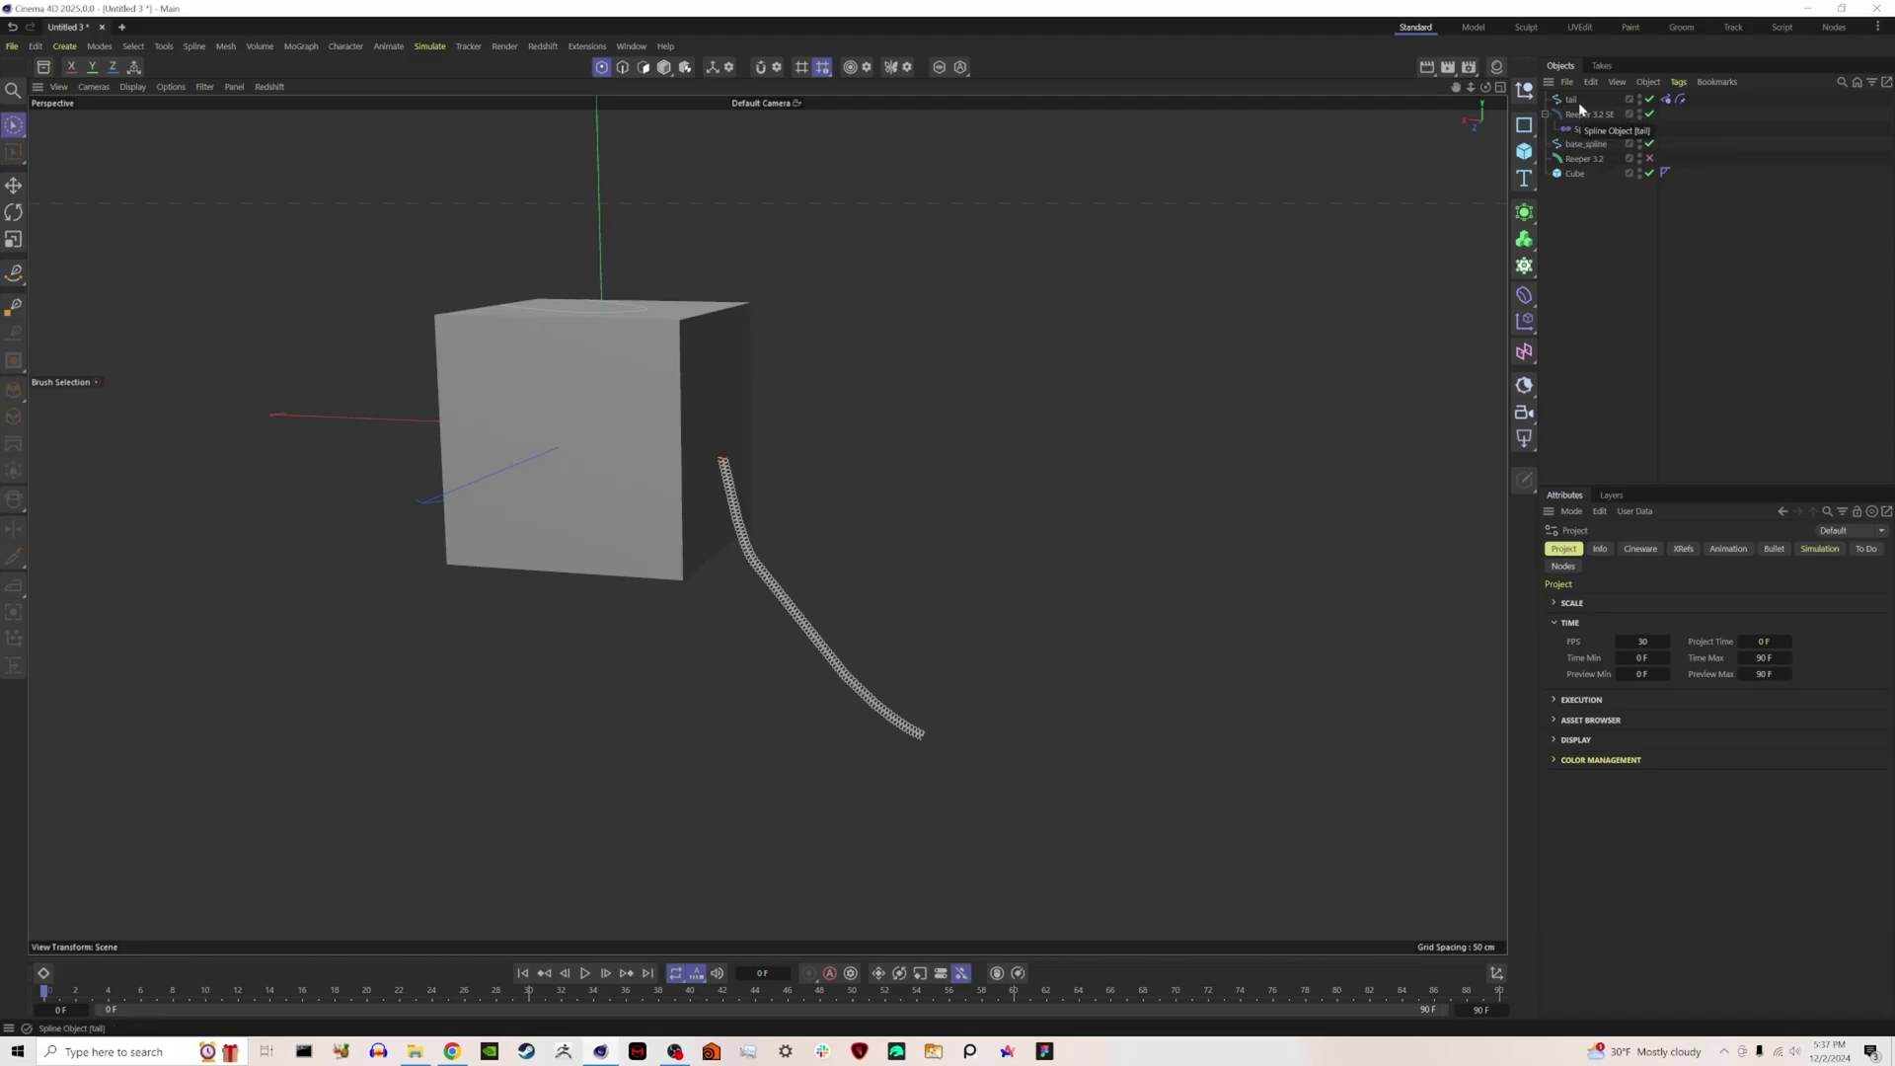
click(1582, 158)
key(Delete)
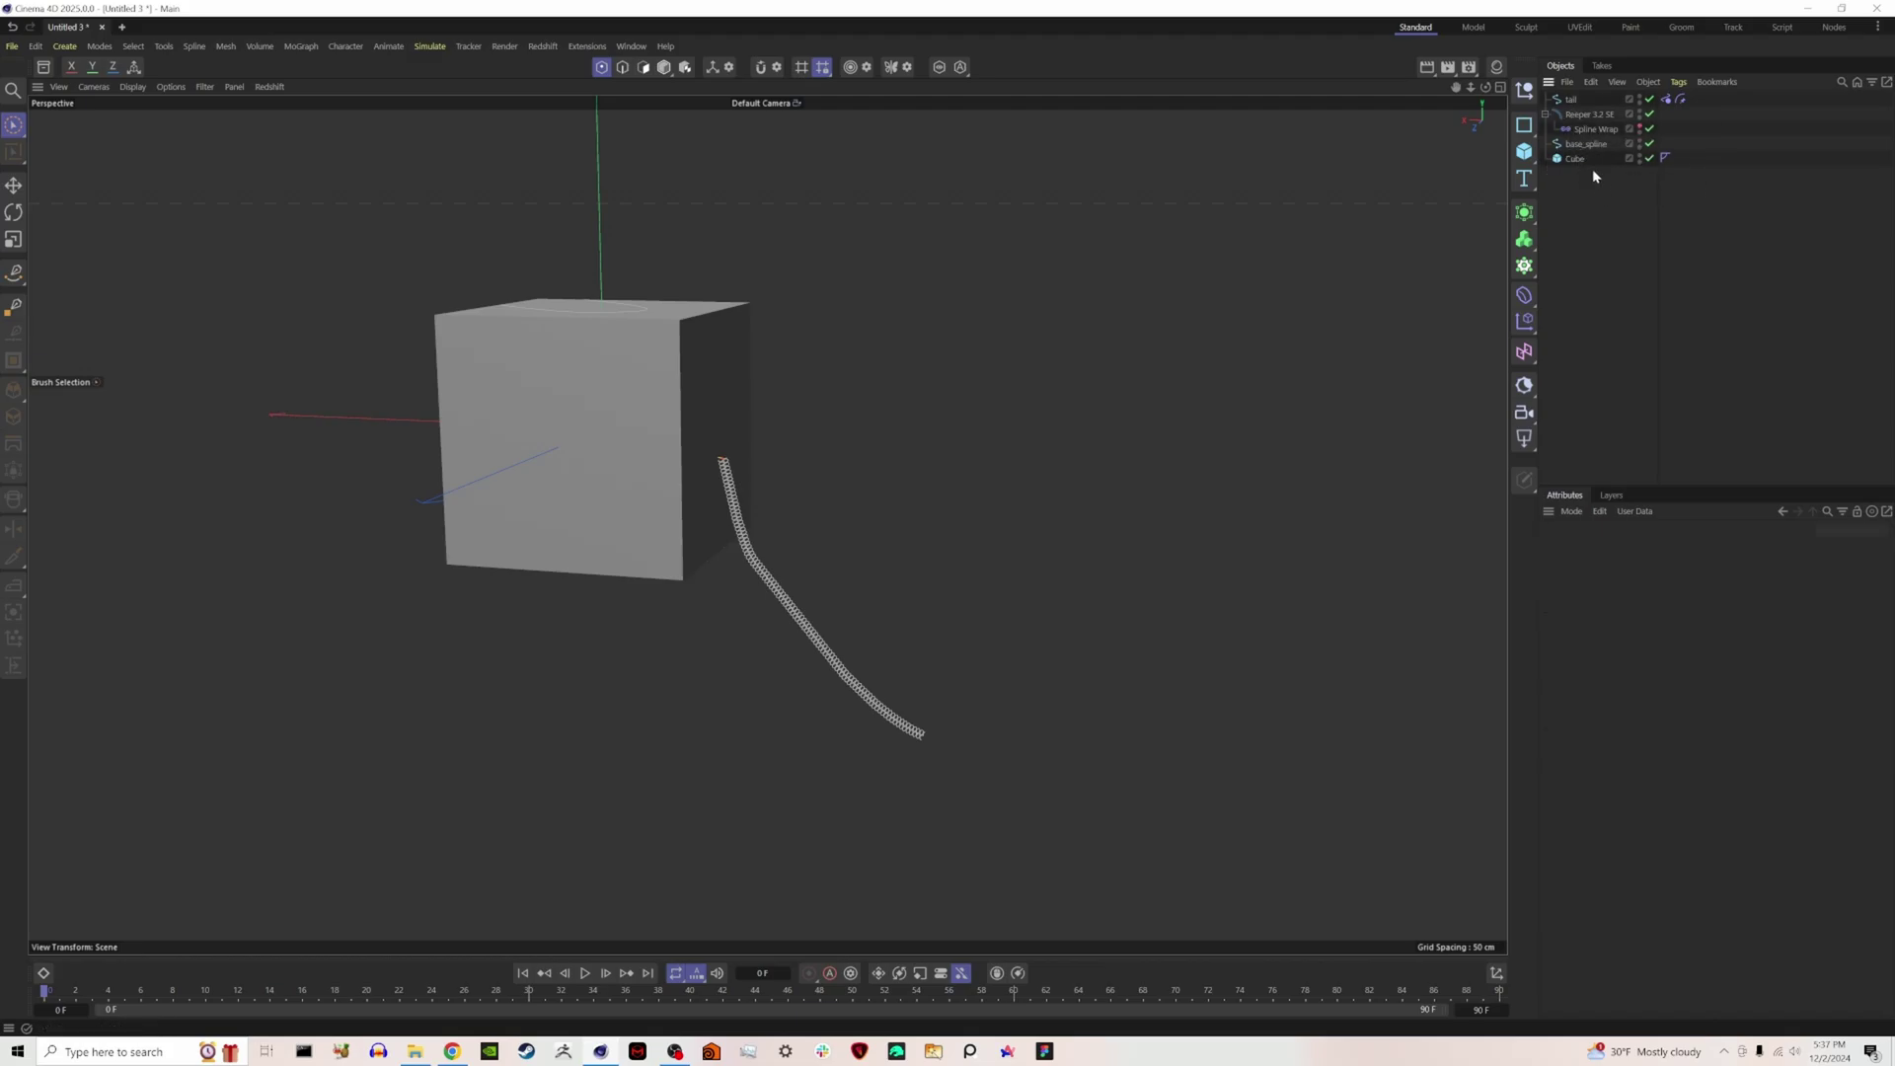
click(1590, 146)
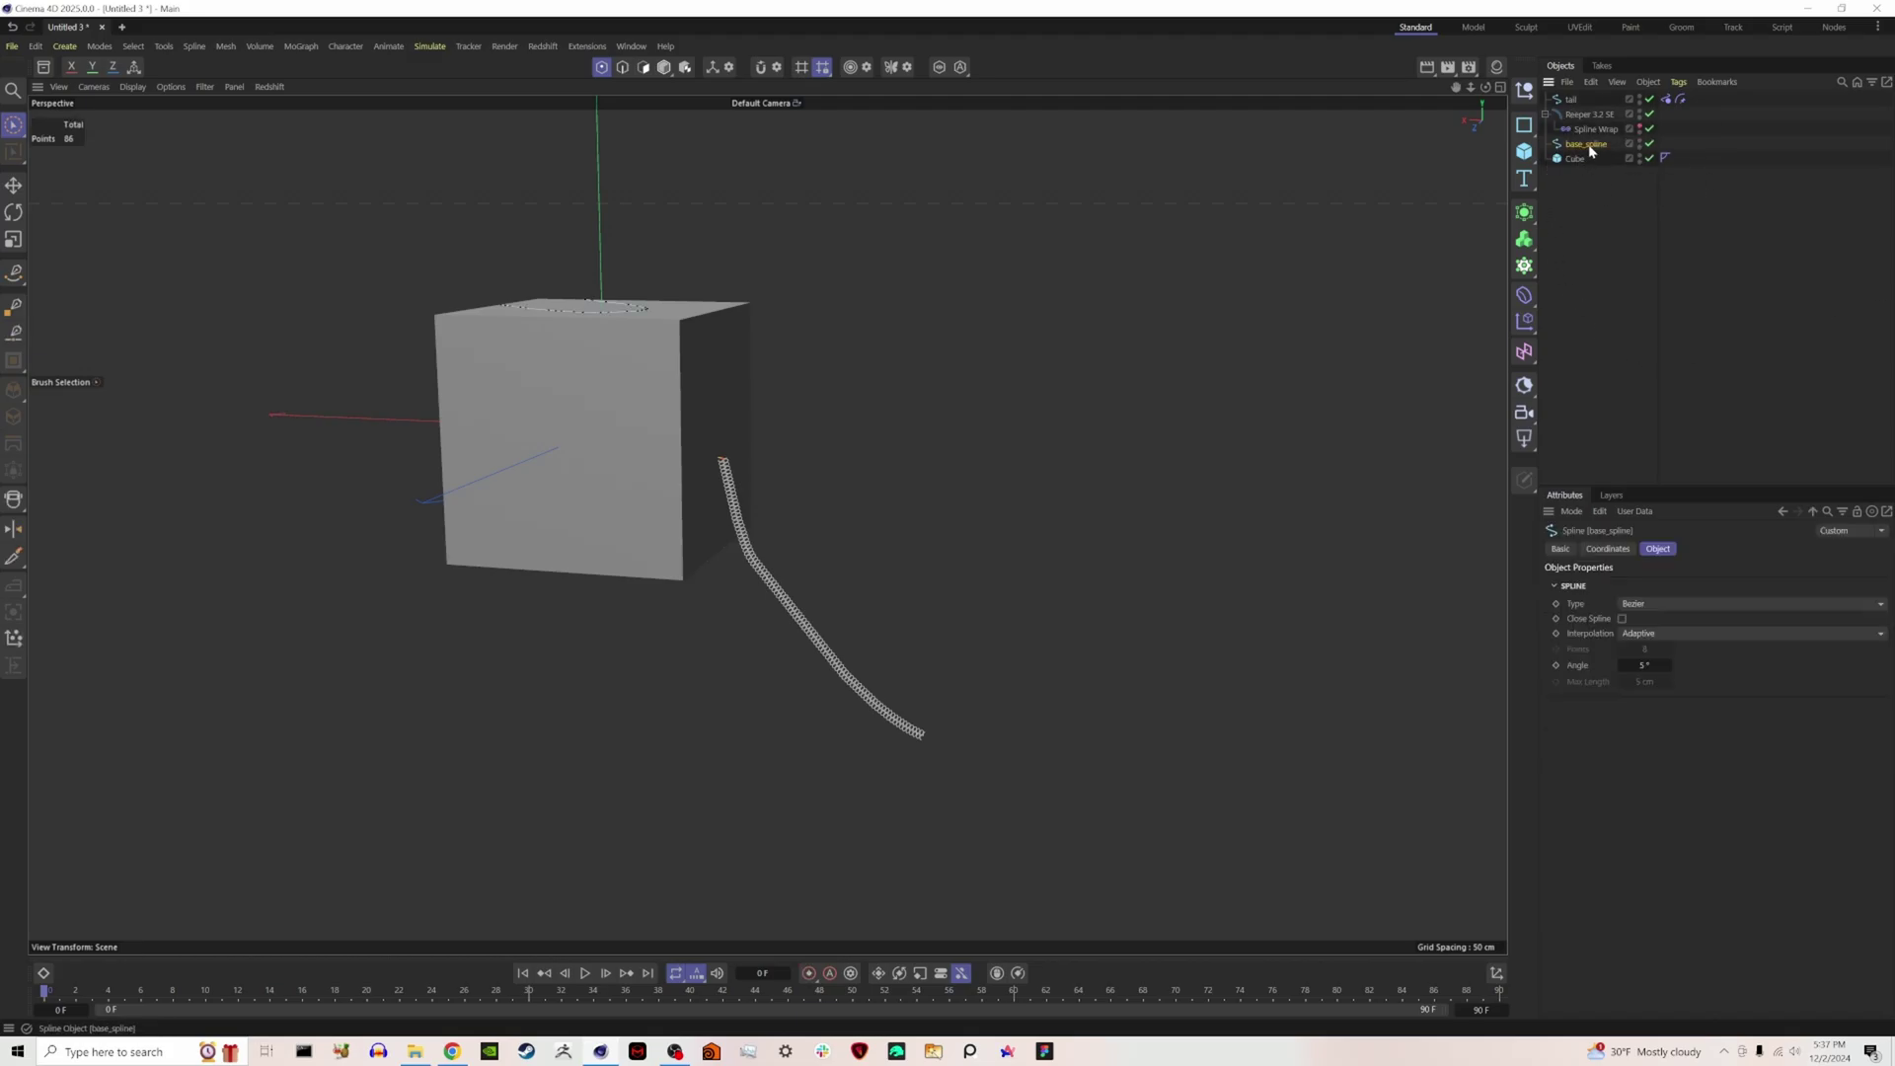
key(Delete)
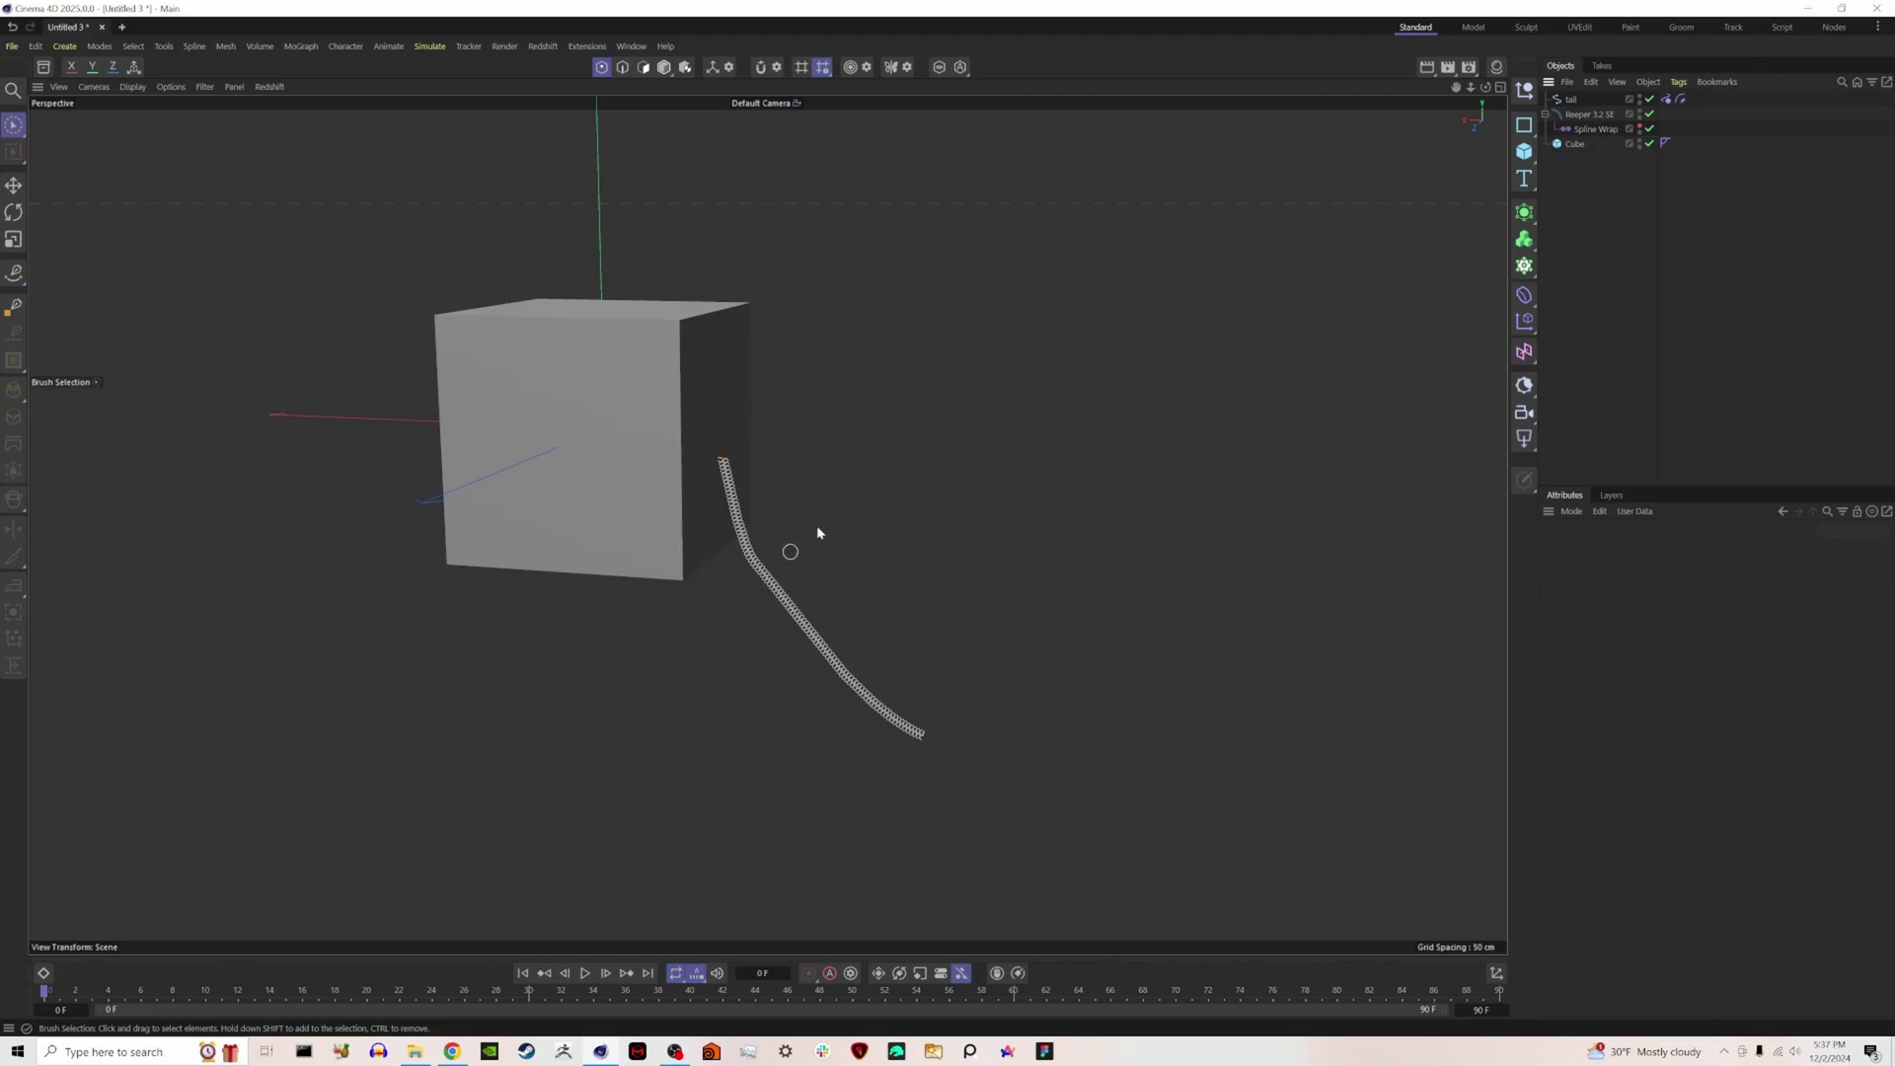
Set the Spline Wrap's Banking to 90° and inspect the braid's orientation behind the cube.
alt+drag(768, 491, 588, 478)
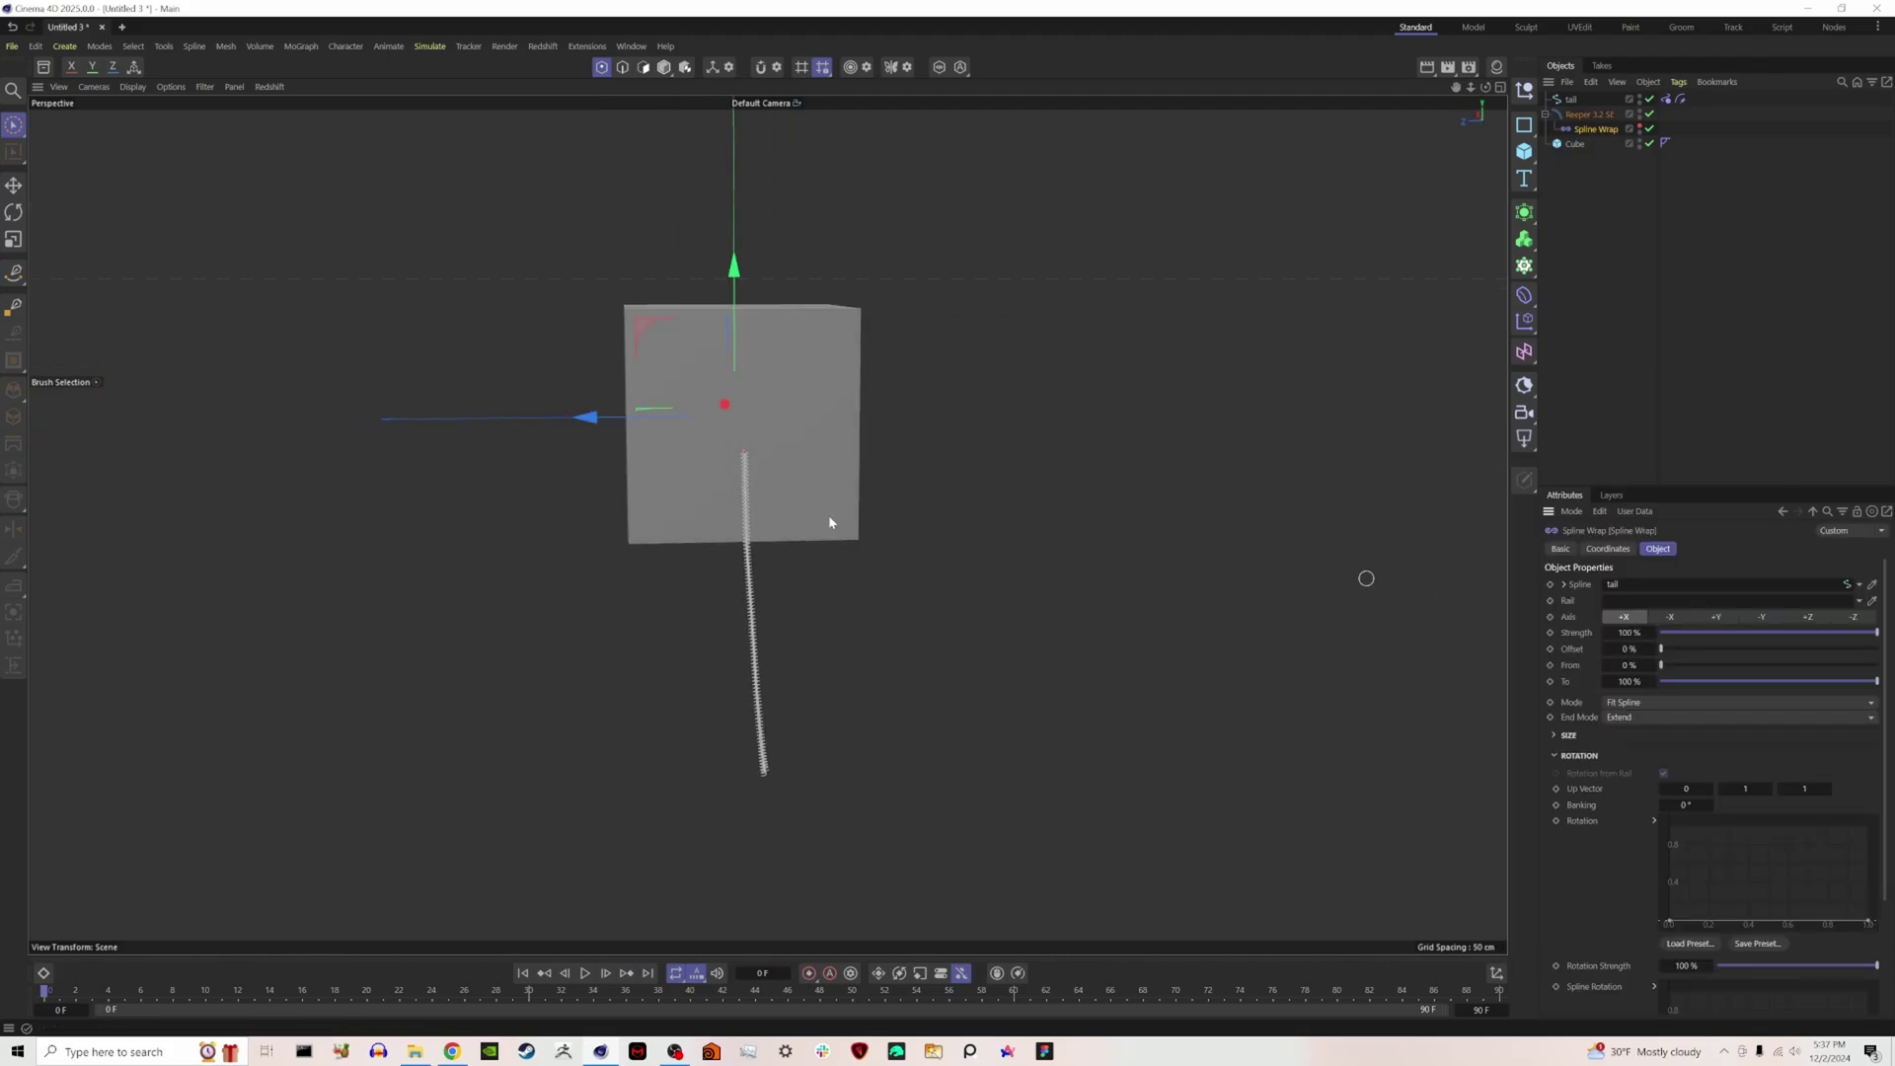
scroll(755, 536, up, 10)
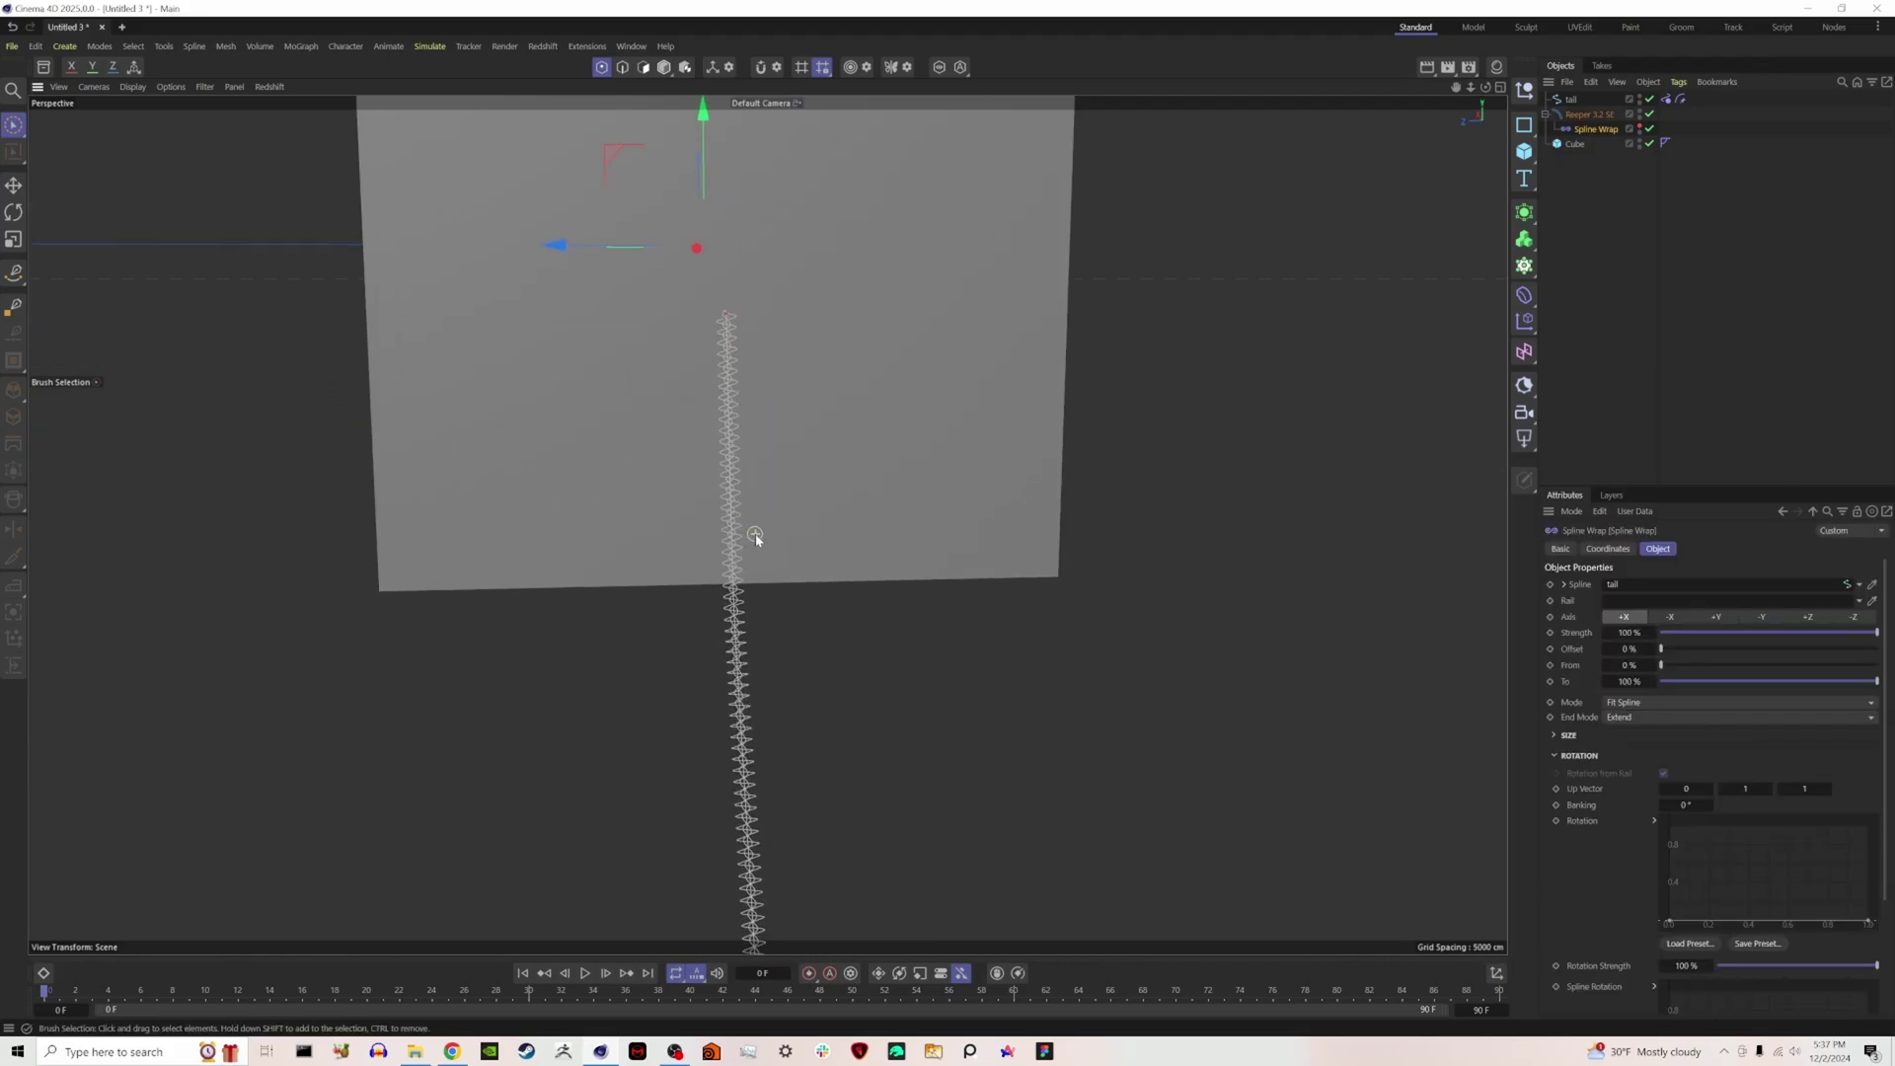
alt+drag(711, 559, 873, 573)
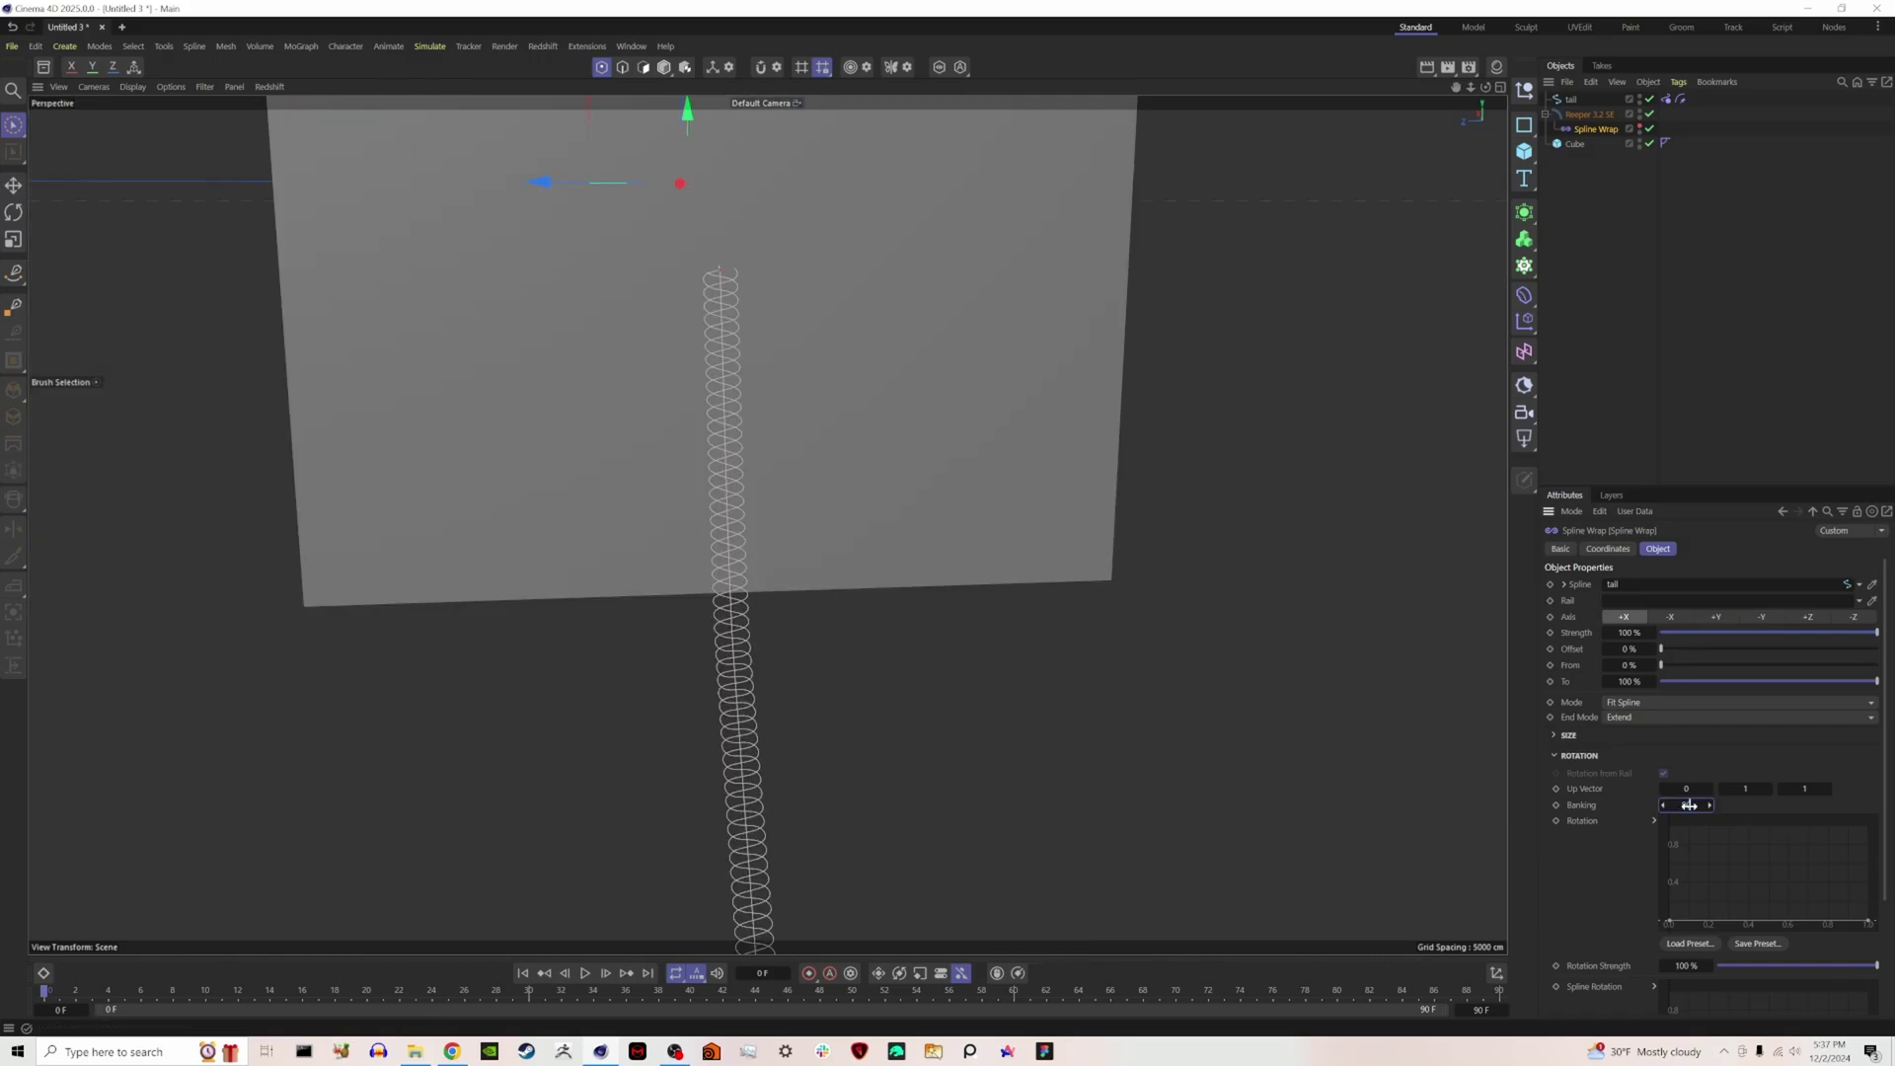
scroll(740, 543, down, 5)
mouse_move(745, 574)
alt+mouse_down()
mouse_move(926, 563)
mouse_move(725, 545)
alt+mouse_up()
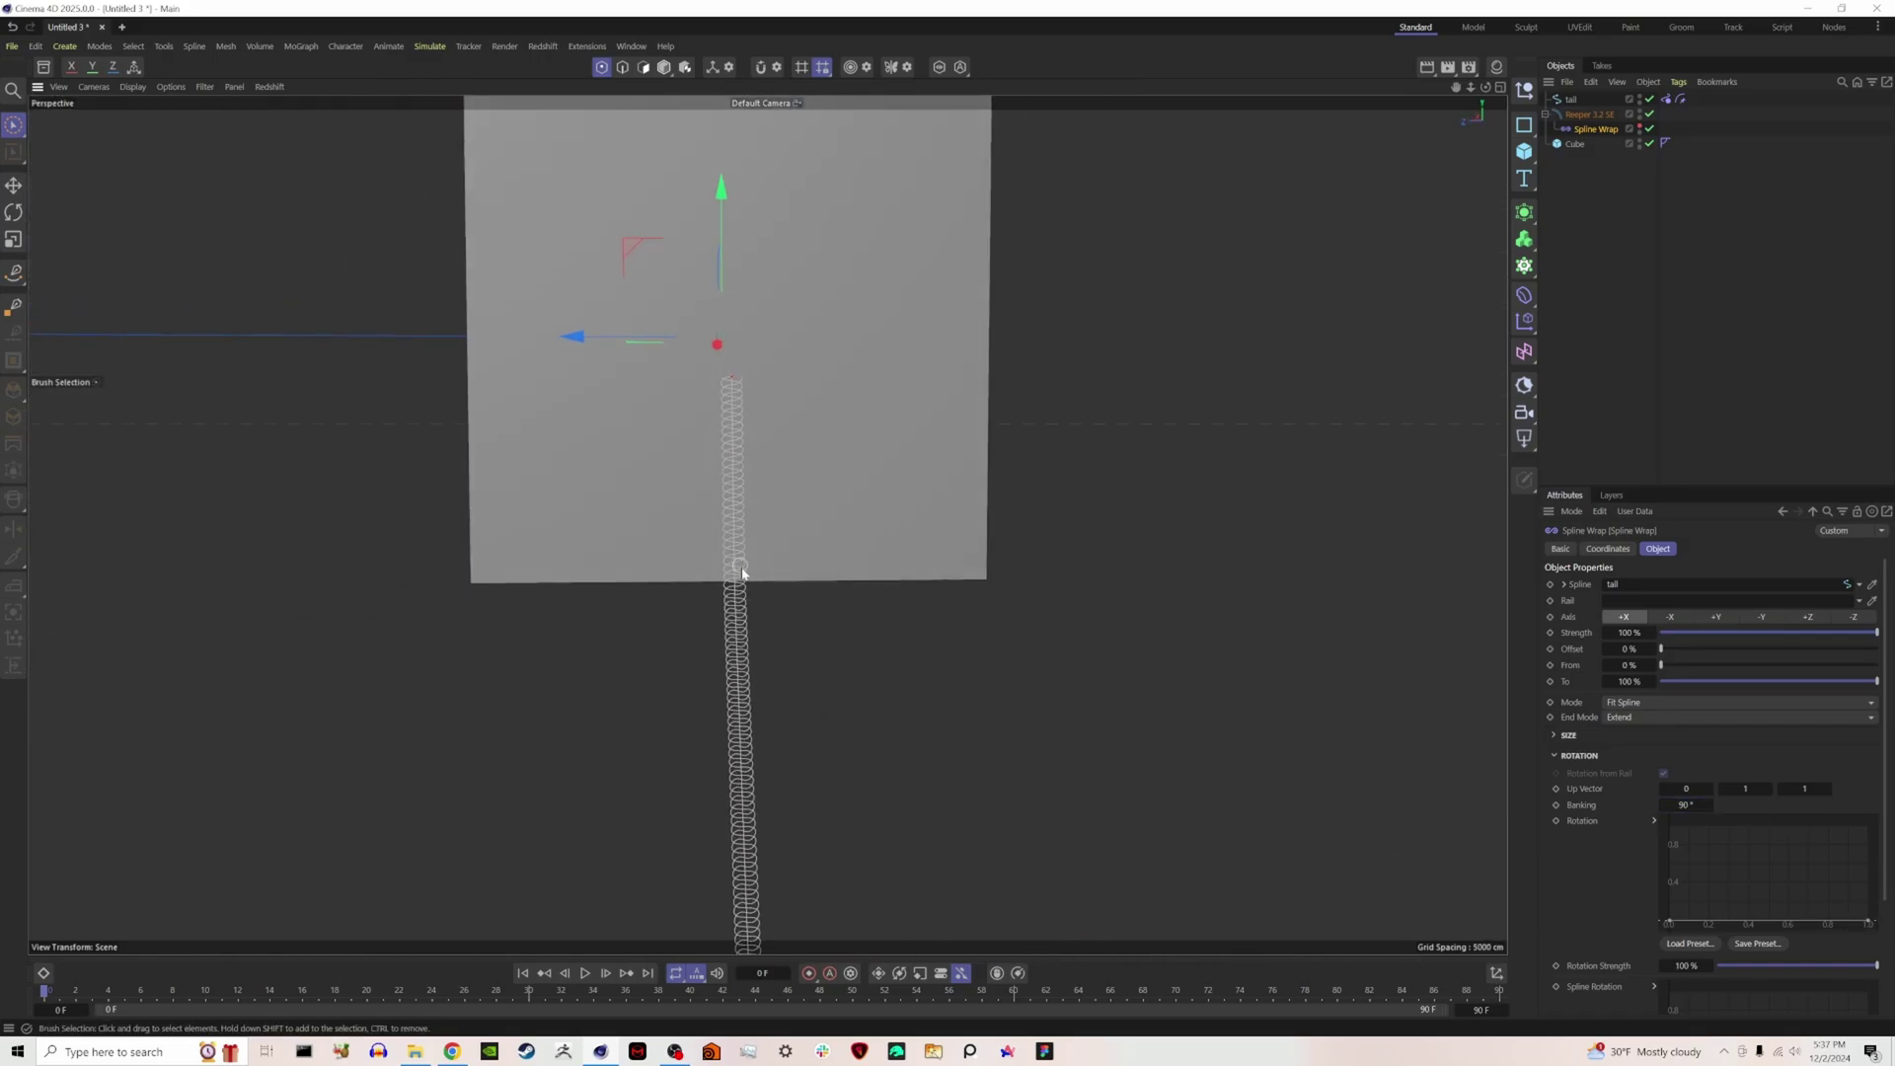
scroll(732, 612, up, 2)
alt+drag(752, 625, 841, 628)
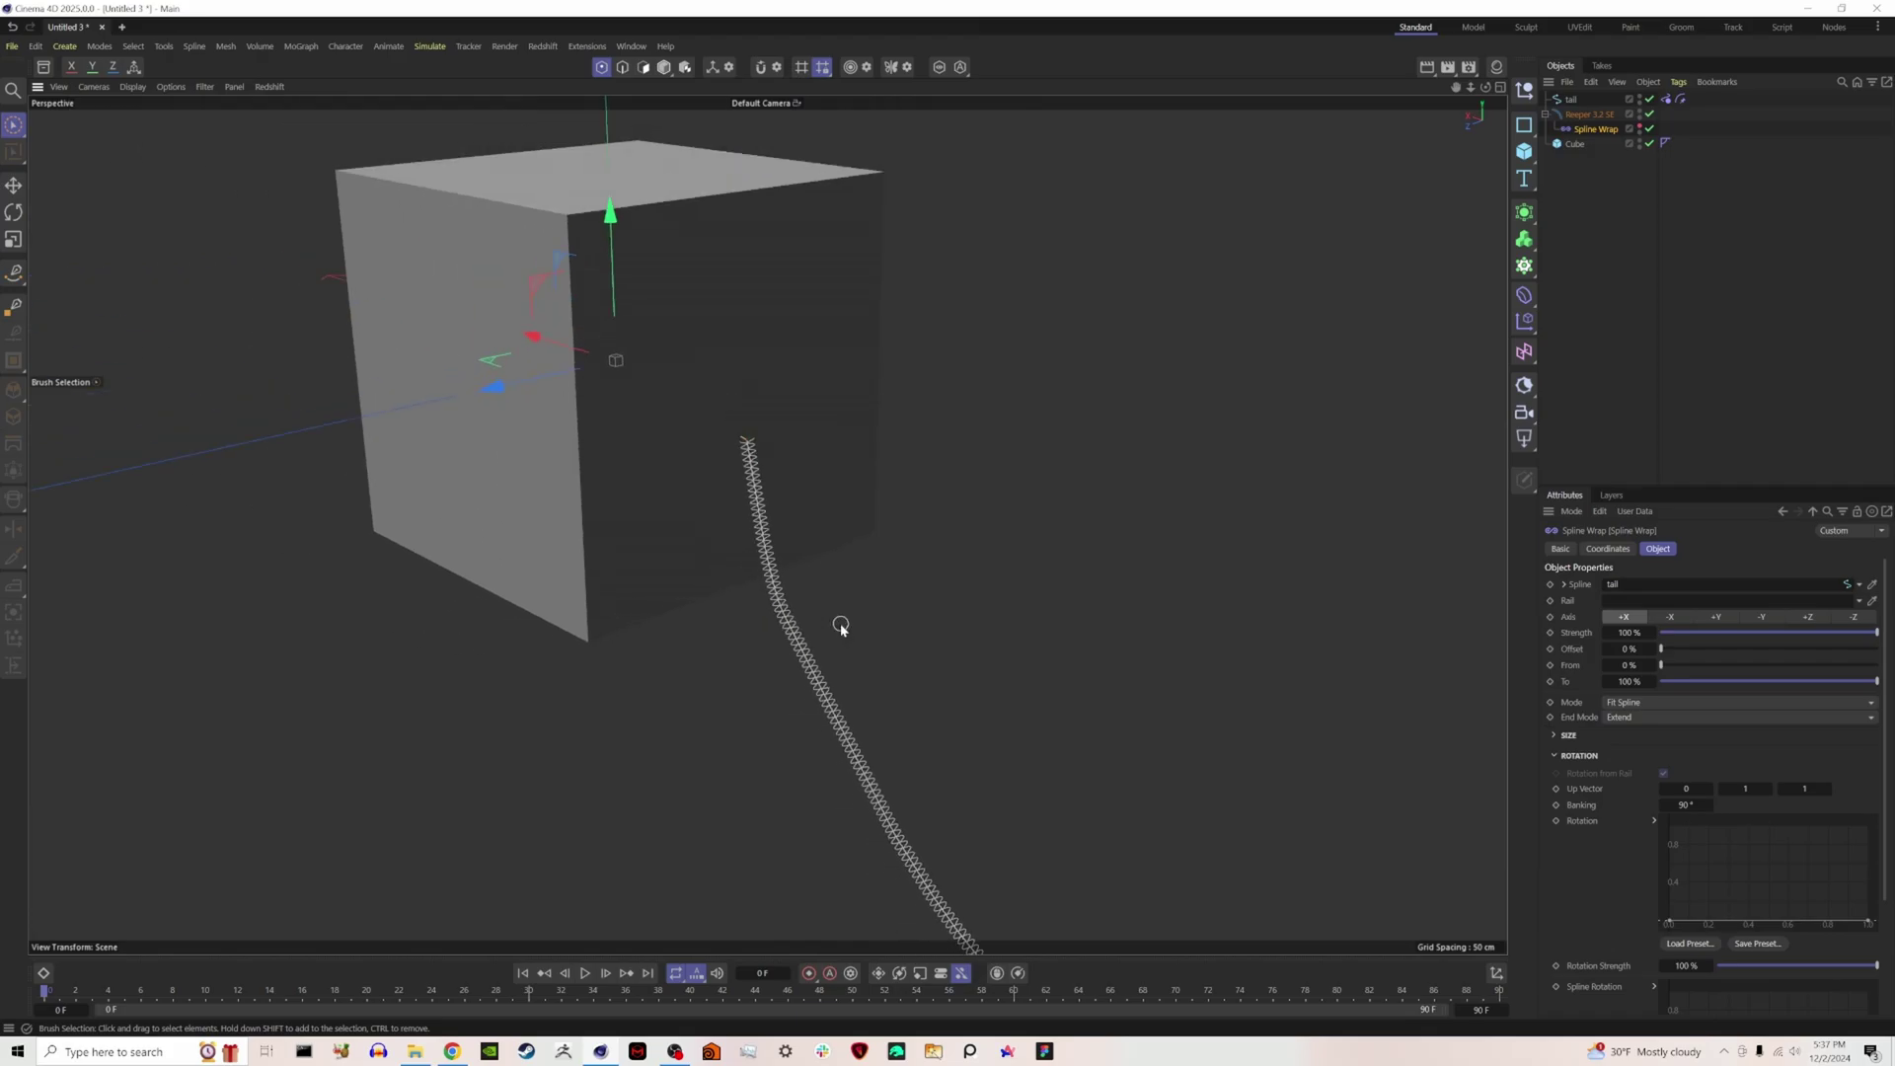
Cache the tail spline's Rope simulation using the internal cache location.
click(1667, 99)
click(1700, 550)
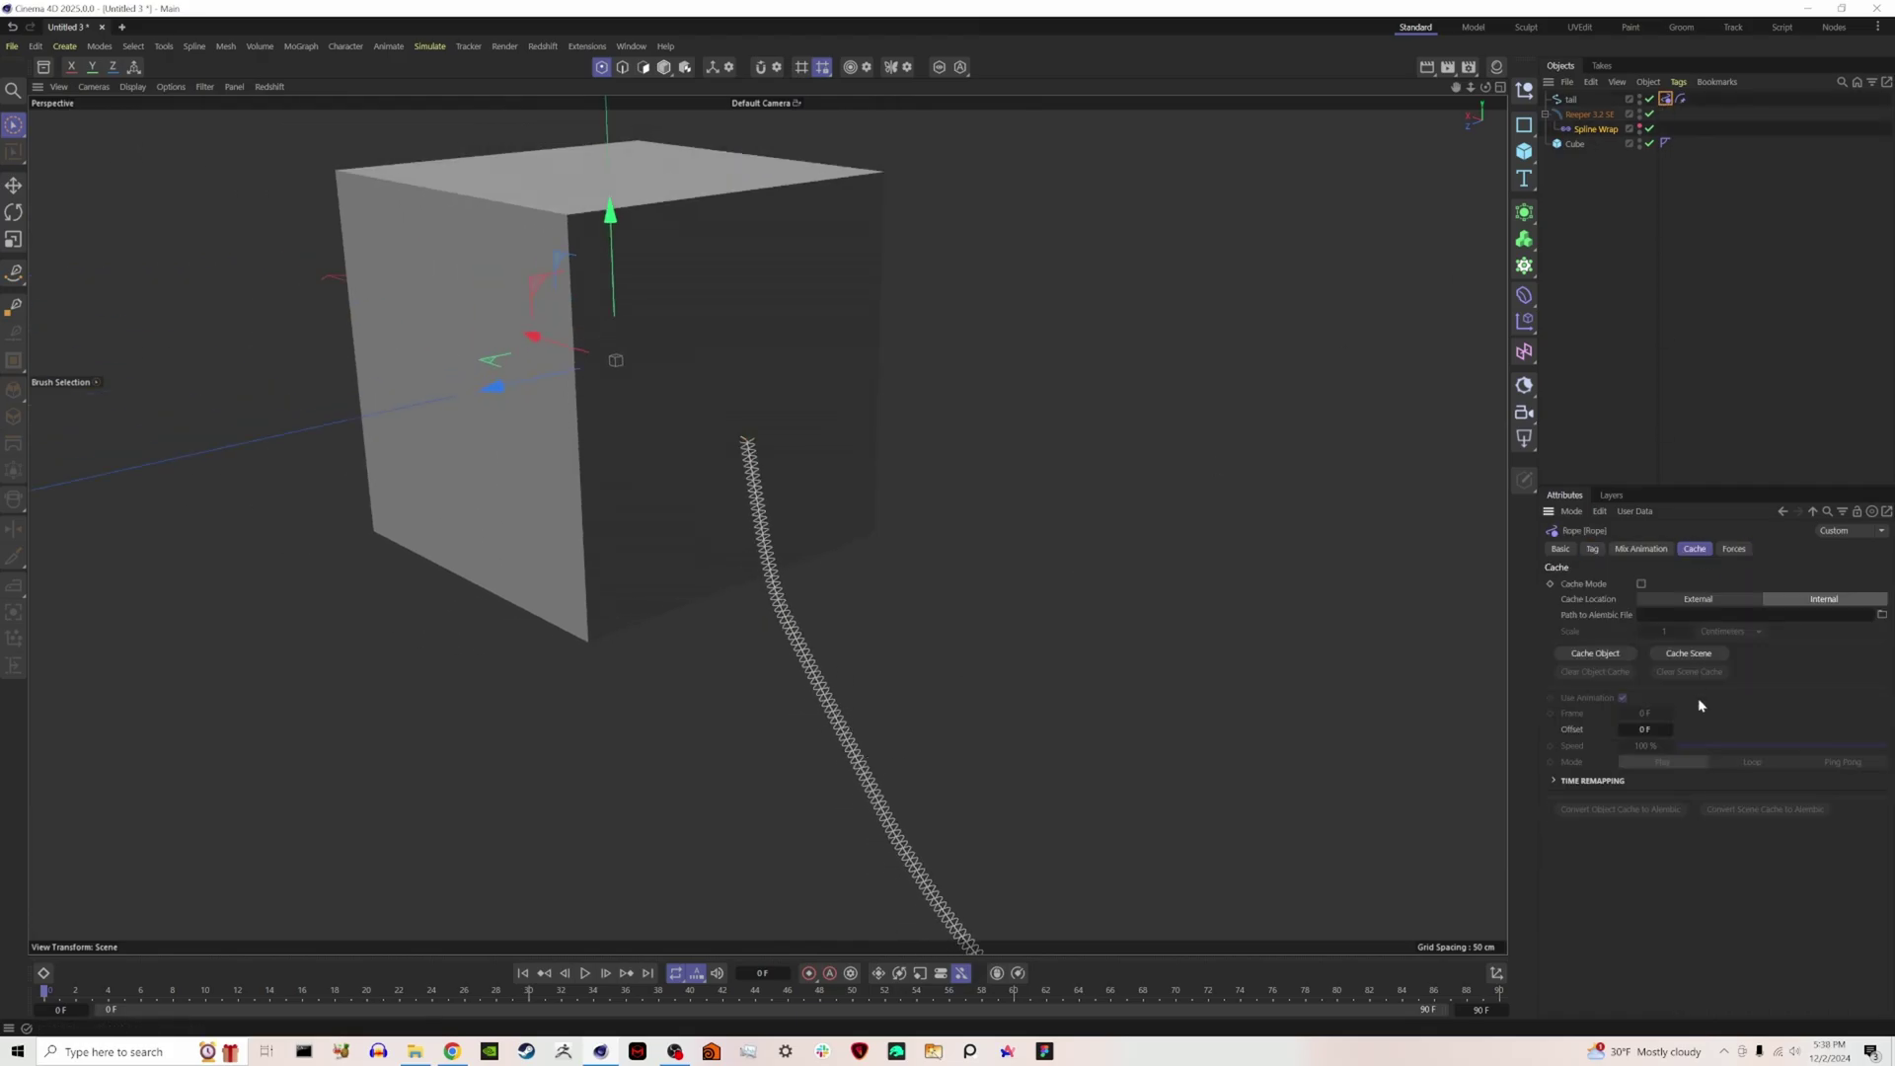
click(1688, 654)
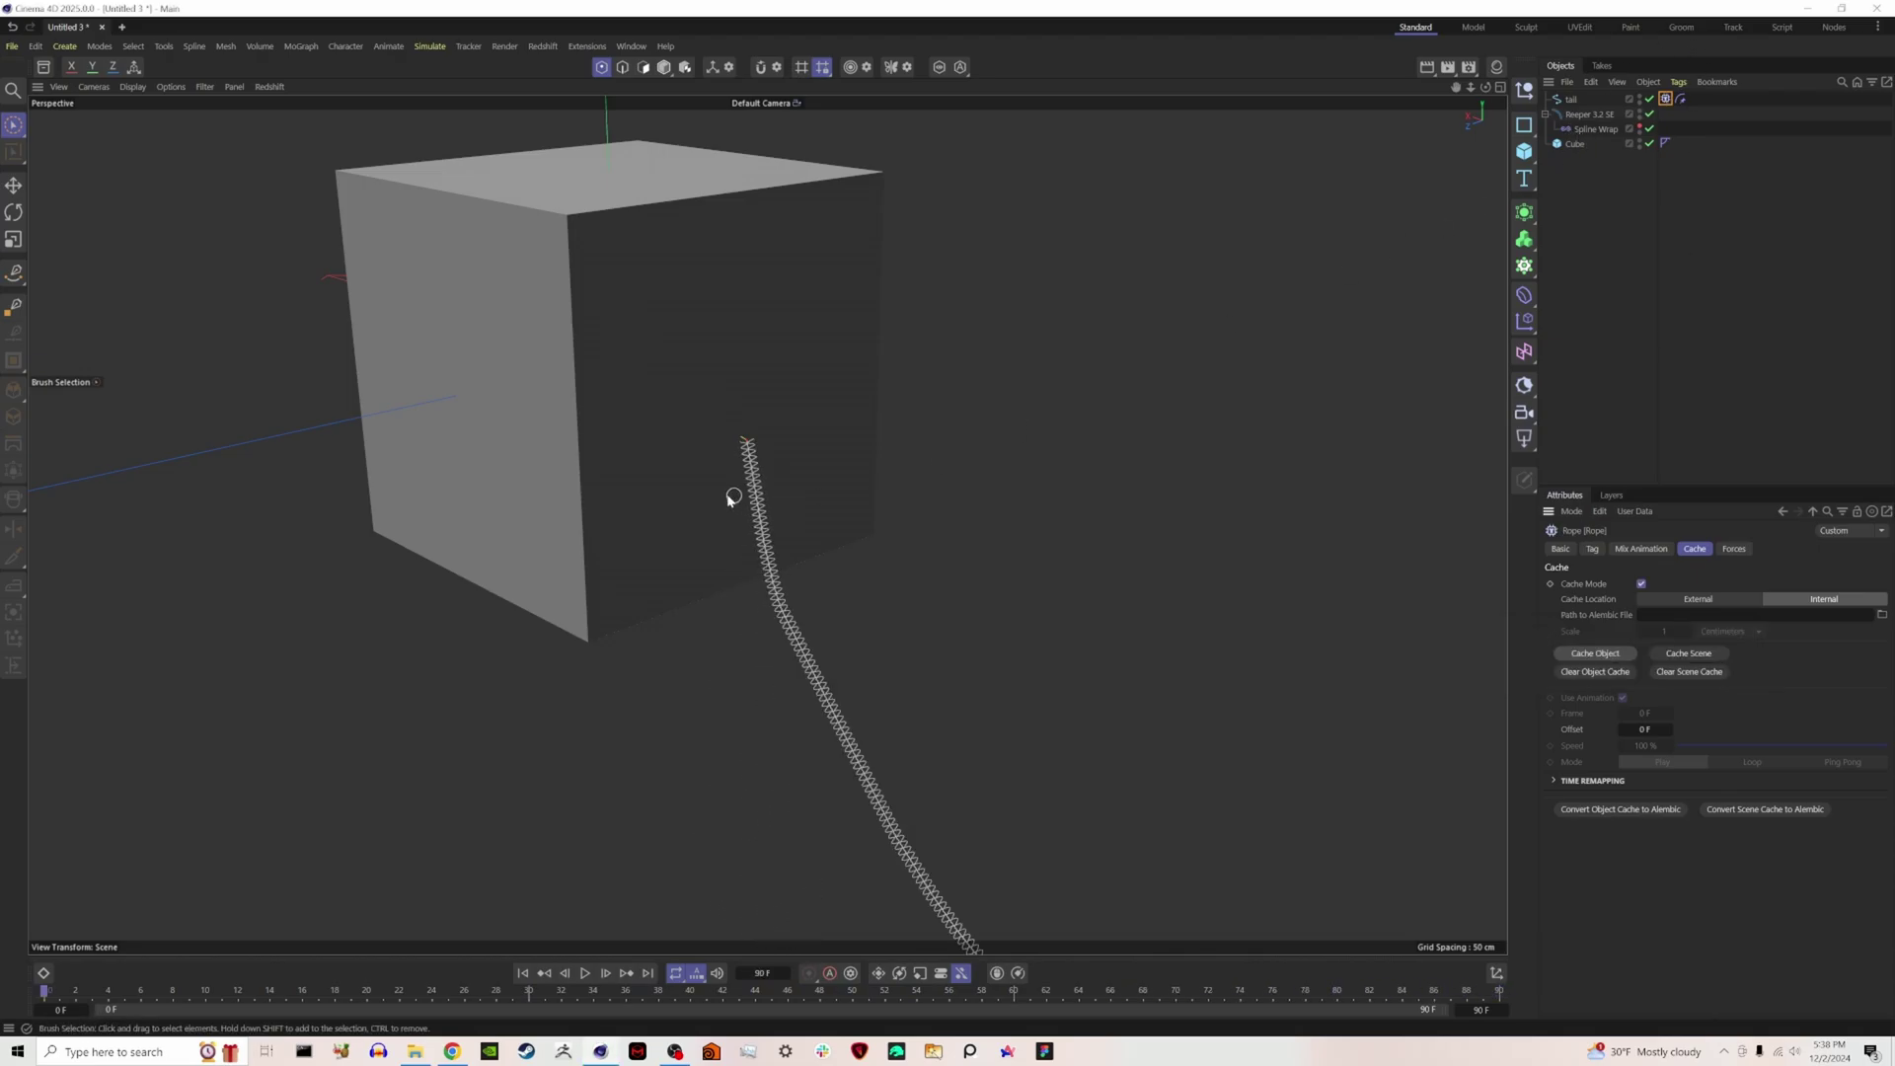
Set the Reeper 3.2 SE braid's Coils to 10 and reselect its Spline Wrap.
click(1599, 131)
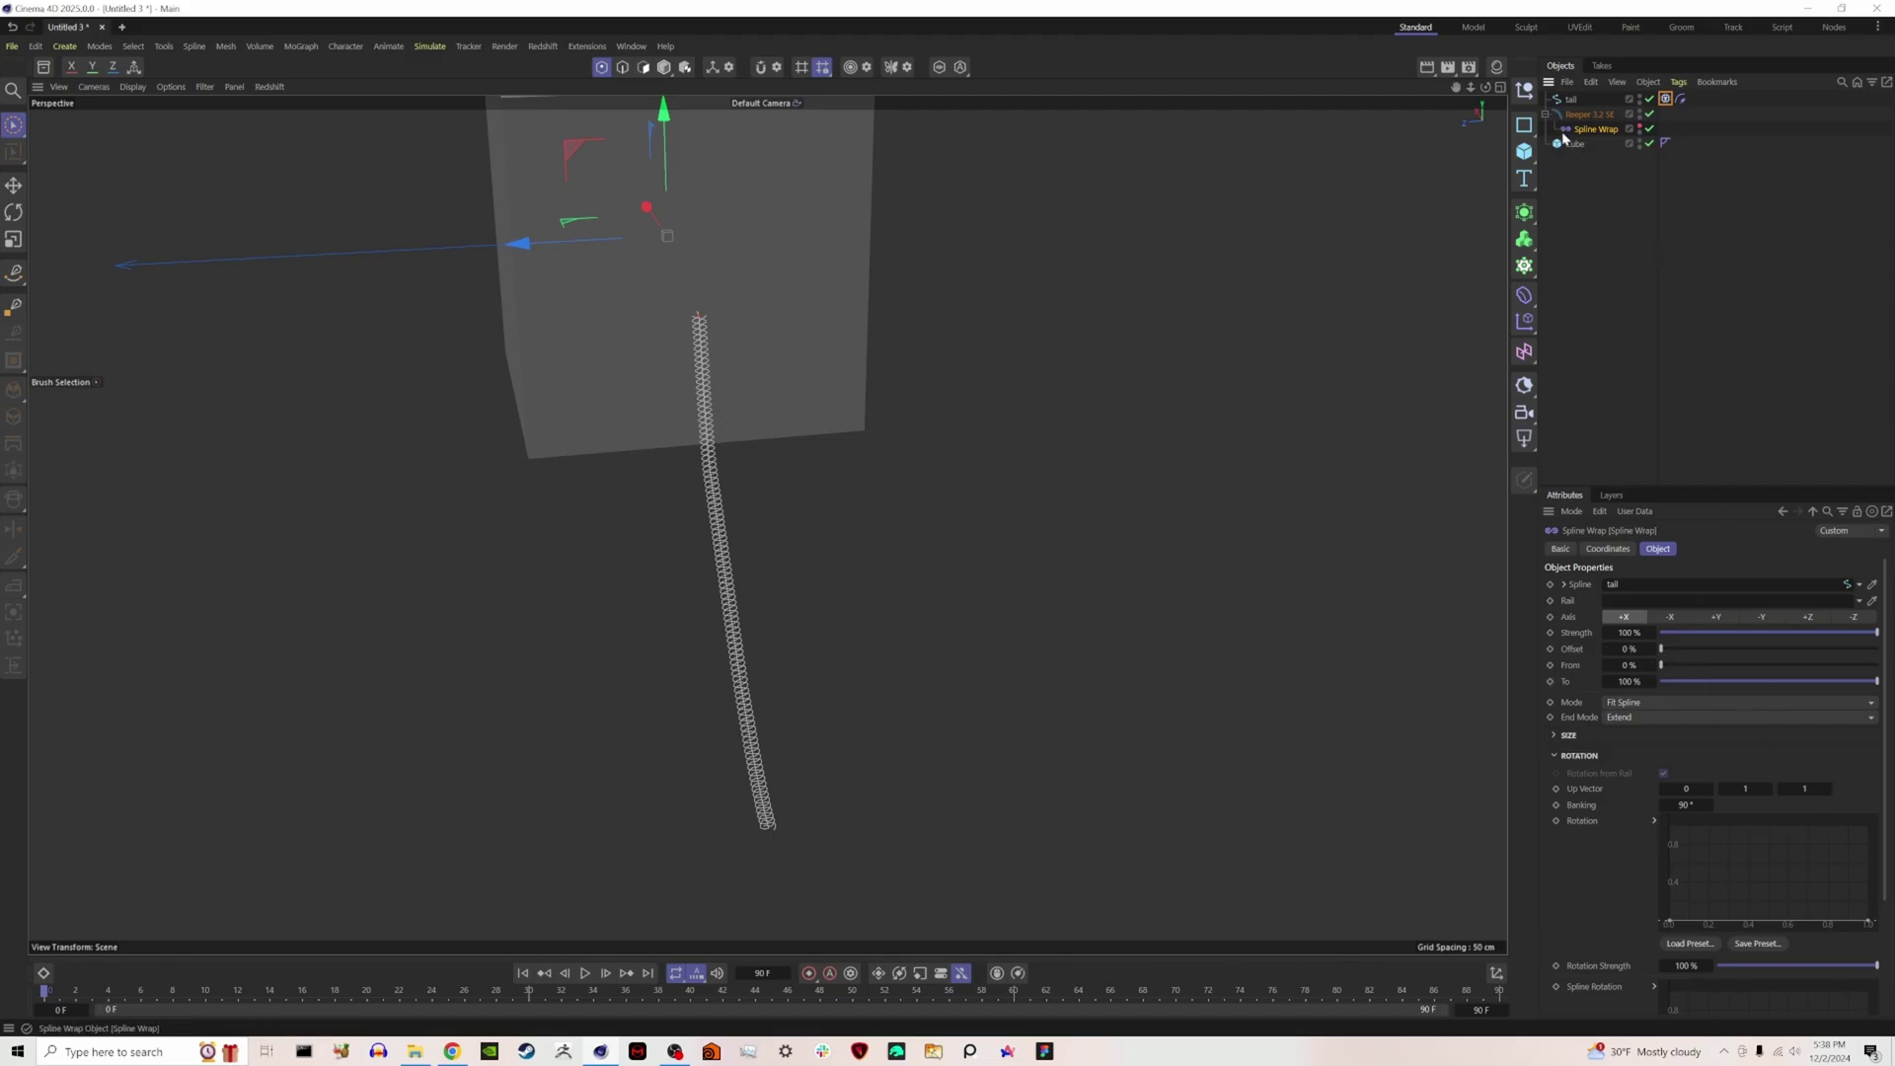
click(1589, 113)
drag(1678, 585, 1619, 584)
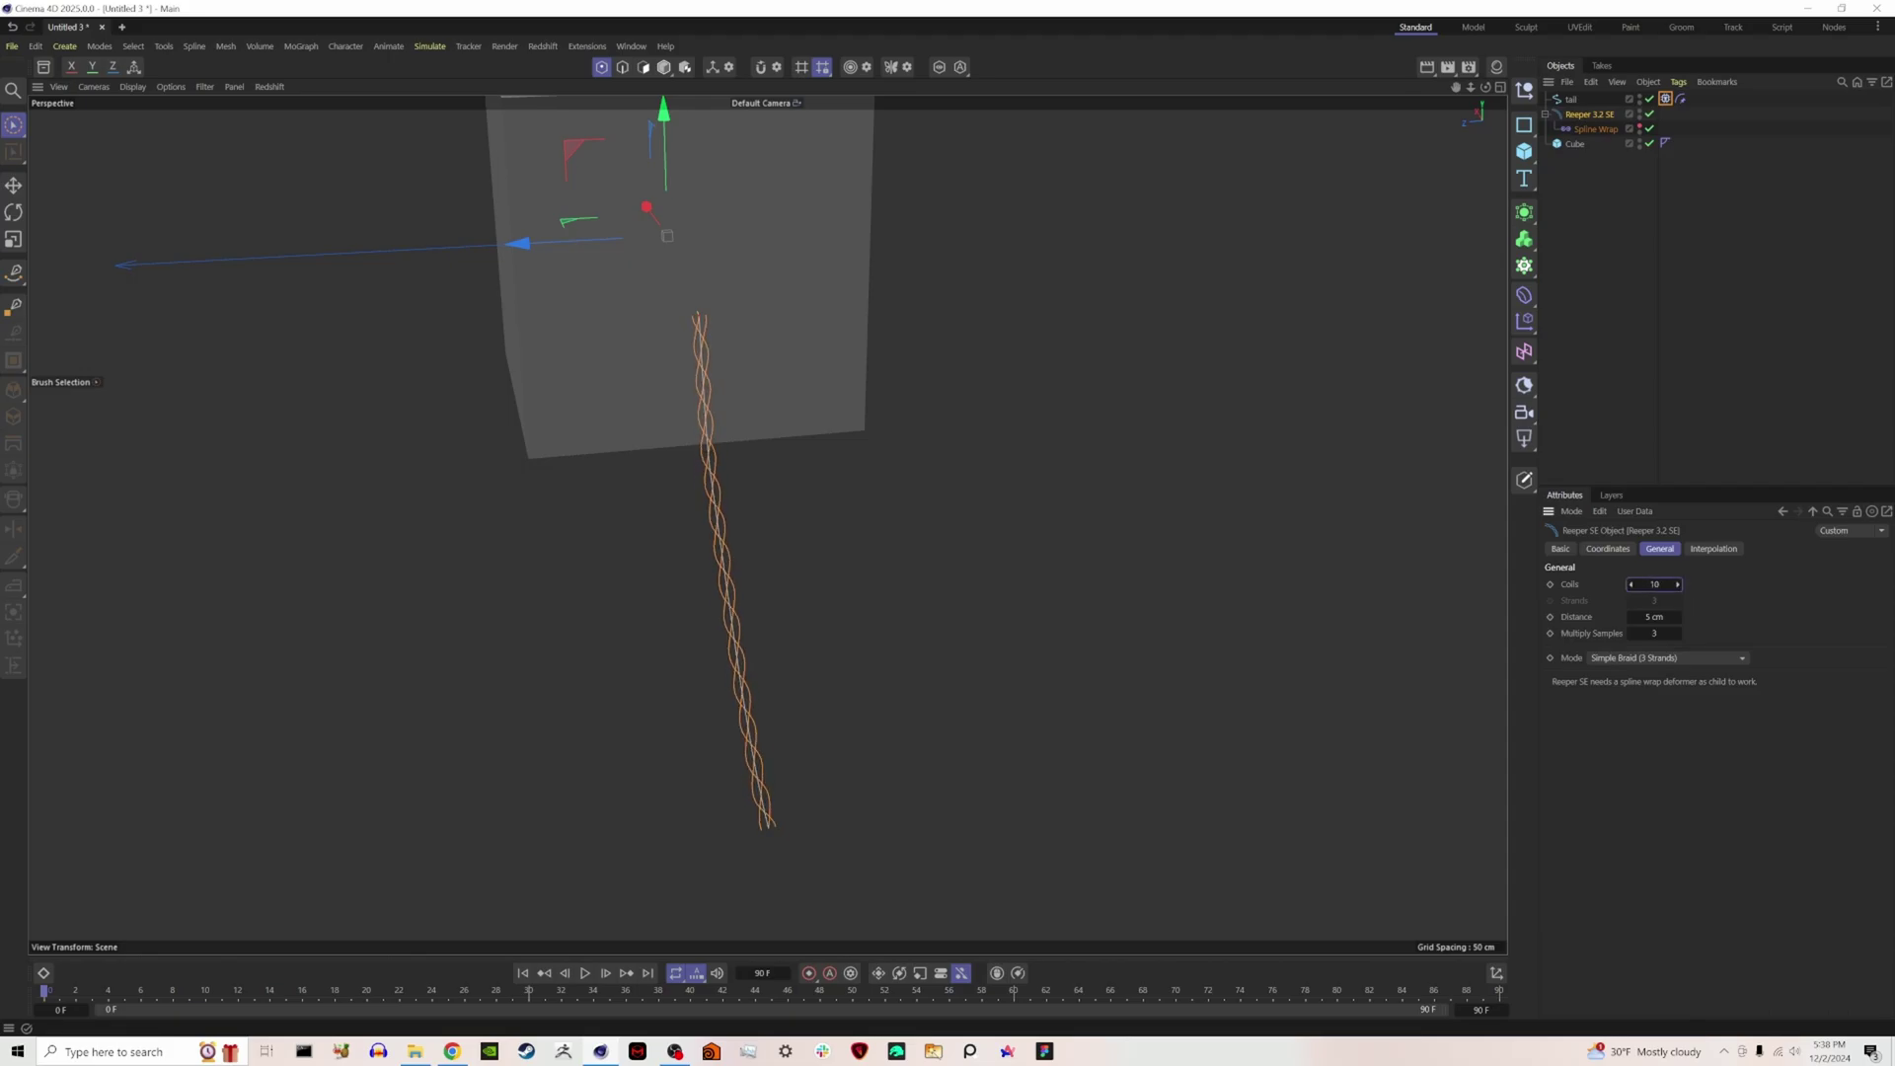
click(1593, 129)
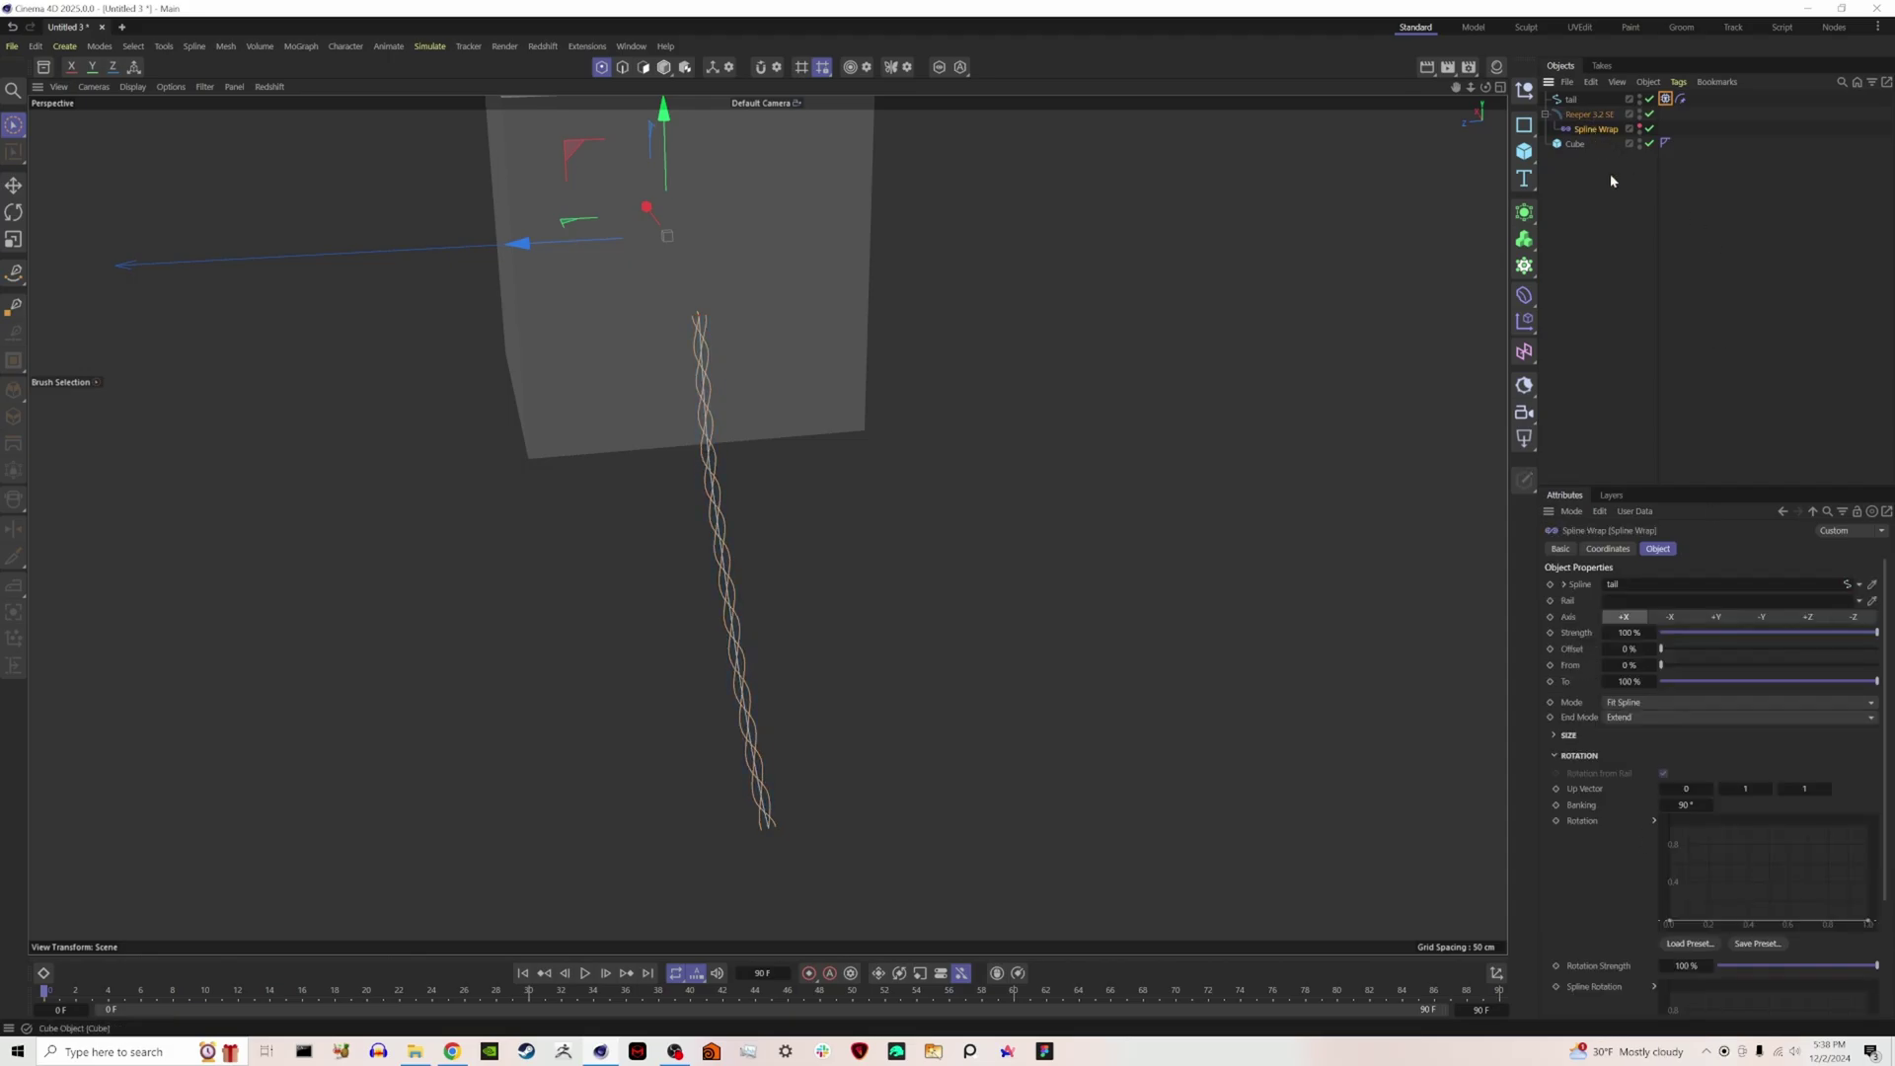
mouse_move(1628, 650)
mouse_down()
mouse_move(1689, 671)
mouse_move(1625, 681)
mouse_up()
key(ctrl+z)
key(ctrl+z)
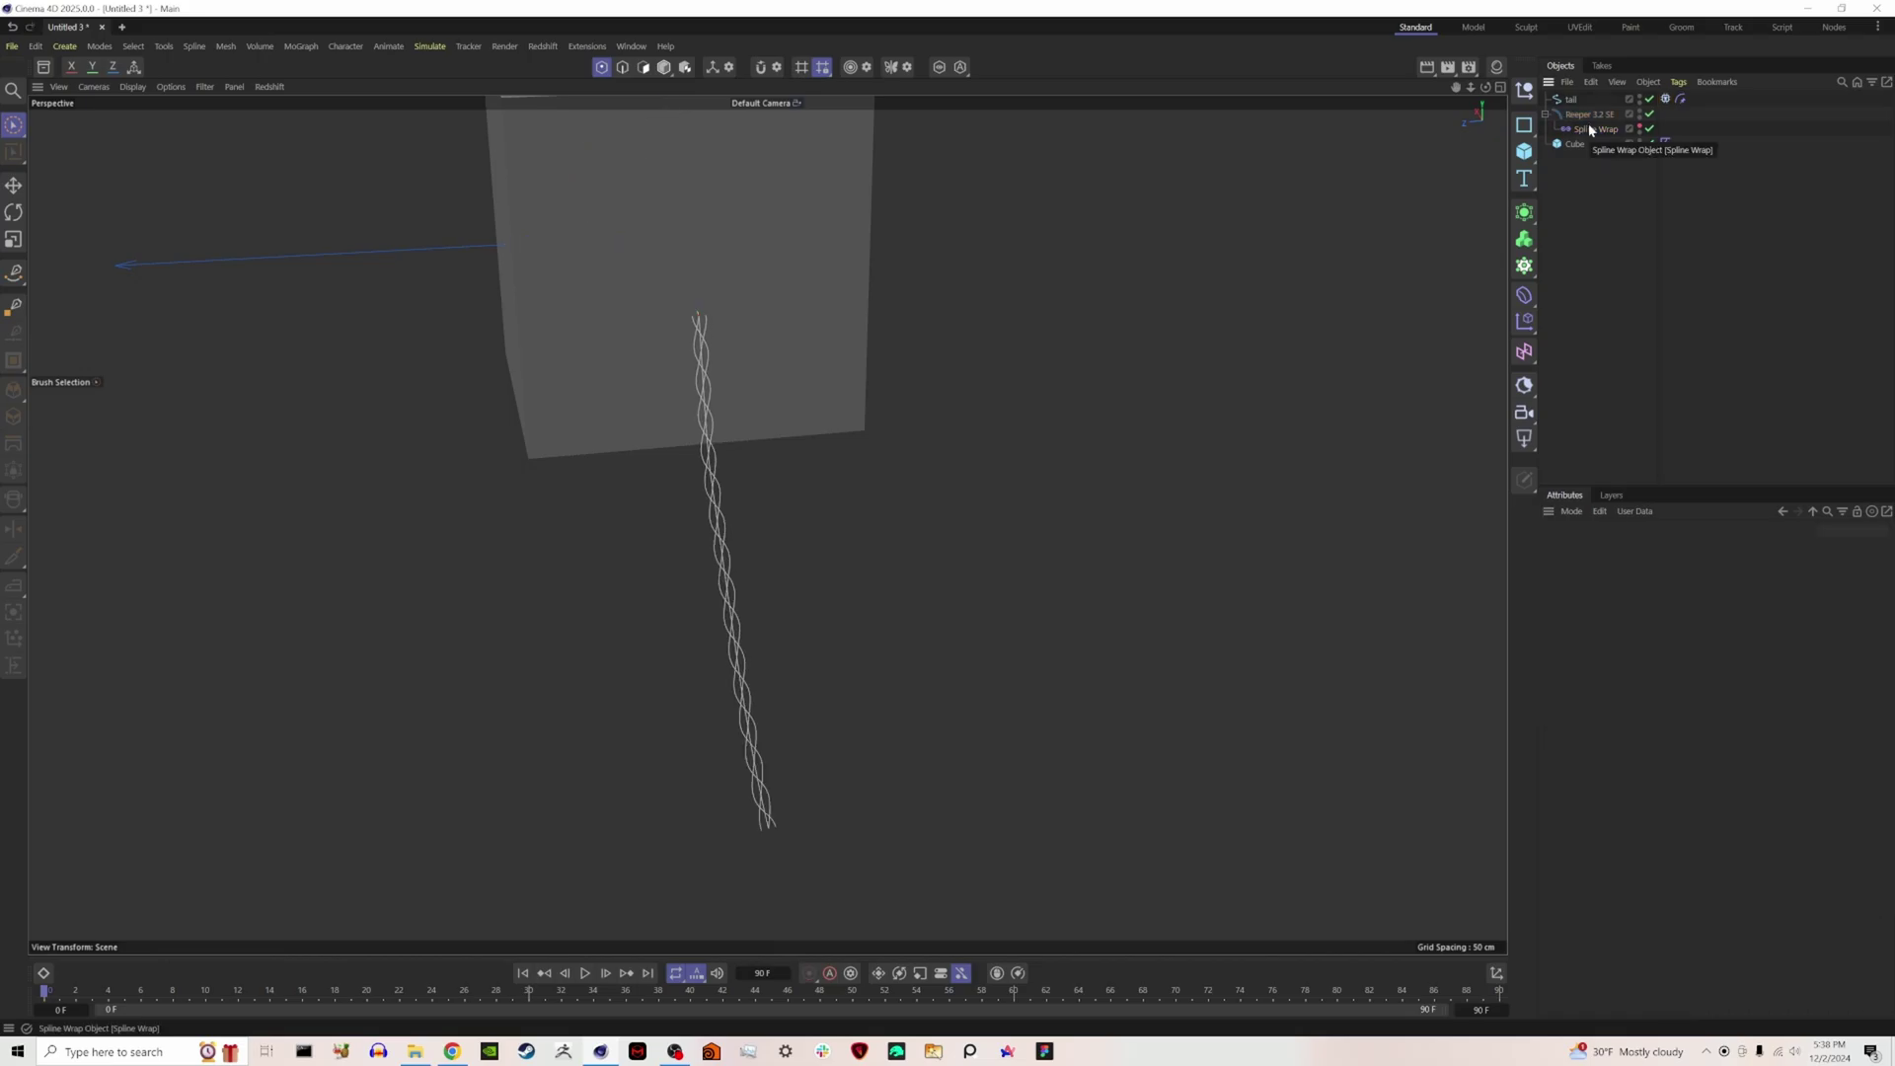
Taper the braid by lowering the end point of the Spline Wrap's Size curve to about 0.4.
click(1592, 130)
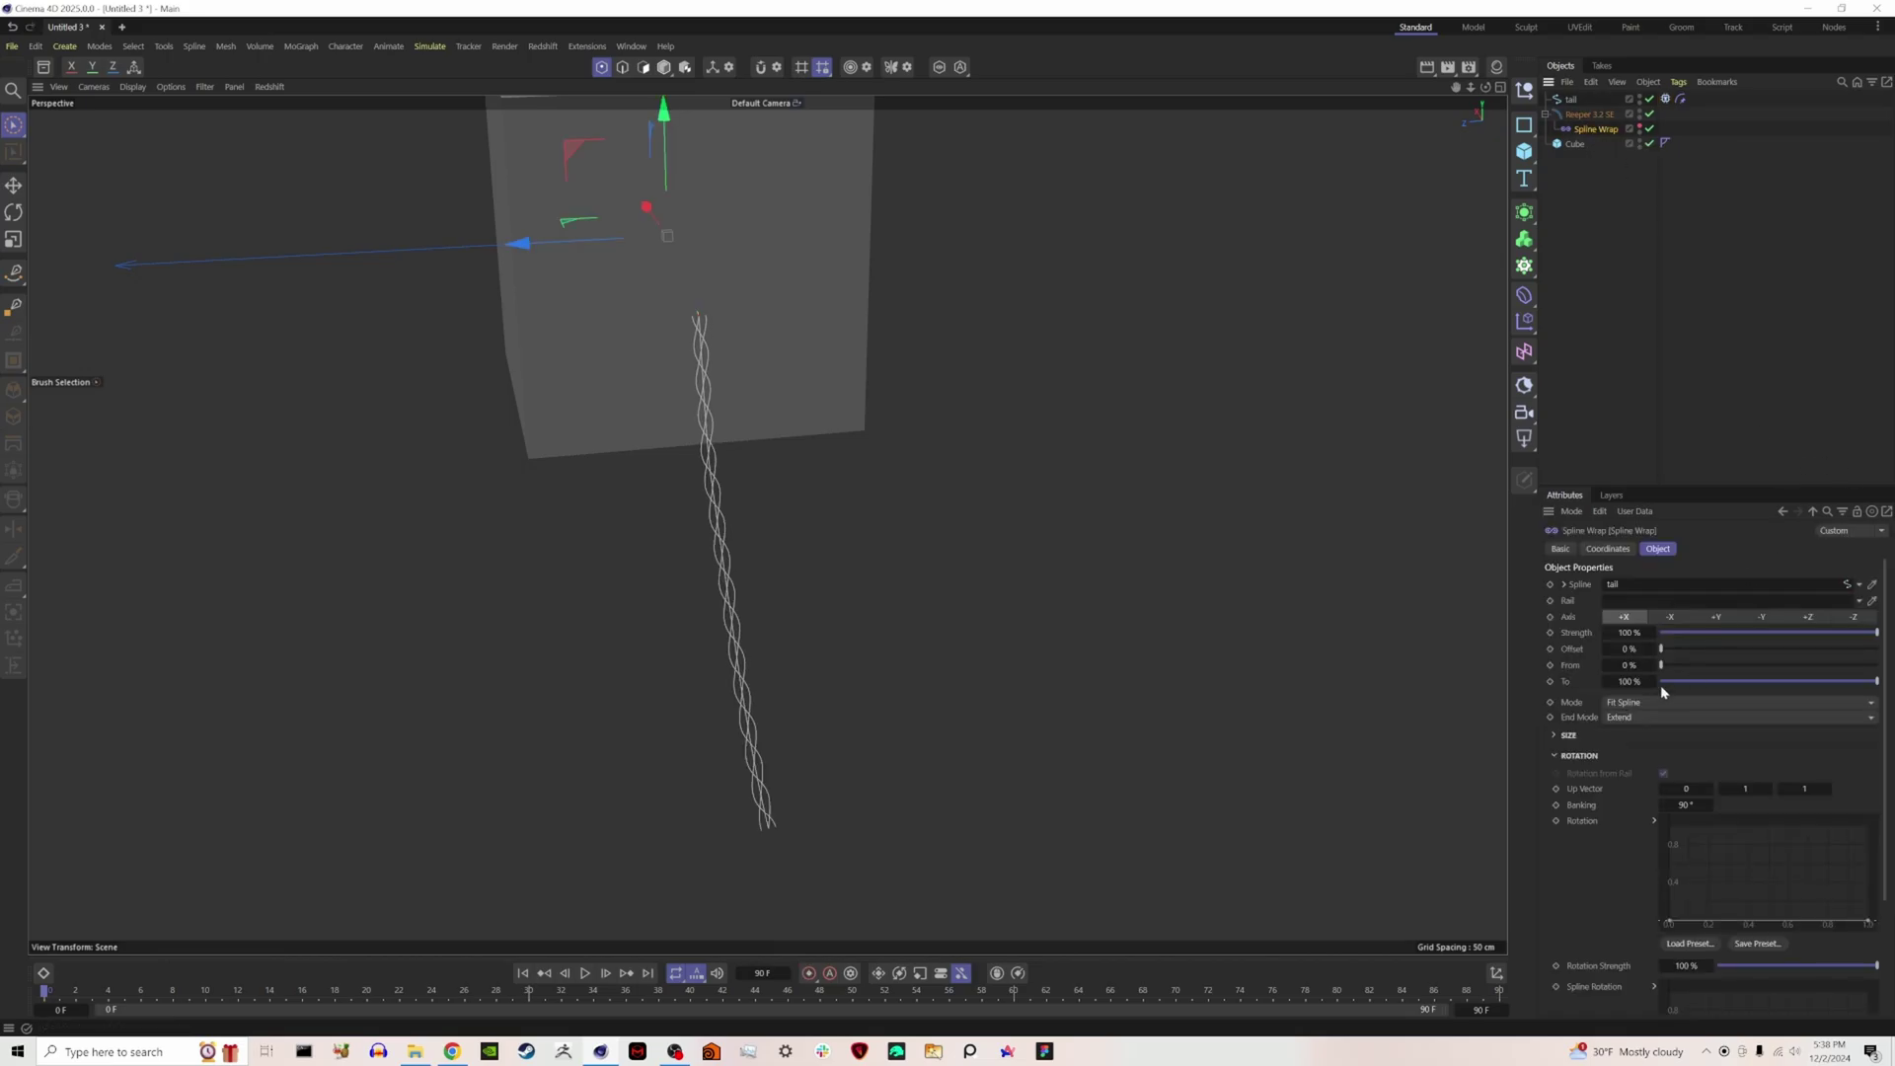
click(1556, 736)
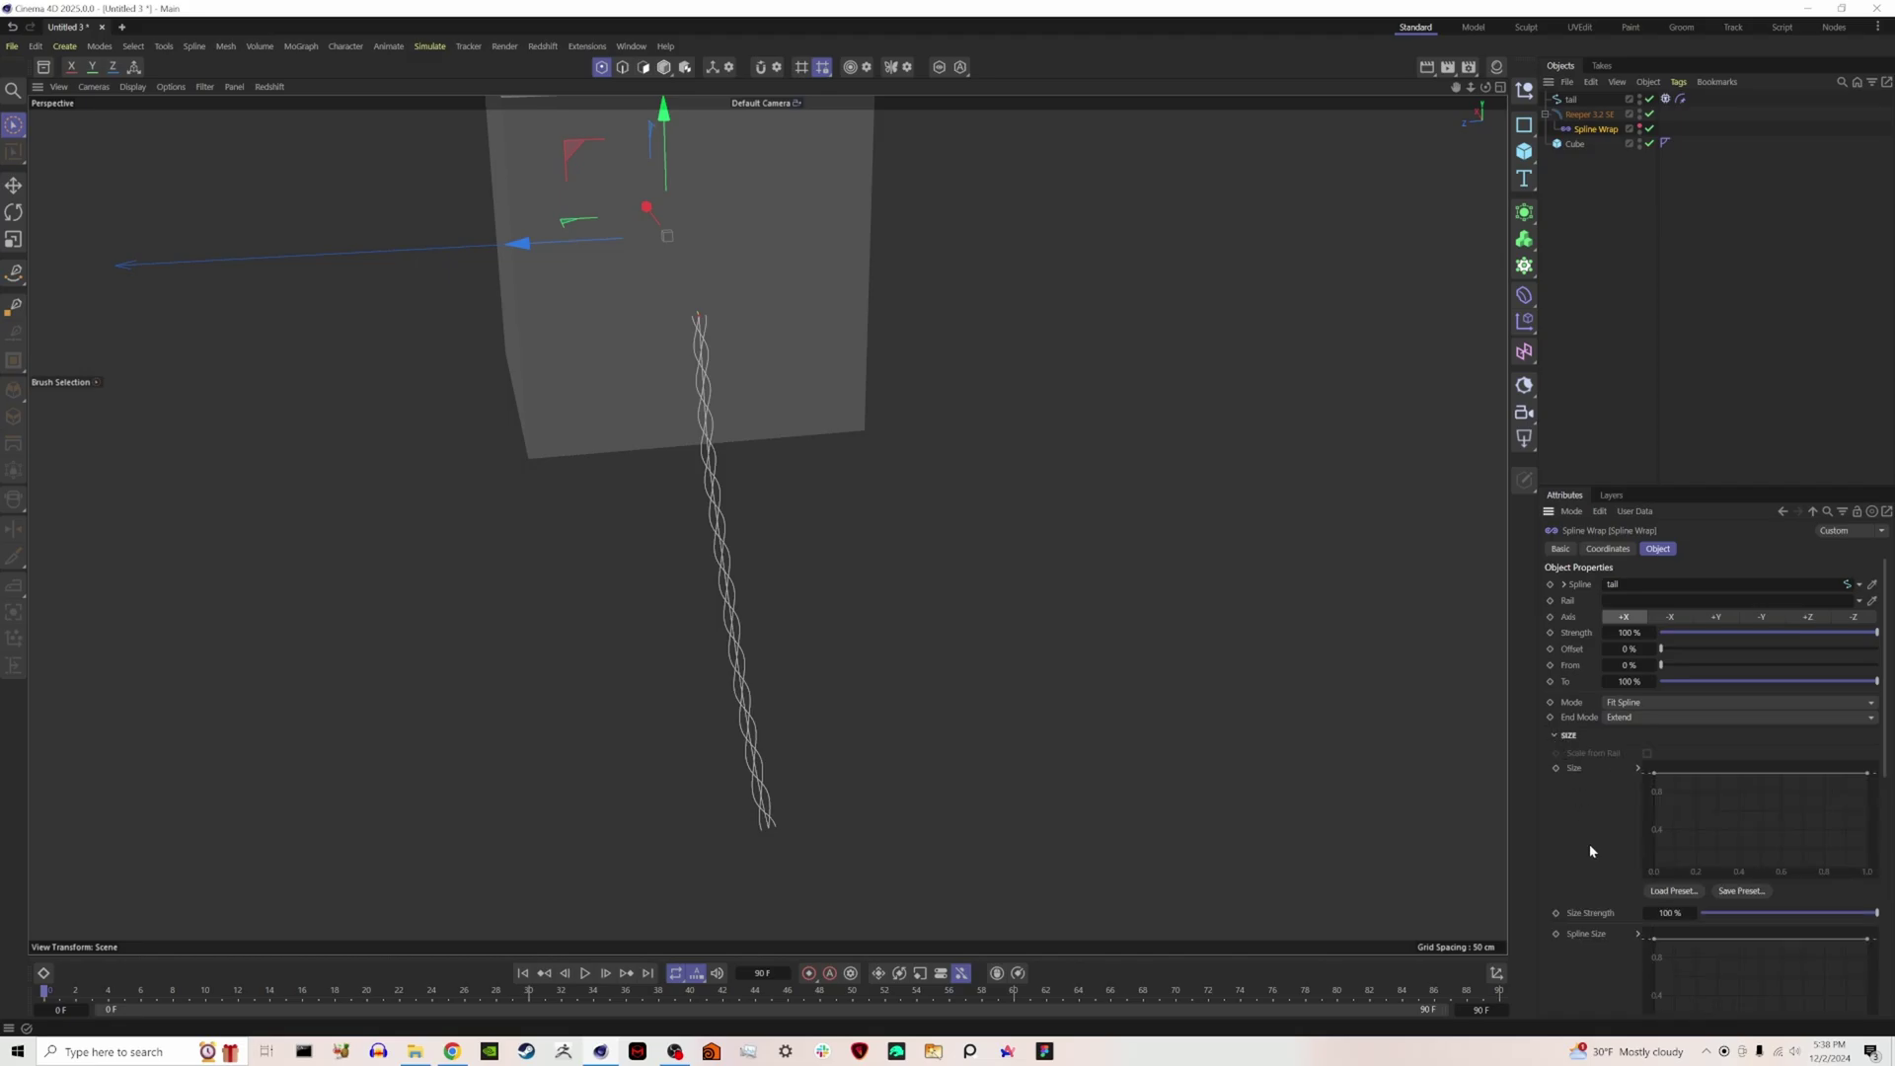
scroll(1590, 850, down, 2)
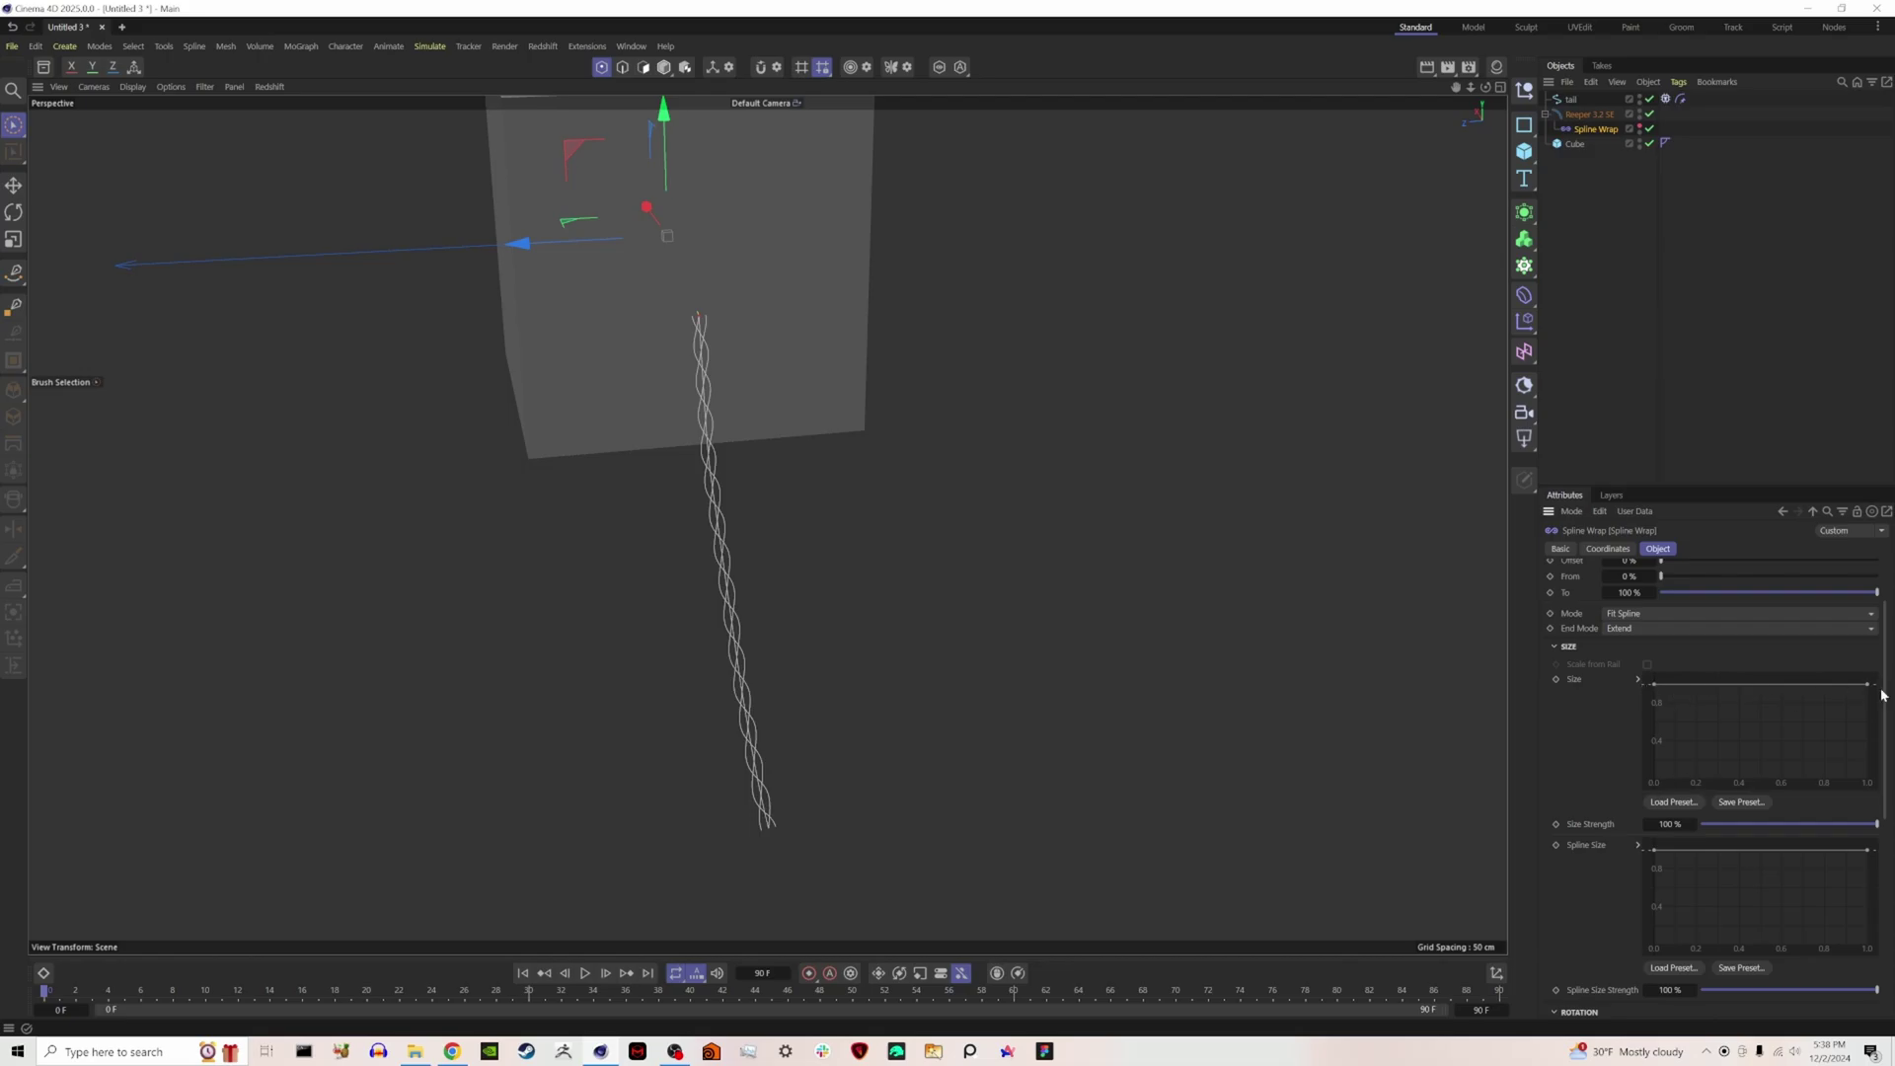
drag(1866, 689, 1869, 782)
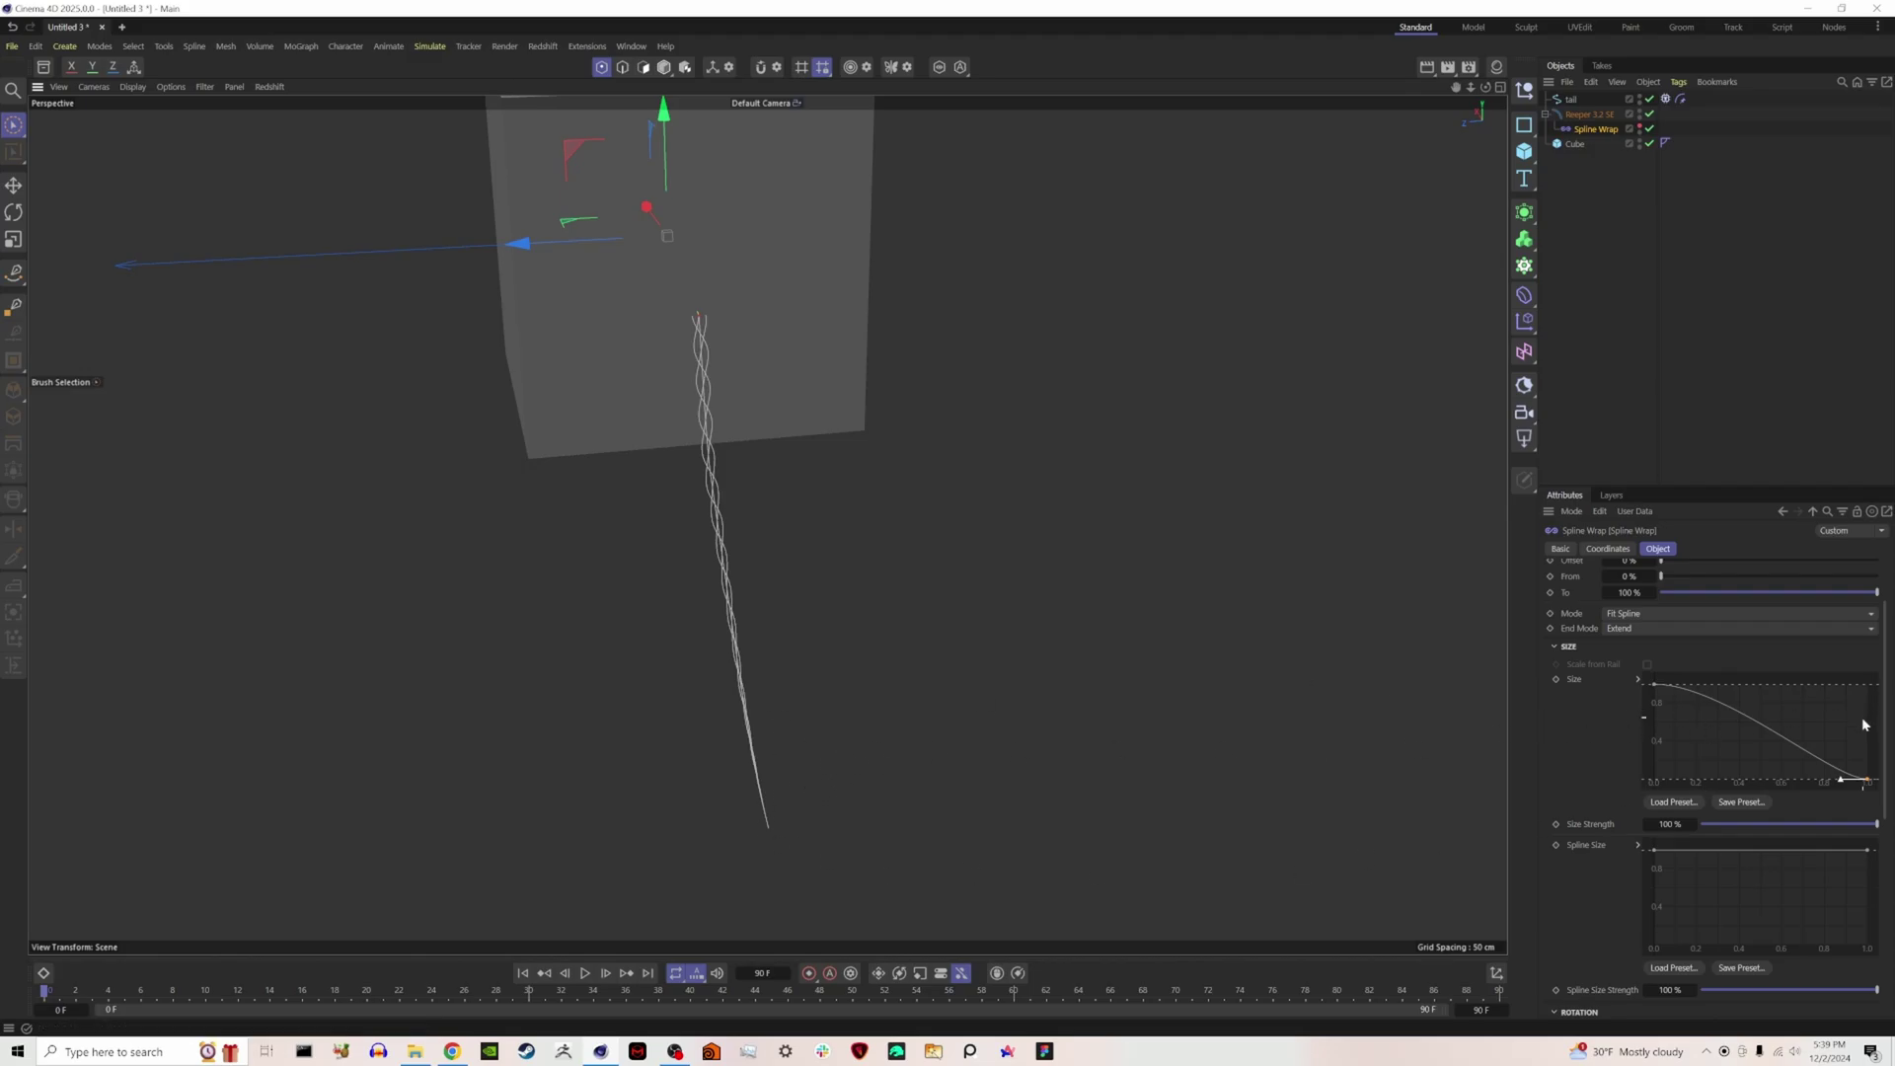
drag(1867, 780, 1865, 748)
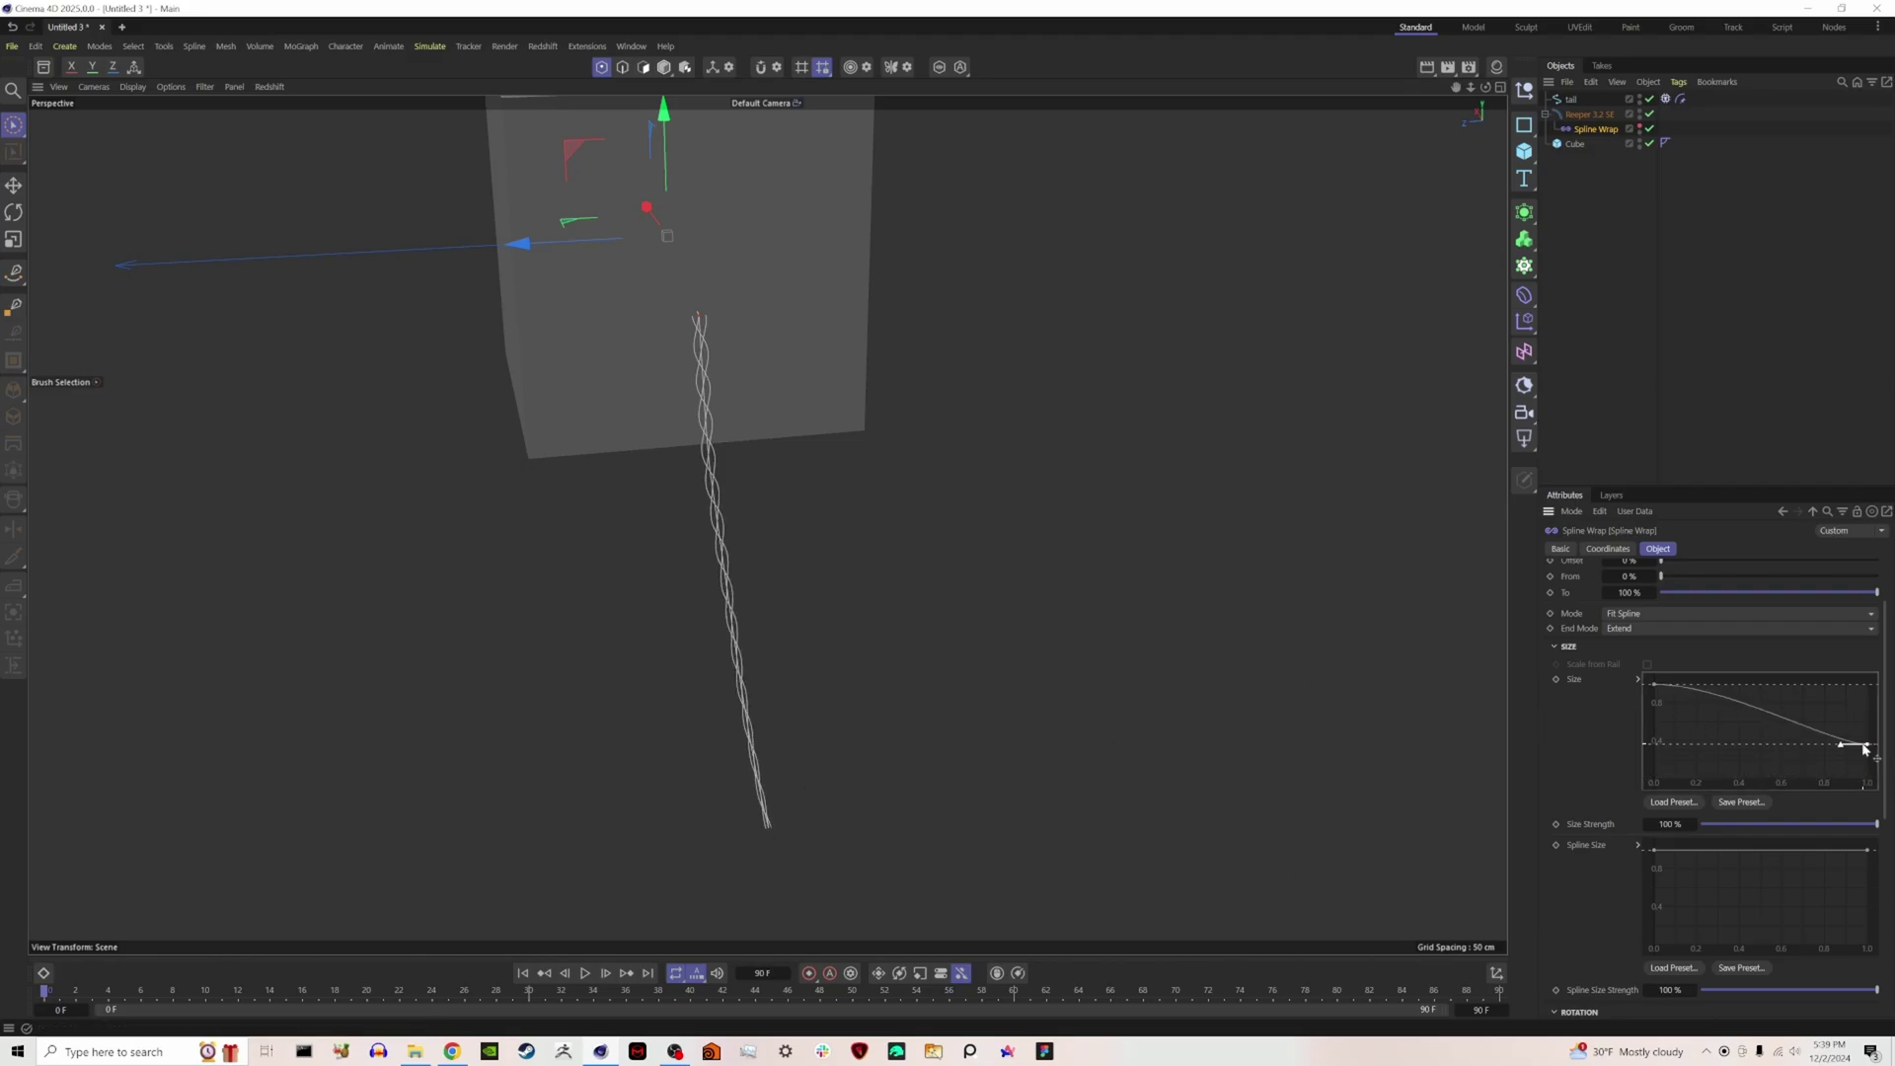
Try pinching the braid just before its tip with extra Size curve points, and undo those edits.
ctrl+click(1823, 736)
click(1850, 745)
drag(1851, 745, 1822, 712)
drag(1849, 779, 1846, 781)
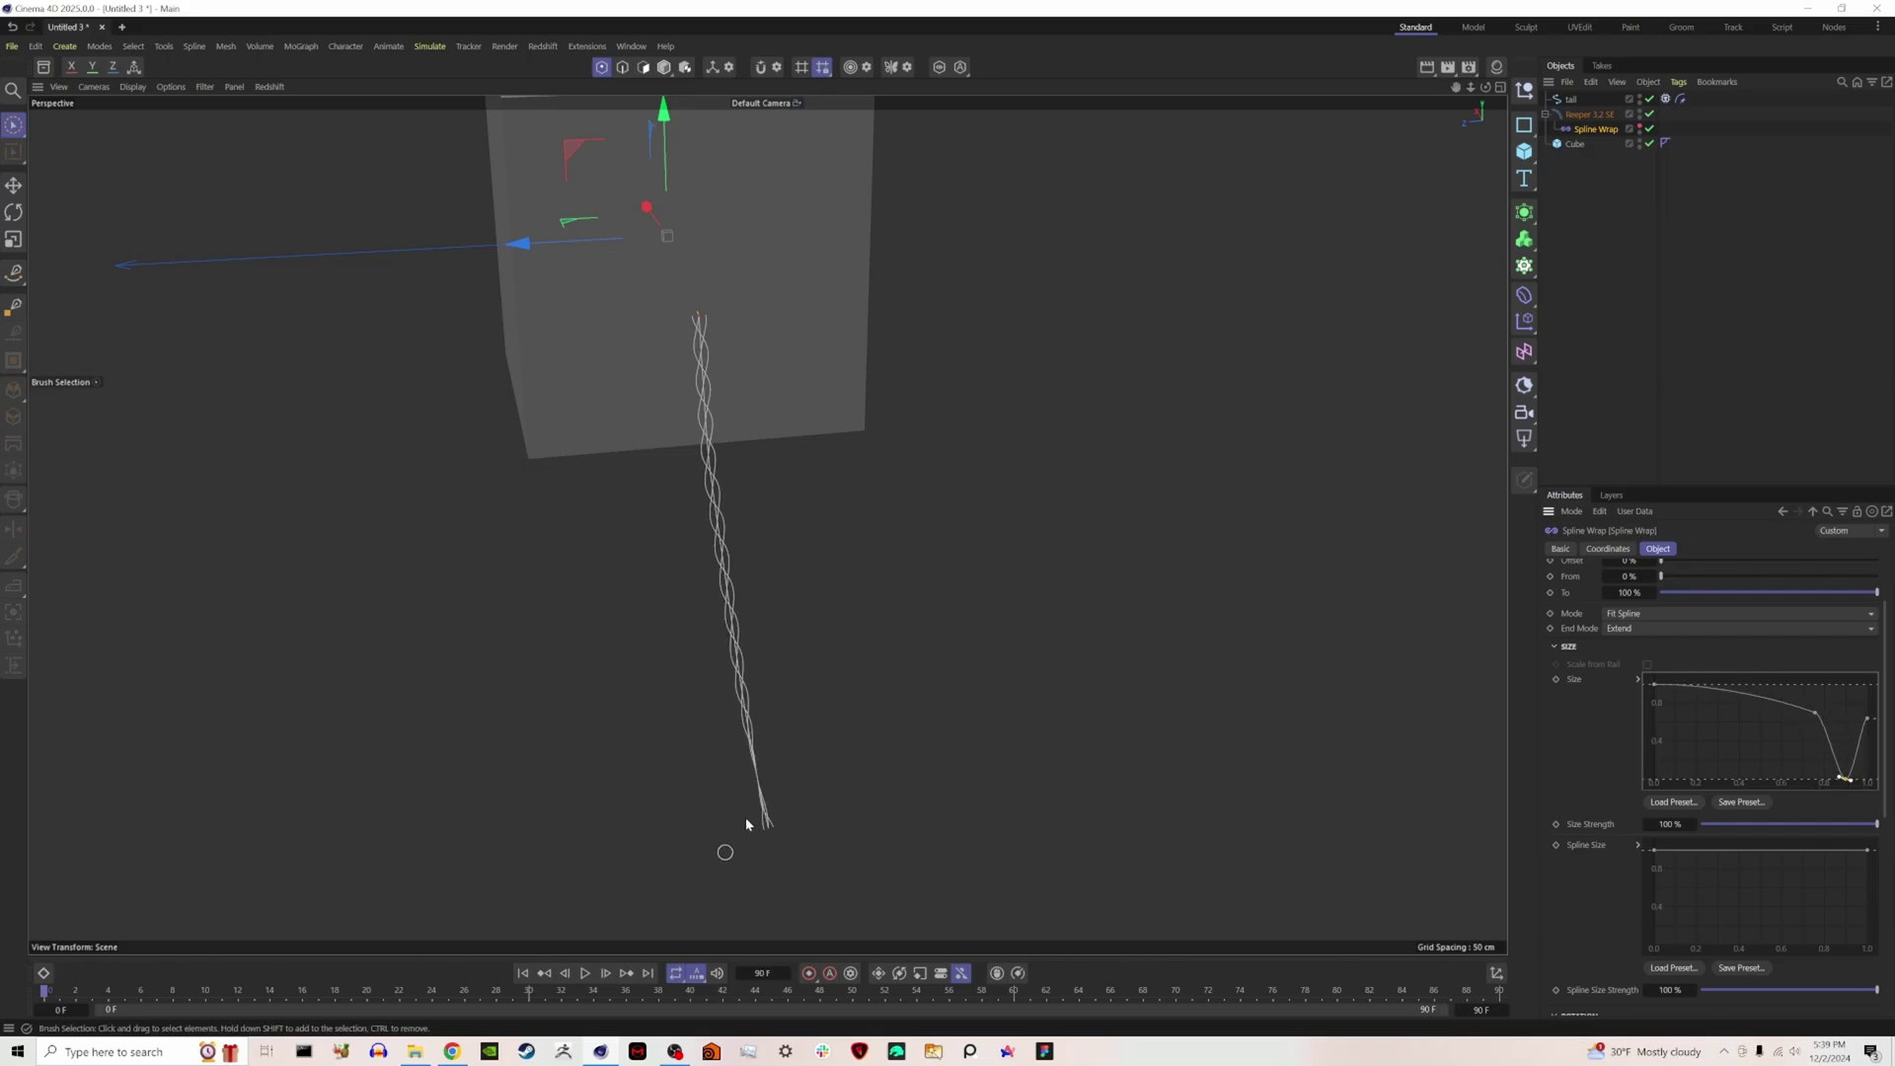
key(ctrl+z)
key(ctrl+z)
key(ctrl+z)
key(ctrl+z)
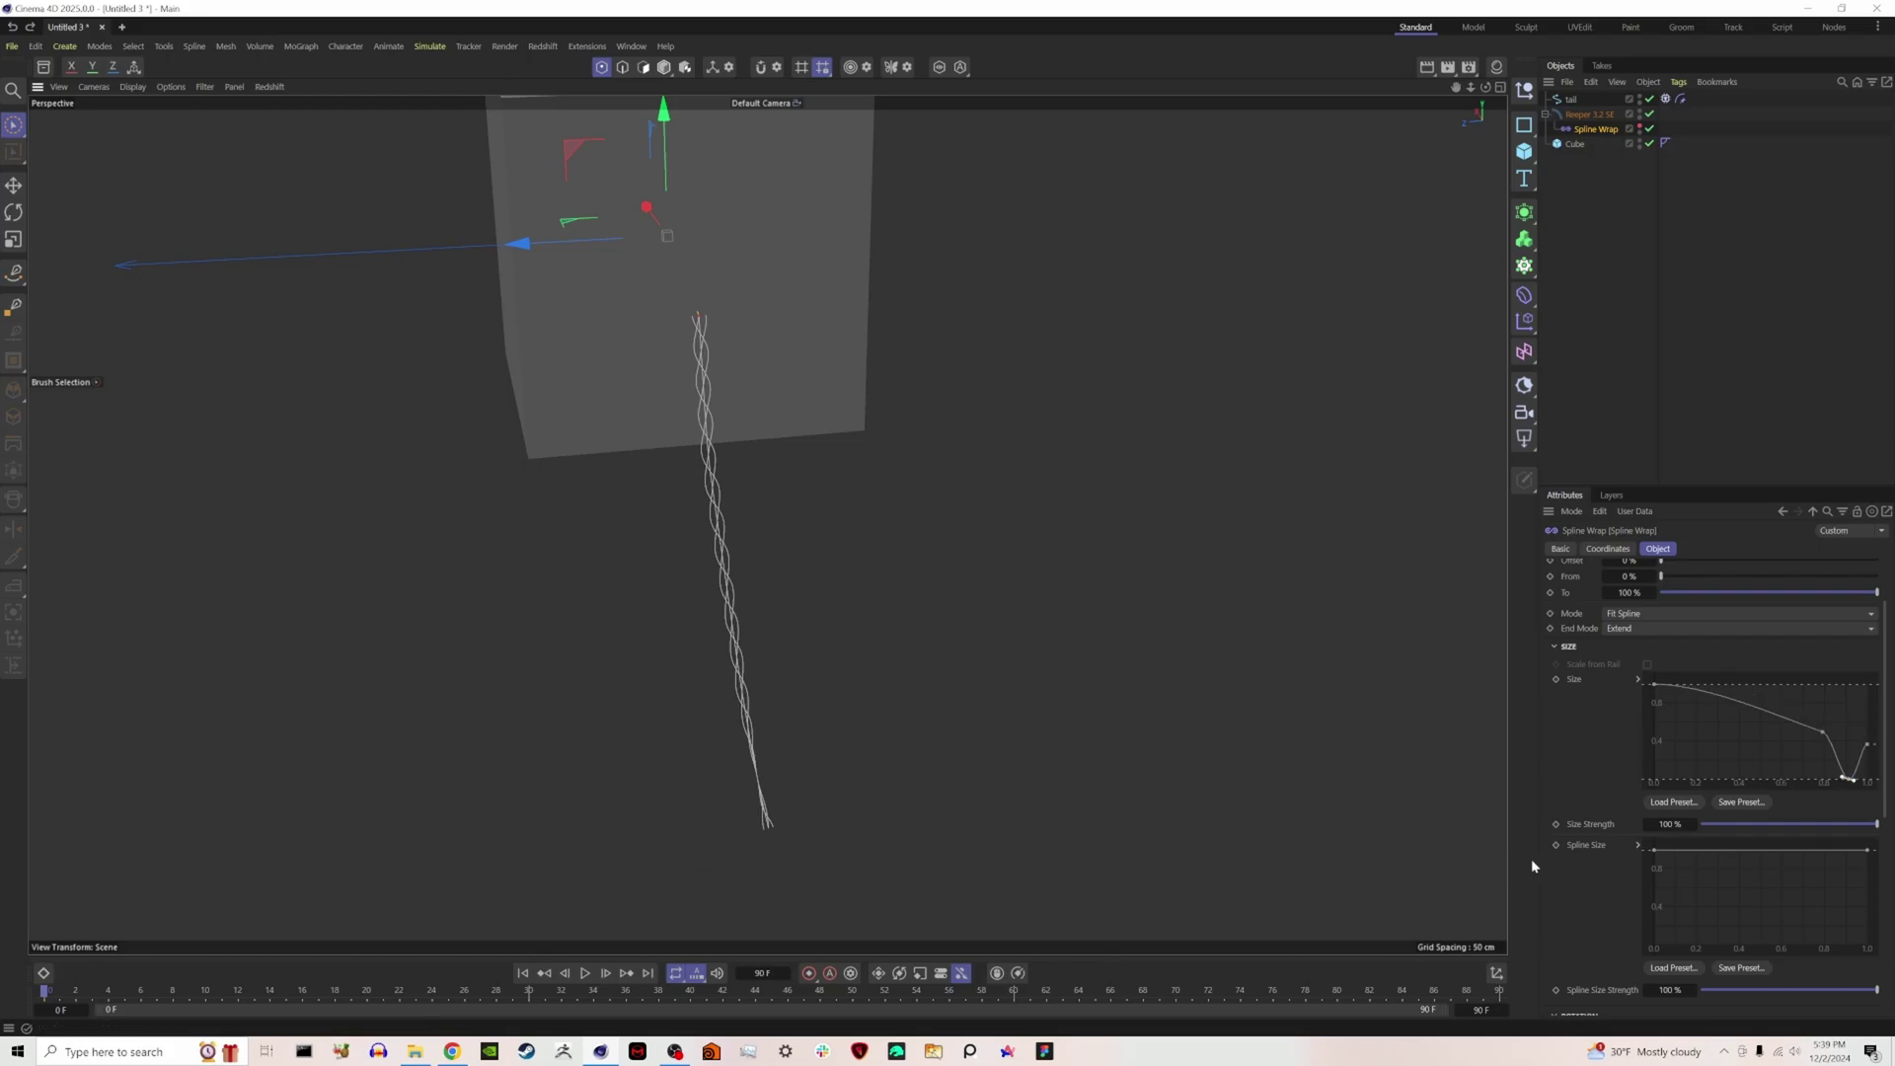
key(ctrl+z)
key(ctrl+z)
Lower the Size curve's end point so the braid narrows to a point, and deselect the Spline Wrap.
drag(1883, 741, 1886, 784)
click(1601, 219)
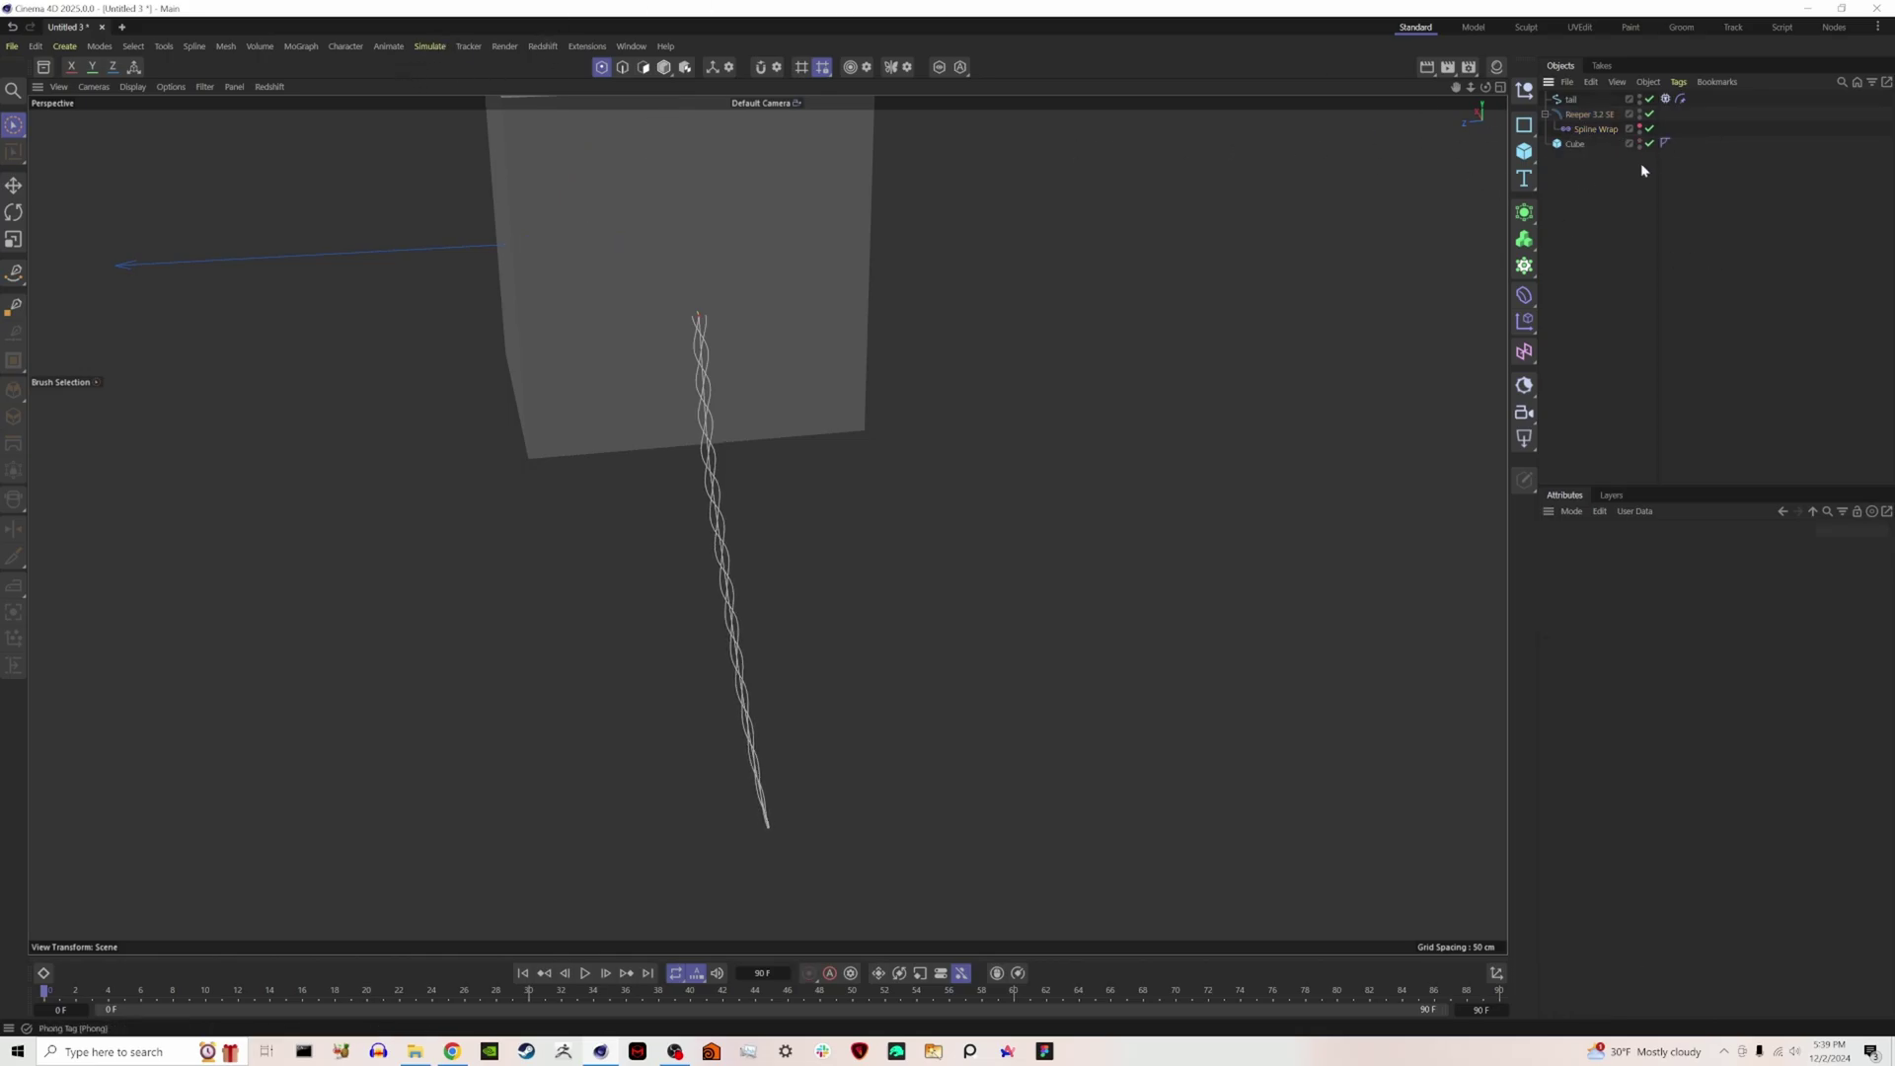
Add a Hair object and link Reeper 3.2 SE as the source of its guides.
click(425, 48)
mouse_move(472, 329)
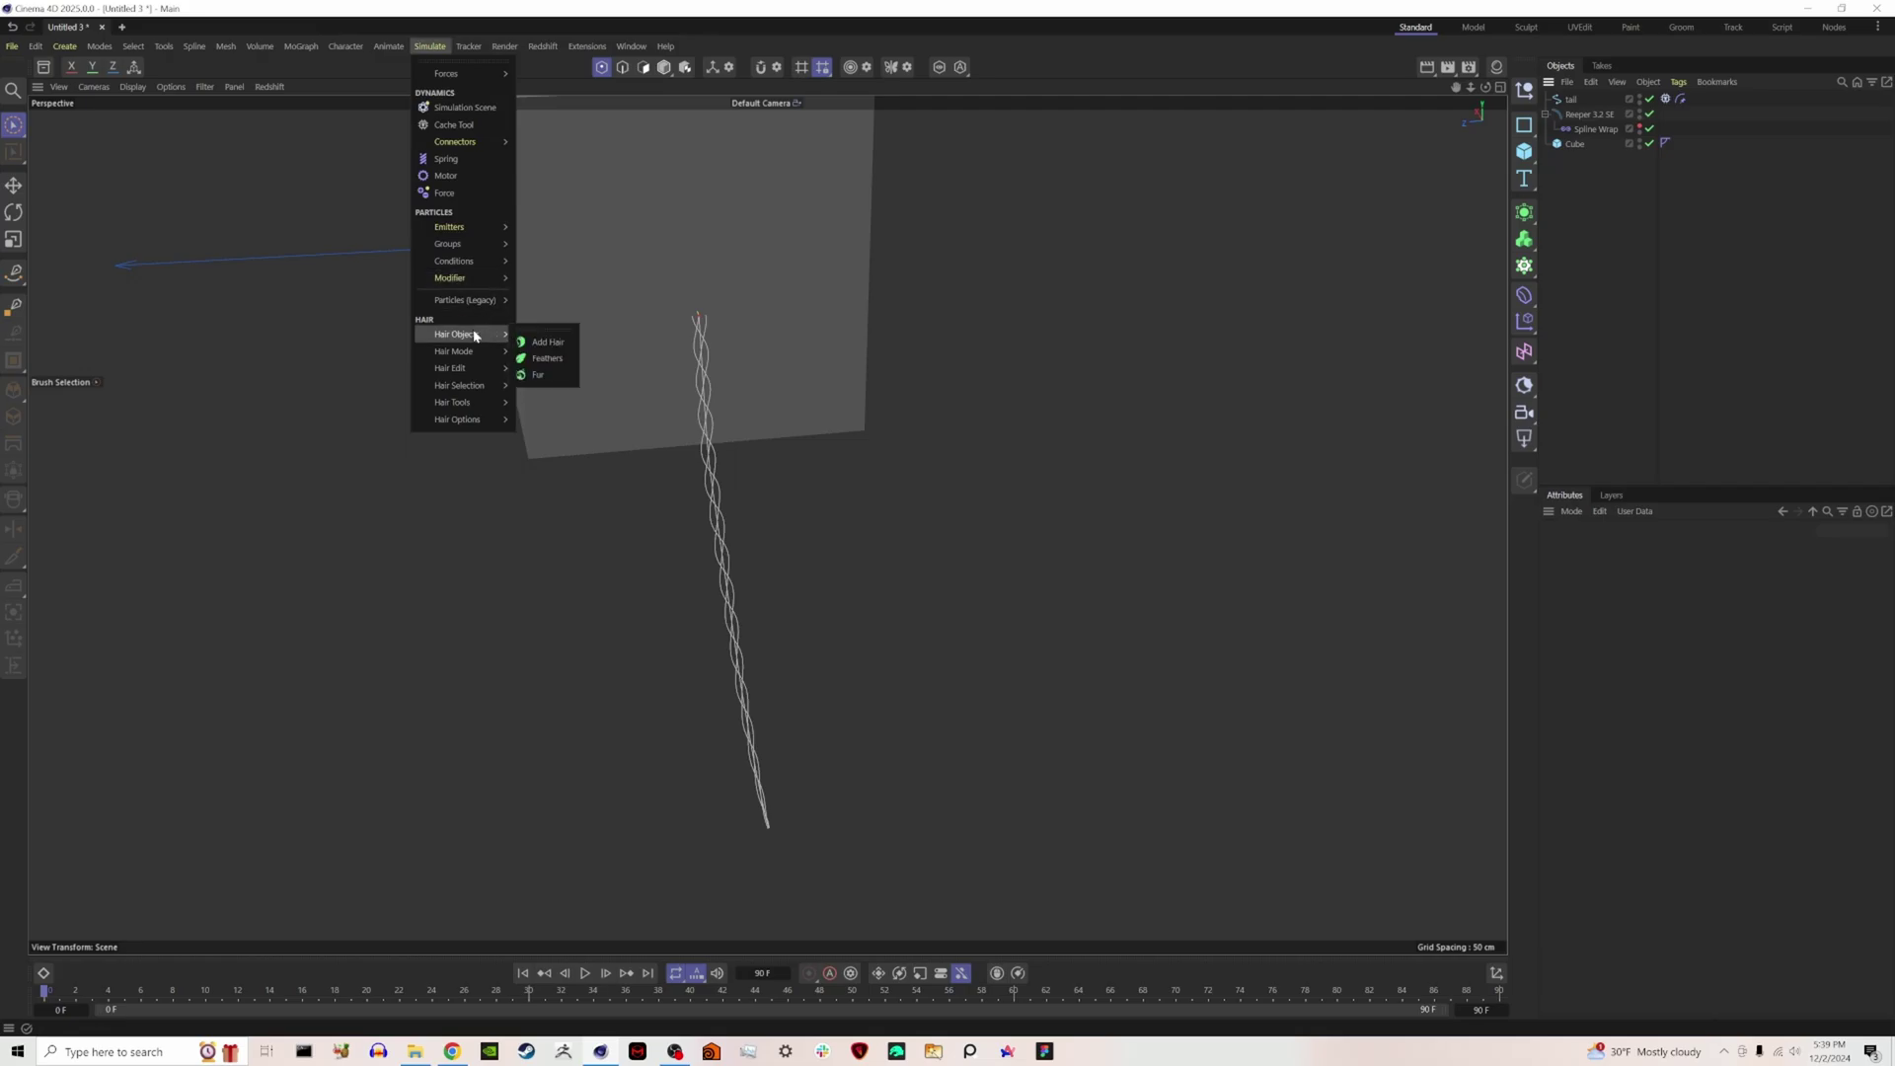
click(559, 342)
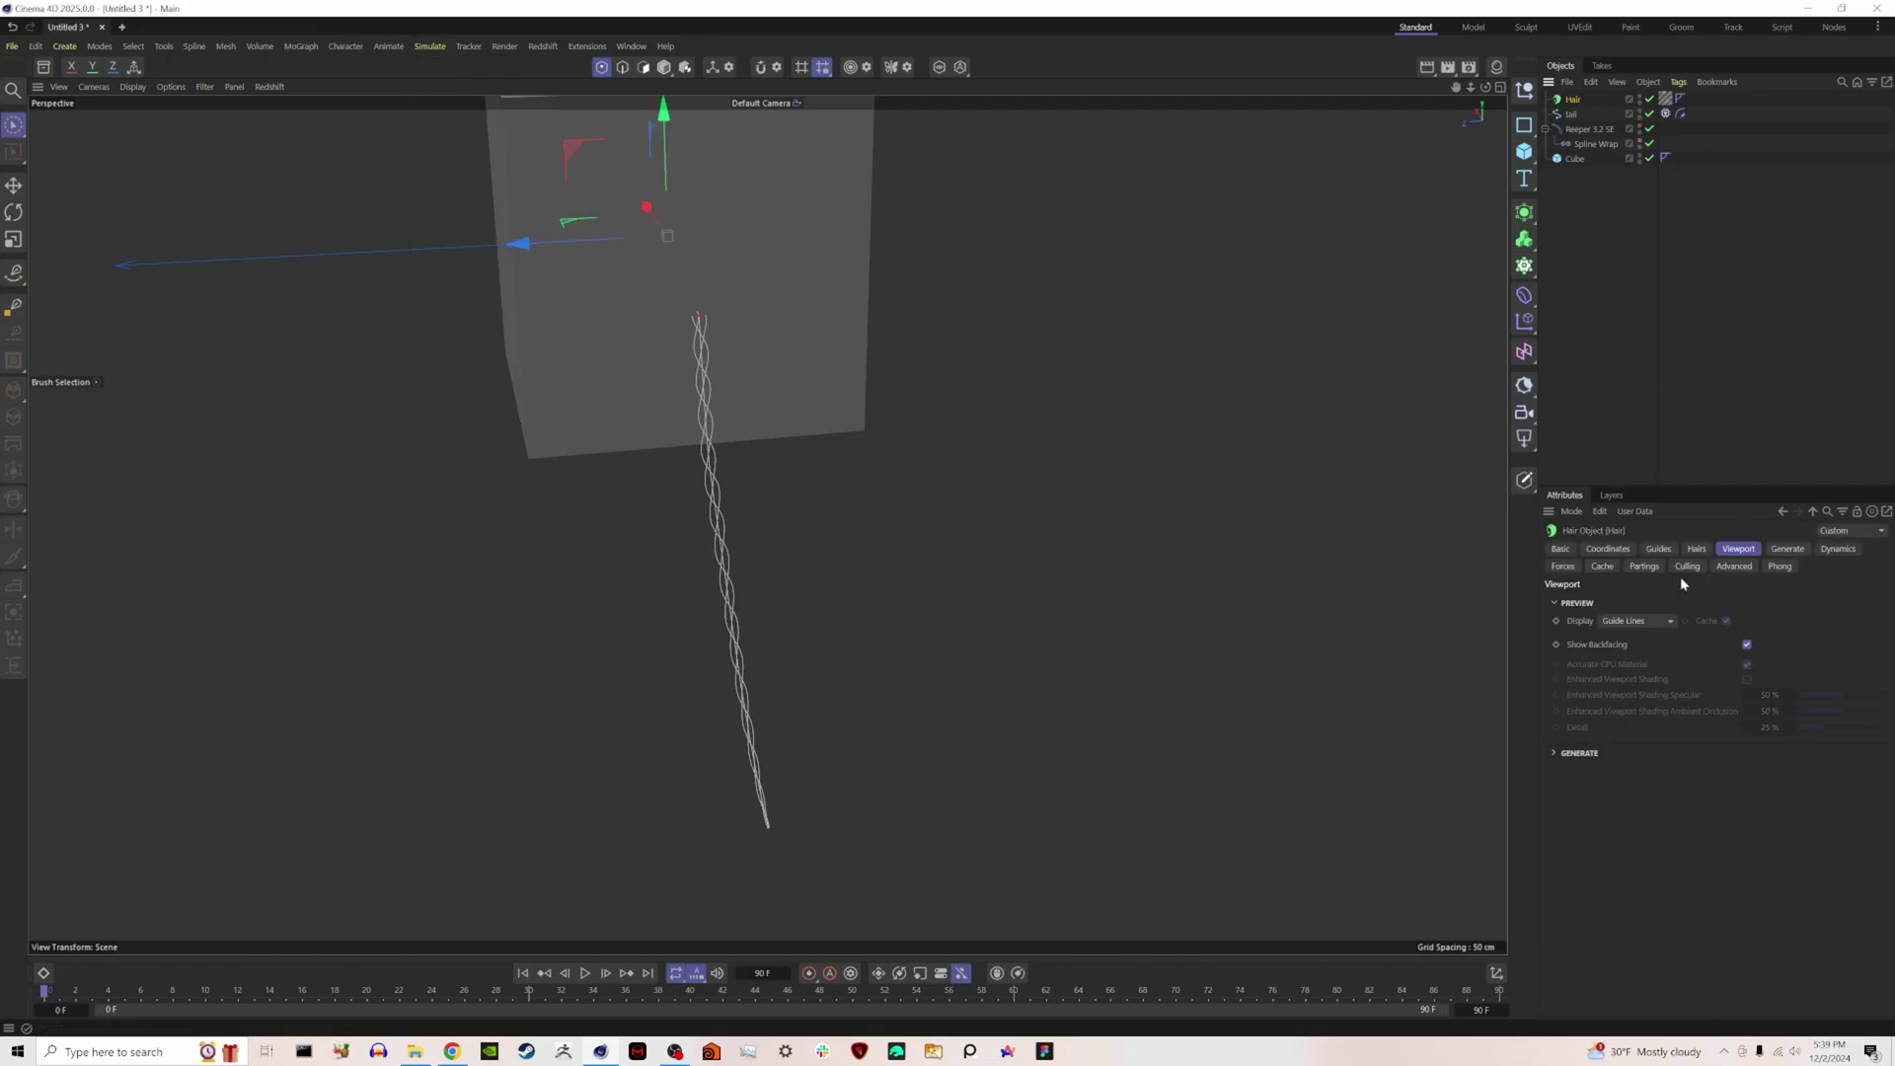
click(1658, 549)
drag(1571, 127, 1638, 602)
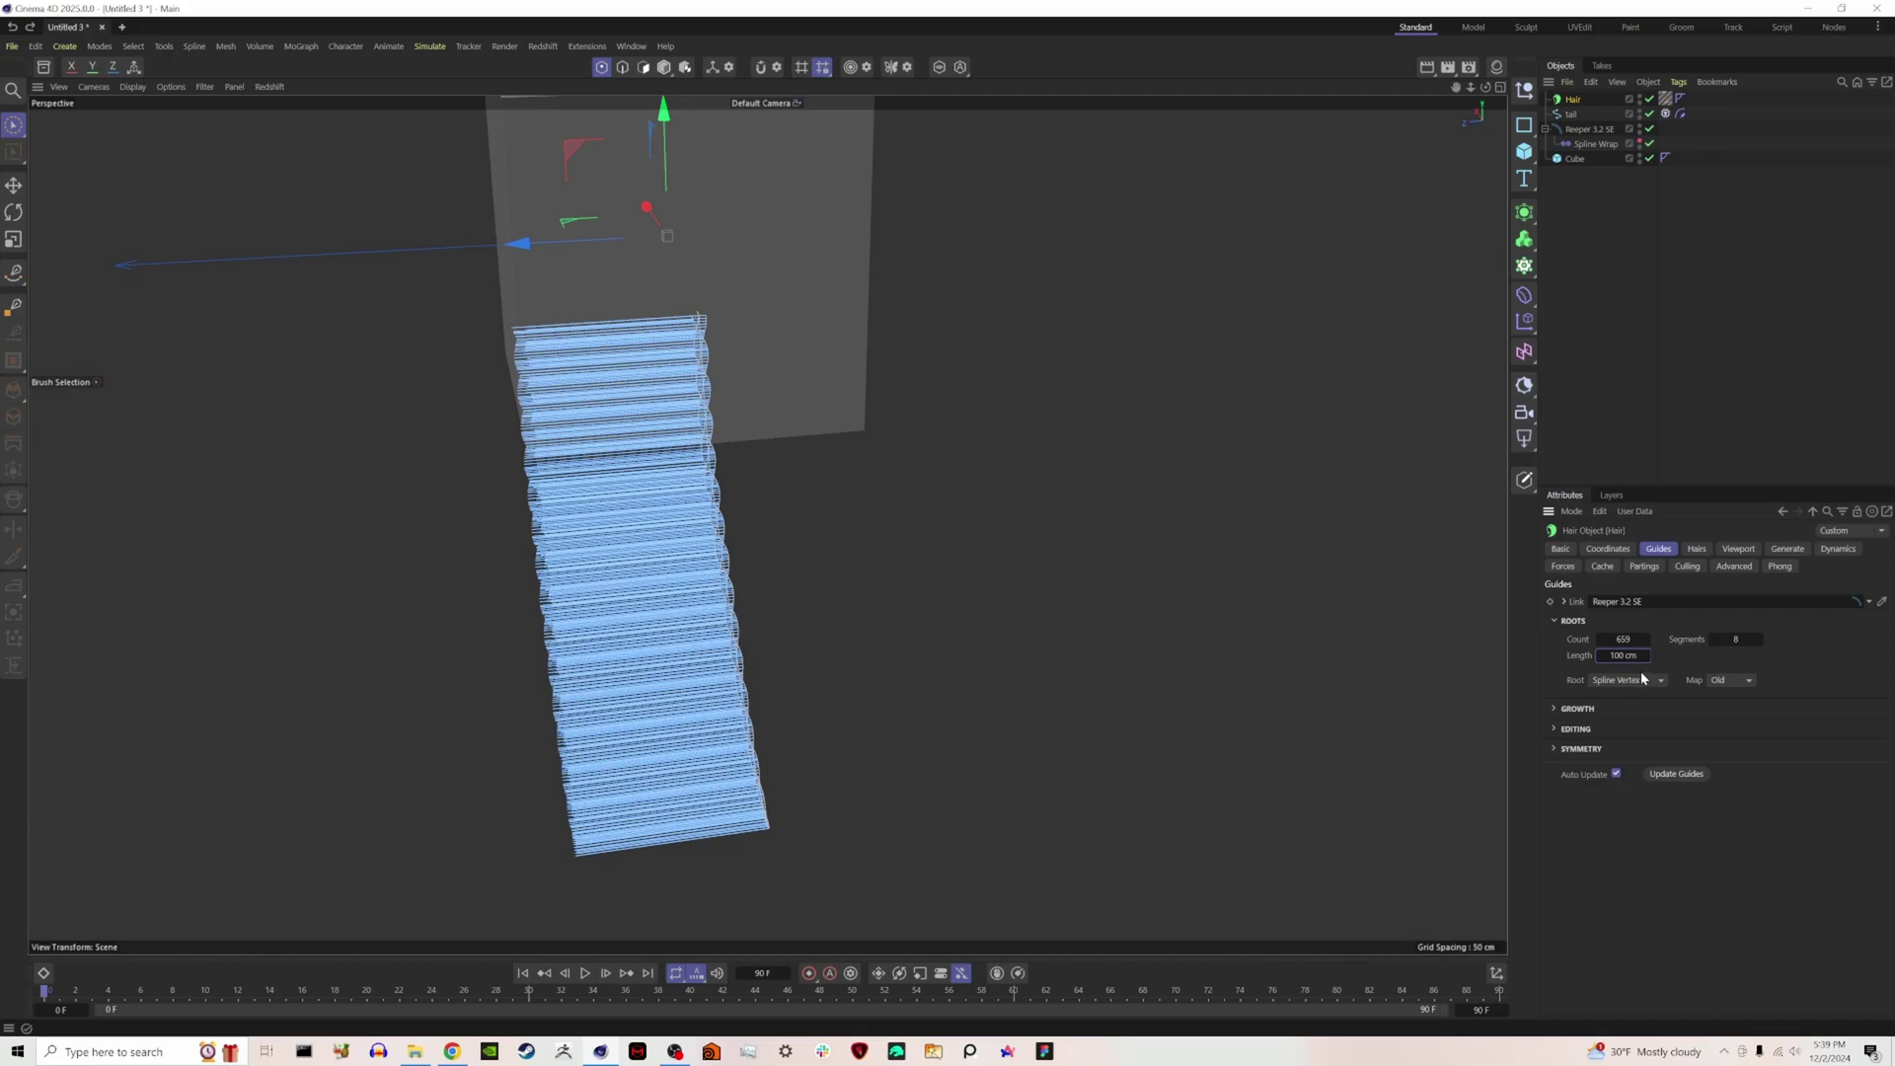
Set the hair guides' Root to Spline 2D and increase their Segments so they follow the braid closely.
click(1648, 680)
click(1647, 765)
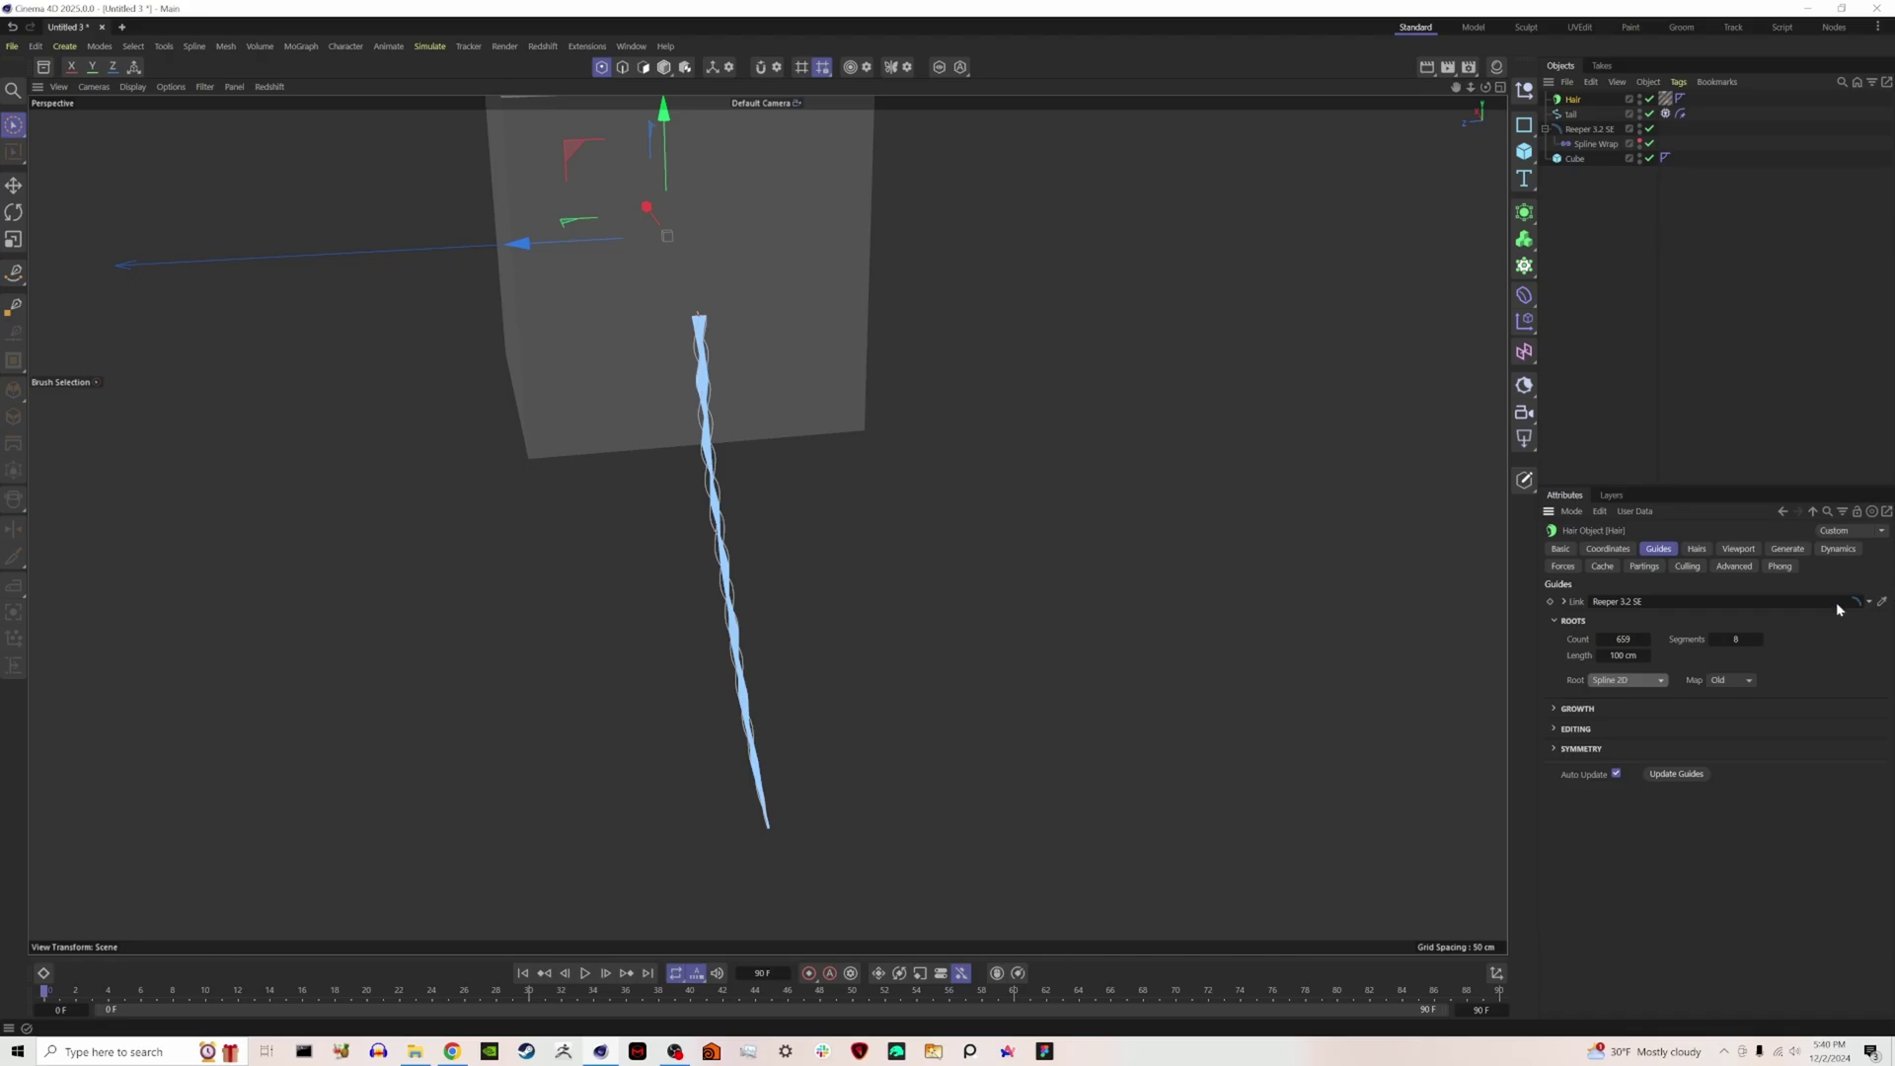
drag(1738, 639, 1752, 639)
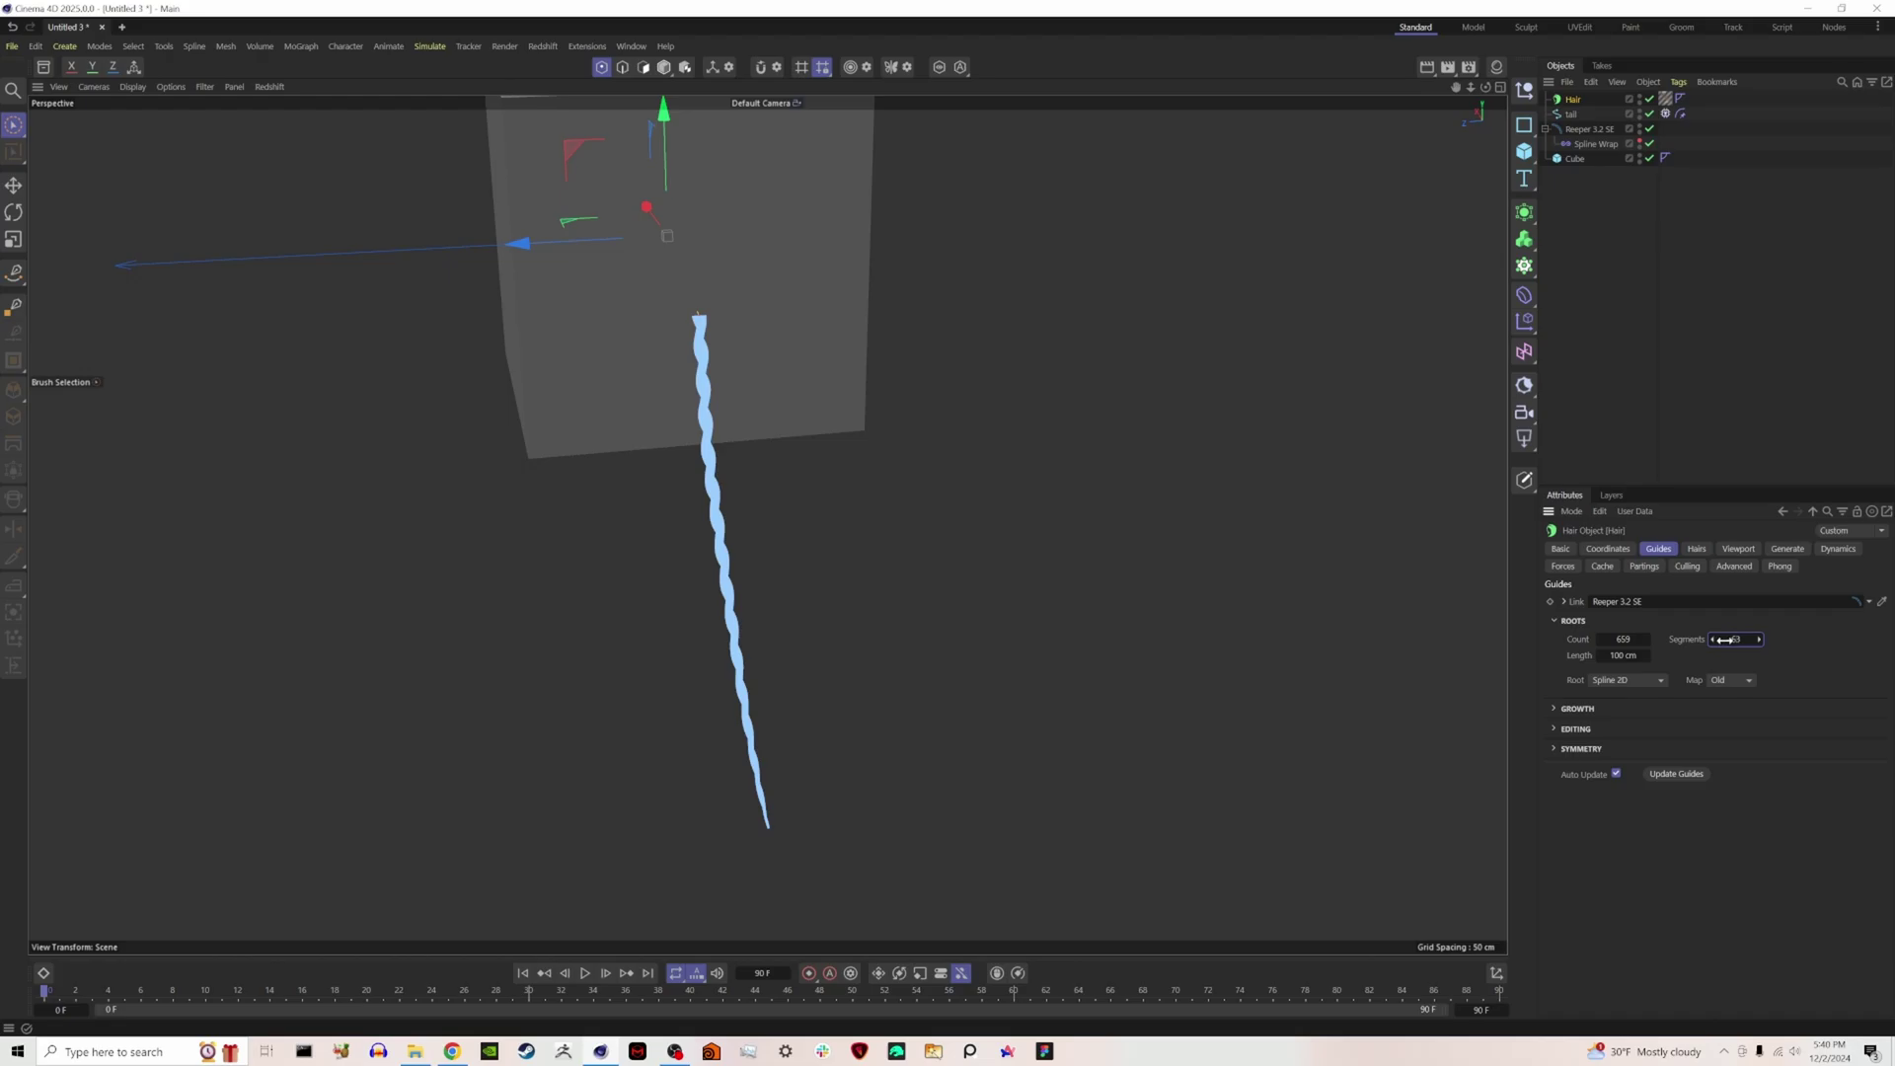
Adjust the Hair object's hair segments and display its hairs instead of guide lines in the viewport.
click(1697, 549)
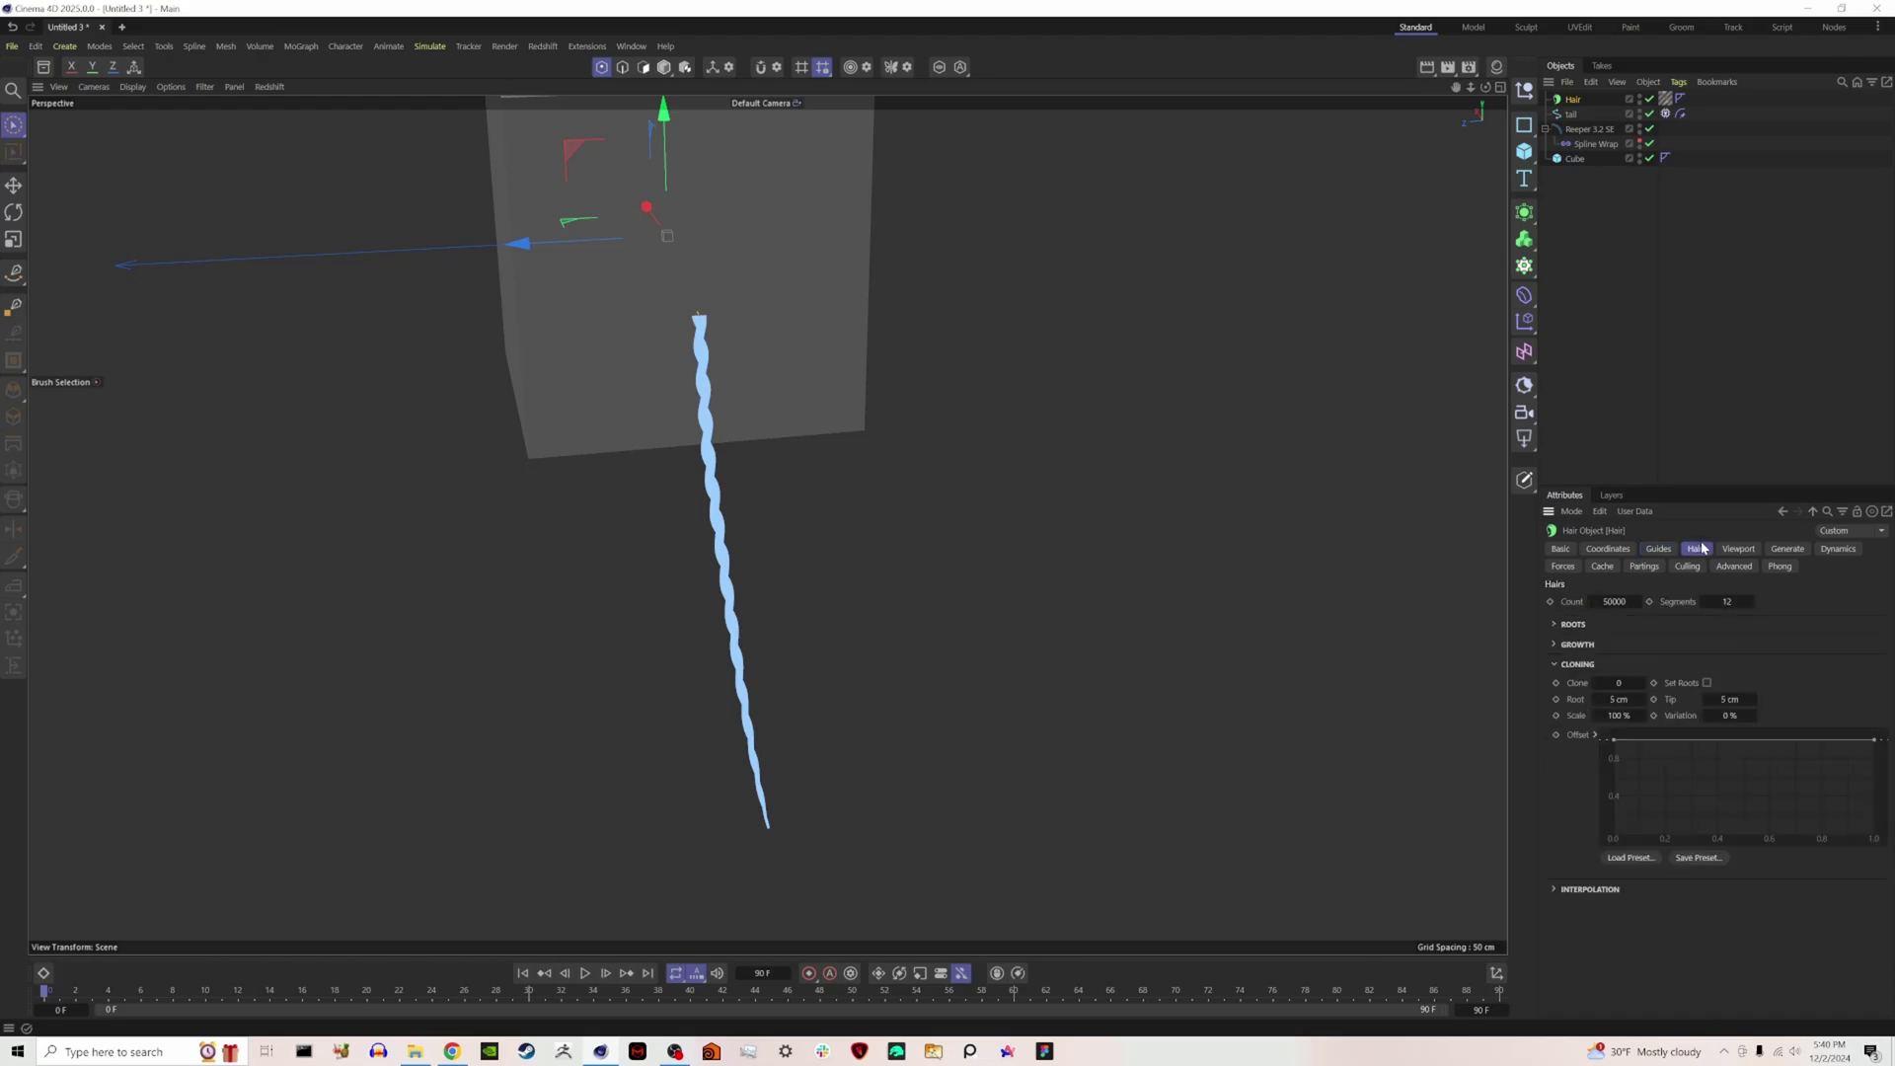
click(1725, 600)
click(1739, 549)
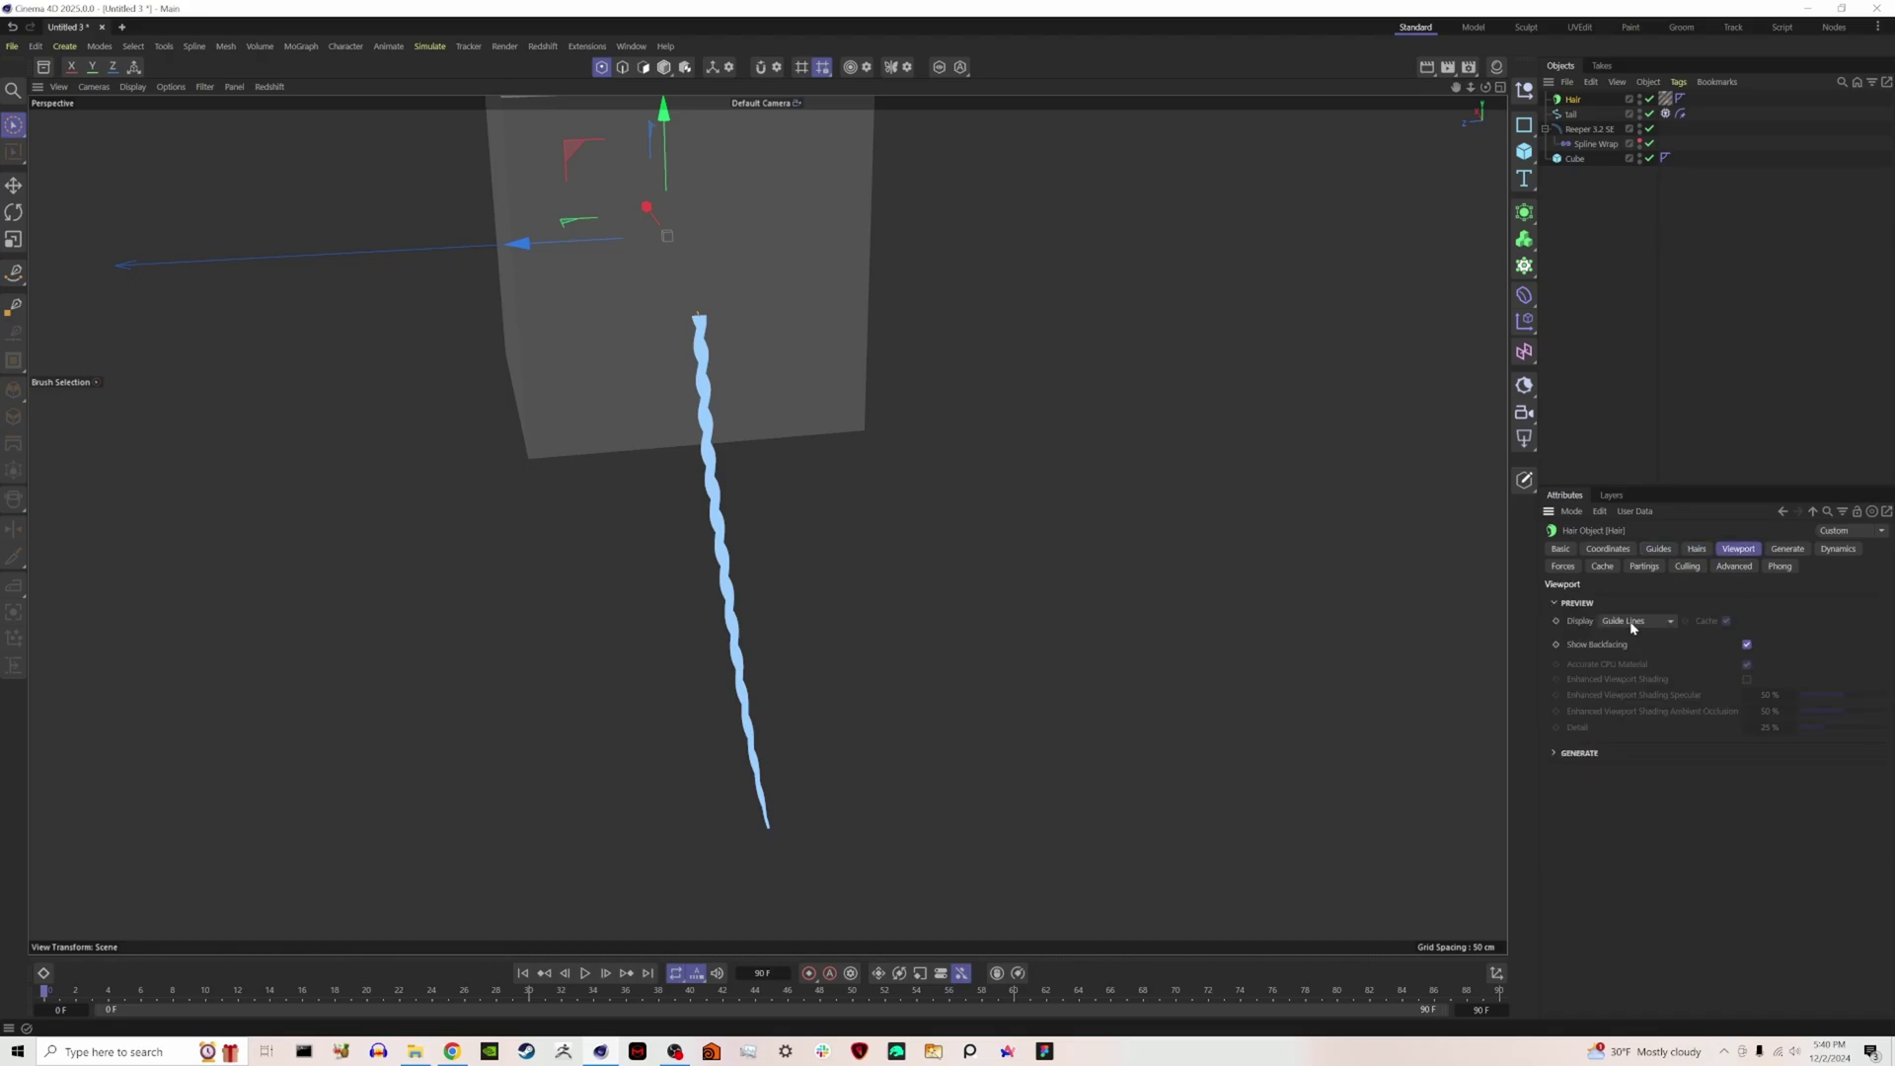
click(1638, 625)
click(1645, 695)
click(1651, 321)
scroll(779, 791, up, 6)
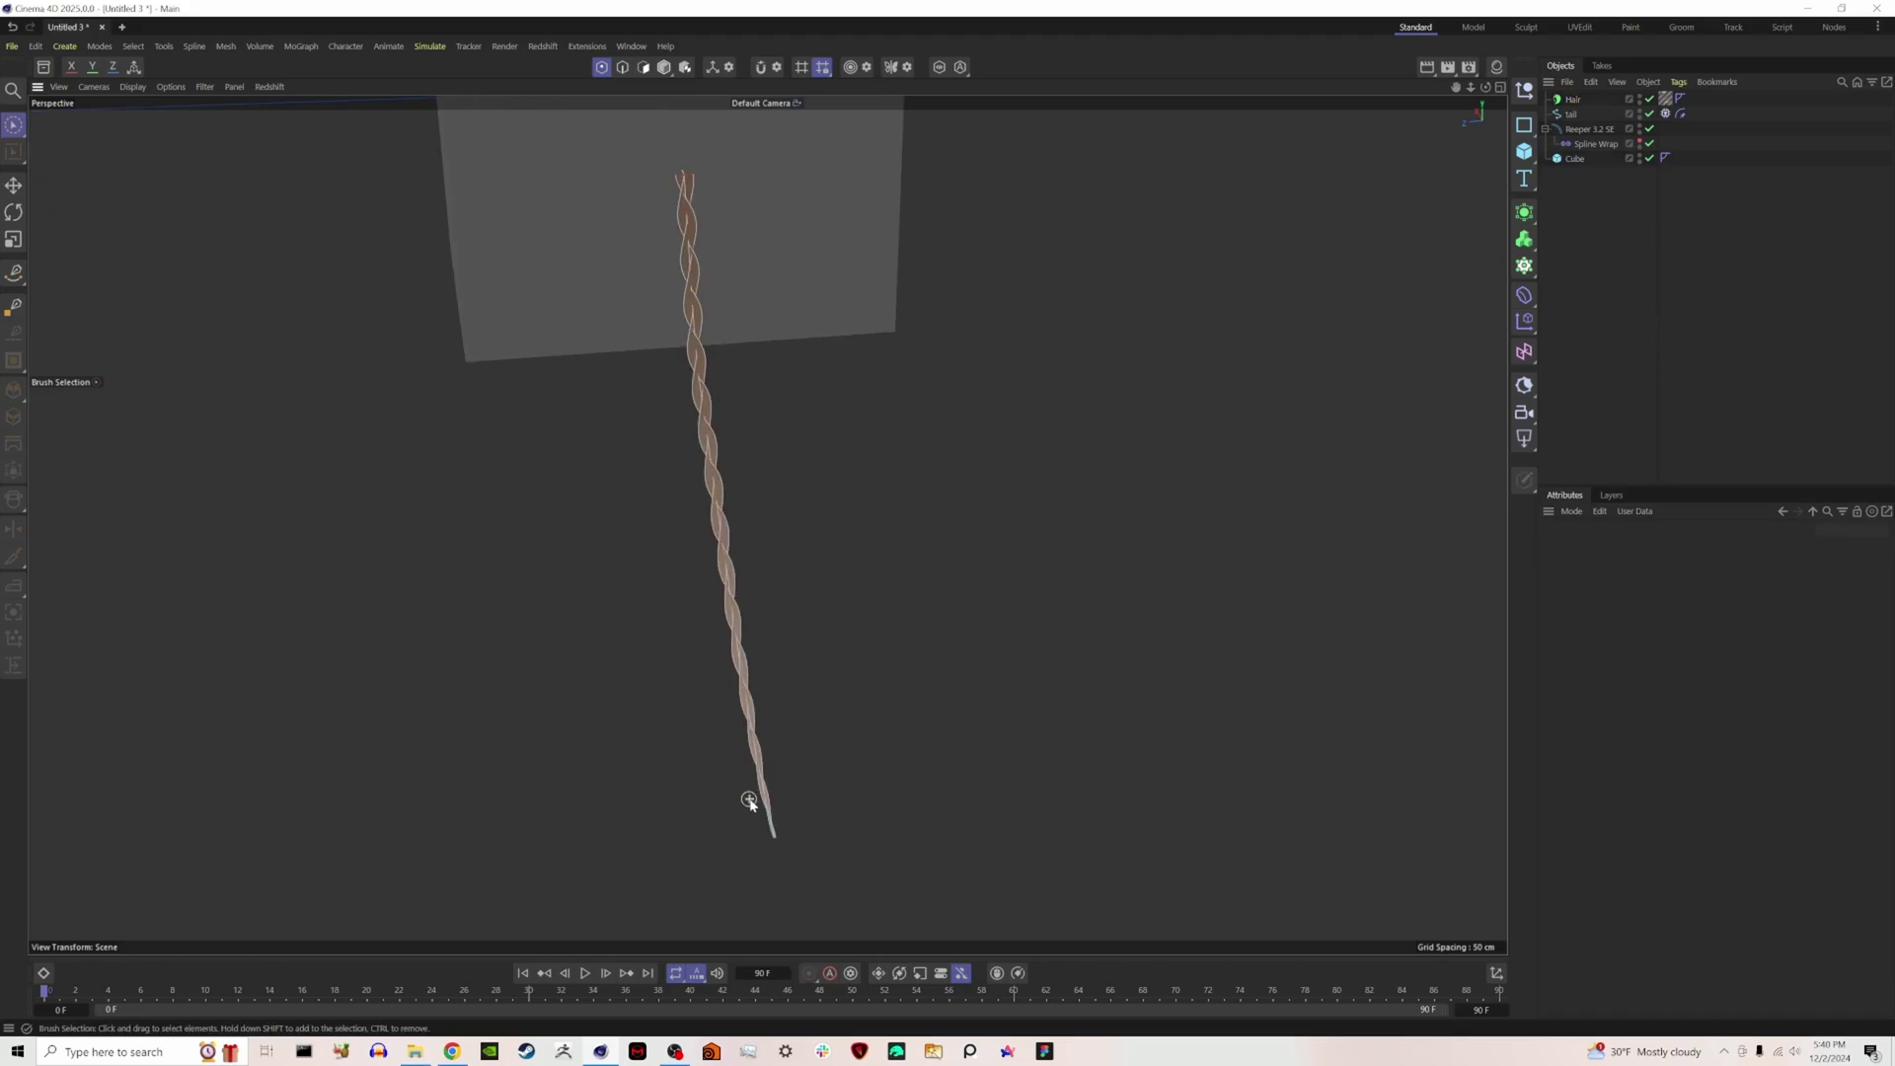
Set Extend to 10 for the roots of the Hair object's hairs.
scroll(797, 666, down, 2)
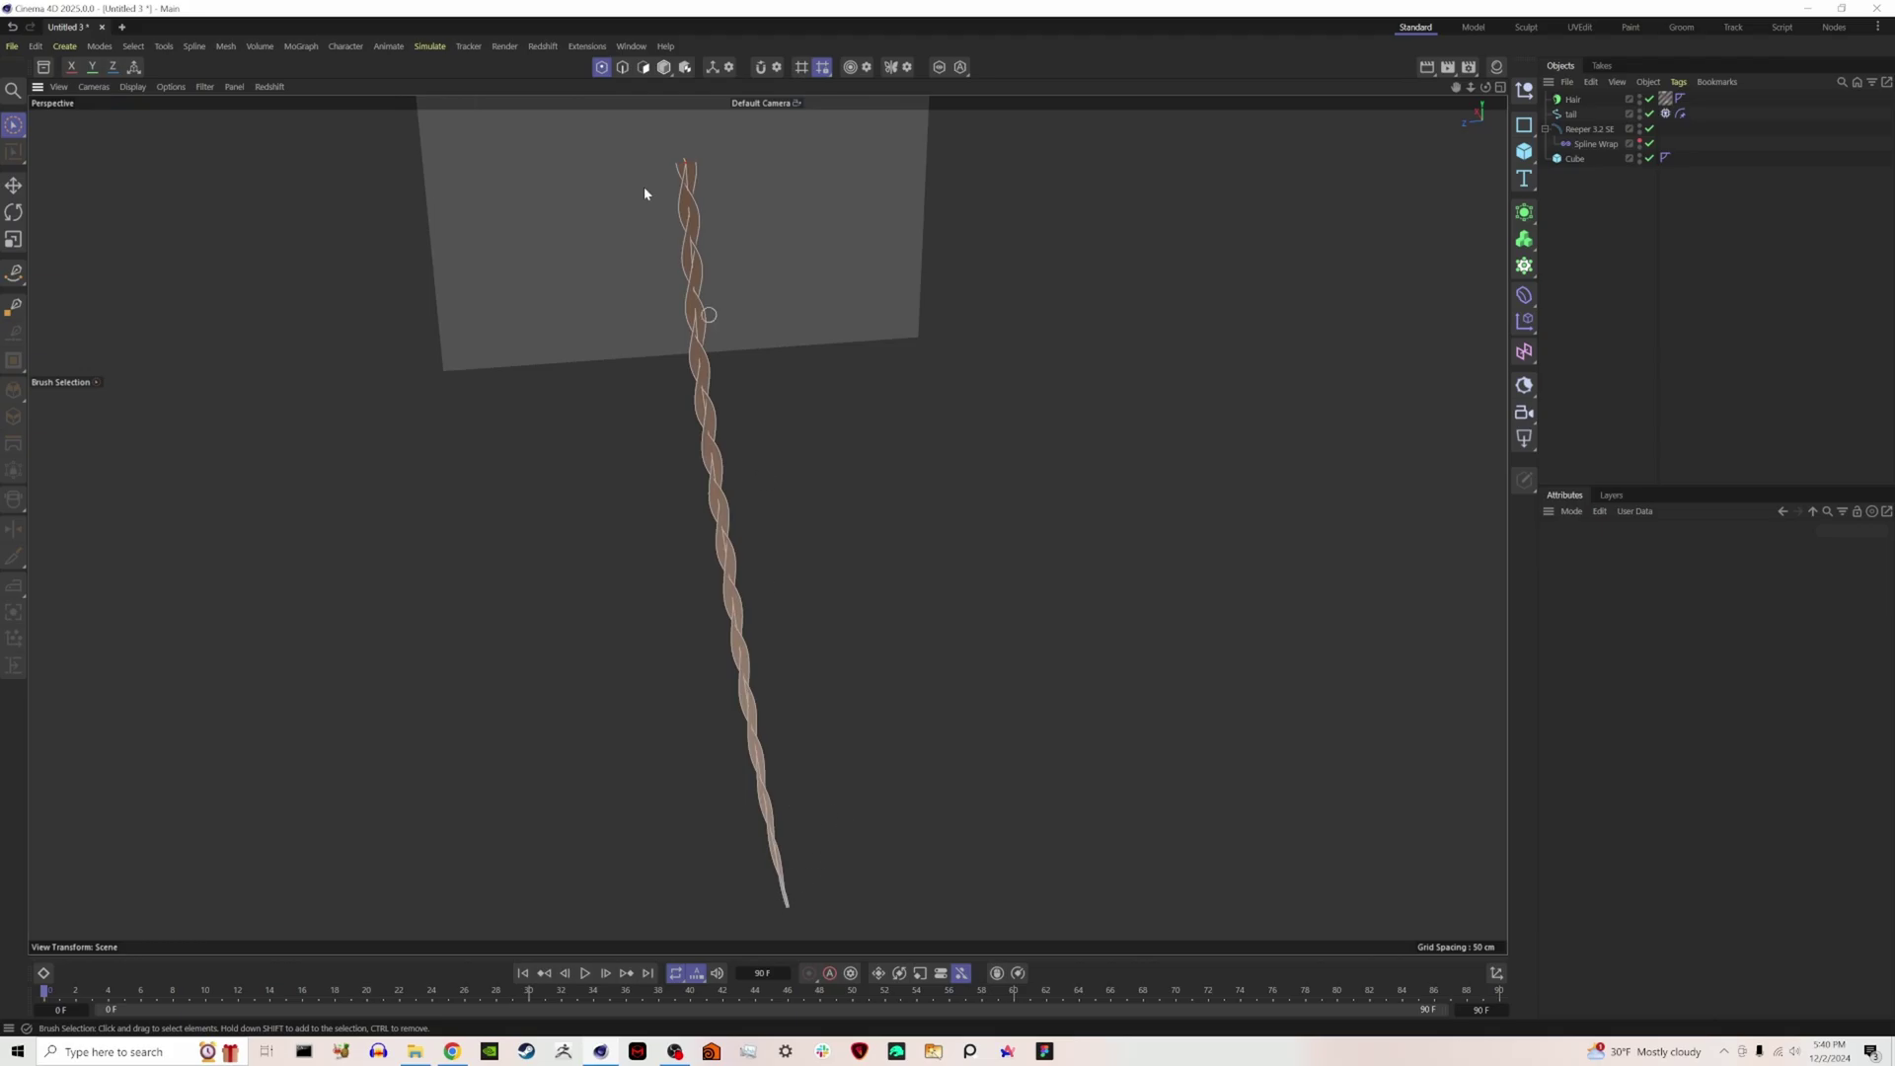
alt+middle_drag(805, 497, 776, 452)
scroll(776, 451, down, 2)
scroll(776, 453, up, 1)
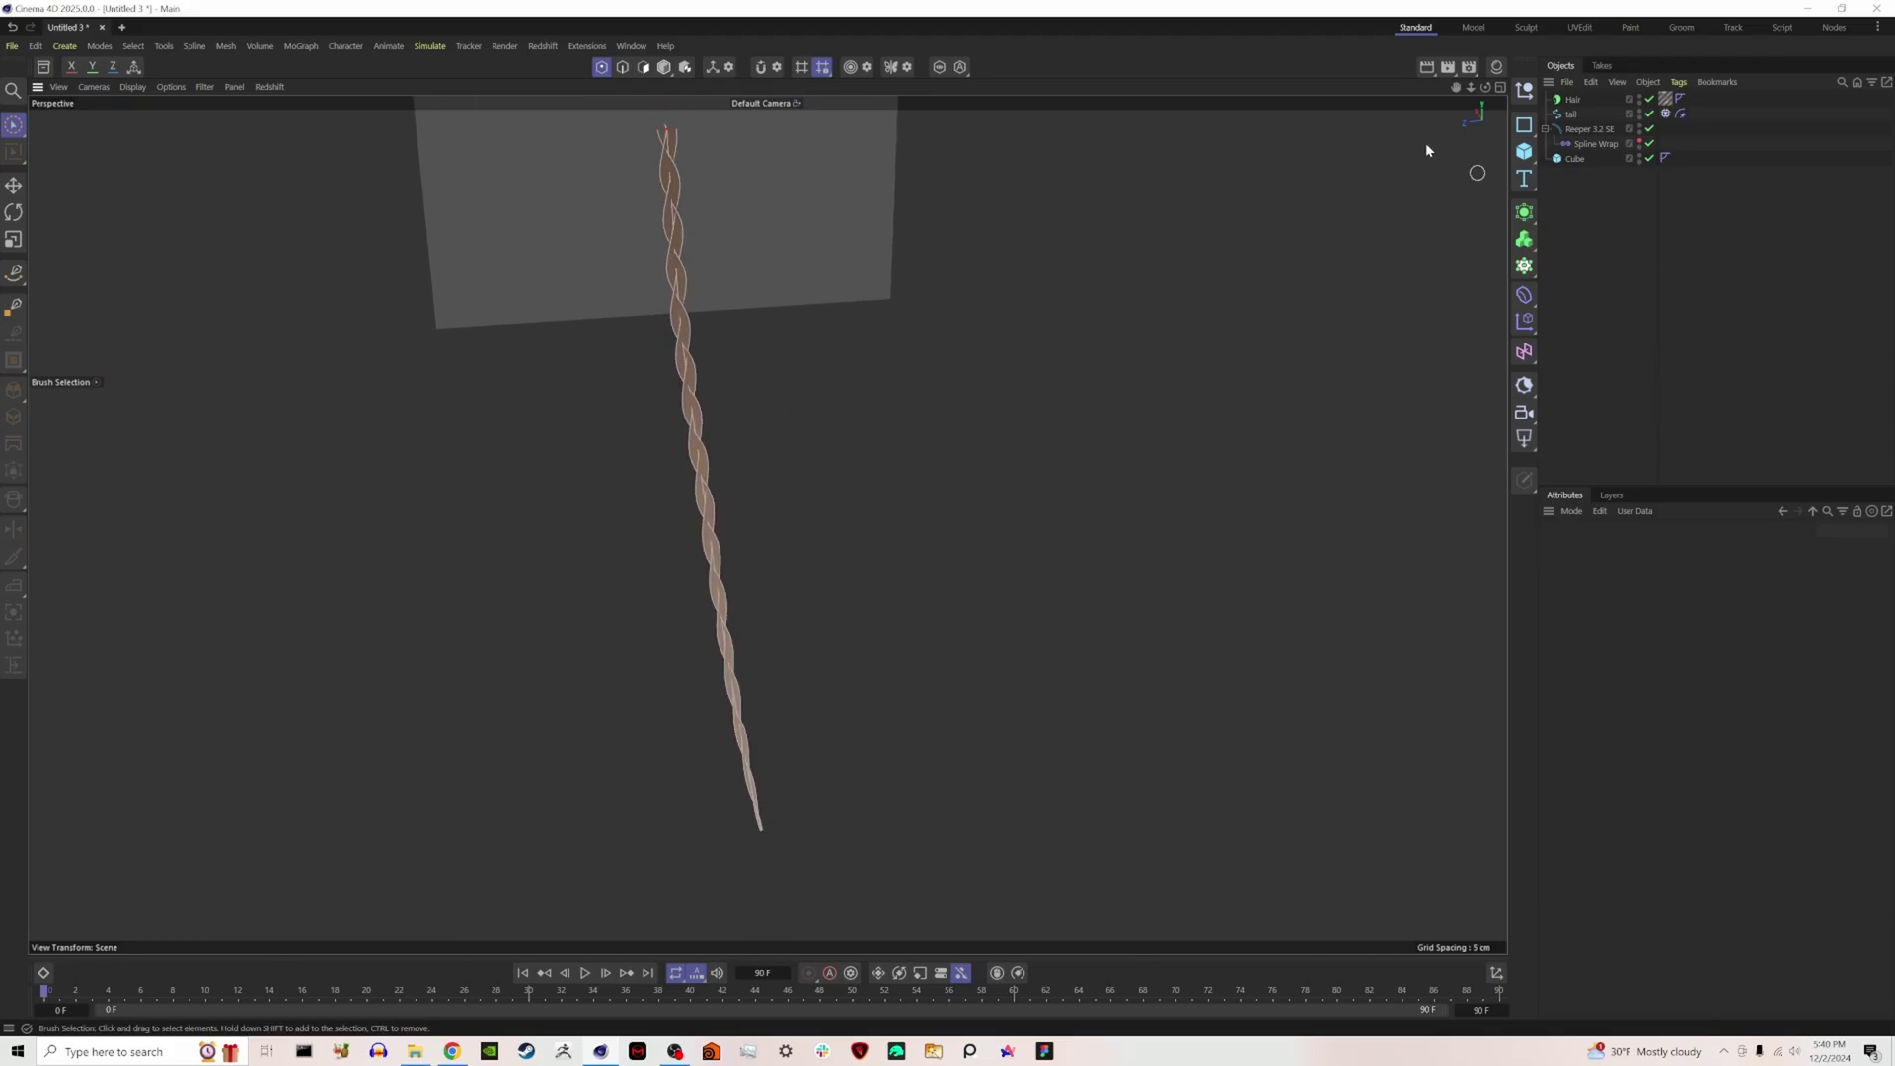
click(1574, 100)
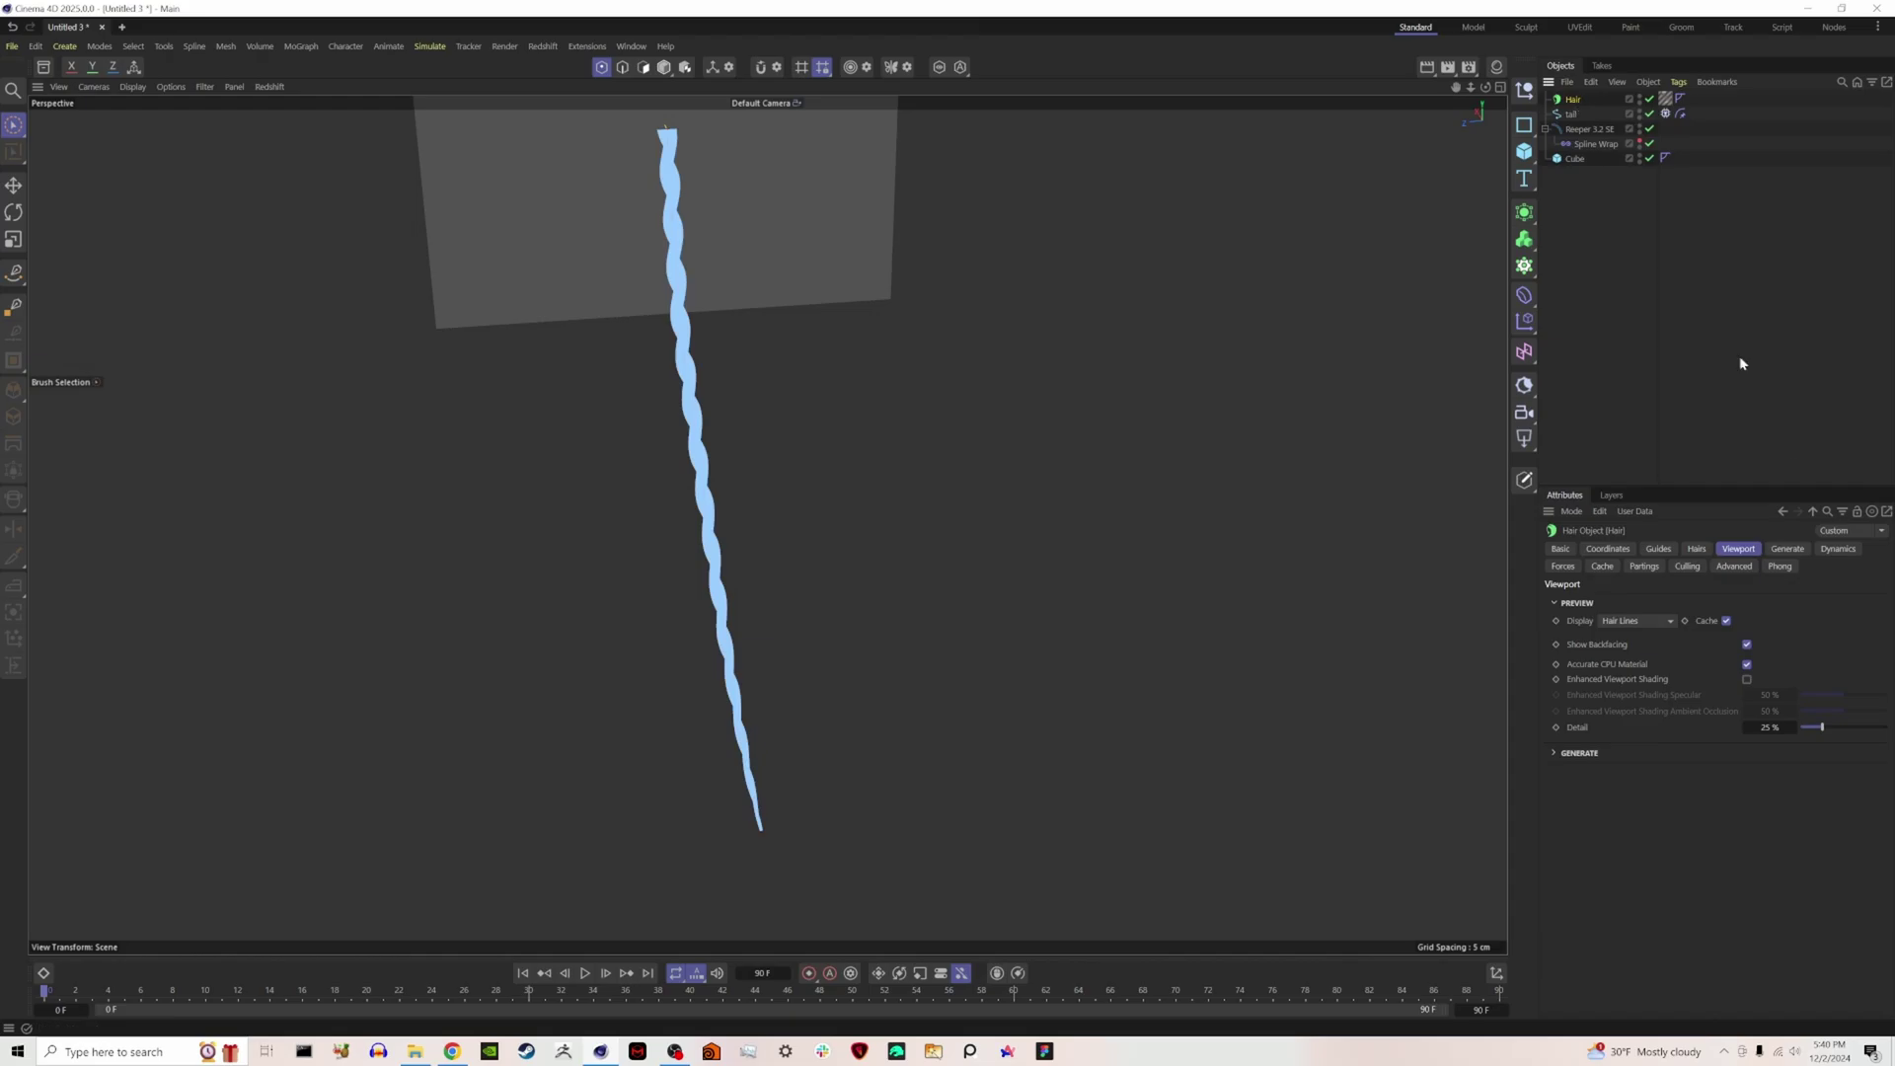
click(1697, 551)
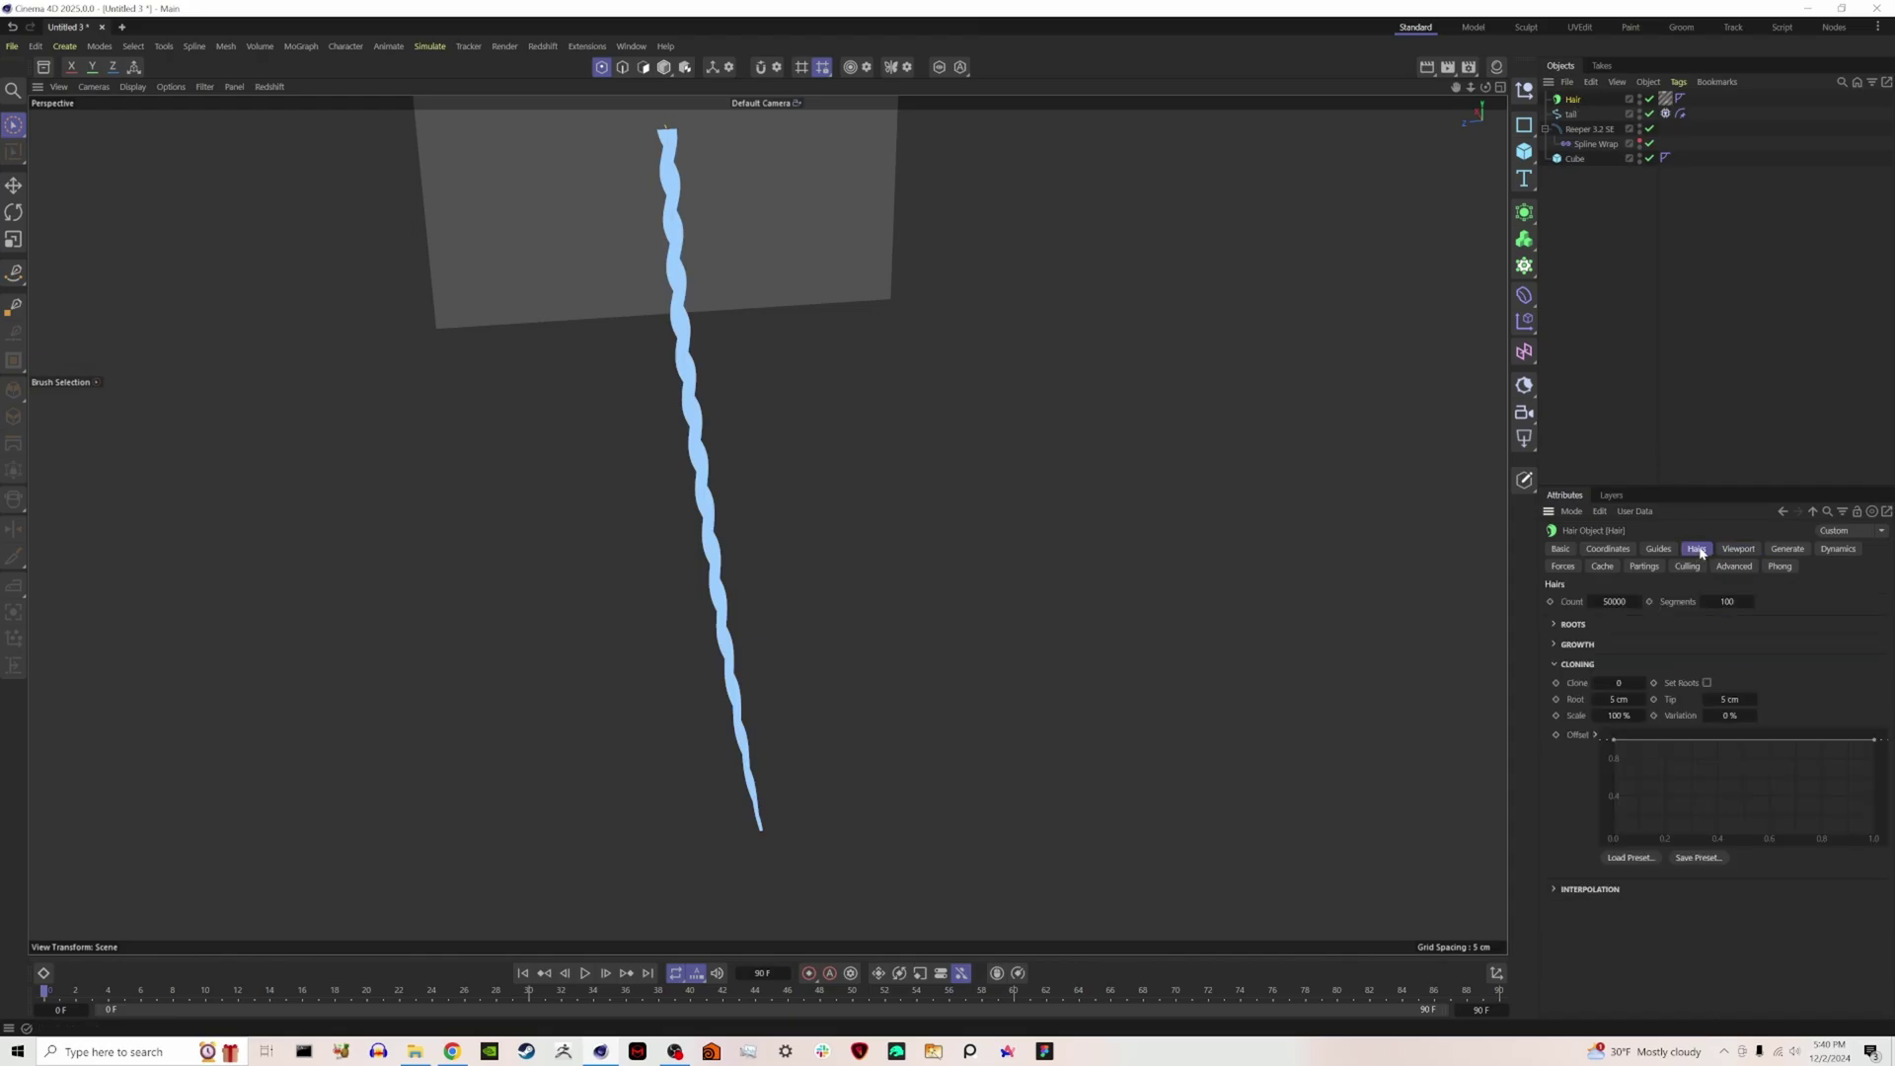
click(1554, 626)
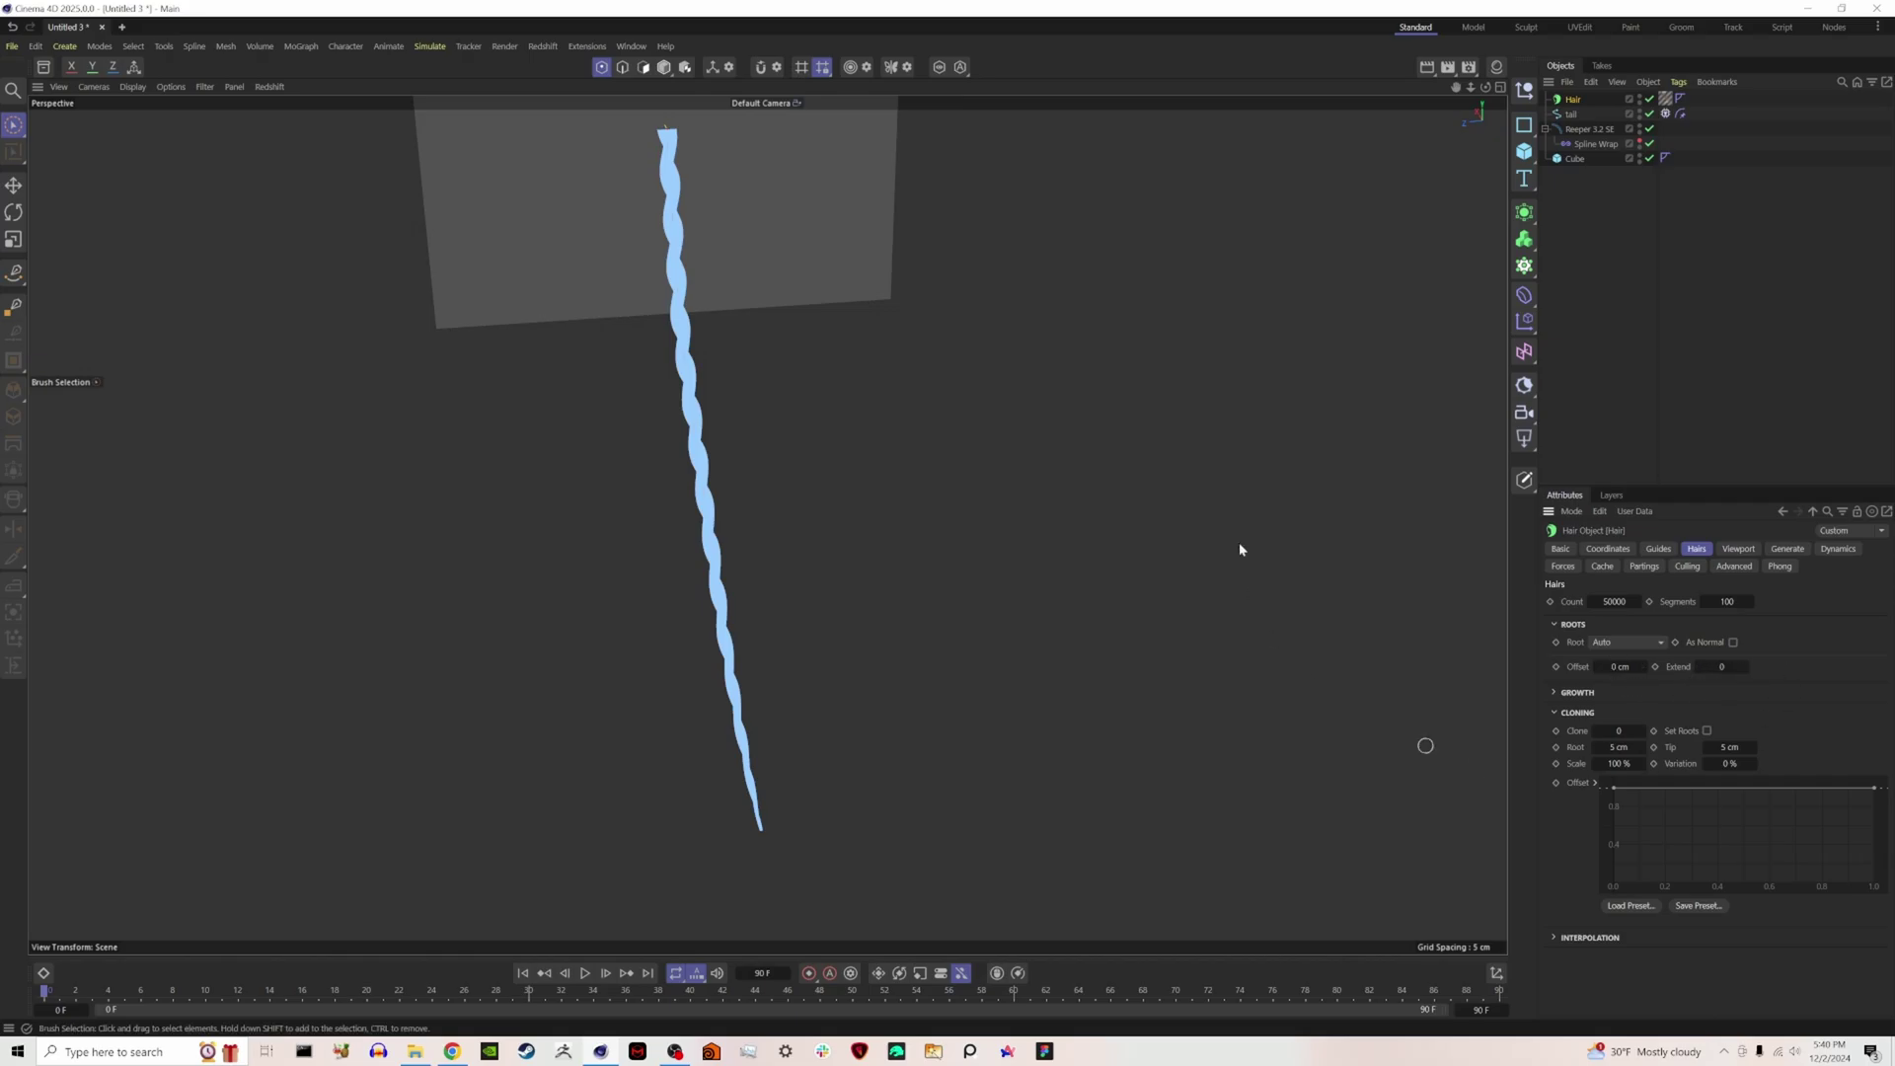
scroll(796, 453, up, 3)
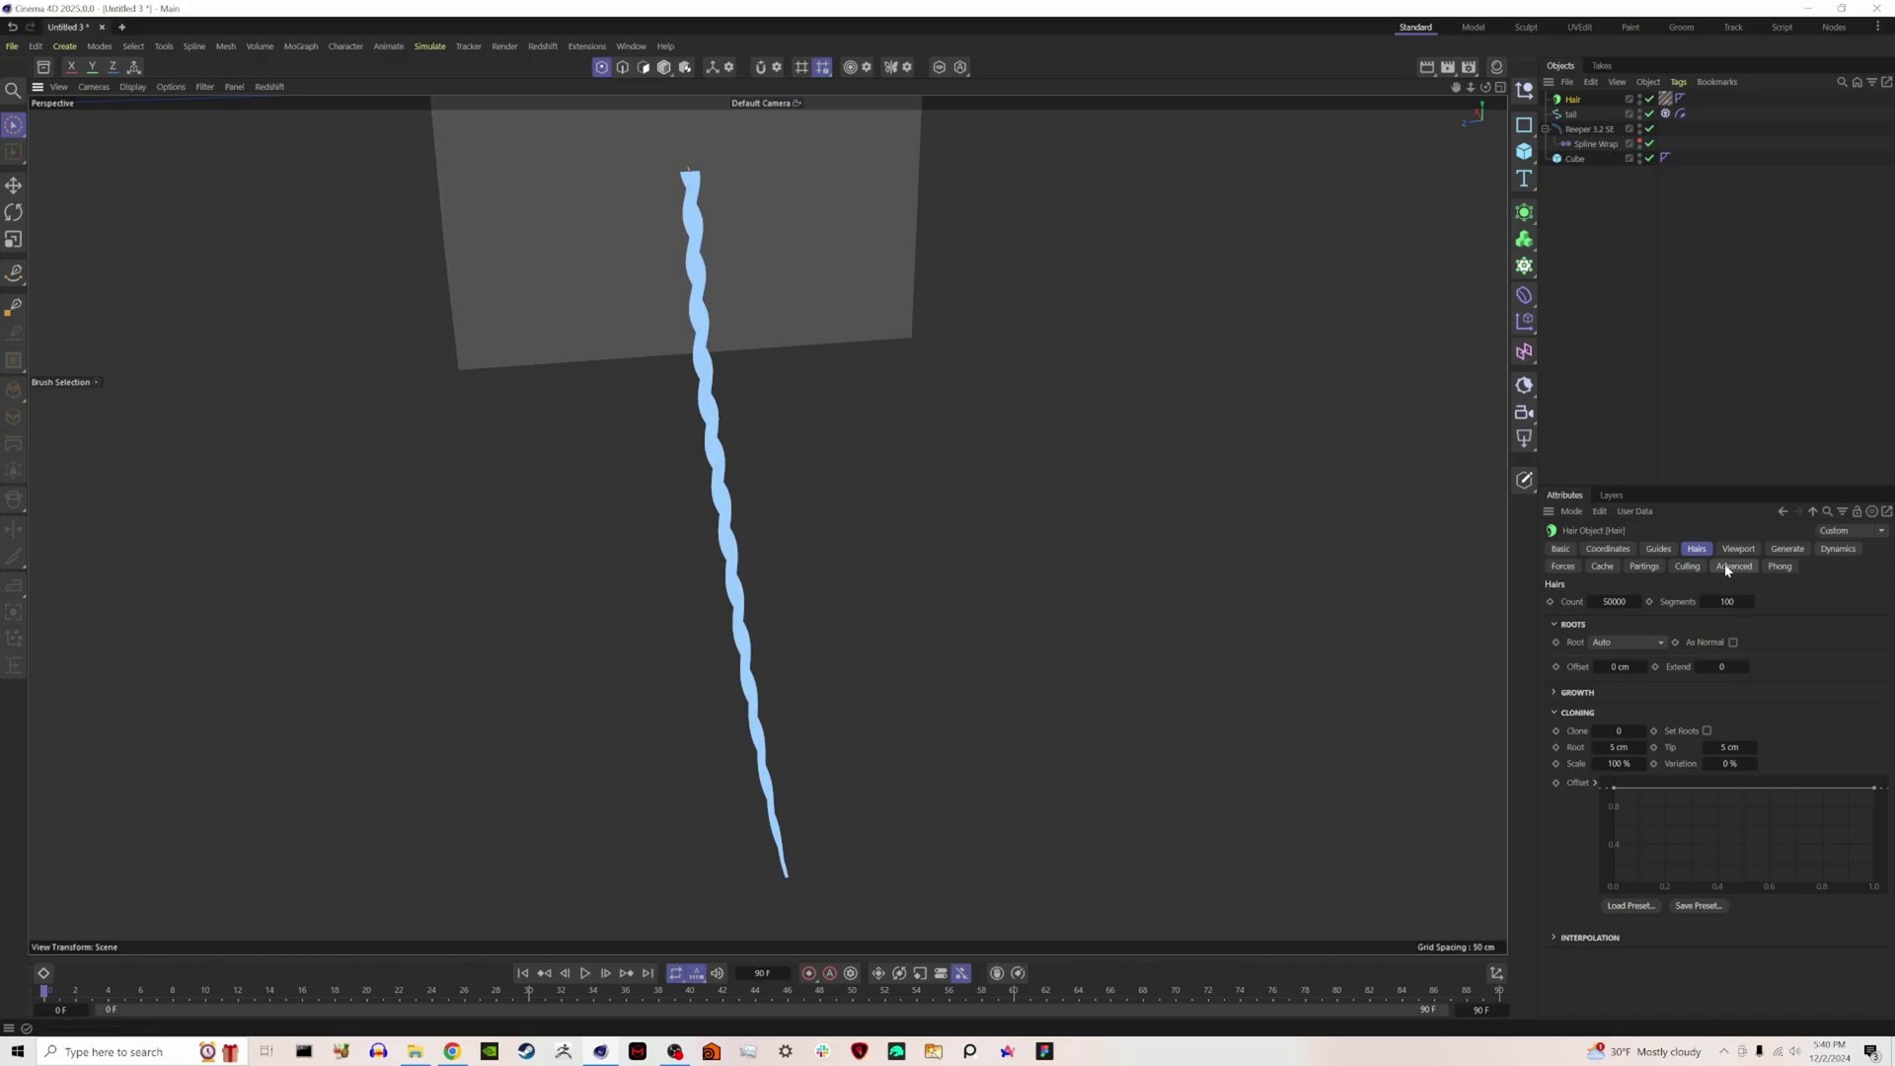
click(1748, 669)
scroll(689, 160, up, 6)
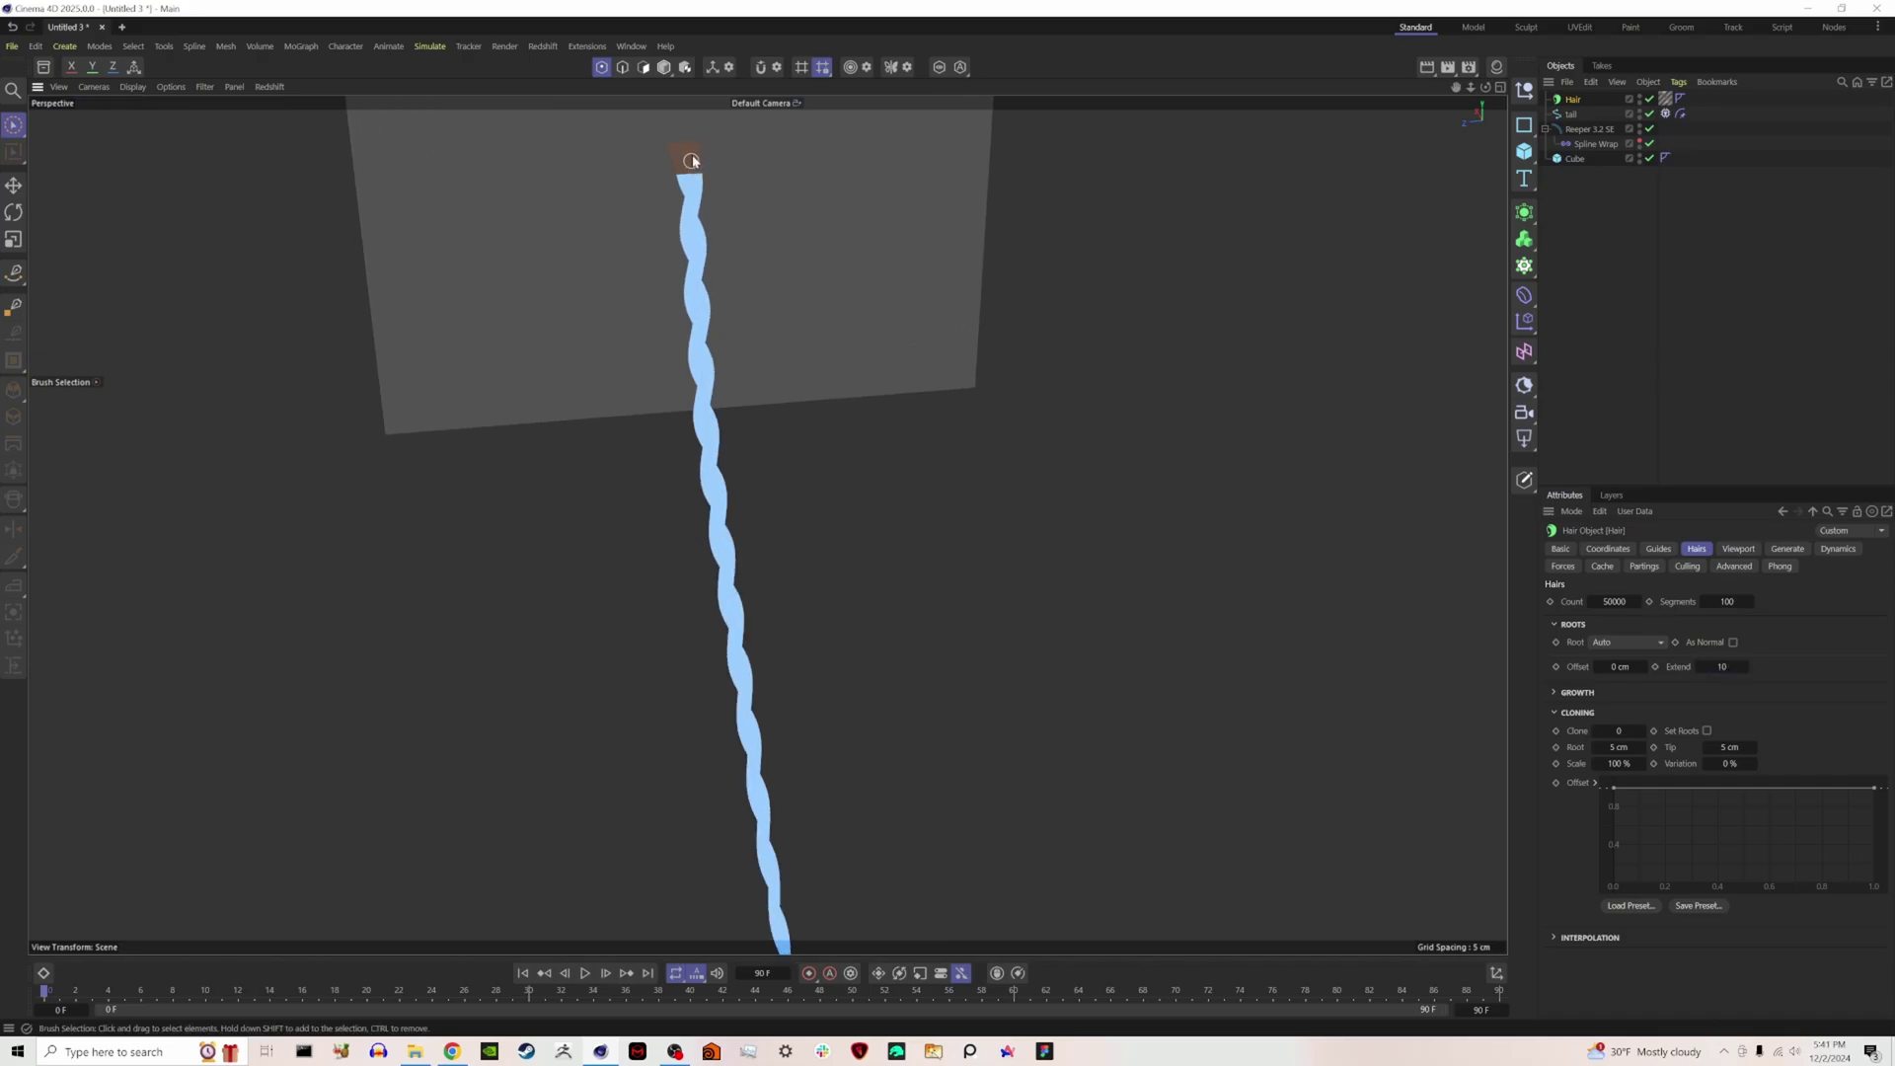
Examine the extended hairs at the braid's root on the cube and the braid's full length from several angles.
scroll(738, 299, up, 8)
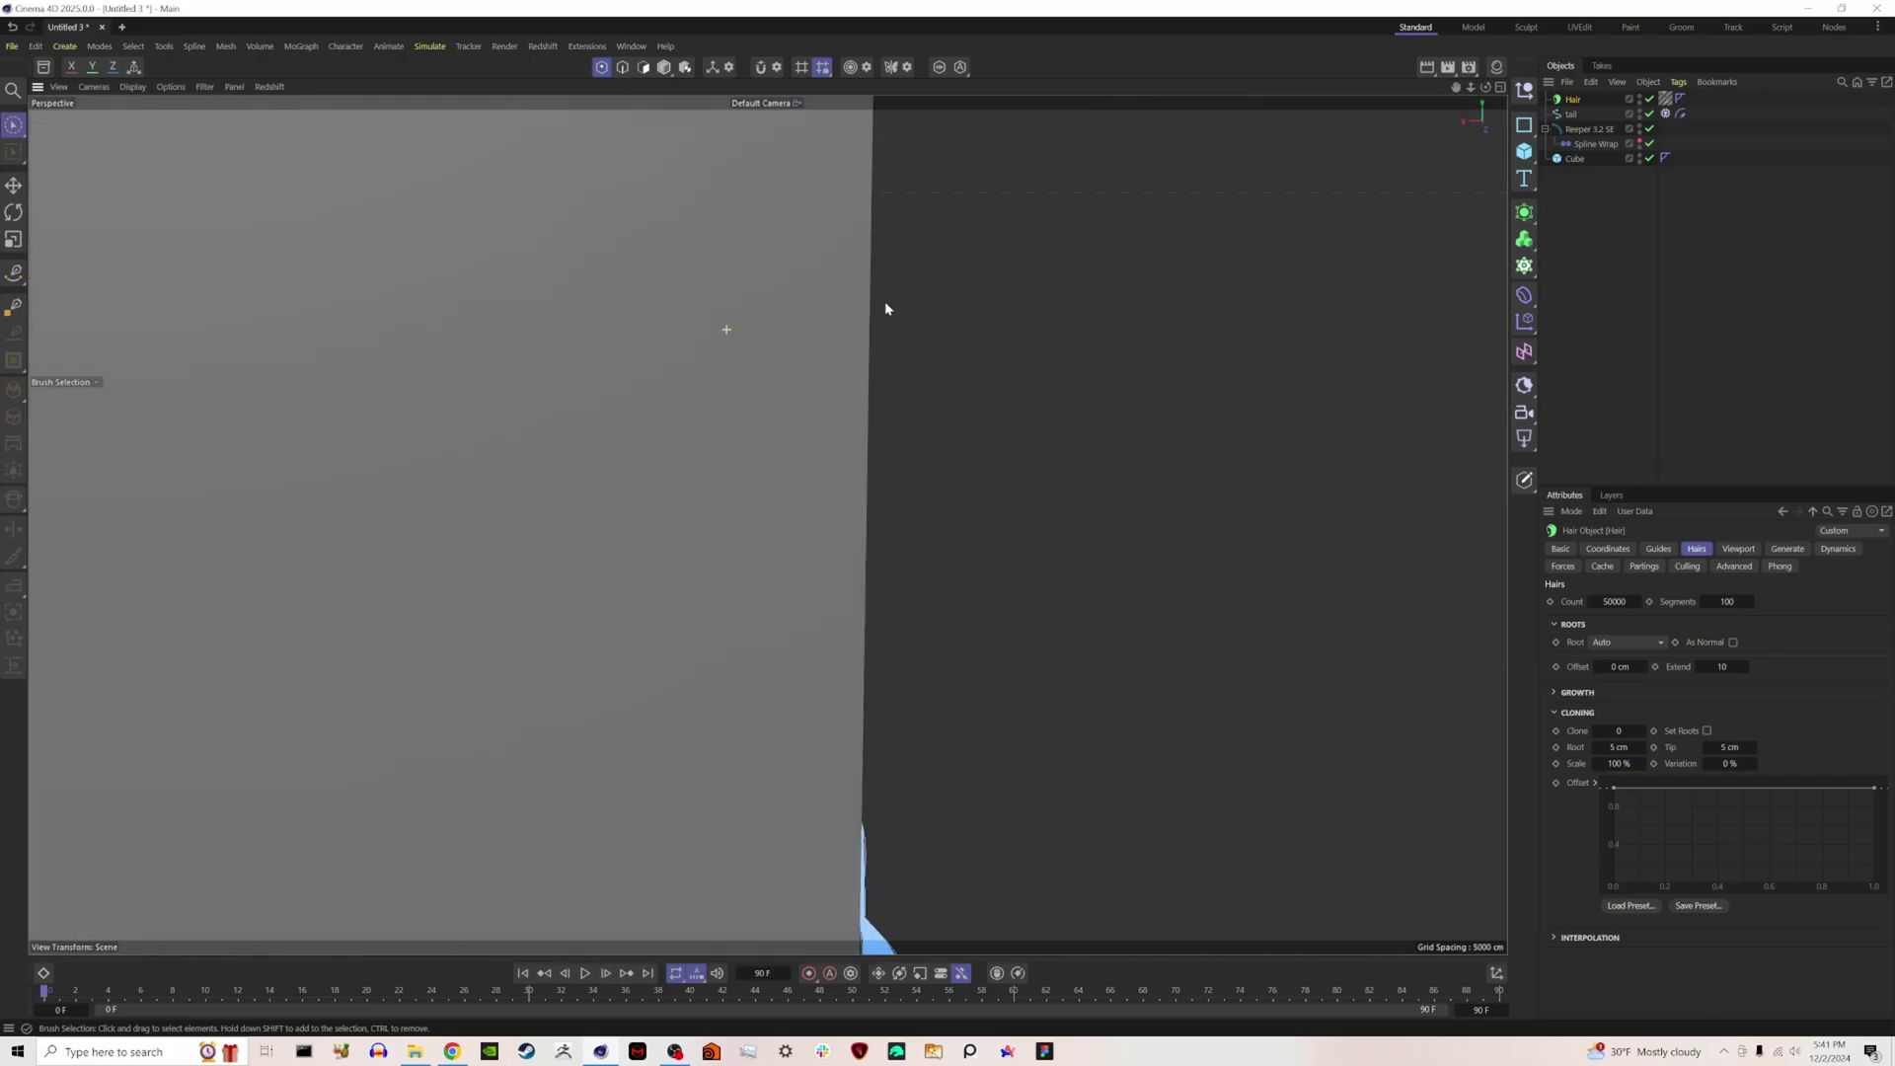
alt+drag(885, 303, 759, 304)
scroll(715, 322, down, 6)
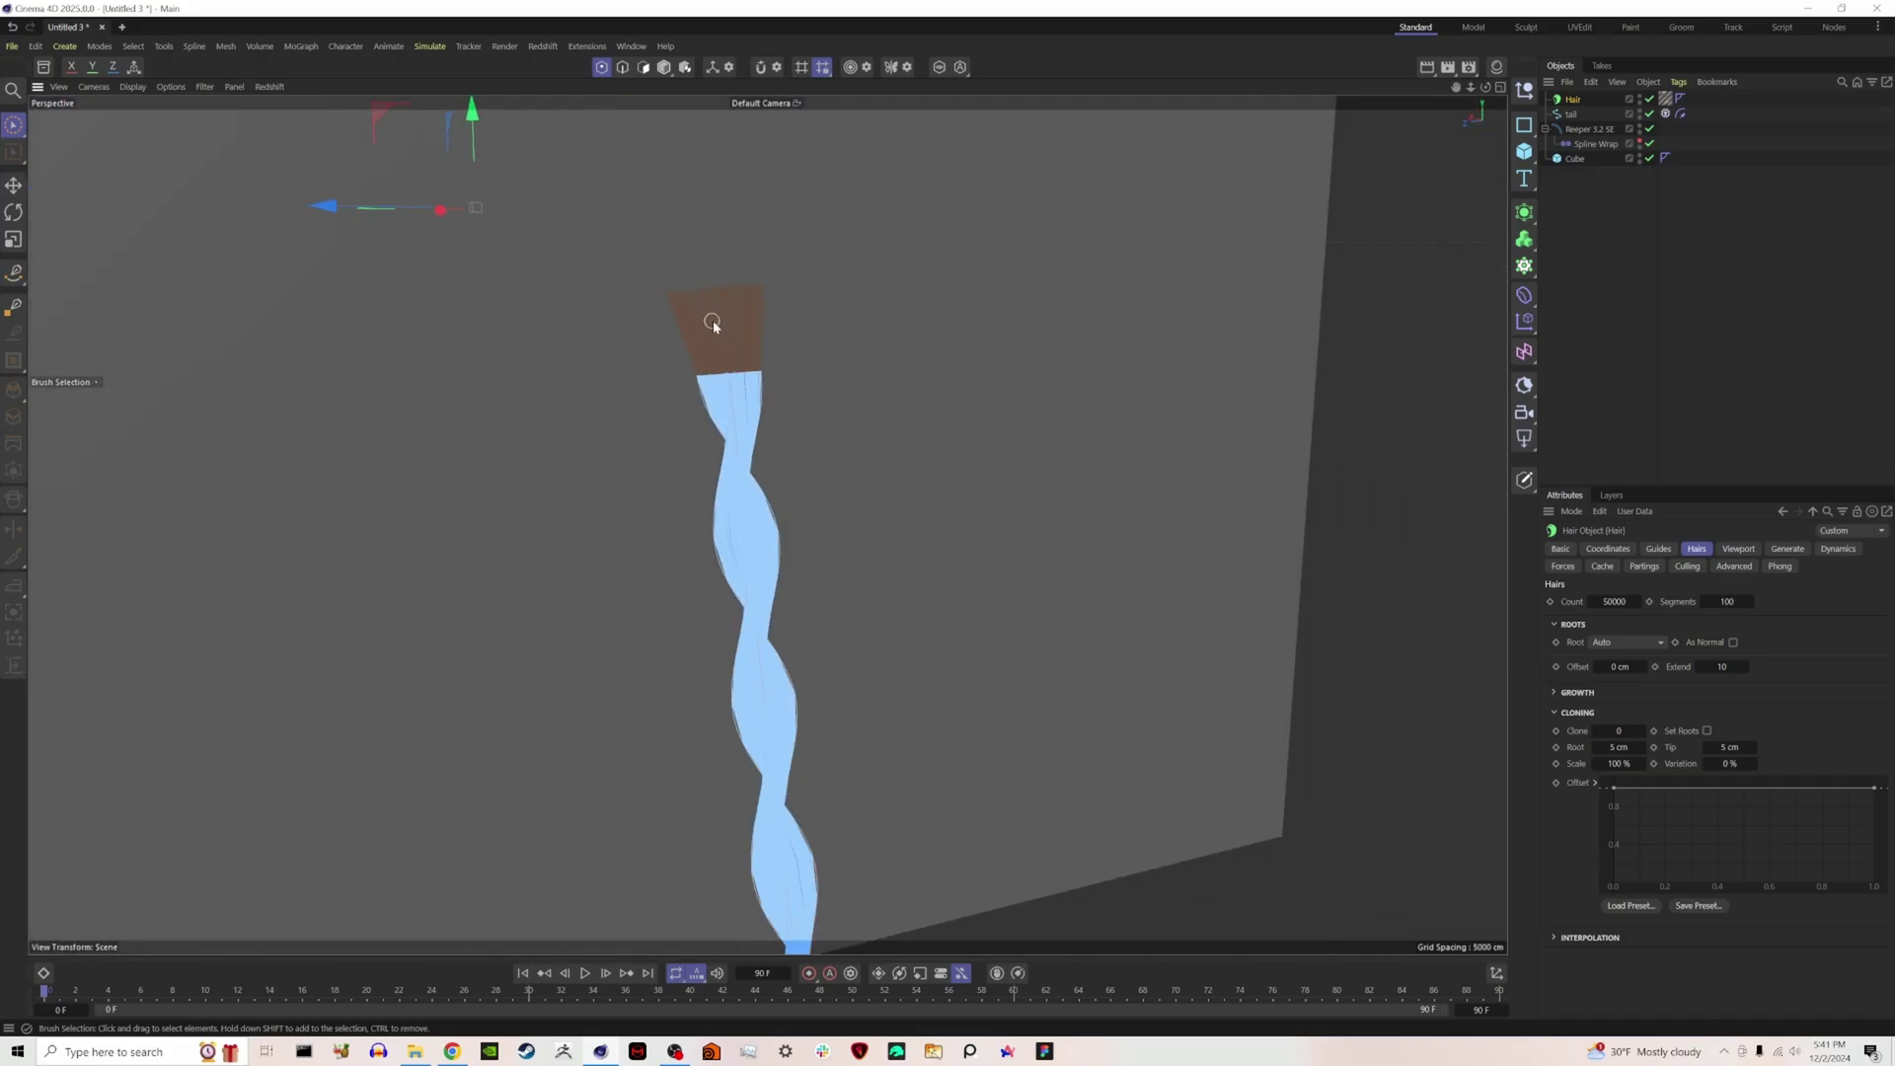
scroll(699, 326, down, 5)
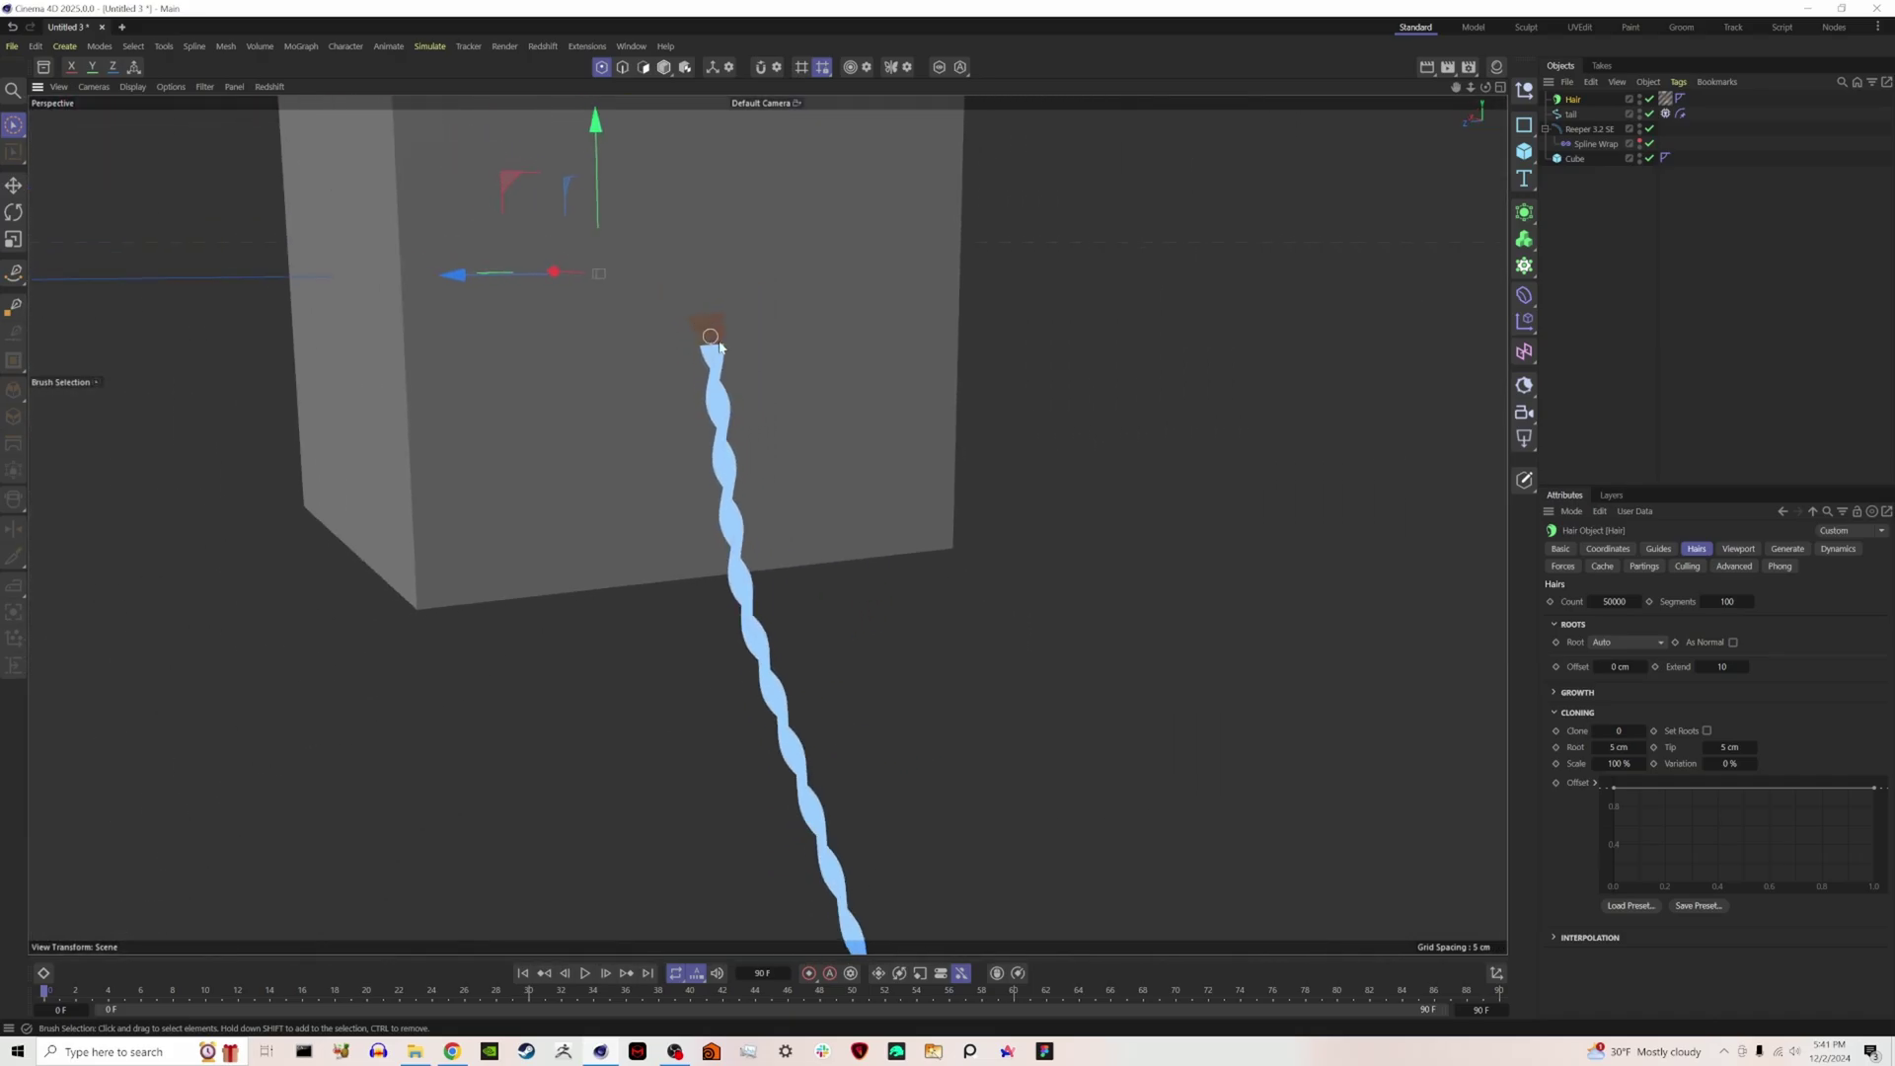
alt+middle_drag(717, 459, 596, 222)
scroll(597, 222, down, 4)
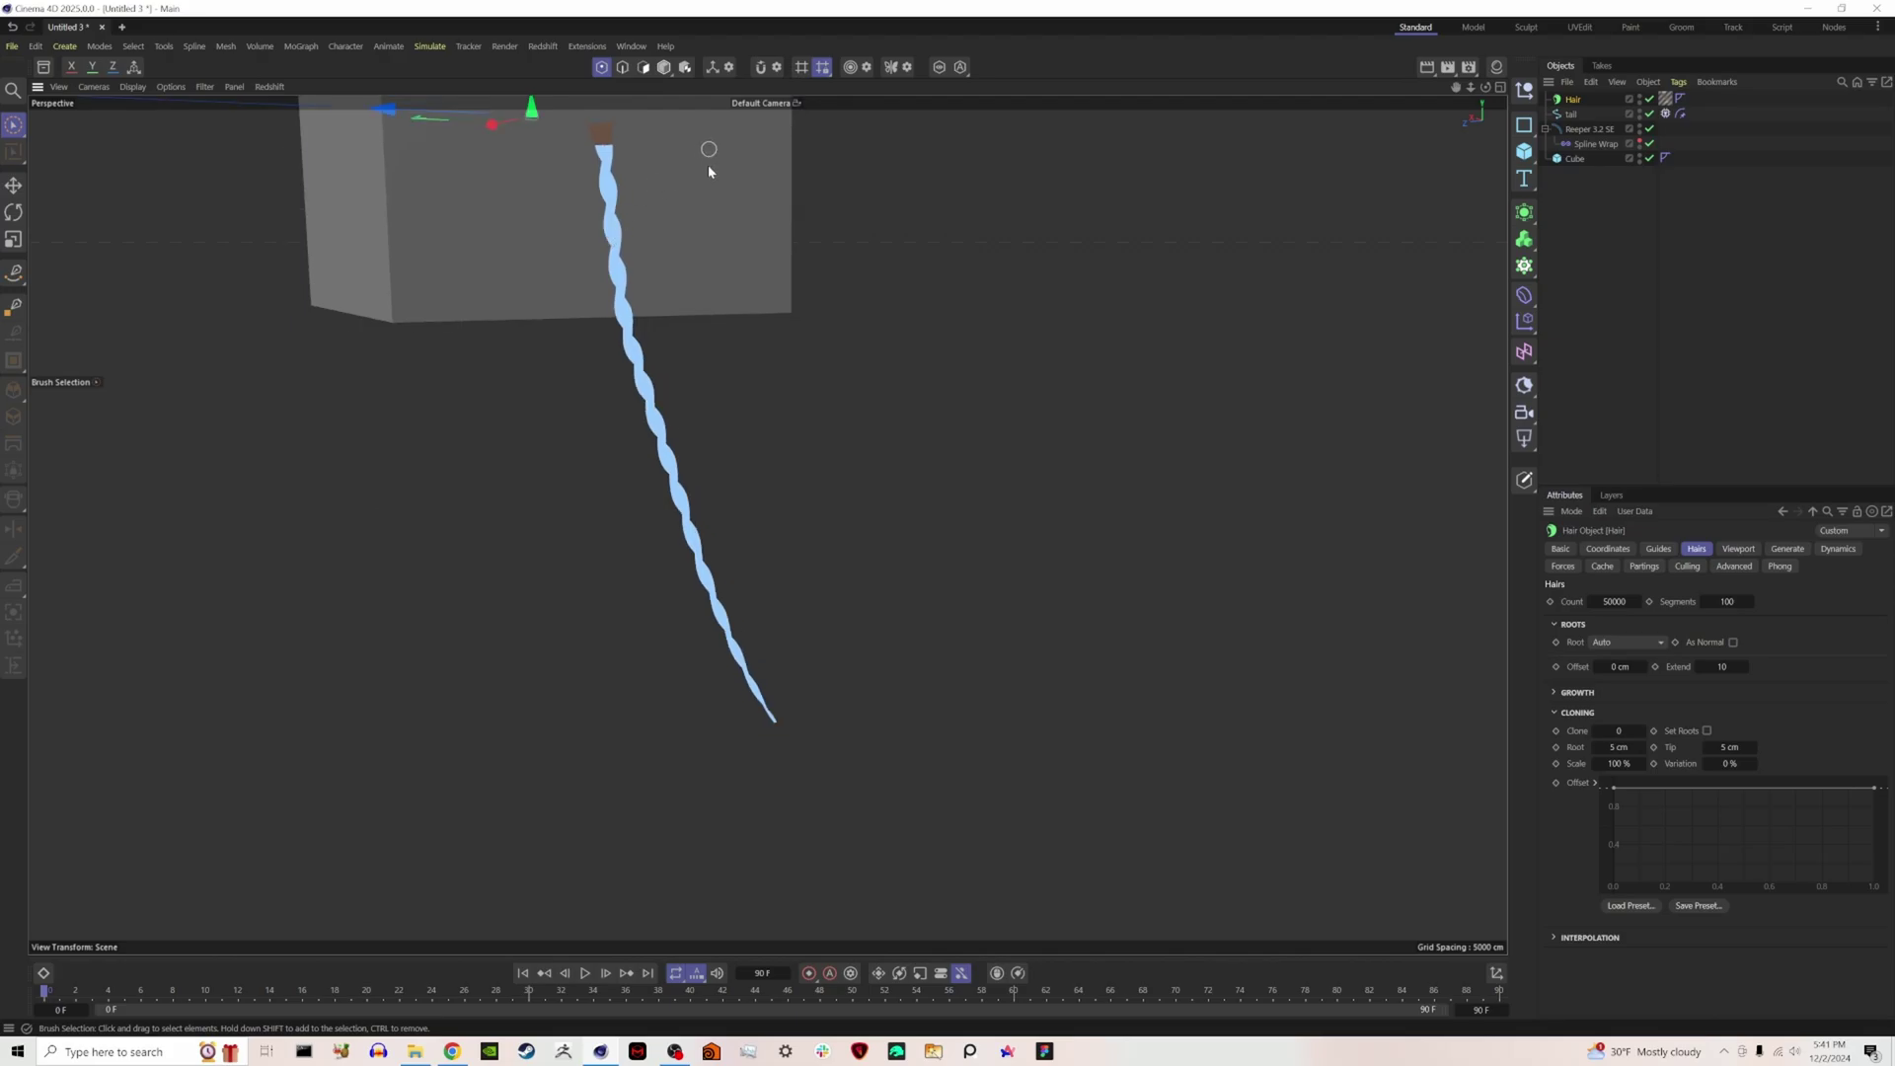
alt+middle_drag(712, 168, 699, 263)
alt+drag(699, 270, 682, 299)
alt+middle_drag(679, 300, 797, 259)
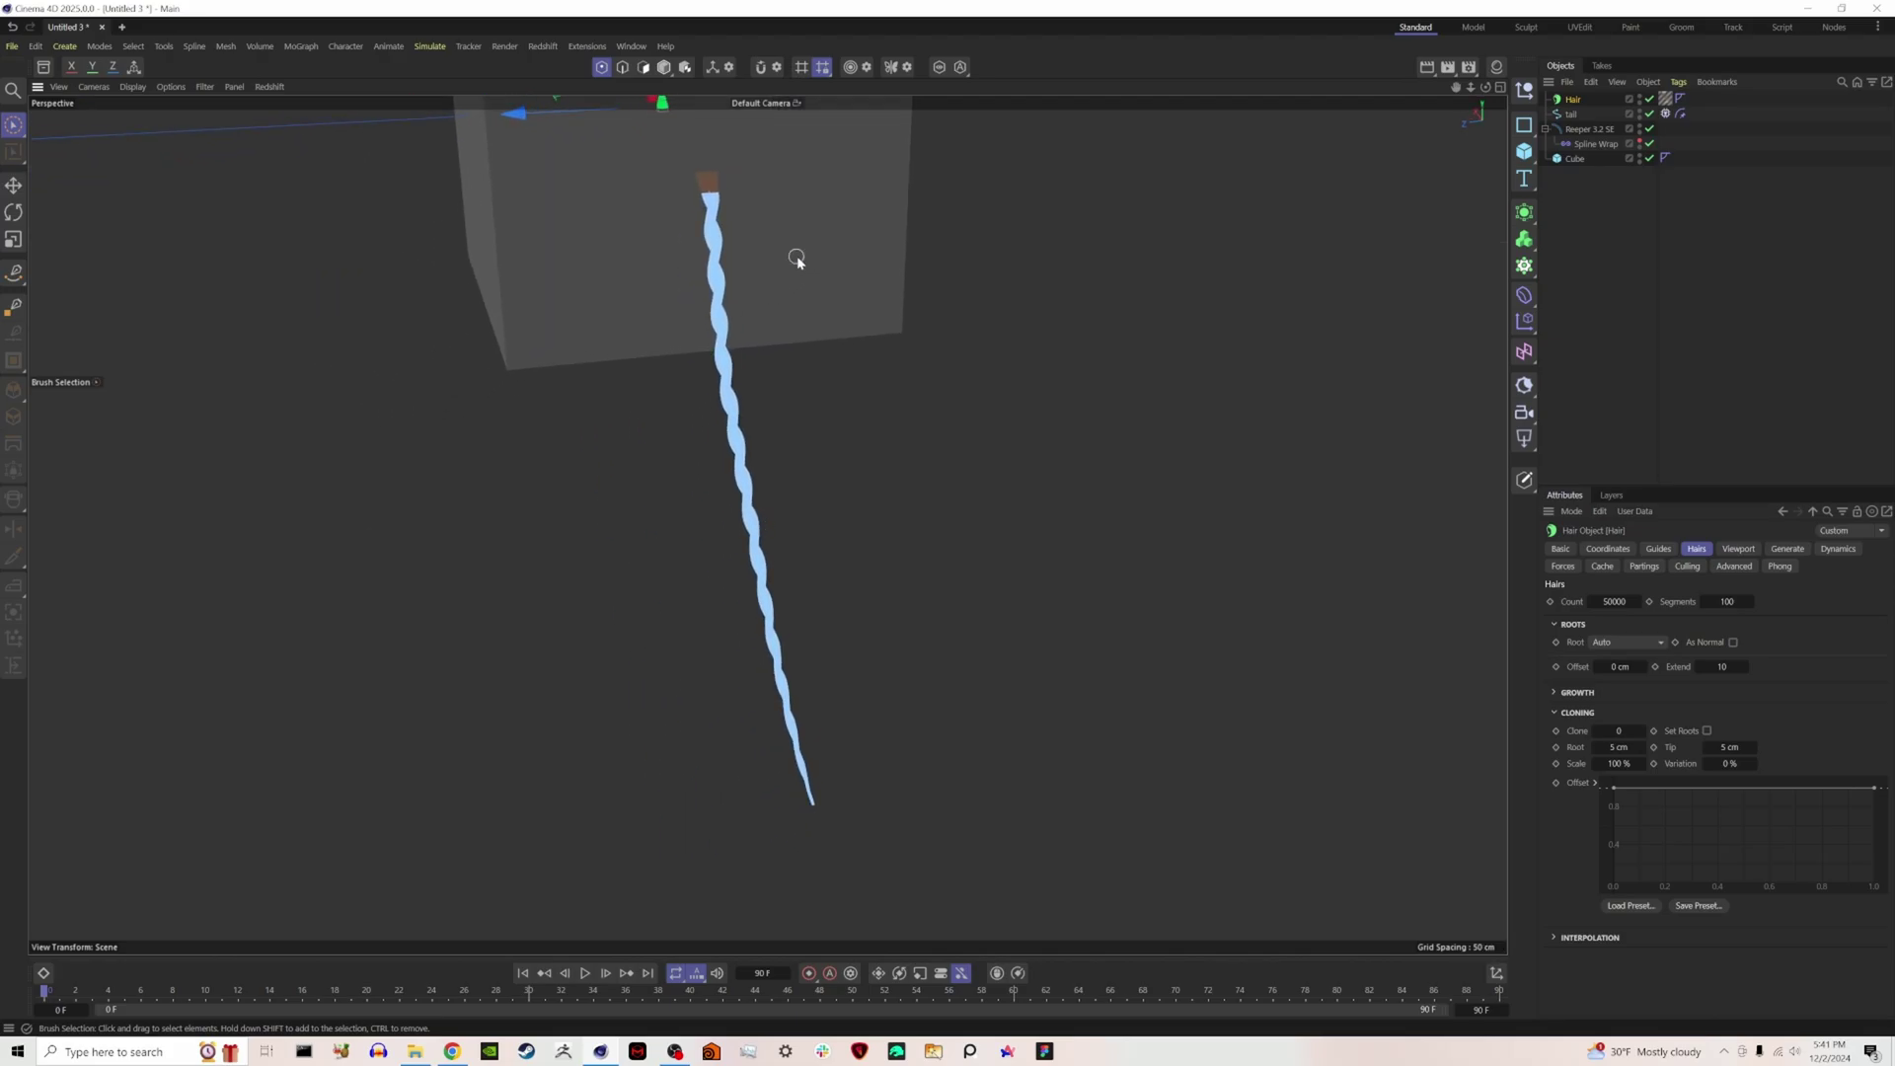
Set the Spline Wrap's axis to -X and re-root the Hair object's guides to the flipped braid.
click(1599, 144)
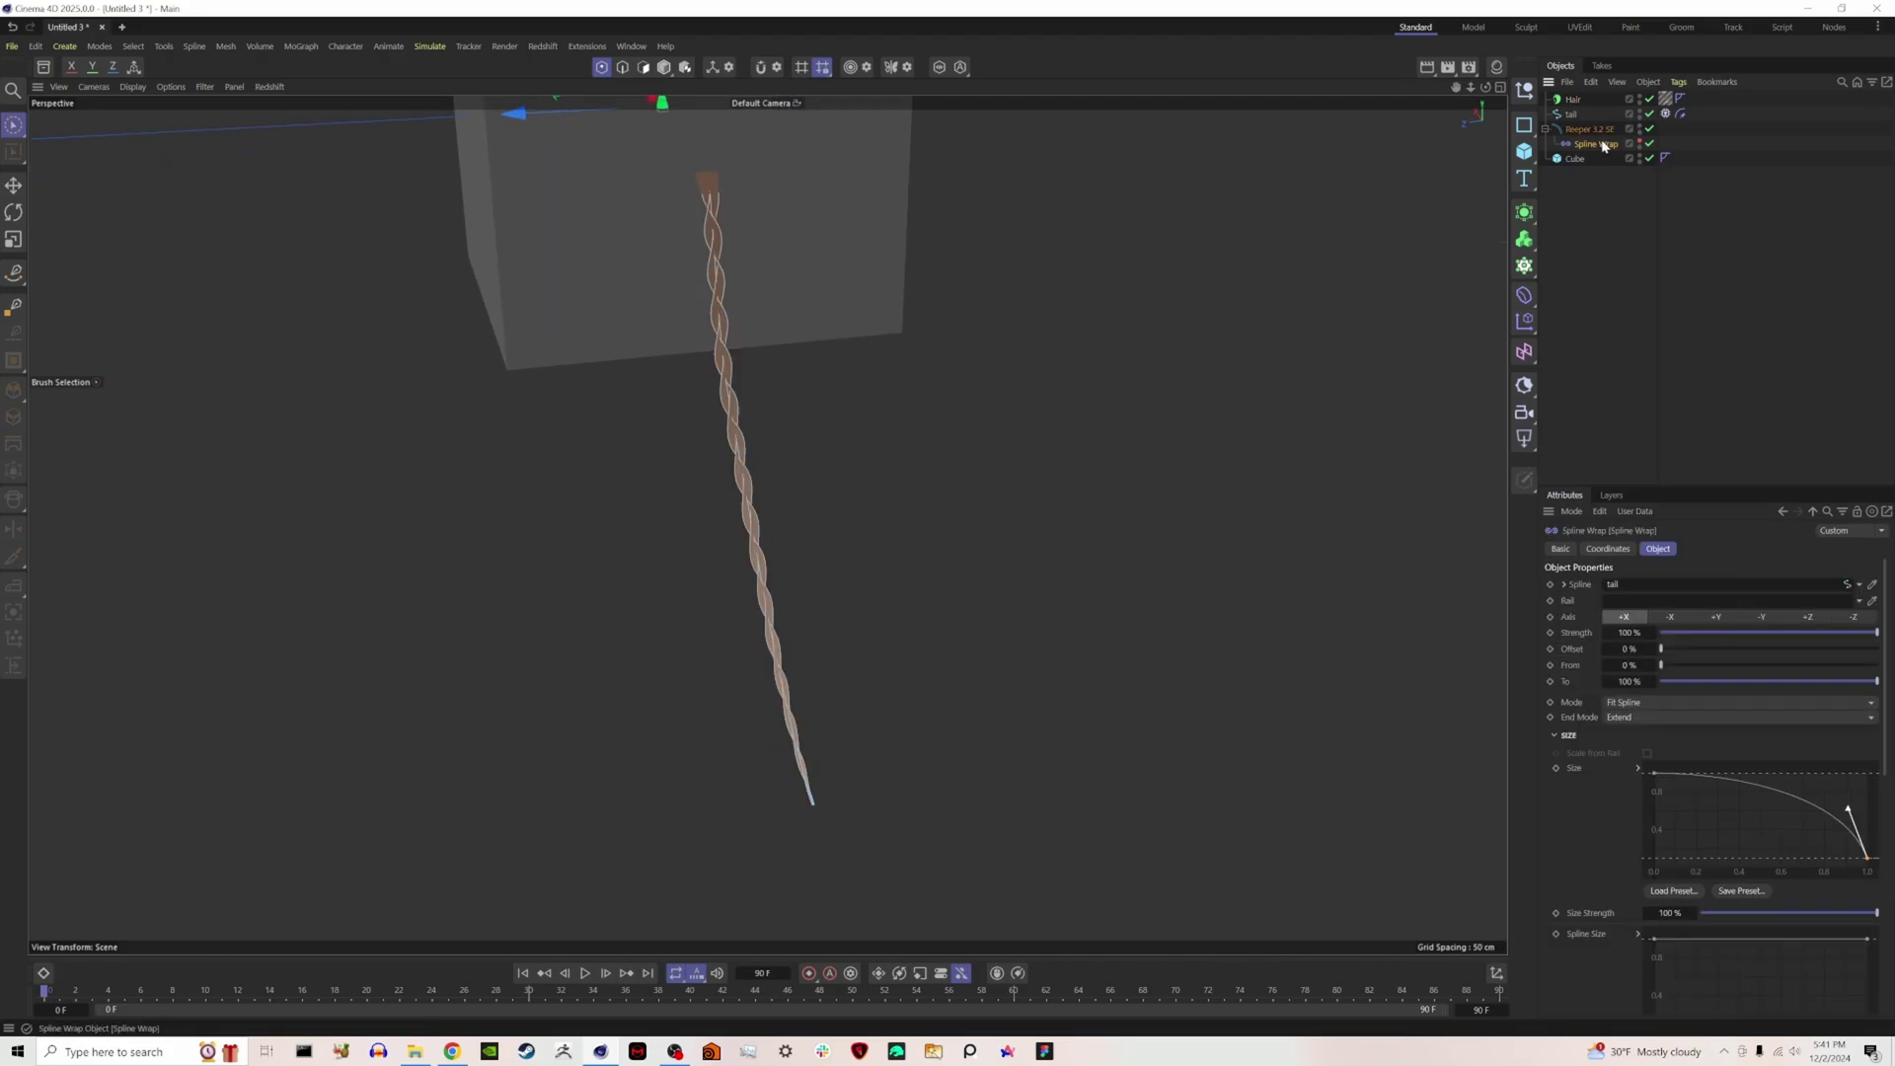
click(1668, 618)
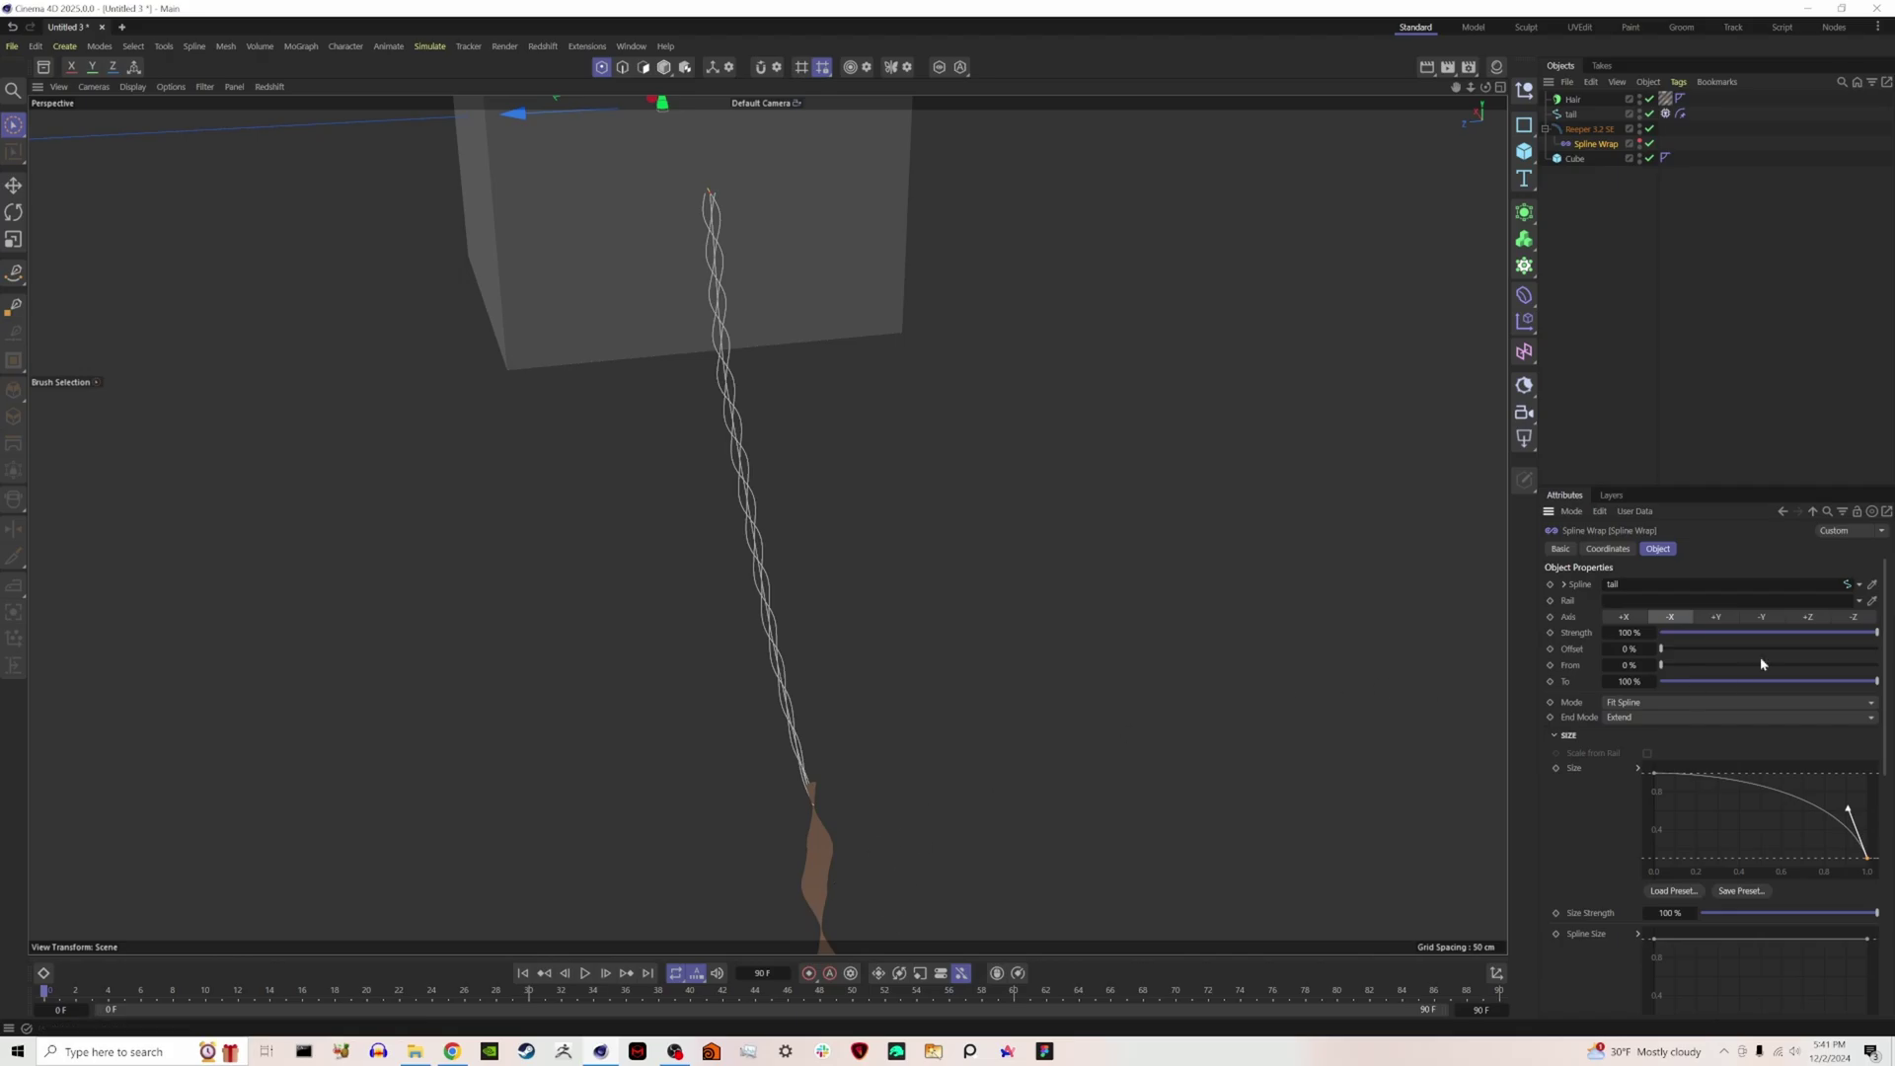
click(1573, 100)
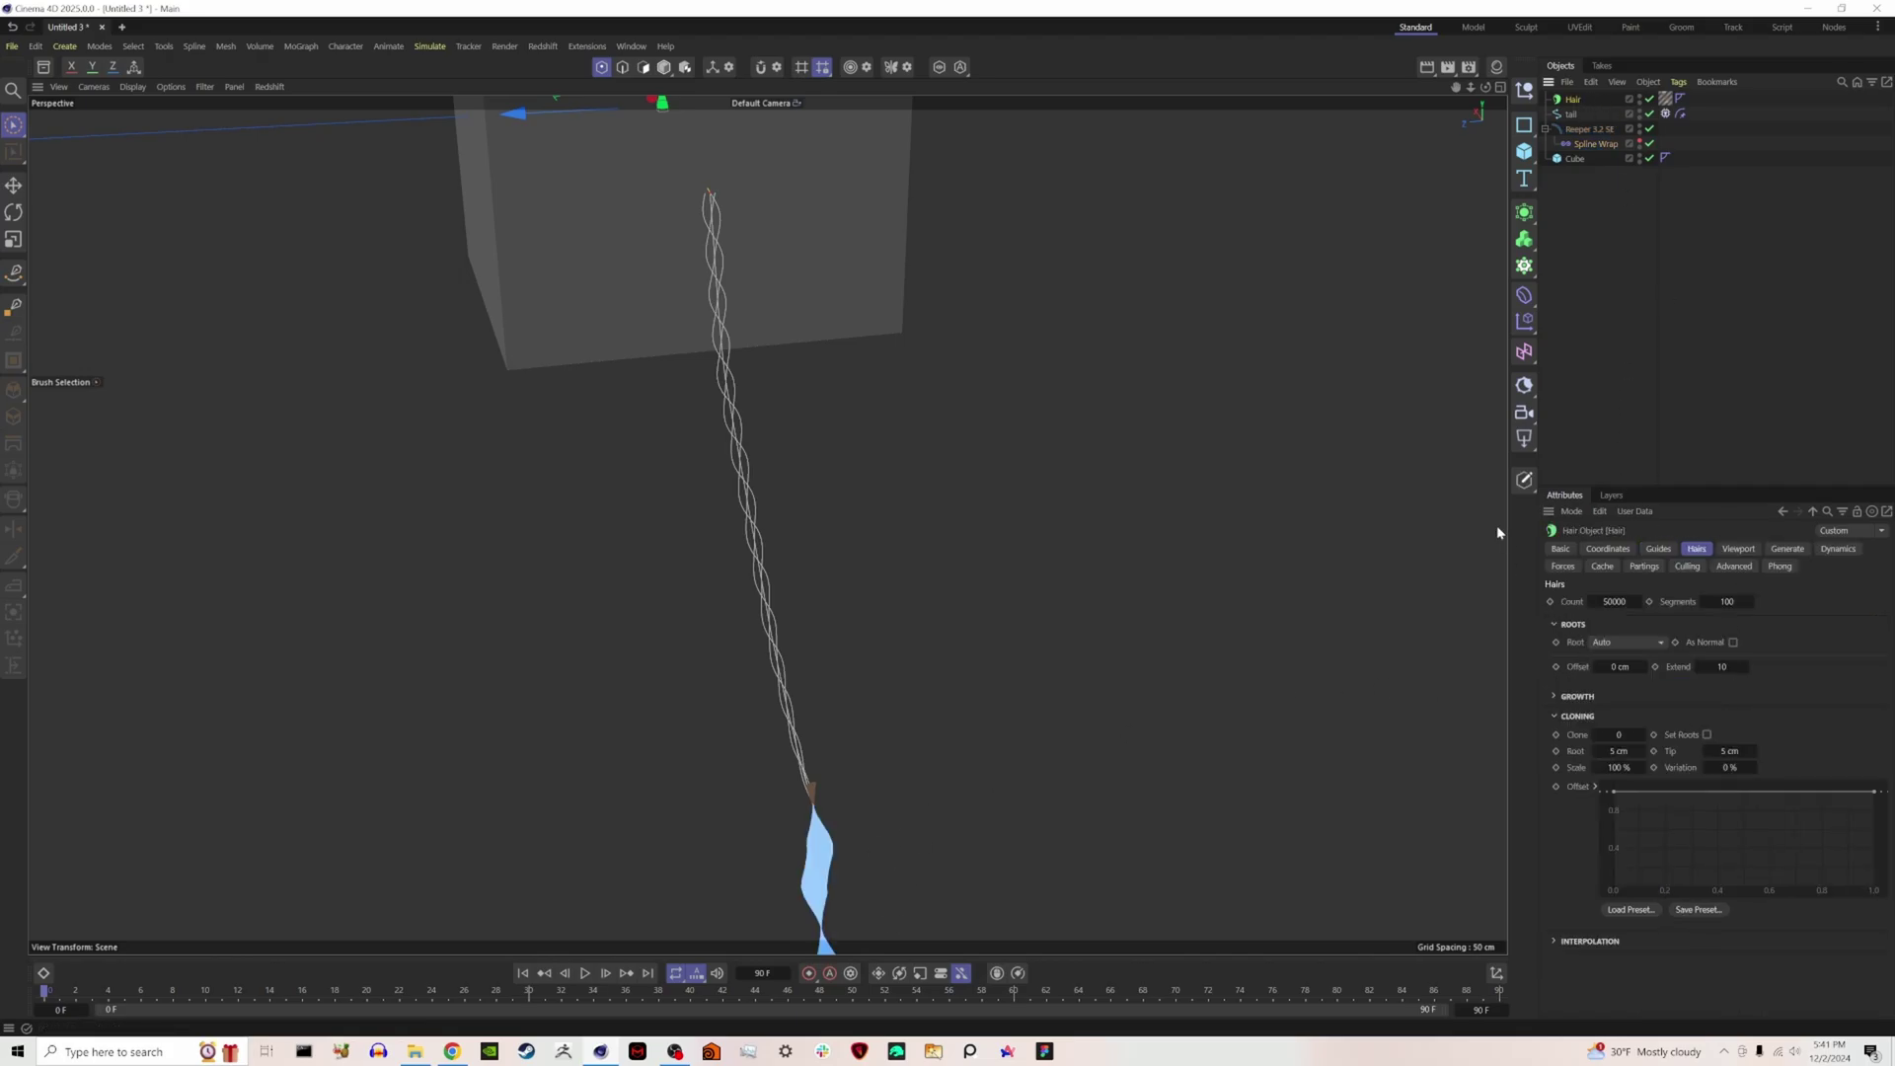
click(1672, 550)
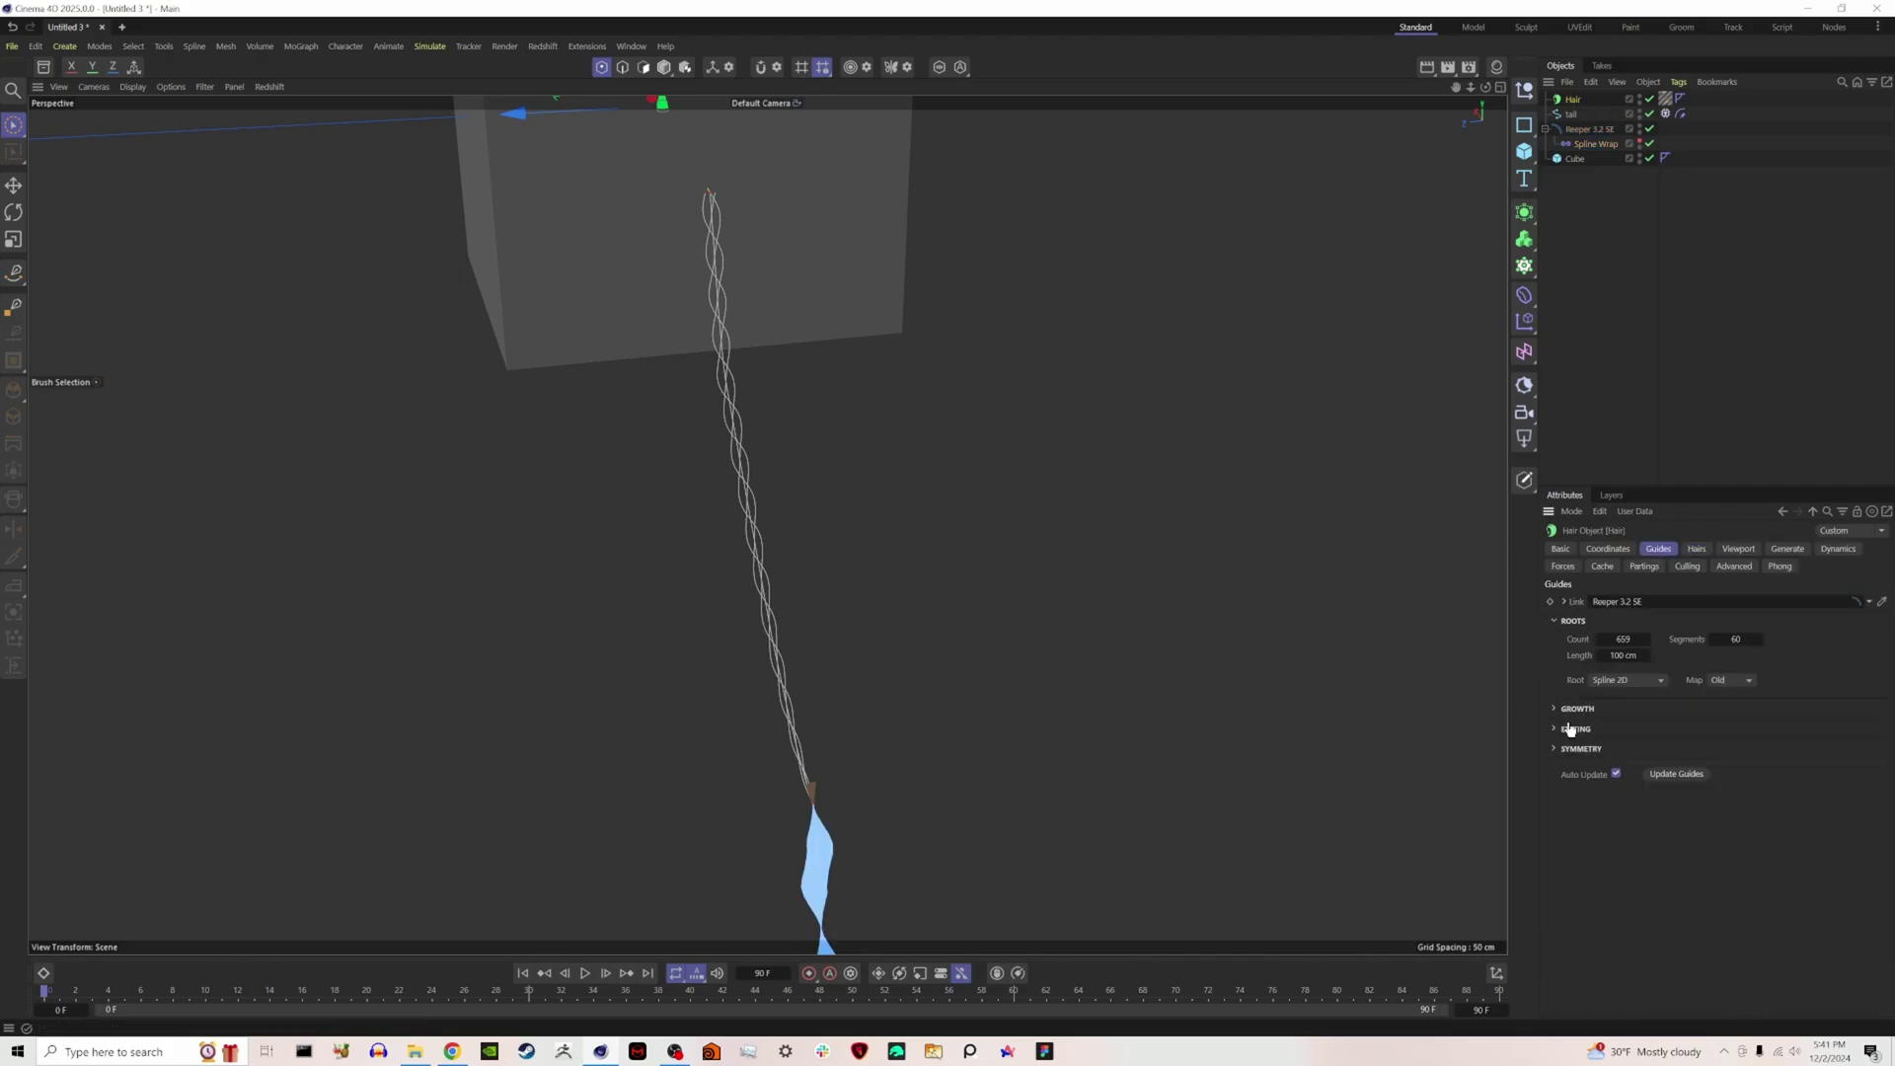
click(1571, 730)
click(1584, 792)
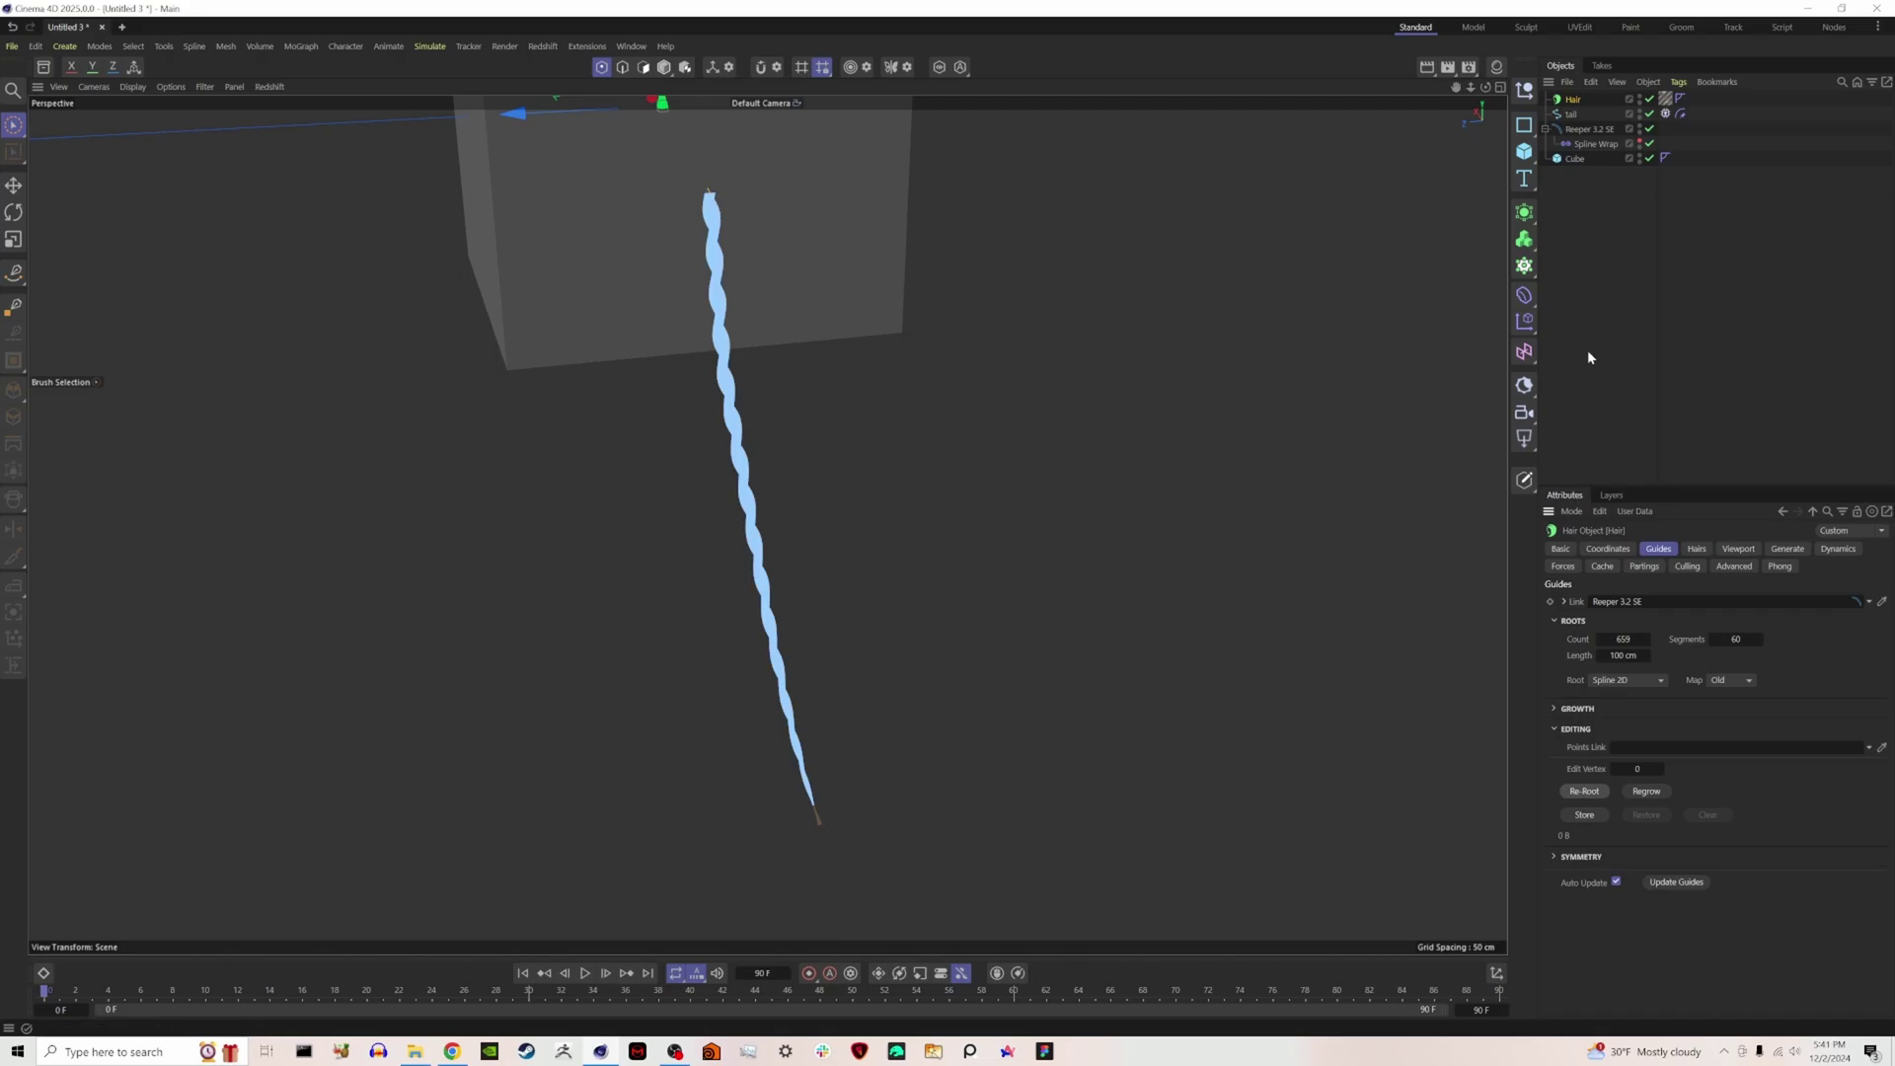
scroll(817, 821, up, 5)
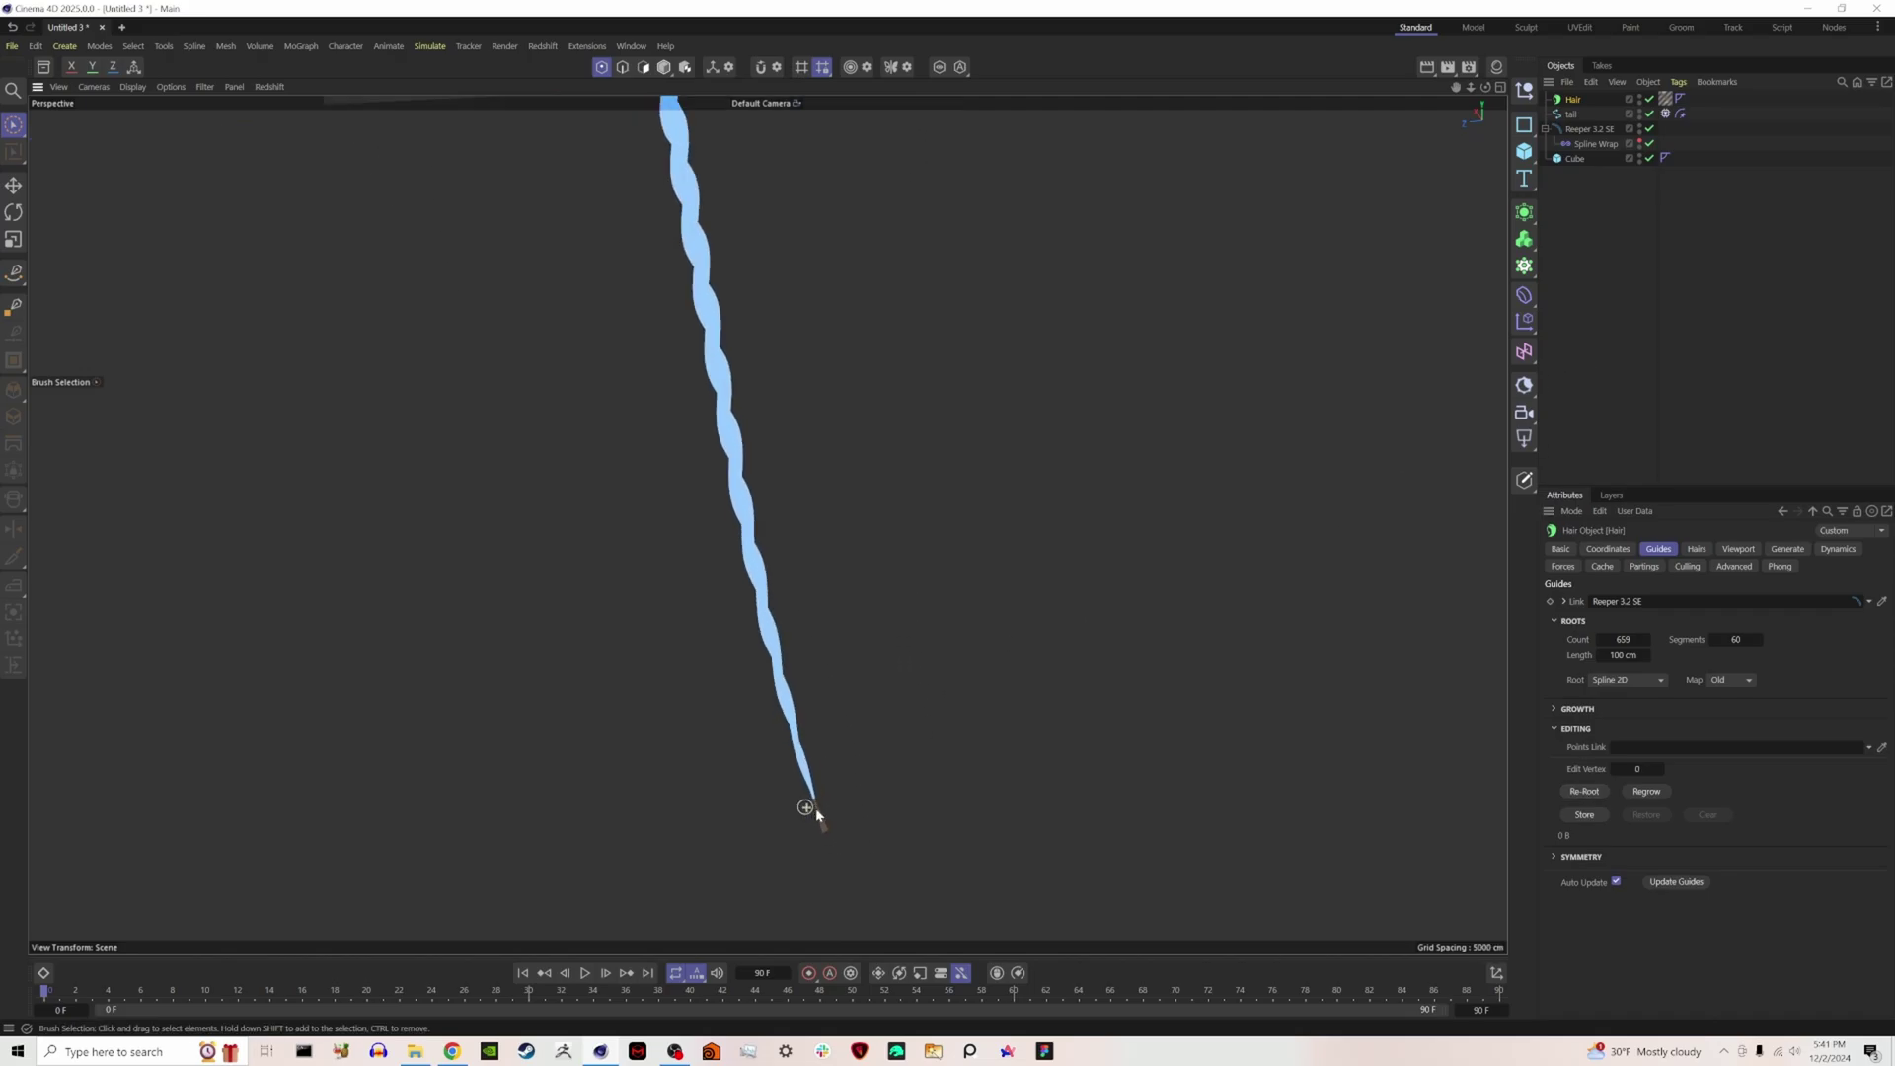
scroll(819, 824, down, 3)
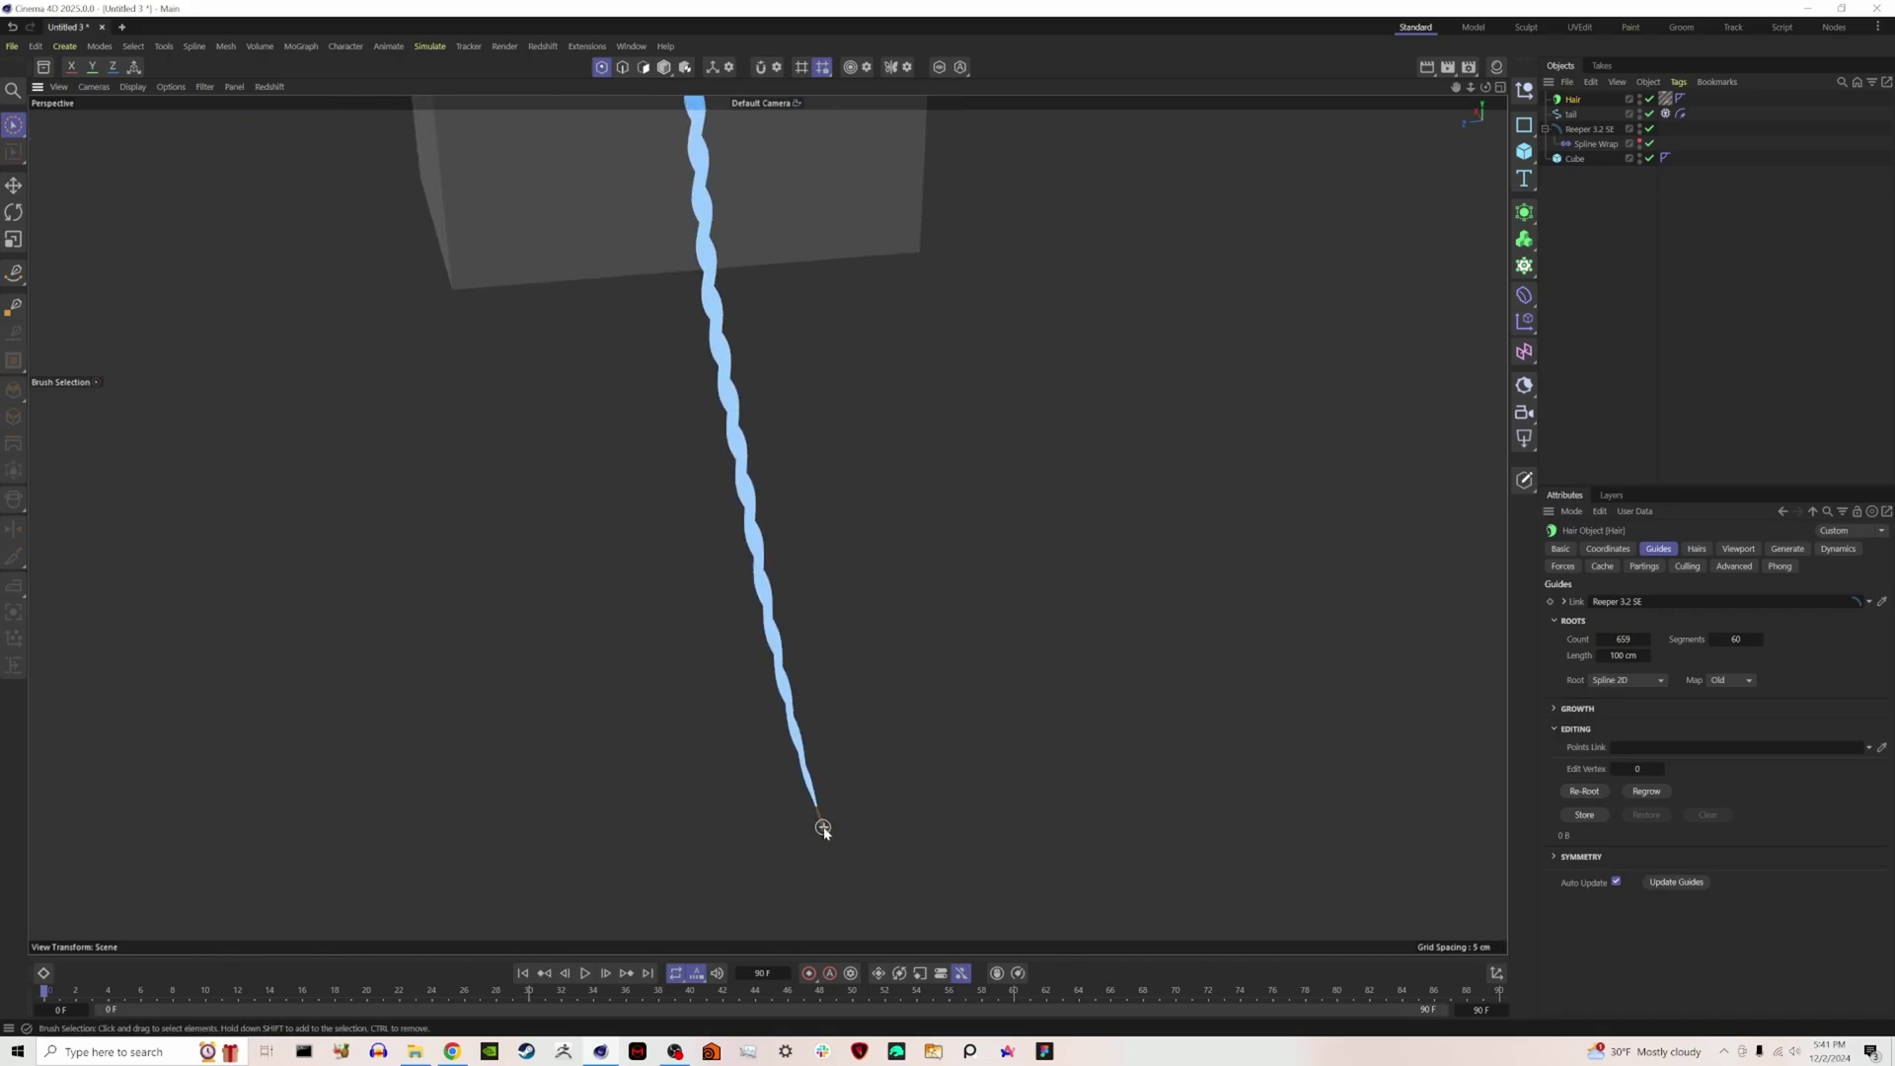
scroll(823, 827, down, 4)
click(1622, 338)
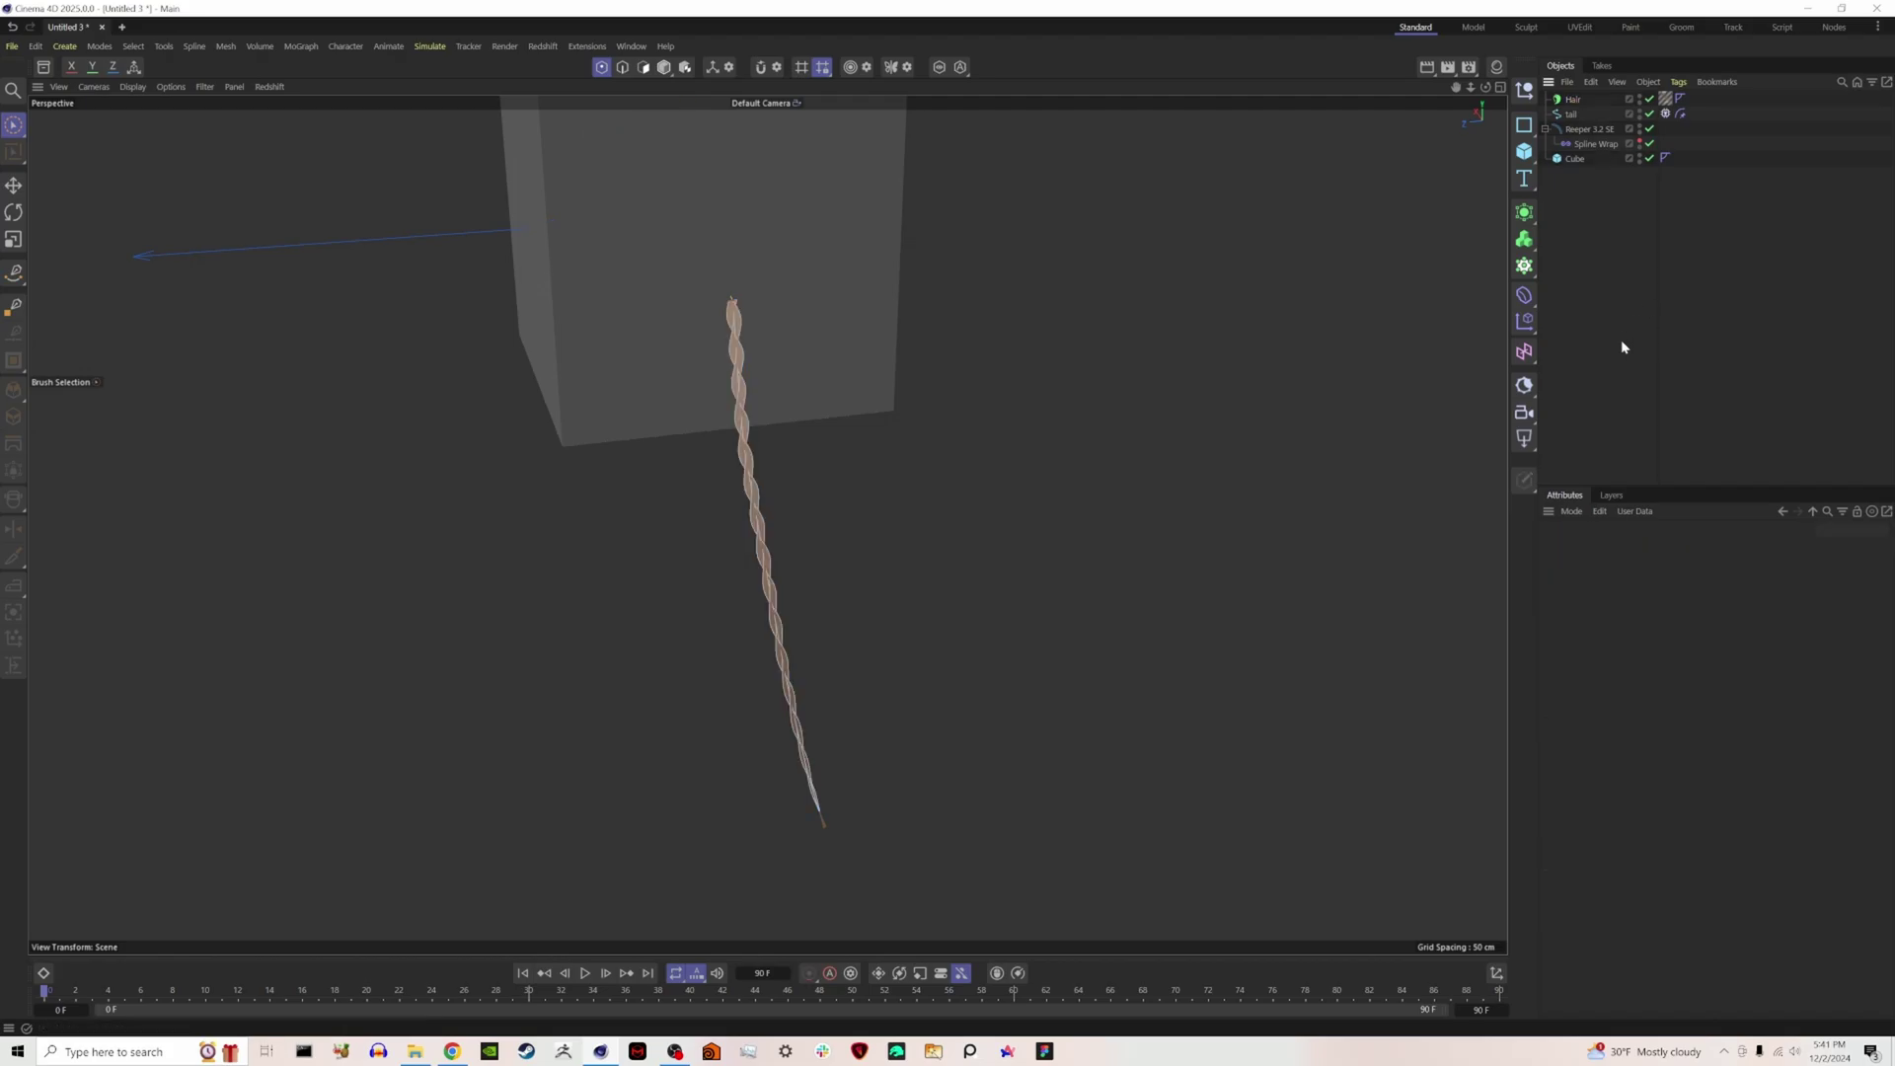
Reshape the Spline Wrap's Size curve so the braid pinches in just before its end and flares out at the tip.
scroll(839, 790, up, 5)
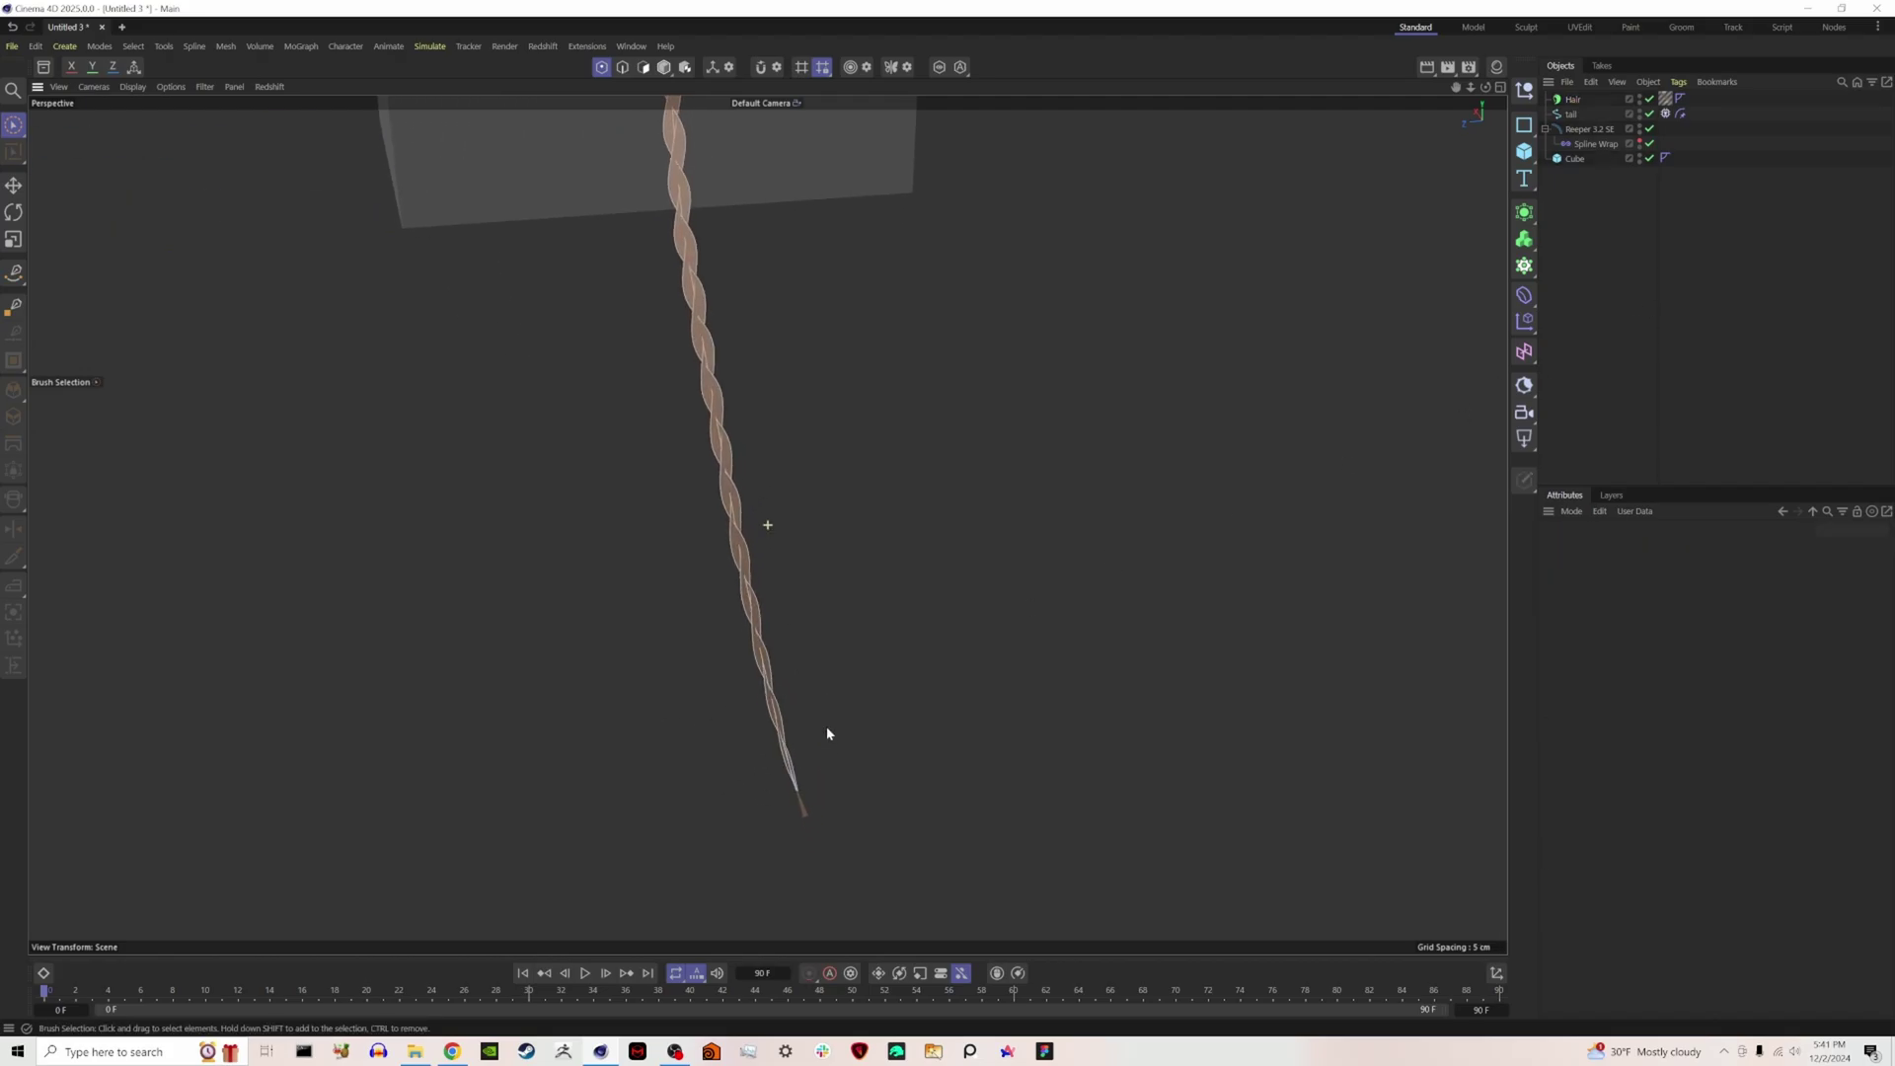
click(1583, 144)
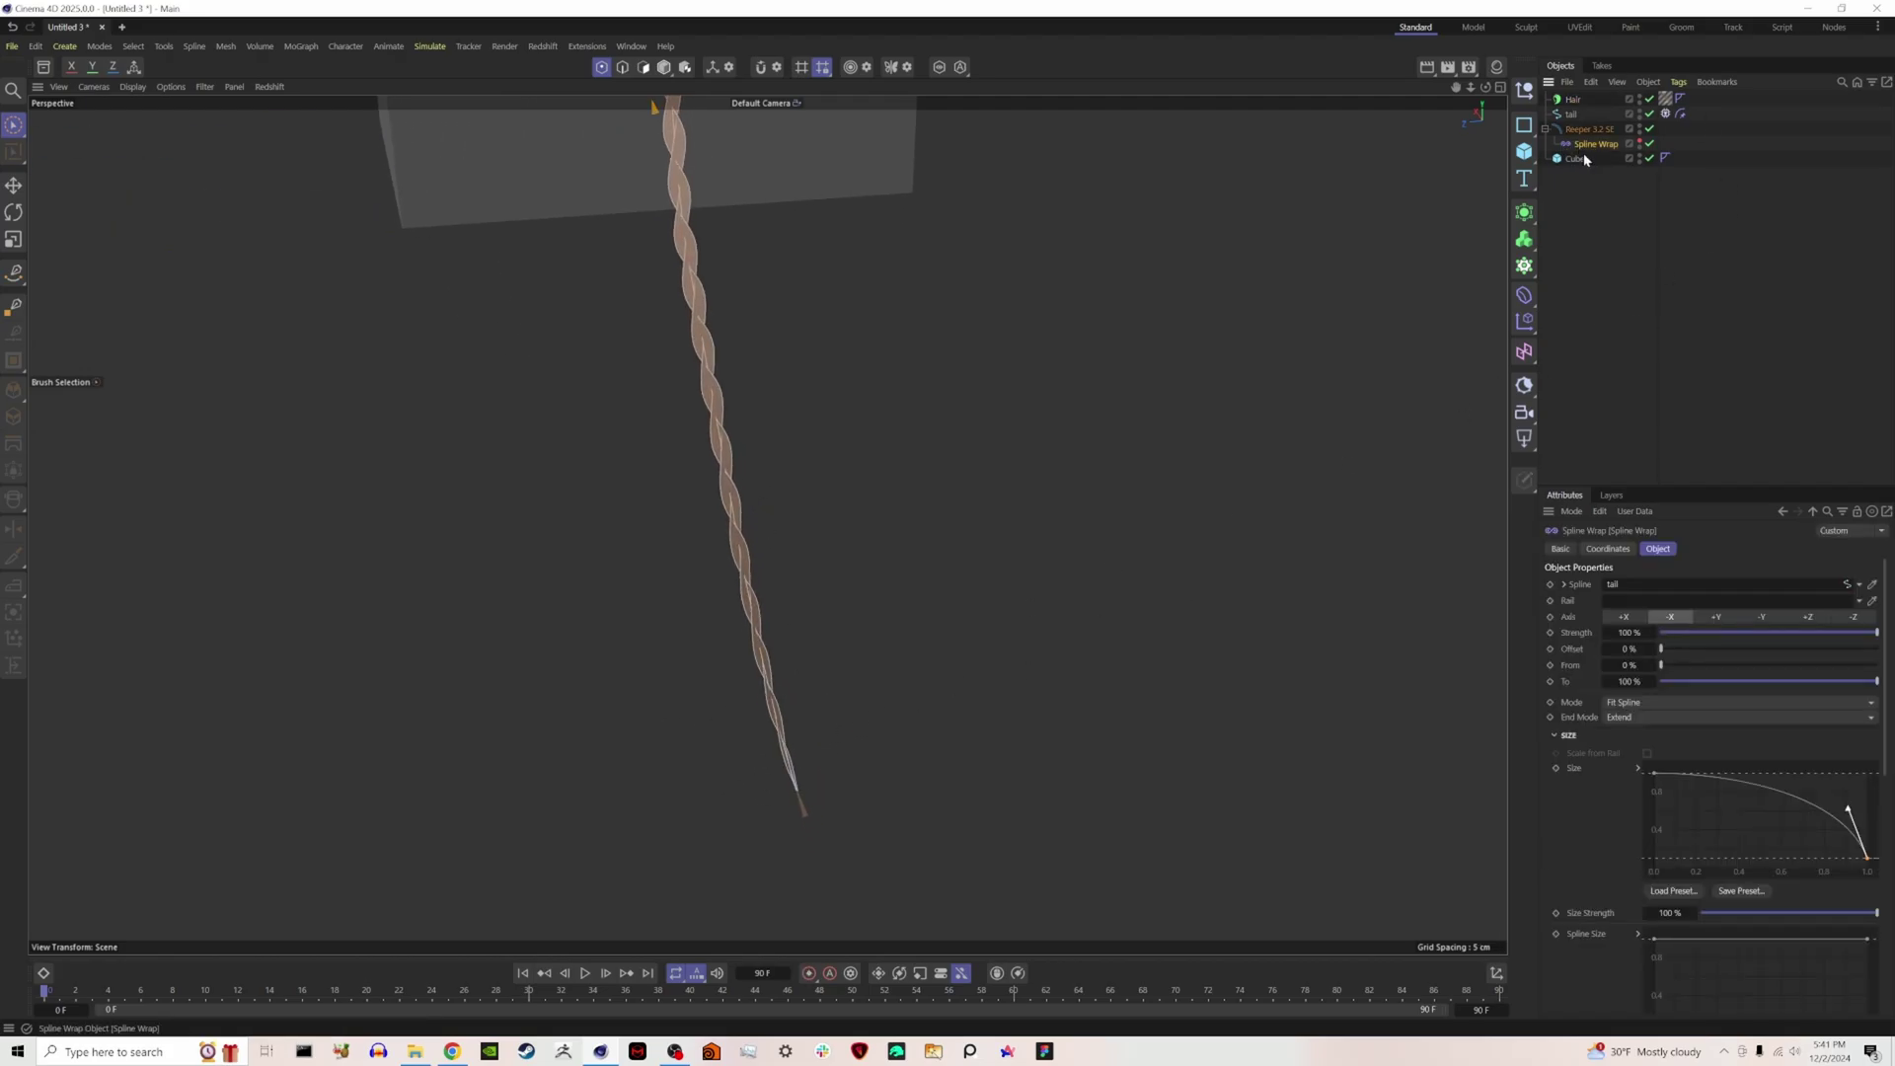
drag(1868, 861, 1825, 869)
ctrl+click(1811, 802)
drag(1812, 805, 1866, 815)
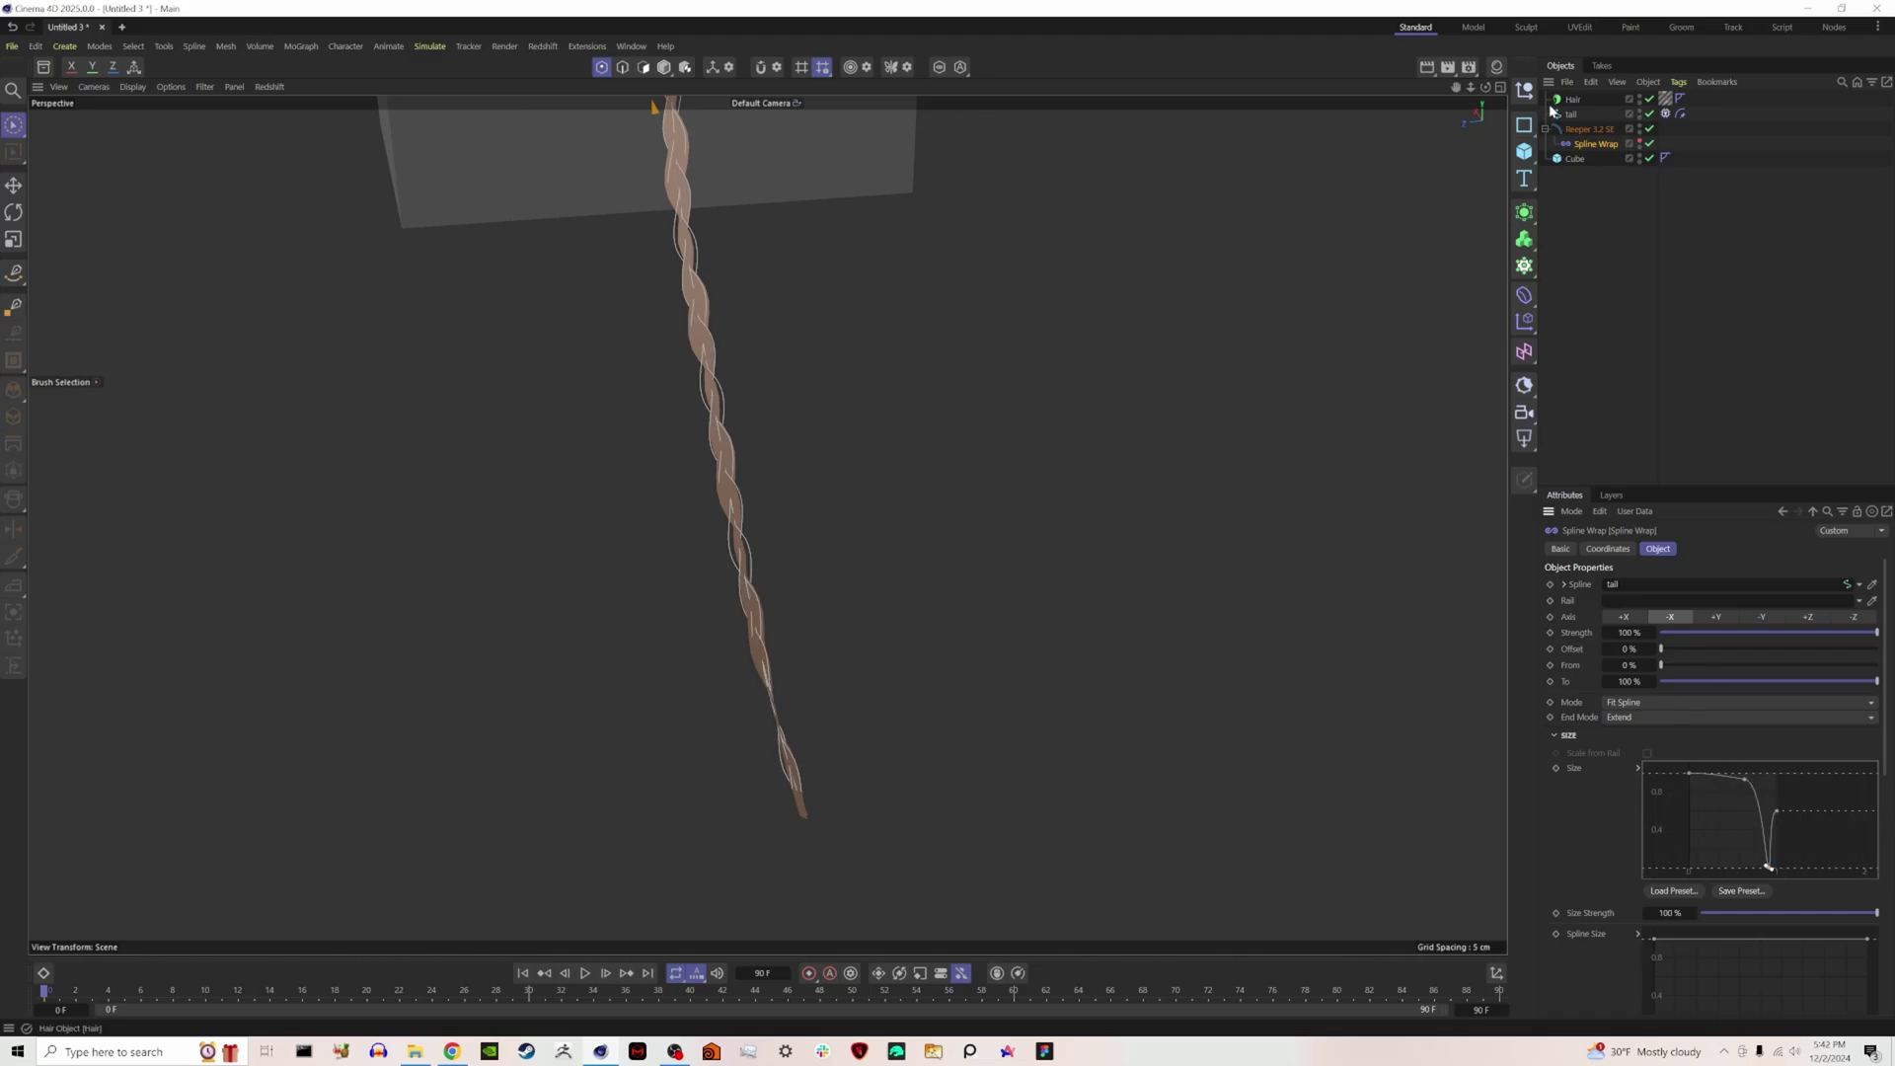
Re-root the hair guides to the reshaped braid and set their Segments to 80.
click(1571, 100)
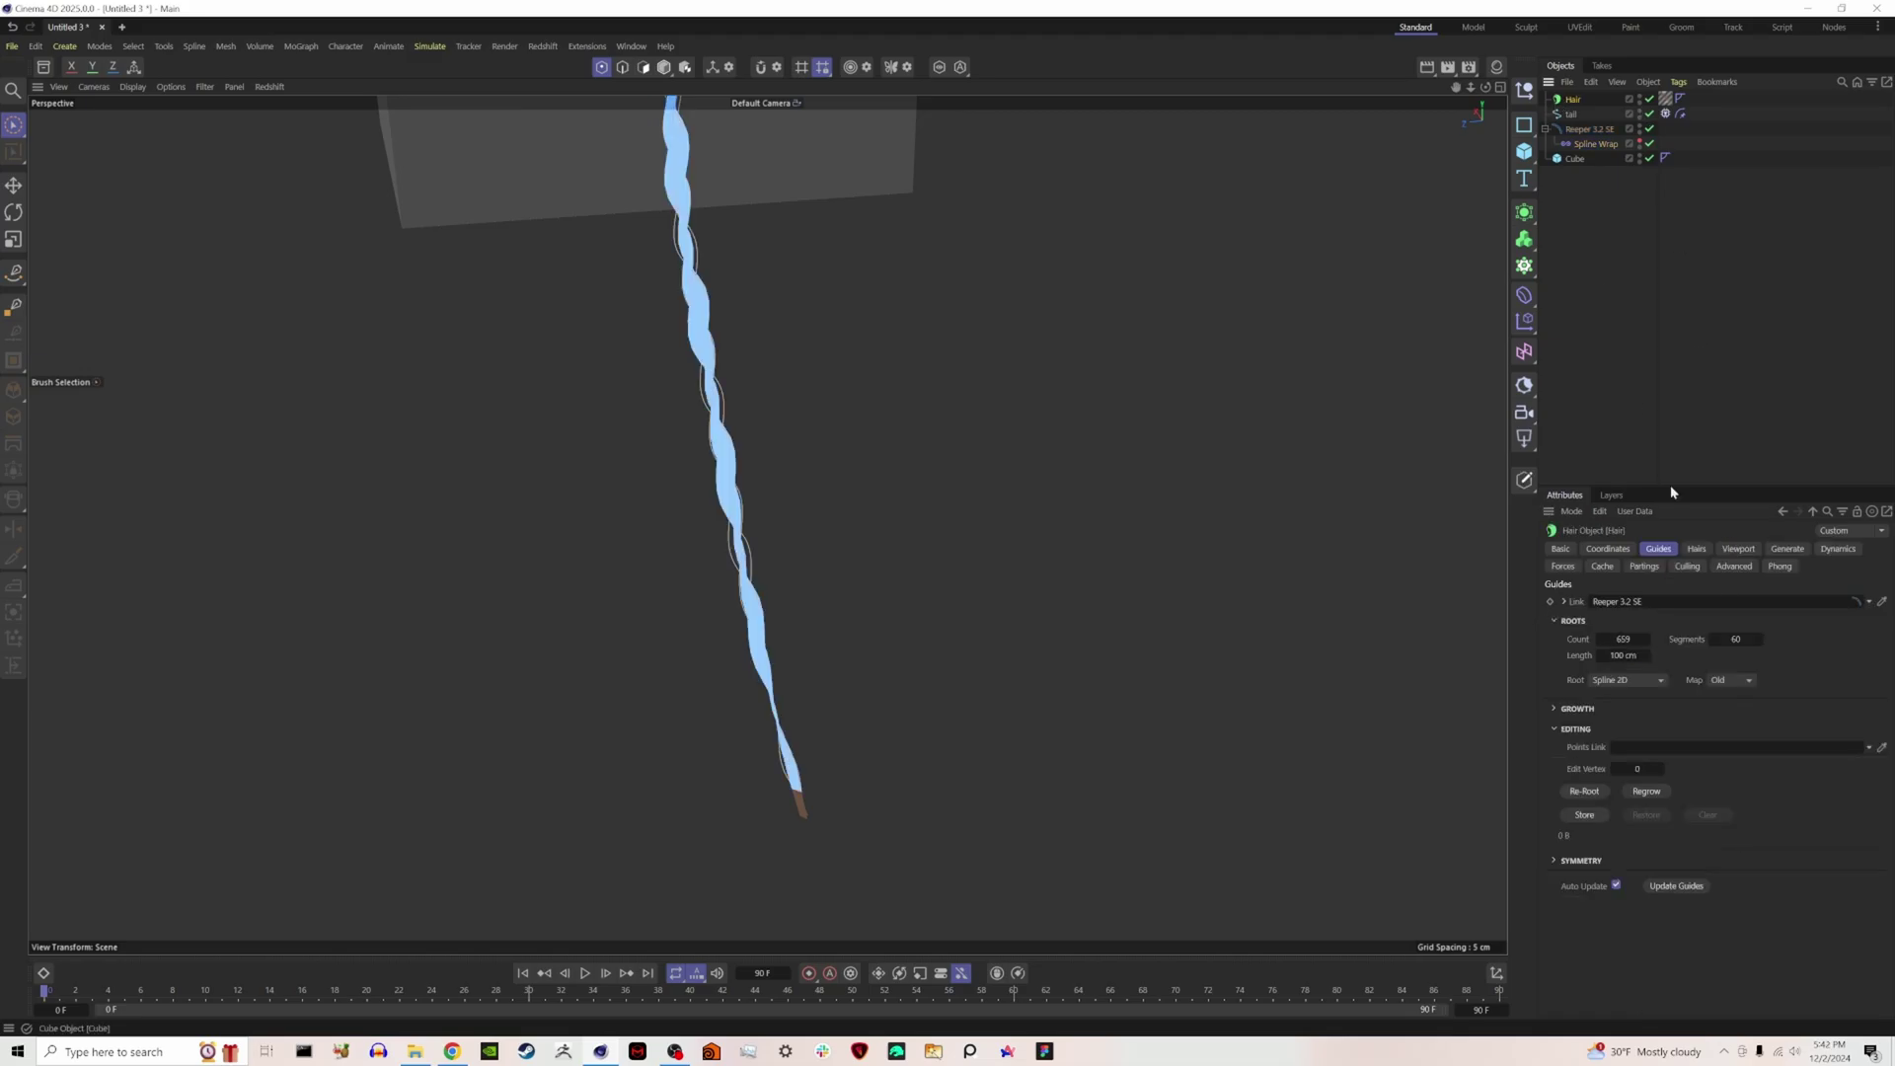
click(1586, 791)
click(1672, 317)
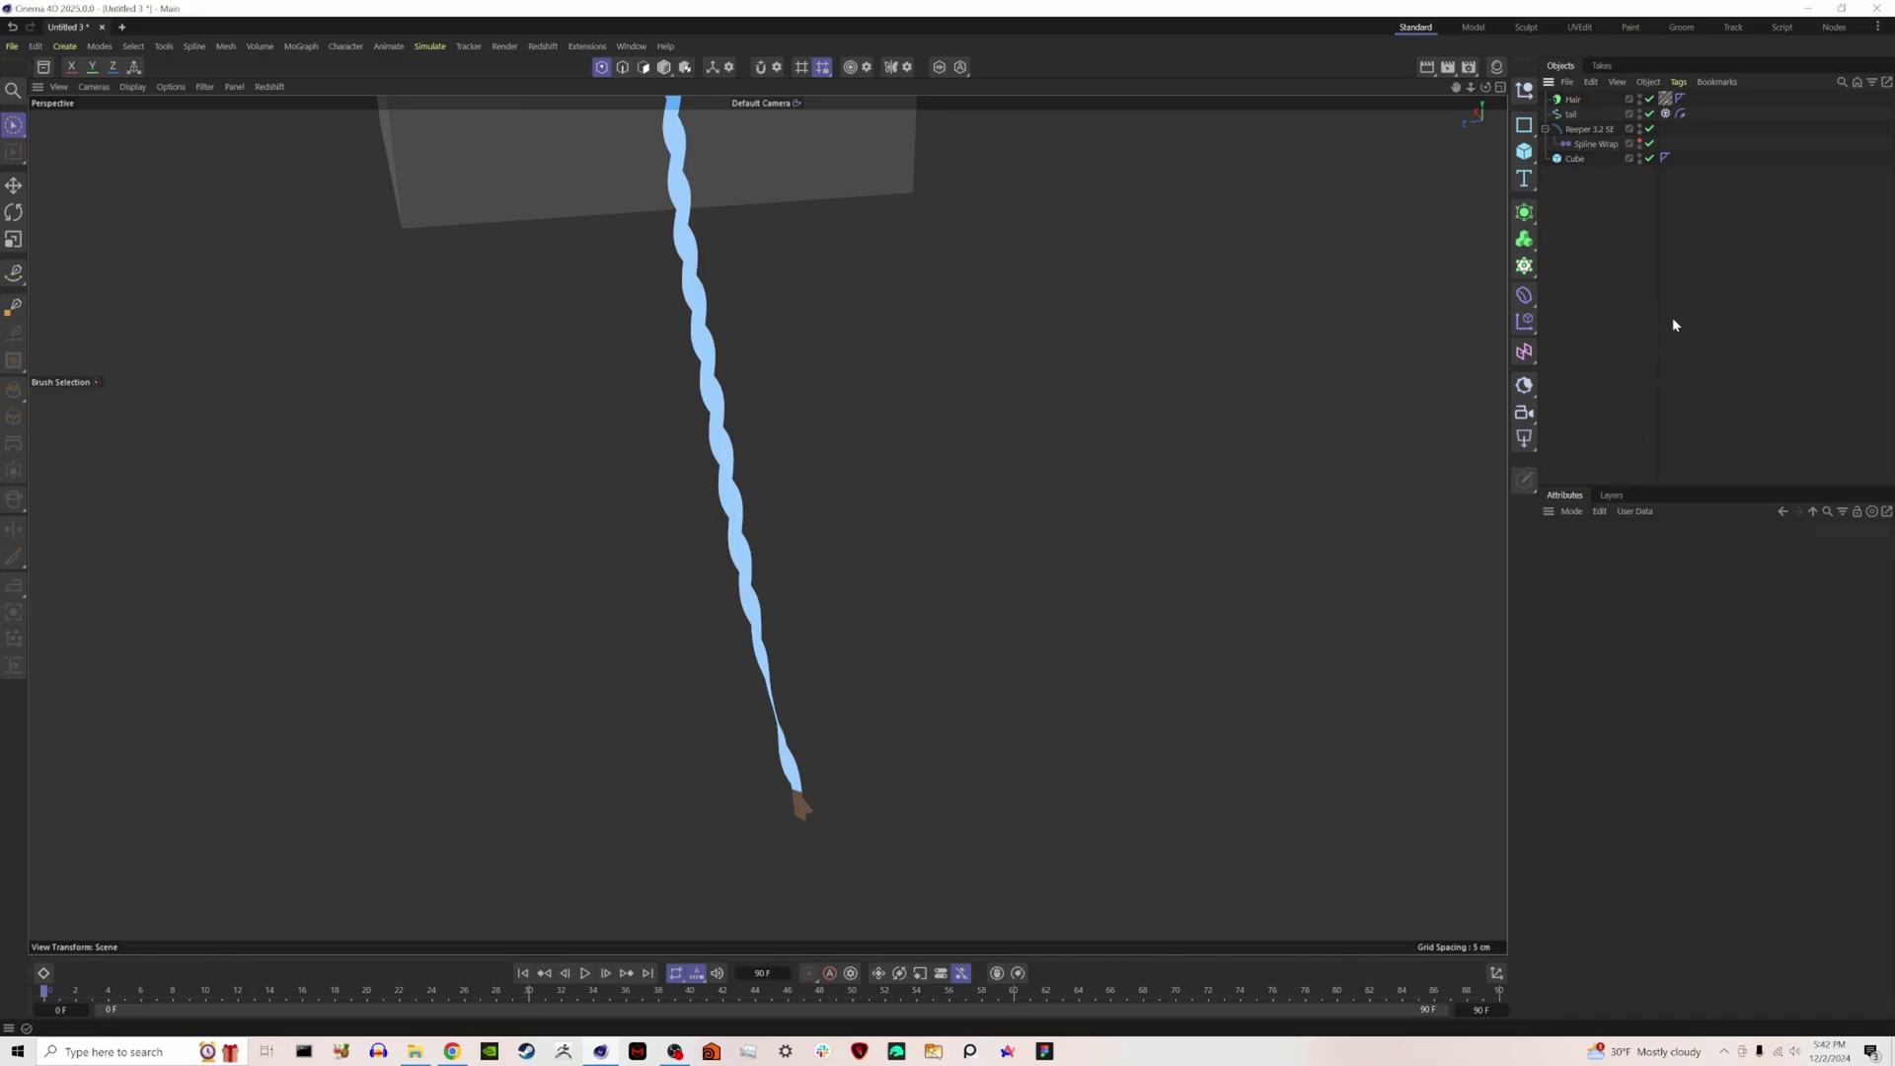
scroll(762, 742, down, 2)
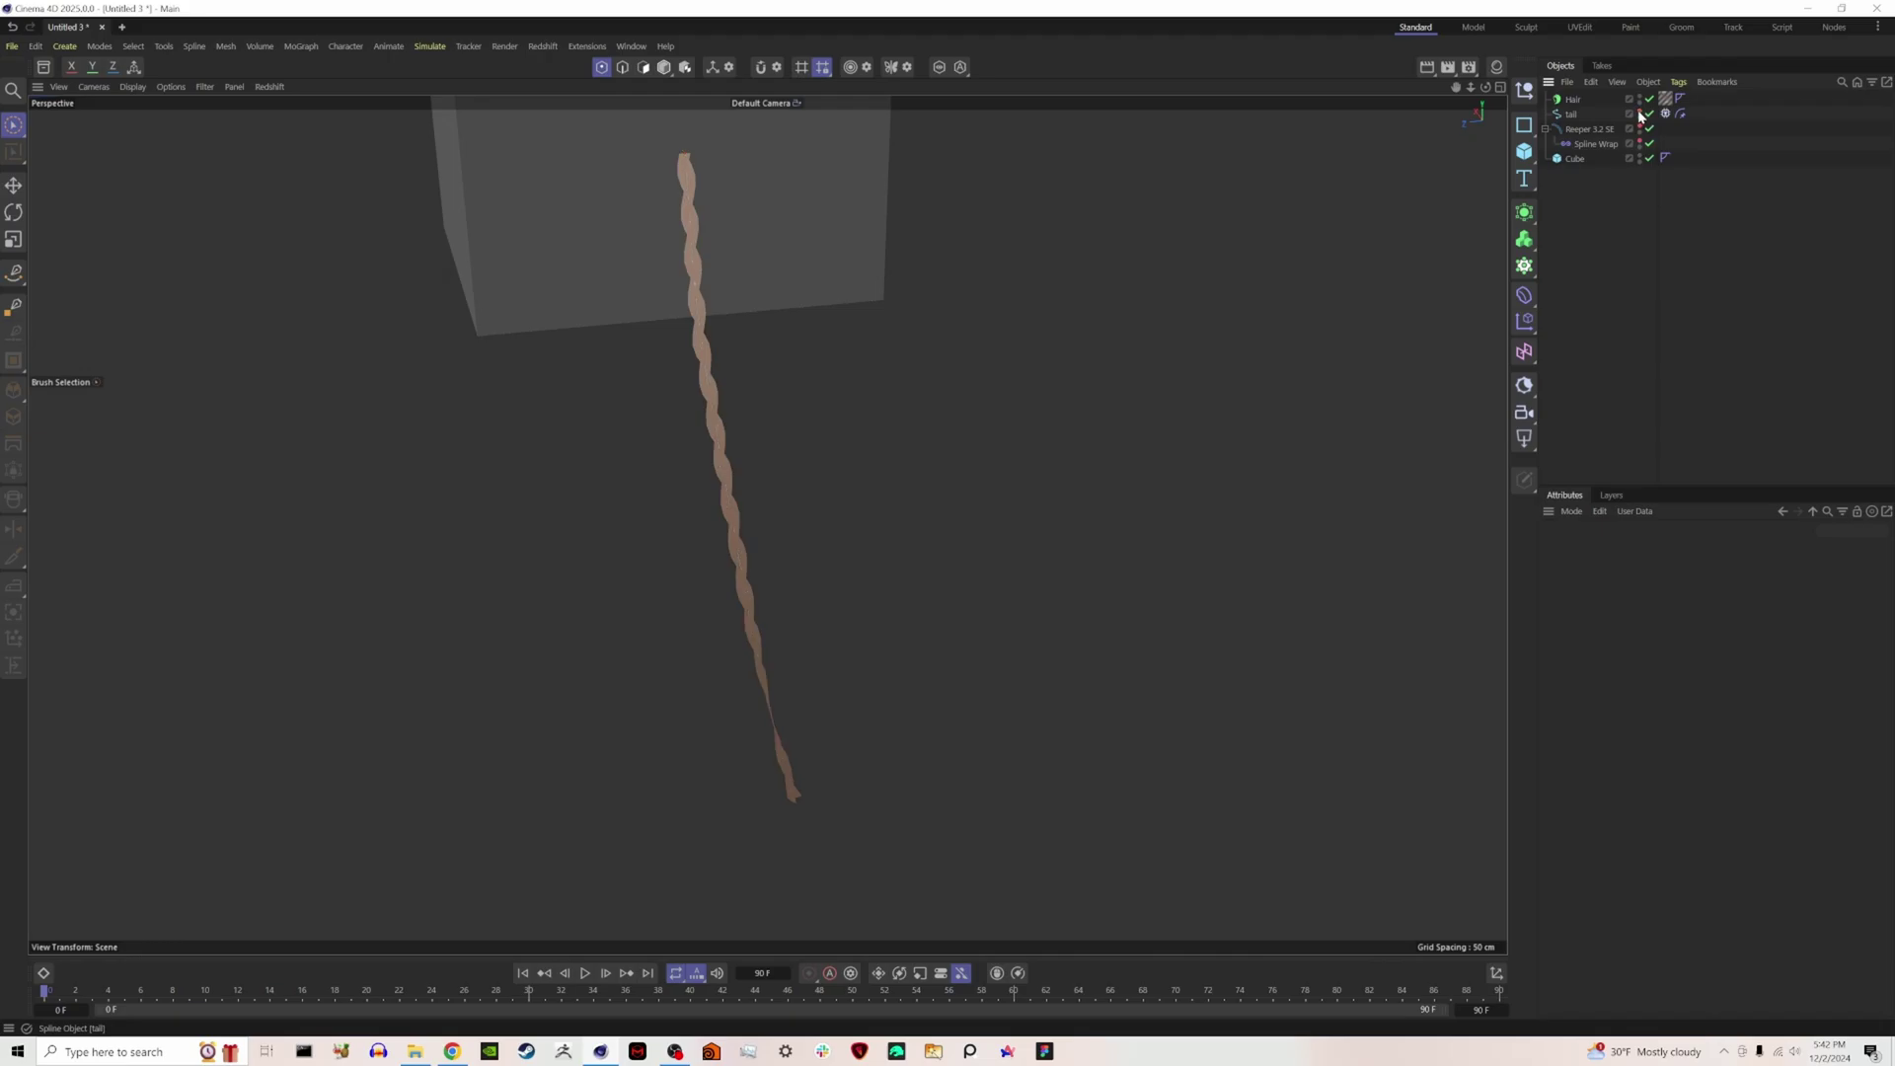
click(1577, 103)
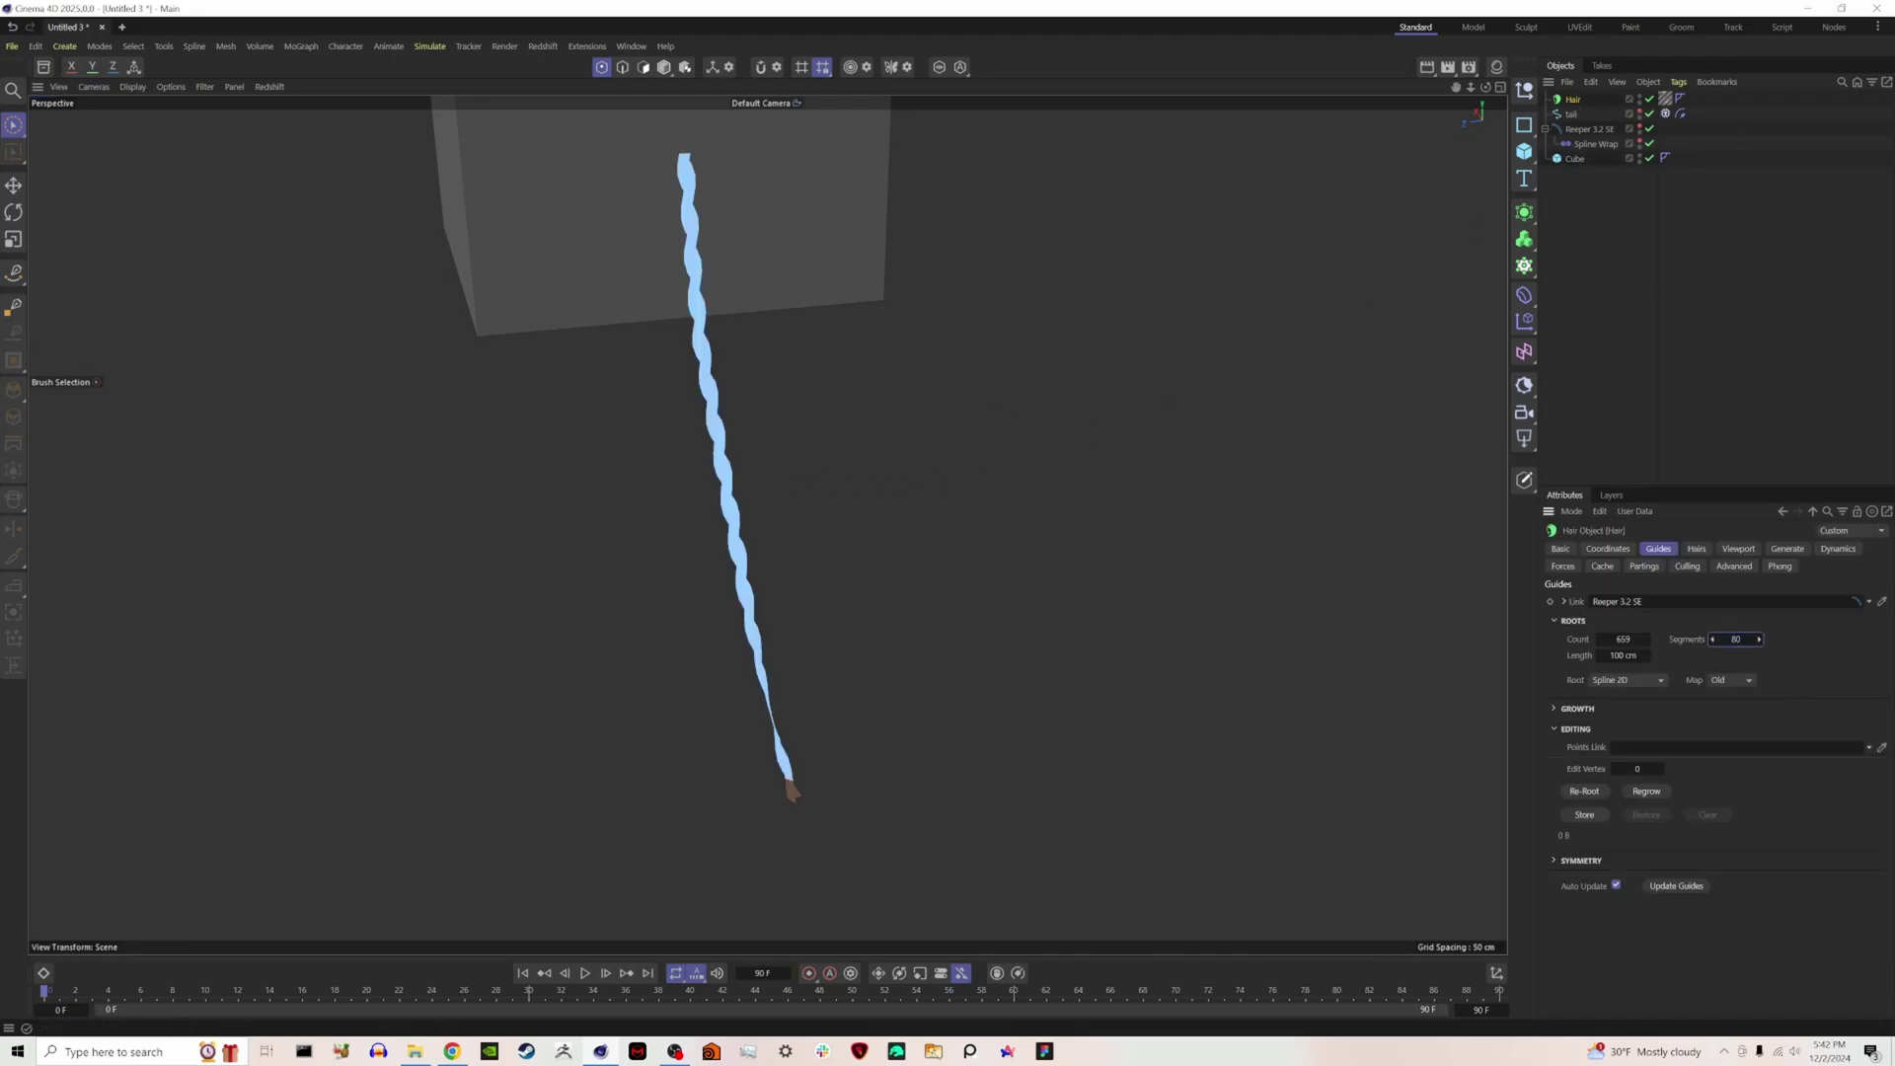
Set the Reeper 3.2 SE strand Distance to 10 cm and re-root the hair guides to the thicker braid.
click(1589, 128)
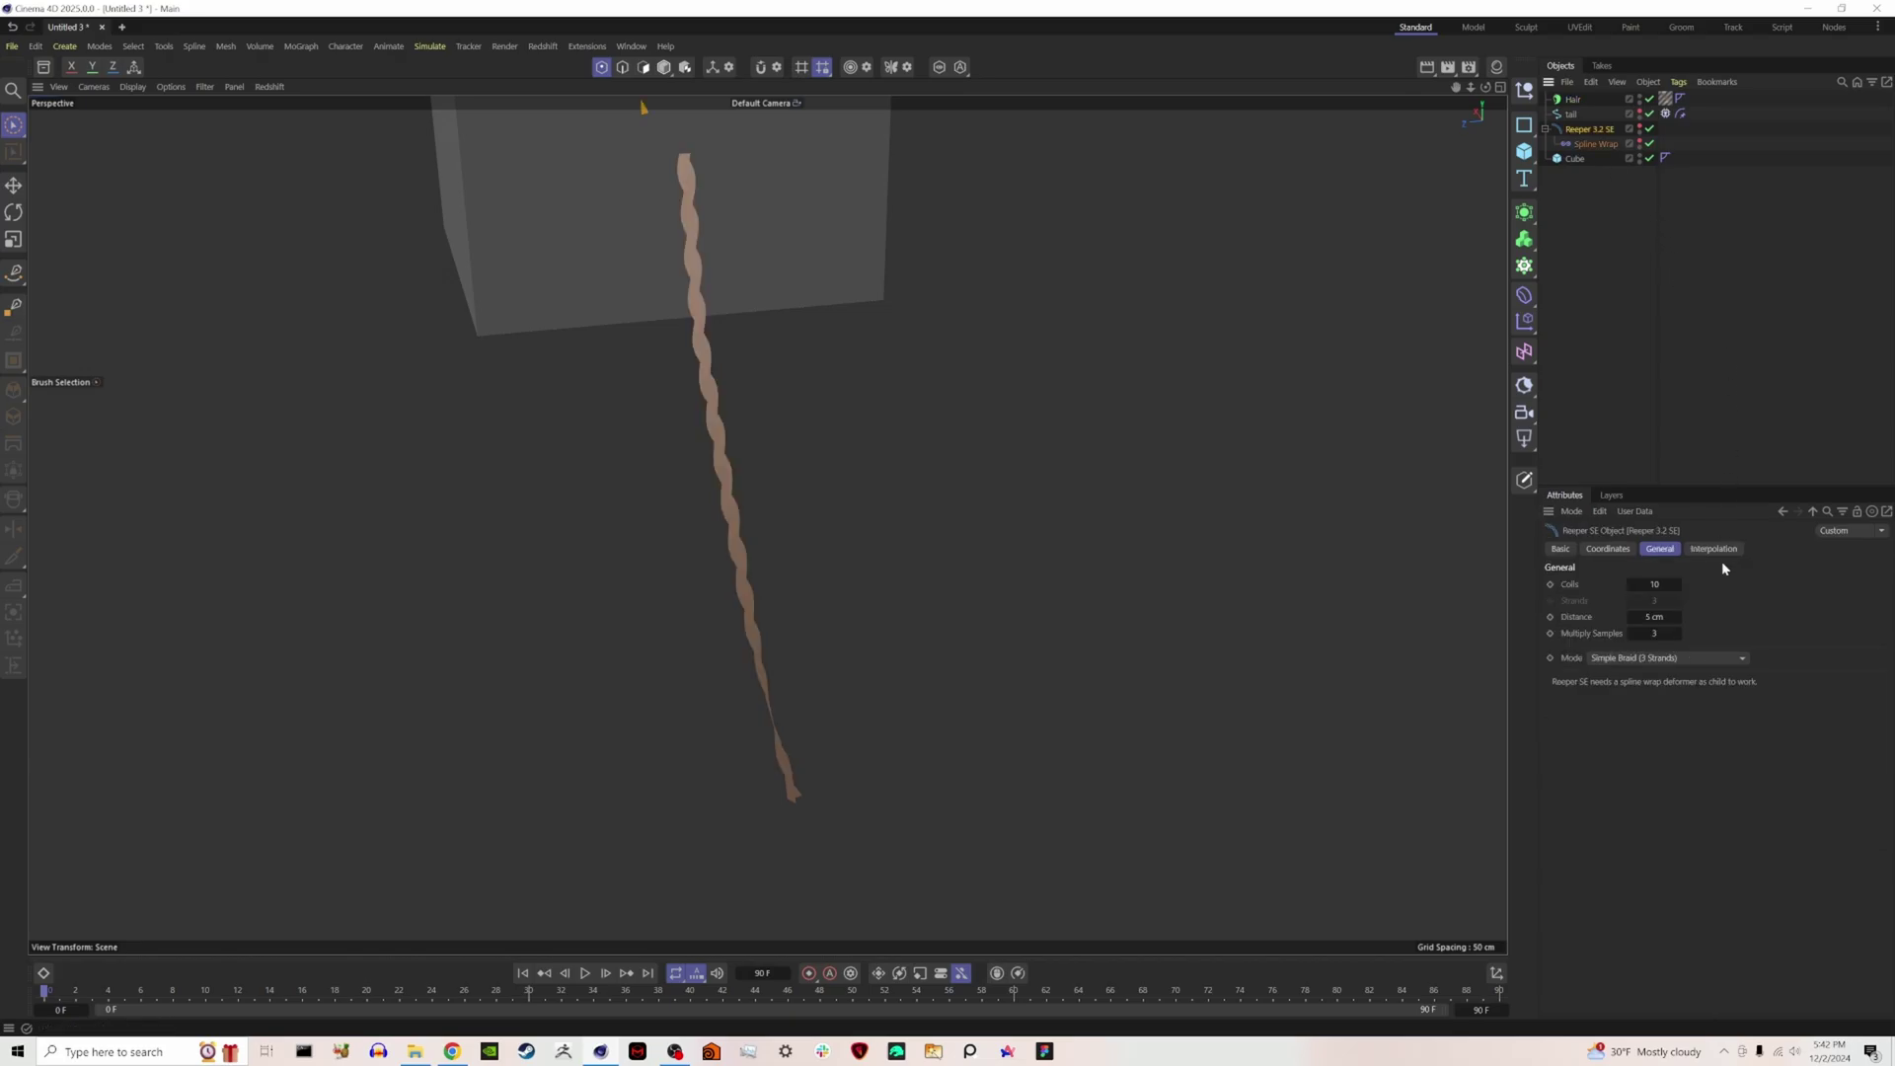
click(1678, 617)
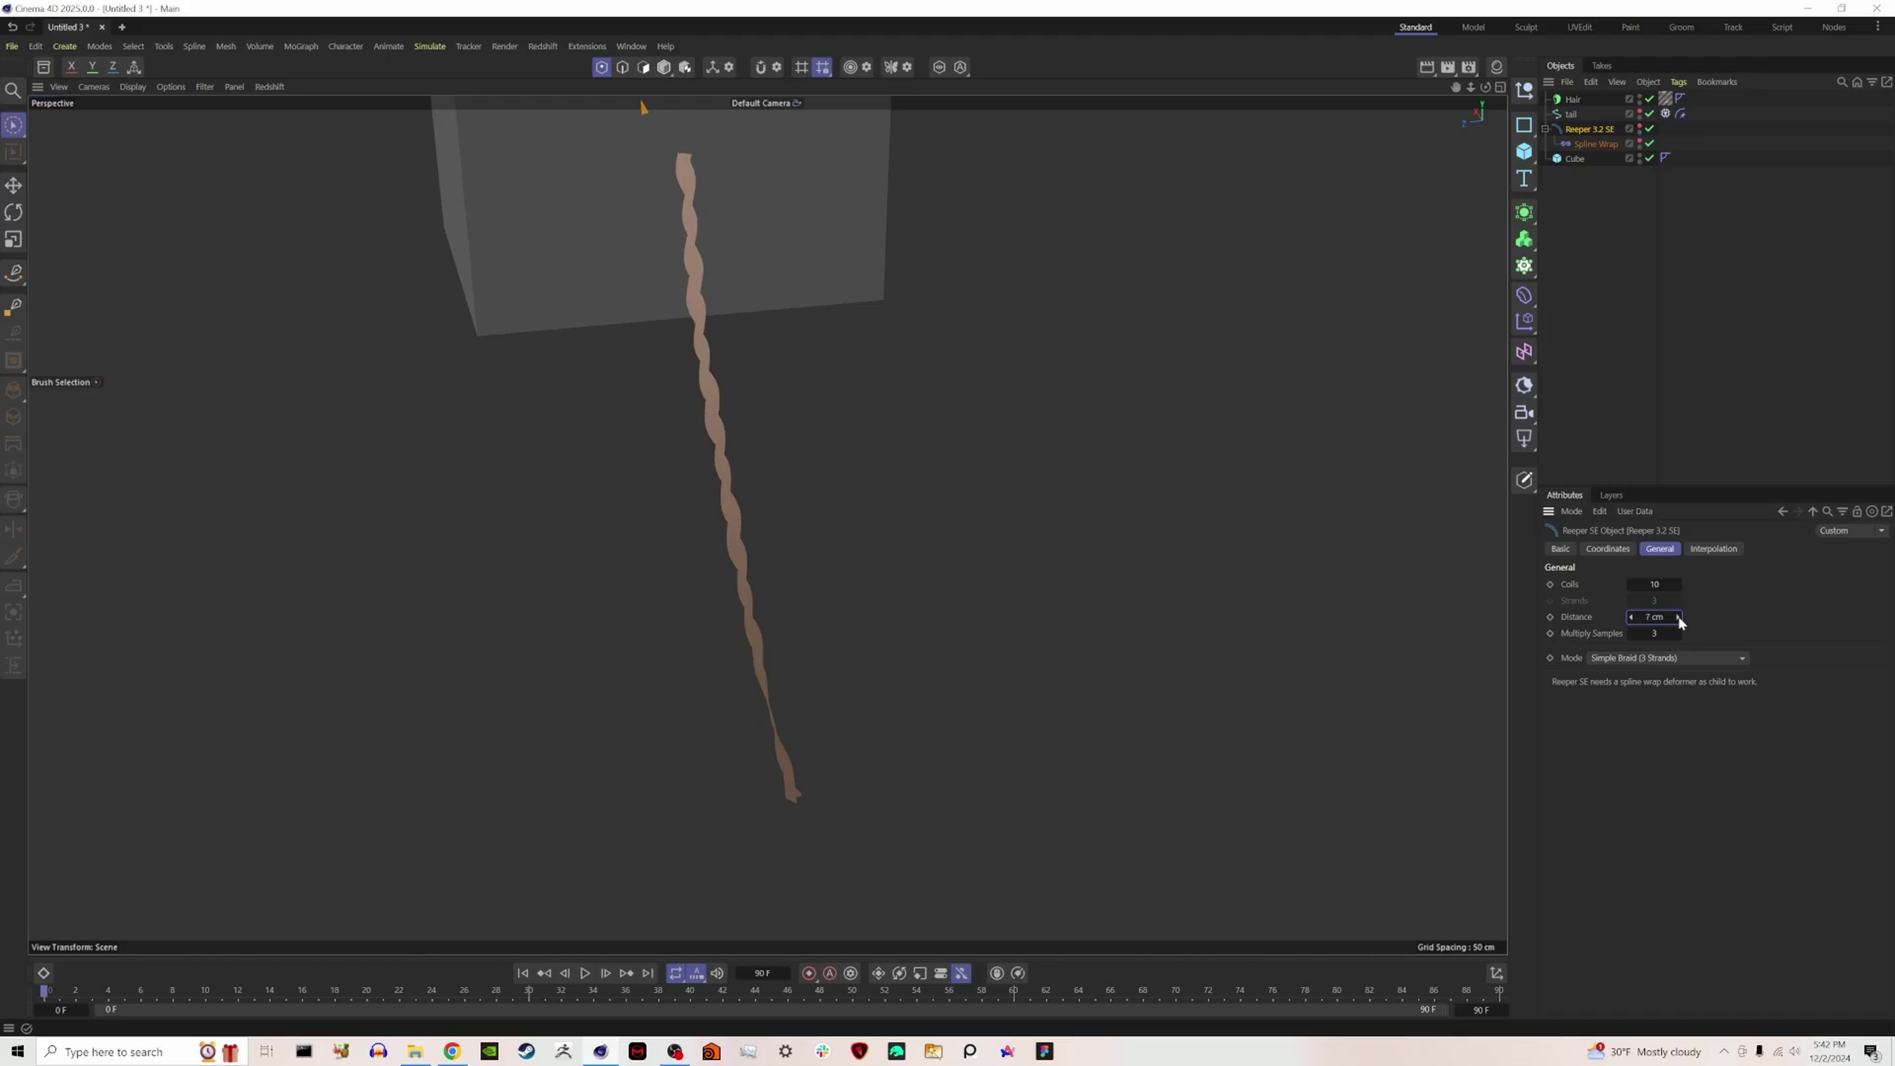
click(1678, 617)
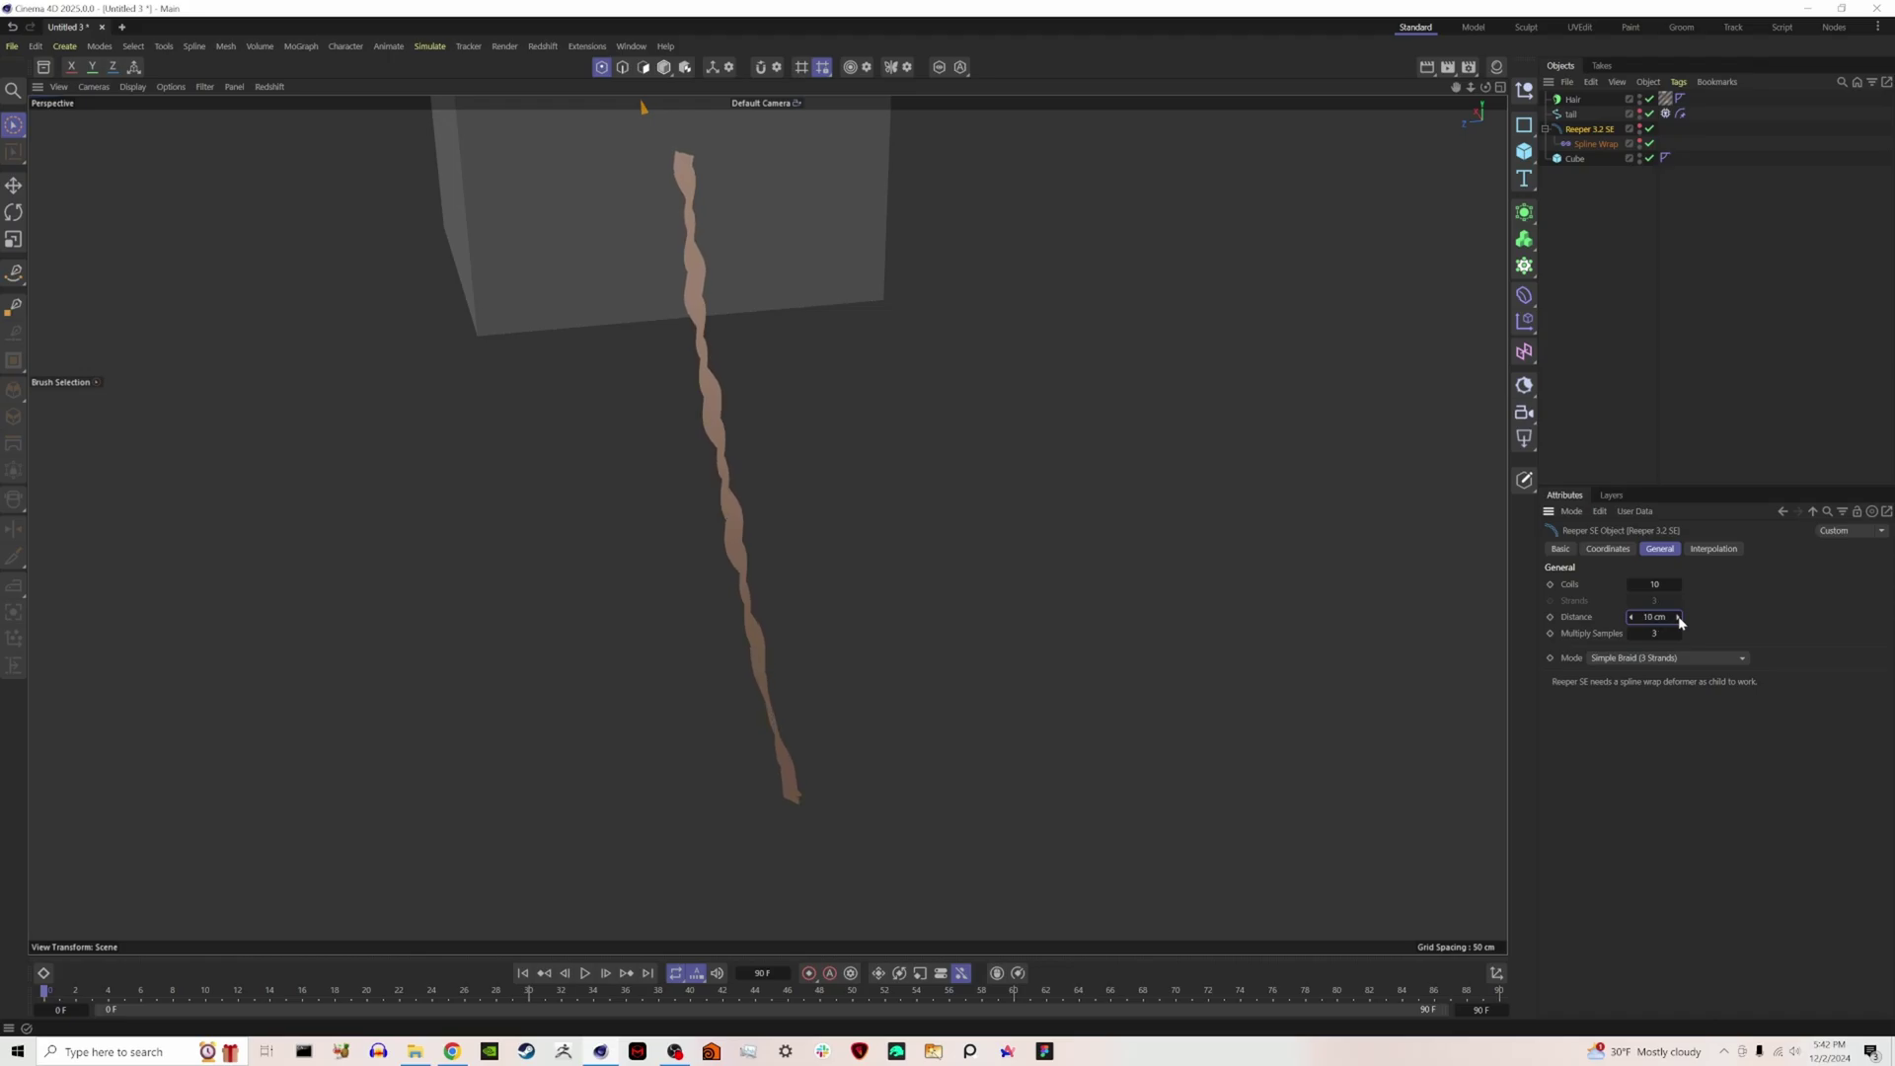
click(1574, 100)
click(1588, 792)
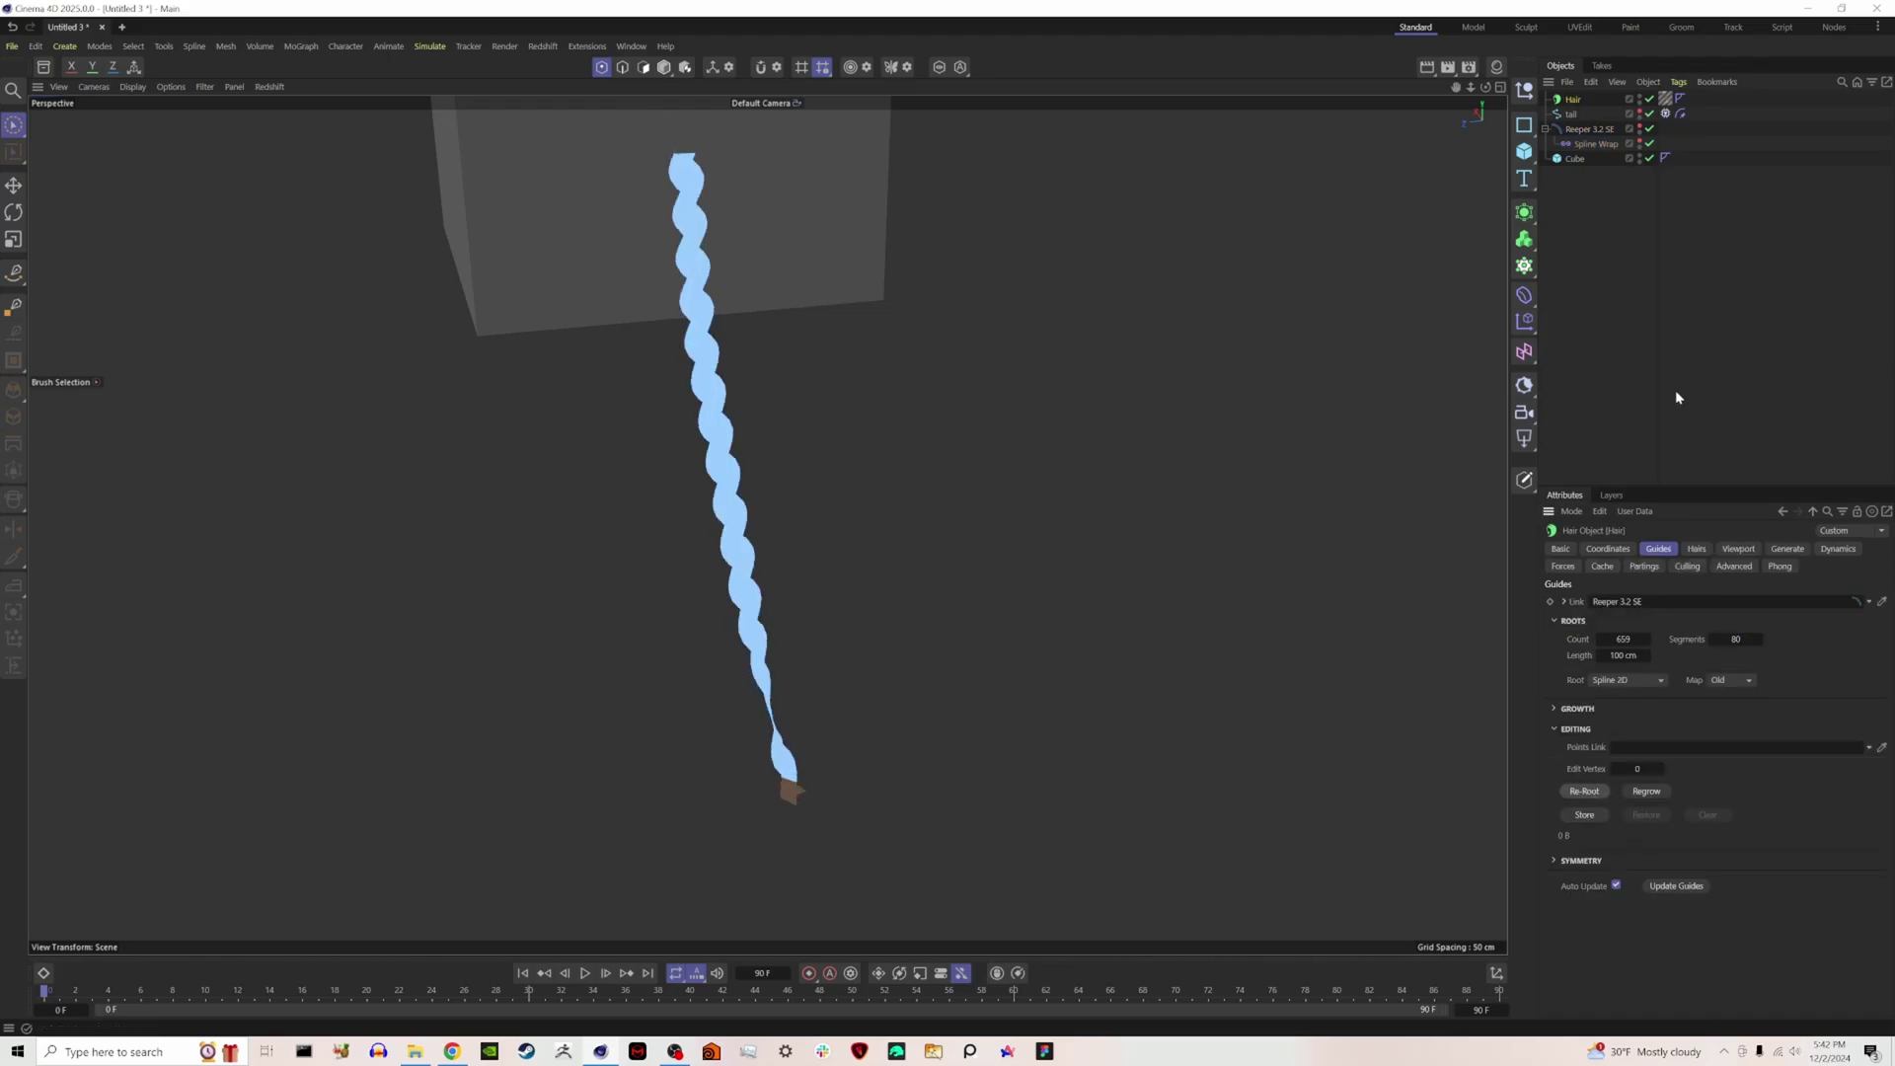
Adjust the pinch point on the Spline Wrap's Size curve to refine the narrowing just before the braid's tip.
click(1596, 143)
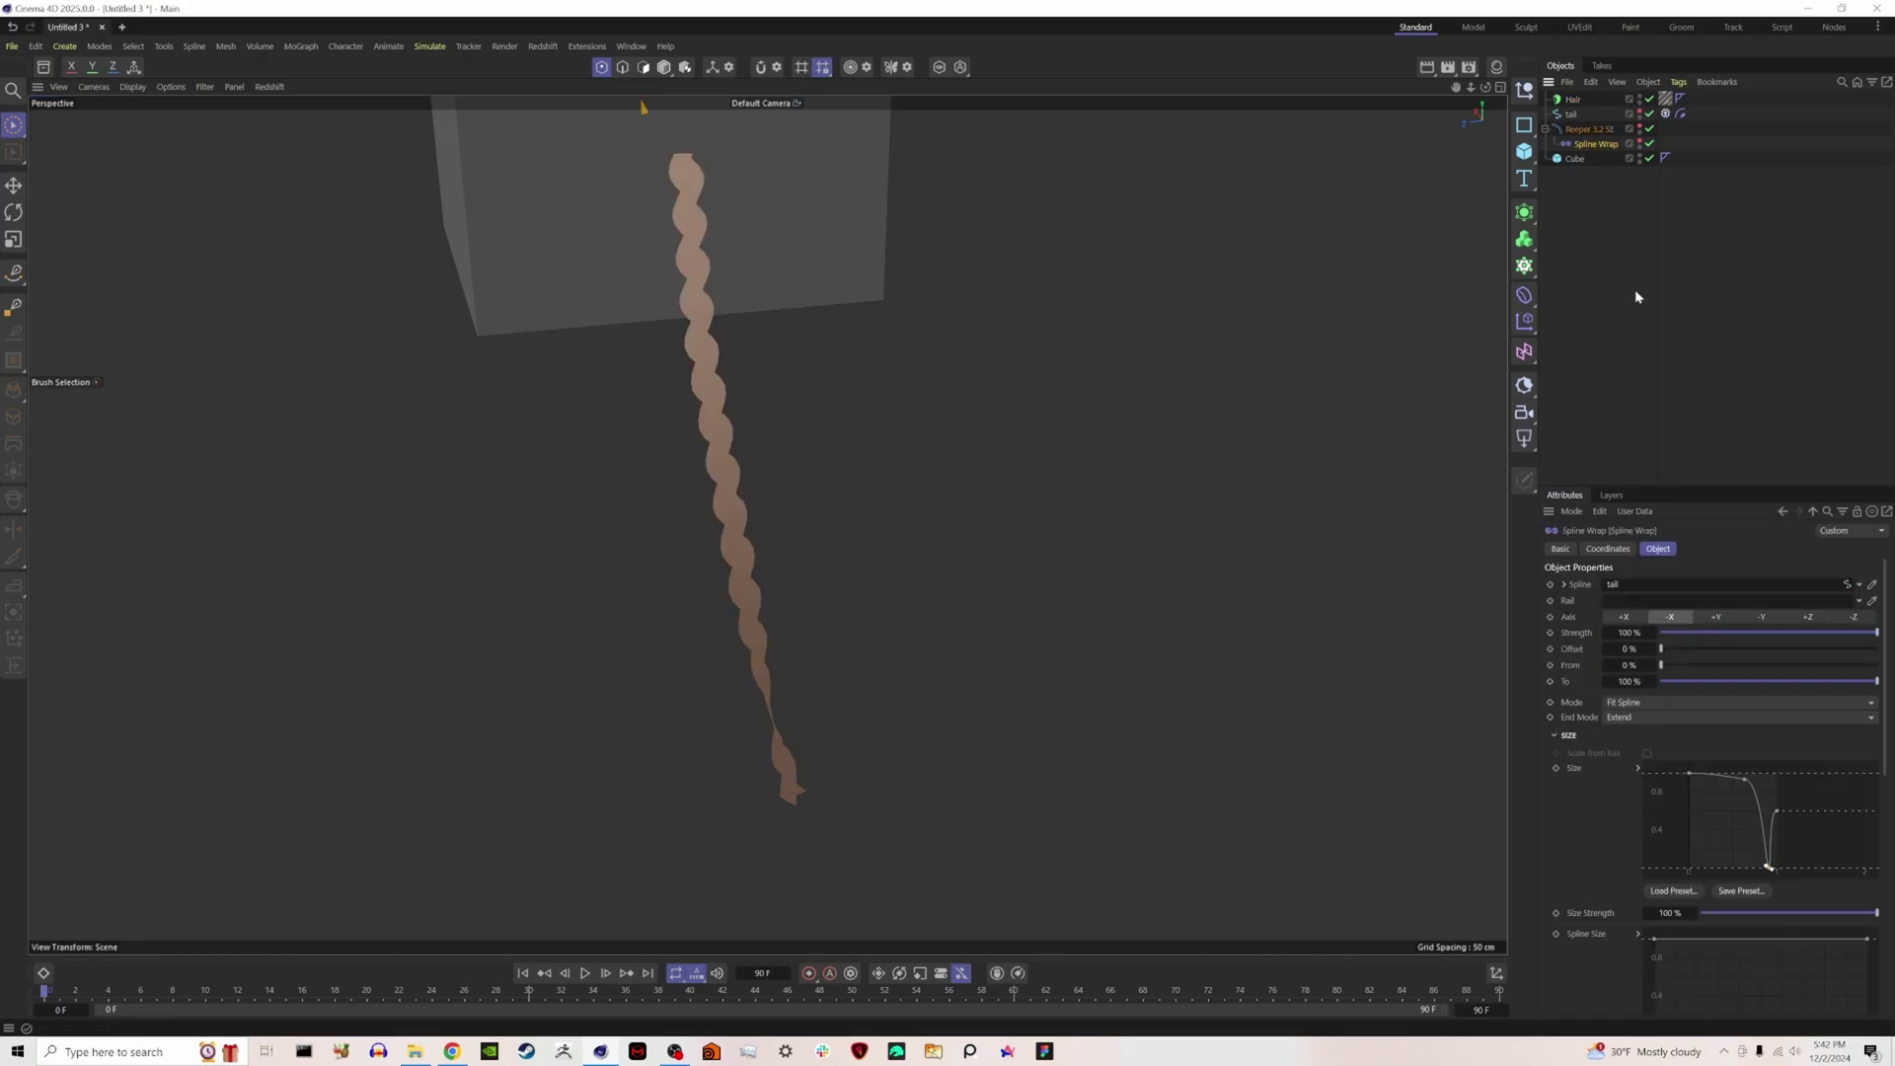
click(1778, 810)
scroll(1761, 851, up, 2)
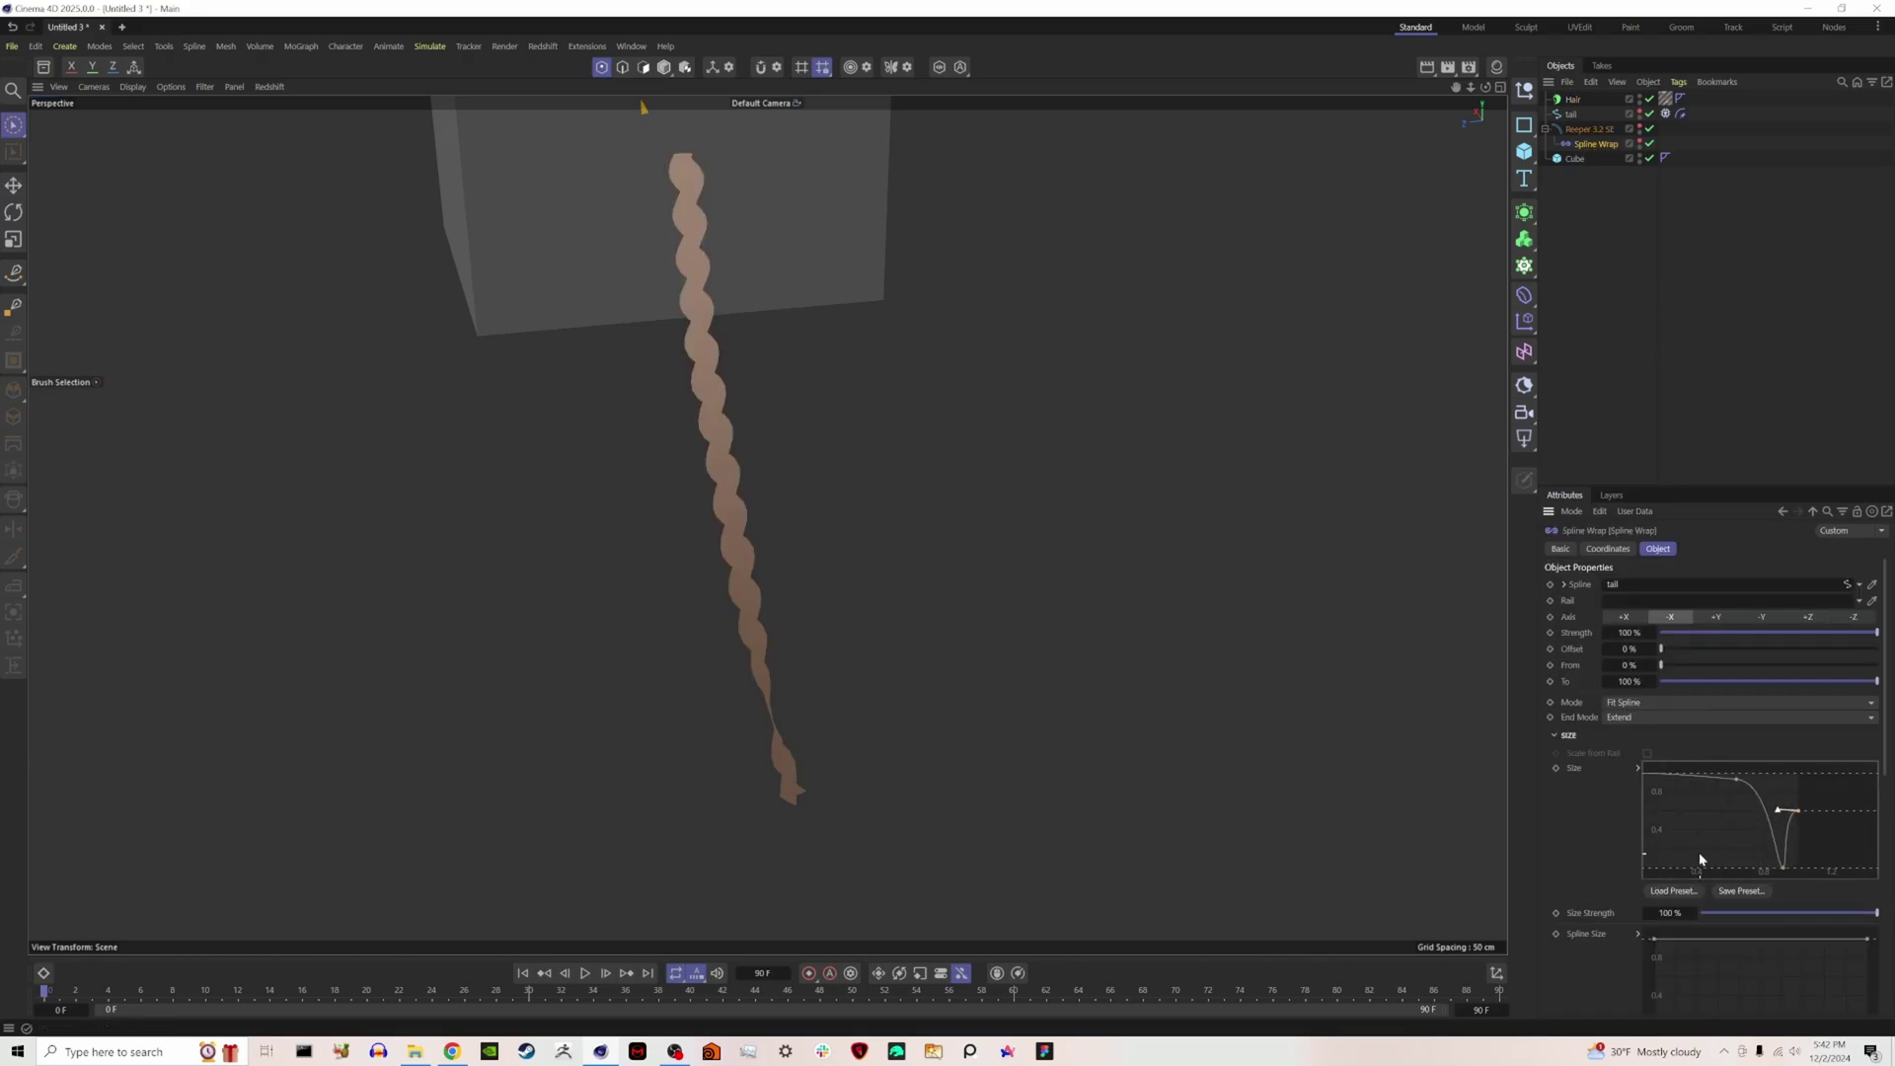
alt+middle_drag(1709, 853, 1798, 843)
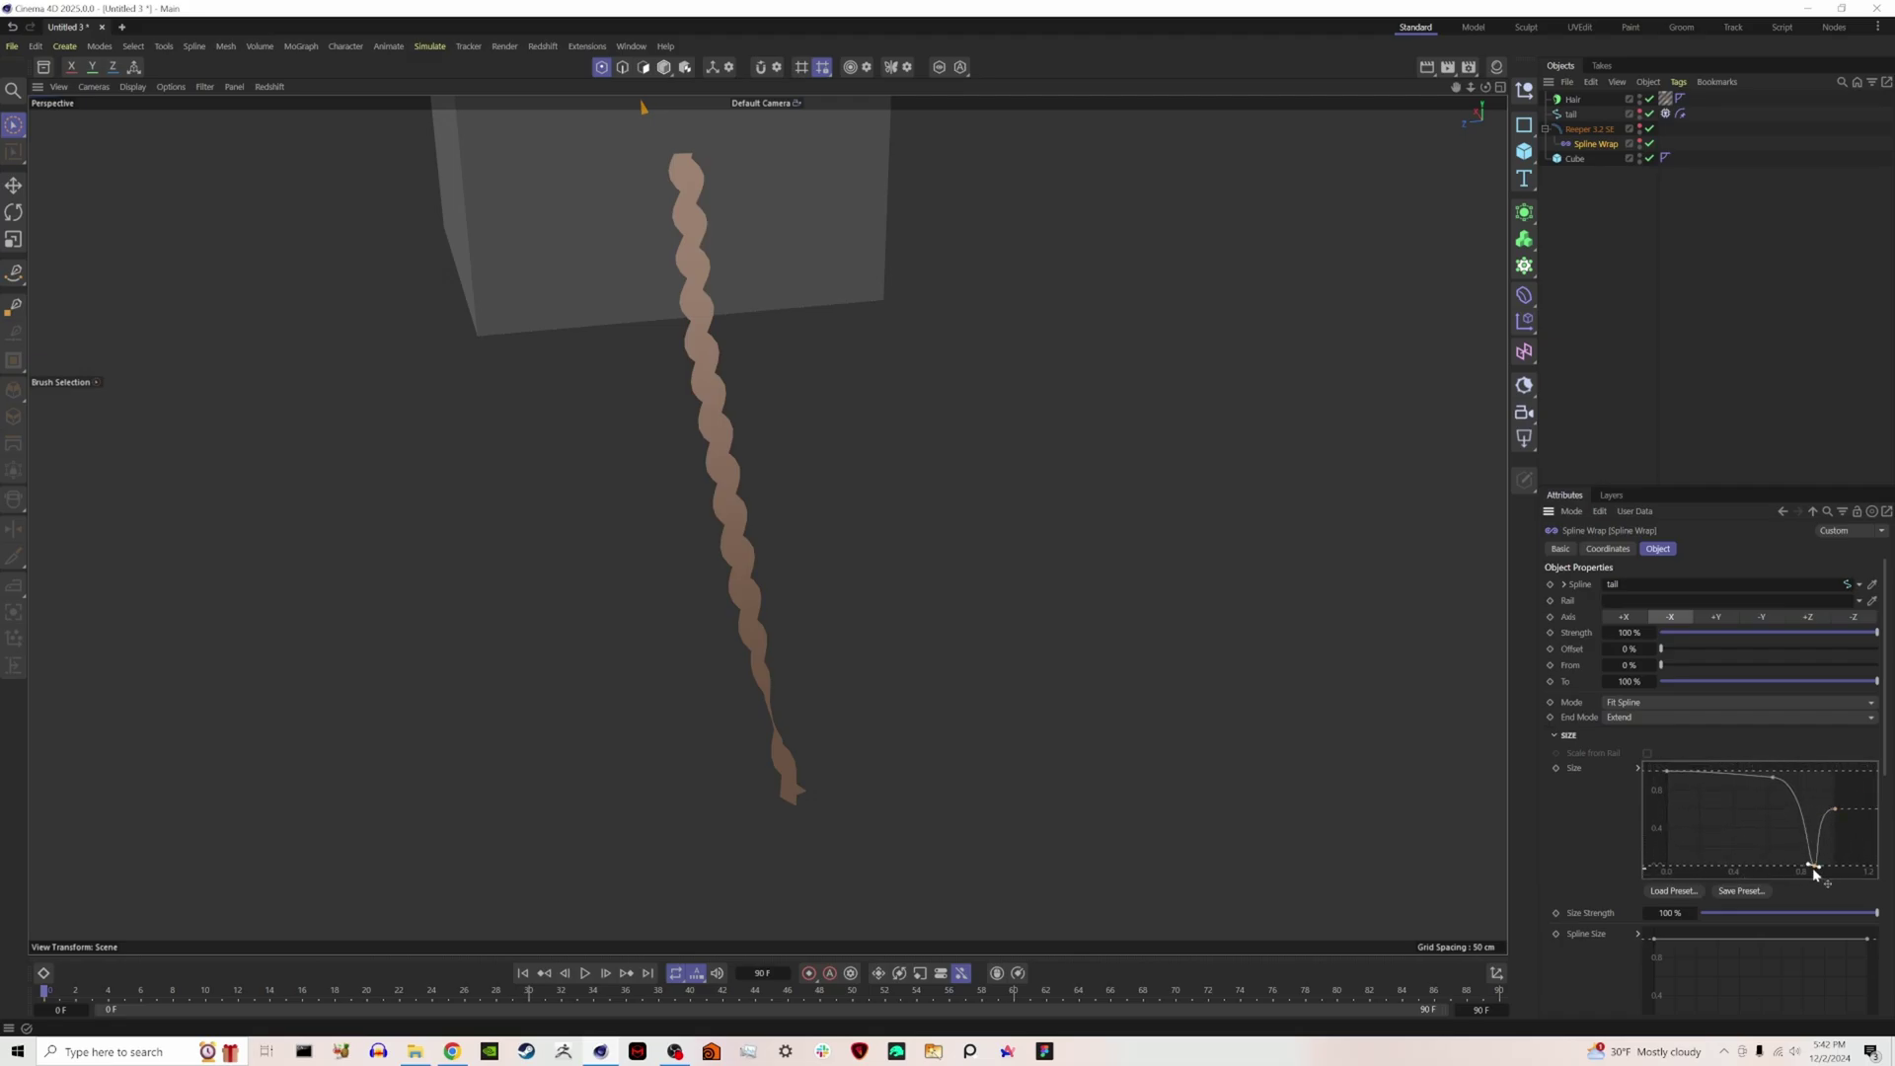
drag(1814, 866, 1814, 856)
Return to the first frame and re-root the Hair object's guides to the adjusted braid.
click(525, 973)
click(1574, 98)
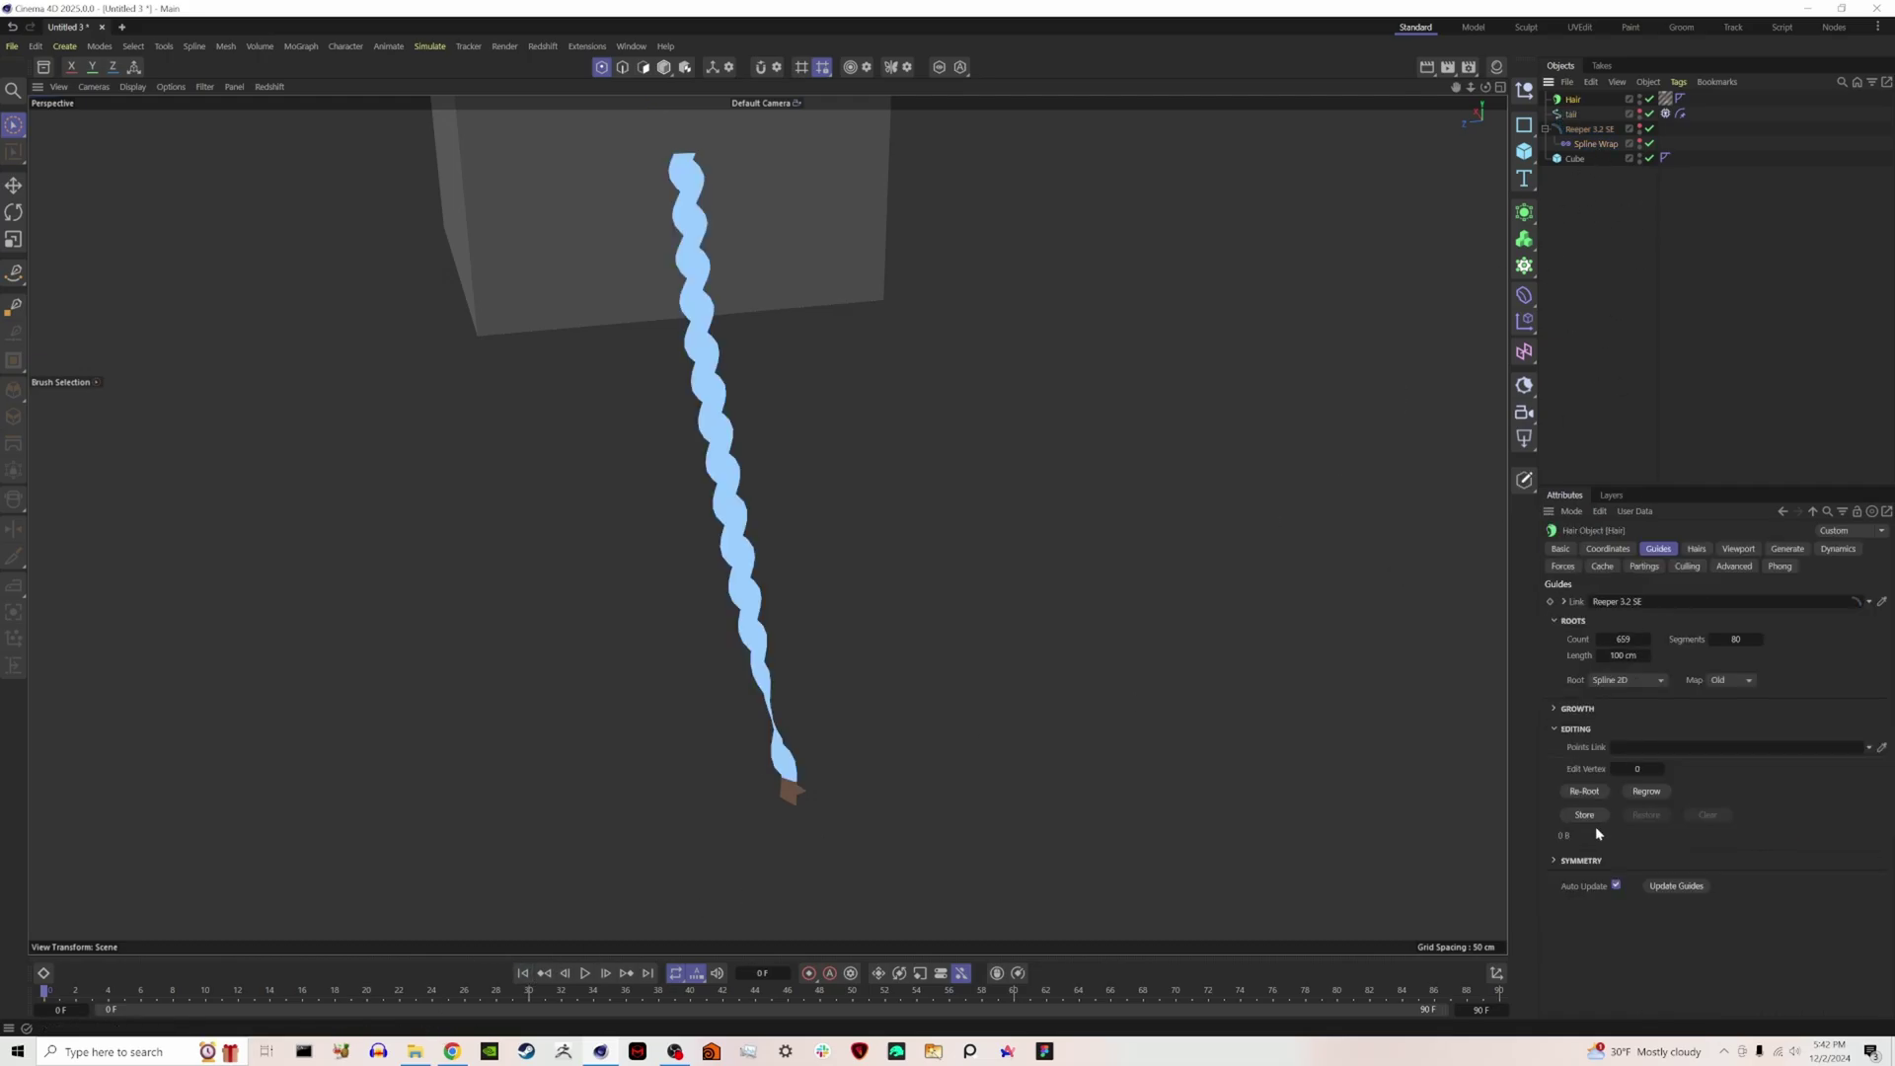
click(1587, 794)
click(1587, 794)
Set the Hair object's hair Count to 15000.
click(1585, 128)
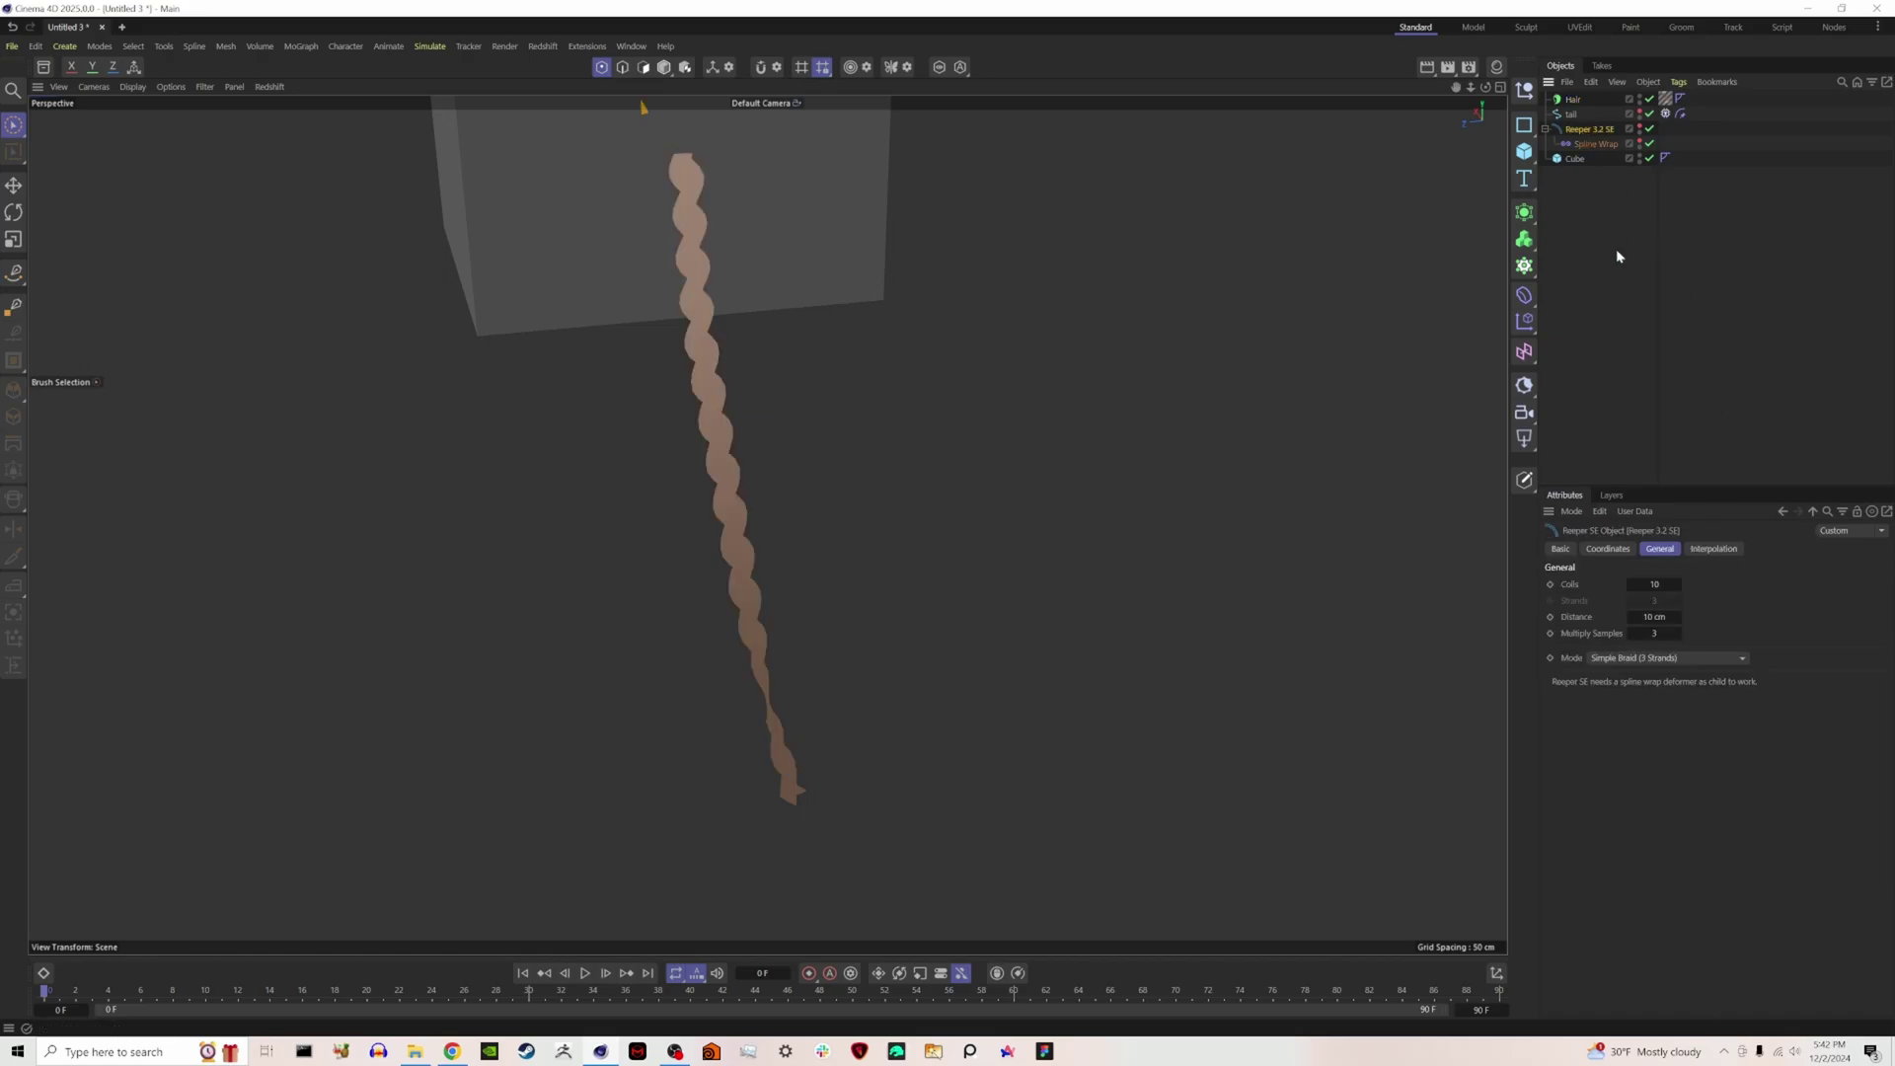
click(1600, 100)
click(1614, 601)
text(15000)
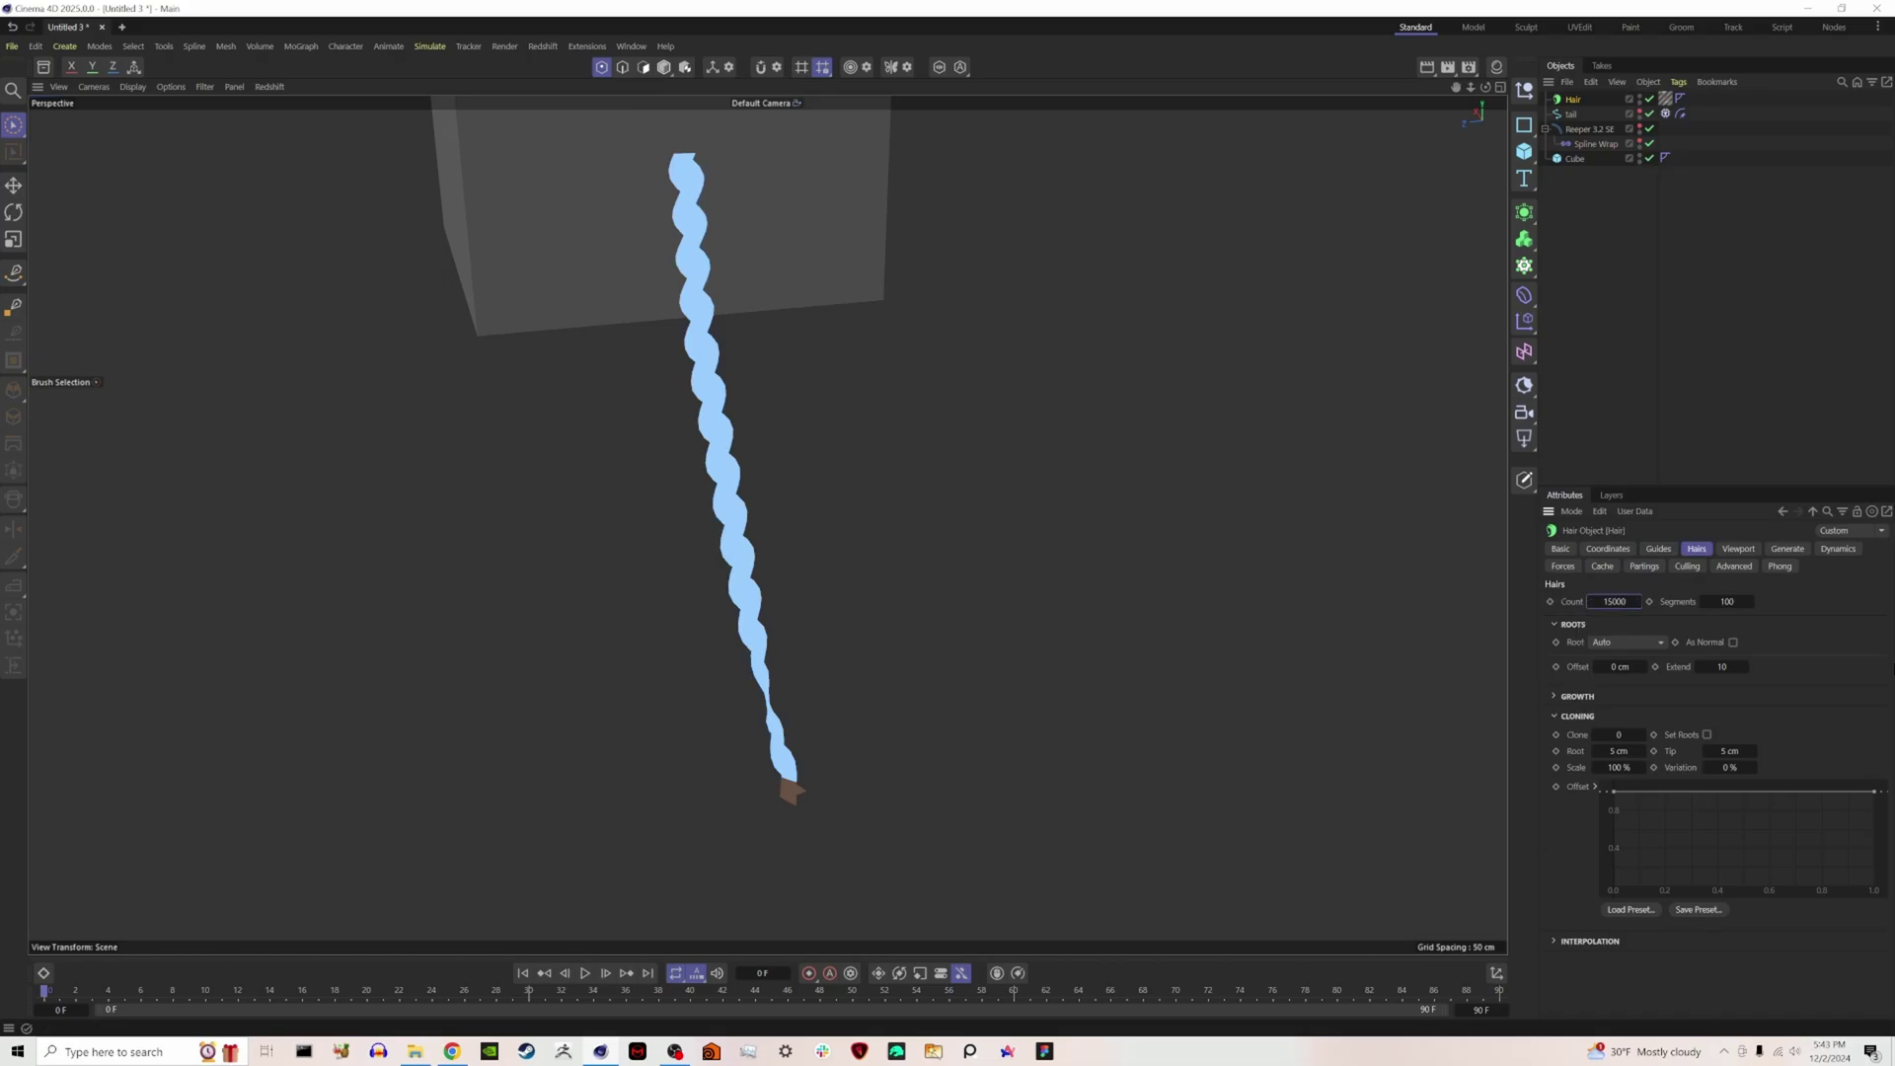
key(Return)
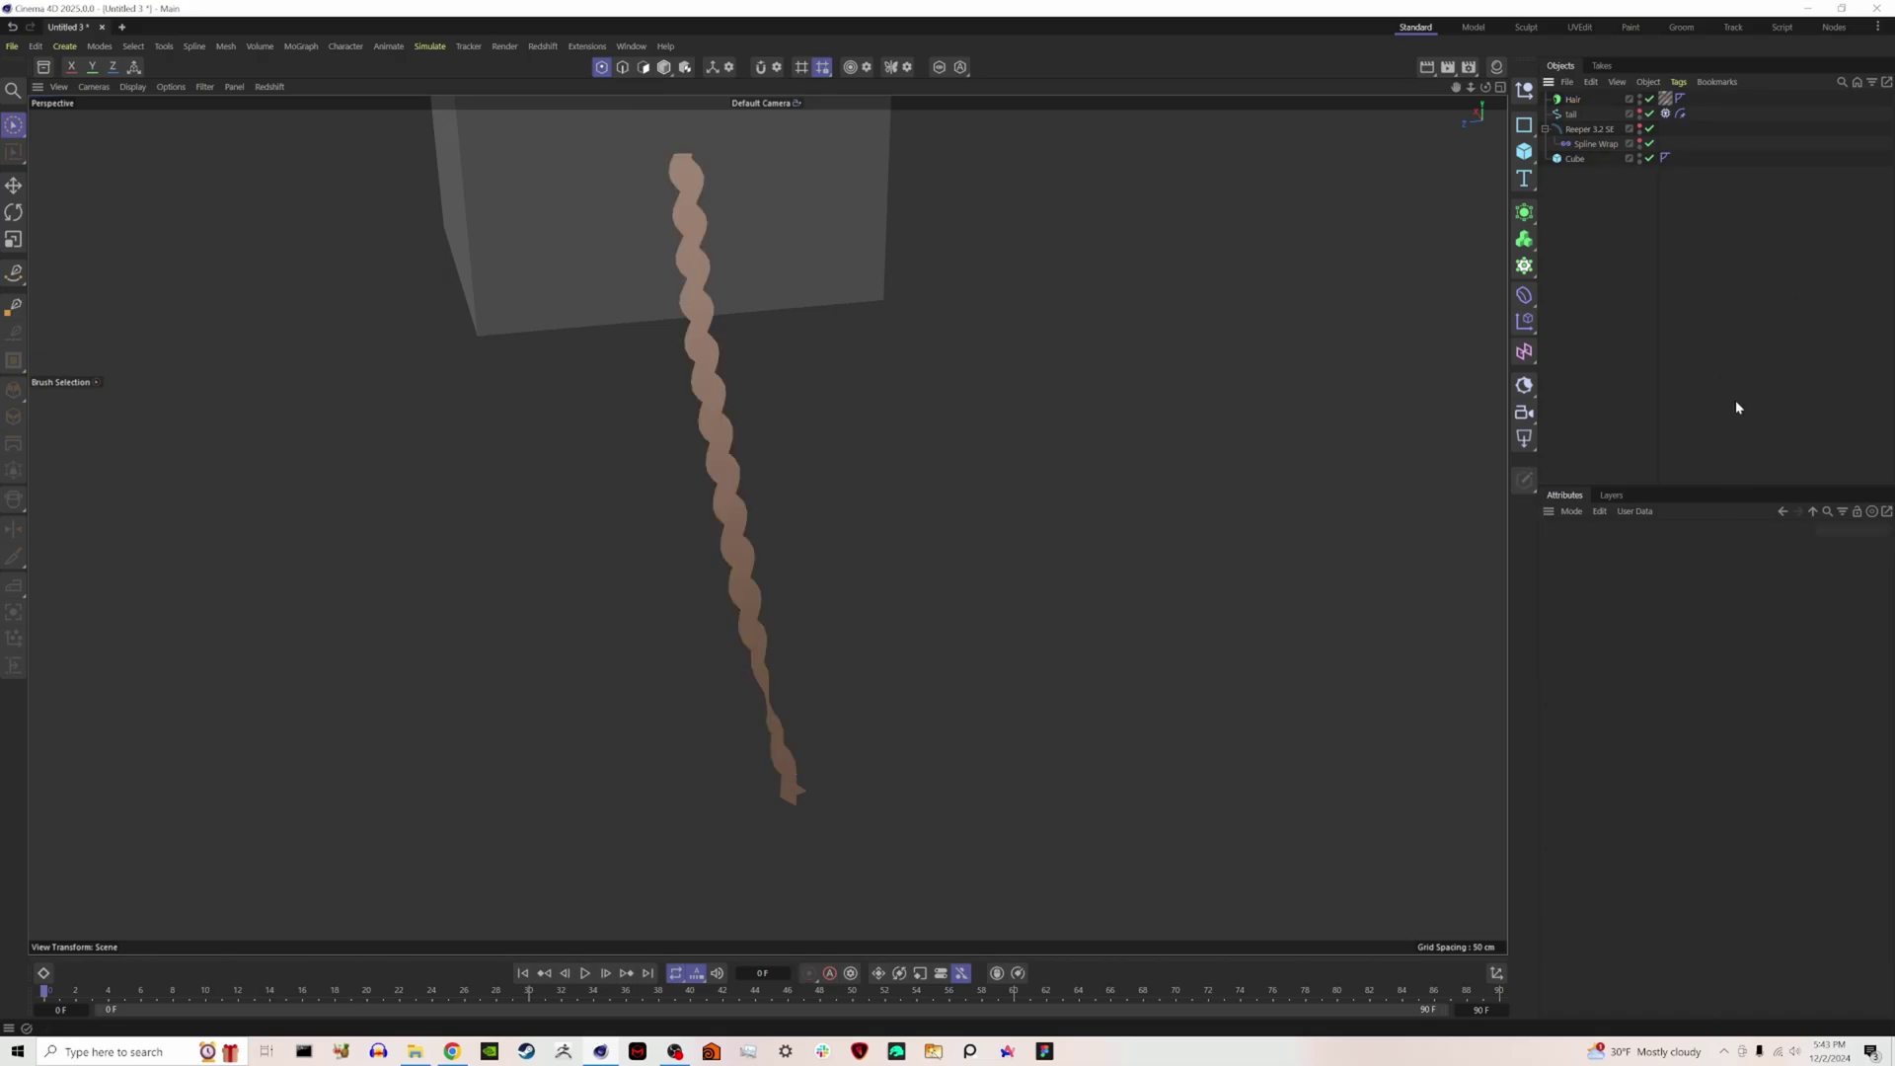
Set the hair material's Thickness to 0.02 cm at the Root and 0.01 cm at the Tip.
click(1665, 99)
click(1685, 548)
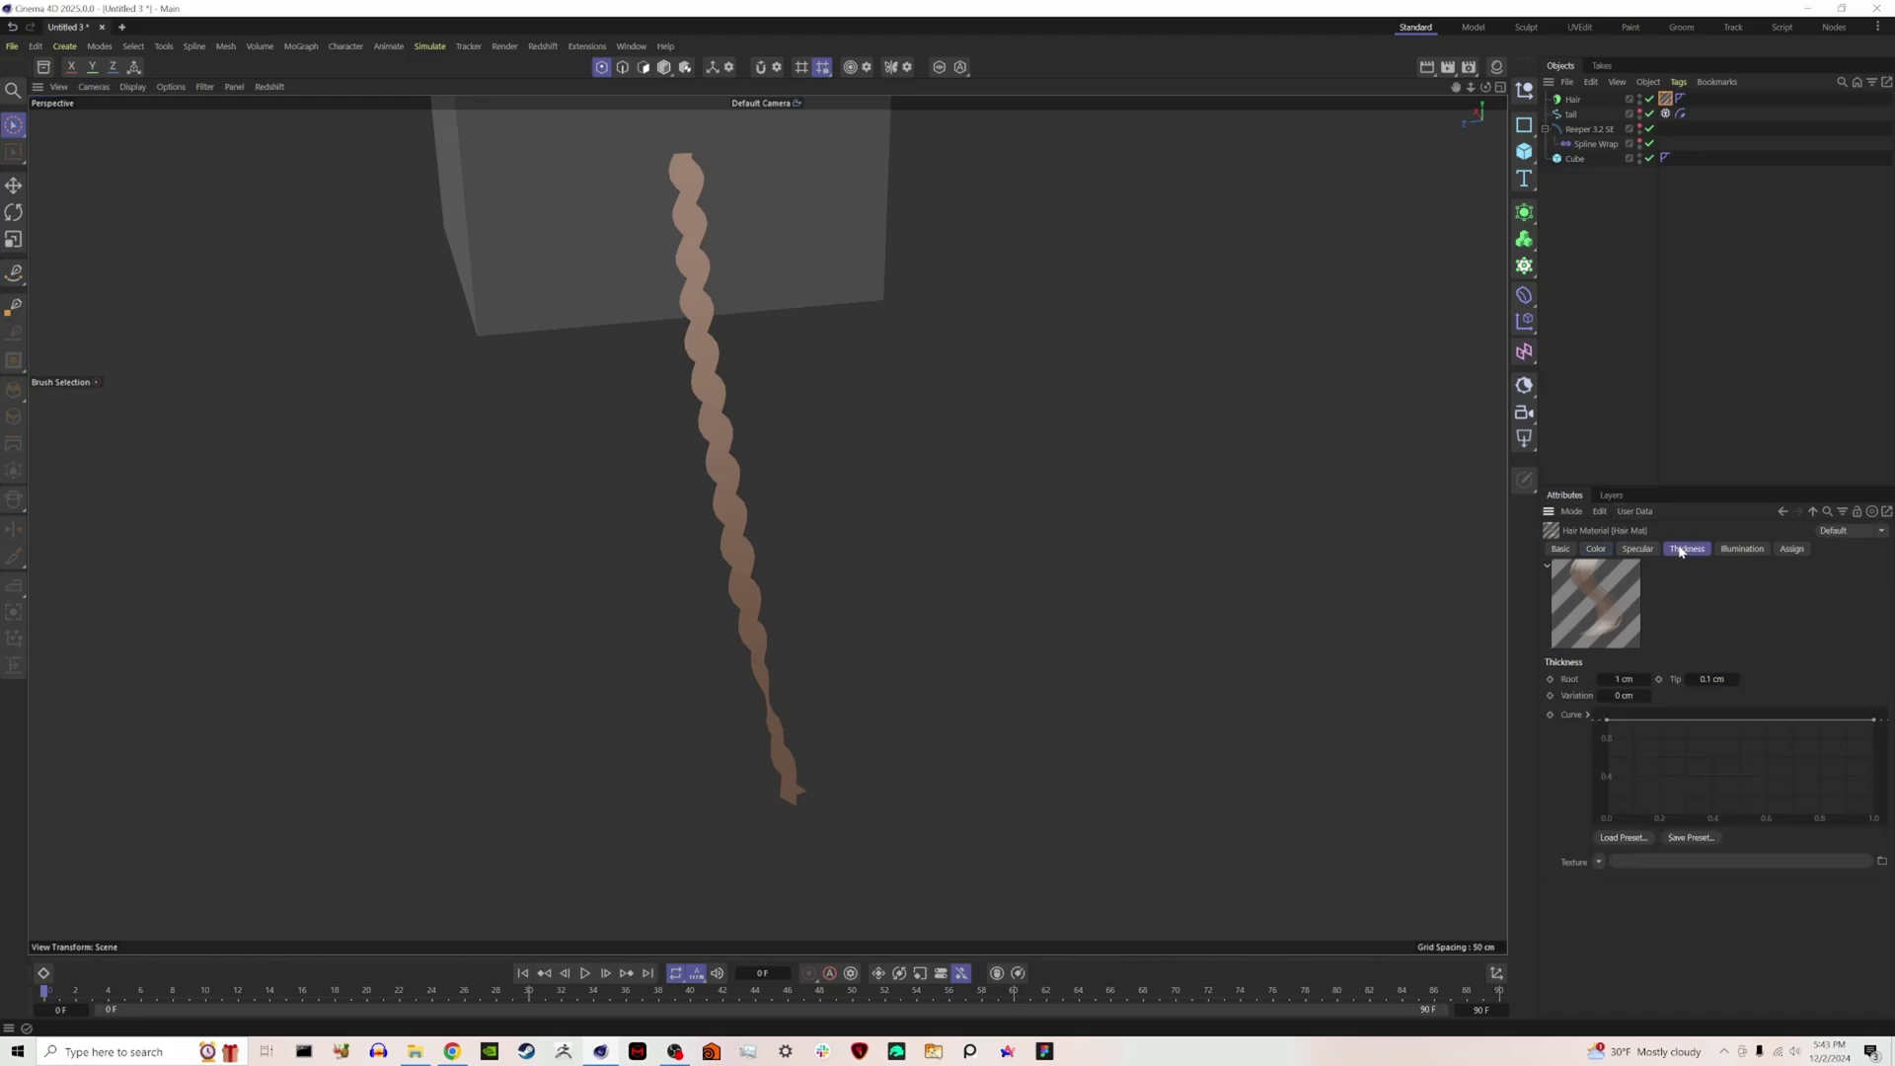
click(1609, 679)
key(Tab)
text(.01)
click(1743, 357)
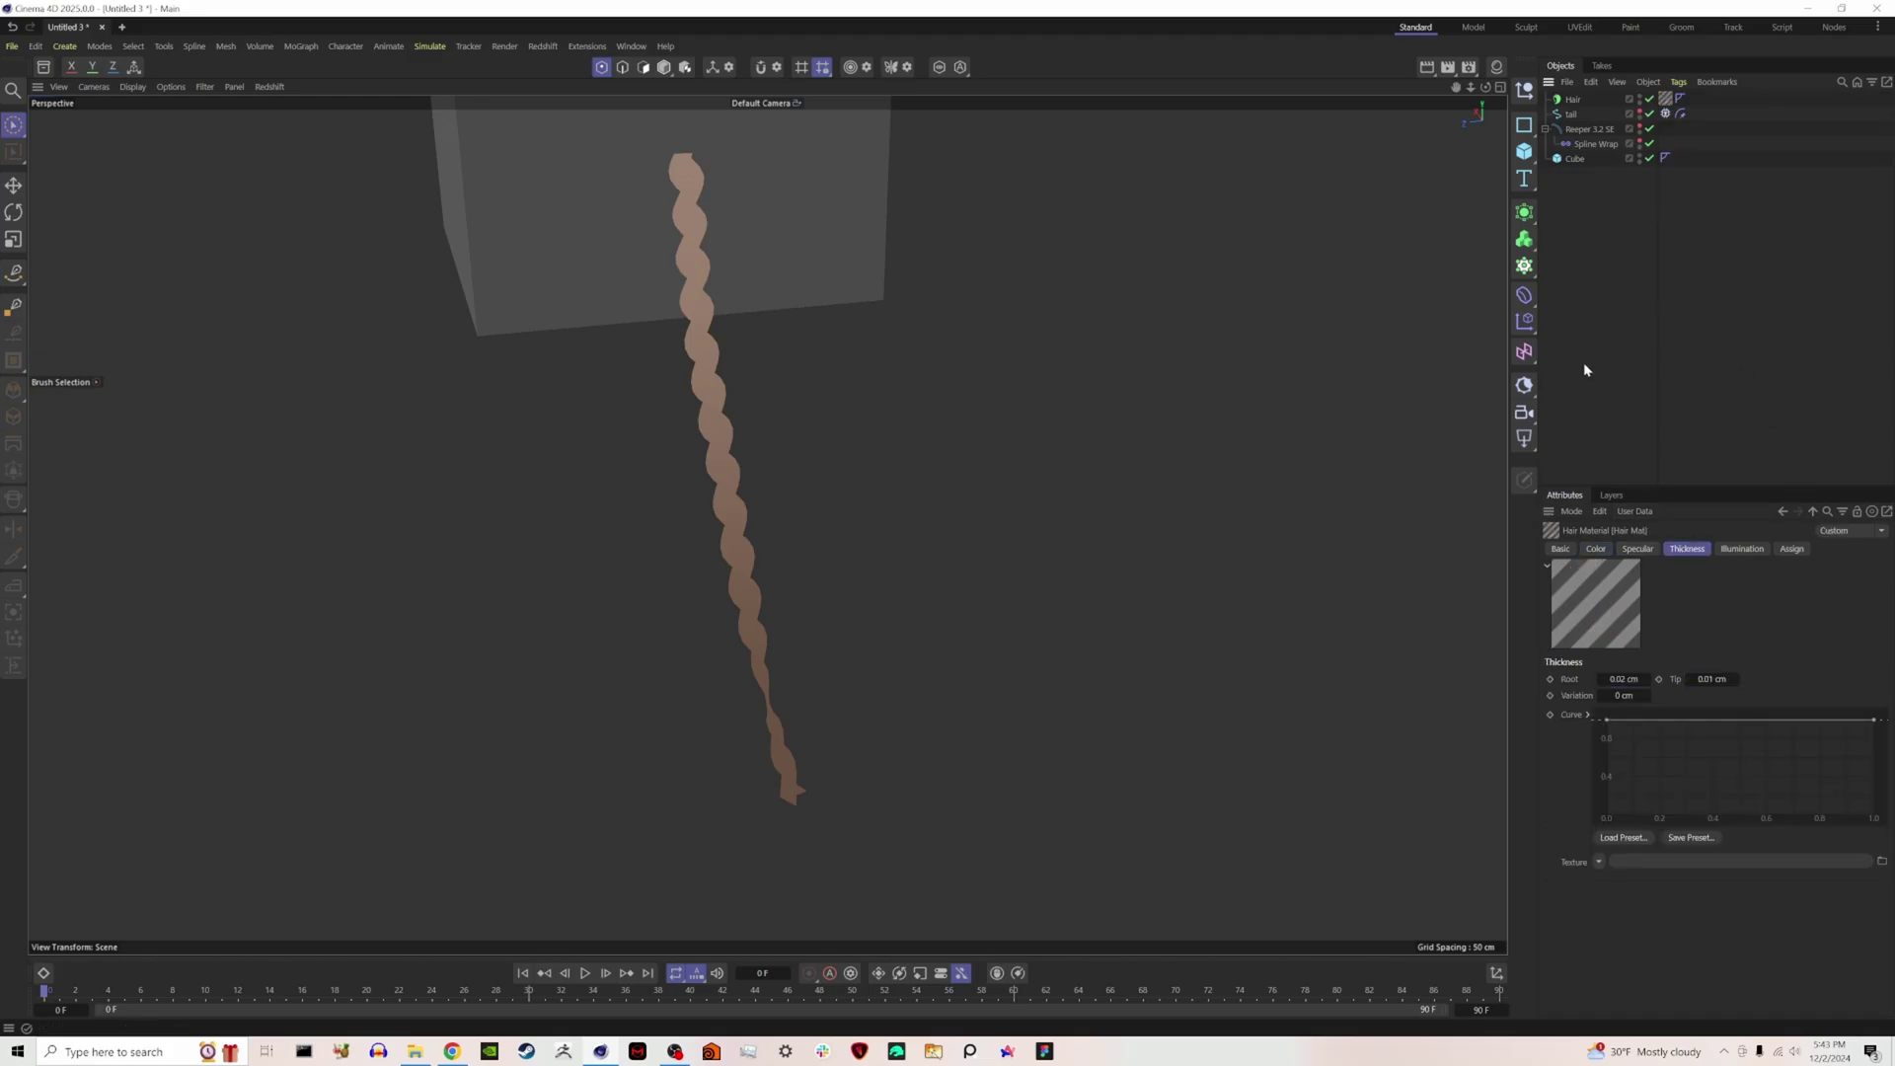
Increase the Extend value of the Hair object's roots to 31.
click(1575, 101)
drag(1735, 667, 1766, 667)
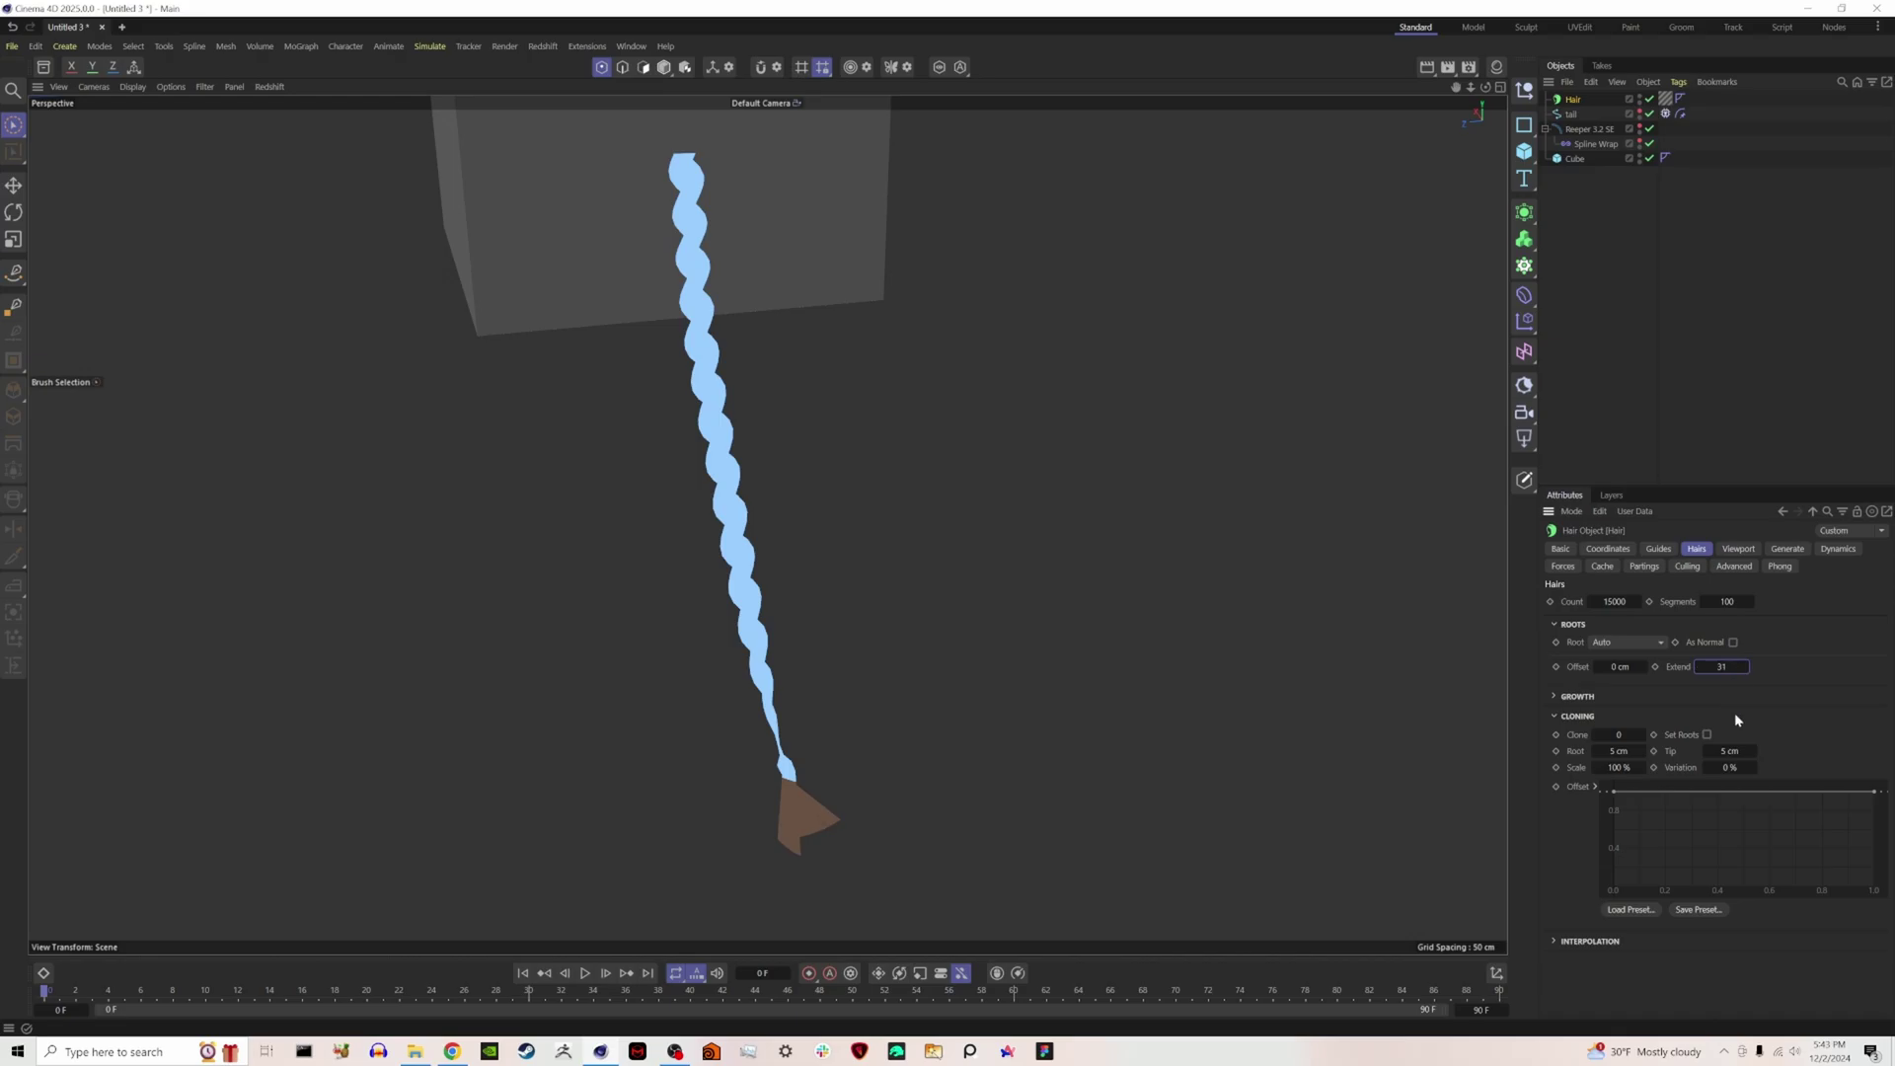
click(1575, 115)
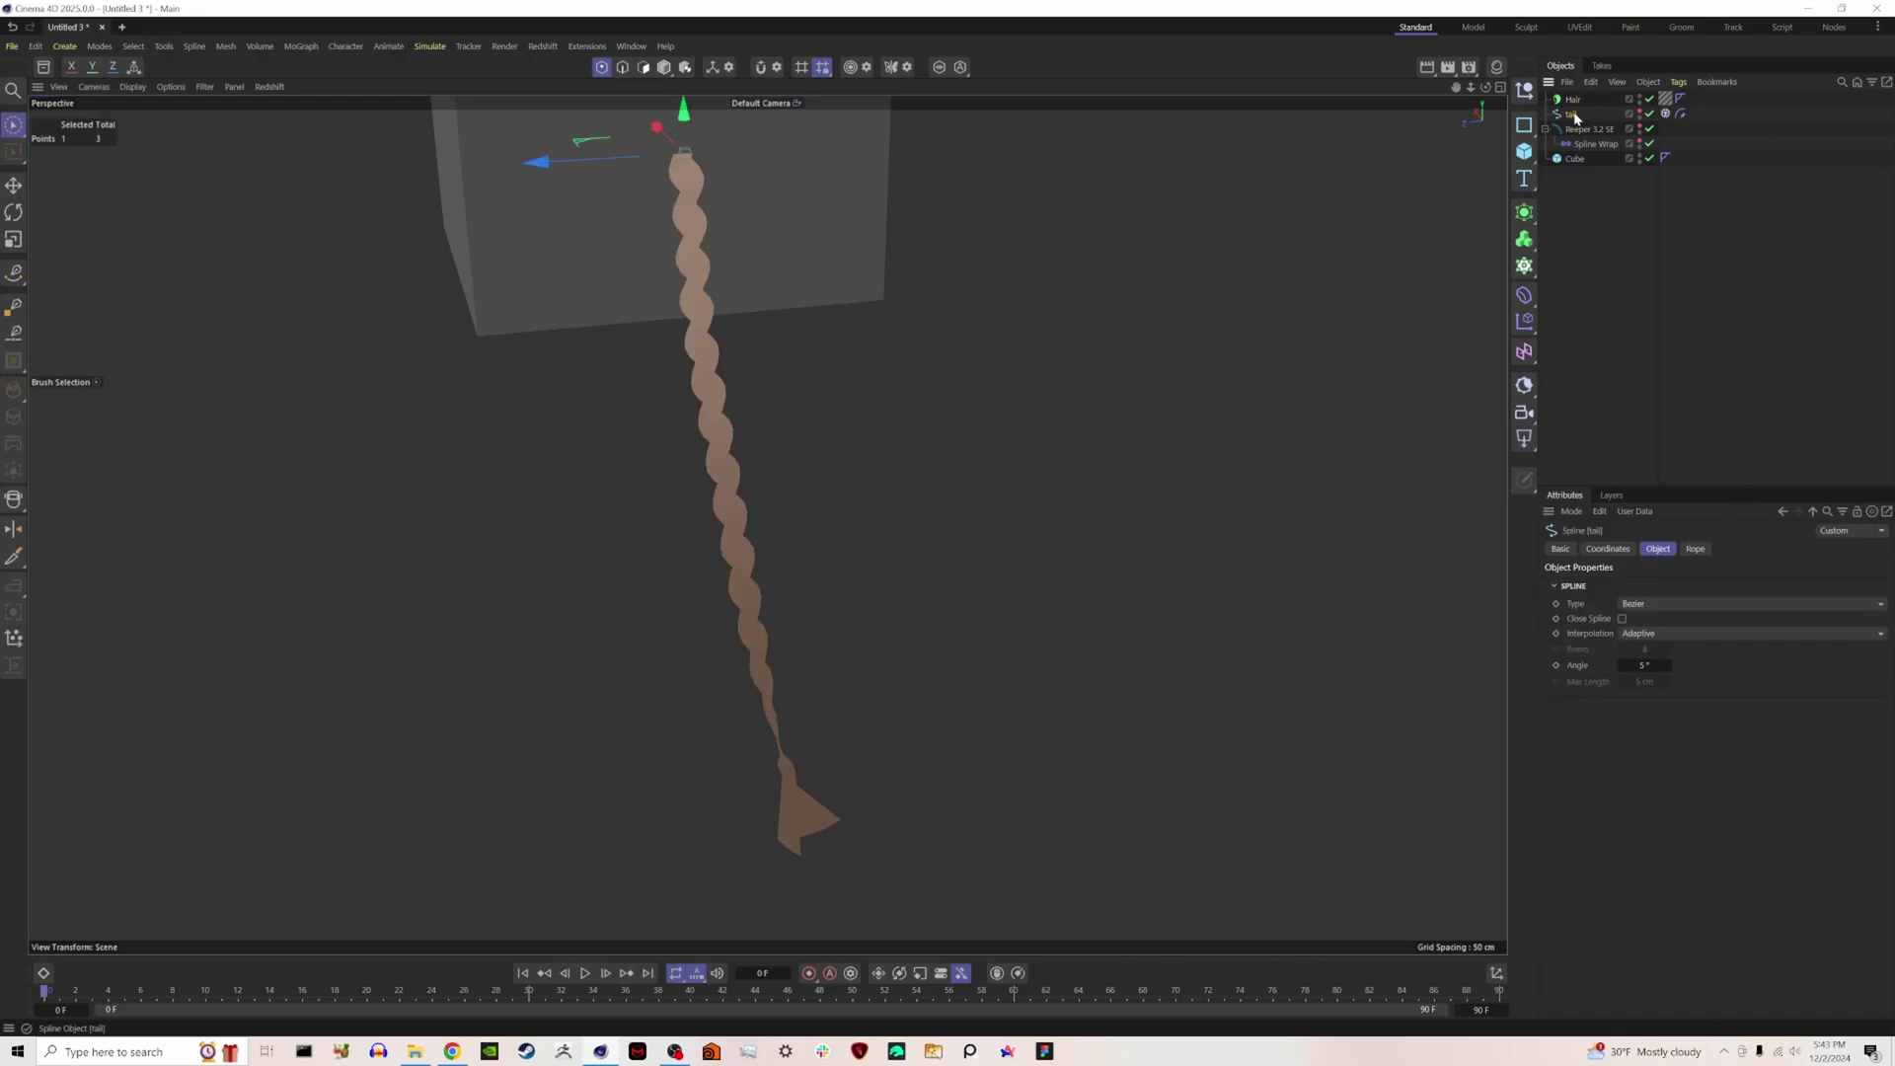
click(1585, 100)
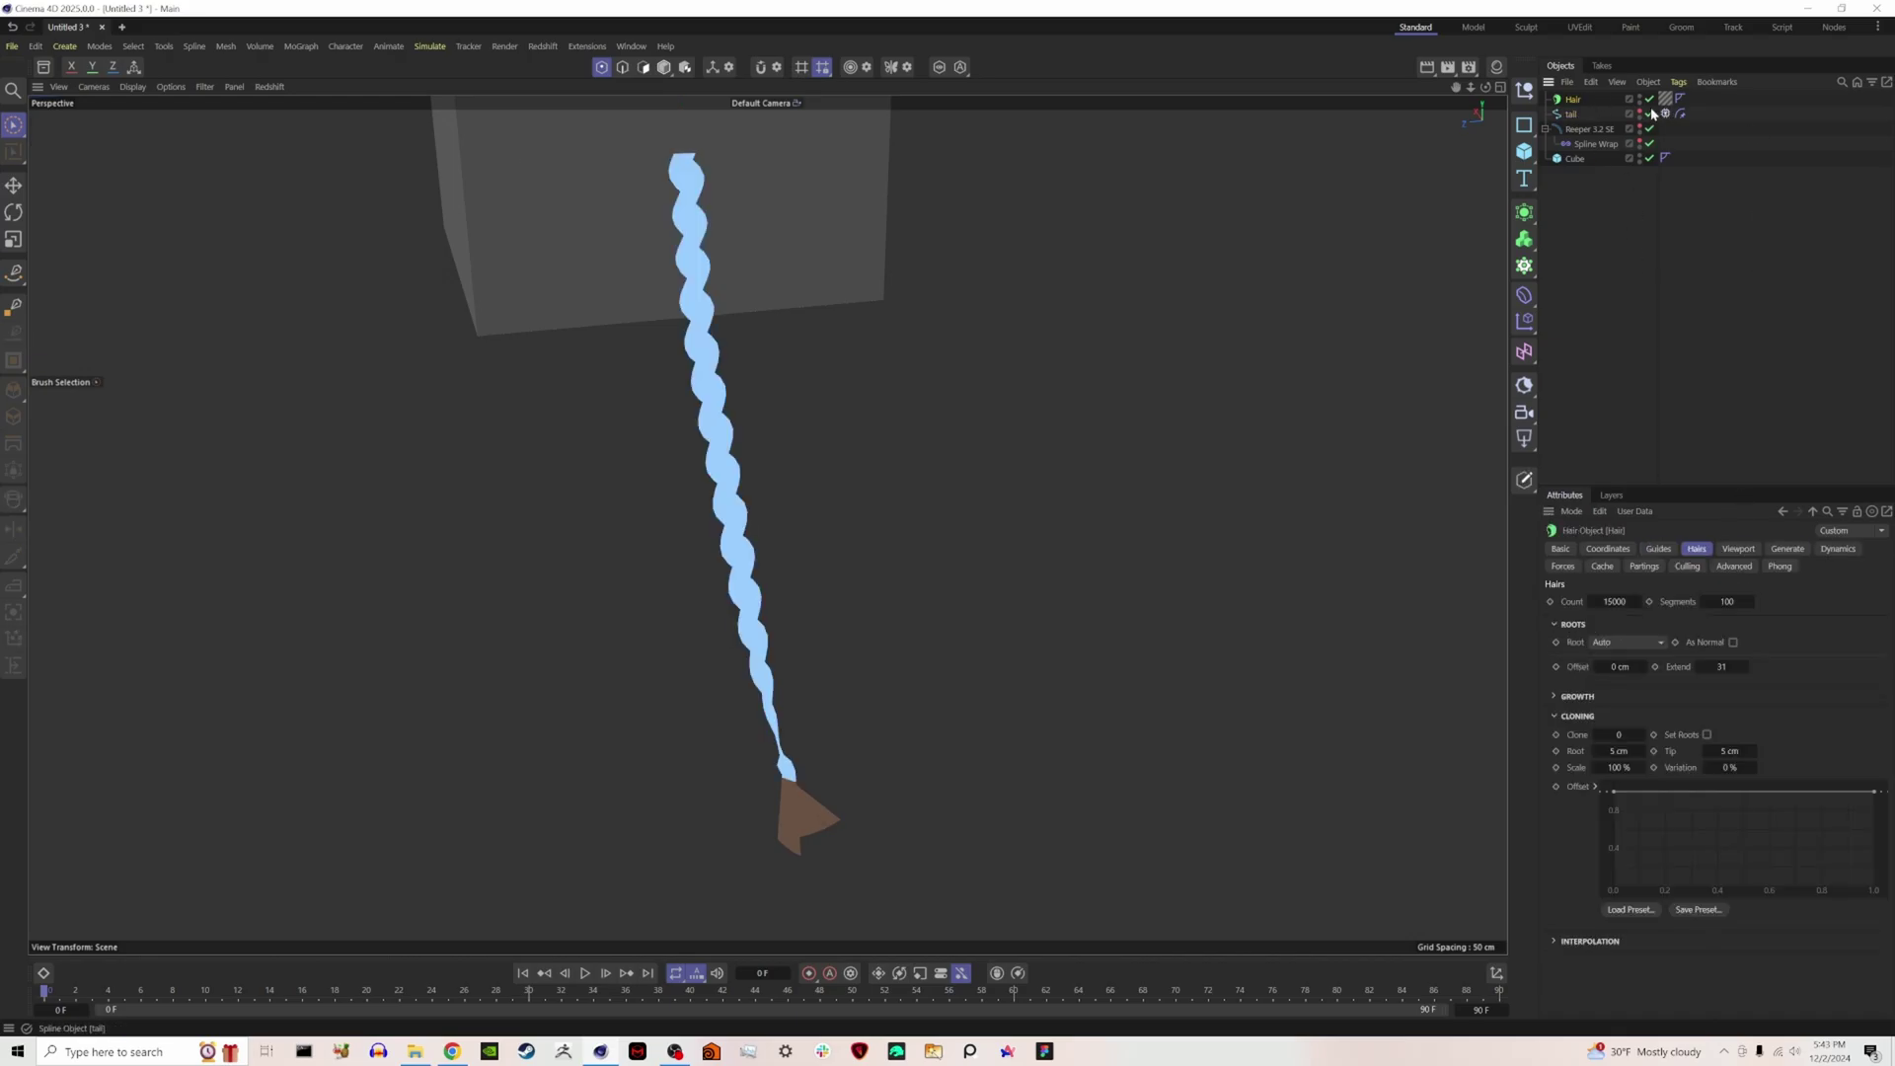
click(1597, 186)
Set the Reeper 3.2 SE strand Distance to 20 cm and re-root the hair guides to the widened braid.
click(1592, 129)
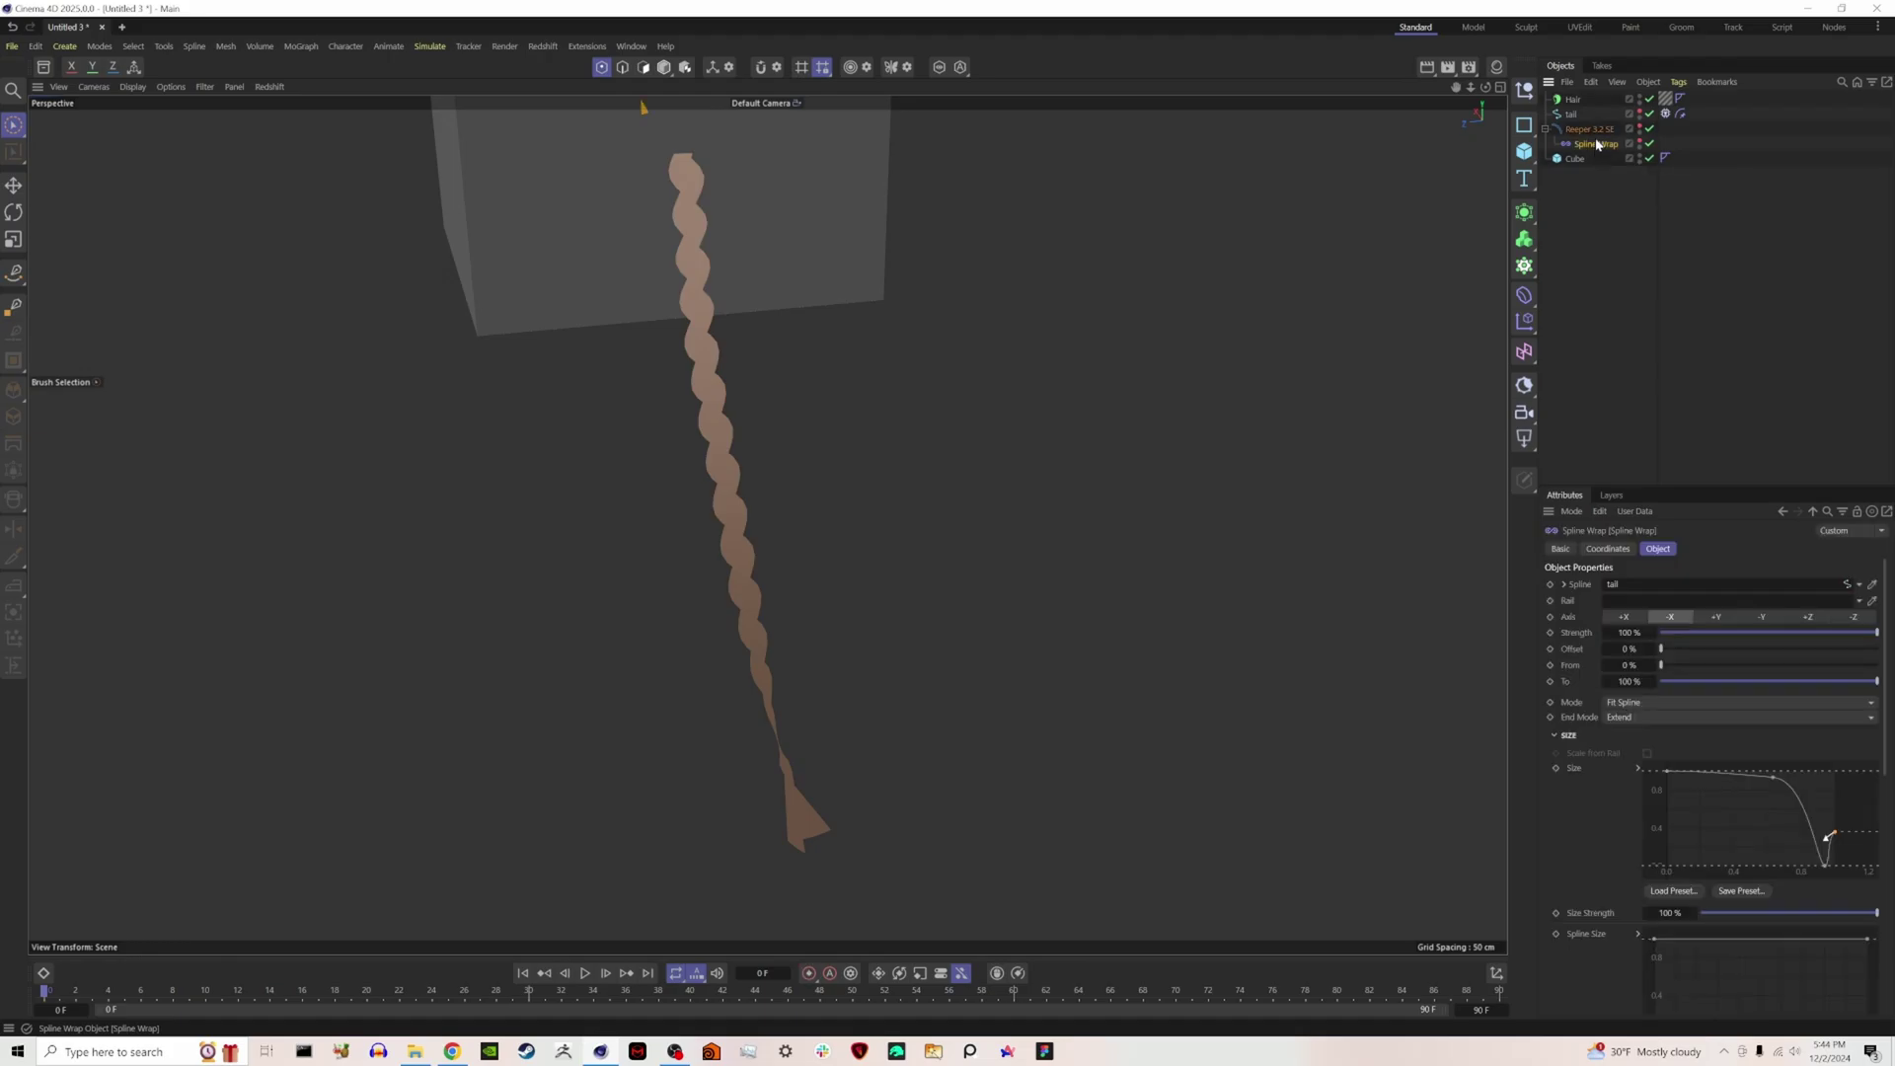
click(1664, 619)
text(20)
key(Return)
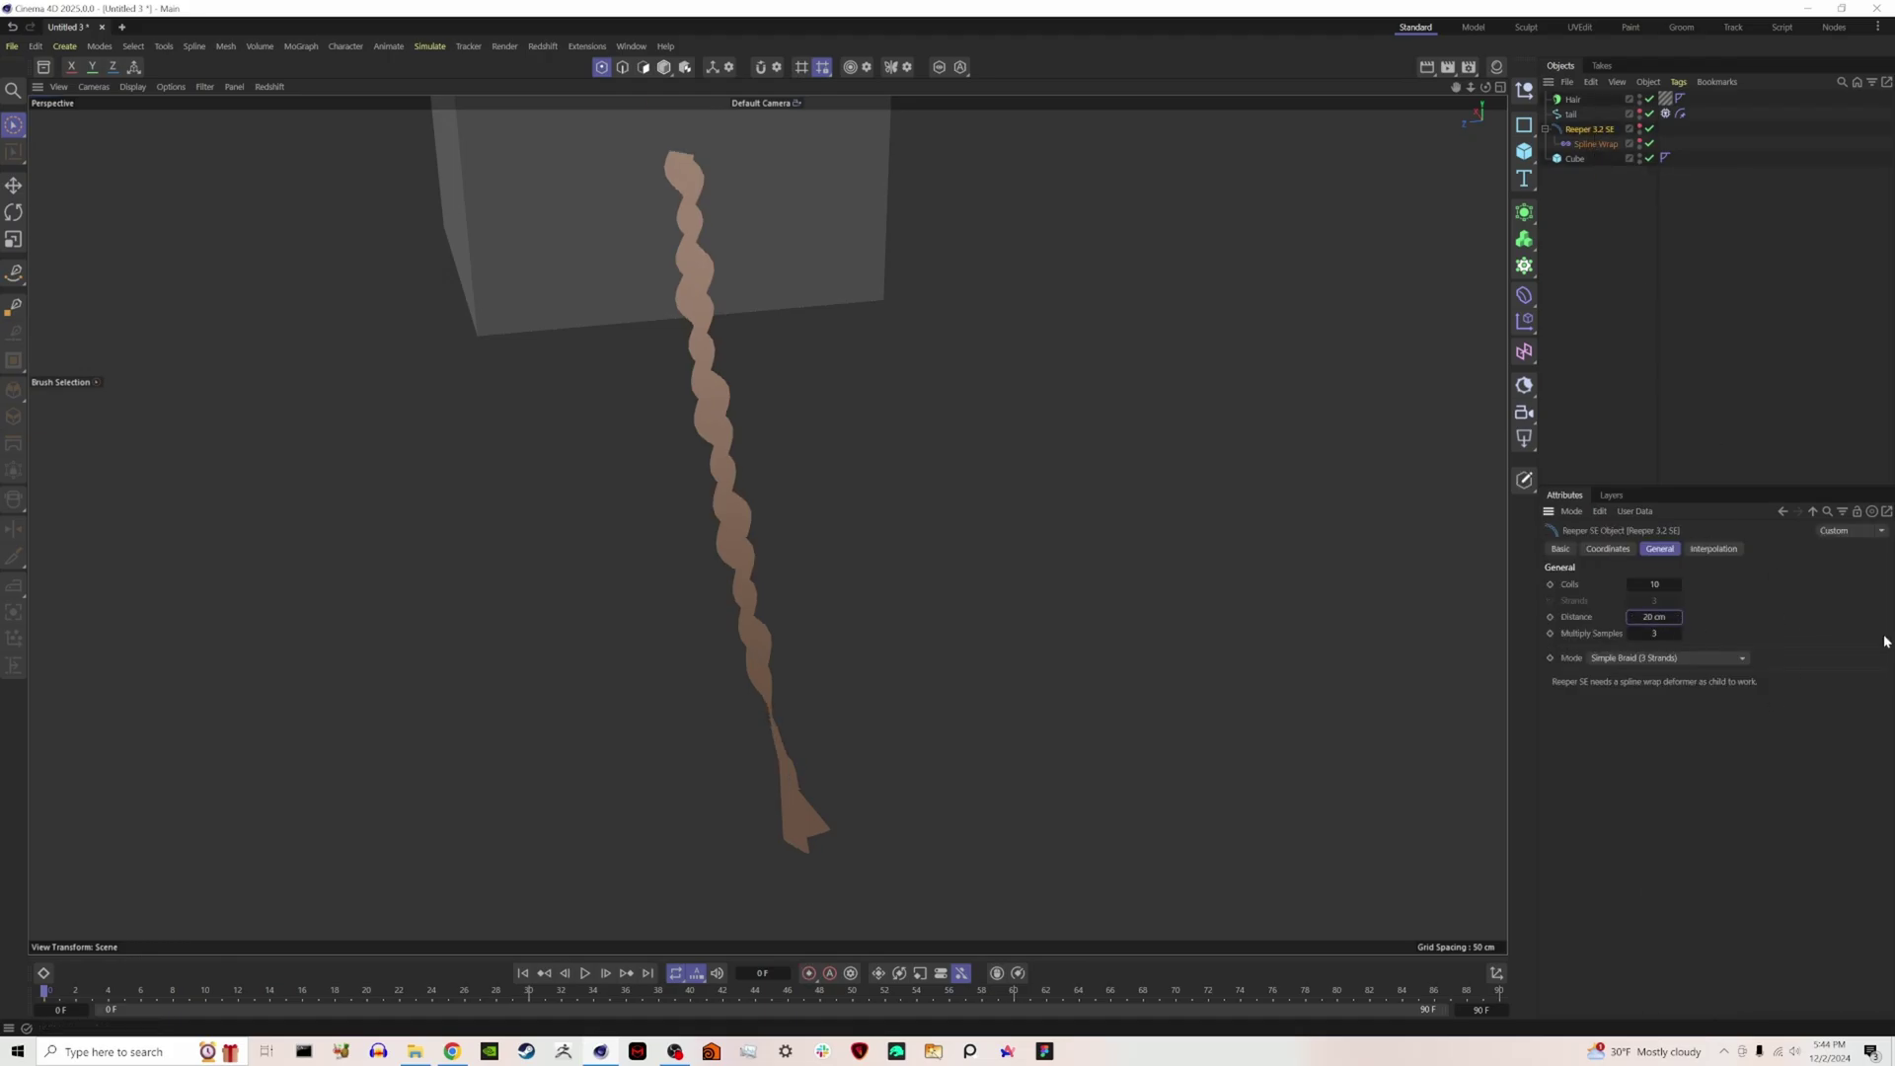
click(1586, 99)
click(1601, 790)
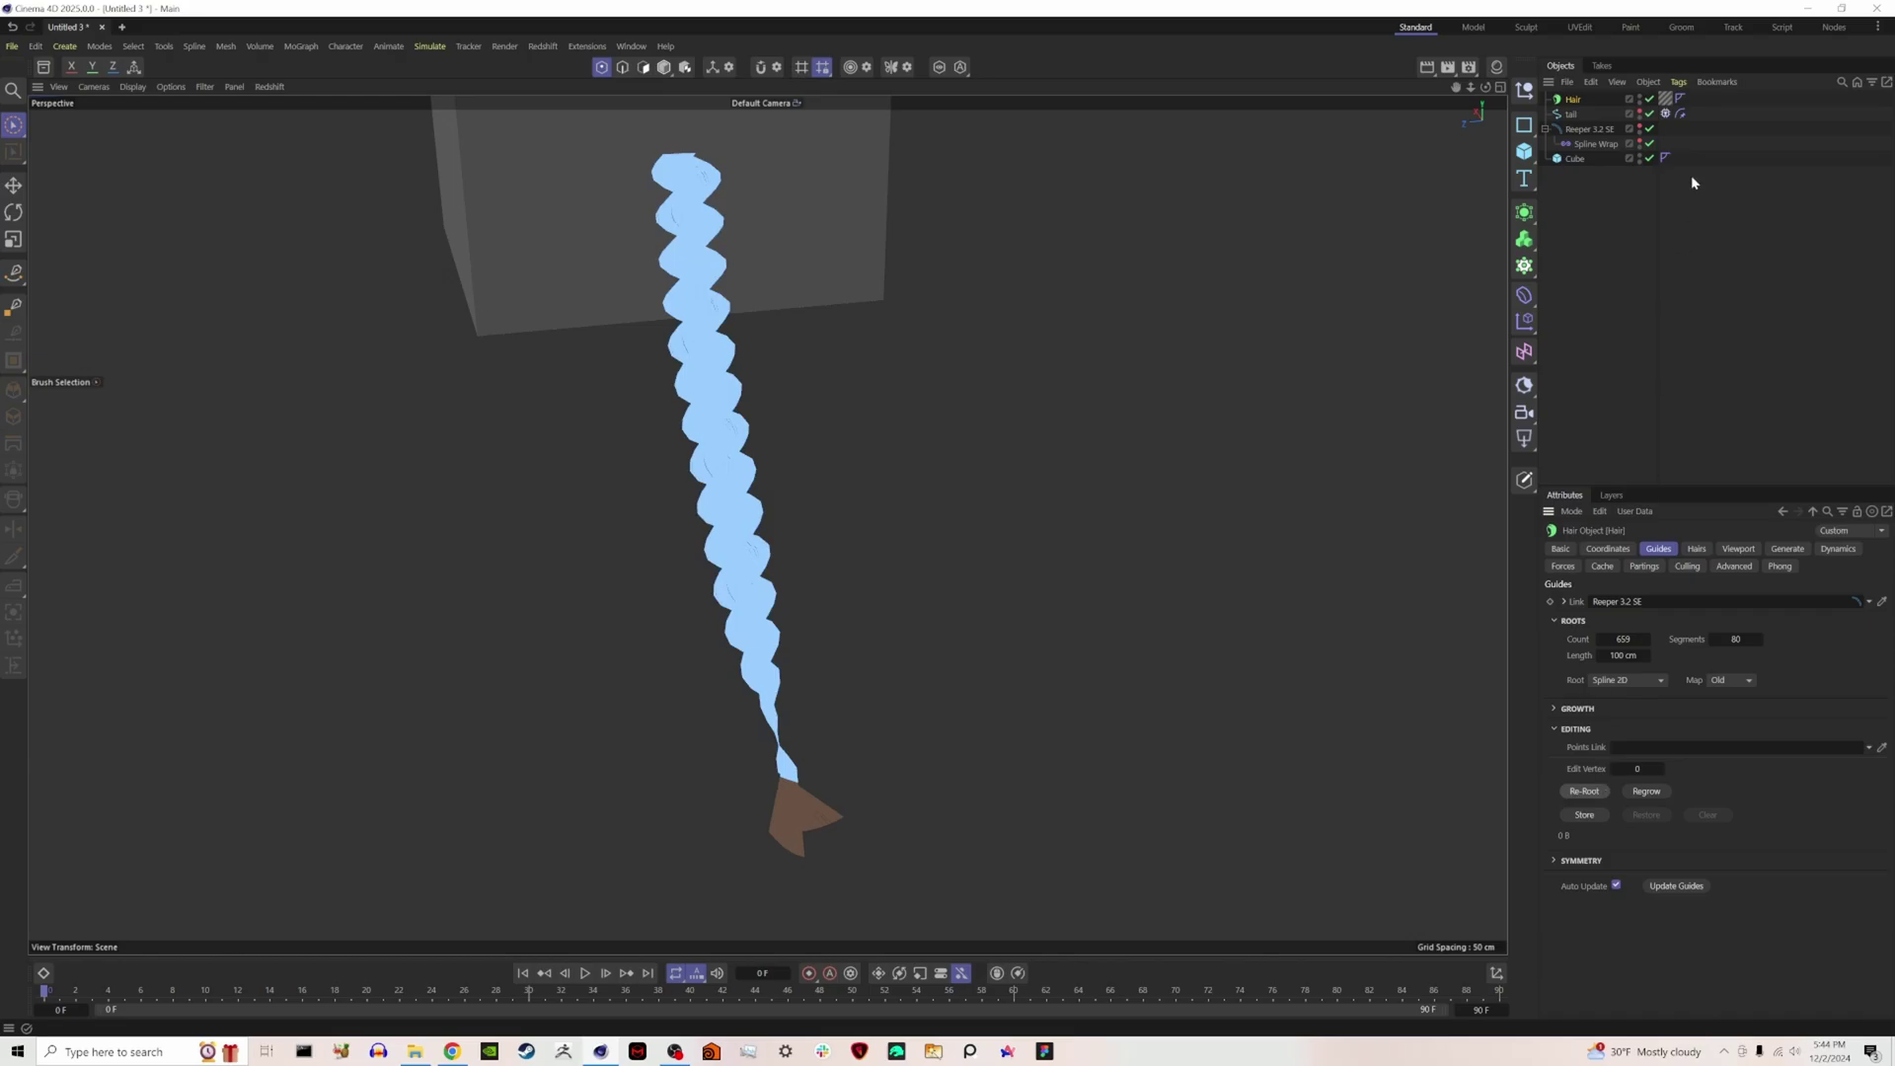
click(1672, 248)
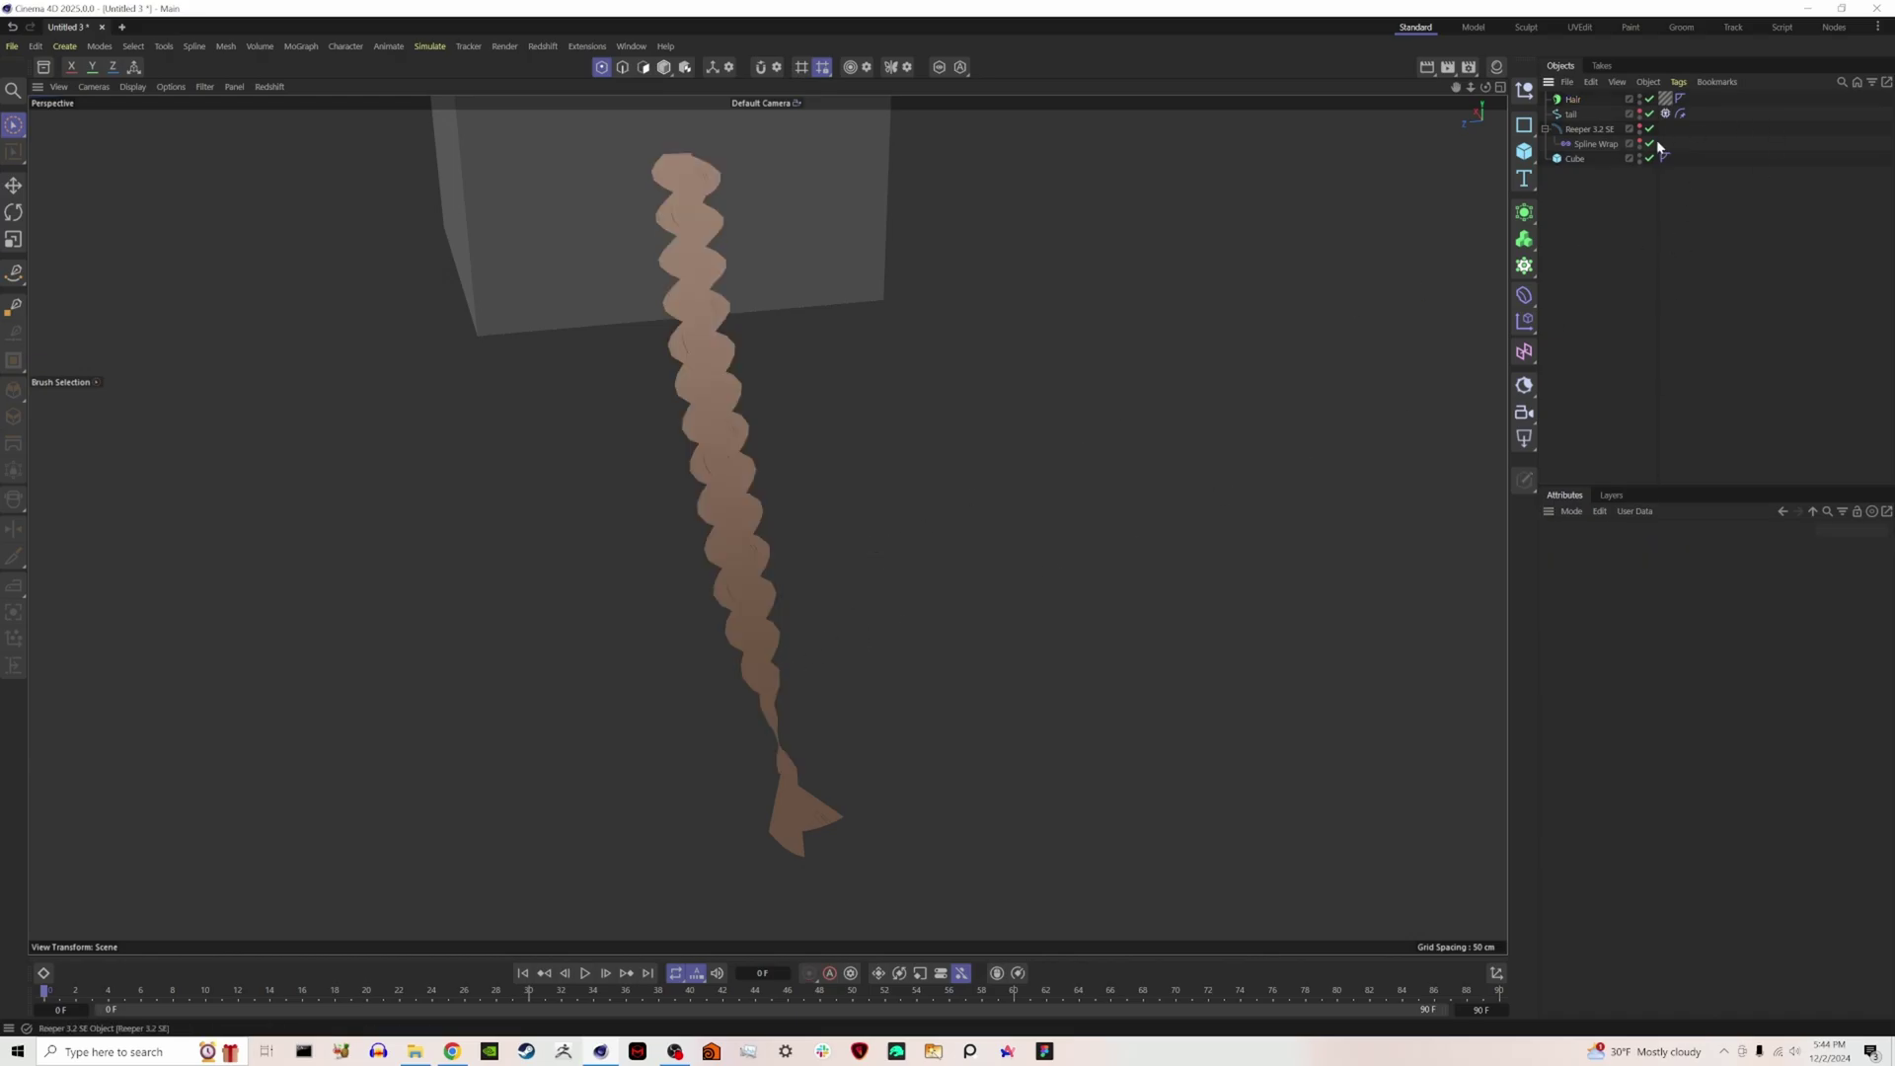
Edit the Hair object's Cloning offsets, changing the Root value and setting the Tip to 0.01 cm.
click(1591, 131)
click(775, 619)
scroll(775, 619, down, 1)
alt+drag(775, 619, 656, 605)
click(1573, 98)
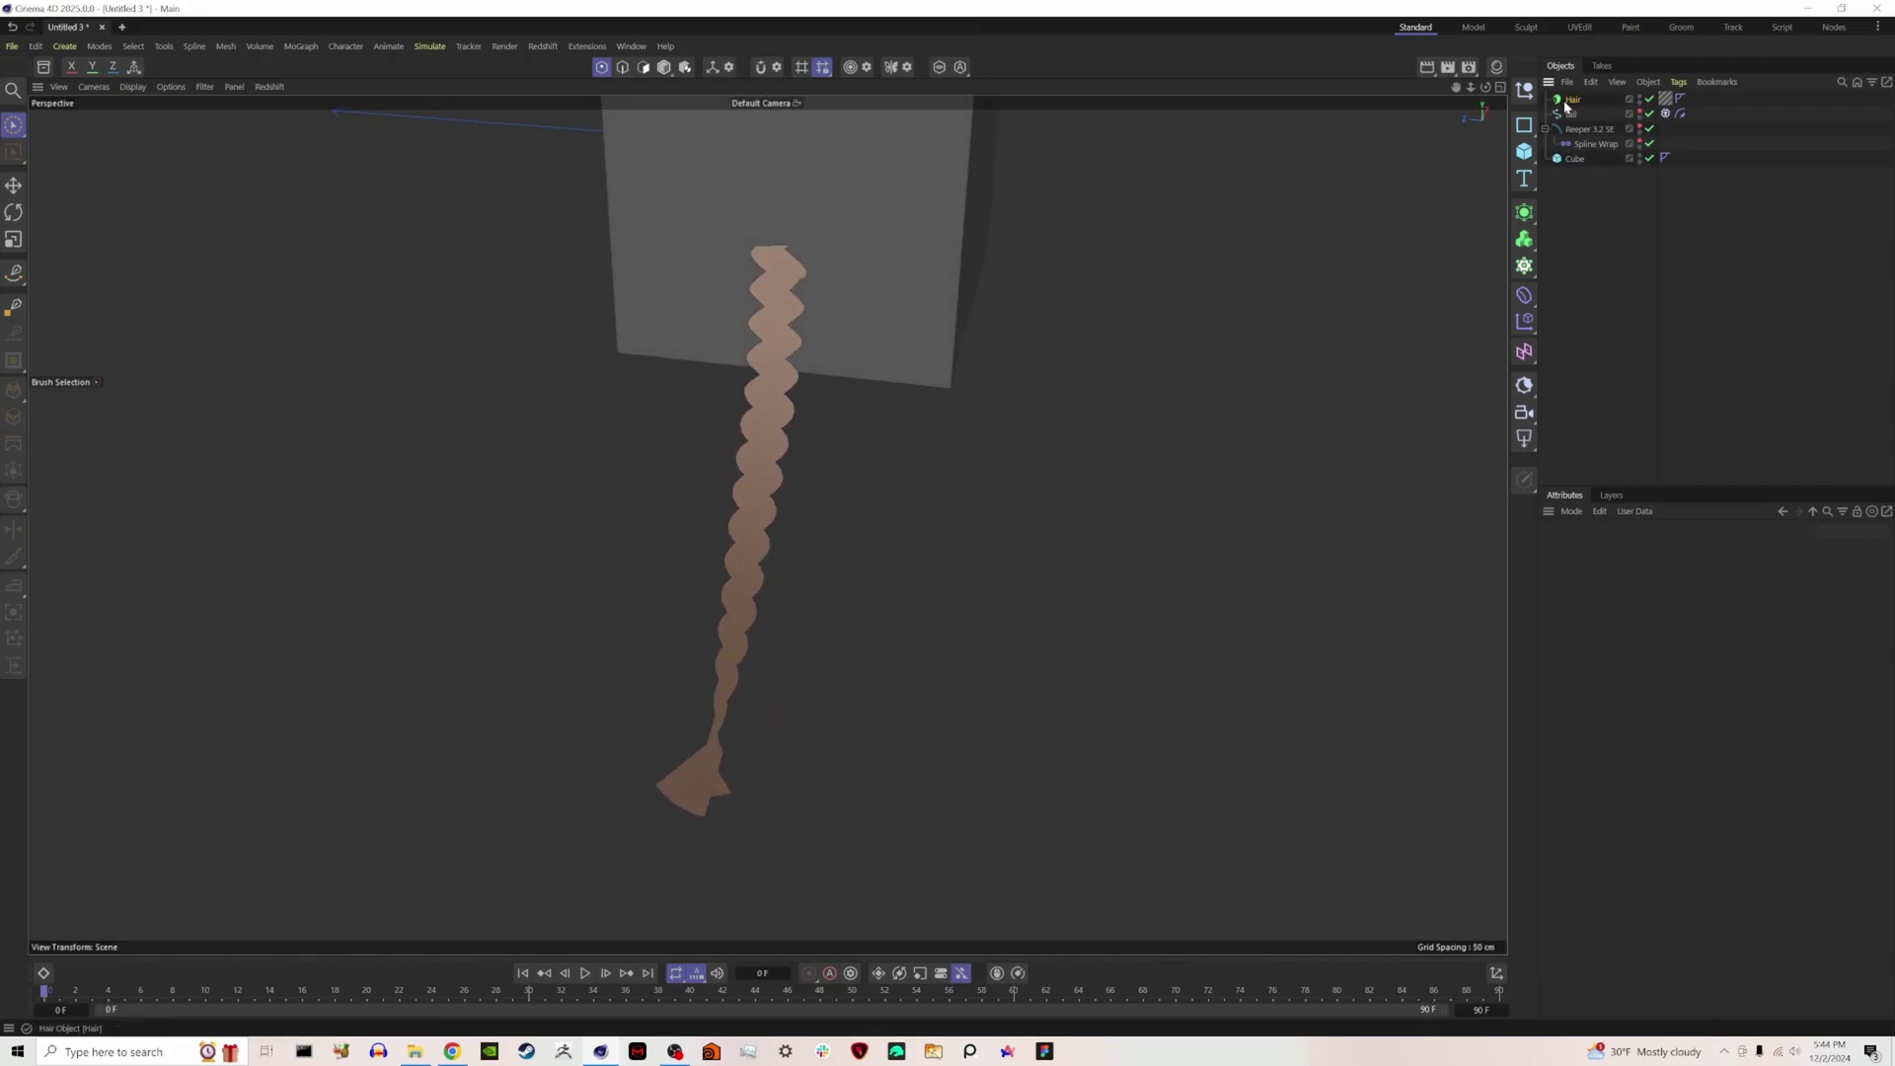
click(1695, 549)
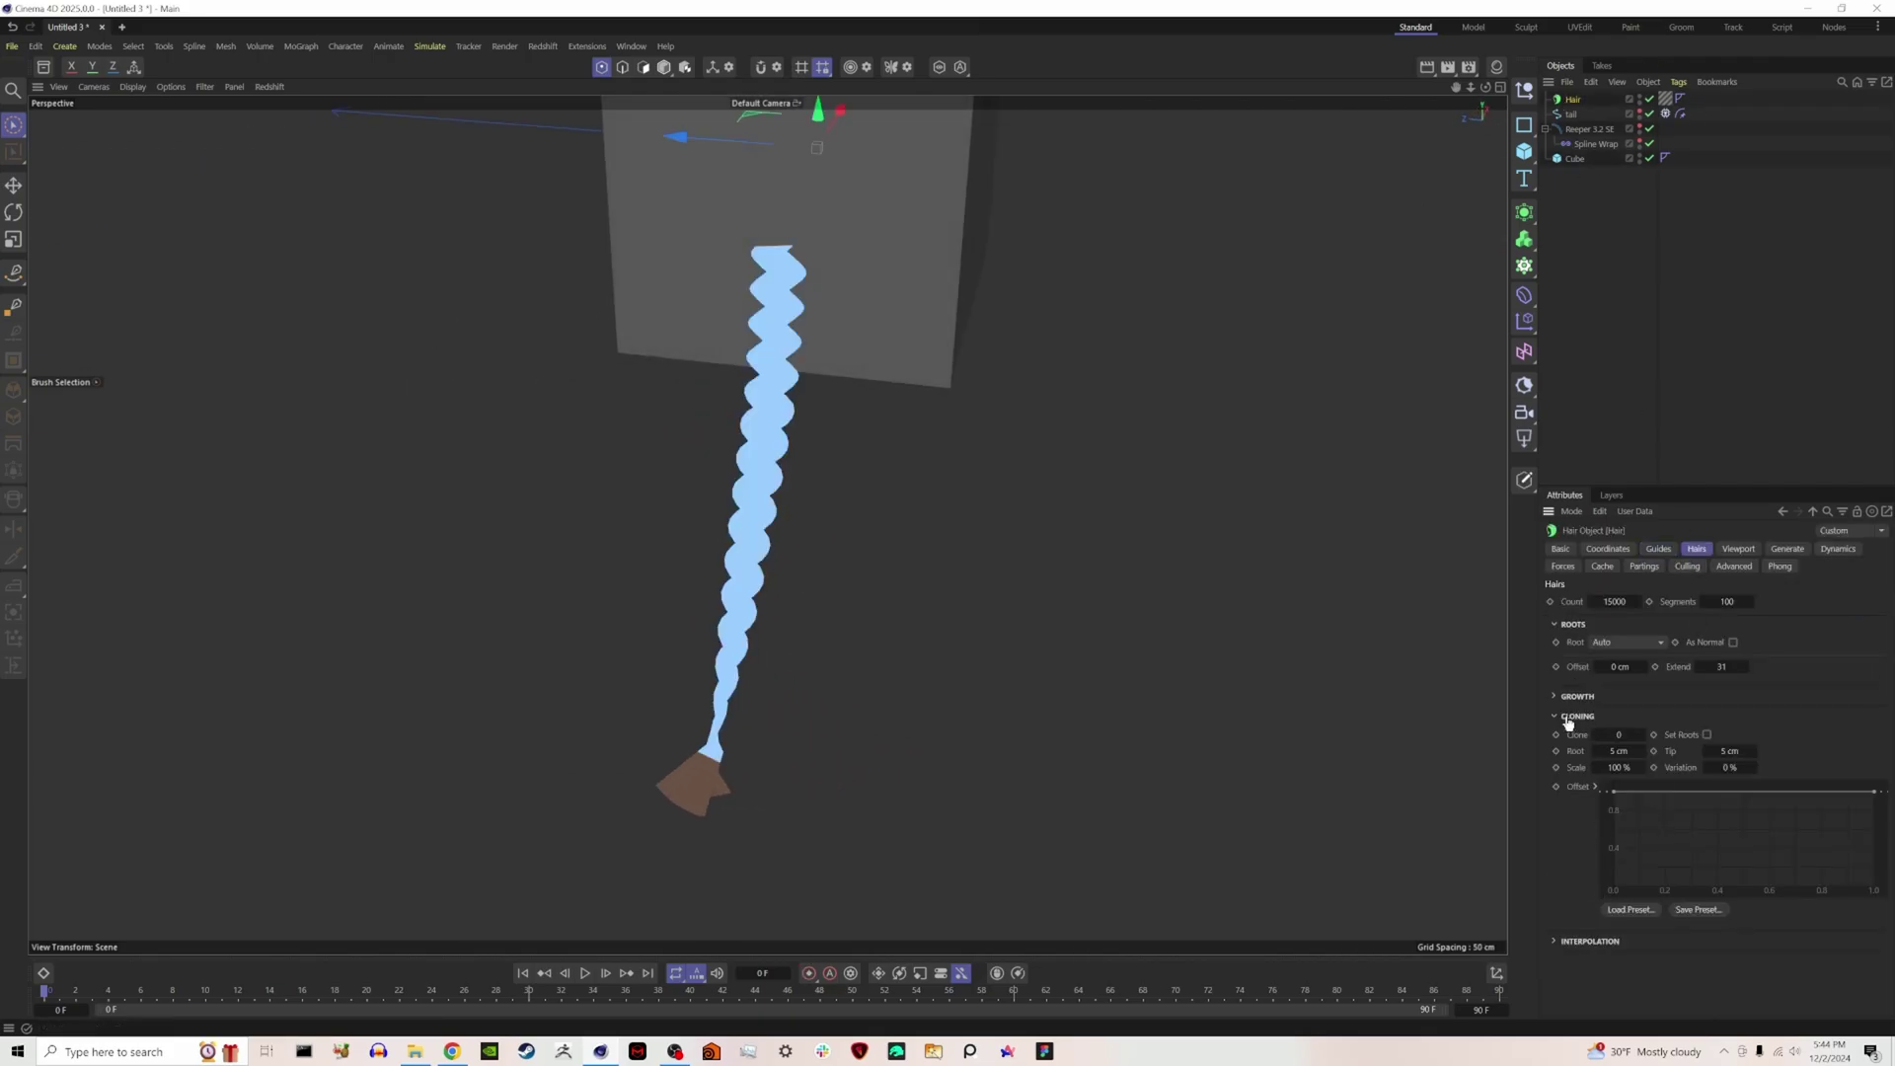
click(1619, 751)
key(BackSpace)
click(1733, 752)
text(.01)
click(1639, 733)
click(1727, 194)
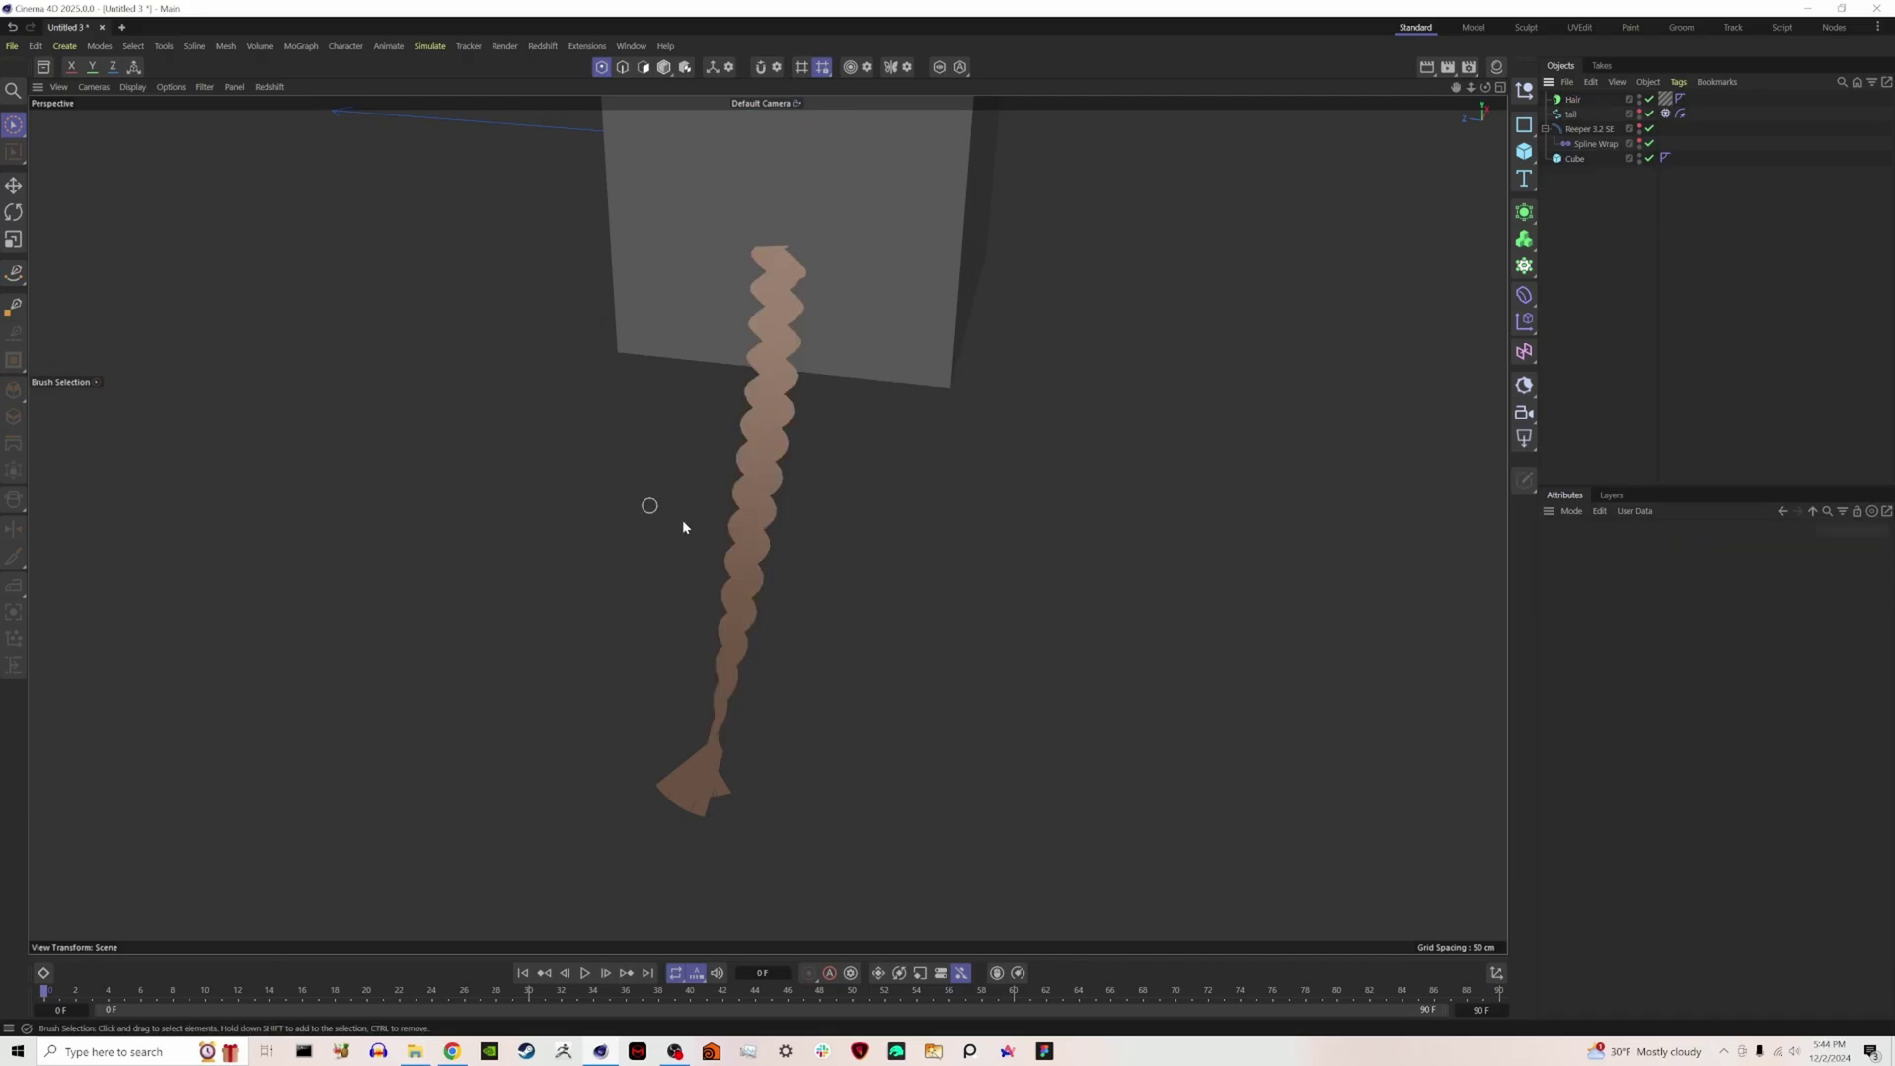
alt+drag(763, 491, 920, 459)
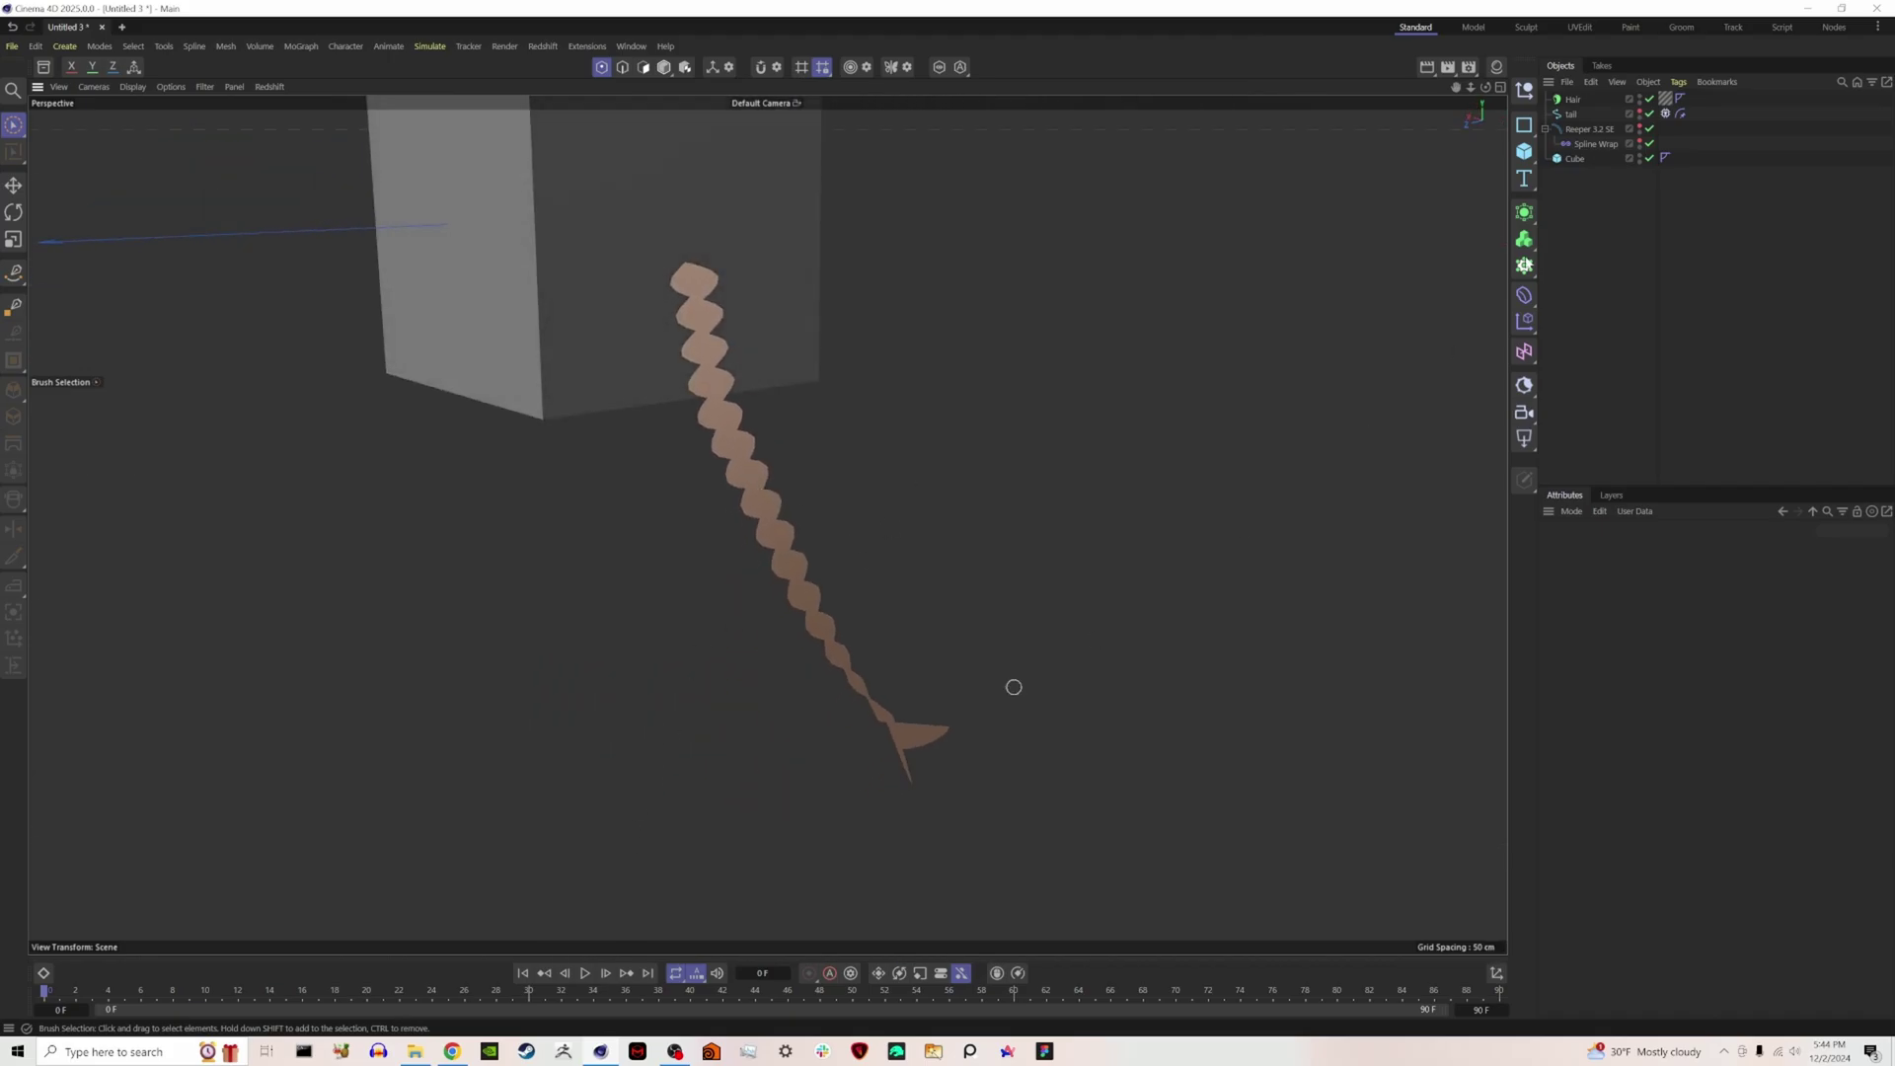
click(1574, 100)
click(1663, 549)
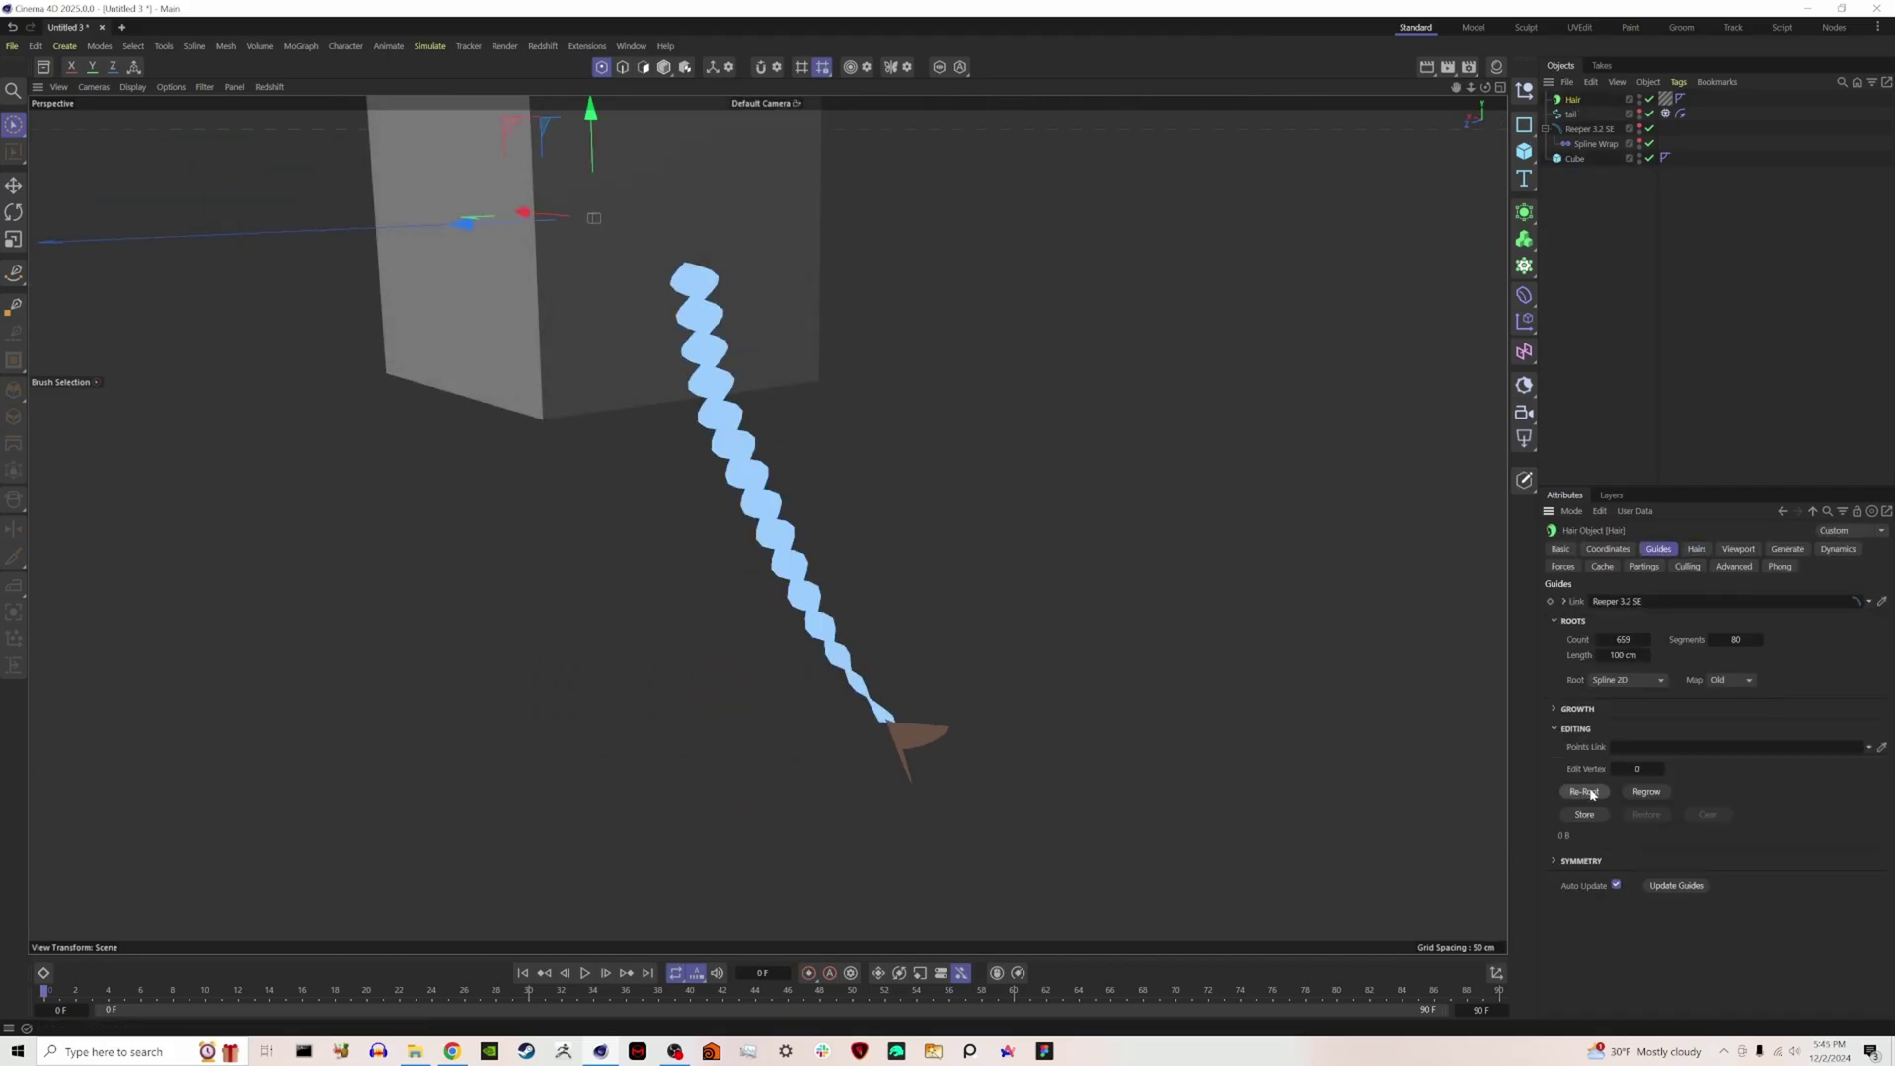
click(1699, 550)
click(1654, 357)
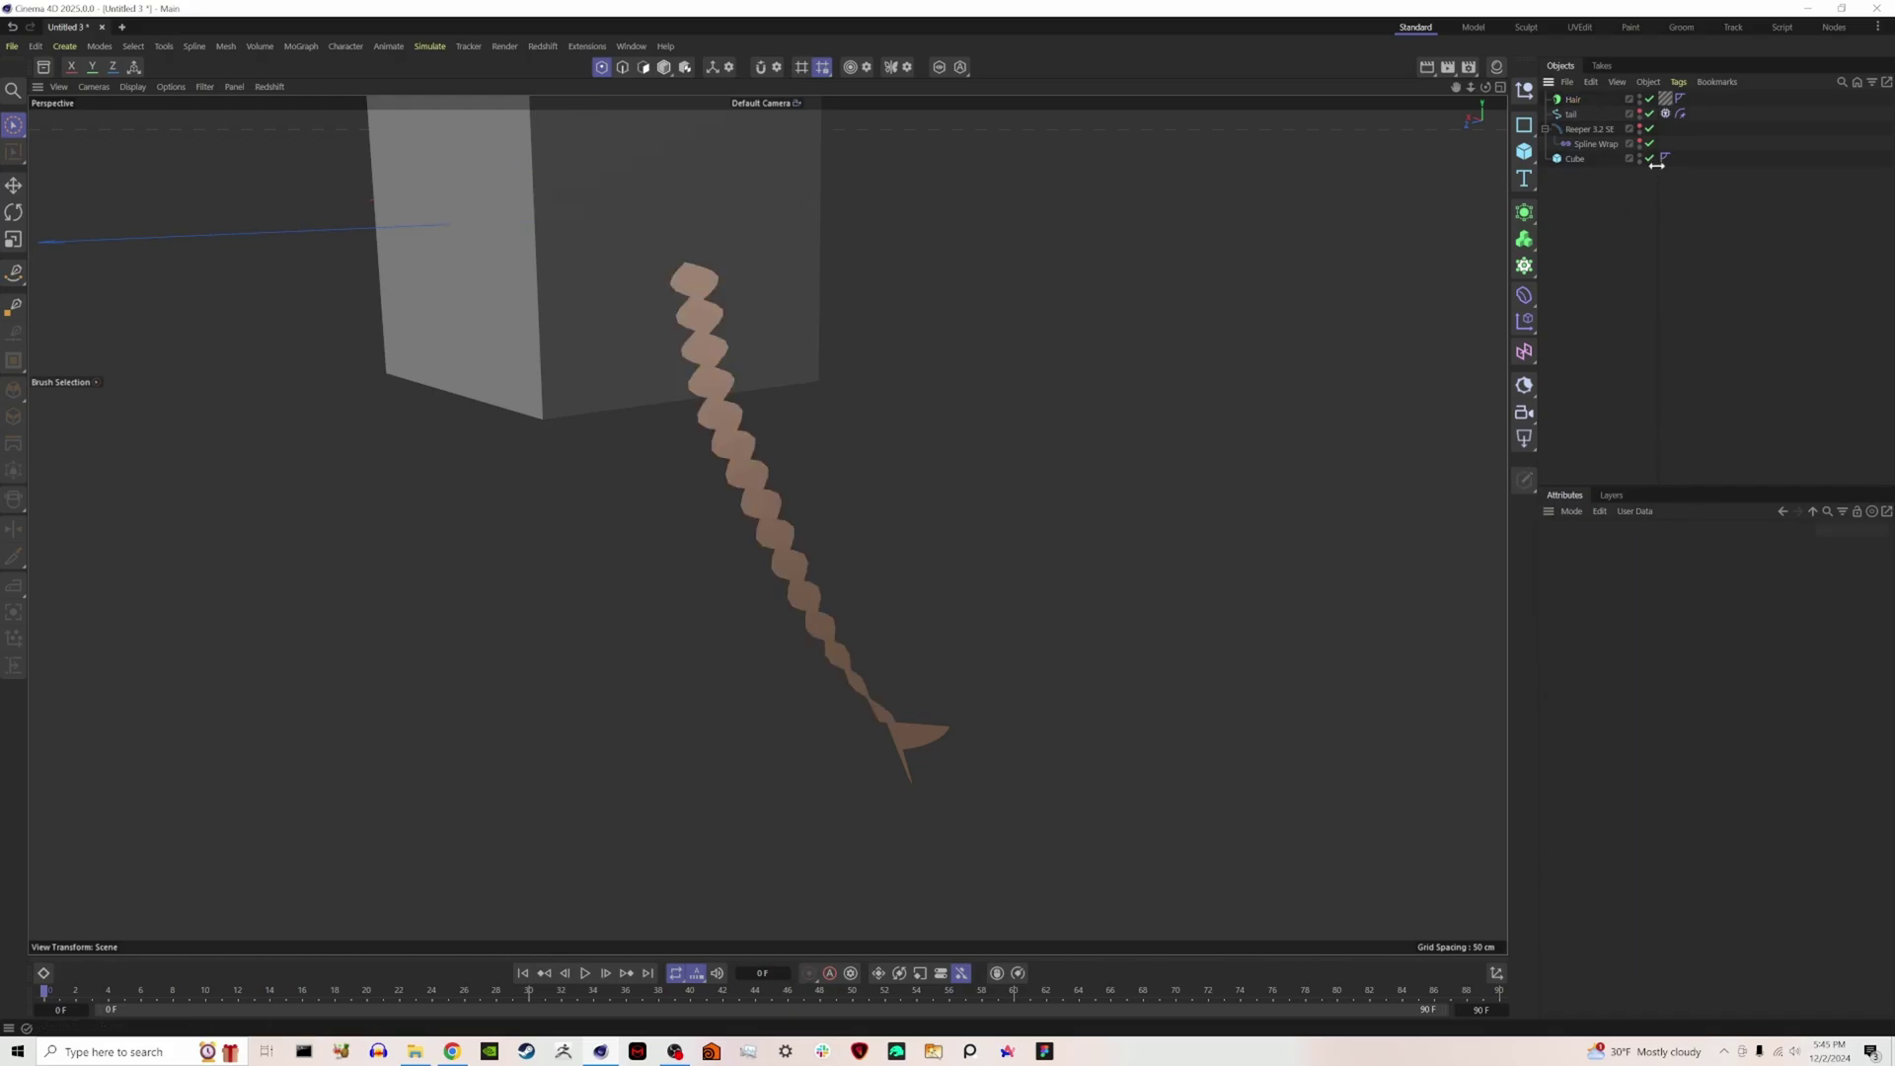
Enable the Frizz property on the hair material and open its settings.
click(1665, 99)
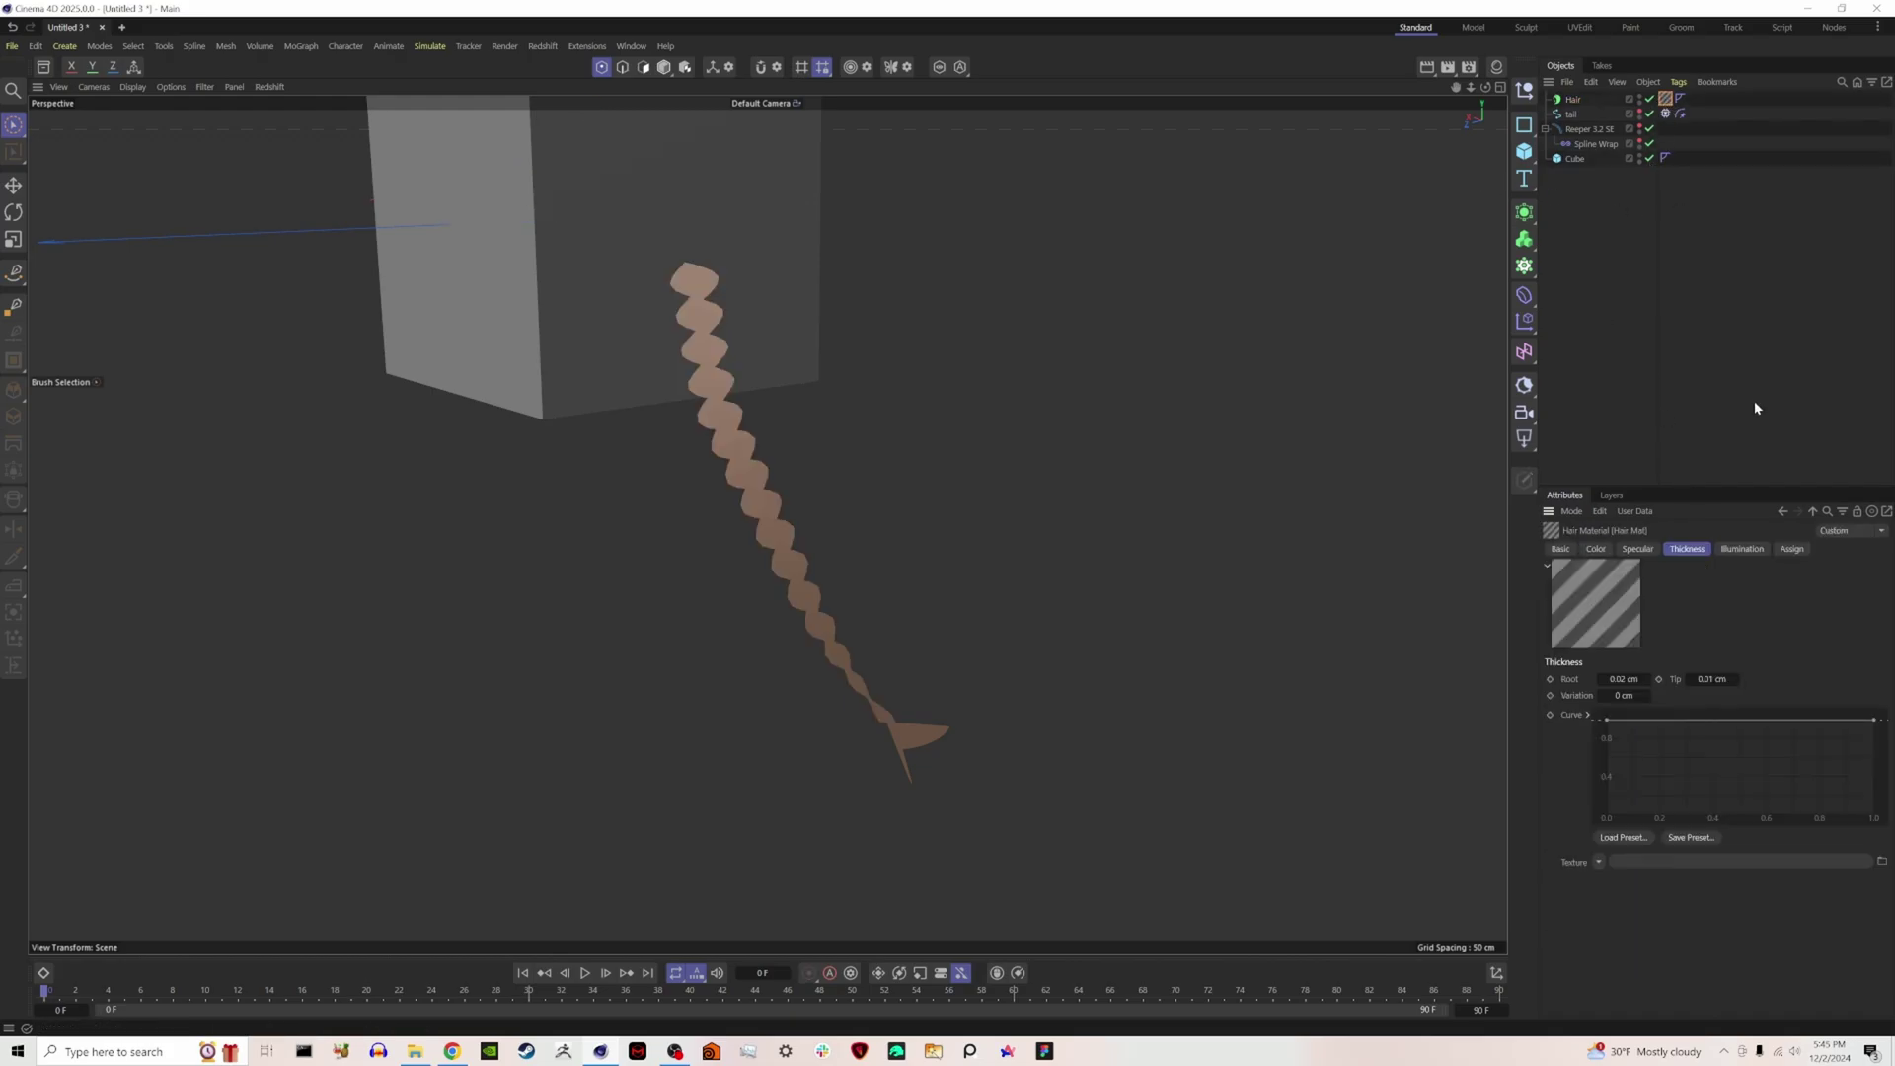
click(1556, 549)
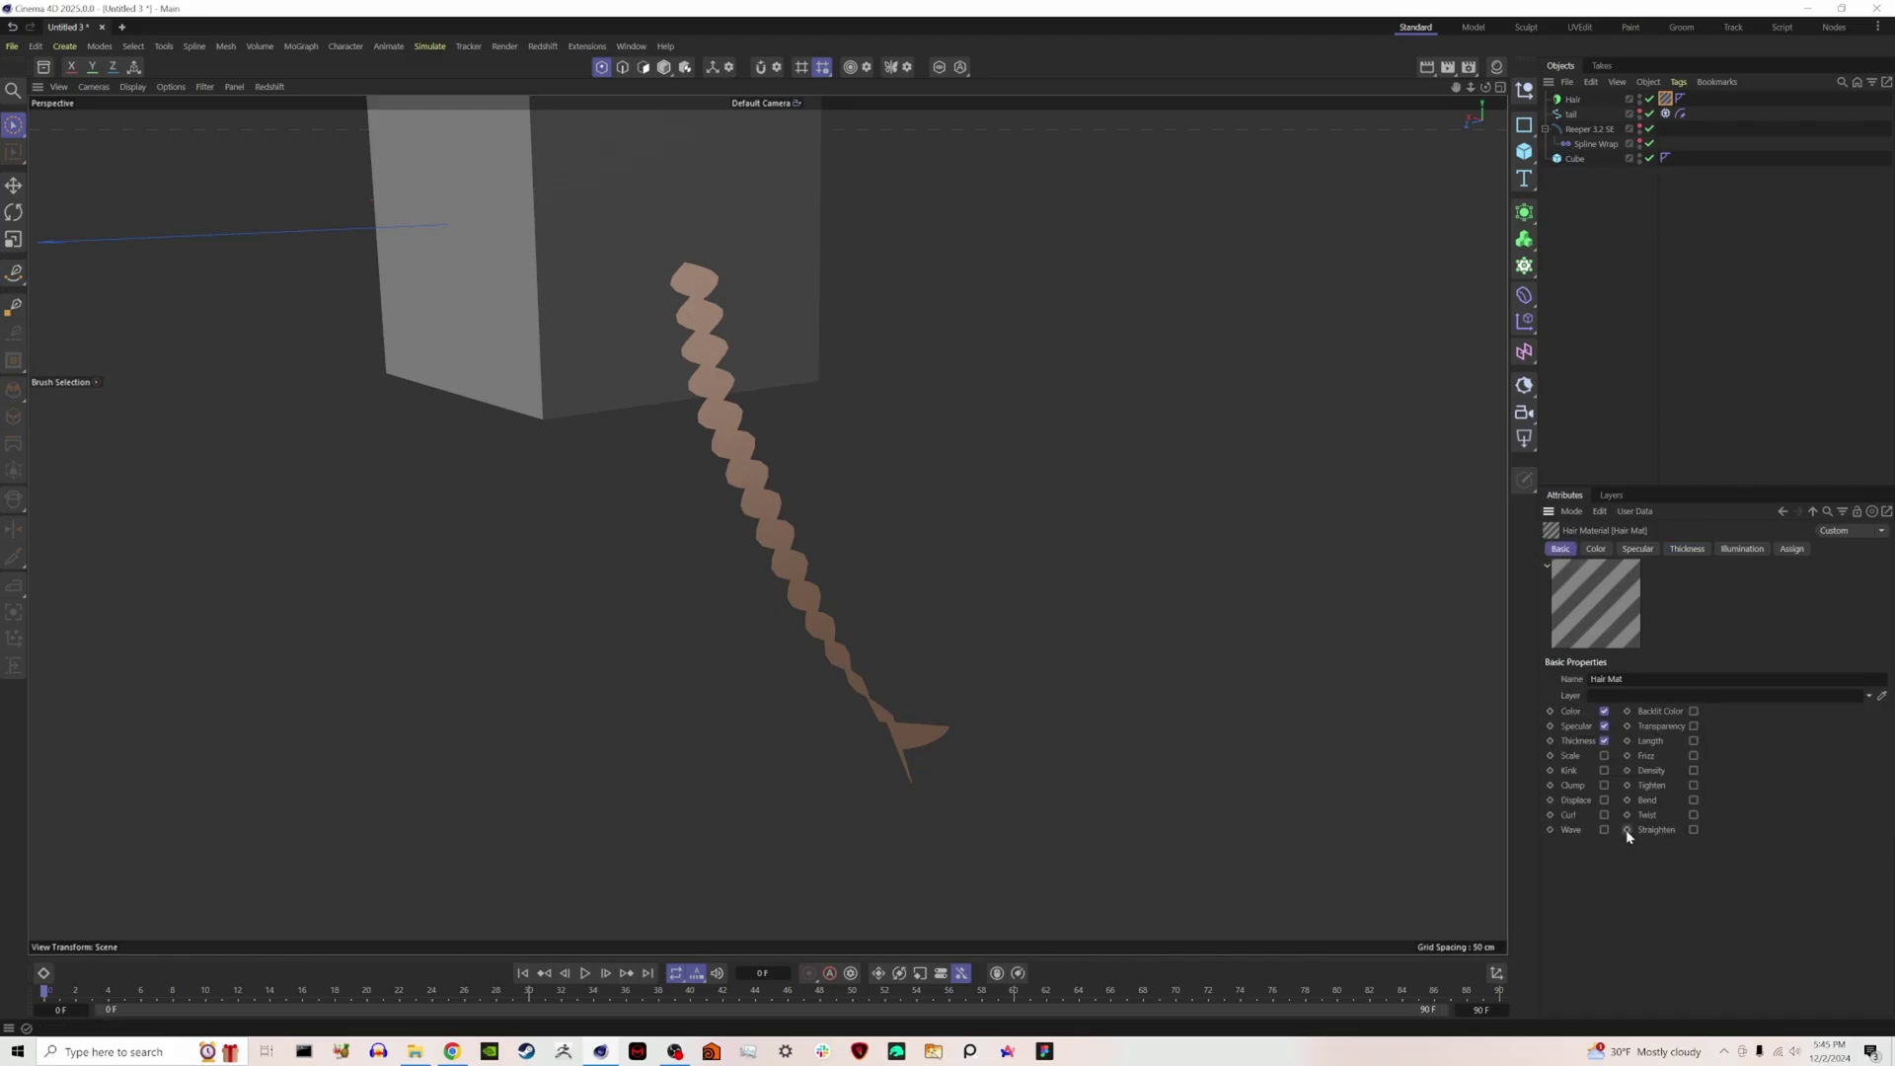
click(1694, 756)
click(1725, 549)
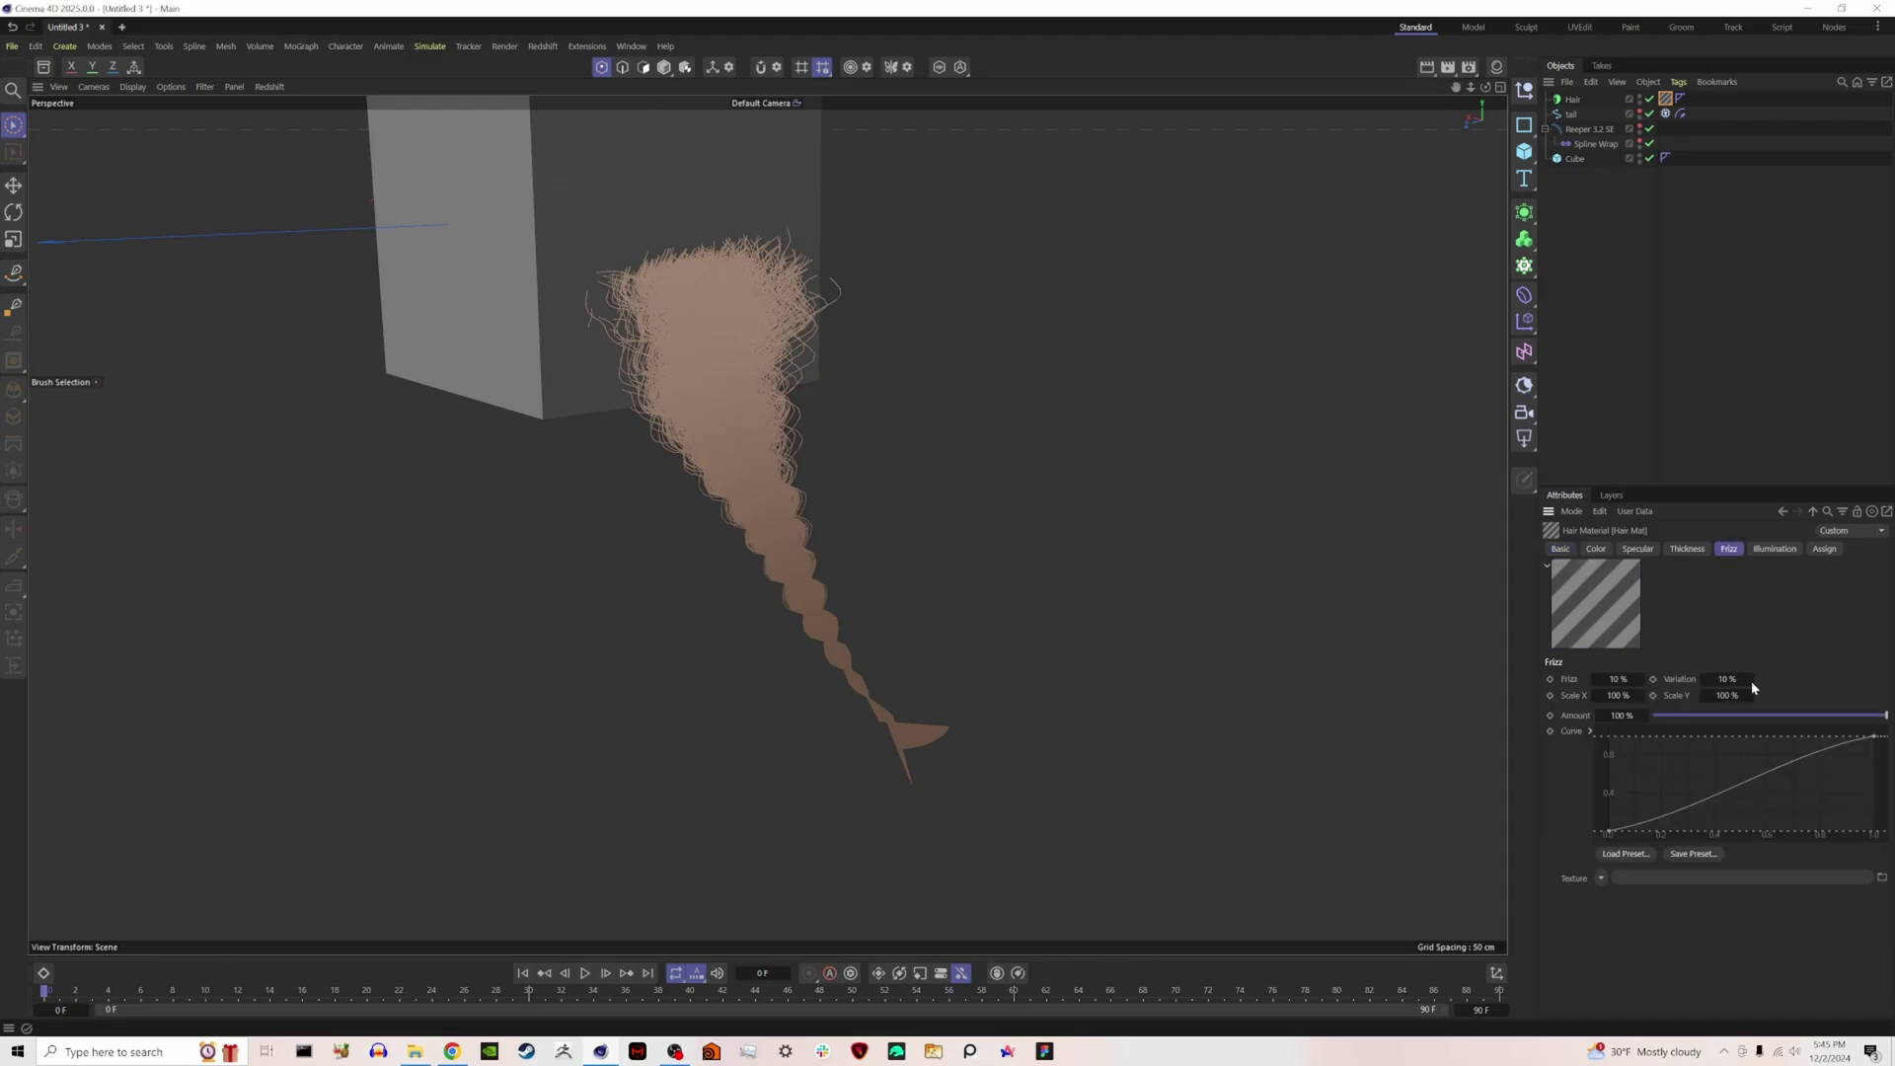
Reshape the Frizz curve to start low at the root and fade to zero at the tip, and set its Amount to 3 %.
drag(1607, 834, 1598, 756)
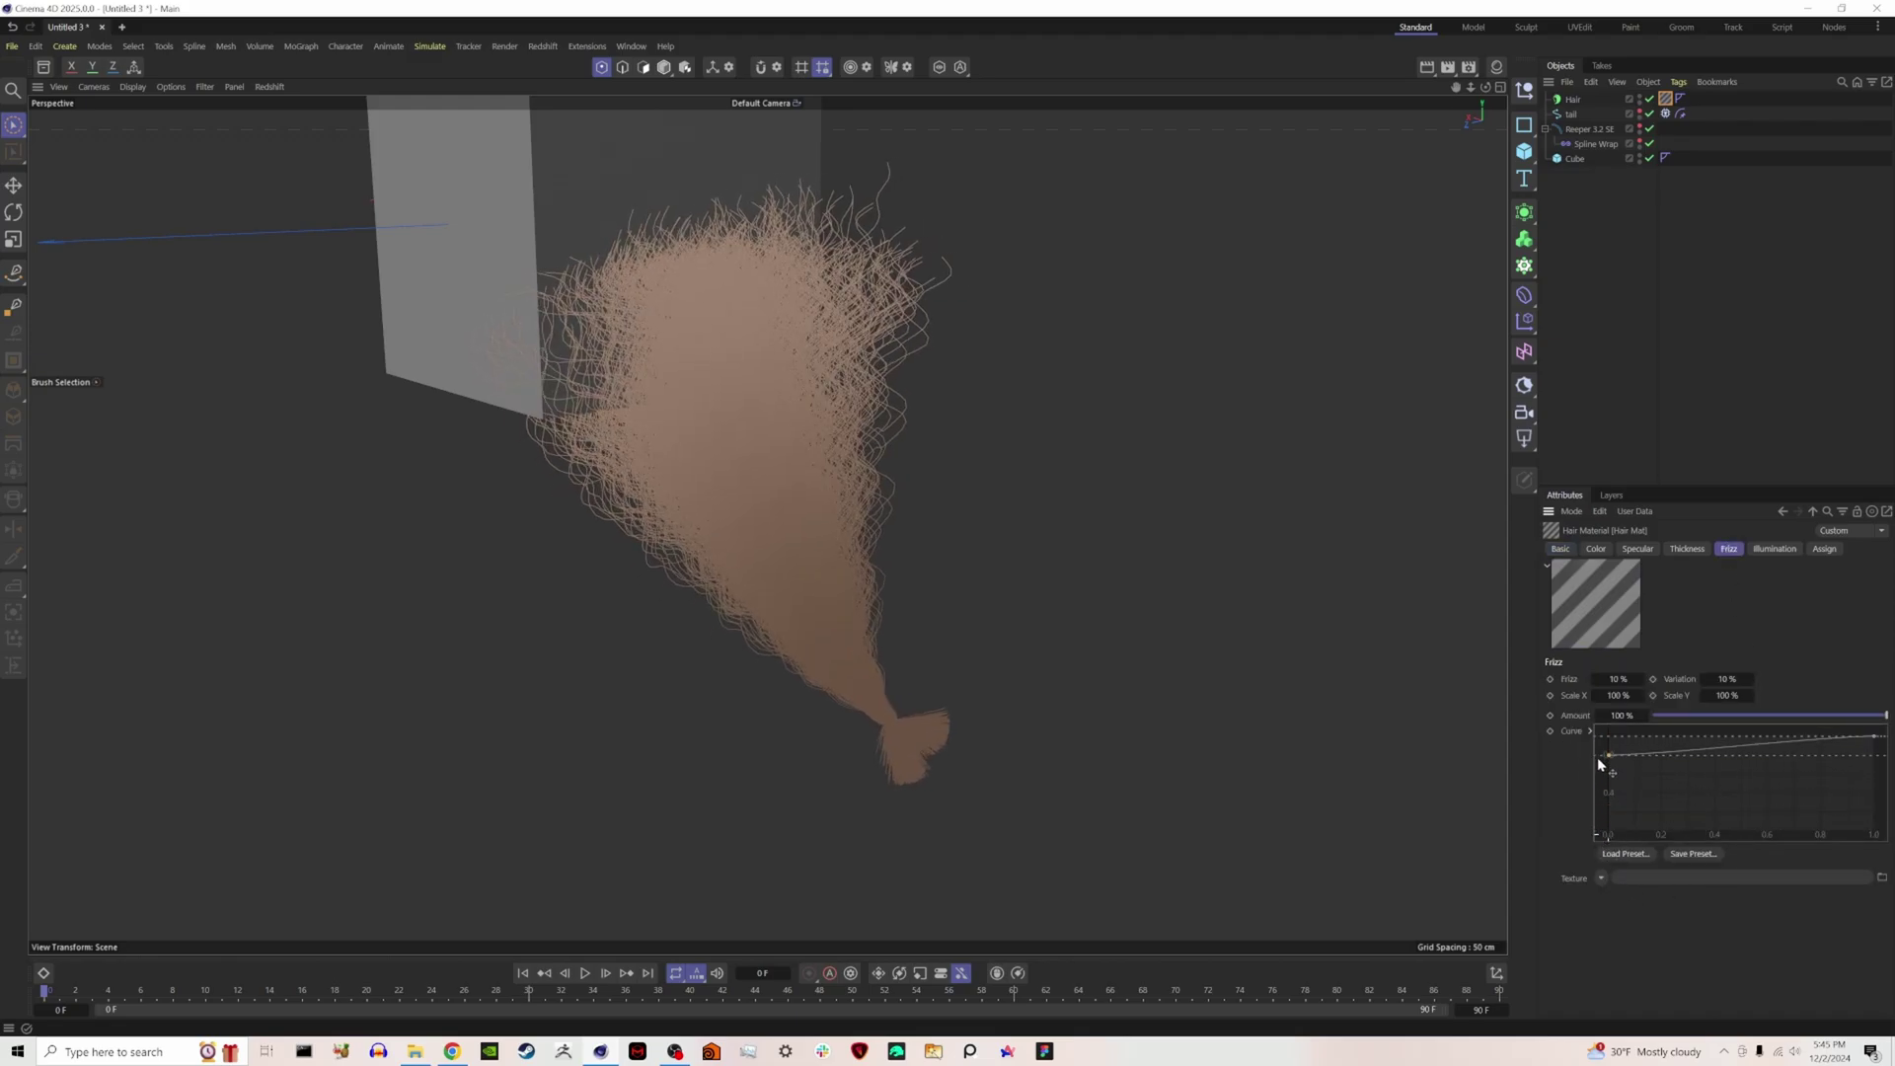
drag(1875, 737, 1876, 833)
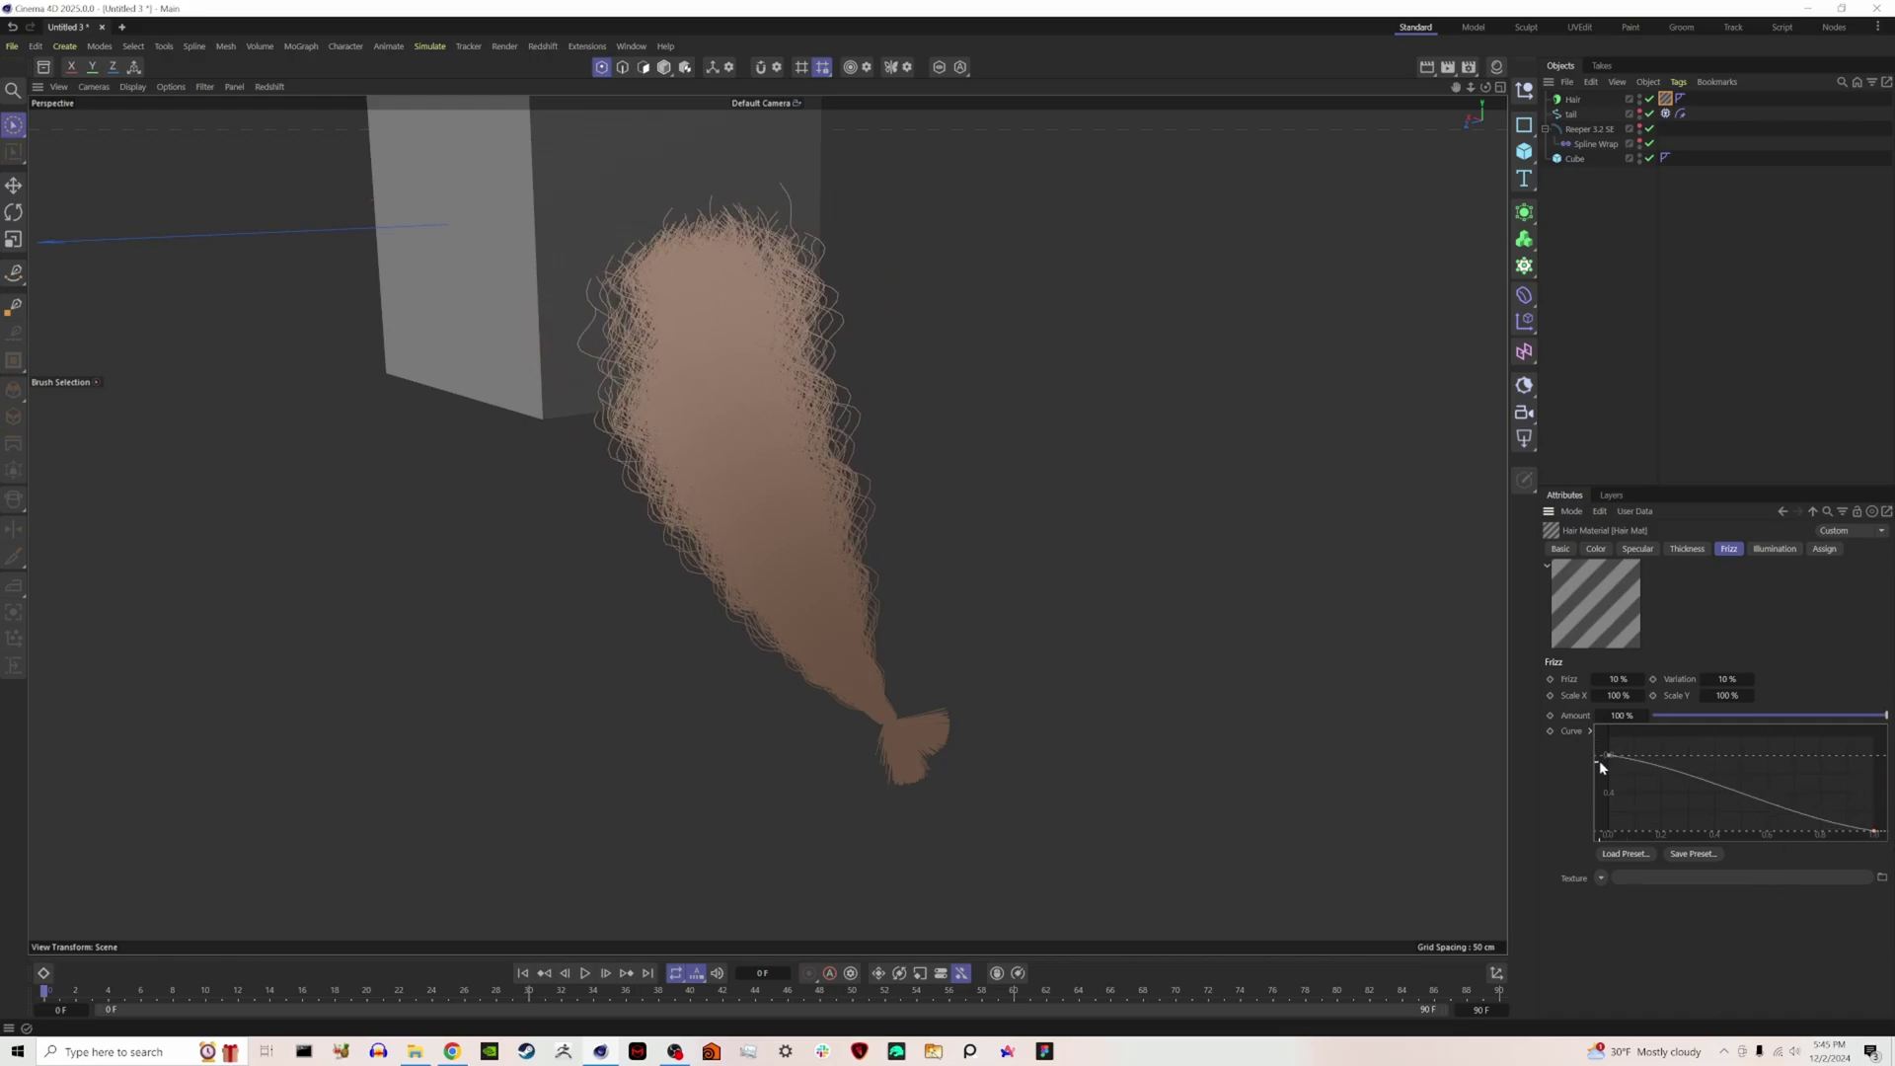
drag(1608, 756, 1592, 813)
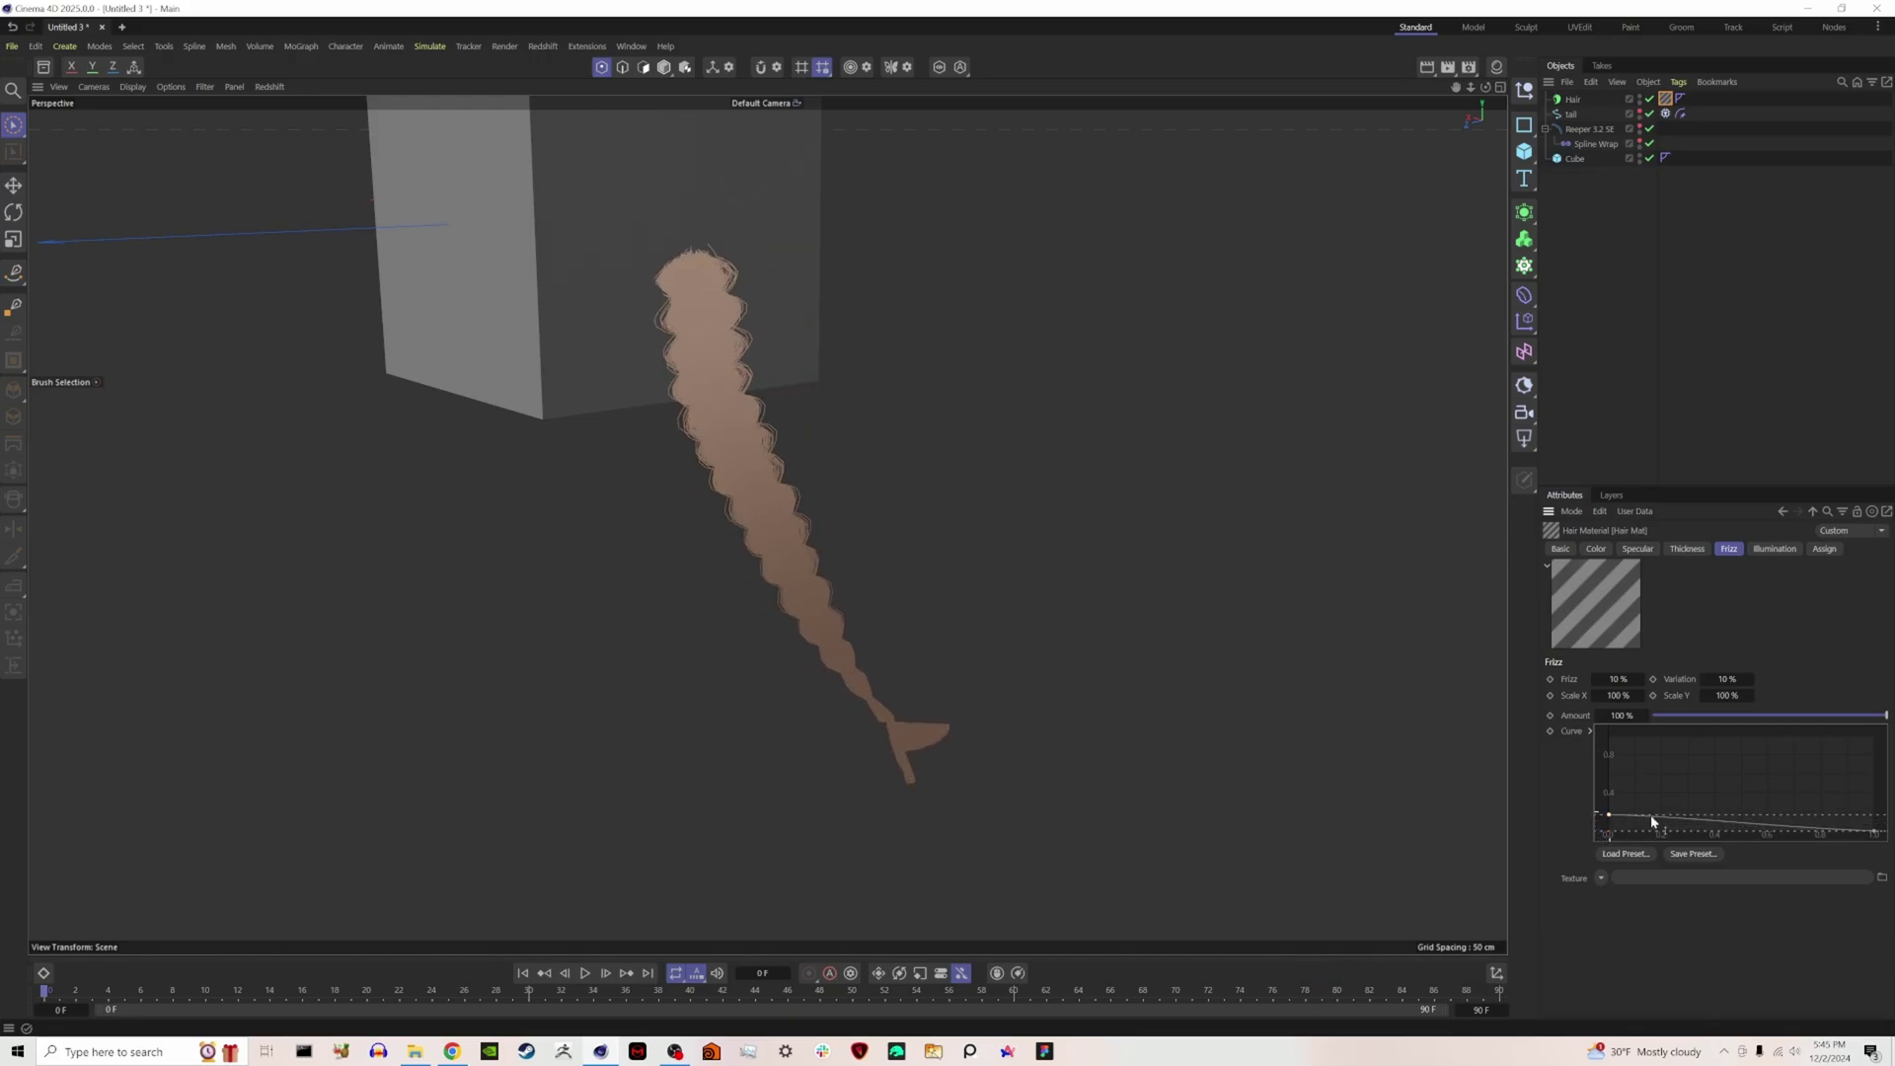
drag(1876, 832, 1893, 874)
drag(1803, 715, 1660, 719)
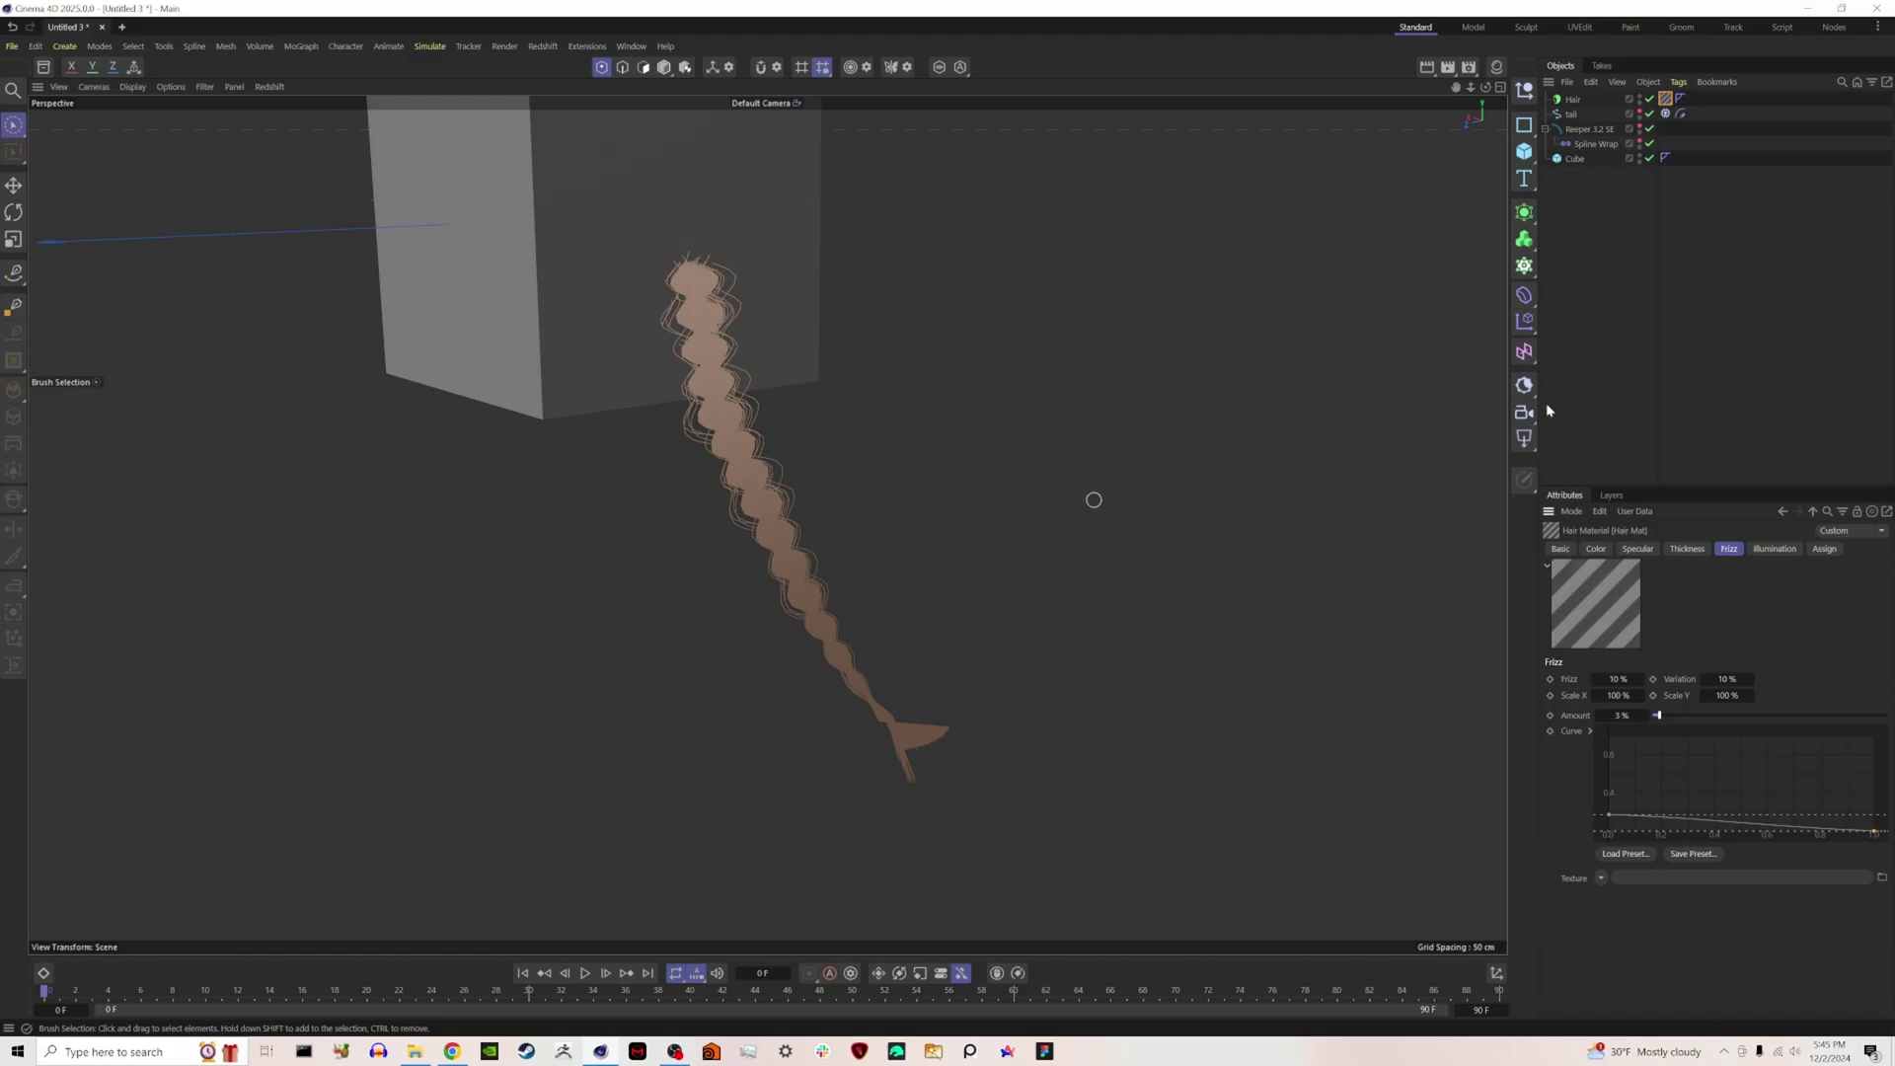
Enable Clump, Wave and Length on the hair material and re-enter its Thickness as 0.02 cm Root and 0.01 cm Tip.
click(1562, 549)
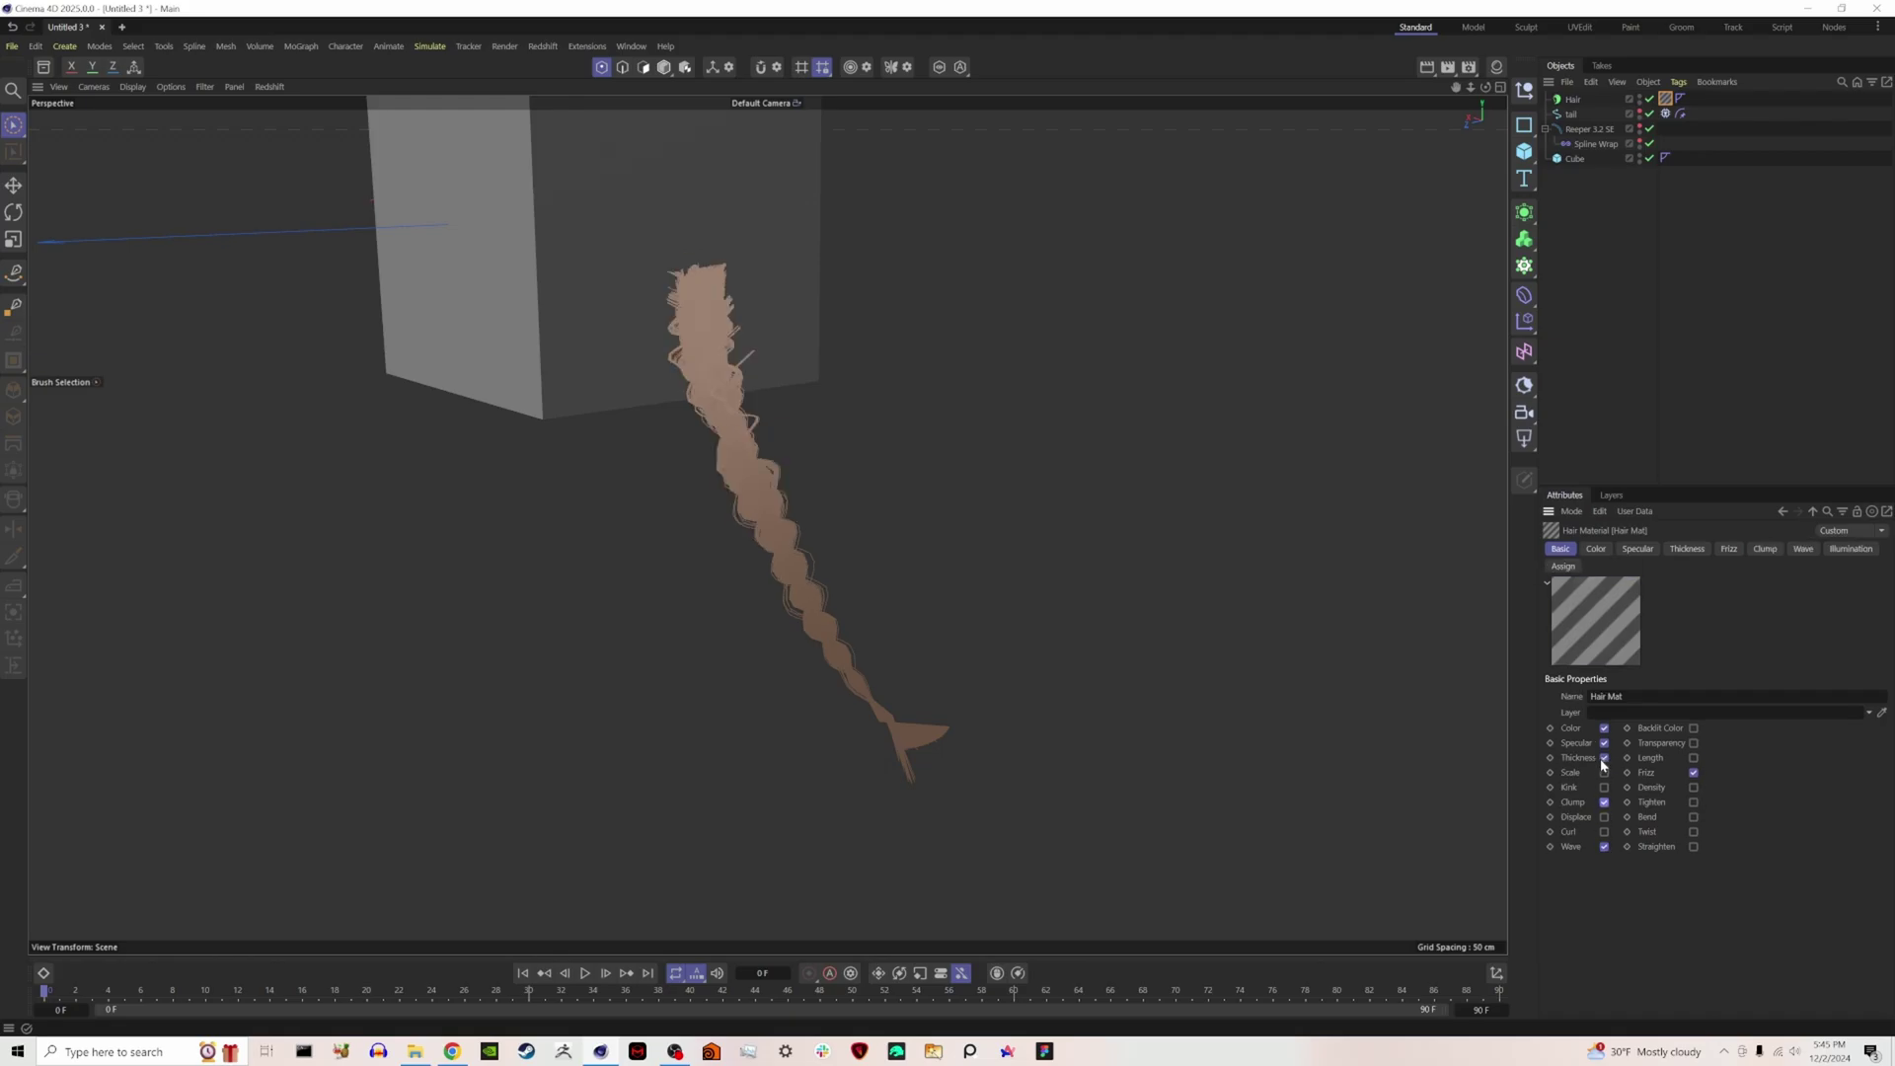
click(1694, 758)
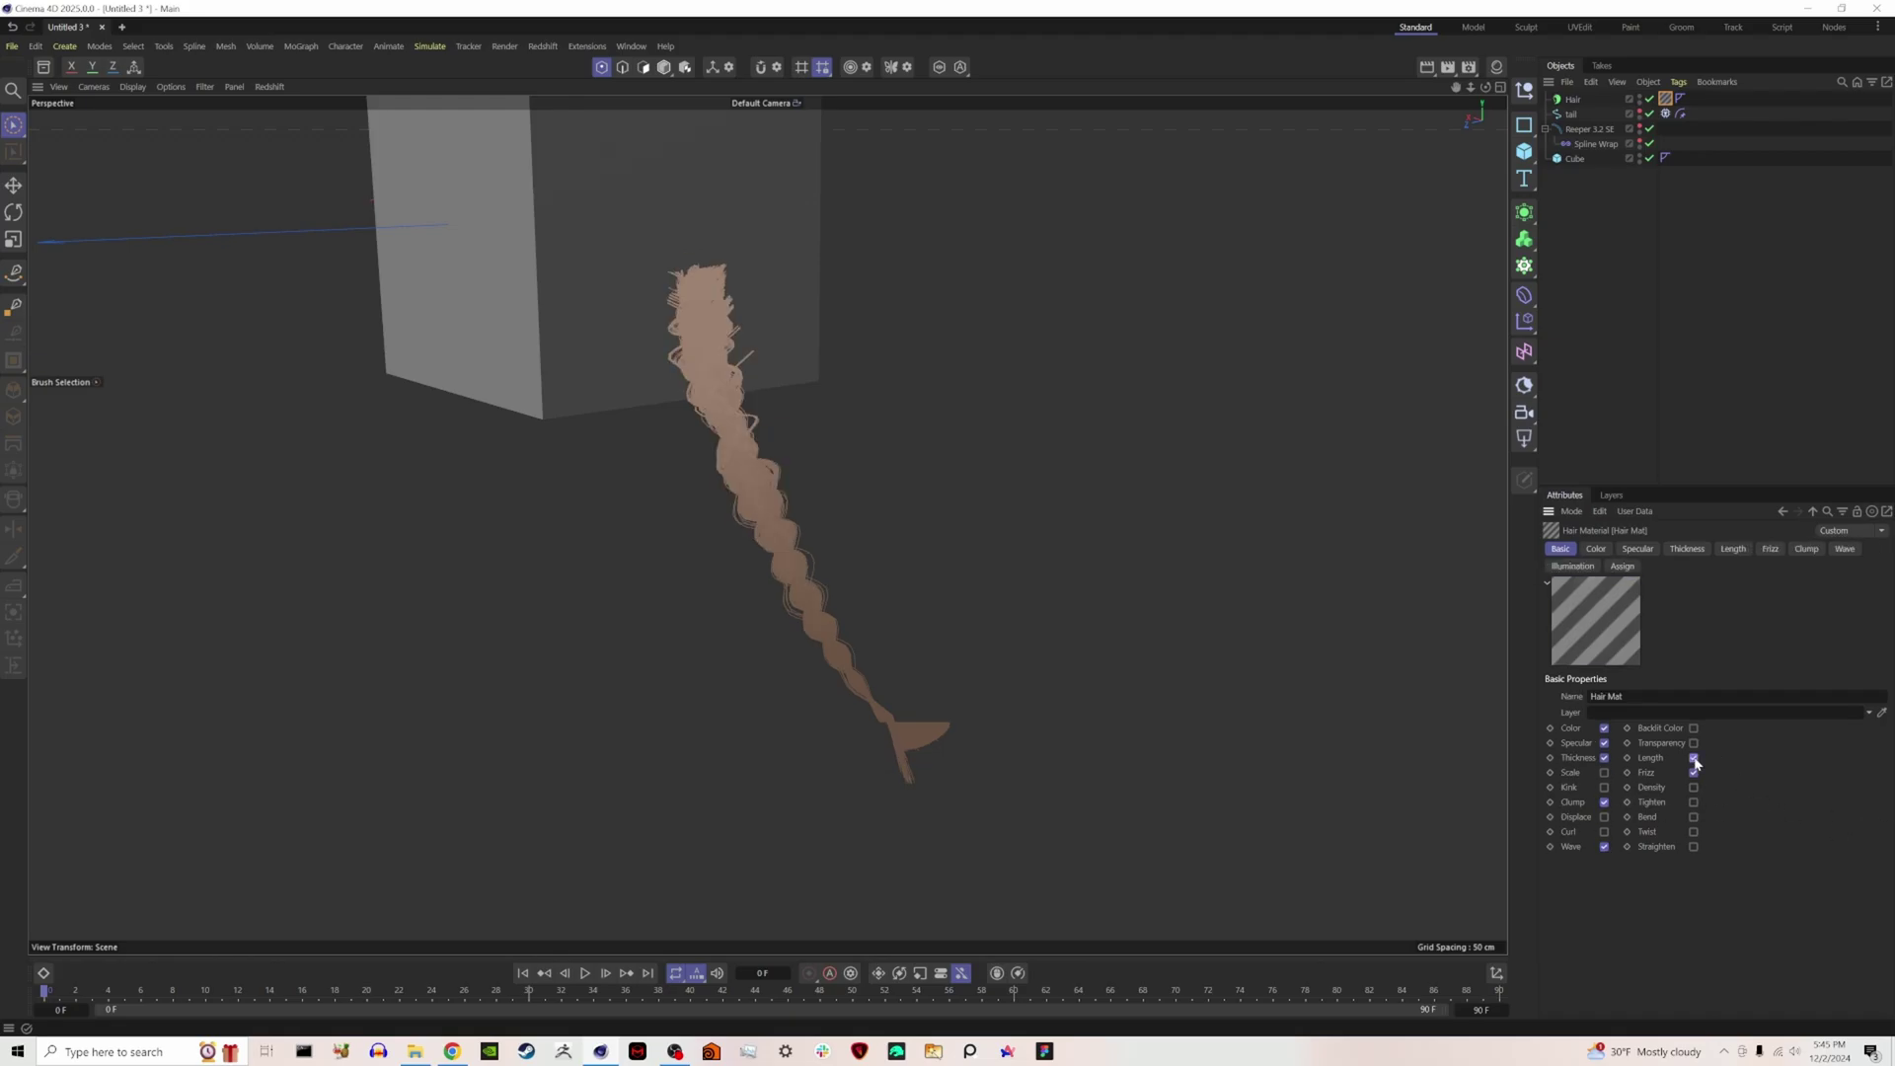
click(1692, 549)
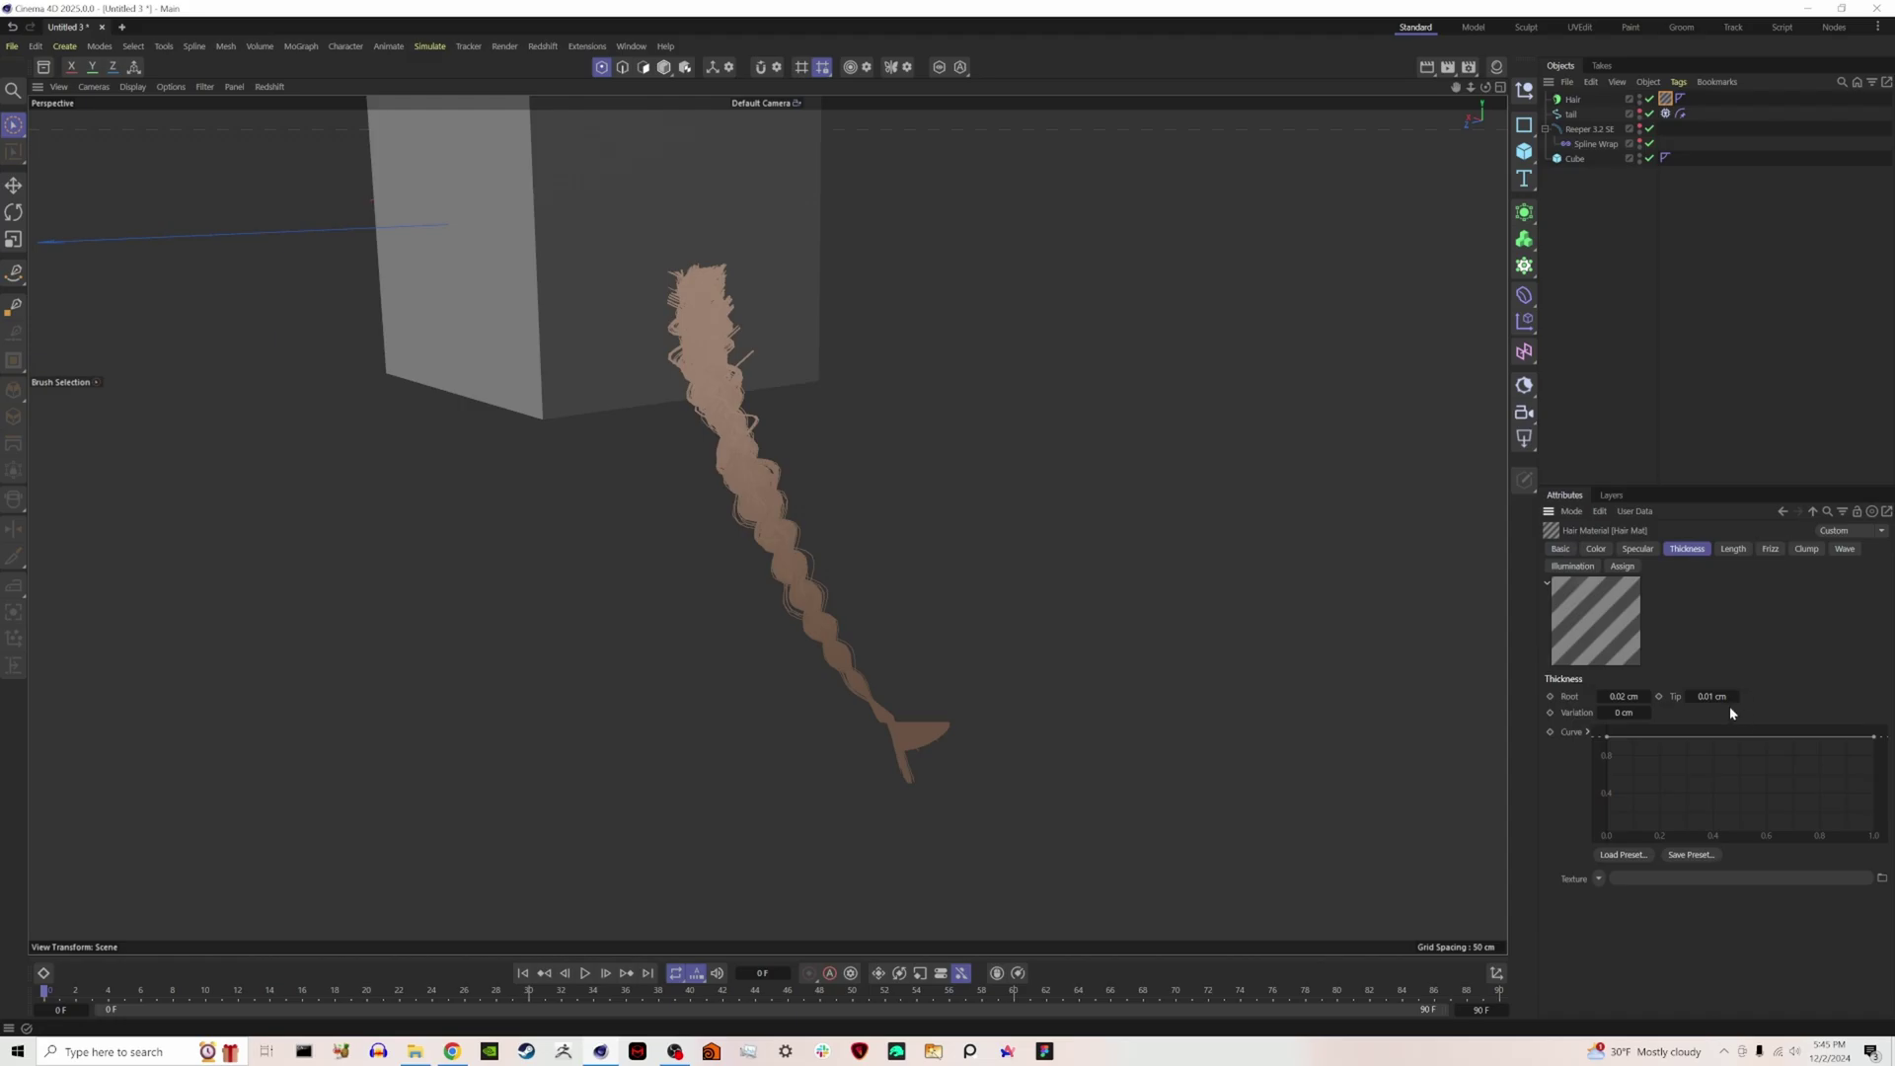
key(BackSpace)
text(.02)
key(Return)
text(.01)
key(Return)
Play the braid simulation, return to the first frame and display the Hair object's guide settings.
click(1595, 144)
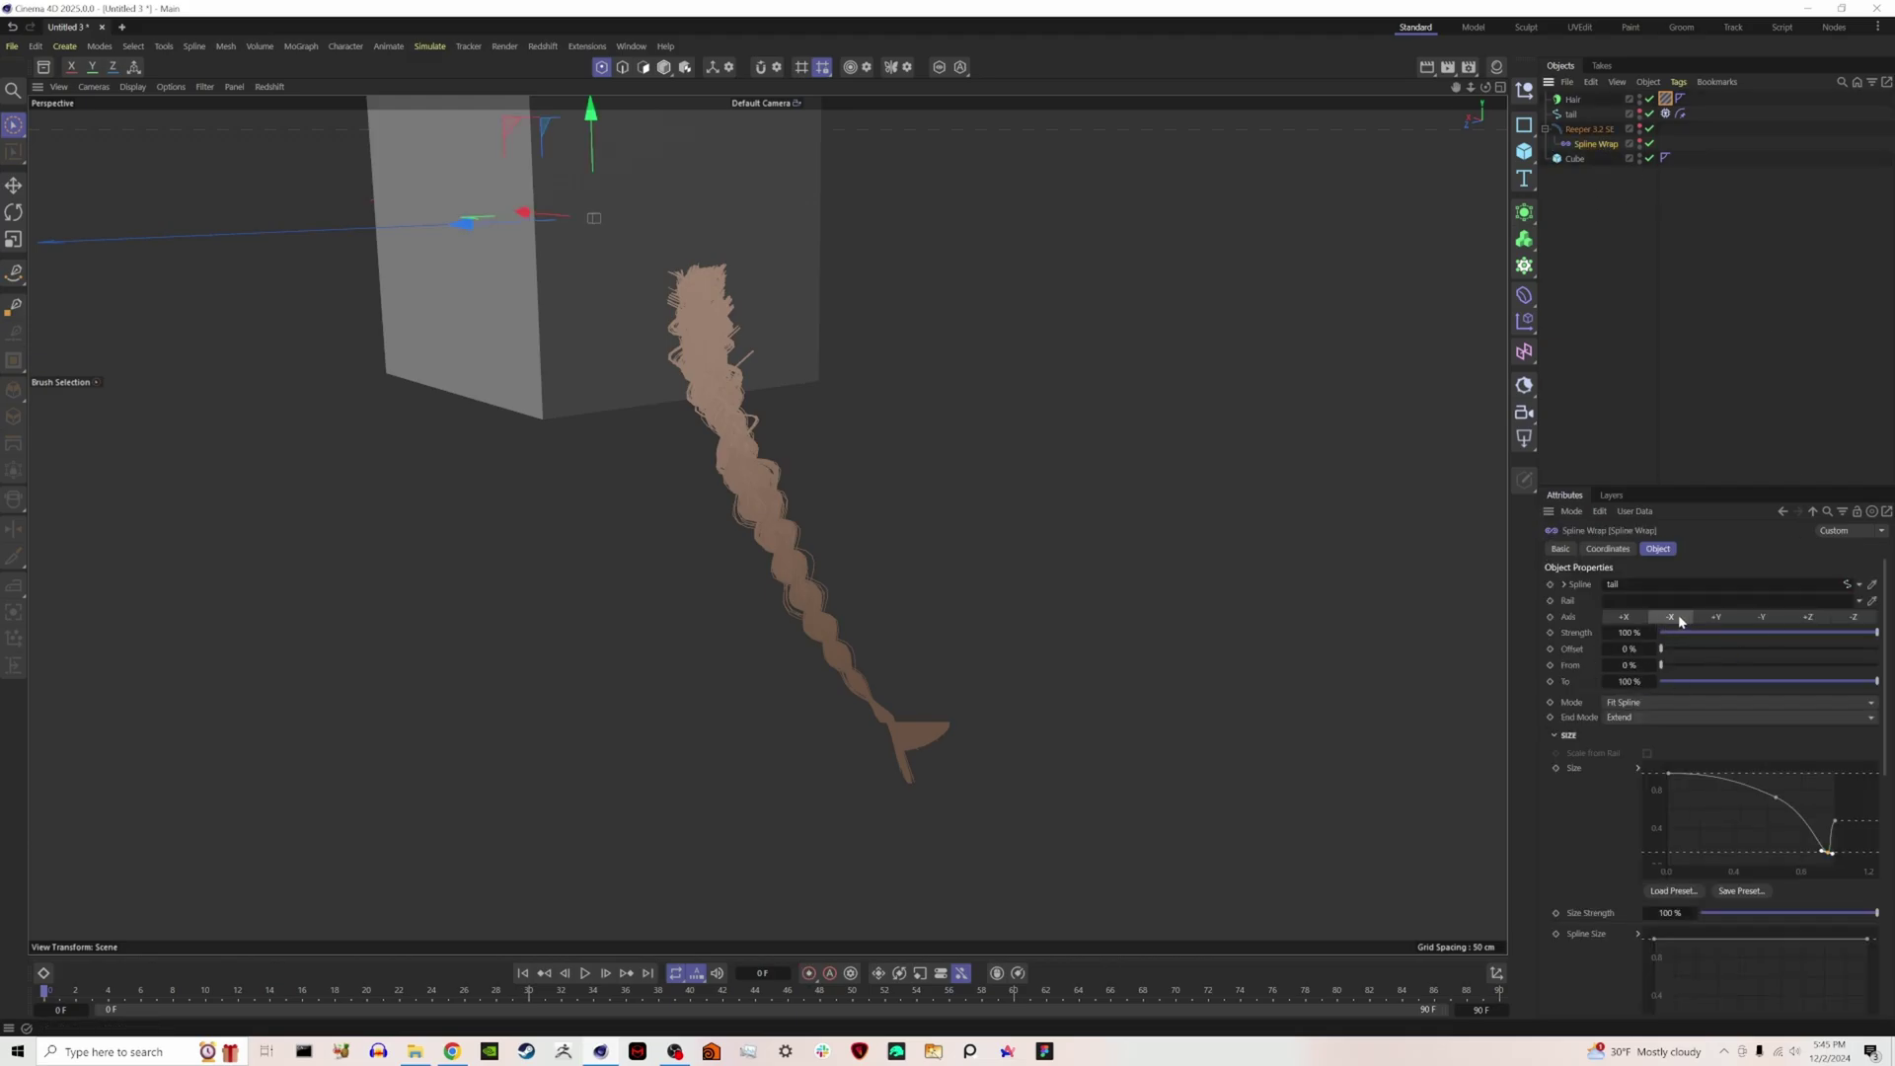
click(1750, 295)
click(585, 973)
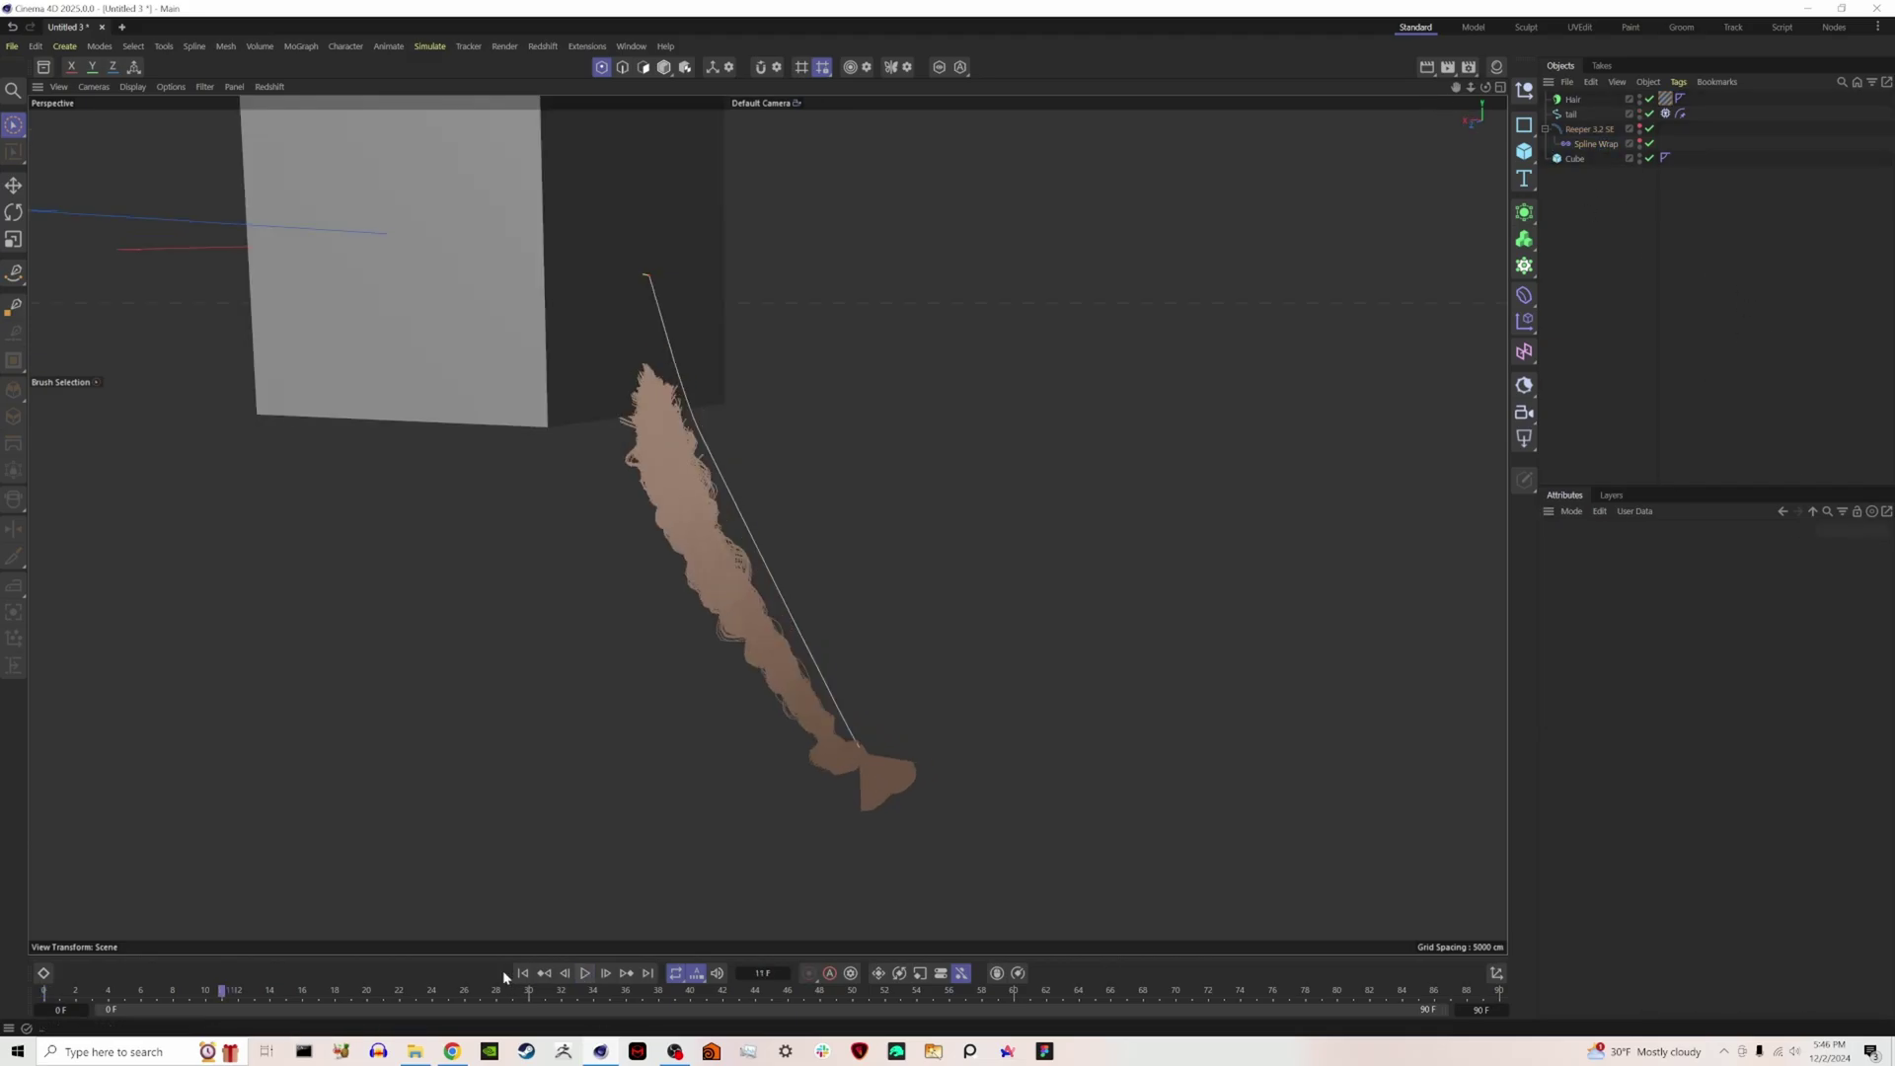
click(523, 974)
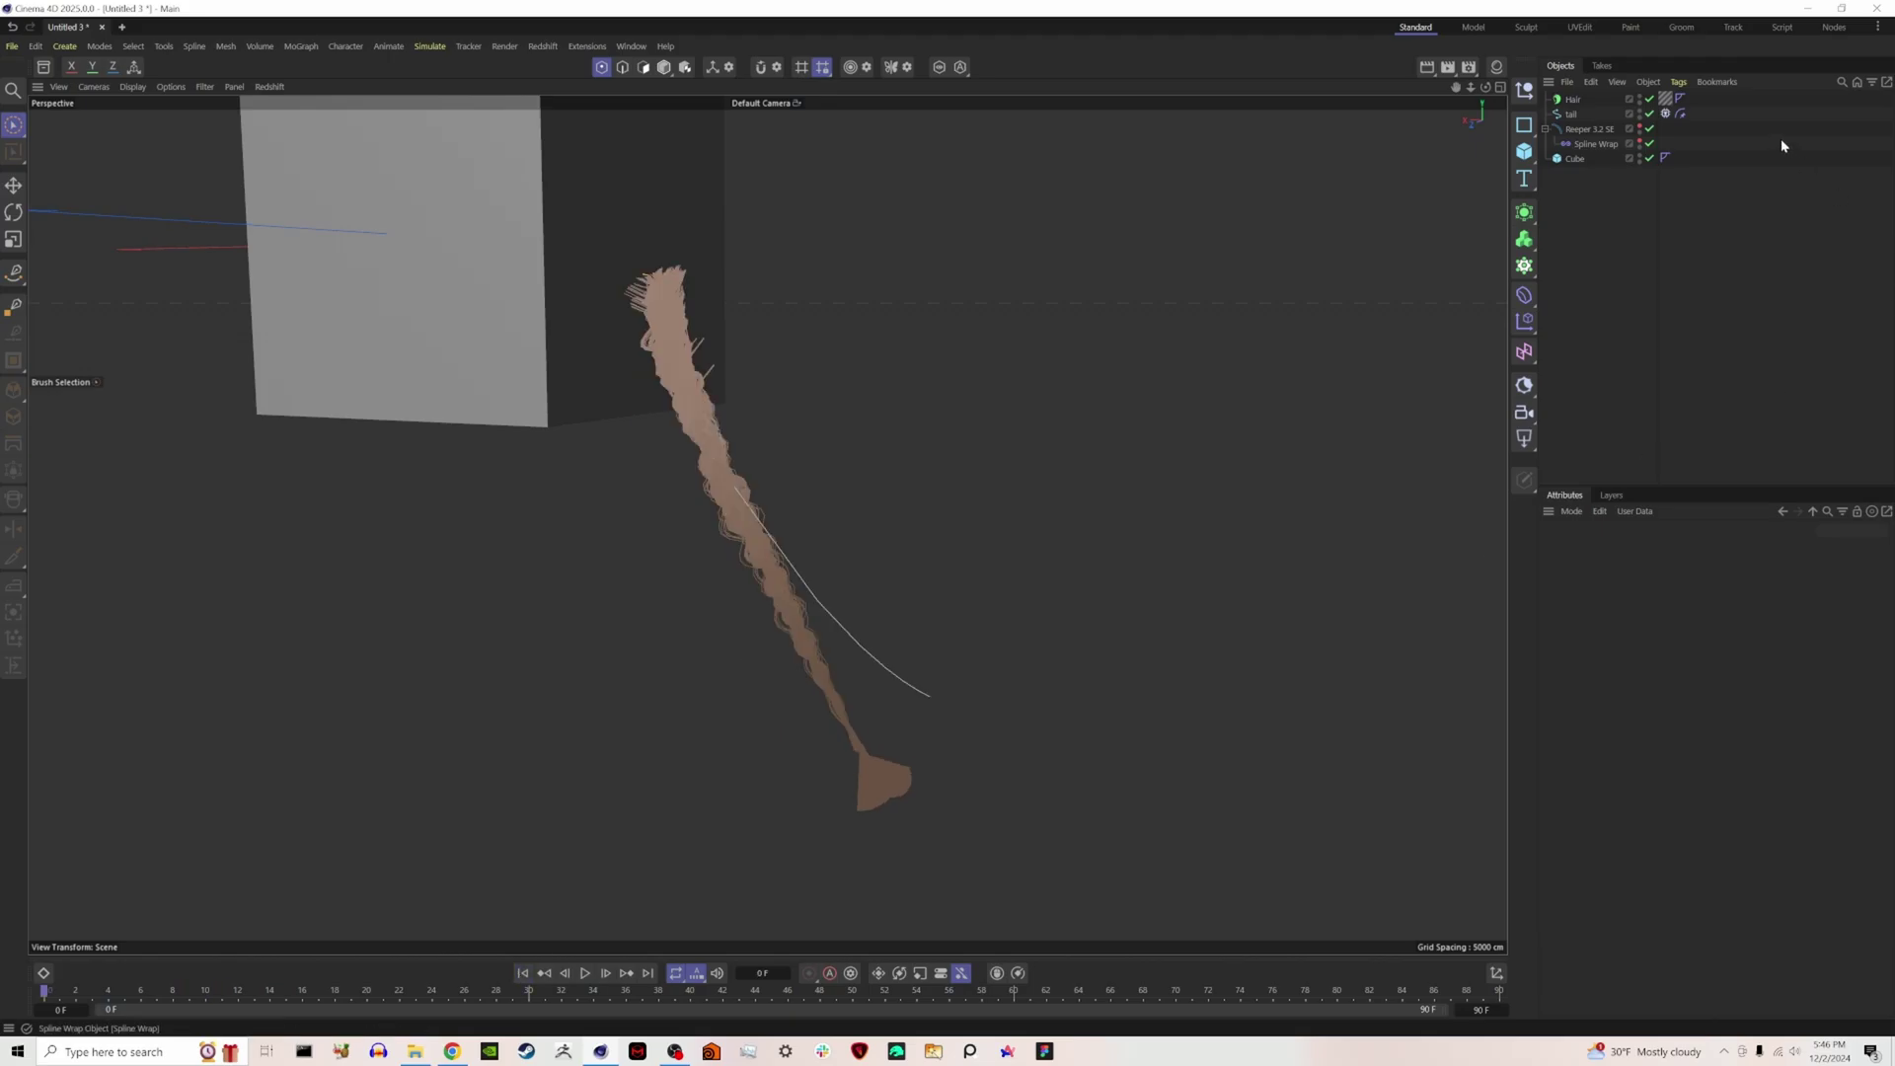
click(1574, 99)
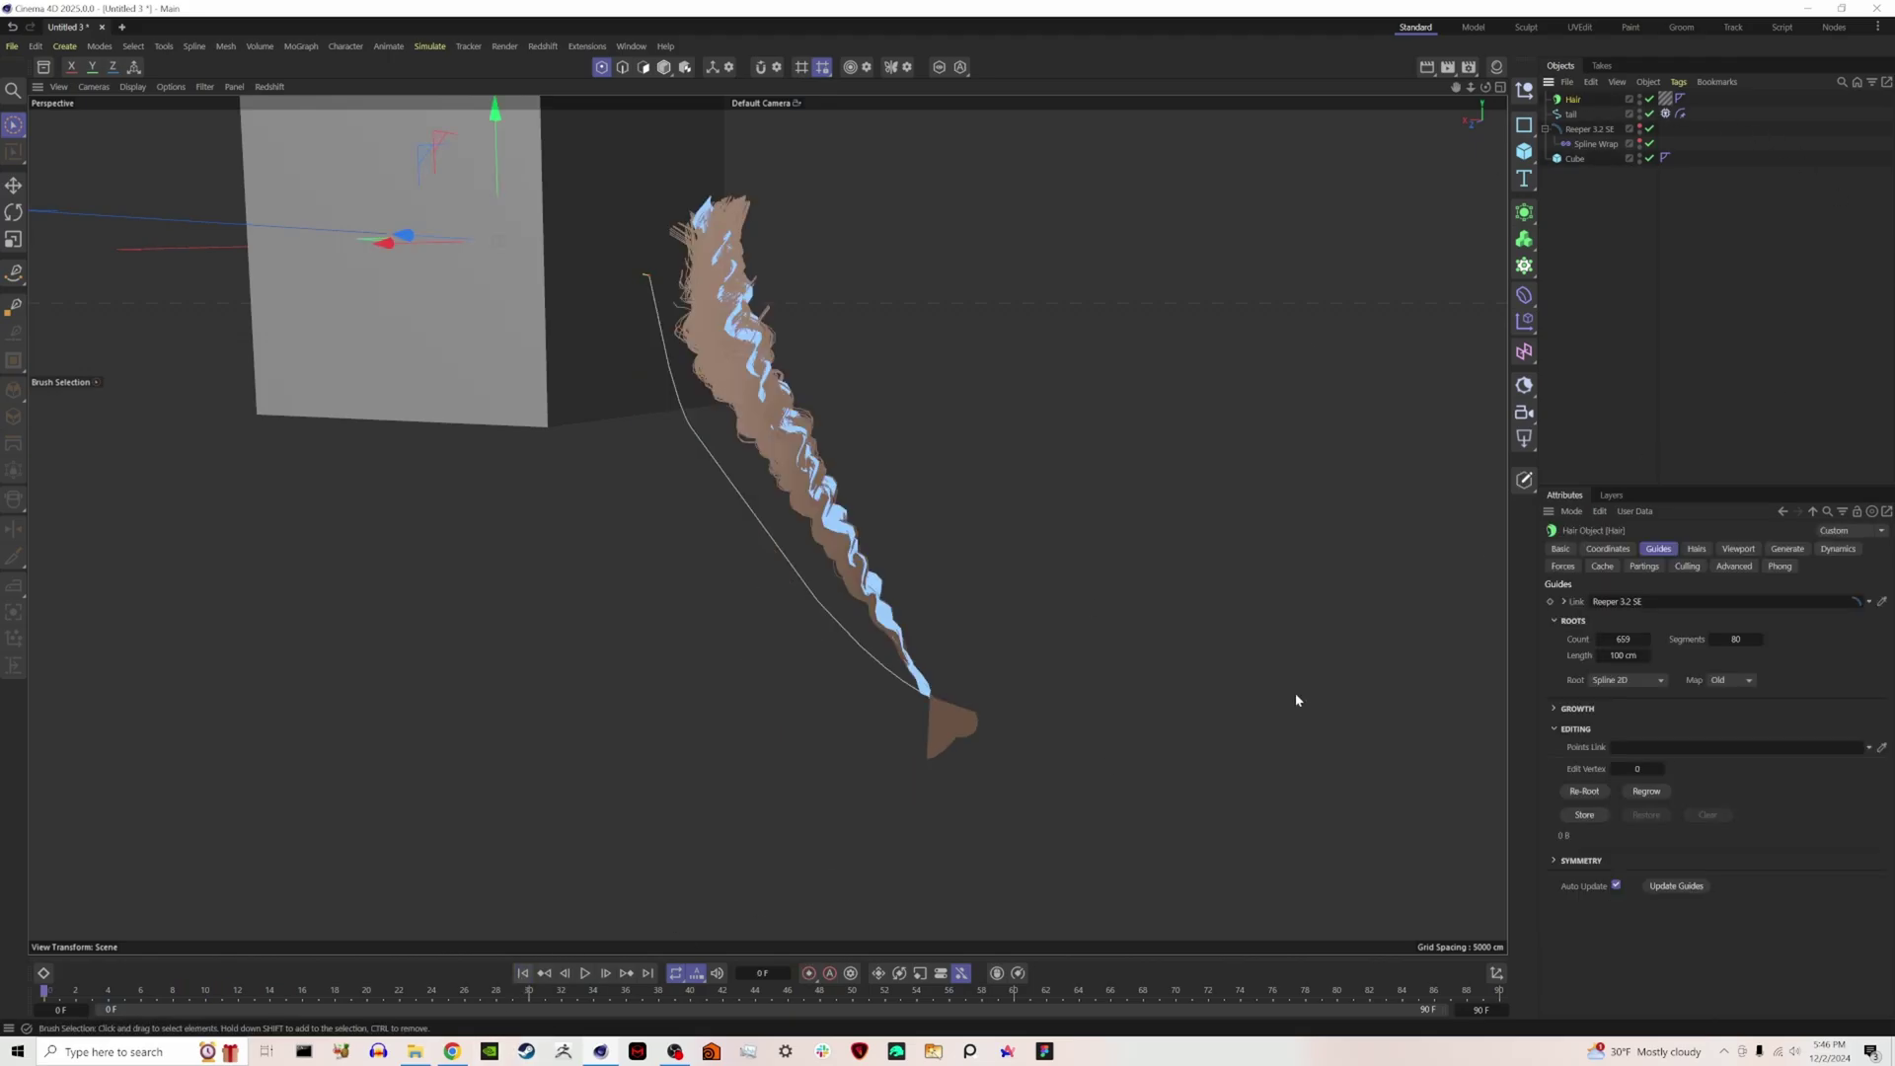
Re-root the hair guides to the braid spline and review the Hair object's Dynamics and Forces settings, leaving nothing selected.
click(1585, 791)
click(1838, 550)
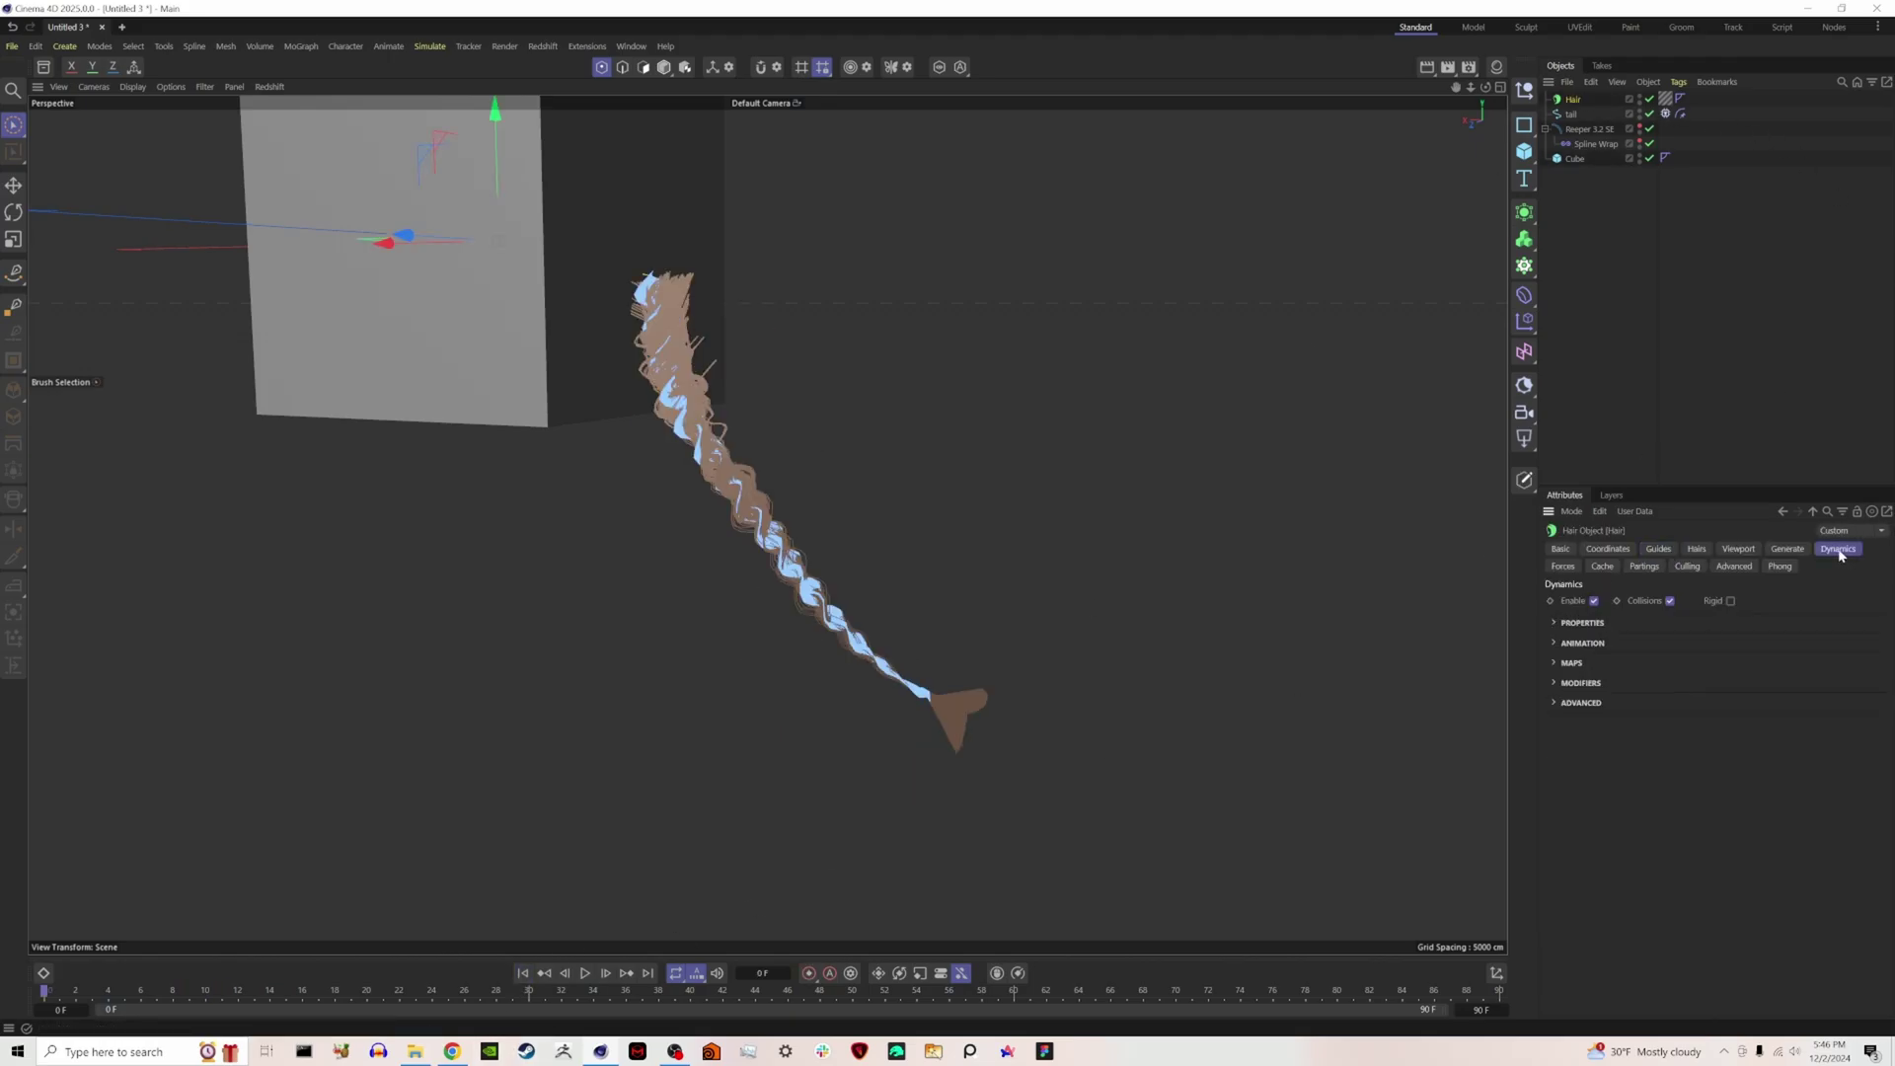
click(1563, 567)
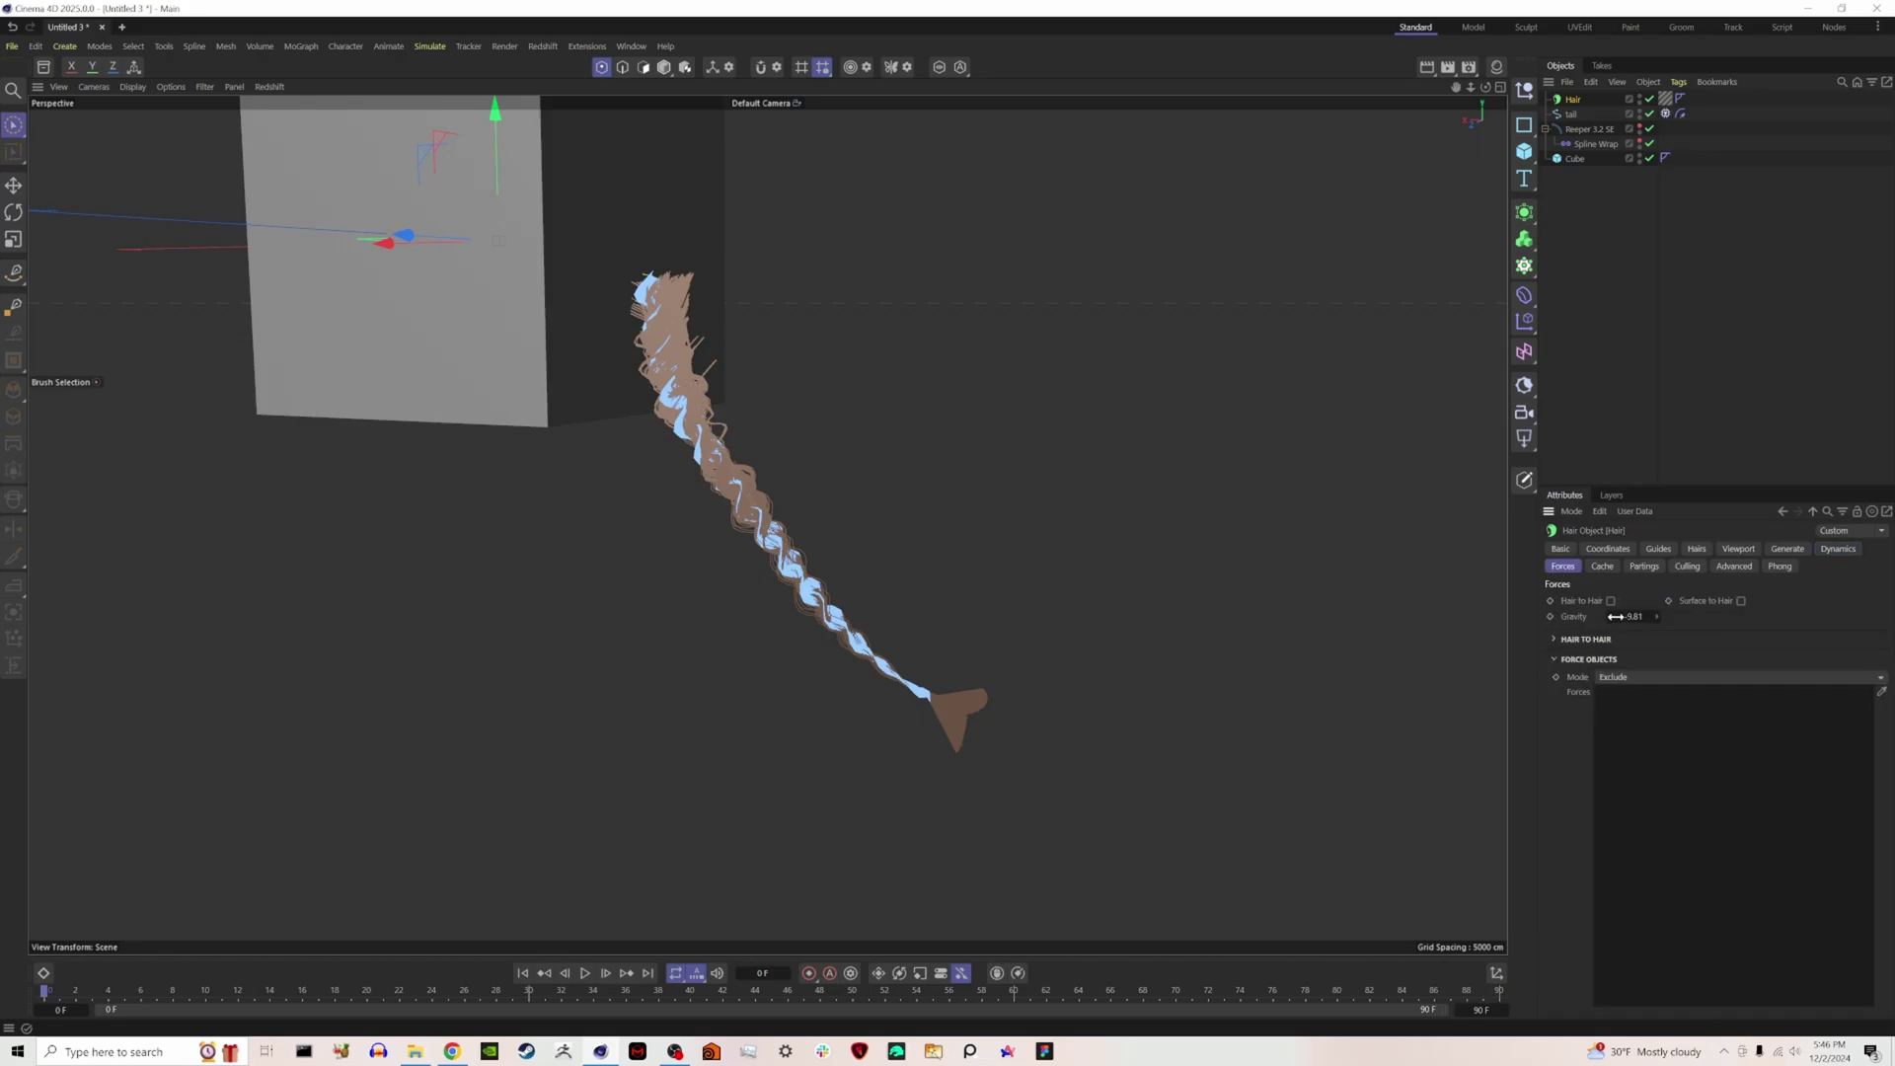
click(1691, 142)
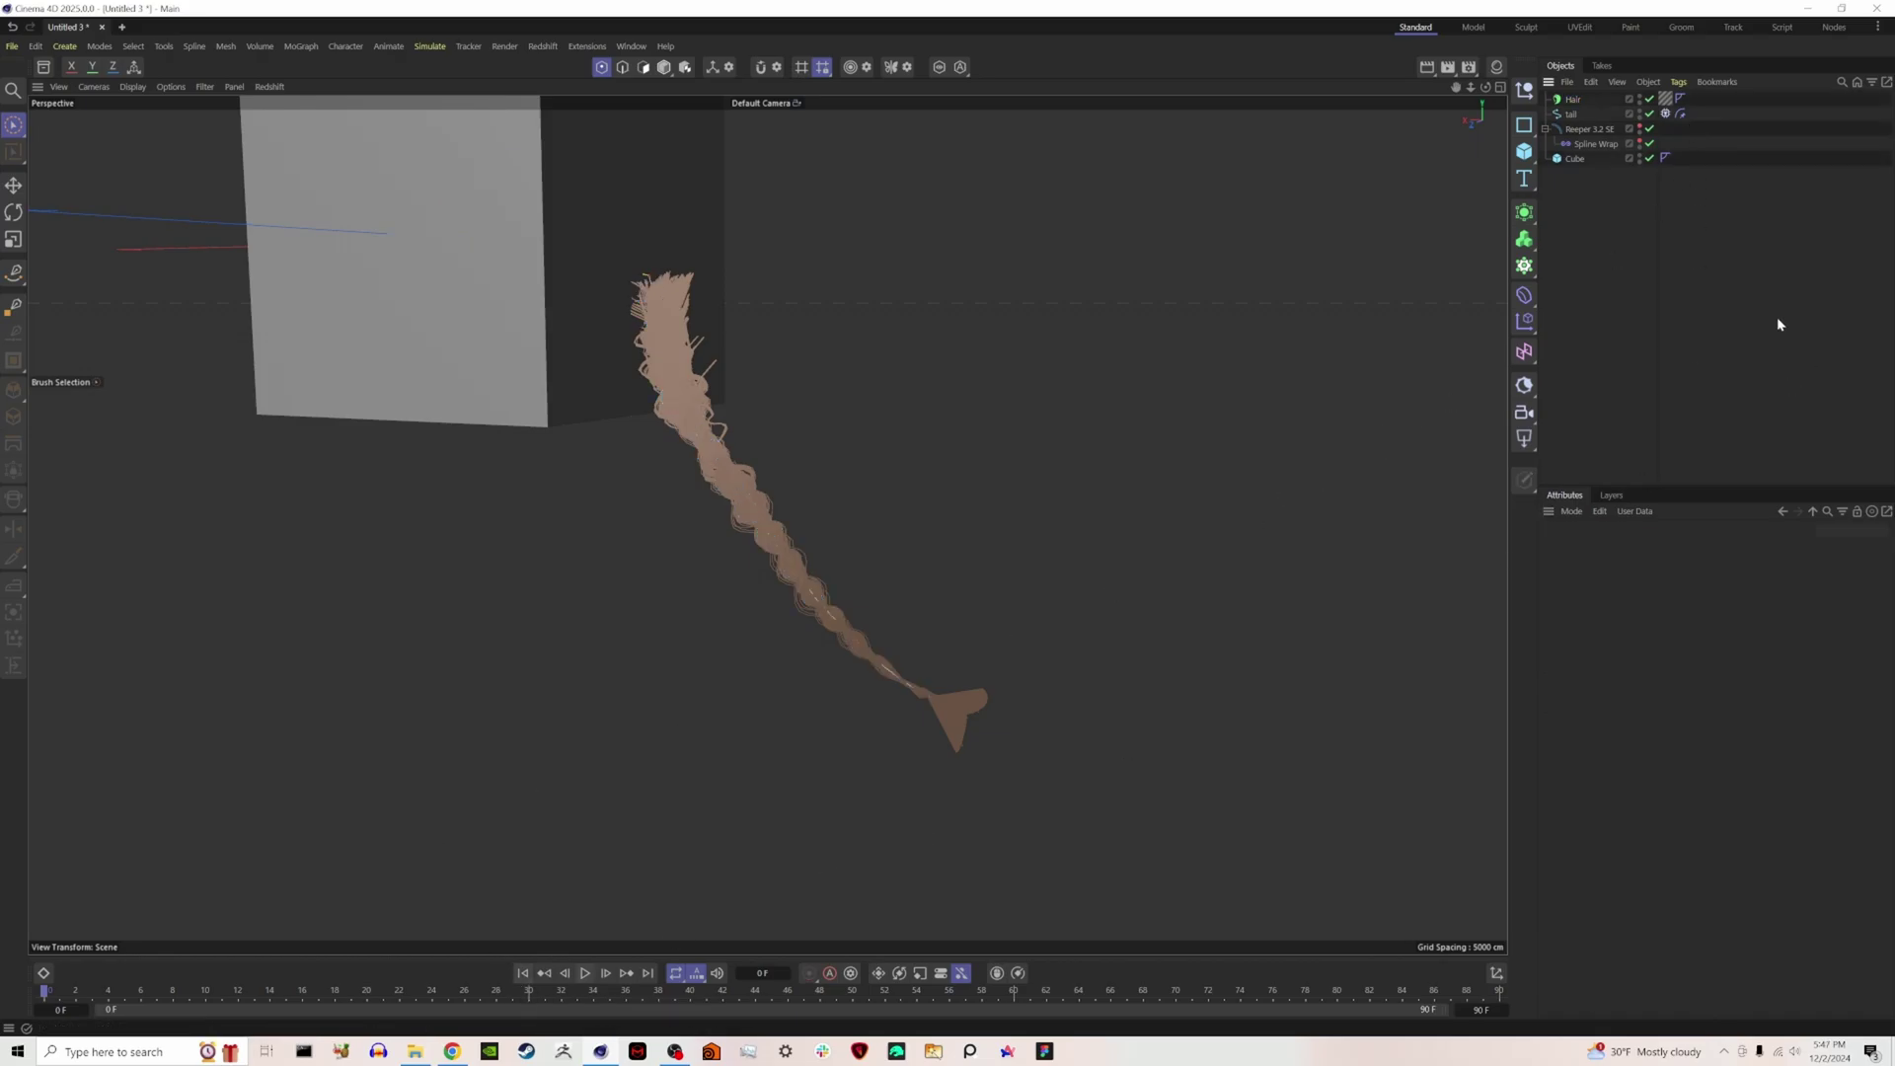
Play the simulation to check the re-rooted braid's motion and stop it at frame 55.
click(585, 973)
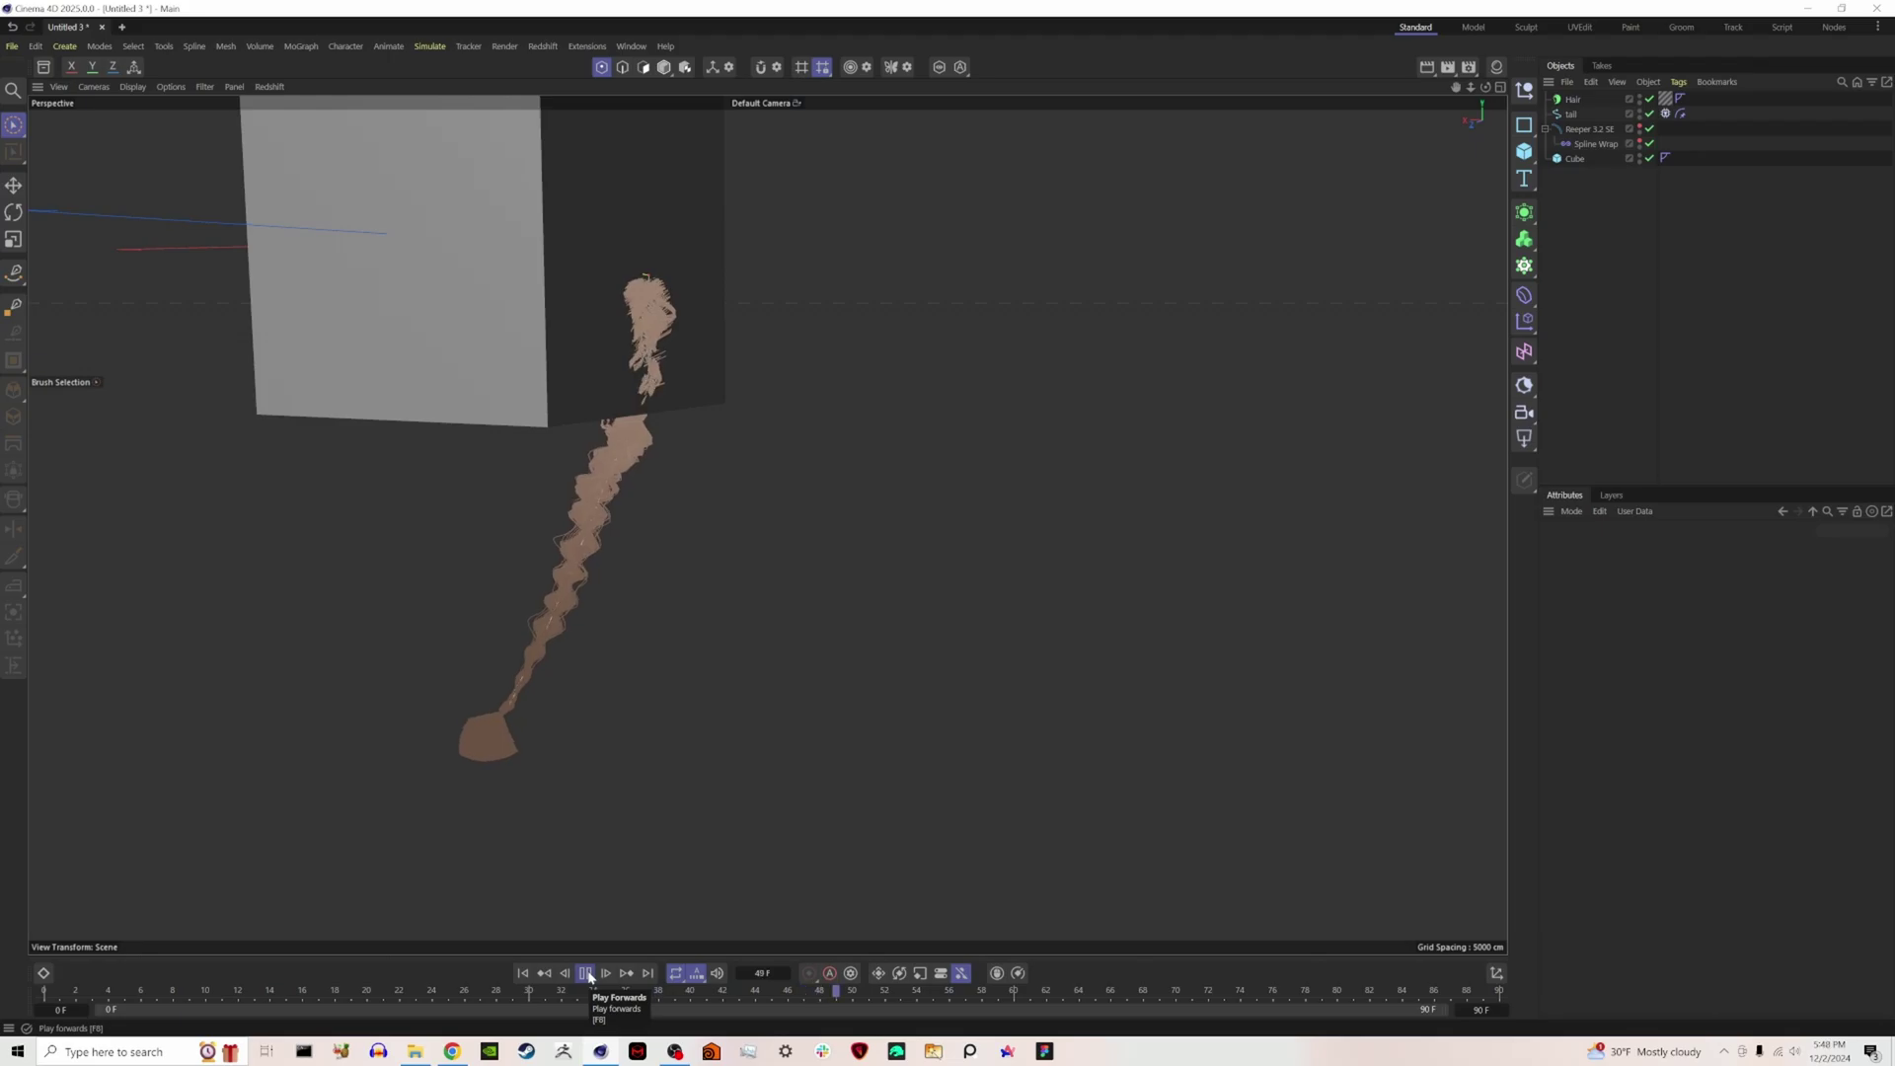
click(587, 973)
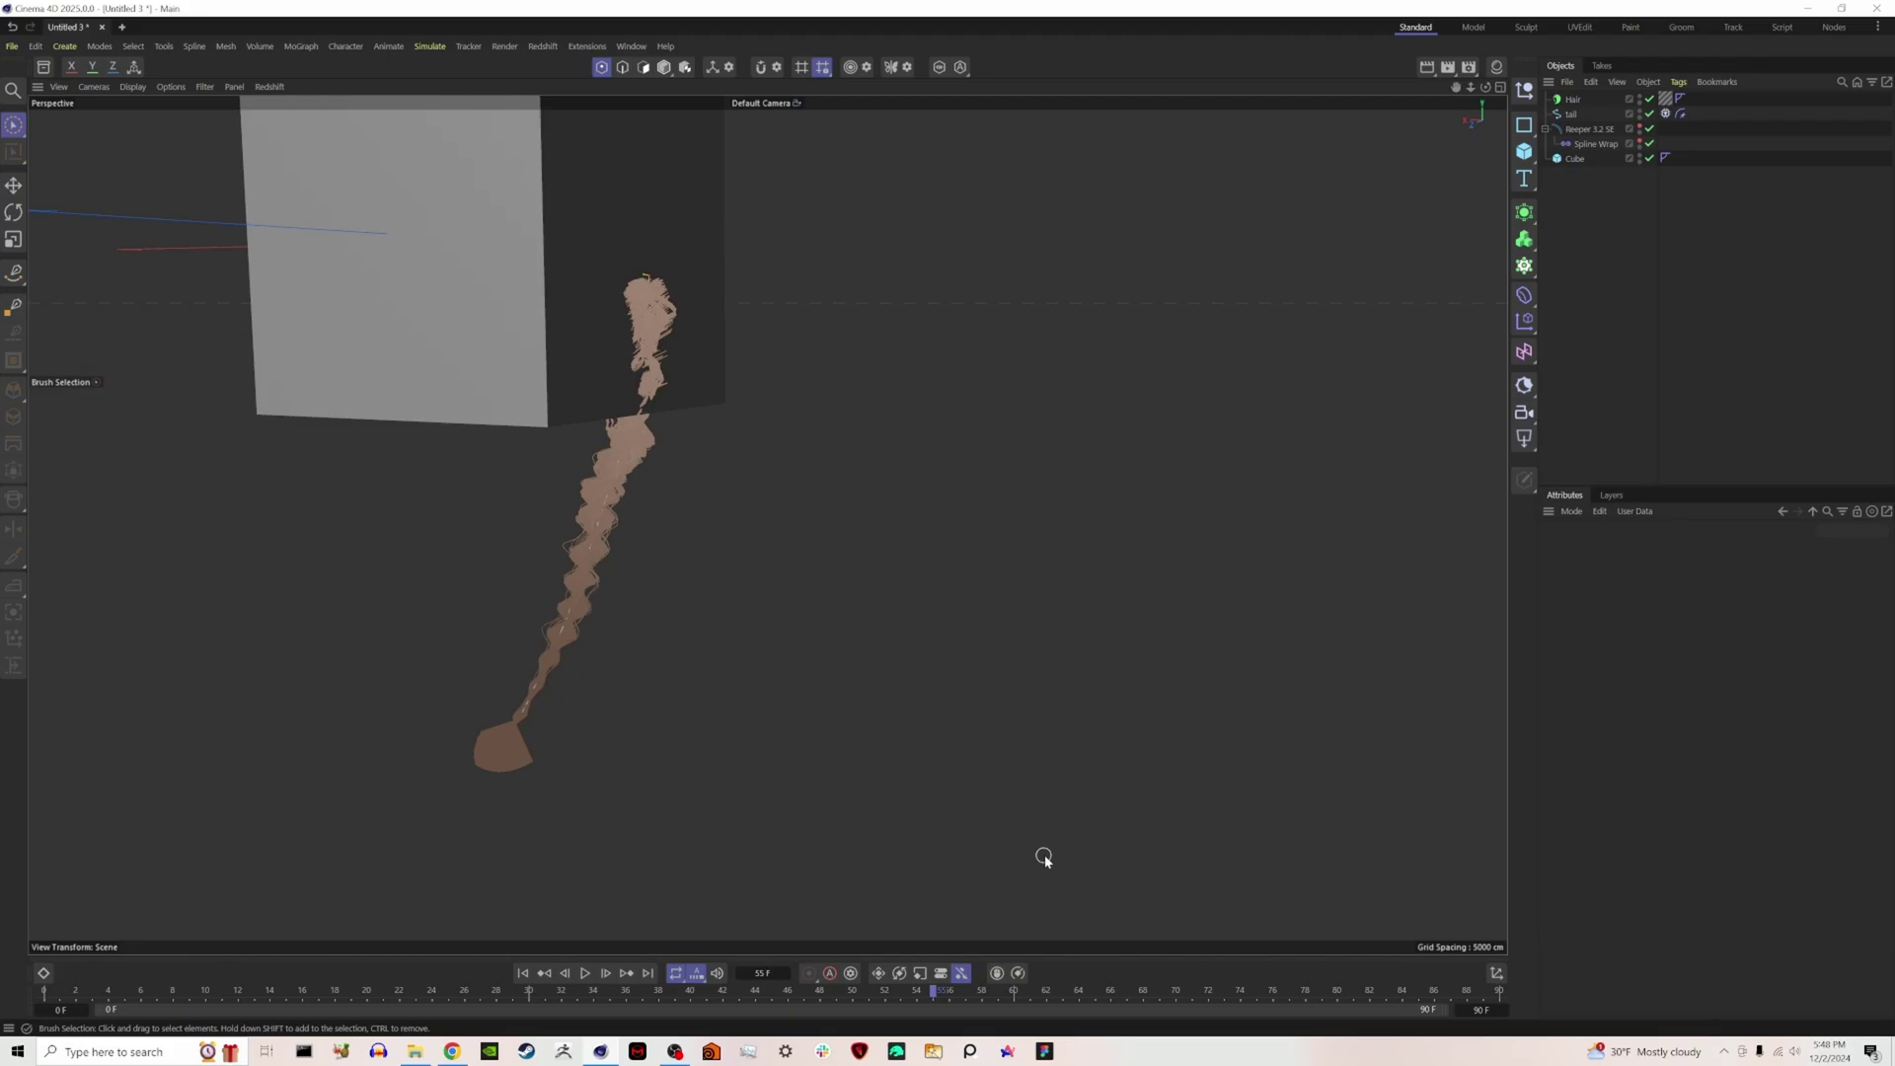
mouse_move(688, 1053)
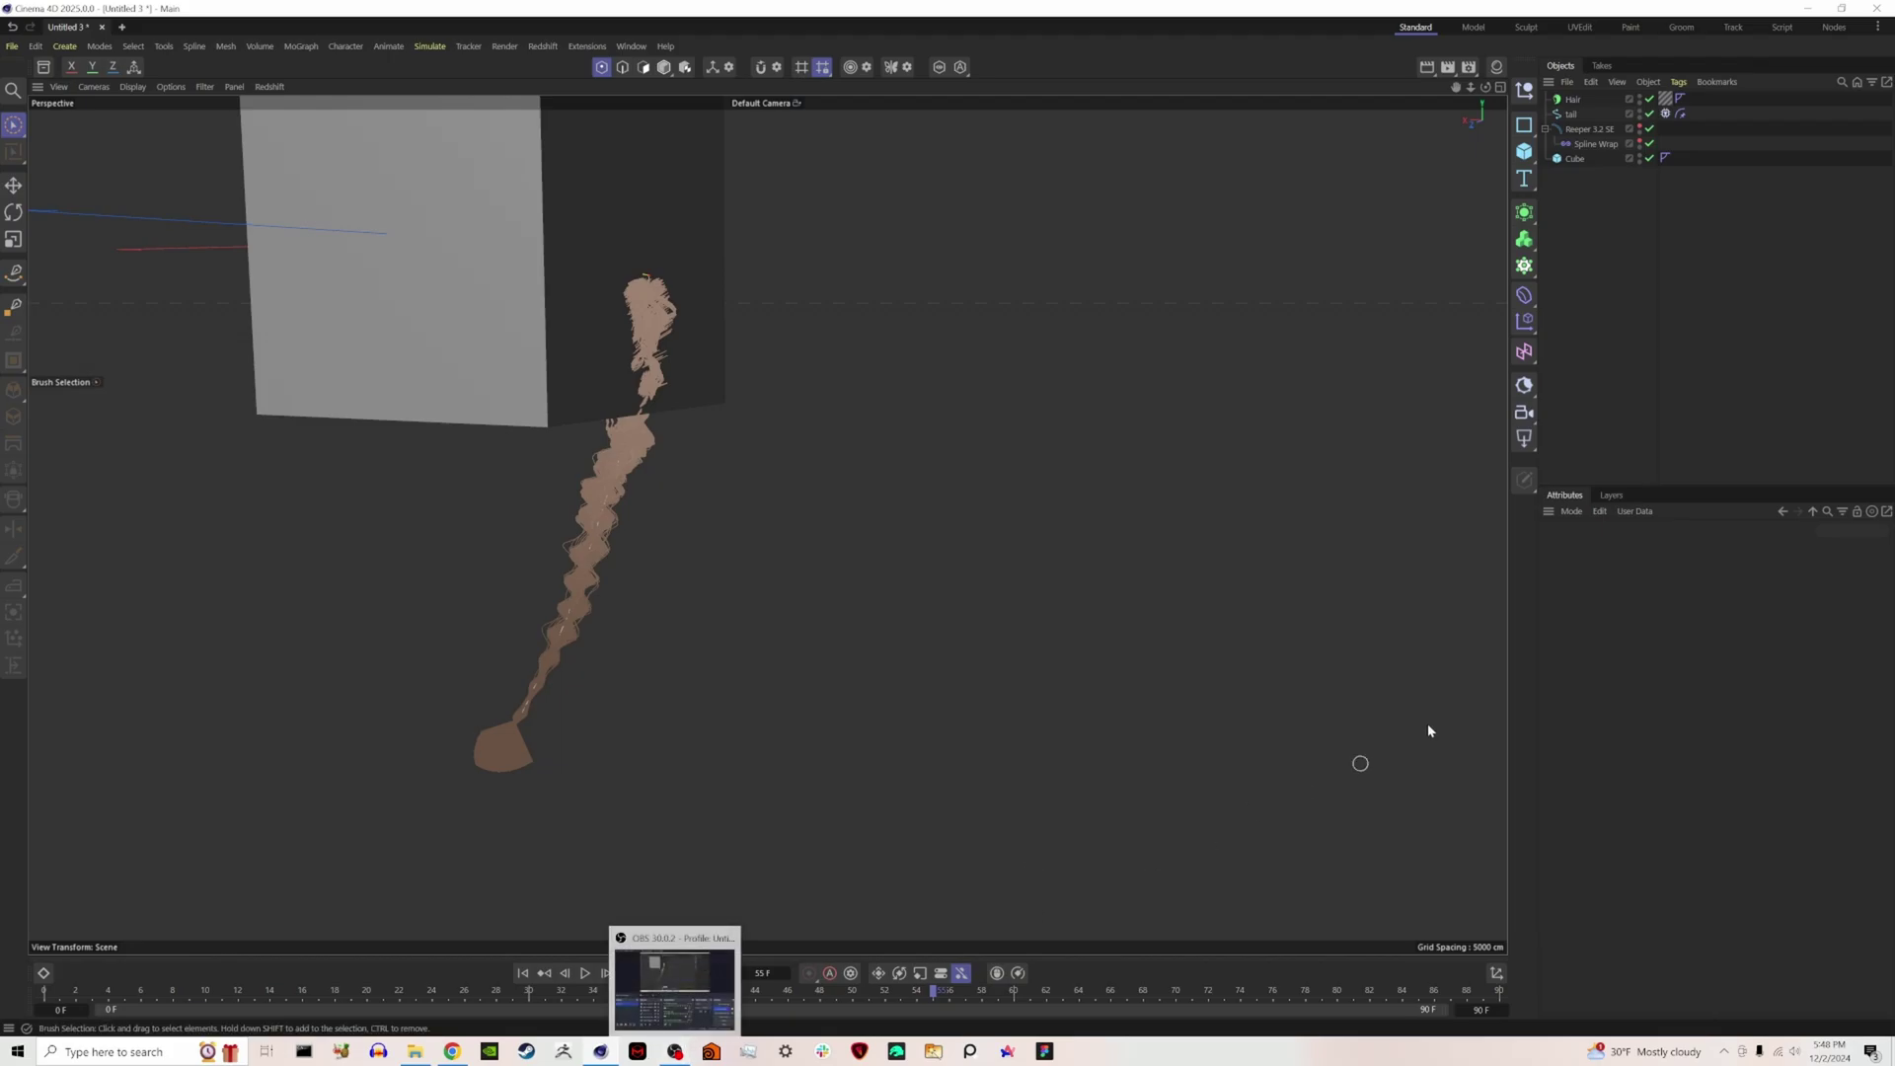